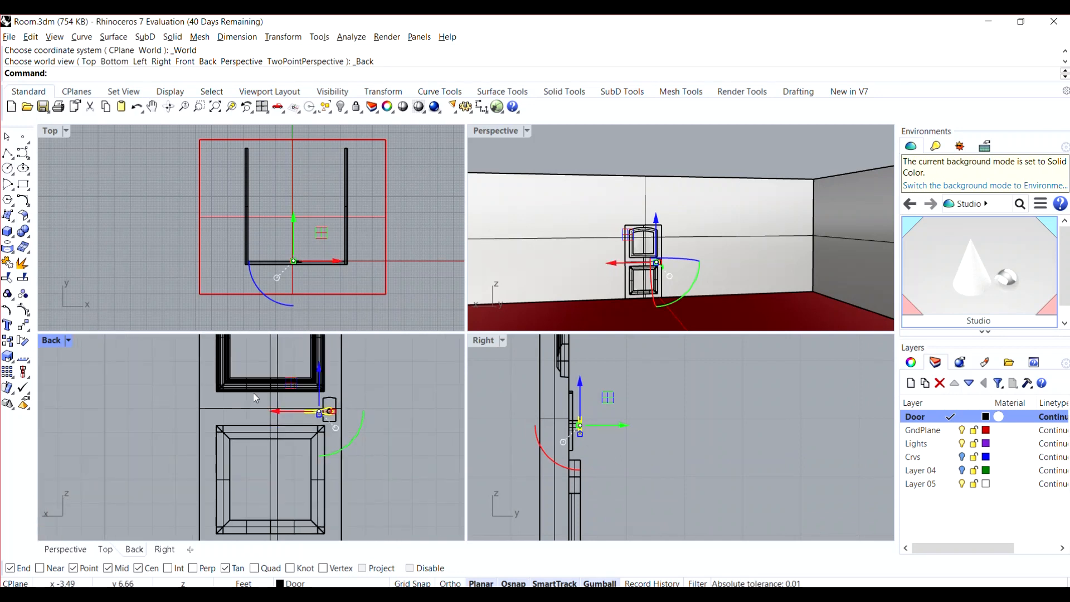
# - Examine the room's walls and the door with its handle in the Right, Perspective, Top and Back viewports
pyautogui.scroll(-3, 595, 380)
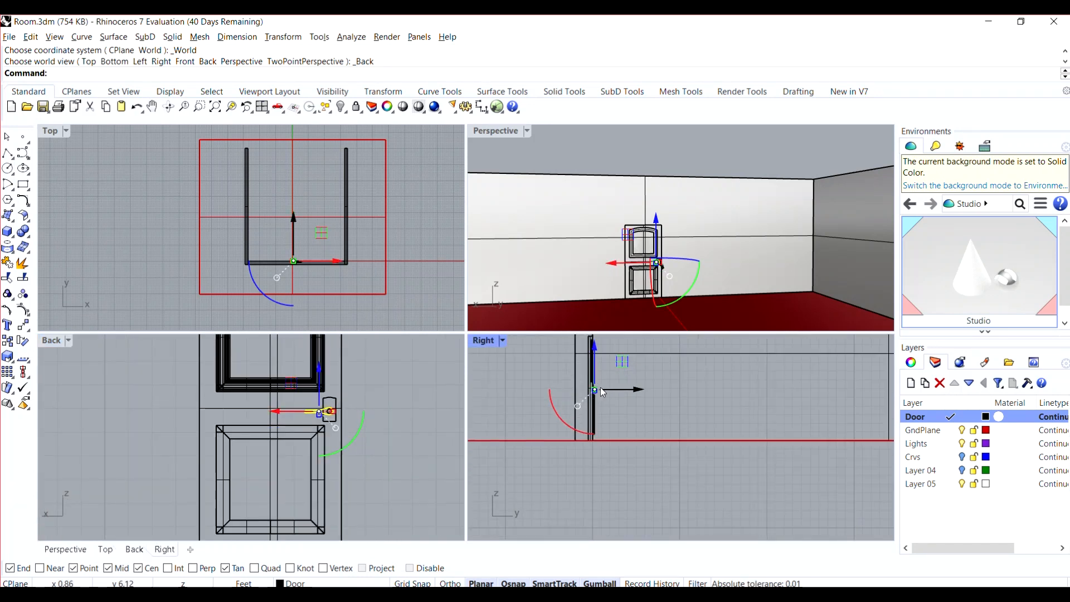
pyautogui.scroll(1, 557, 371)
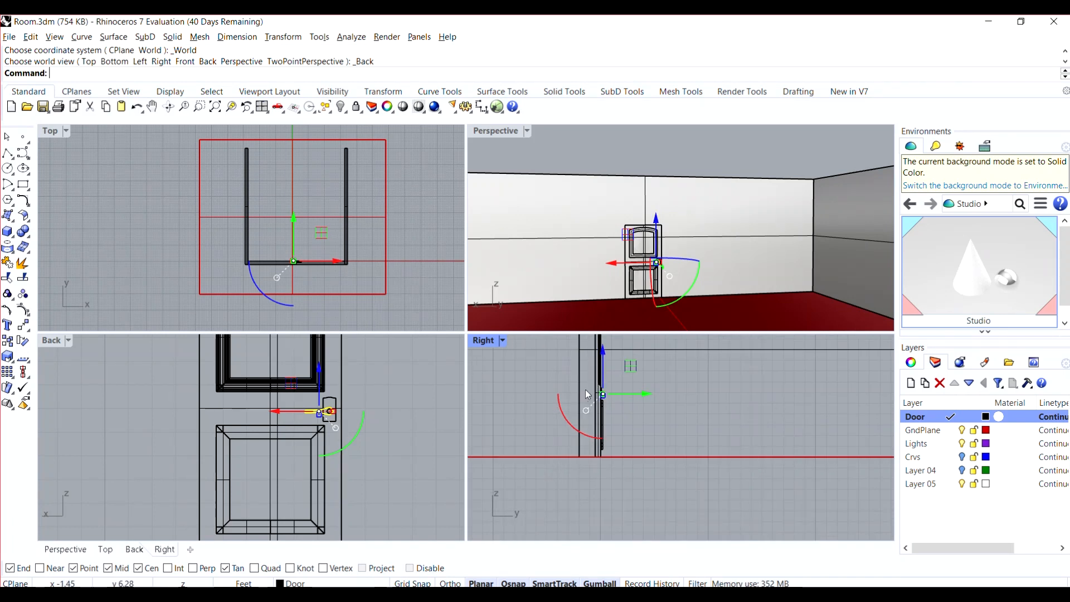
pyautogui.scroll(-2, 573, 396)
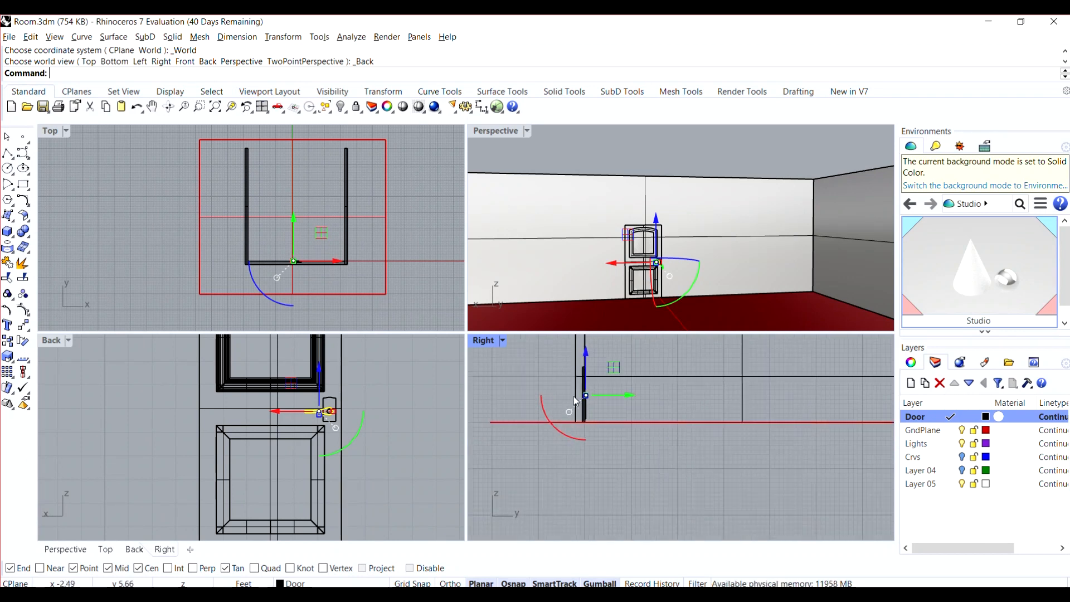
pyautogui.scroll(-7, 664, 257)
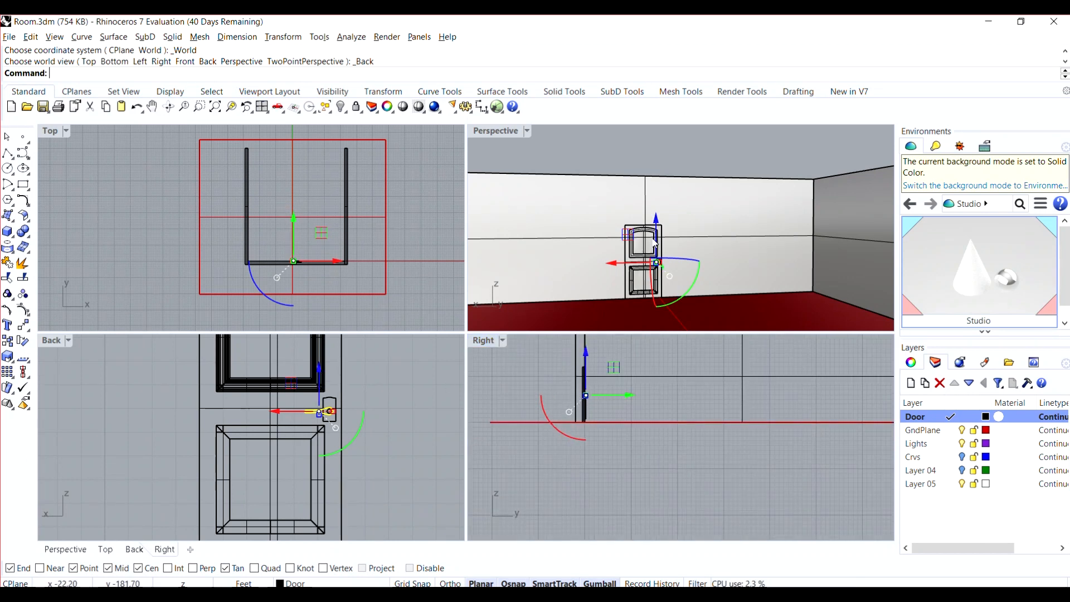
pyautogui.scroll(8, 611, 265)
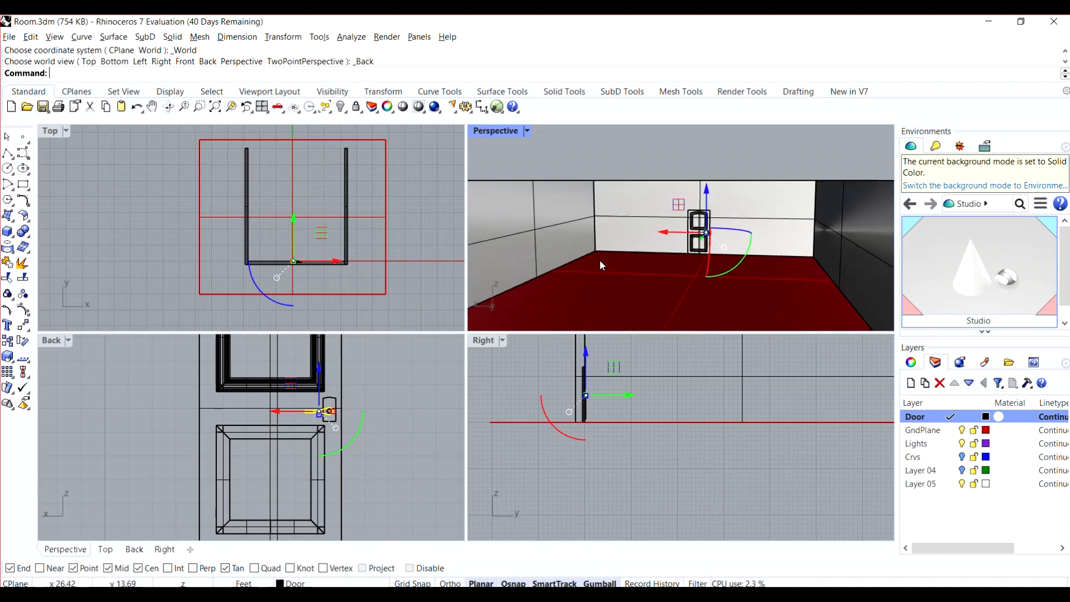
pyautogui.scroll(3, 610, 263)
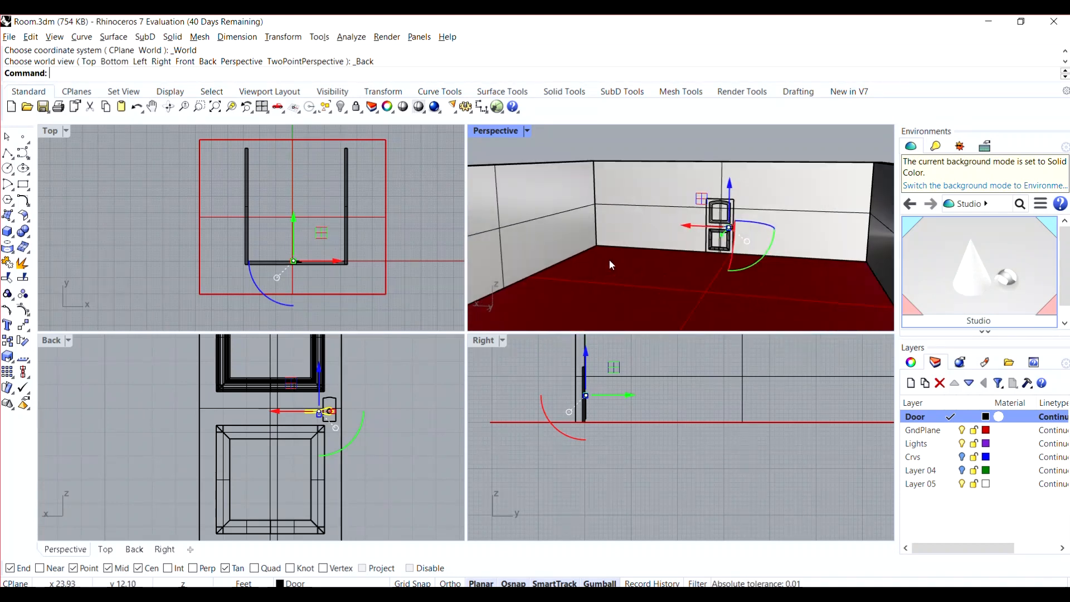
pyautogui.moveTo(614, 257); pyautogui.dragTo(622, 257, button='right')
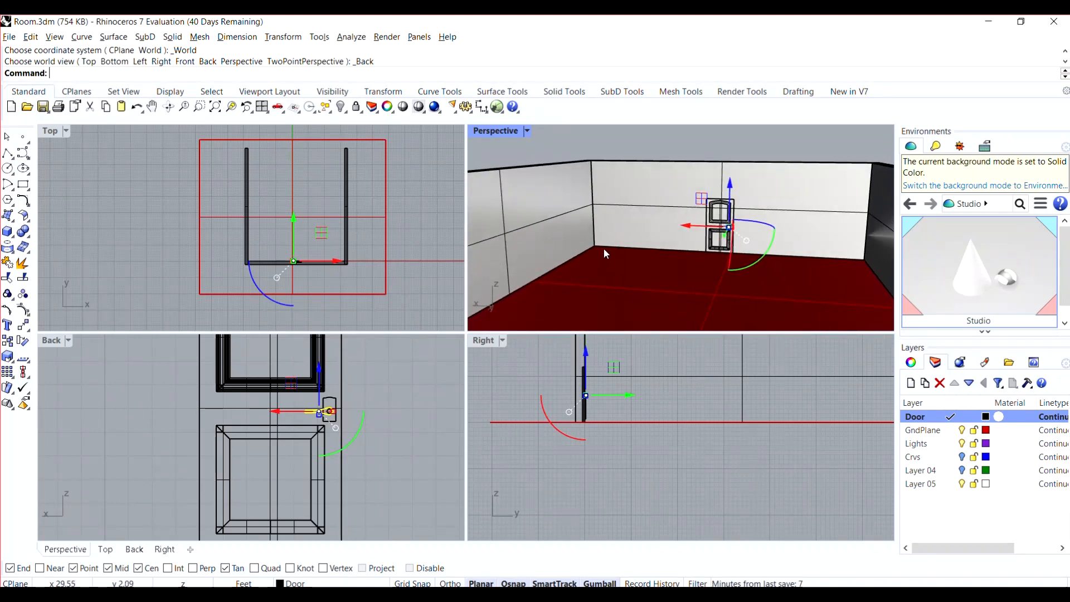
pyautogui.scroll(1, 310, 261)
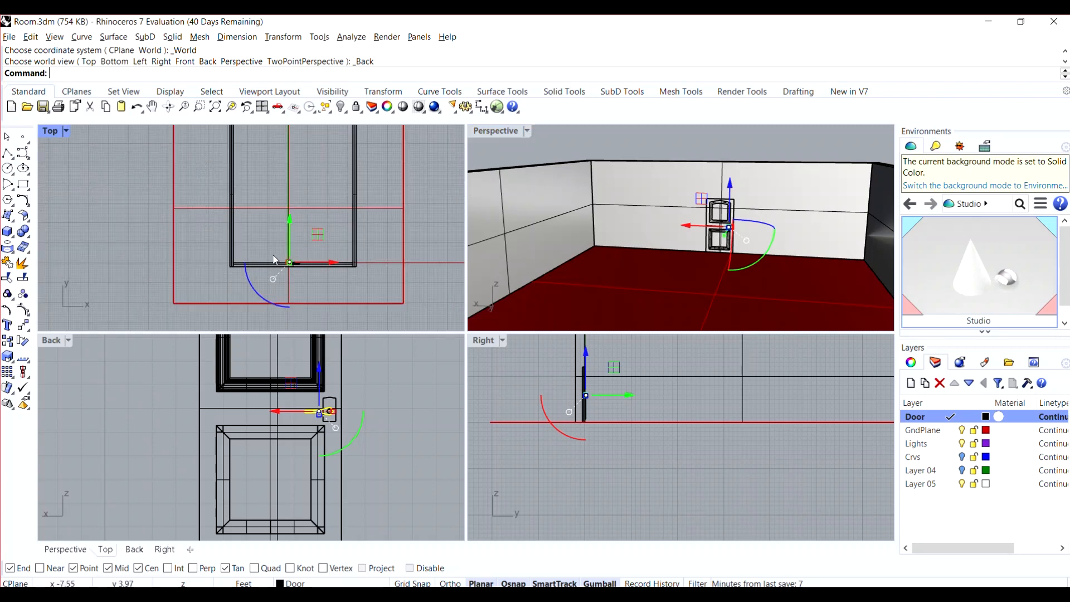
pyautogui.scroll(1, 279, 259)
pyautogui.scroll(1, 239, 259)
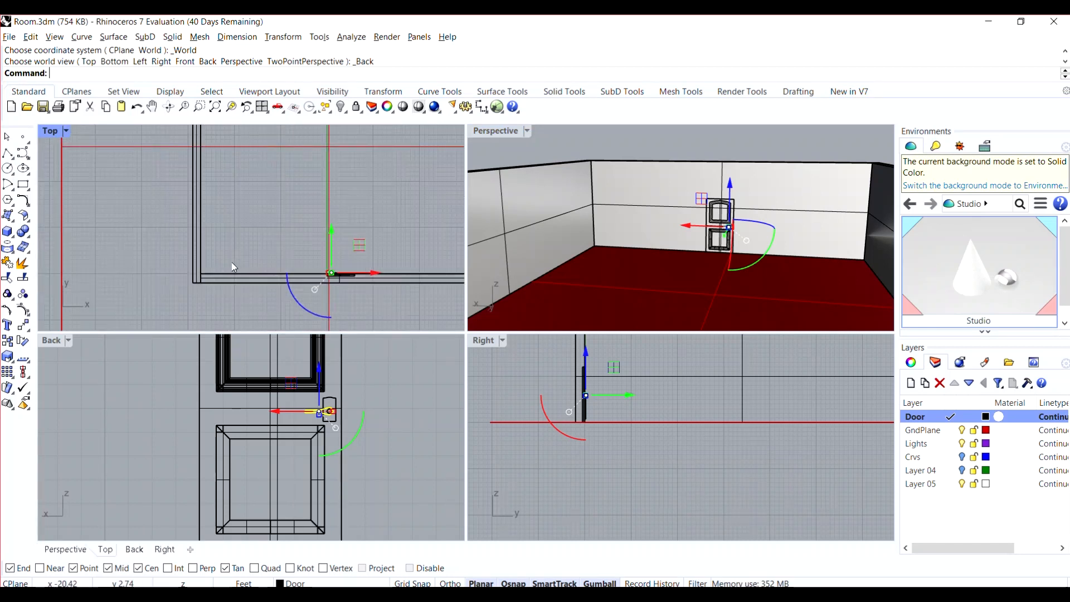
pyautogui.scroll(1, 233, 267)
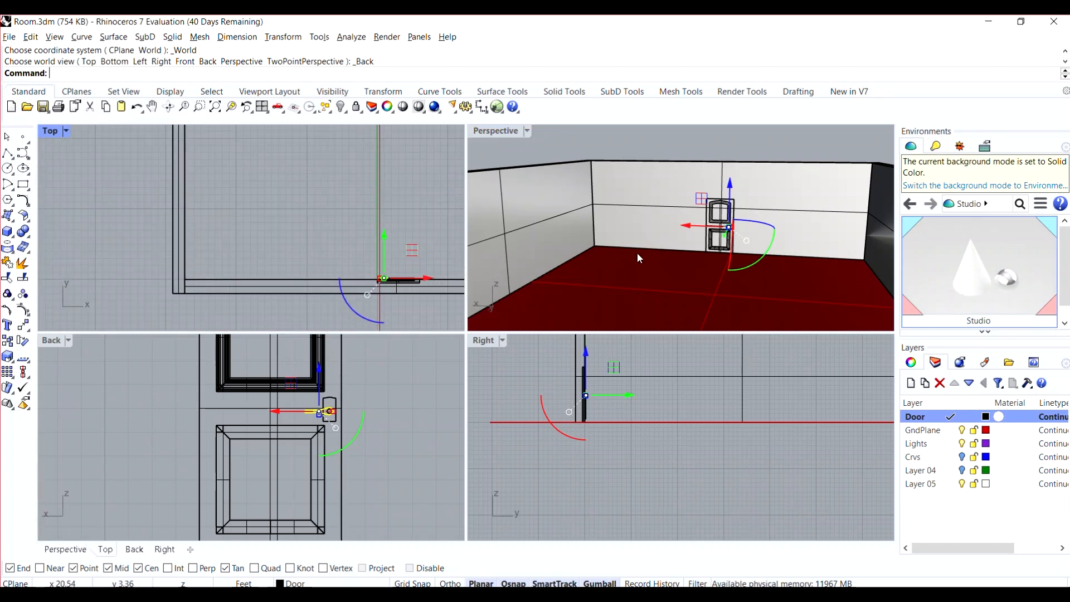
pyautogui.moveTo(615, 275); pyautogui.dragTo(581, 272, button='right')
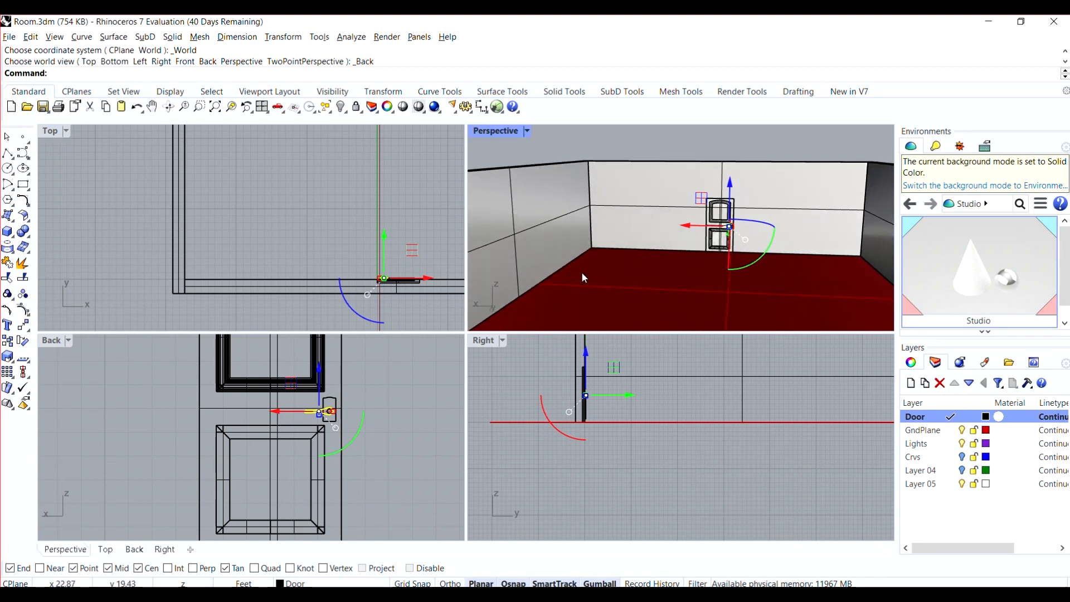
pyautogui.scroll(-1, 265, 243)
pyautogui.scroll(-2, 285, 415)
pyautogui.scroll(-5, 286, 415)
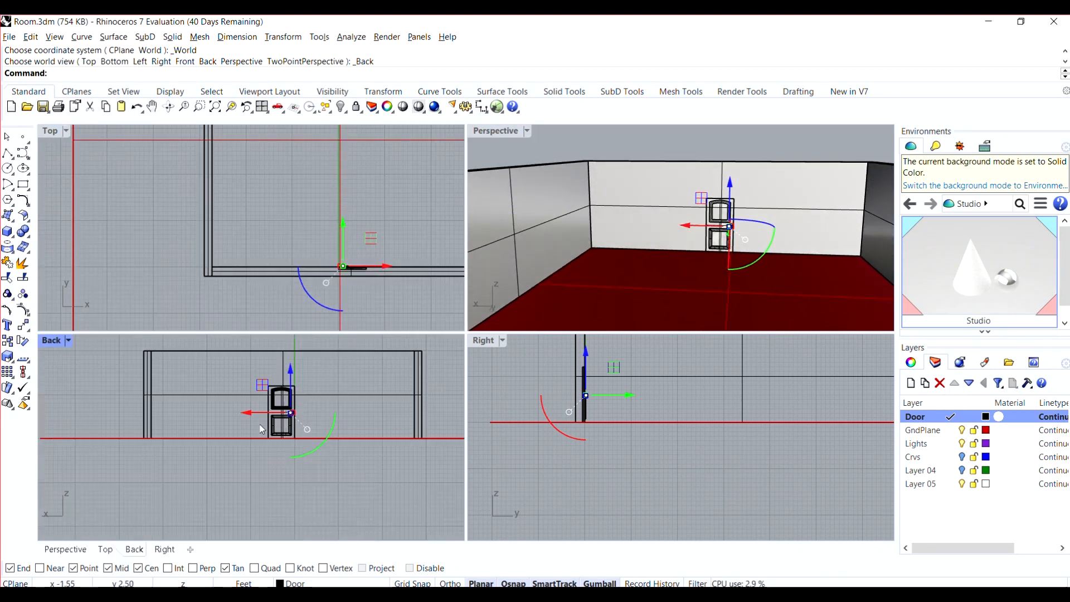
pyautogui.scroll(5, 195, 415)
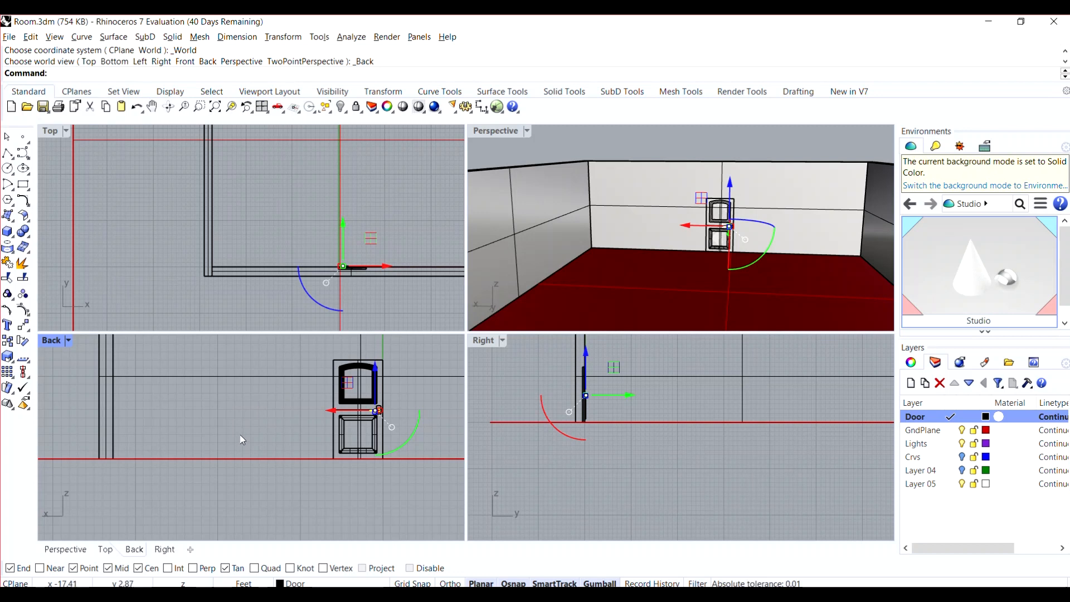
pyautogui.scroll(-2, 223, 437)
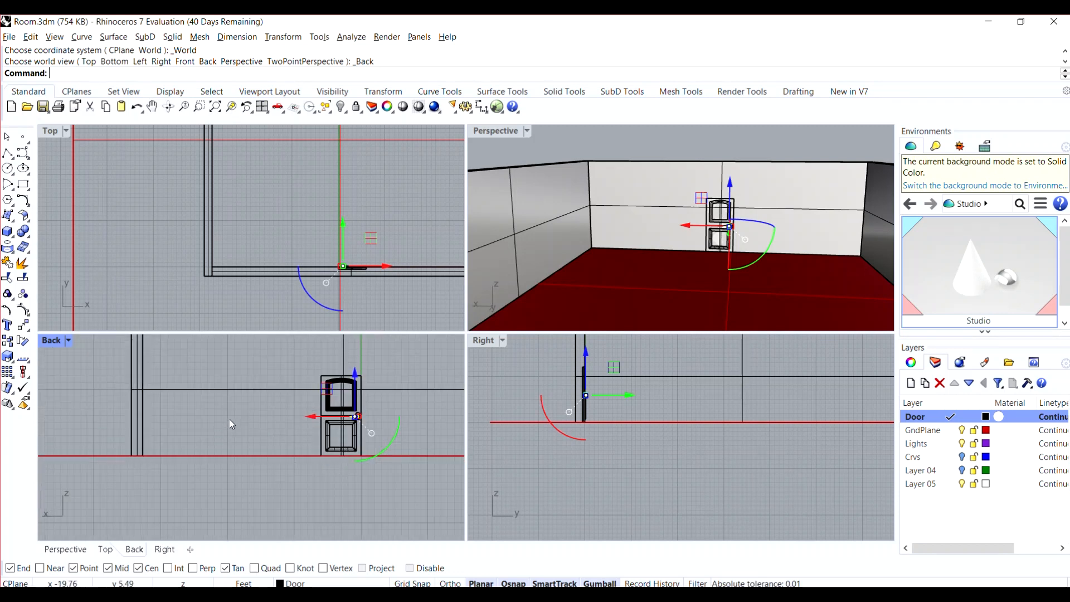
# - Switch the Back viewport to the Front view to compare the door's orientation, and return it to the Back view
pyautogui.click(68, 341)
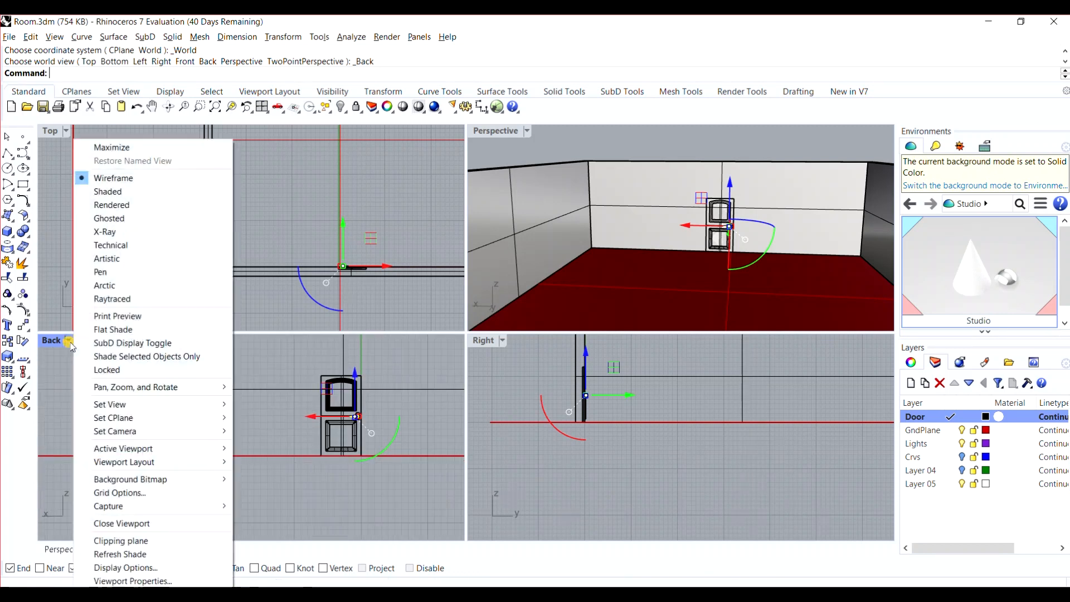
pyautogui.moveTo(149, 404)
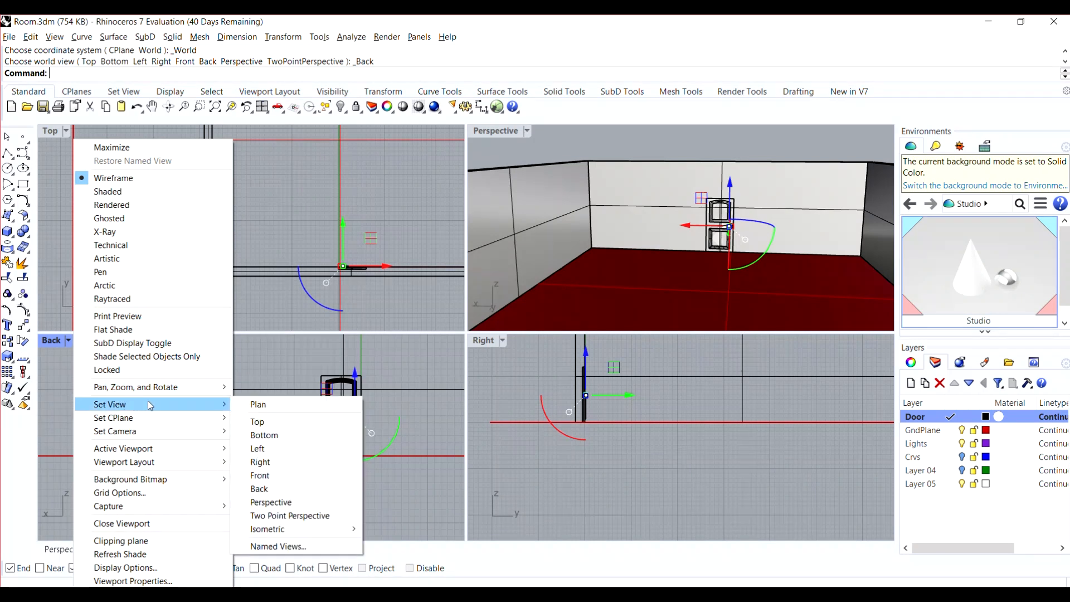
pyautogui.click(309, 475)
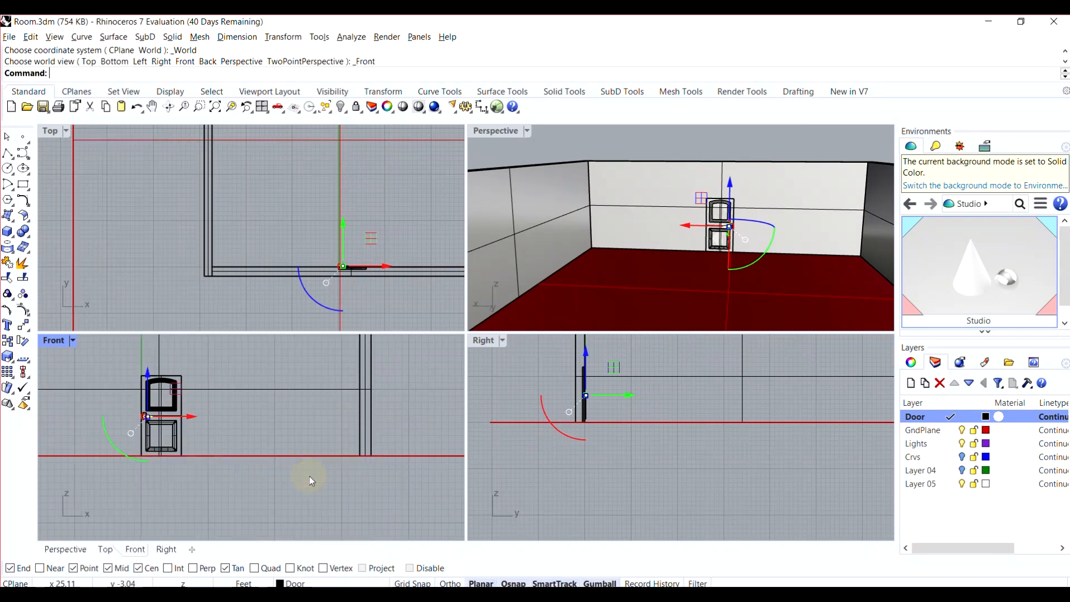
pyautogui.scroll(5, 737, 218)
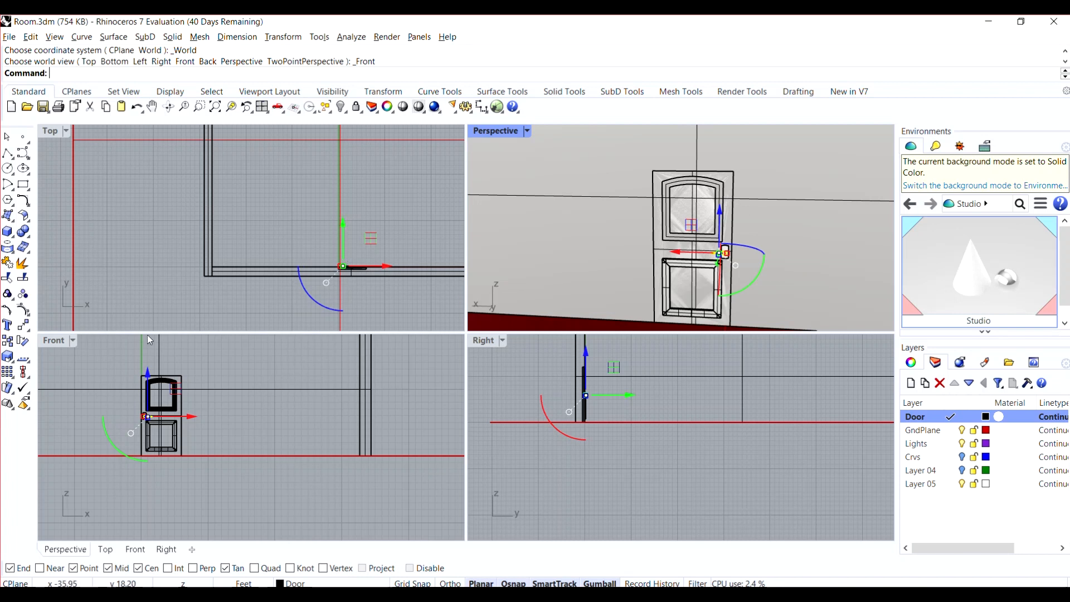
pyautogui.click(73, 341)
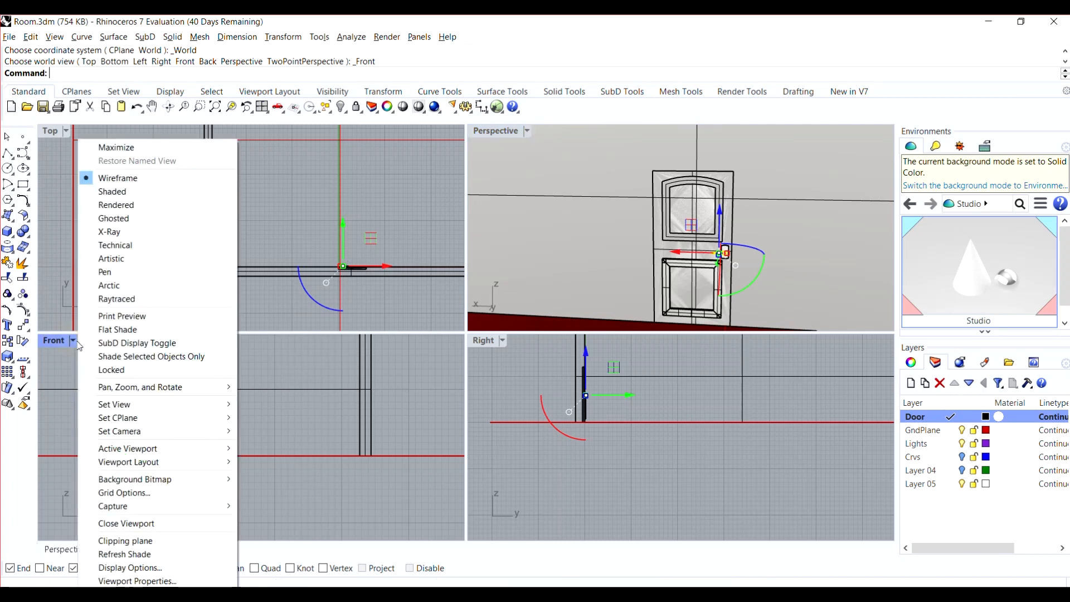
pyautogui.moveTo(235, 403)
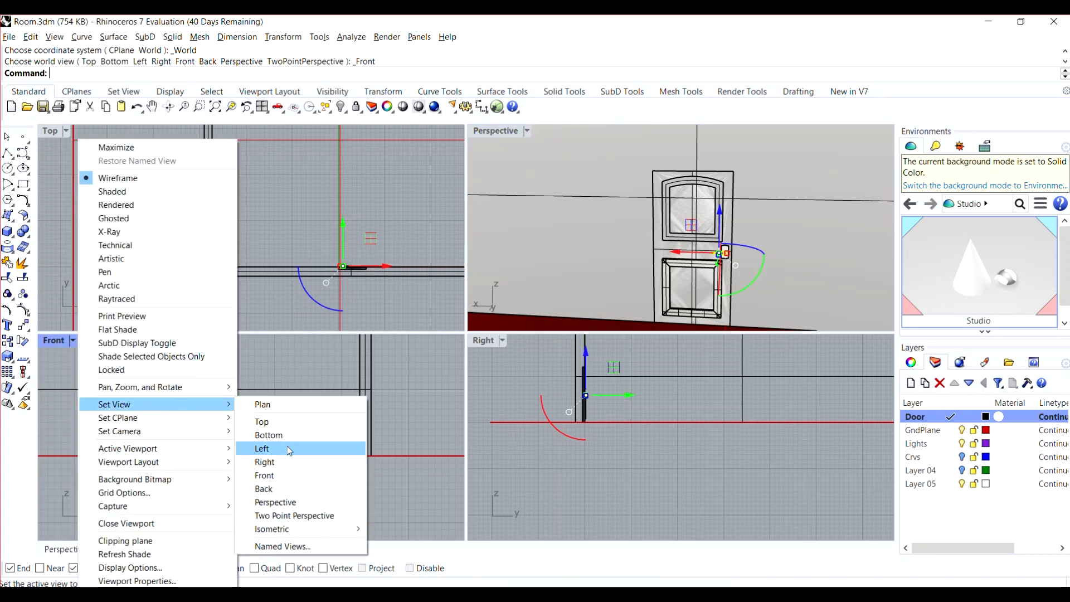
pyautogui.click(311, 489)
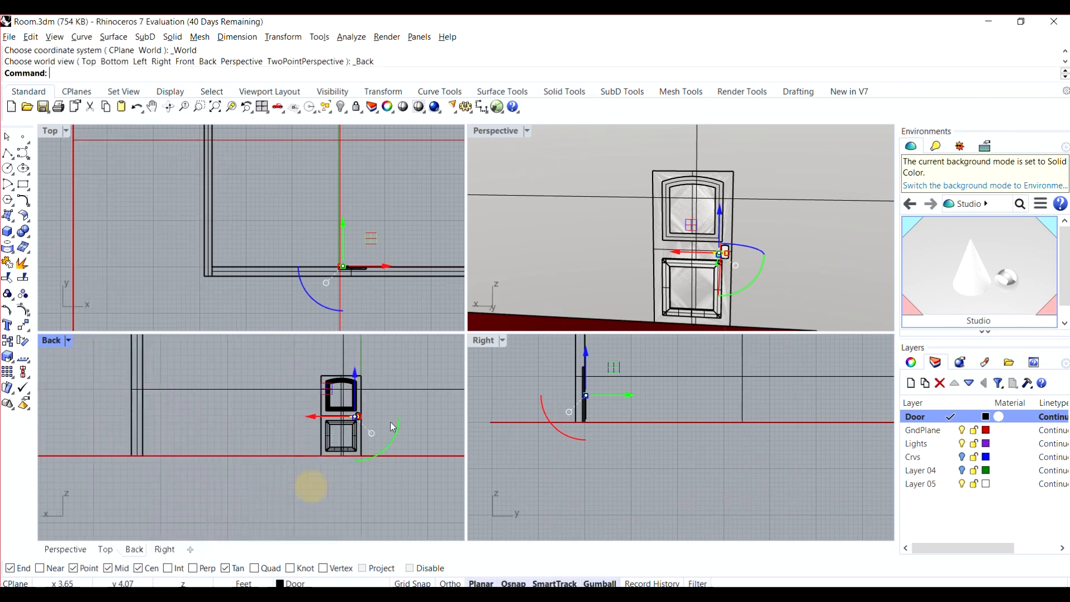
# - Start a polyline, disable the Cen, Tan and Mid object snaps, and enable Grid Snap
pyautogui.scroll(1, 207, 409)
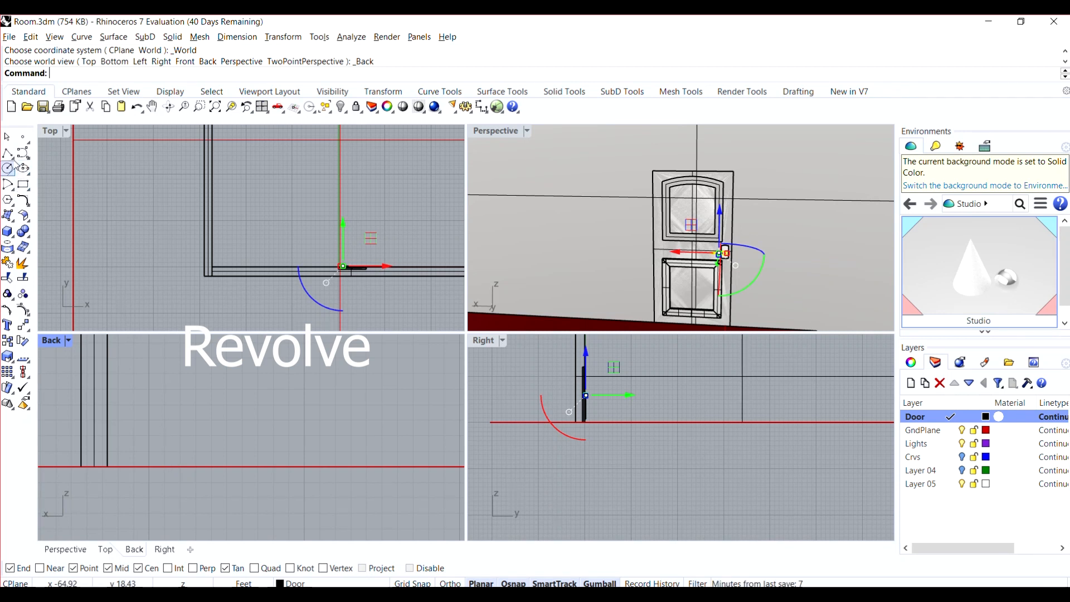
pyautogui.click(9, 153)
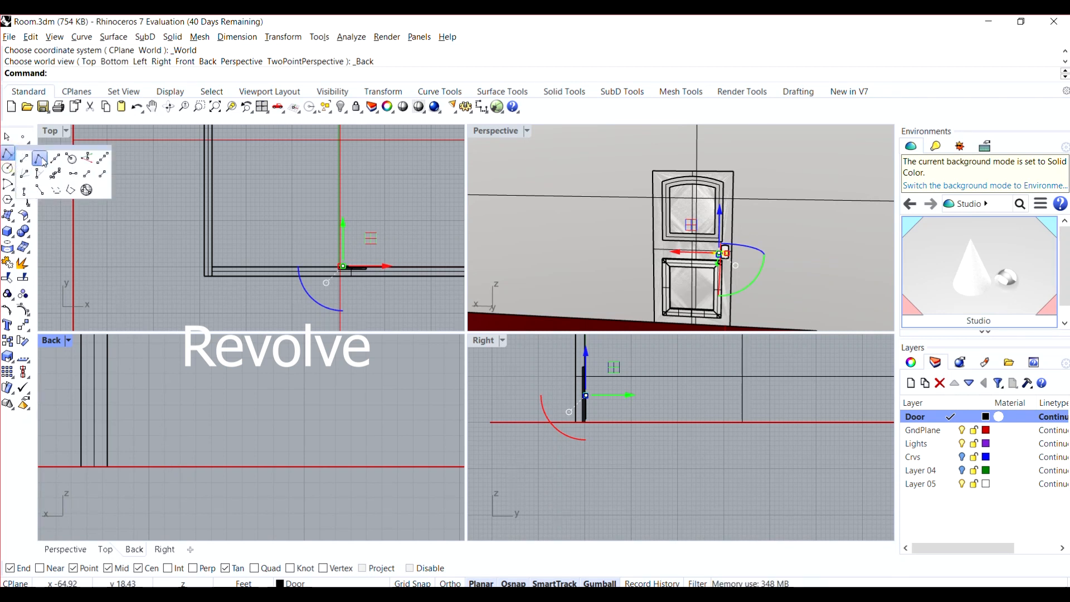
pyautogui.click(23, 160)
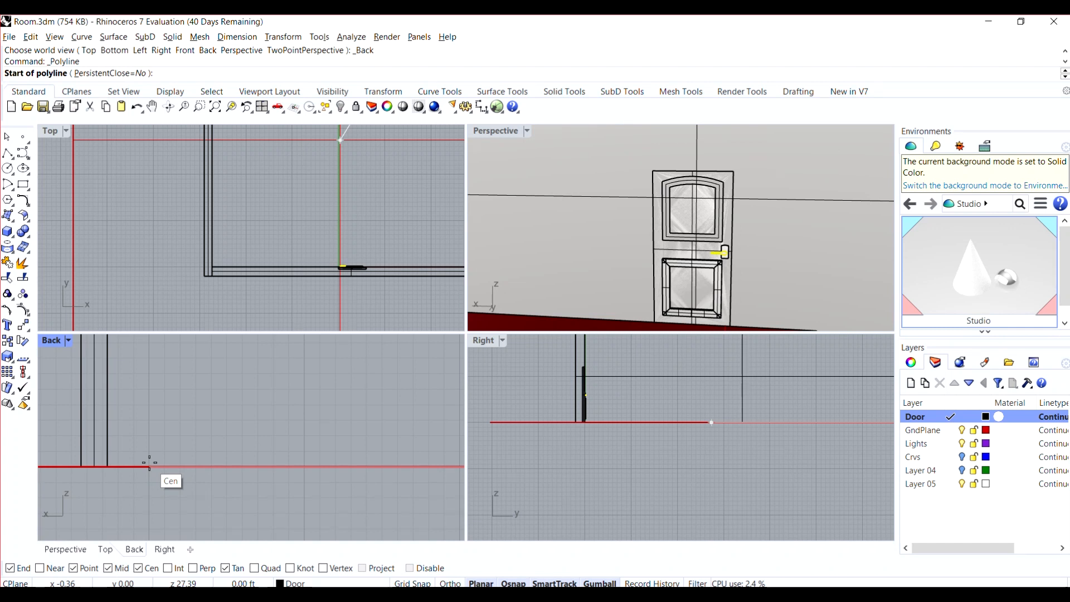
pyautogui.scroll(-10, 620, 217)
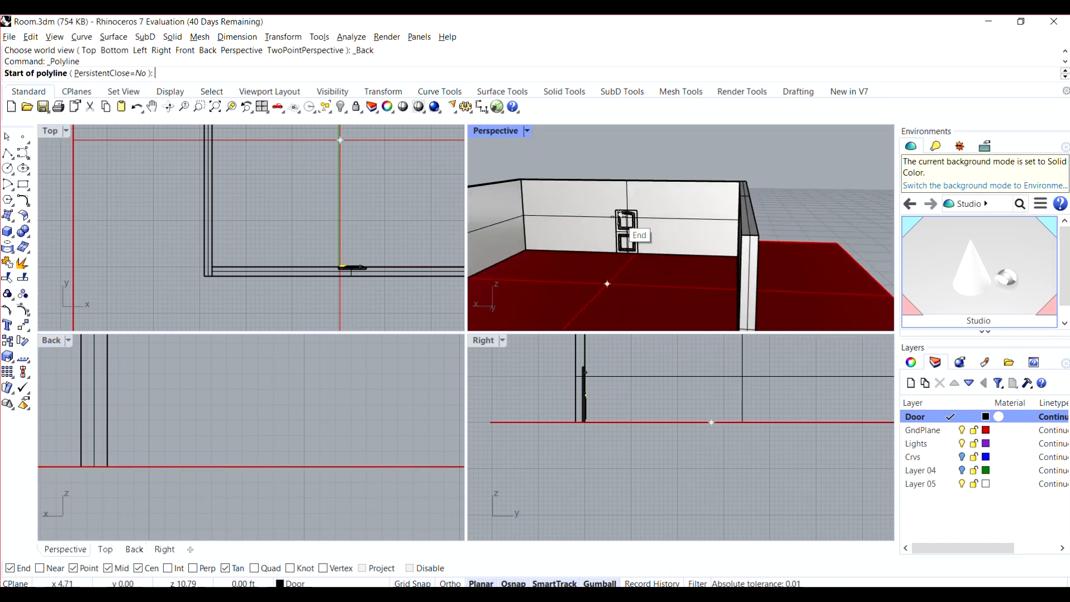
pyautogui.scroll(2, 618, 216)
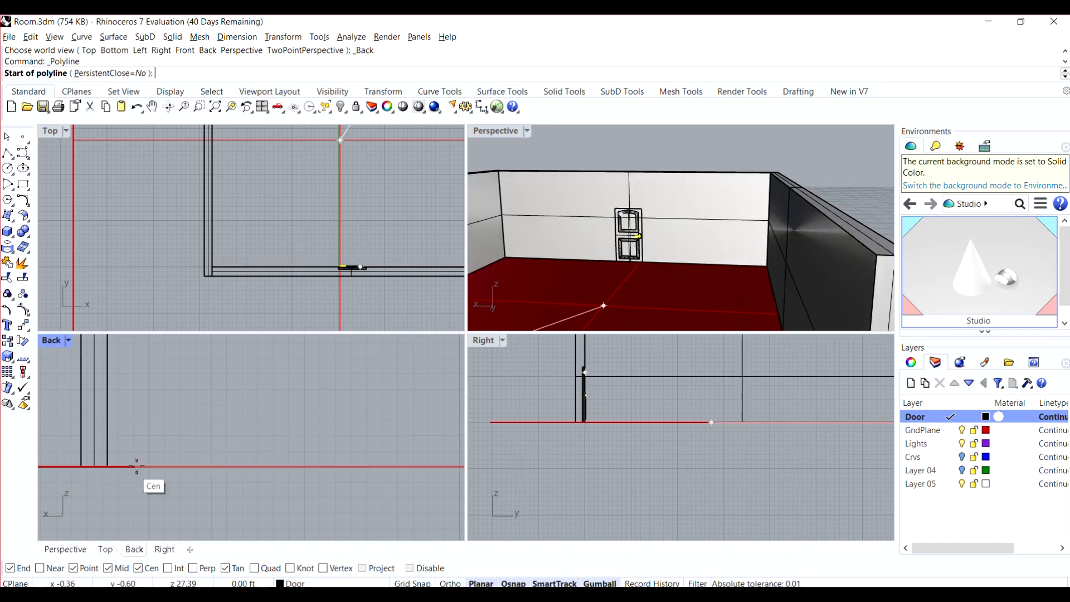
pyautogui.scroll(-3, 137, 462)
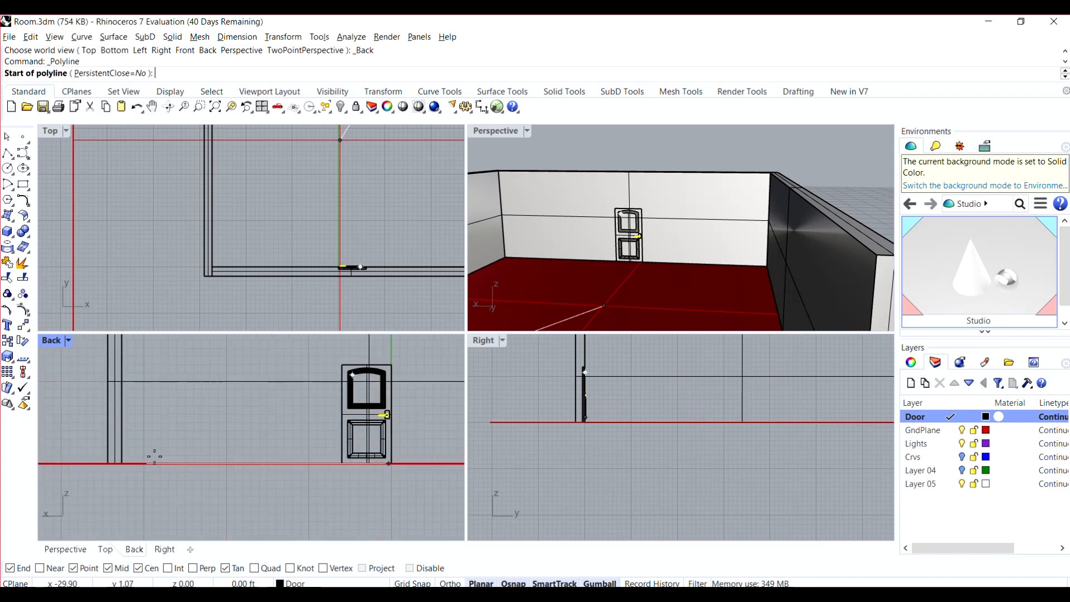
pyautogui.click(138, 568)
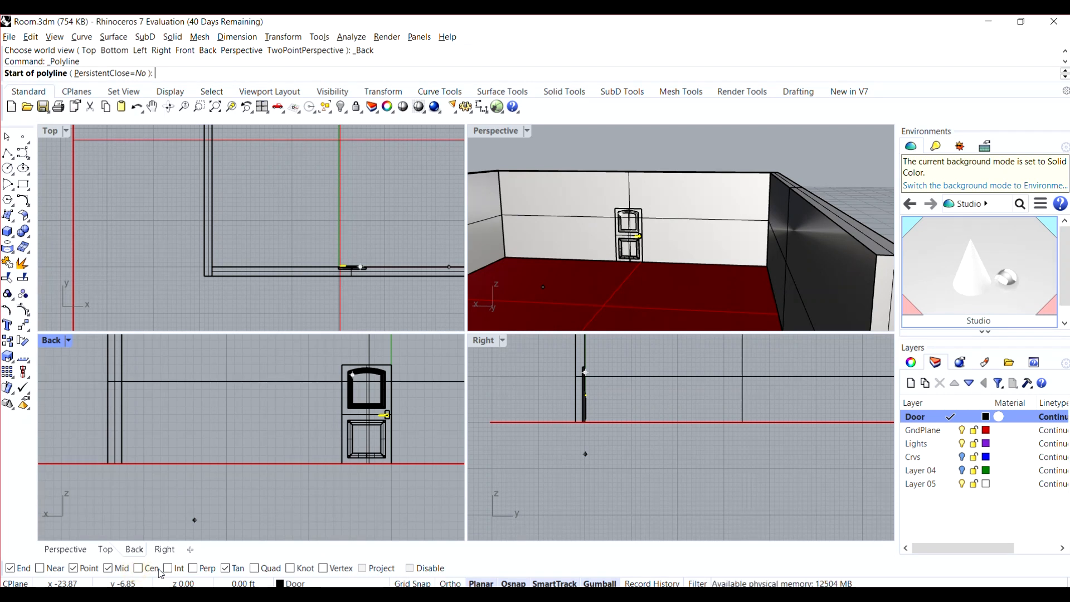
pyautogui.click(225, 568)
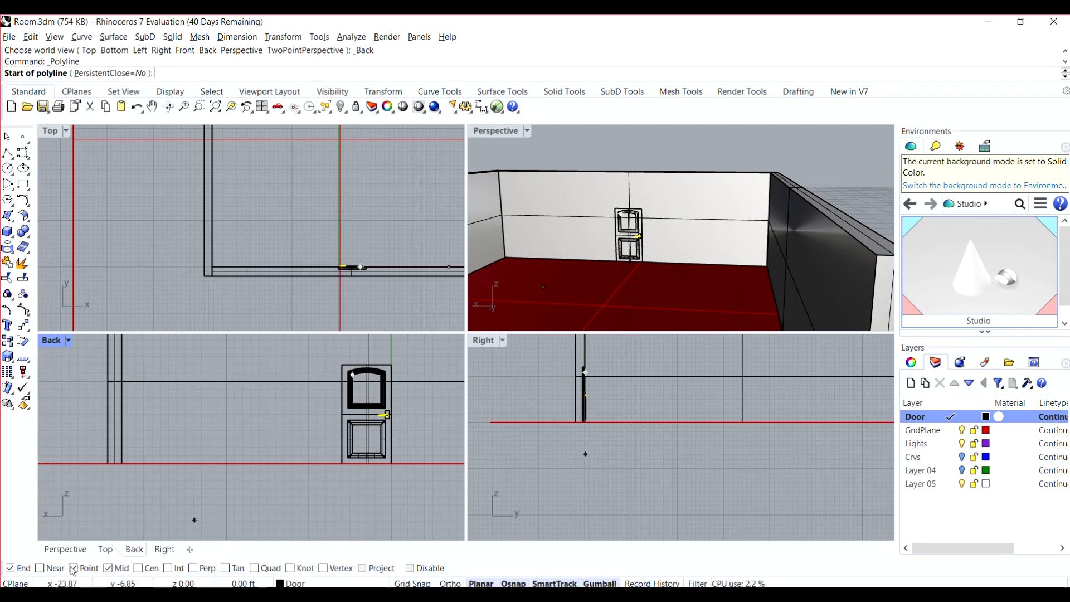
pyautogui.click(108, 568)
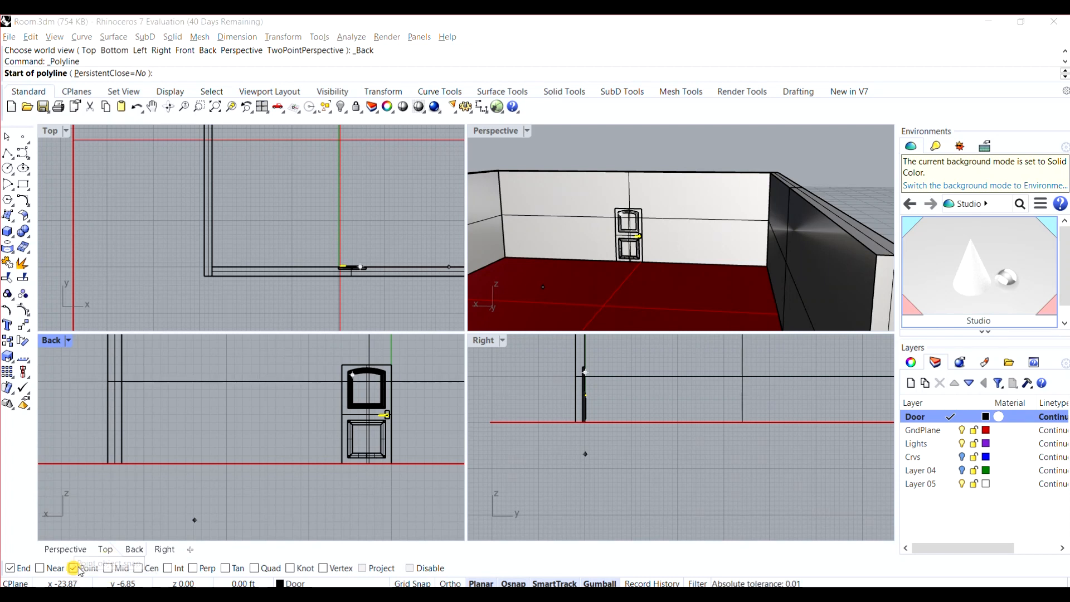
pyautogui.click(413, 584)
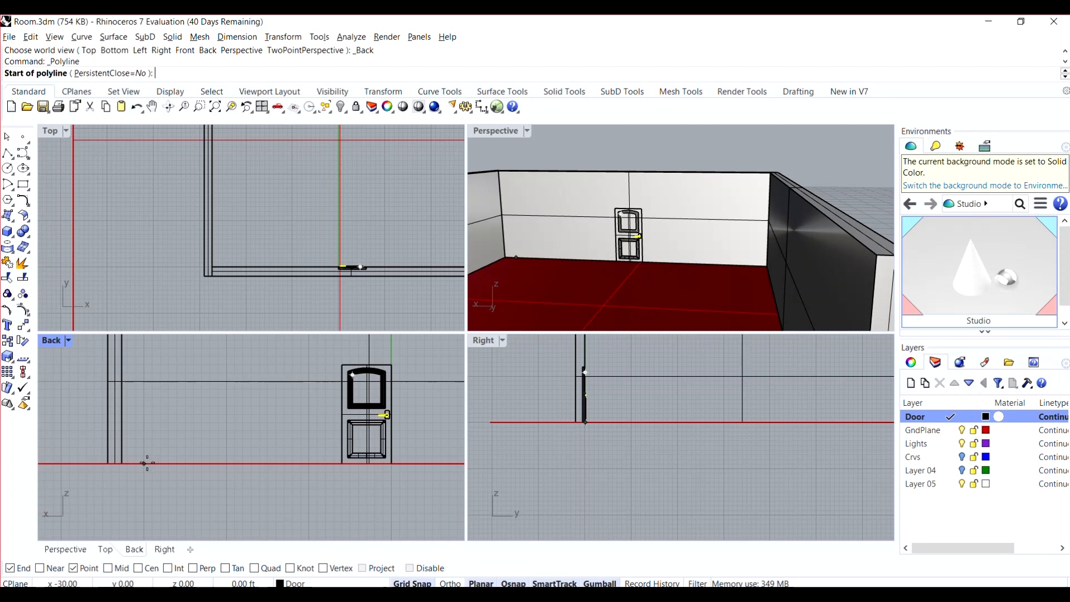
# - Place the polyline's start point on the floor near the corner beside the door wall, at x 28, y 3 in the Top viewport
pyautogui.scroll(-6, 284, 215)
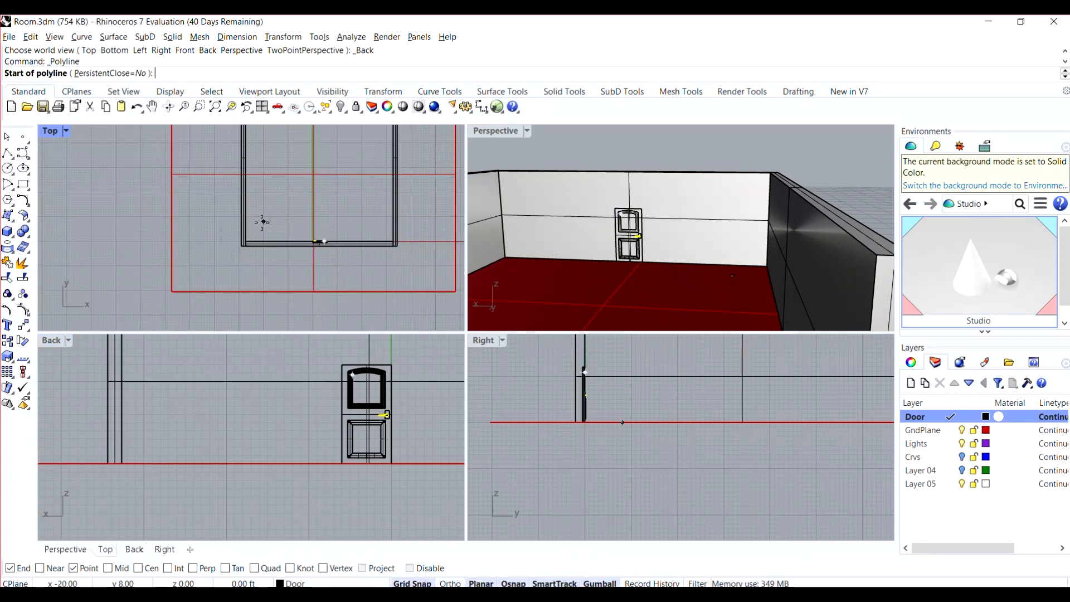
pyautogui.scroll(-2, 263, 222)
pyautogui.scroll(4, 326, 200)
pyautogui.scroll(2, 305, 216)
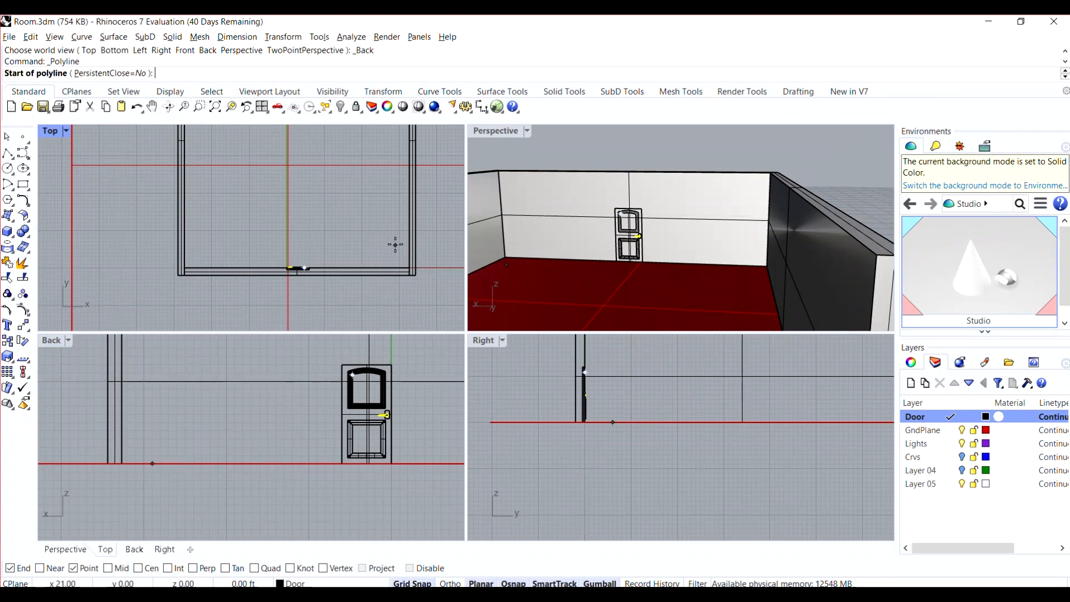
pyautogui.scroll(2, 392, 254)
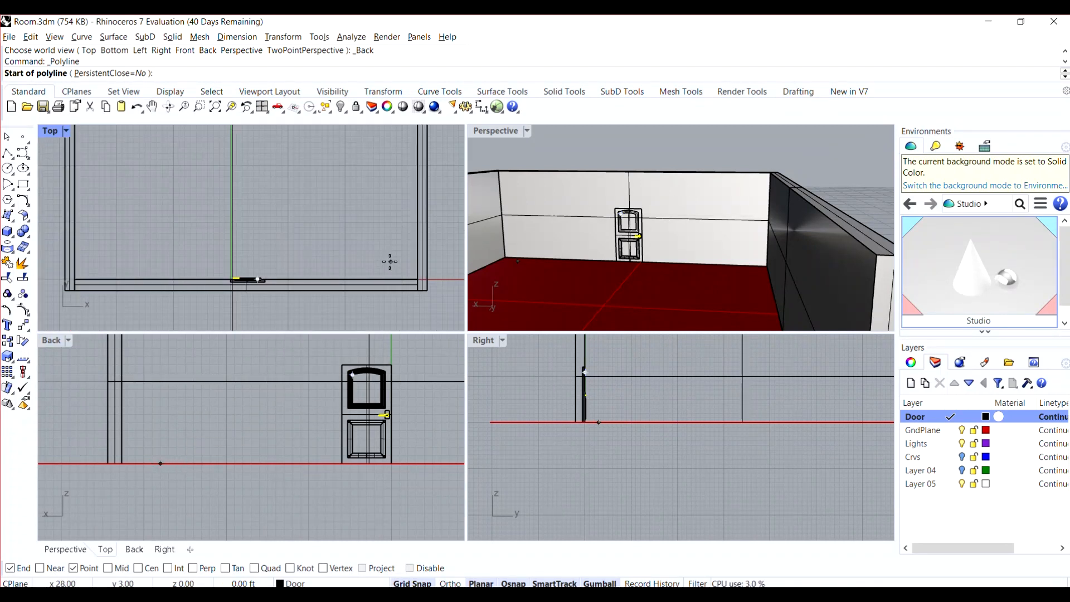
pyautogui.click(388, 261)
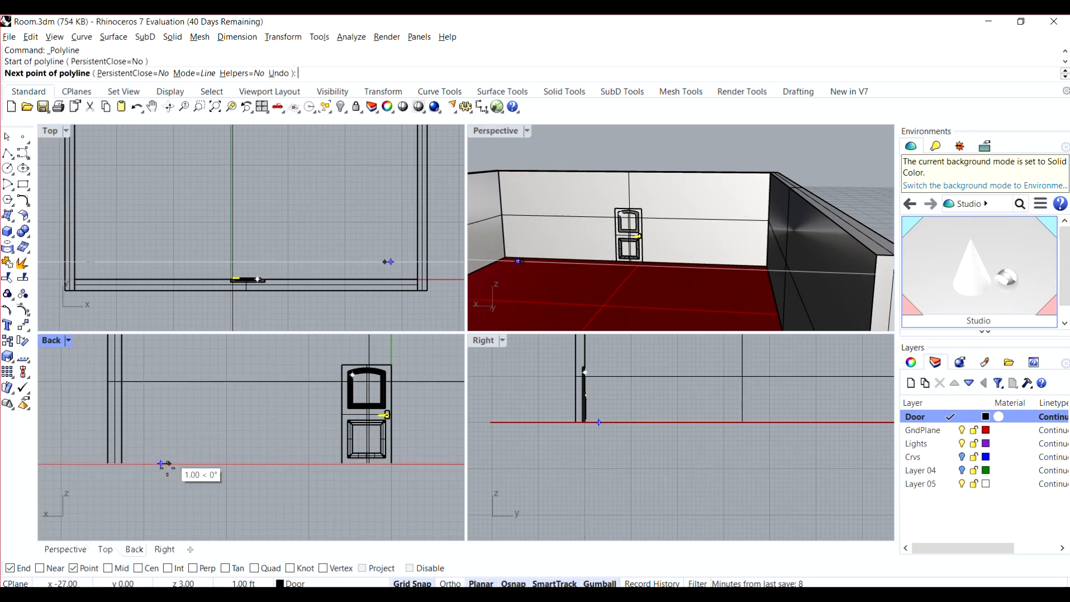
# - Complete the closed profile in the Back viewport with a 2 ft base, a side about 0.43 ft high, and a sloped edge up to a 1 ft side
pyautogui.scroll(2, 162, 462)
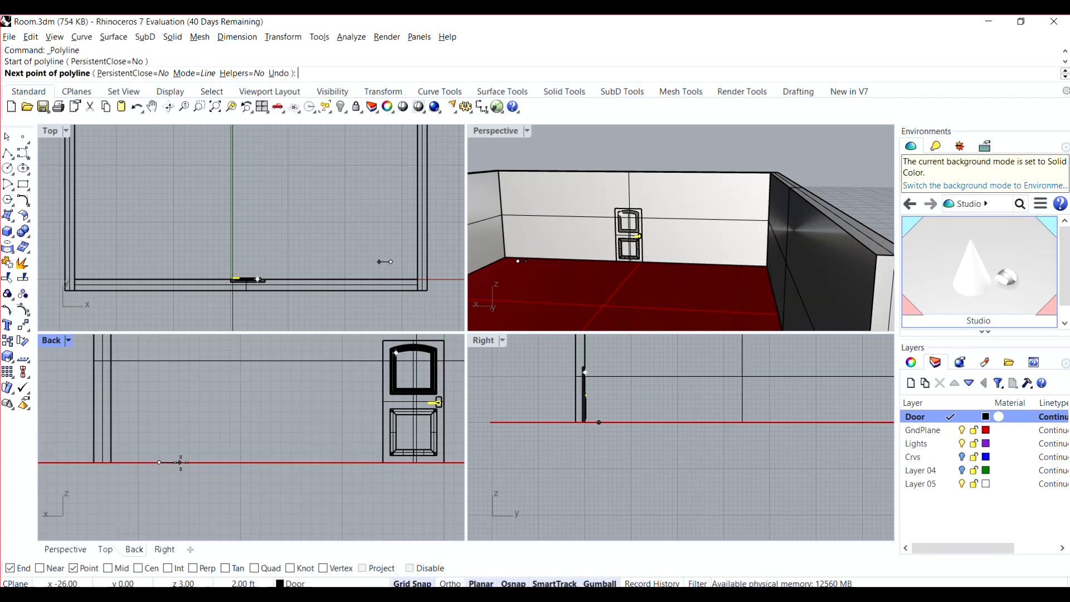
pyautogui.click(180, 462)
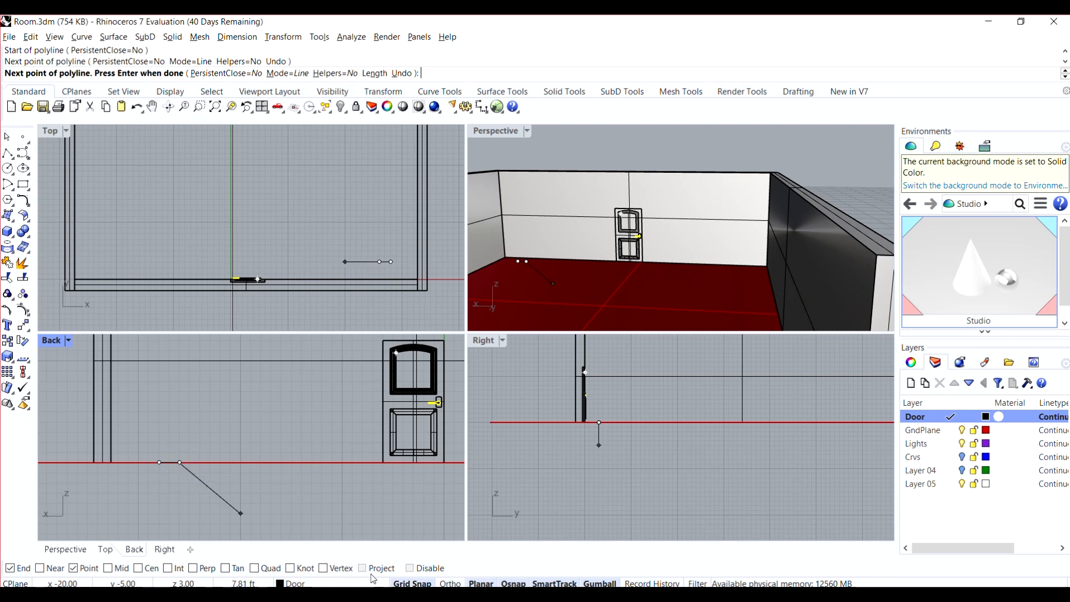
pyautogui.scroll(4, 182, 462)
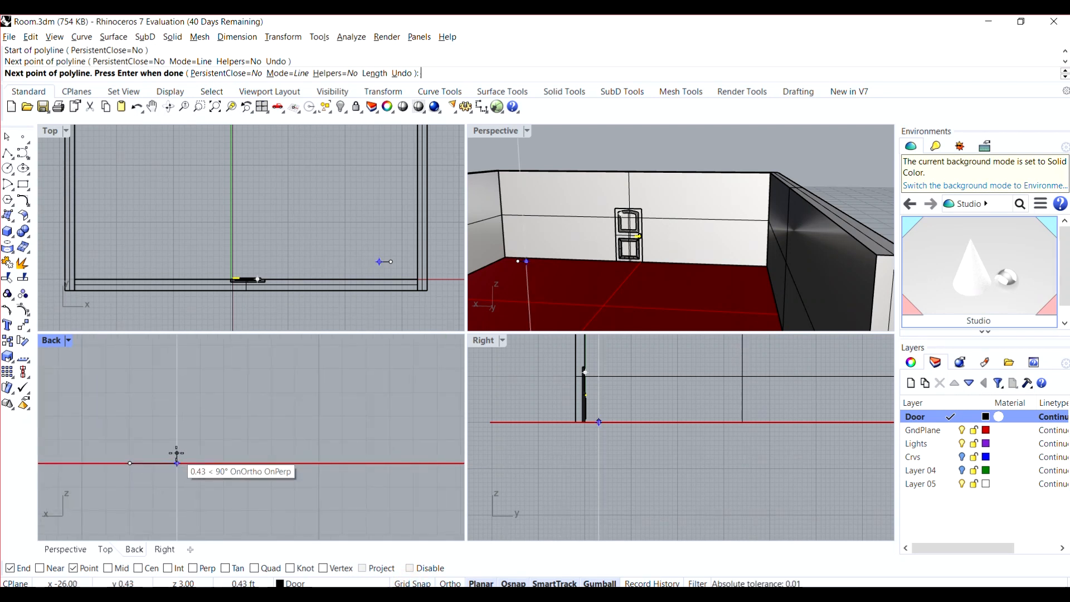
pyautogui.click(176, 453)
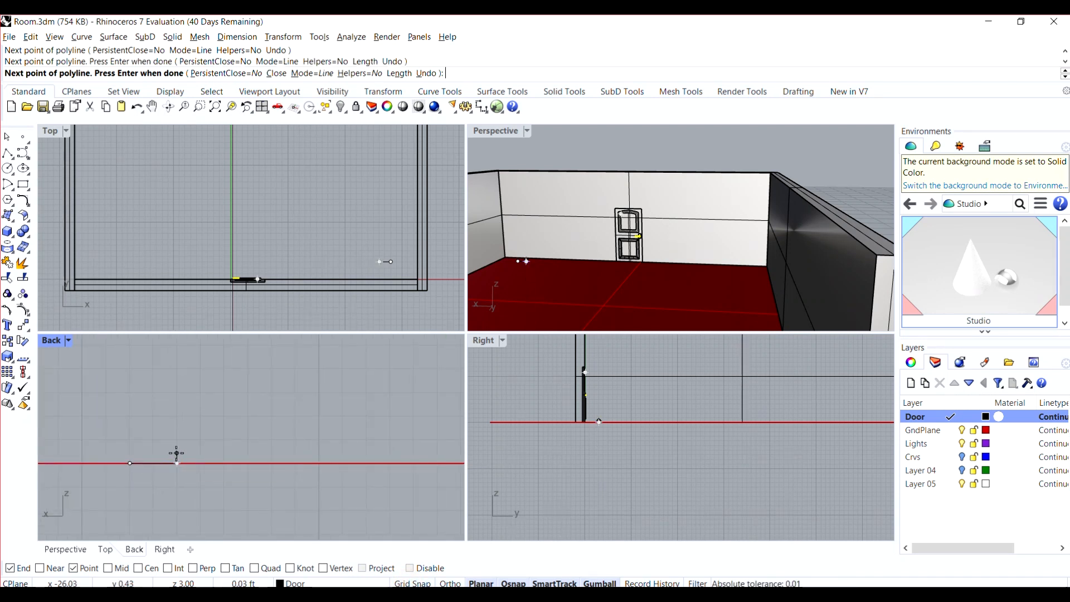
pyautogui.click(413, 583)
pyautogui.click(129, 440)
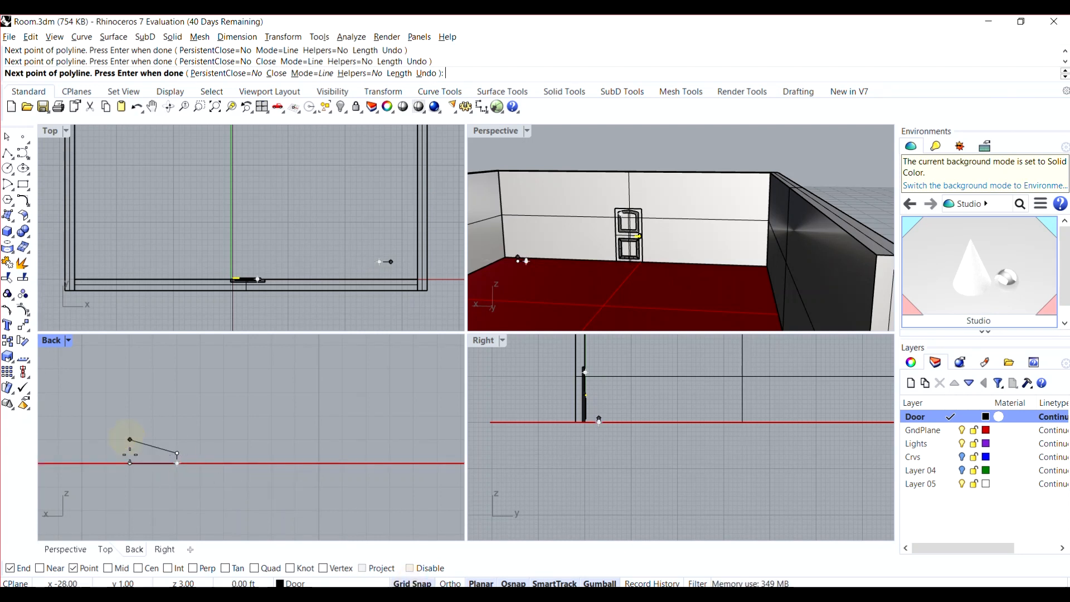
pyautogui.click(130, 464)
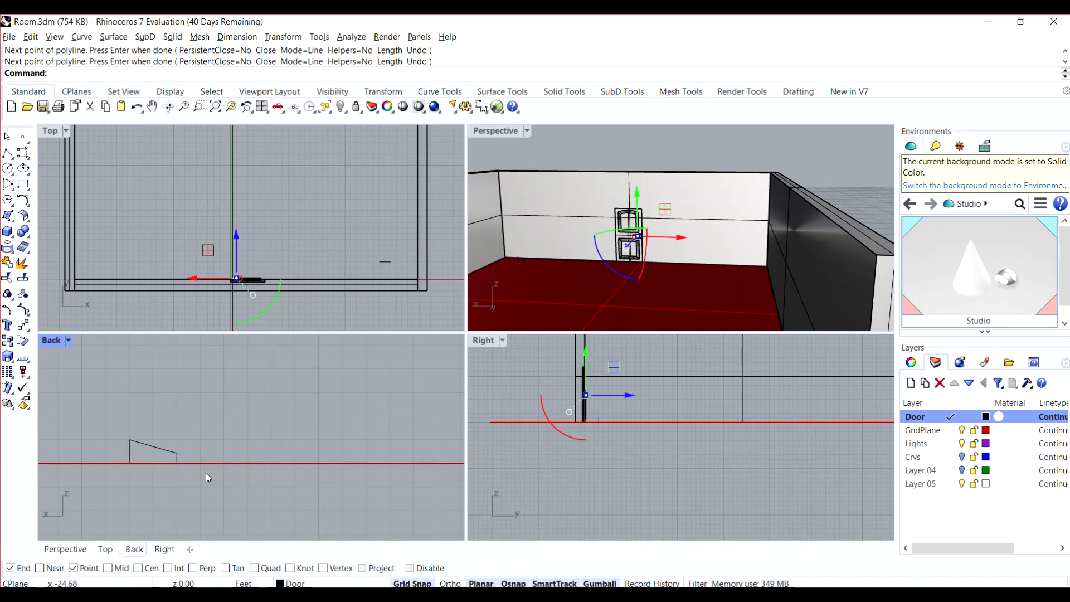
# - Try rounding all corners of the closed profile with Fillet Corners at a 0.15 radius, and undo the fillets
pyautogui.click(177, 455)
pyautogui.click(175, 462)
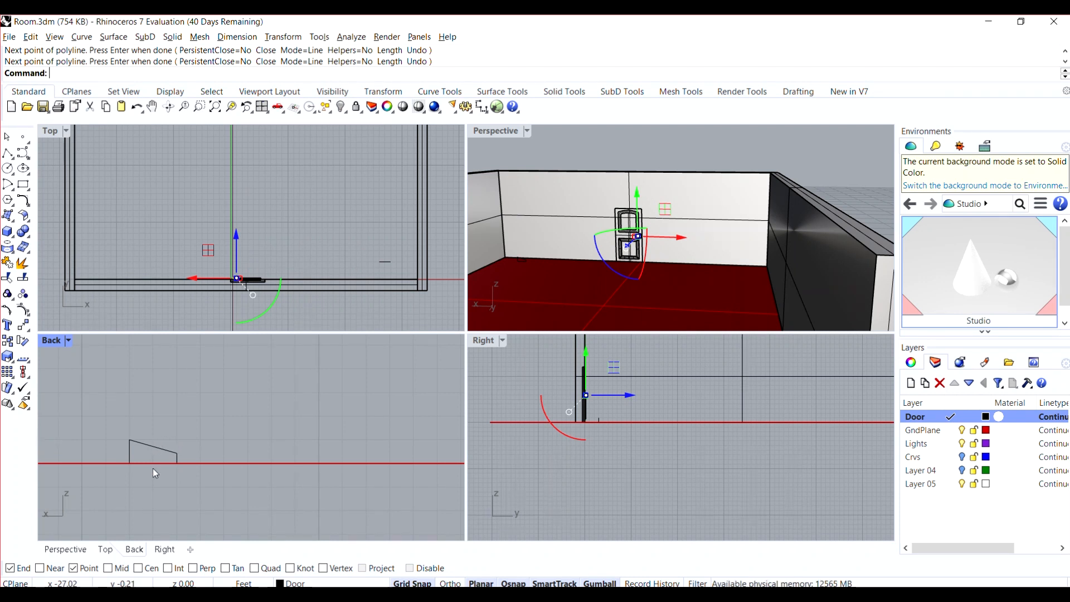
pyautogui.click(177, 462)
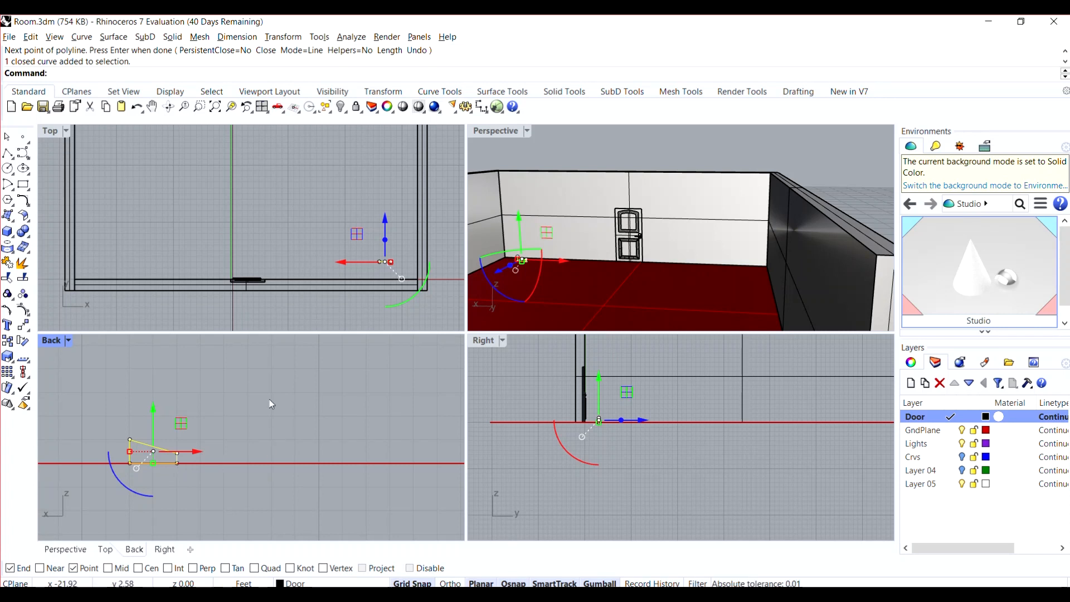
pyautogui.click(81, 37)
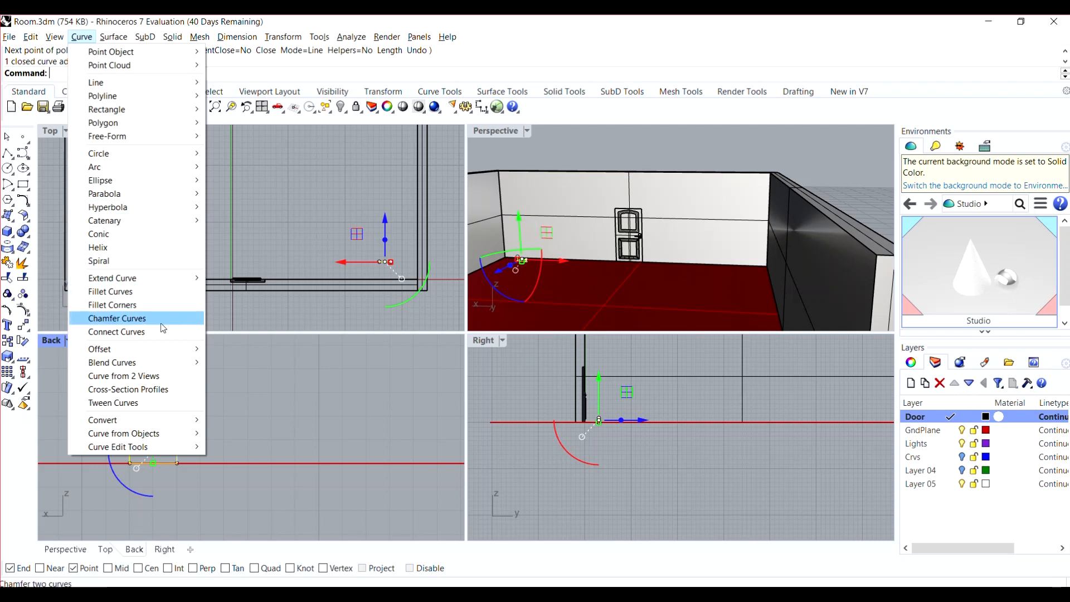
pyautogui.click(168, 307)
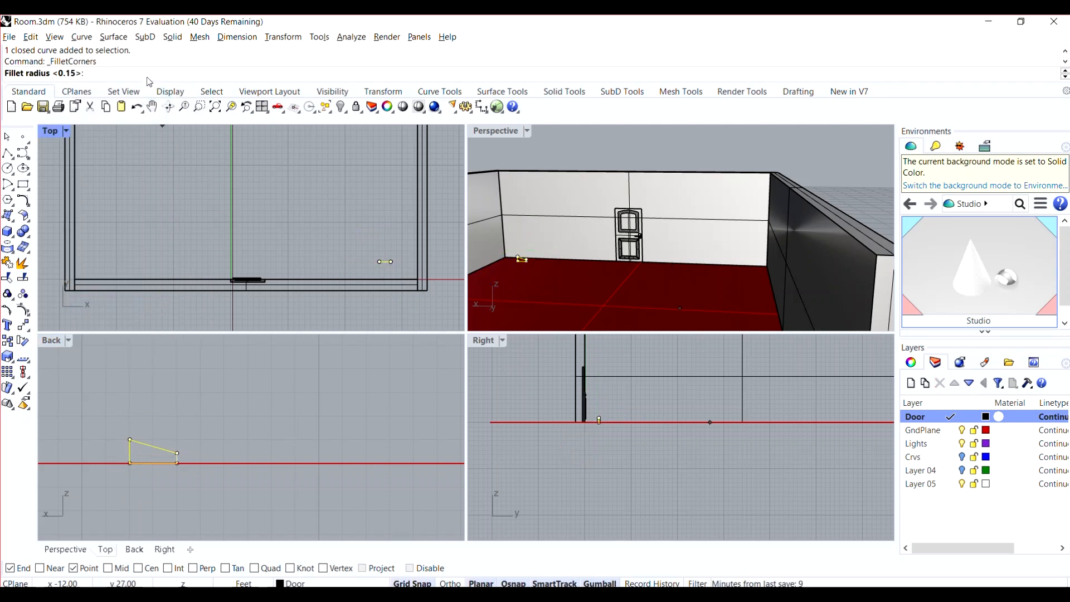
pyautogui.press('Return')
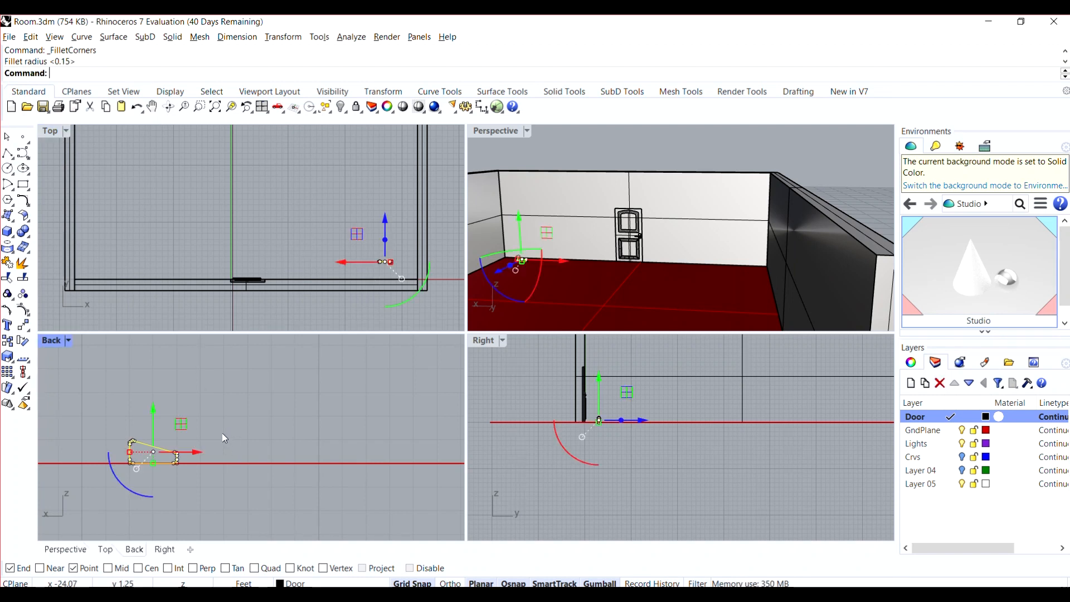
pyautogui.scroll(4, 138, 445)
pyautogui.press('Return')
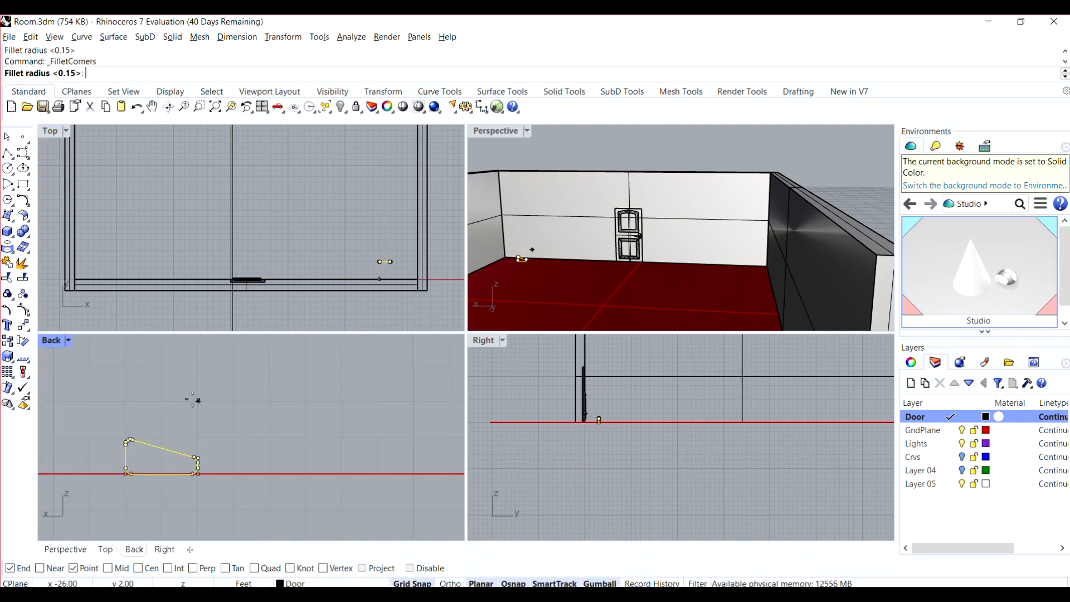
pyautogui.press('Return')
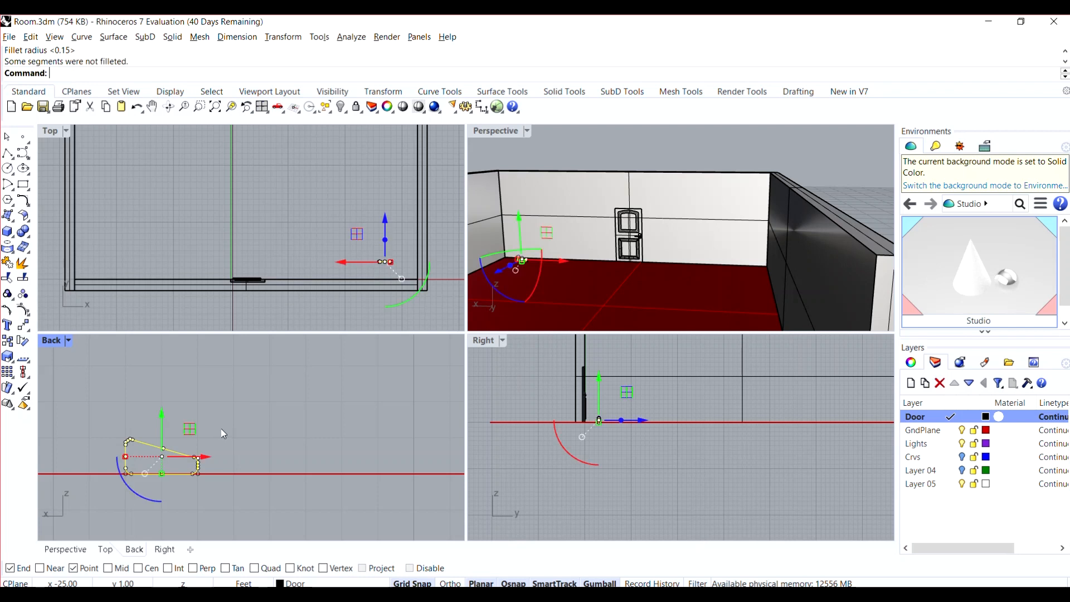
pyautogui.click(227, 455)
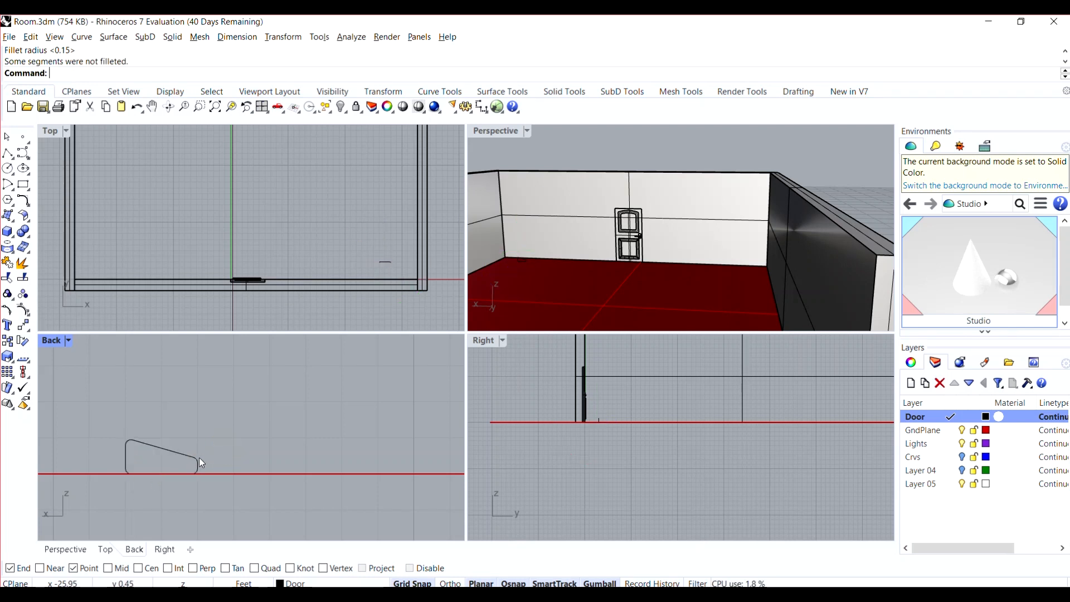
pyautogui.hotkey('ctrl', 'z')
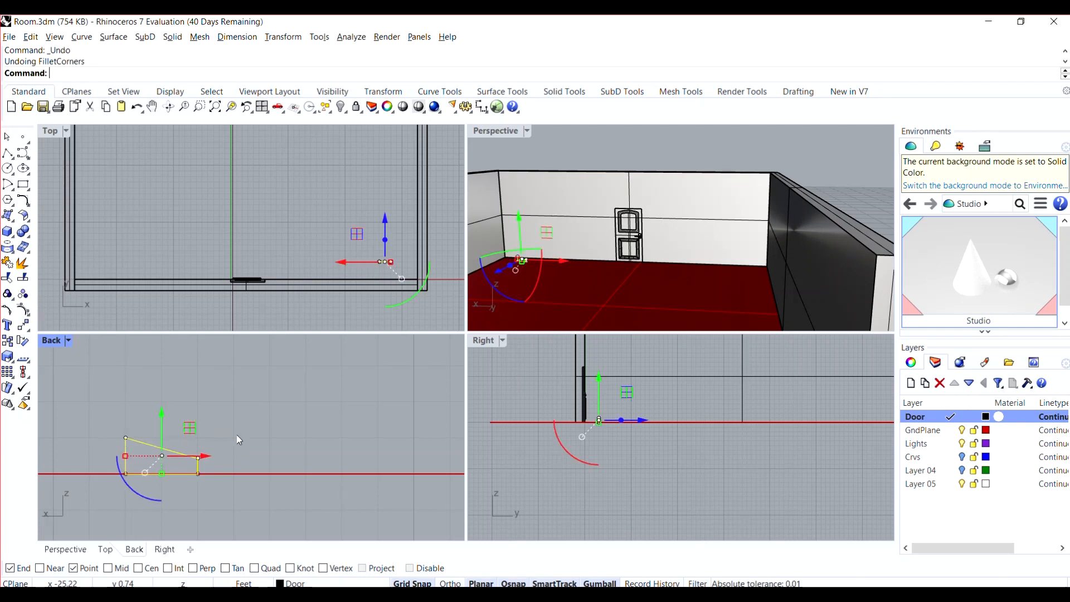
pyautogui.click(242, 432)
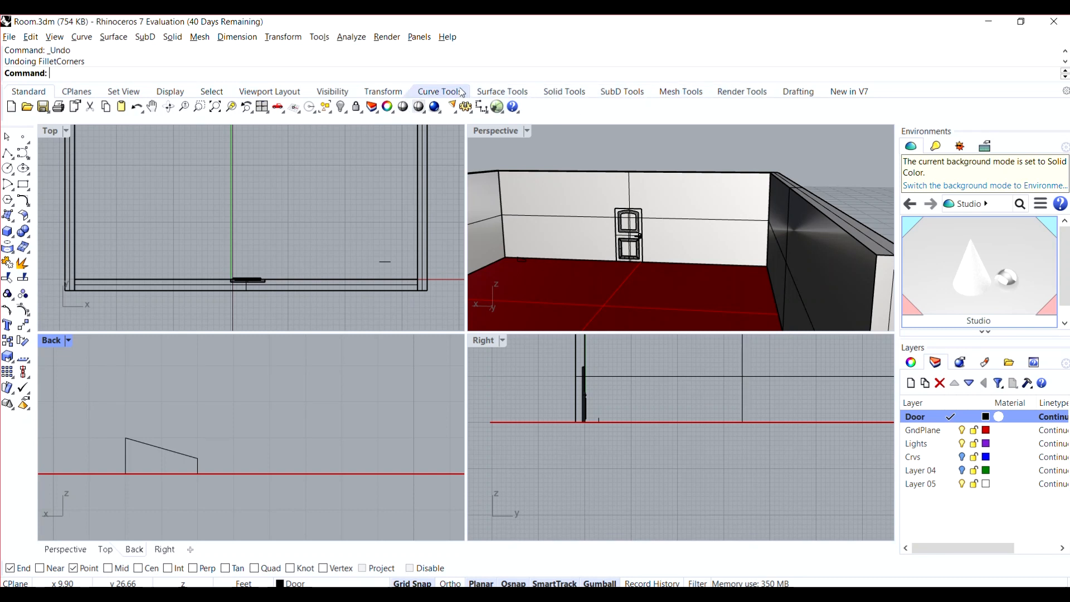
# - Try to separate the profile's taller vertical edge with Extract Subcurve
pyautogui.click(440, 92)
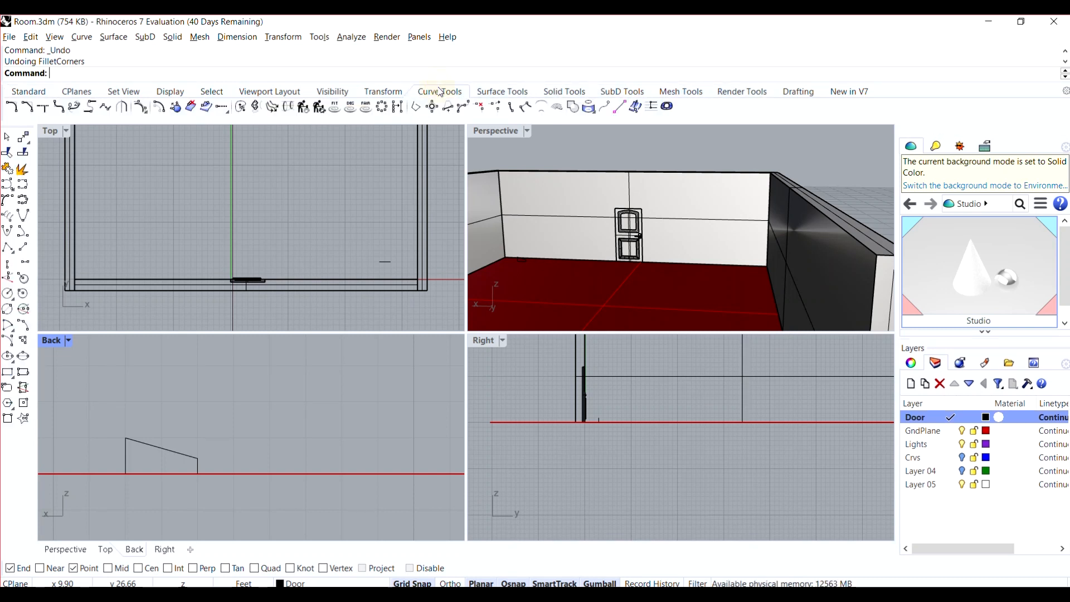
pyautogui.click(498, 108)
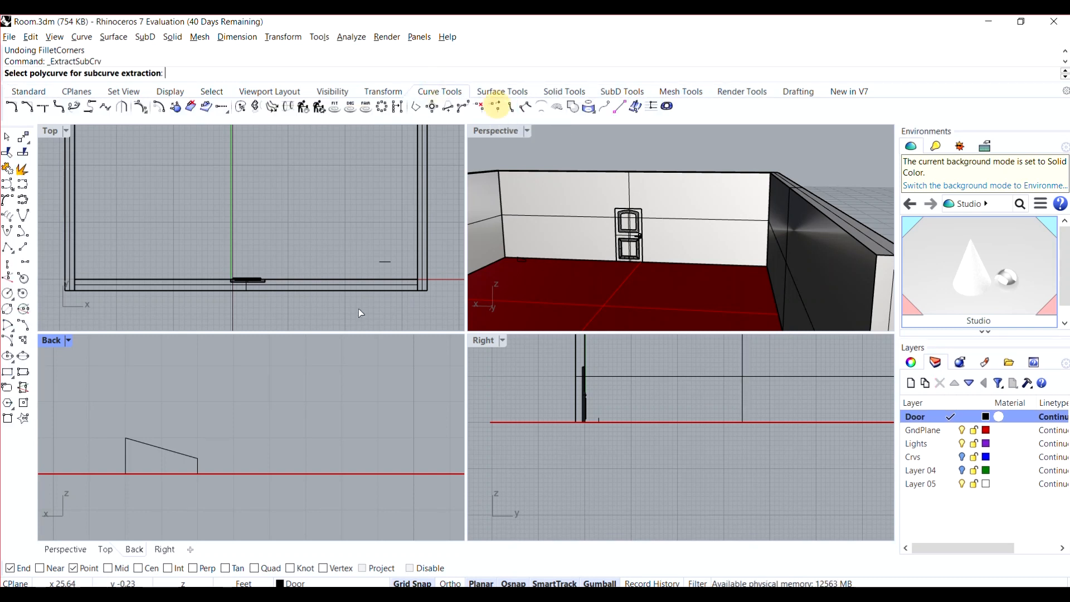
pyautogui.click(126, 455)
pyautogui.click(126, 455)
pyautogui.press('Return')
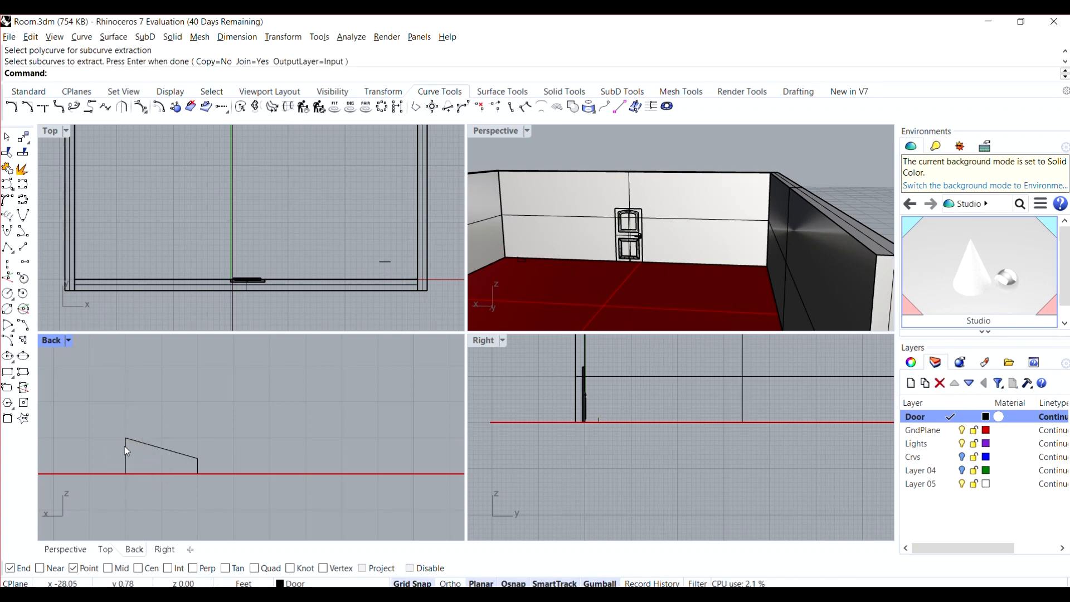
pyautogui.click(125, 447)
pyautogui.click(131, 417)
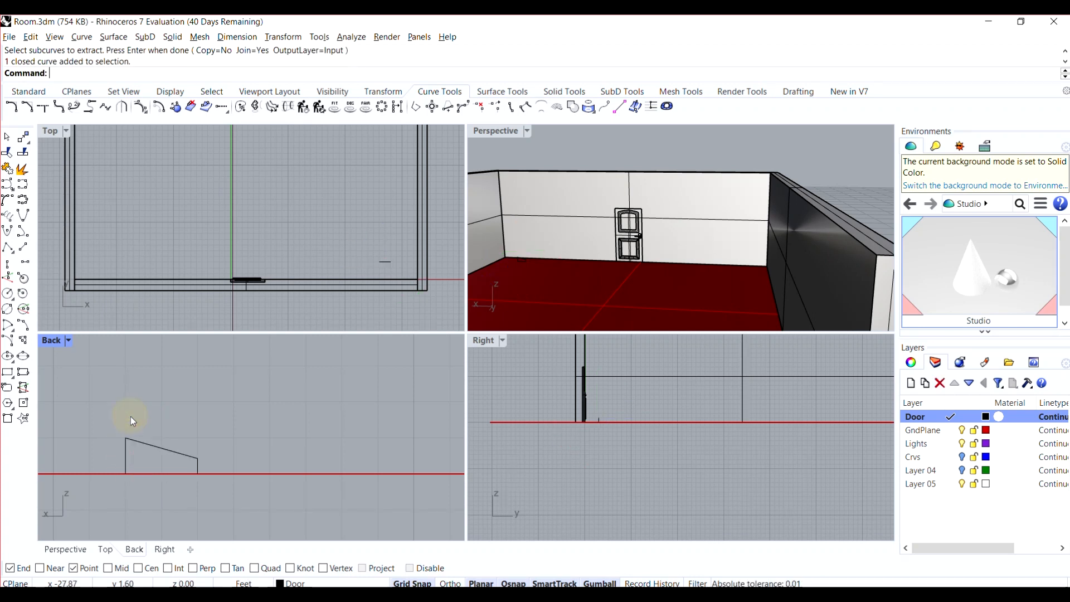
pyautogui.rightClick(131, 417)
pyautogui.click(125, 451)
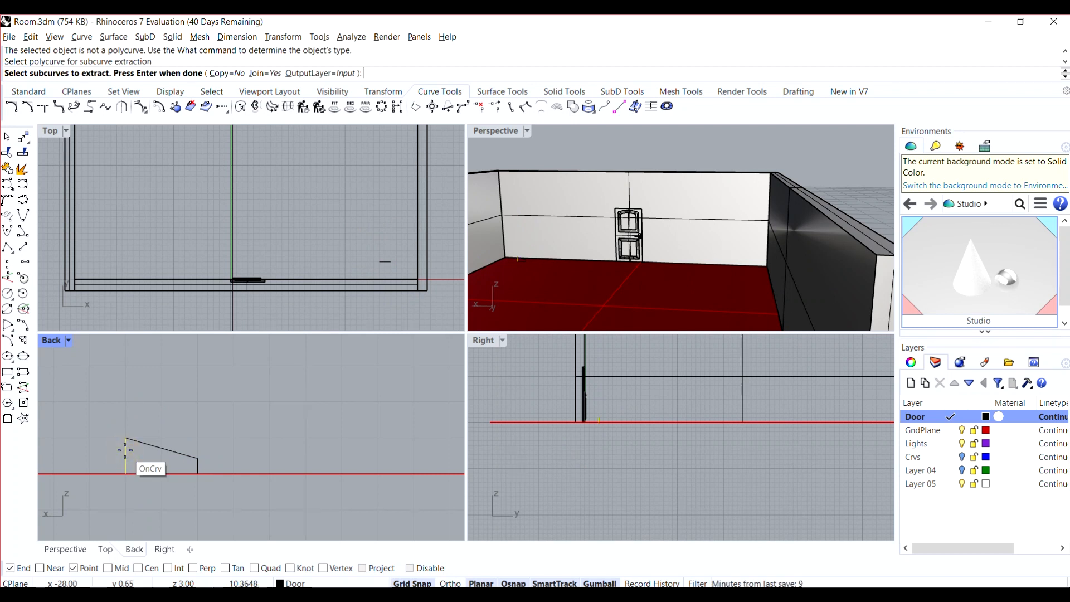
pyautogui.press('Return')
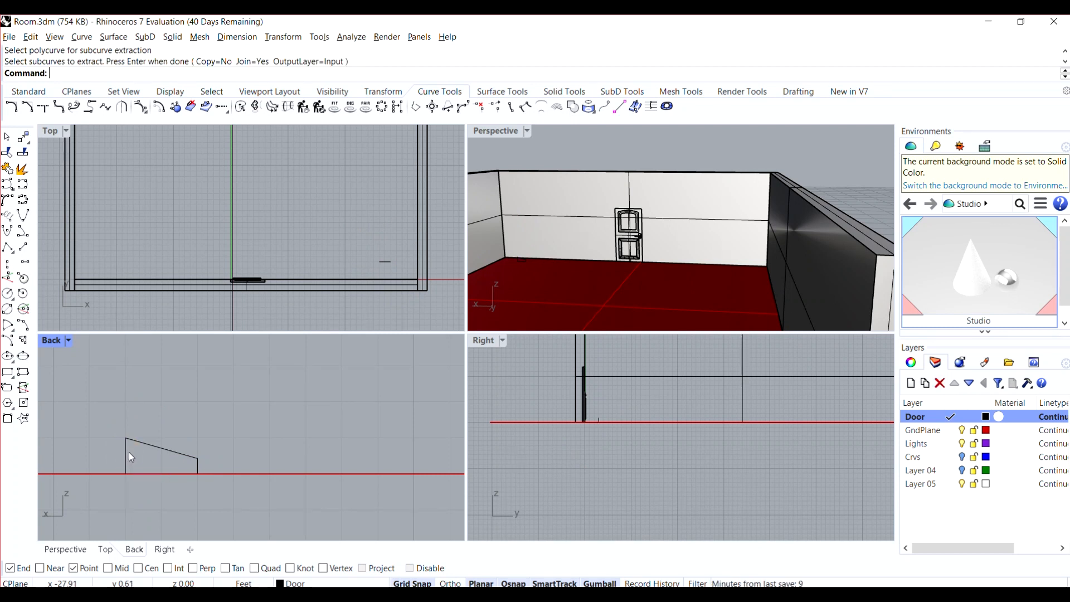
pyautogui.click(125, 453)
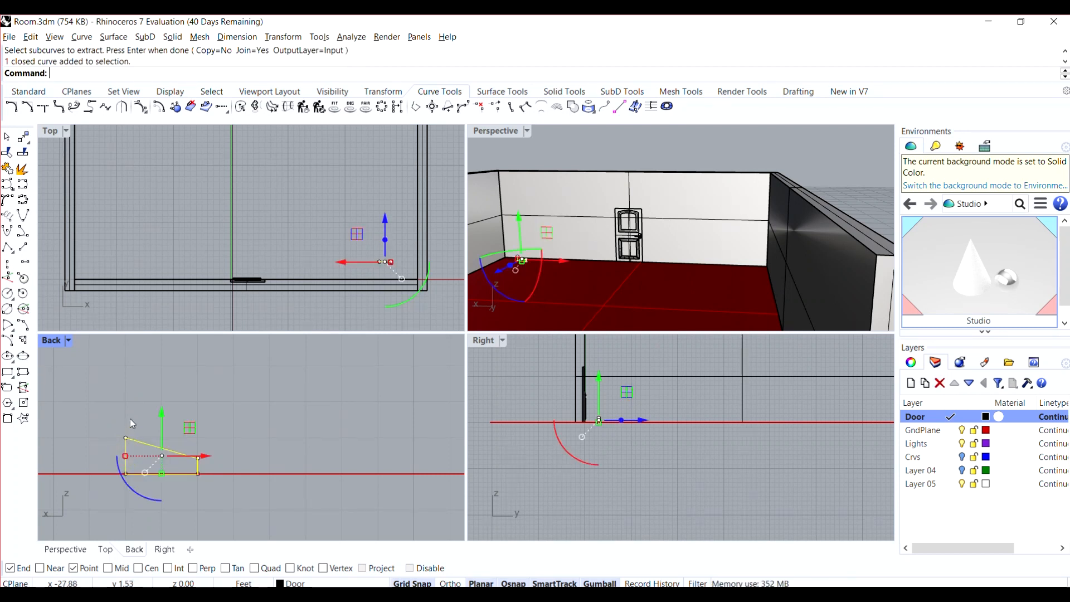
pyautogui.press('Escape')
# - Extract the taller vertical edge from the closed profile, delete it, and check the remaining open curve
pyautogui.press('Return')
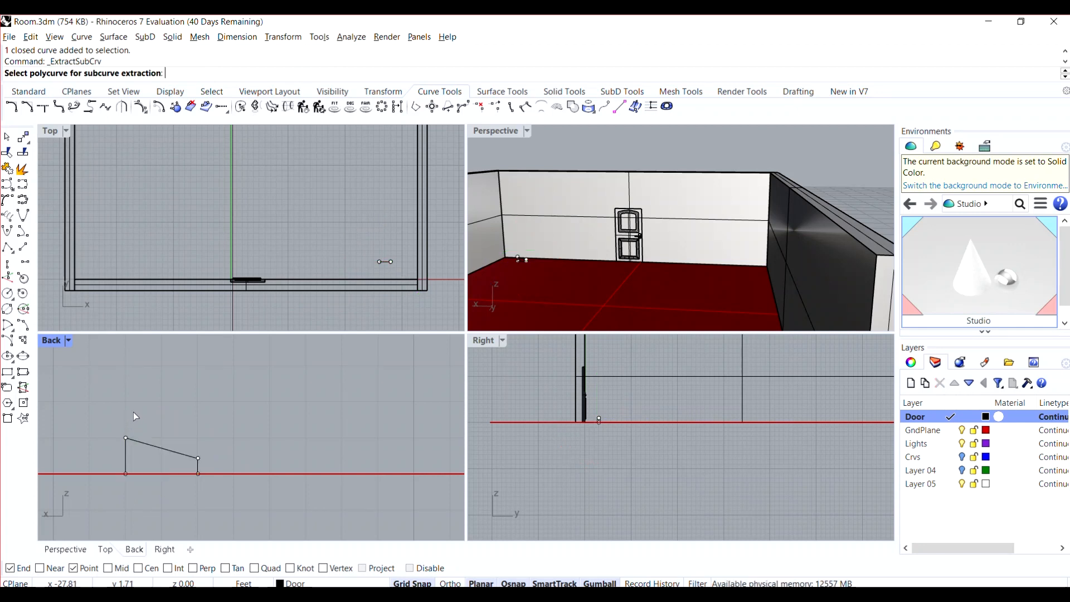
pyautogui.click(123, 449)
pyautogui.press('Return')
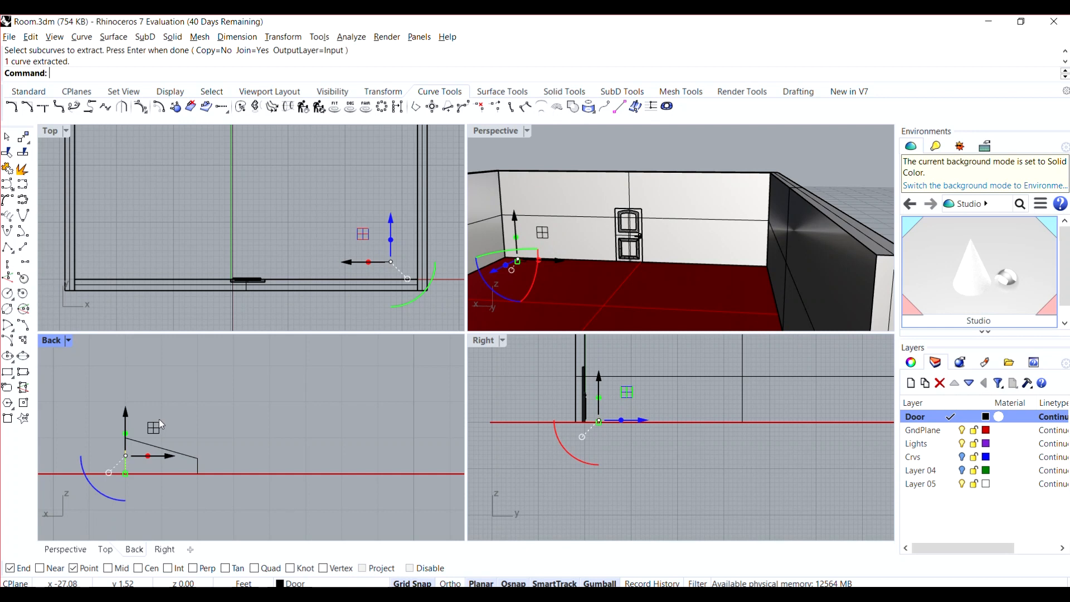
pyautogui.press('Delete')
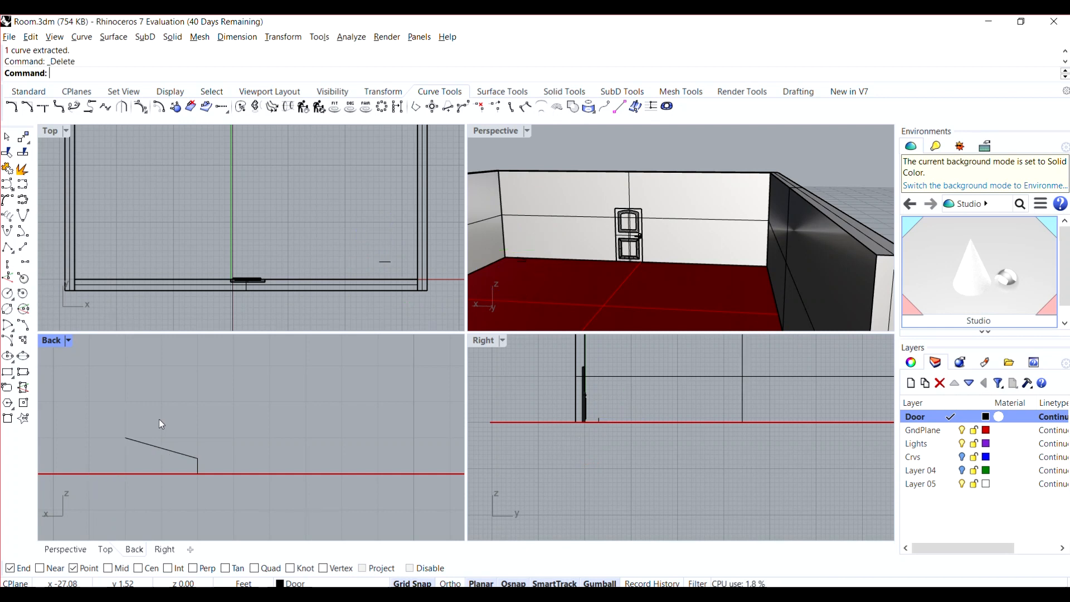
pyautogui.click(199, 471)
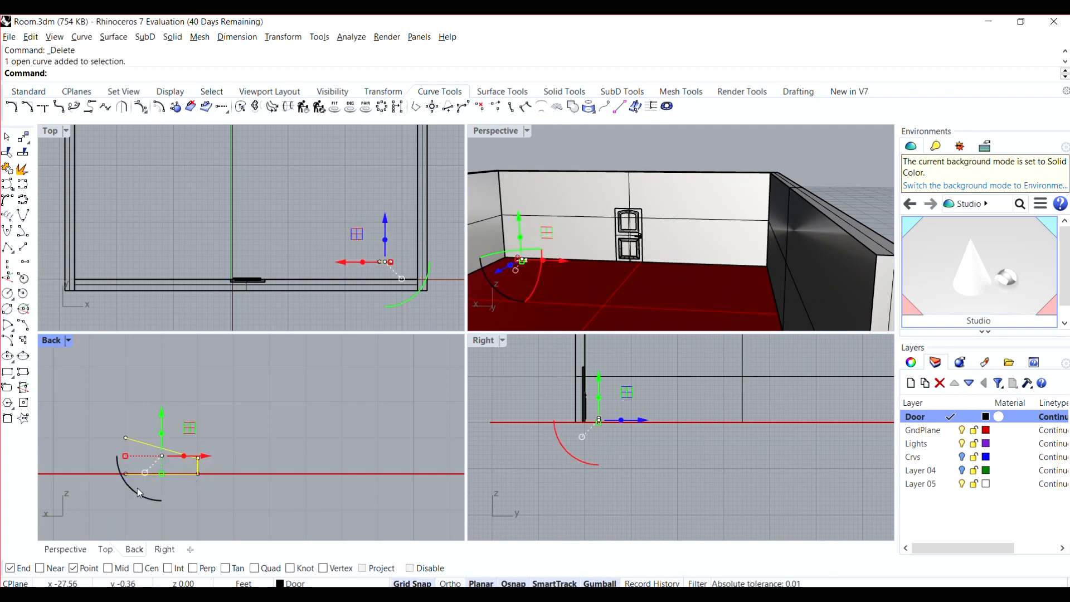
pyautogui.click(216, 497)
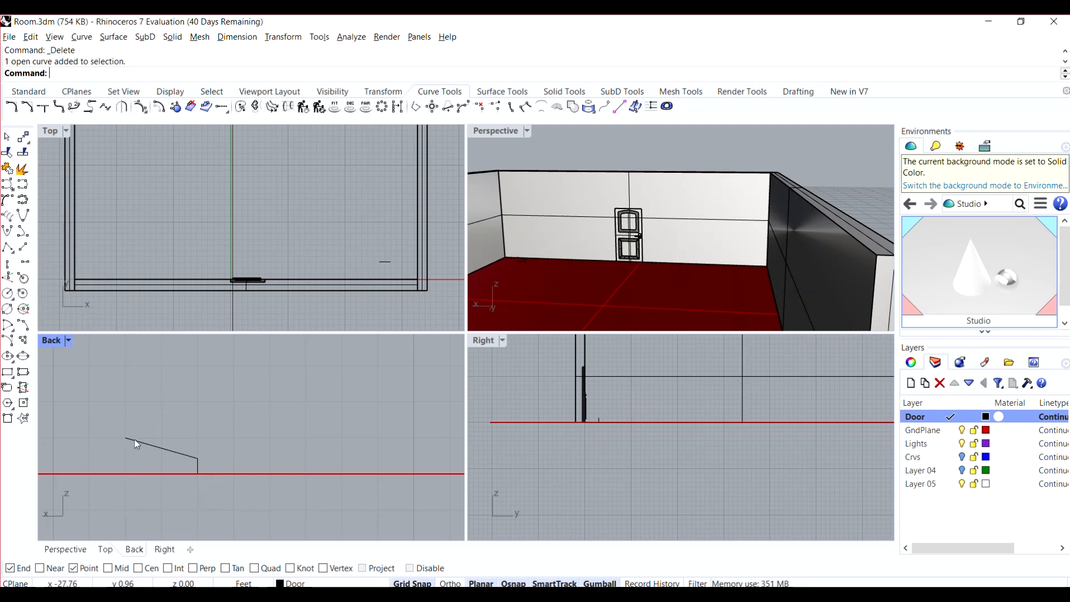
# - Revolve the open profile a full 360 degrees around the vertical axis through its two open ends
pyautogui.write('v')
pyautogui.press('Escape')
pyautogui.press('Escape')
pyautogui.click(135, 440)
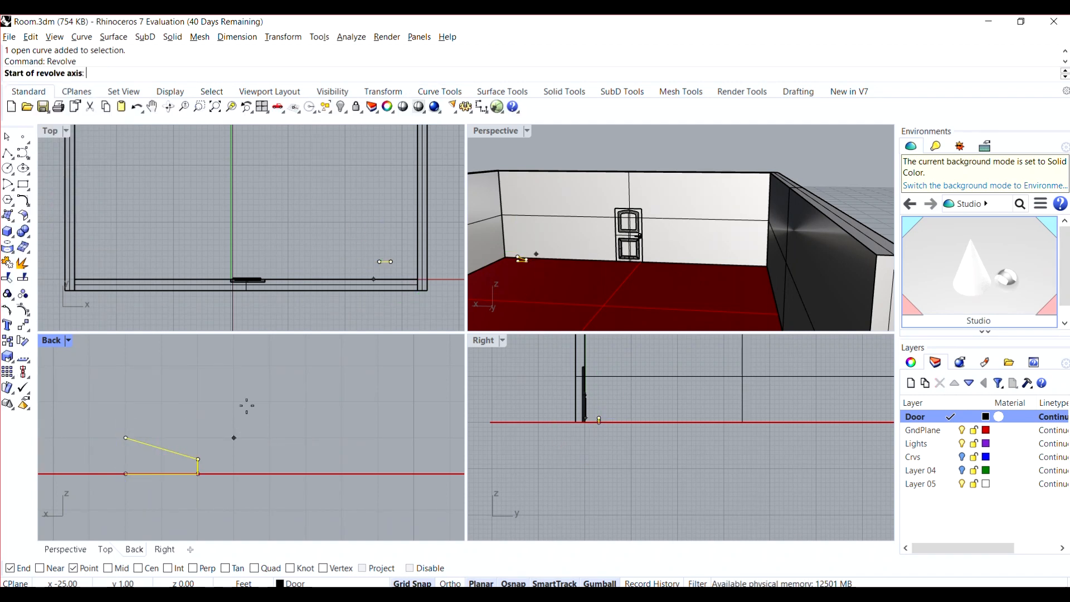
pyautogui.click(126, 474)
pyautogui.press('shift')
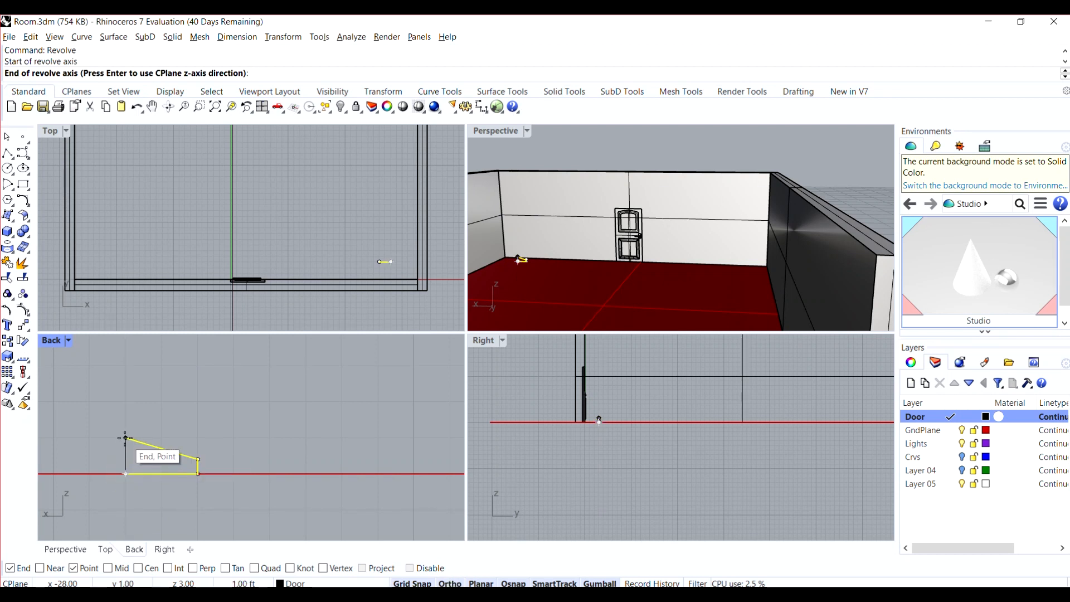
pyautogui.click(125, 438)
pyautogui.press('Return')
pyautogui.press('Return')
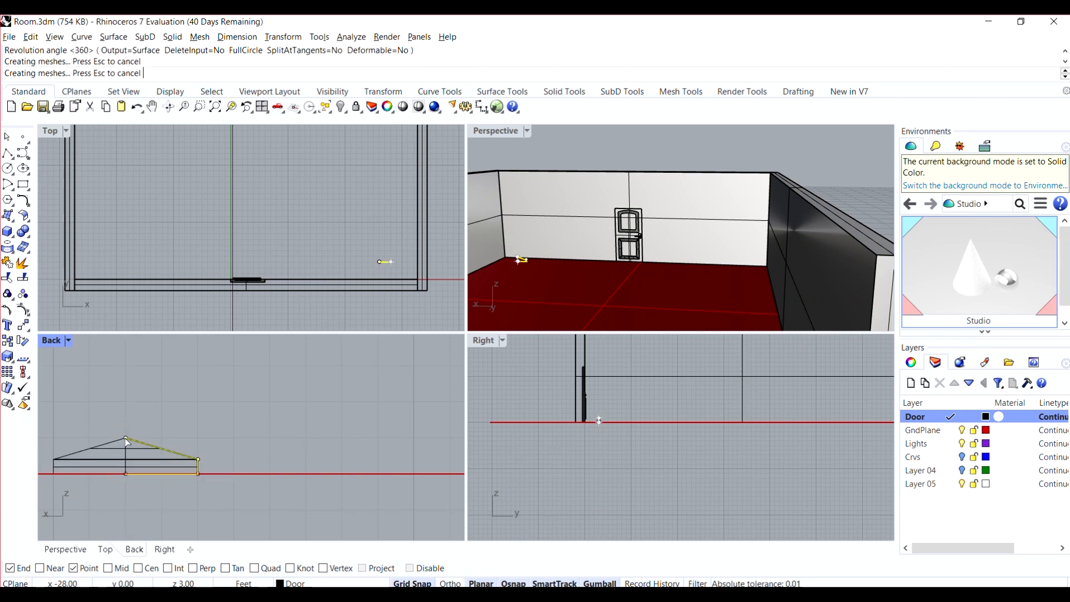
# - Examine the revolved solid up close in the perspective view, including the edge between its sloping top and short vertical side
pyautogui.scroll(3, 537, 297)
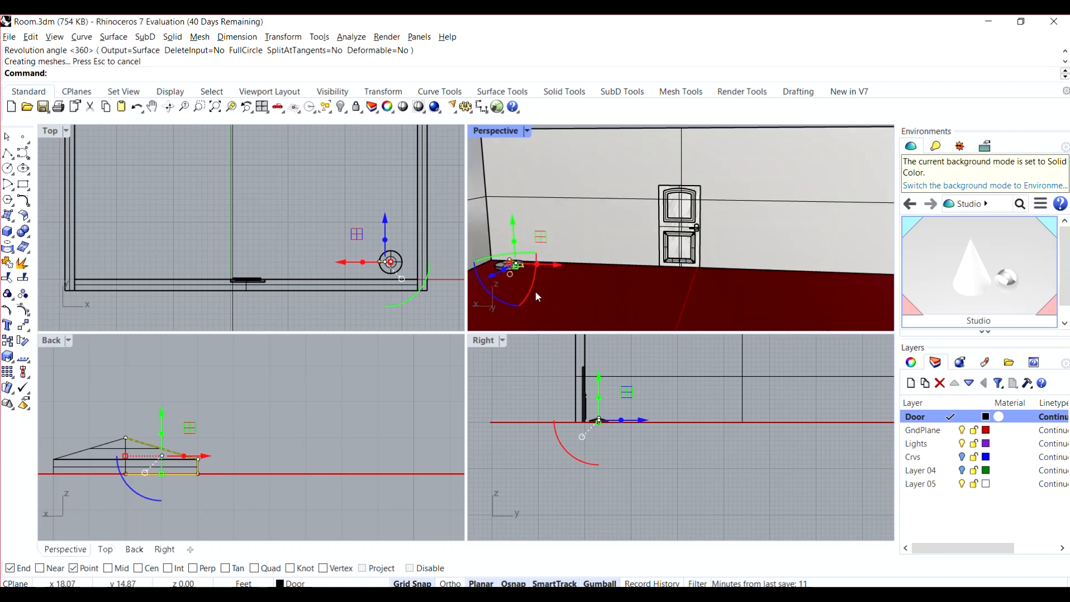
pyautogui.scroll(5, 536, 296)
pyautogui.scroll(-3, 550, 259)
pyautogui.scroll(7, 512, 257)
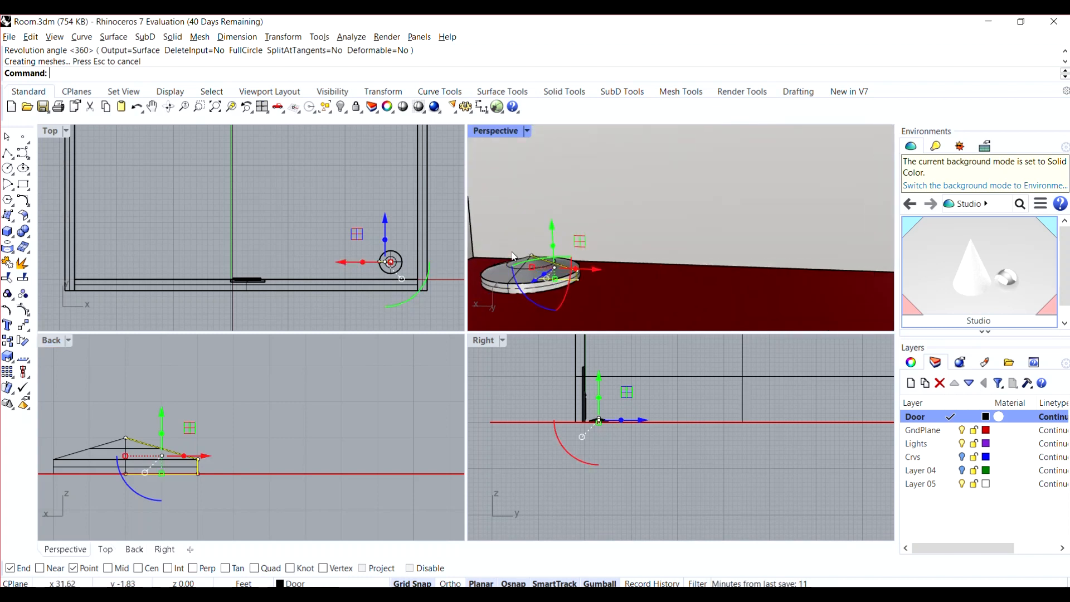
pyautogui.click(297, 394)
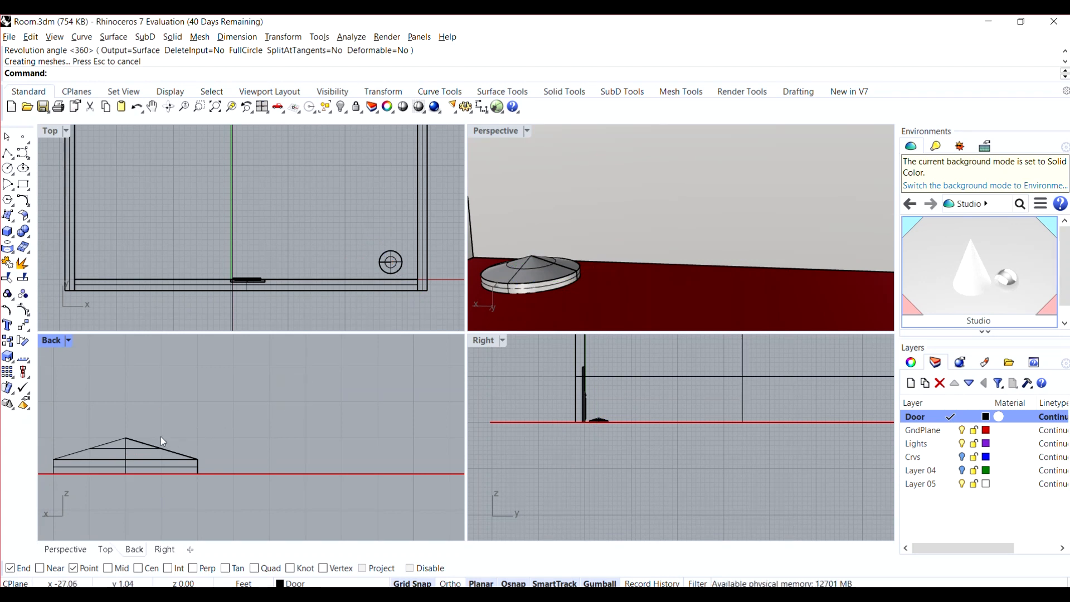
pyautogui.scroll(2, 540, 260)
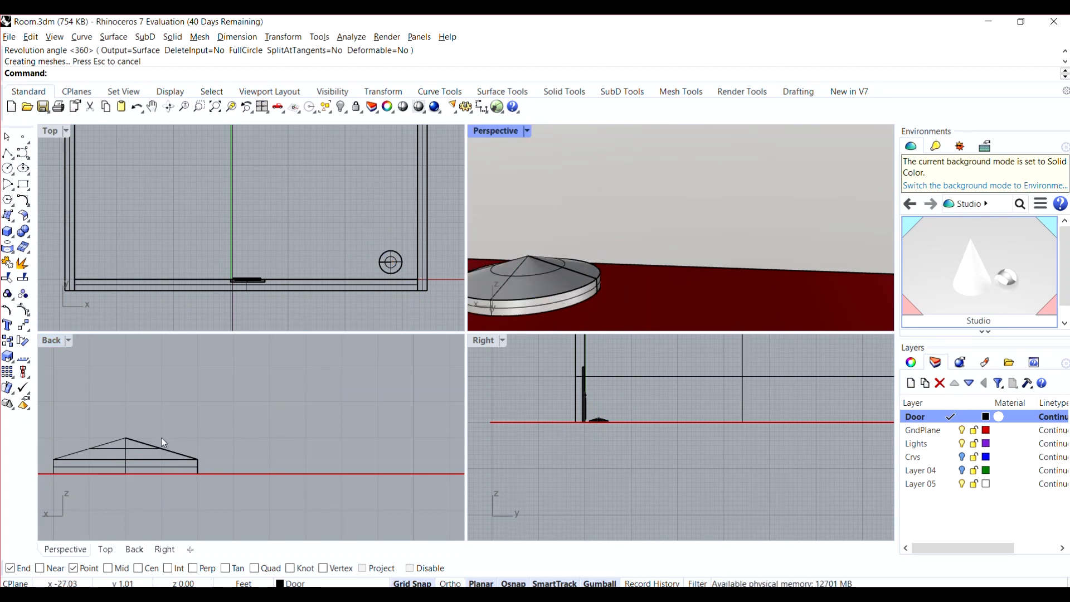
pyautogui.click(198, 462)
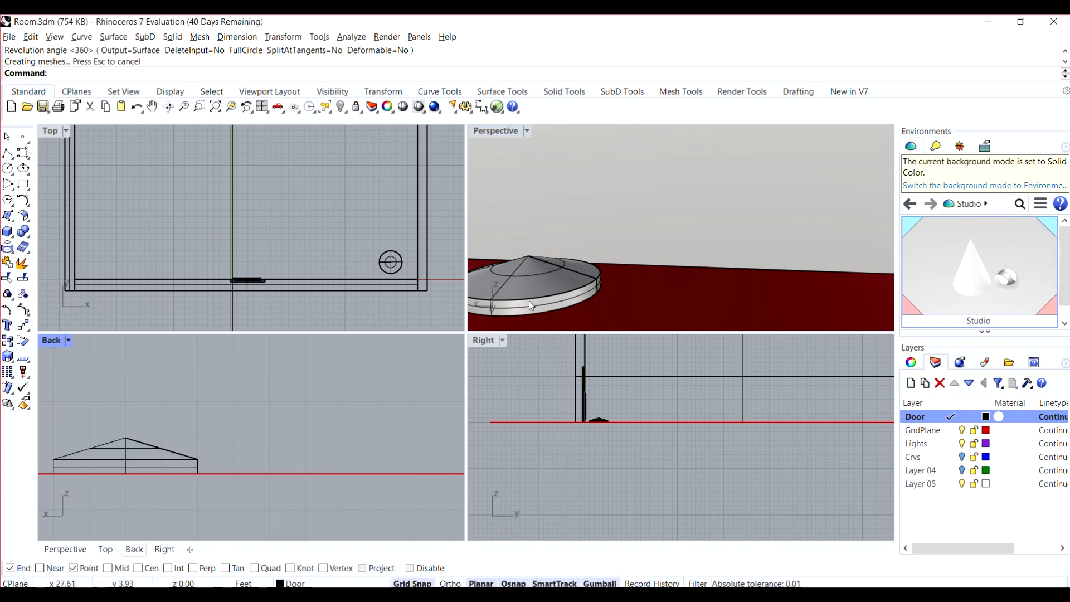
pyautogui.click(530, 301)
pyautogui.click(199, 455)
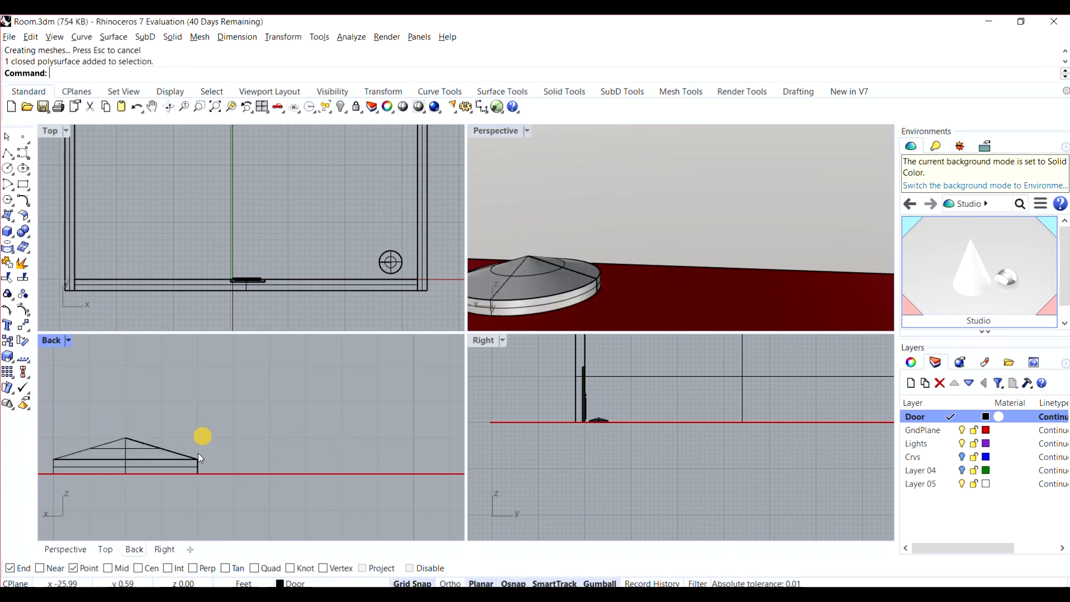
# - Round the revolved solid's upper rim edge with Fillet Edge at a 0.25 radius
pyautogui.click(170, 37)
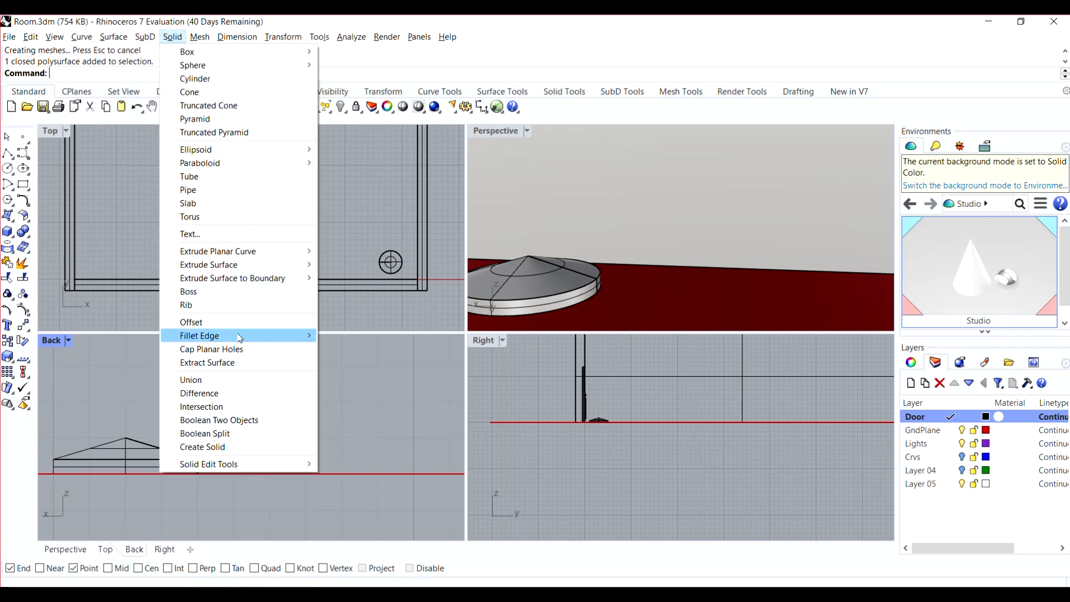
pyautogui.moveTo(240, 337)
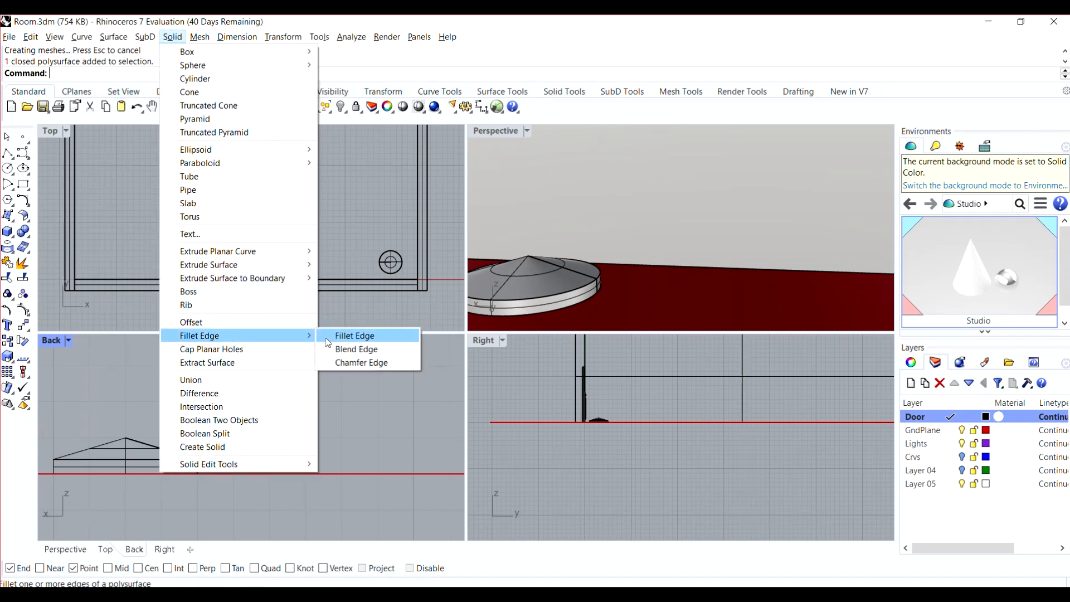
pyautogui.click(377, 337)
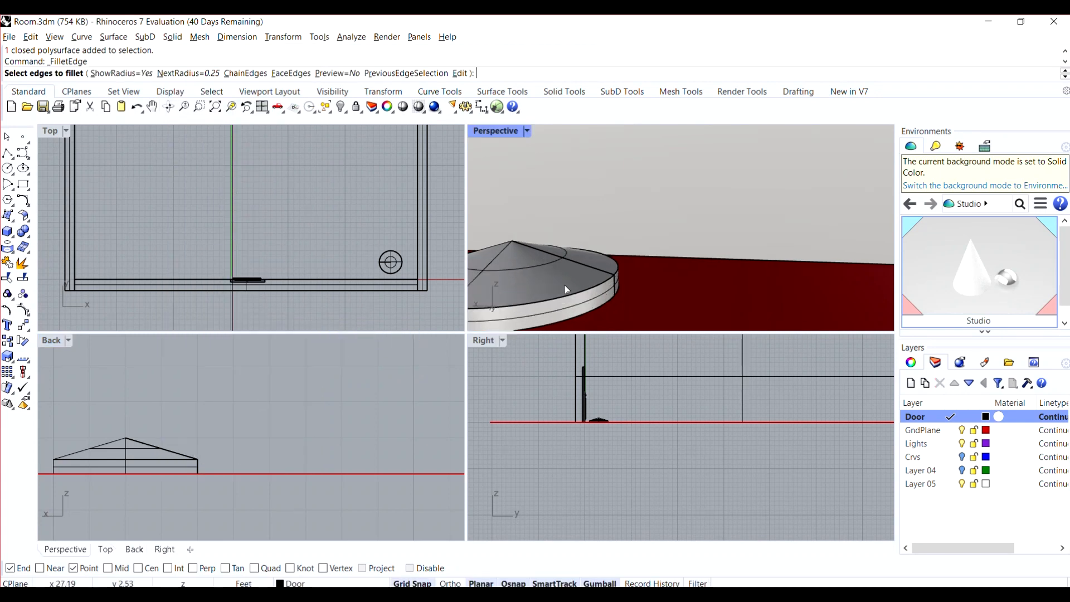
pyautogui.scroll(2, 583, 296)
pyautogui.click(584, 294)
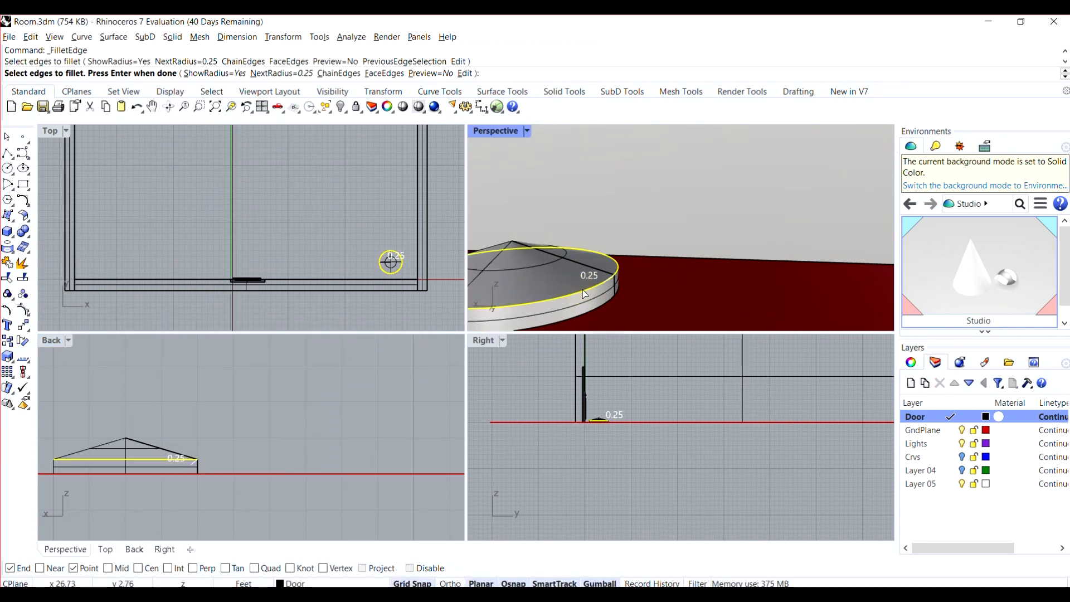
pyautogui.press('Return')
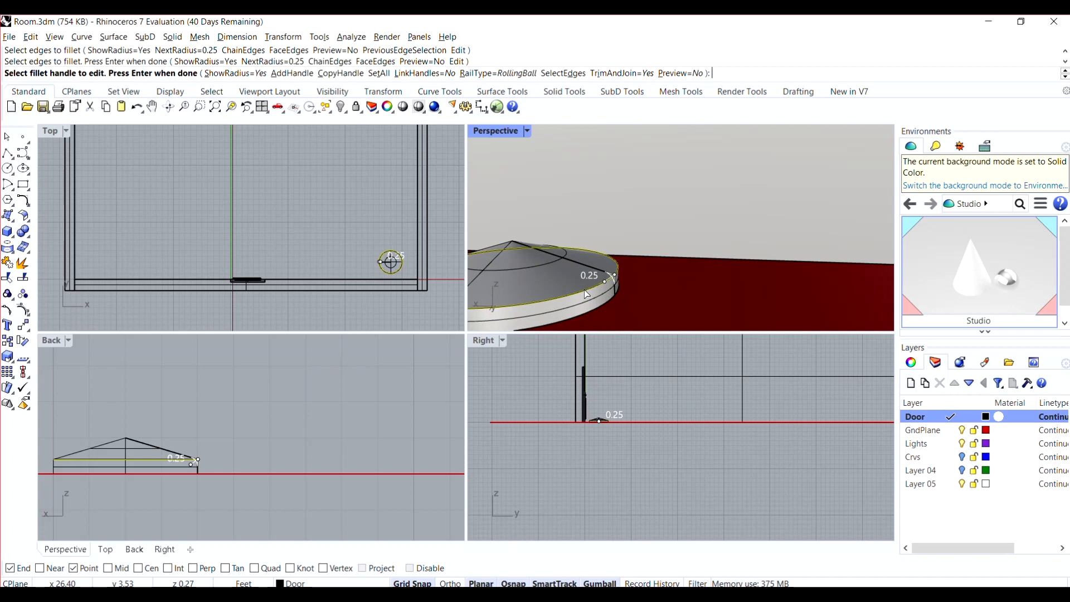
pyautogui.press('Return')
# - Examine the base's rounded rim in the perspective, back and right views
pyautogui.moveTo(564, 269); pyautogui.dragTo(534, 249, button='right')
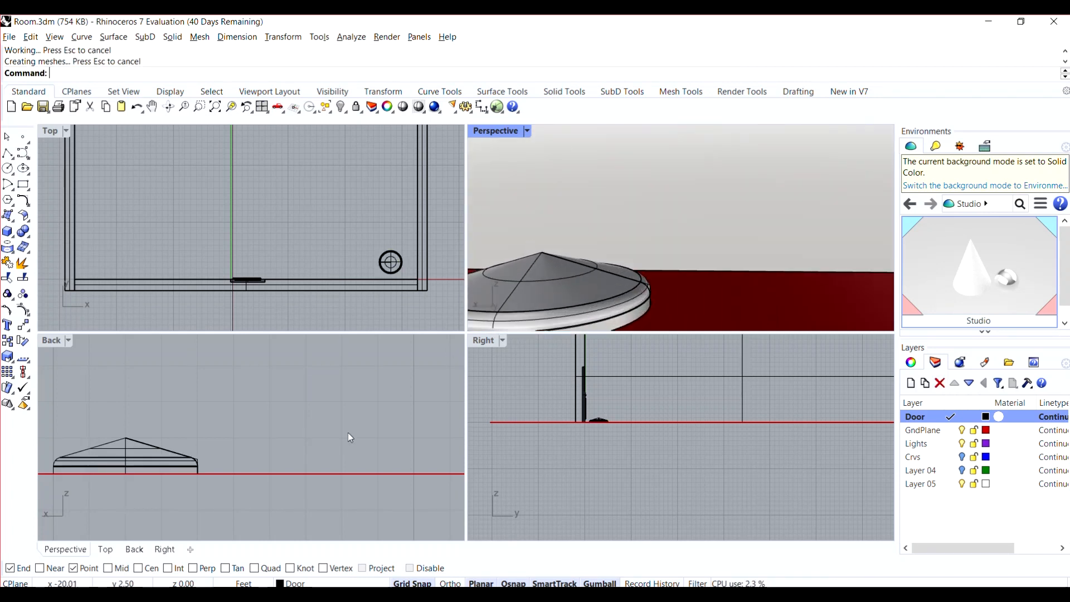
pyautogui.moveTo(568, 300); pyautogui.dragTo(596, 272, button='right')
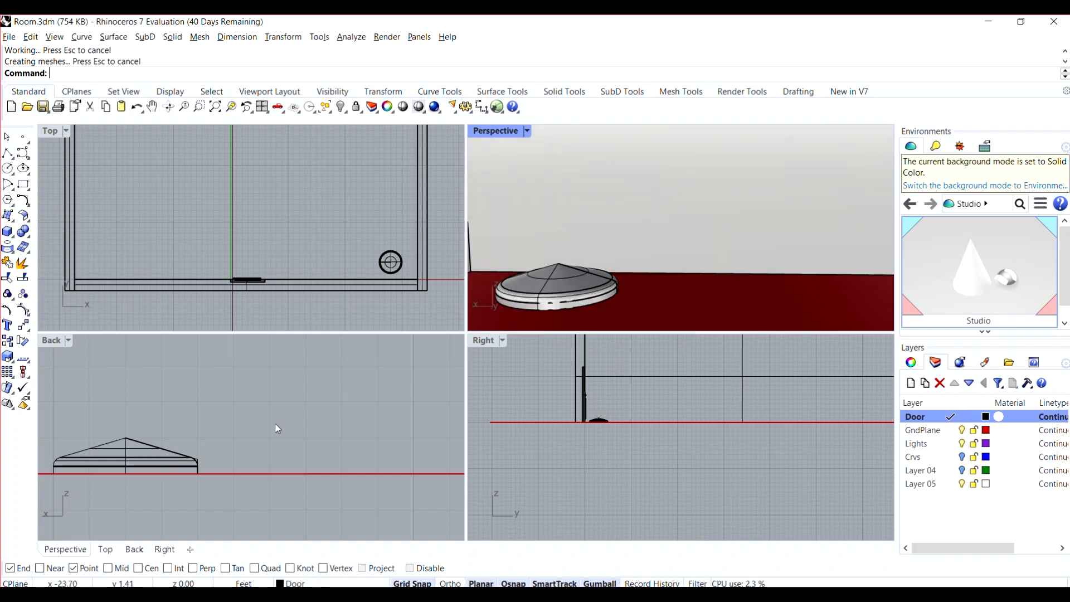
pyautogui.scroll(-2, 262, 427)
pyautogui.scroll(-1, 178, 435)
pyautogui.scroll(-2, 167, 407)
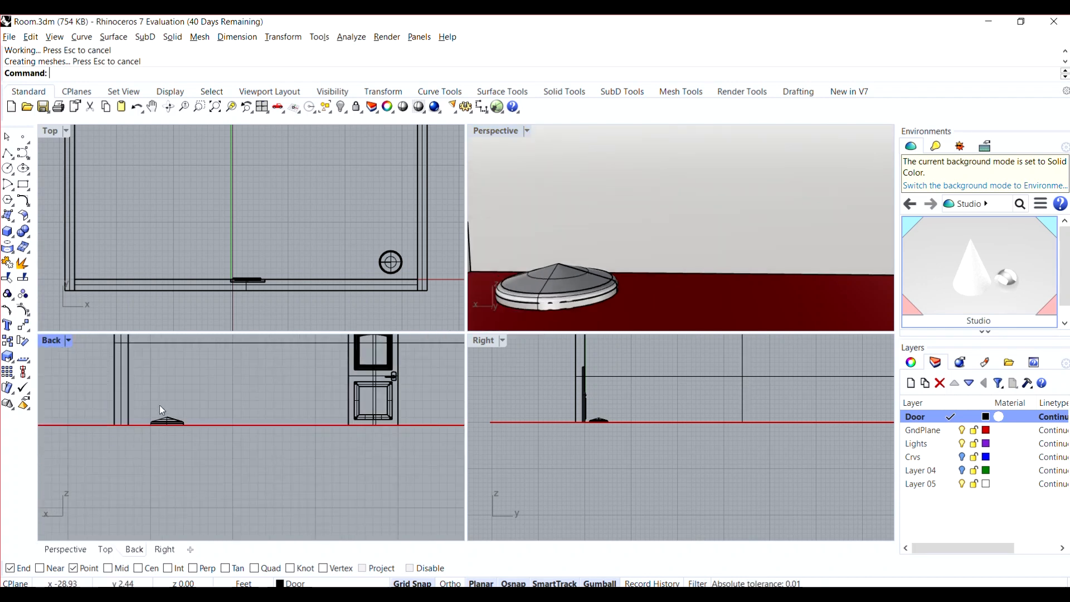
pyautogui.scroll(3, 159, 367)
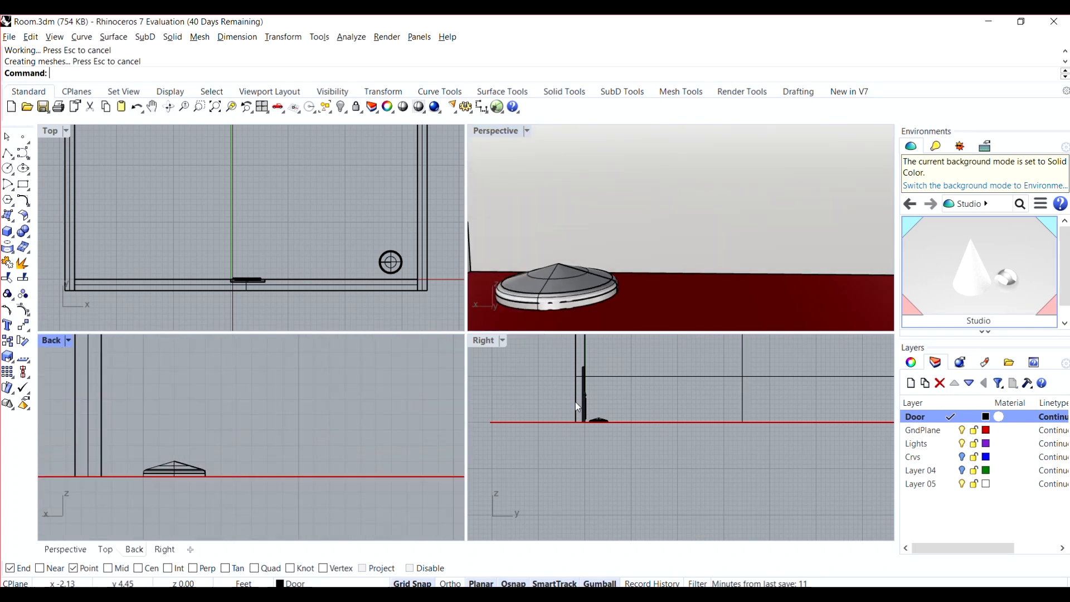
pyautogui.scroll(8, 580, 408)
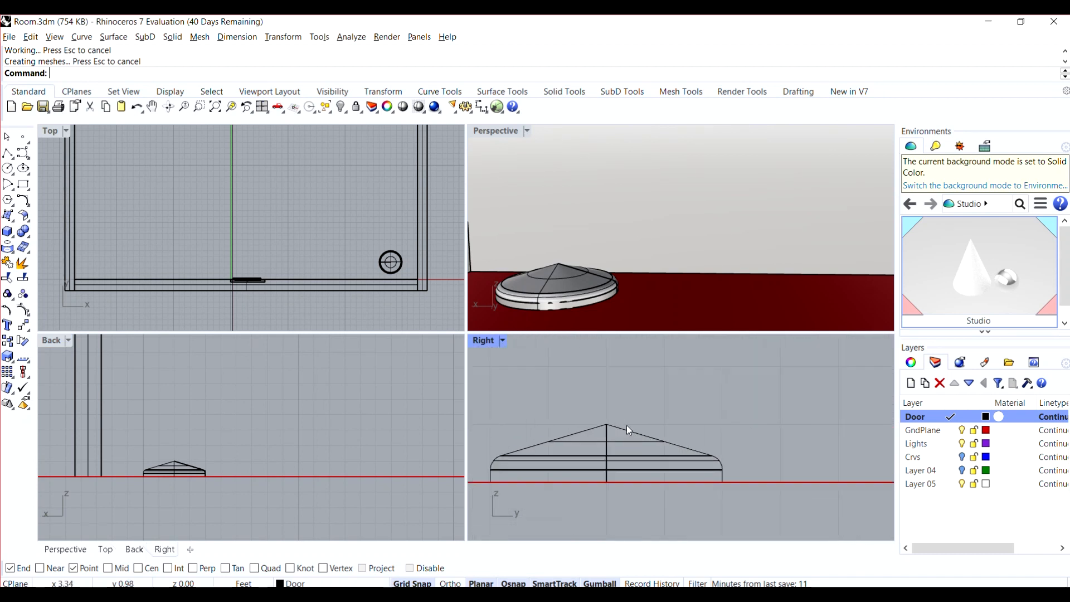
pyautogui.scroll(3, 627, 426)
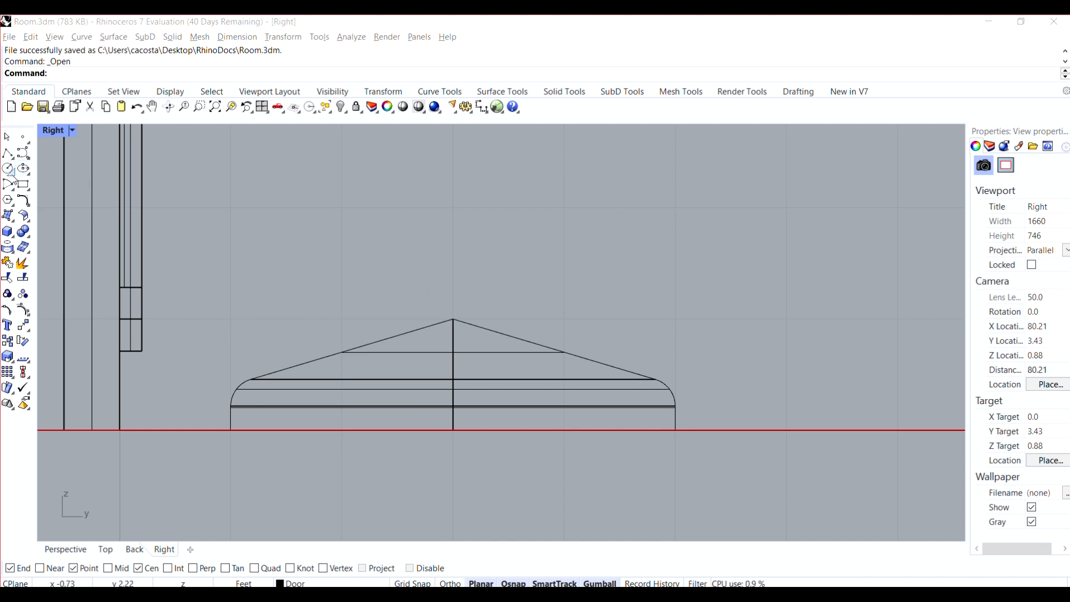
# - With Ortho on, draw a line straight up from the base's apex in the right view to a height of about 9 ft
pyautogui.click(8, 154)
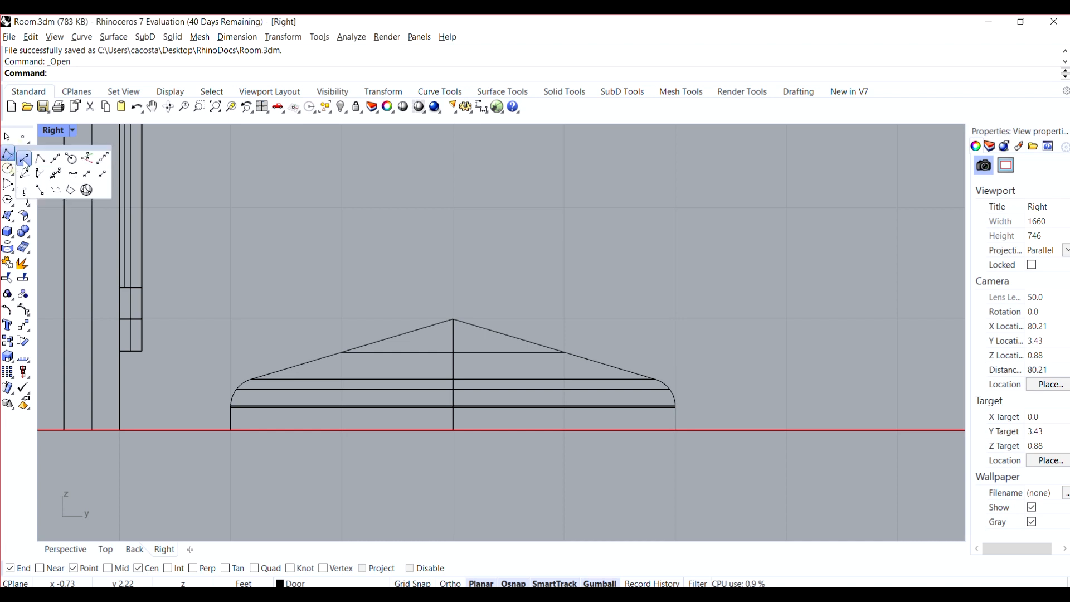
pyautogui.click(24, 160)
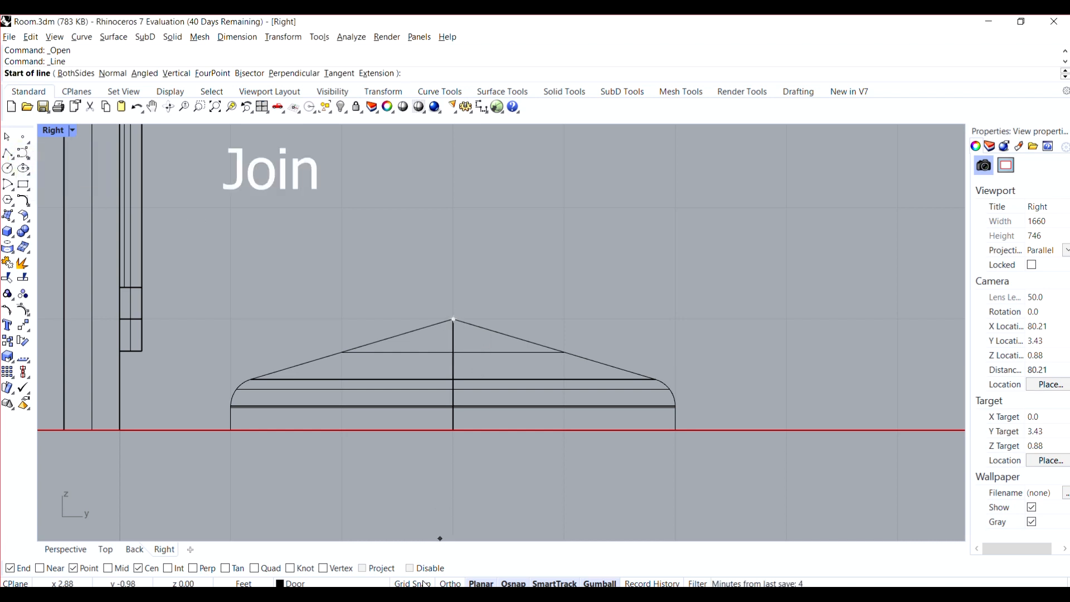
pyautogui.click(455, 319)
pyautogui.scroll(-5, 456, 315)
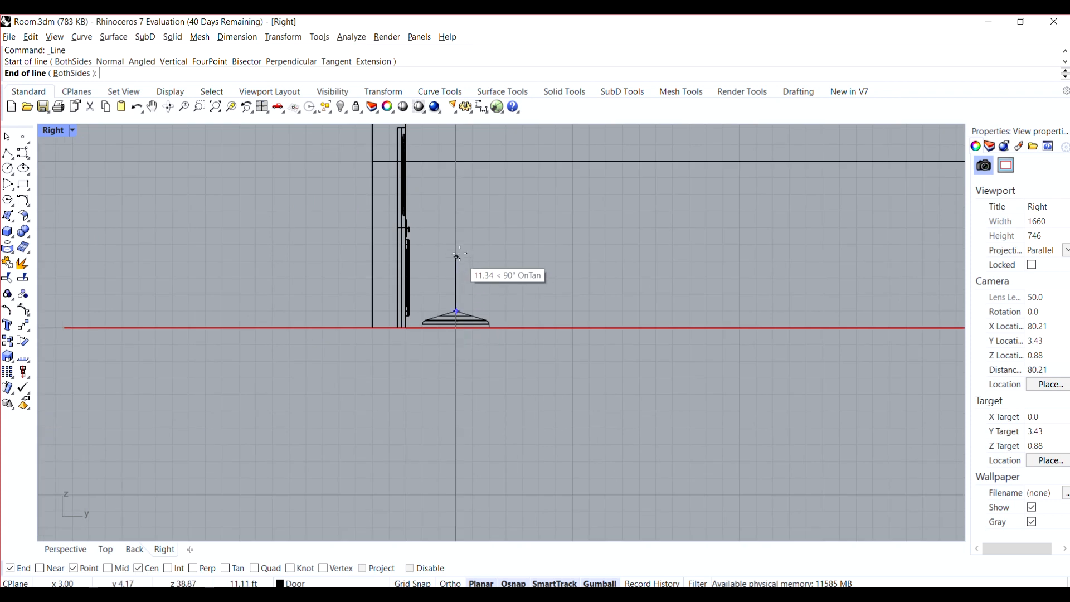
pyautogui.scroll(3, 456, 254)
pyautogui.scroll(-3, 457, 250)
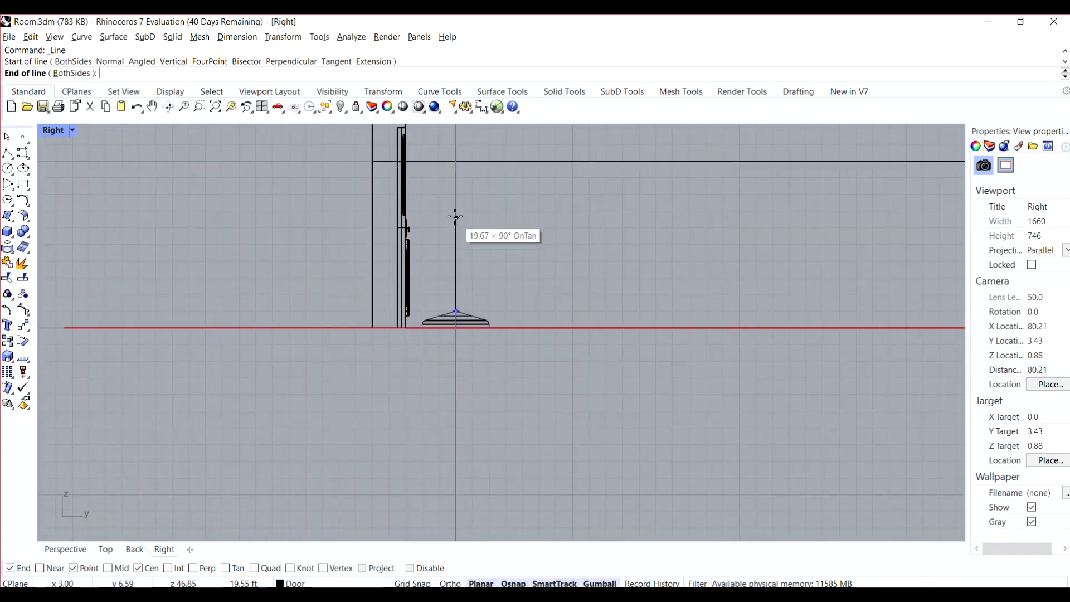
pyautogui.press('F8')
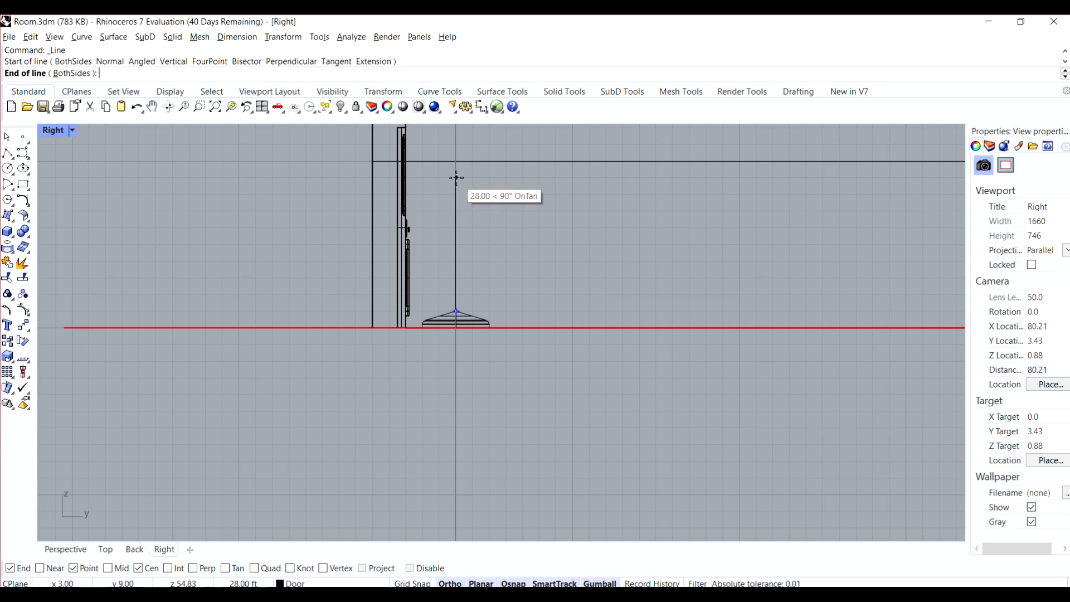
pyautogui.click(456, 178)
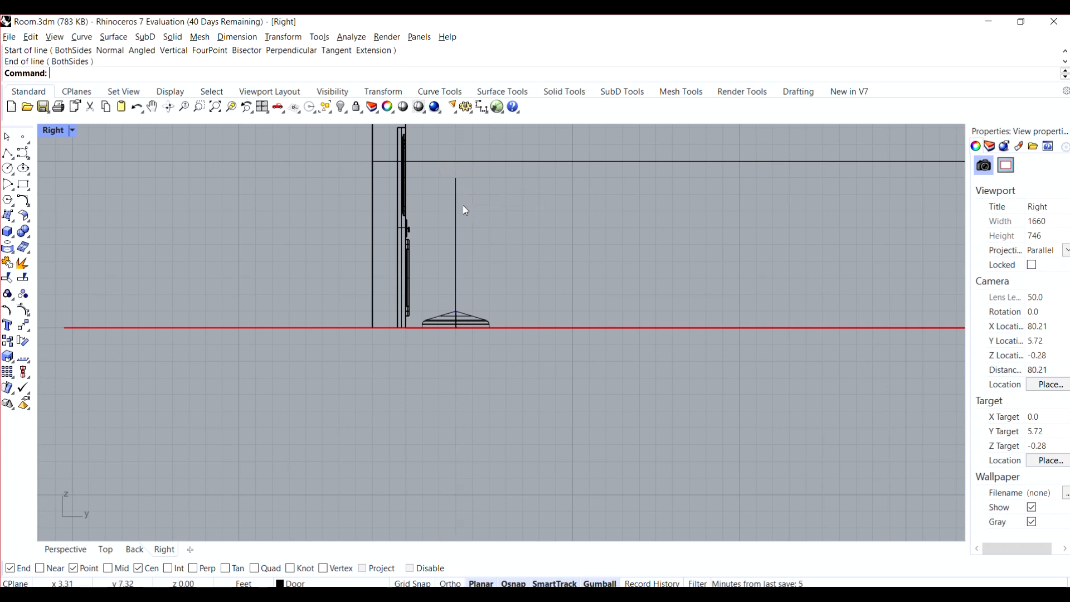
# - Draw a degree 3 control point curve from the vertical line's upper end, arching away from the door wall and ending downward
pyautogui.scroll(5, 466, 211)
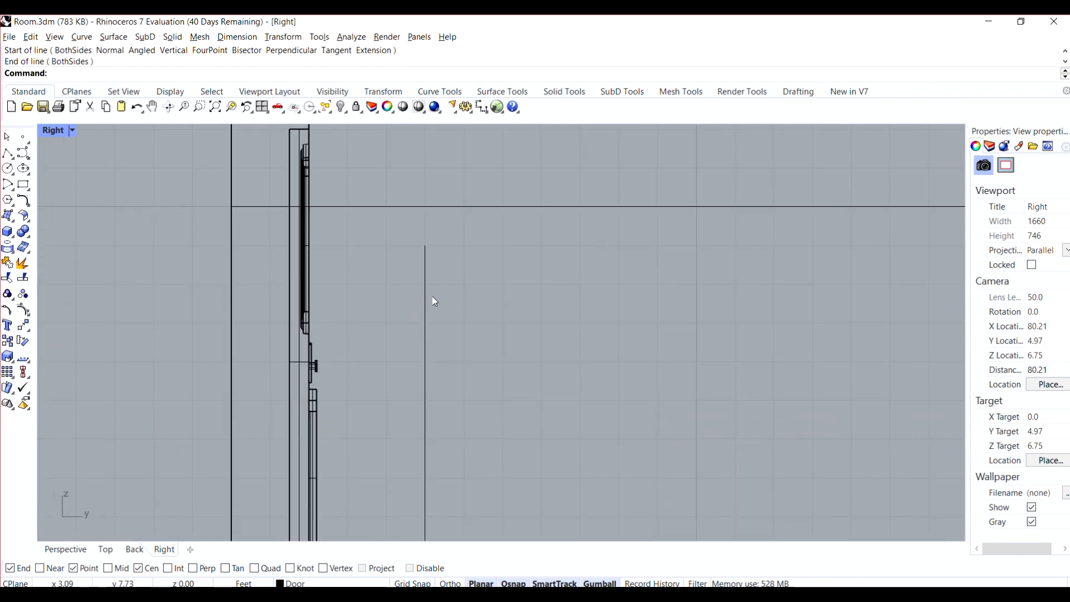
pyautogui.click(424, 276)
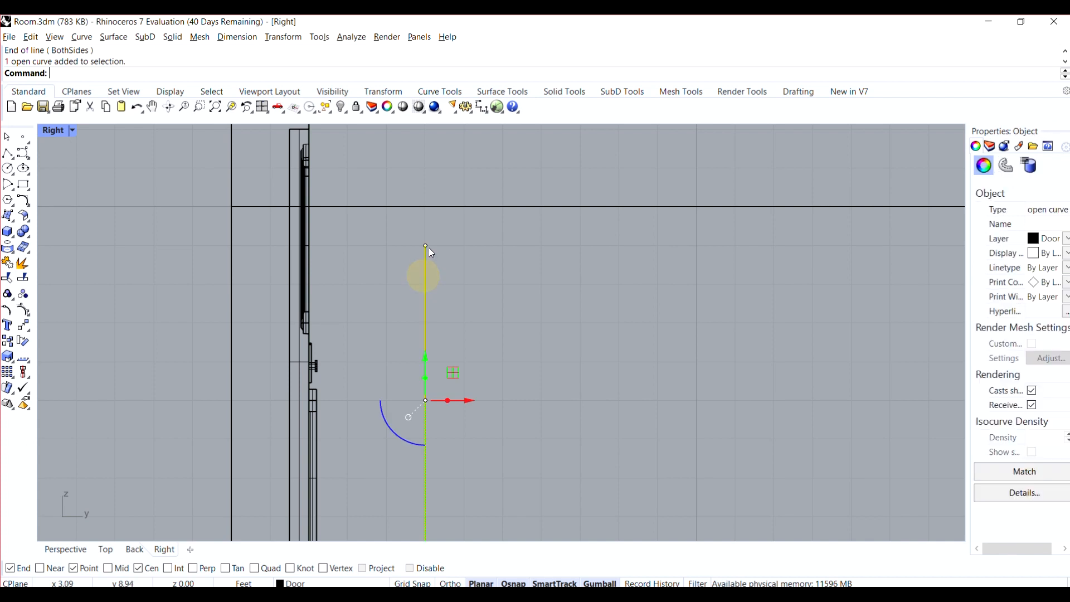
pyautogui.click(424, 243)
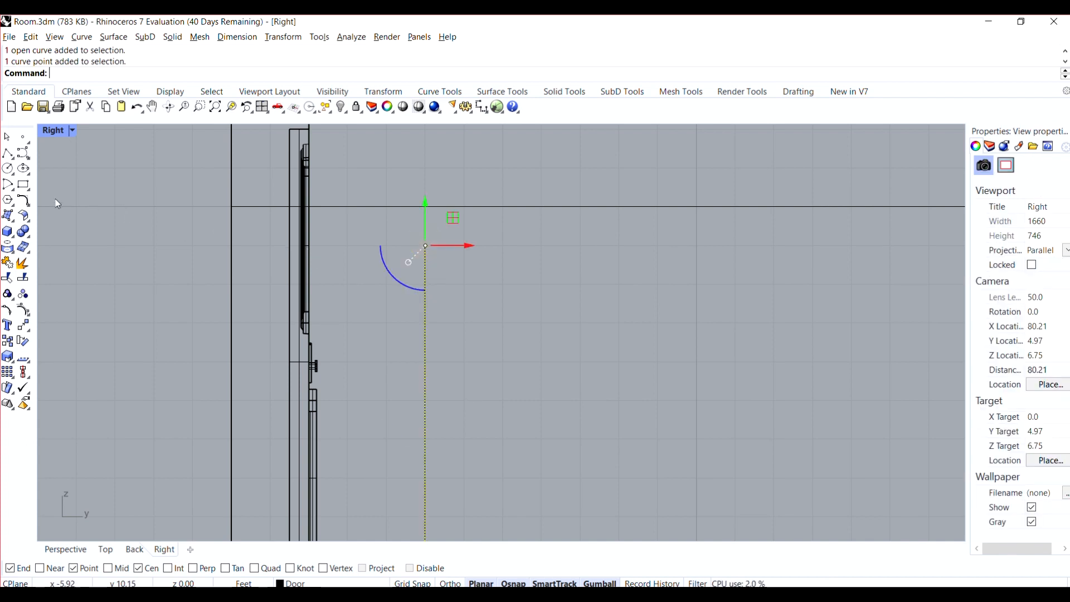
pyautogui.click(33, 162)
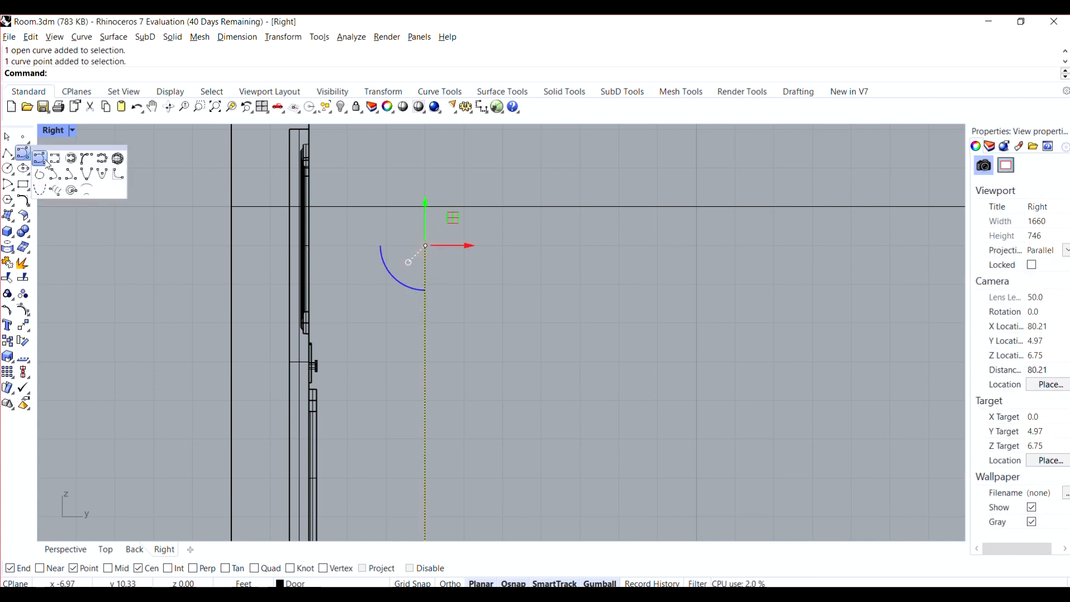
pyautogui.click(45, 164)
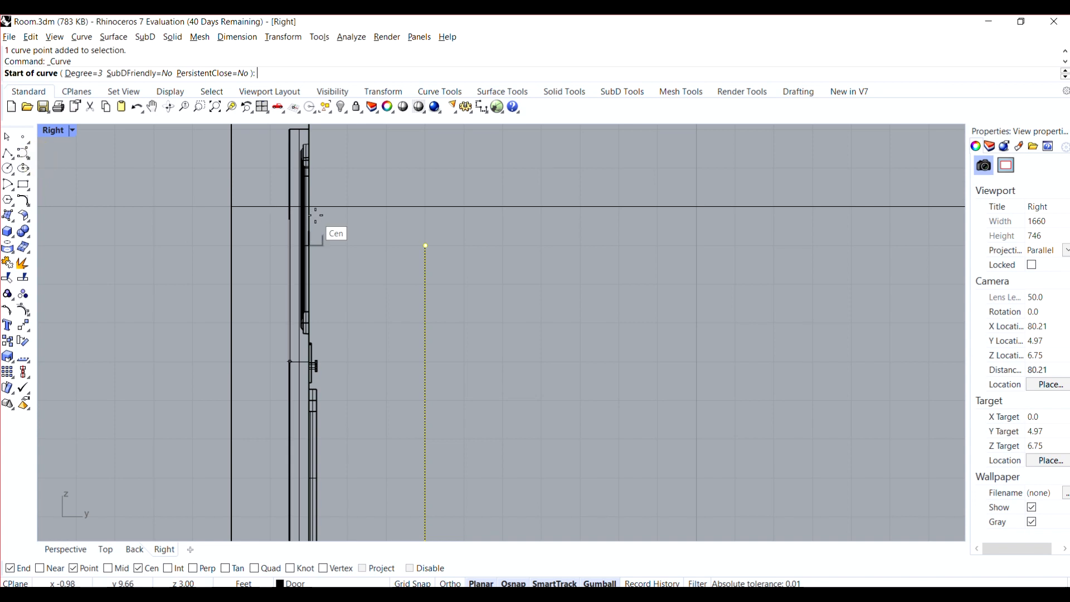
pyautogui.click(427, 245)
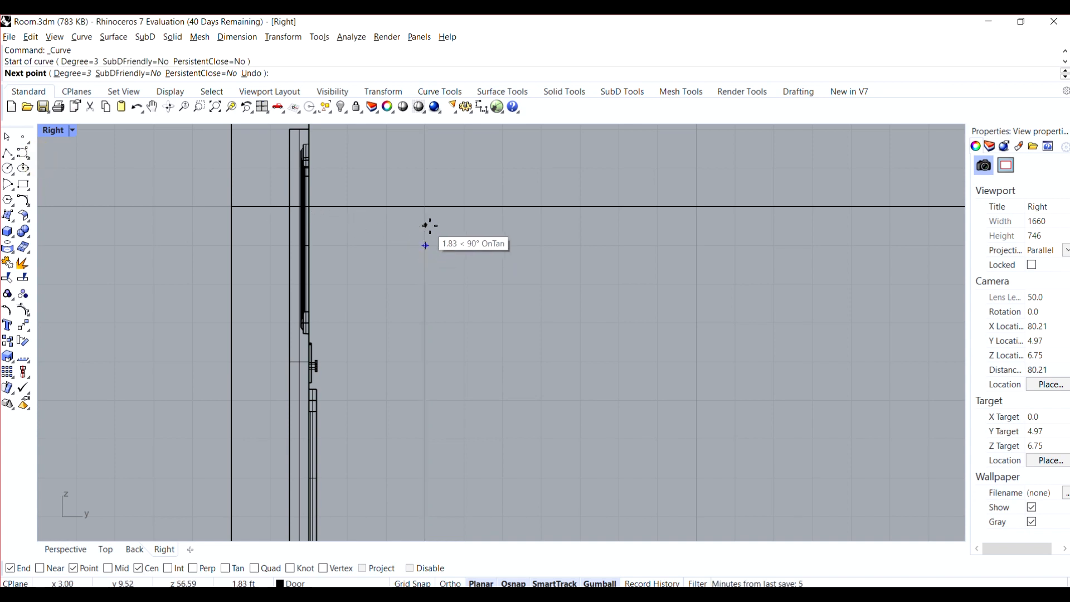
pyautogui.click(425, 227)
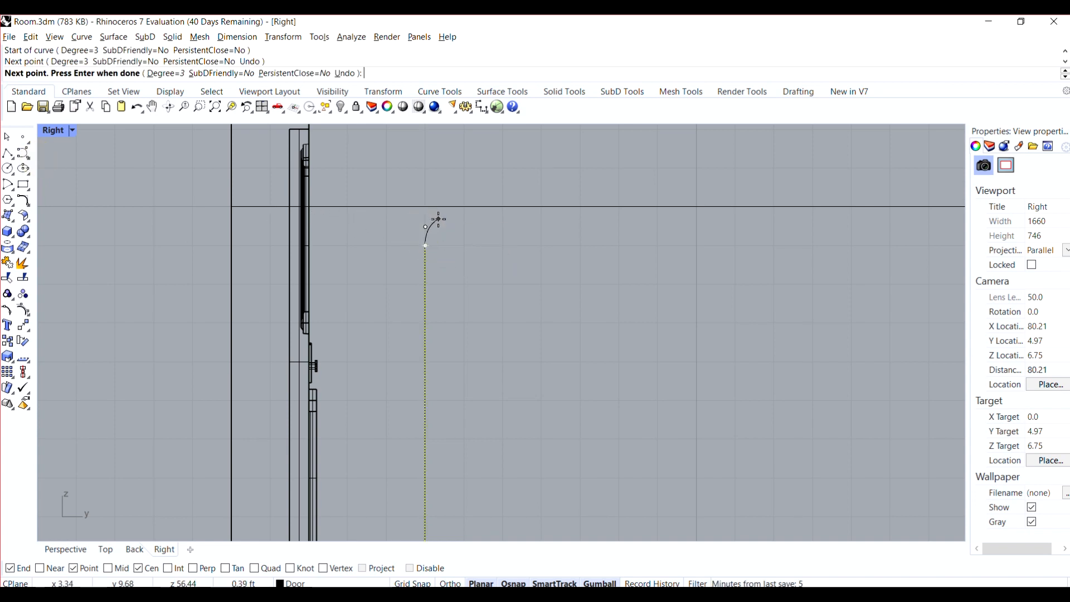
pyautogui.click(438, 219)
pyautogui.click(456, 214)
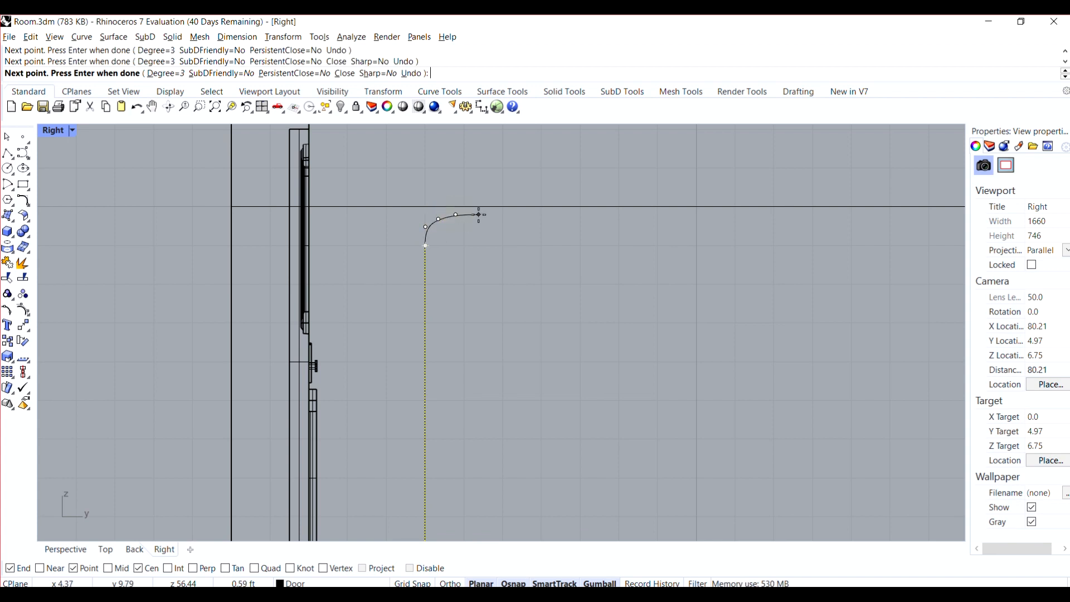
pyautogui.click(478, 215)
pyautogui.click(504, 220)
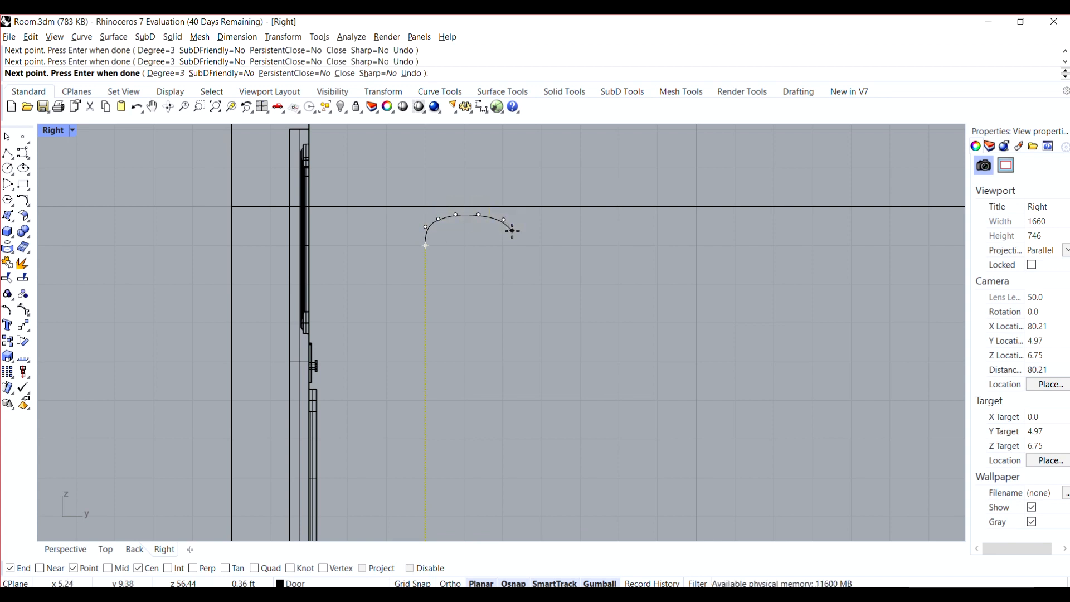
pyautogui.click(511, 231)
pyautogui.click(518, 260)
pyautogui.press('Return')
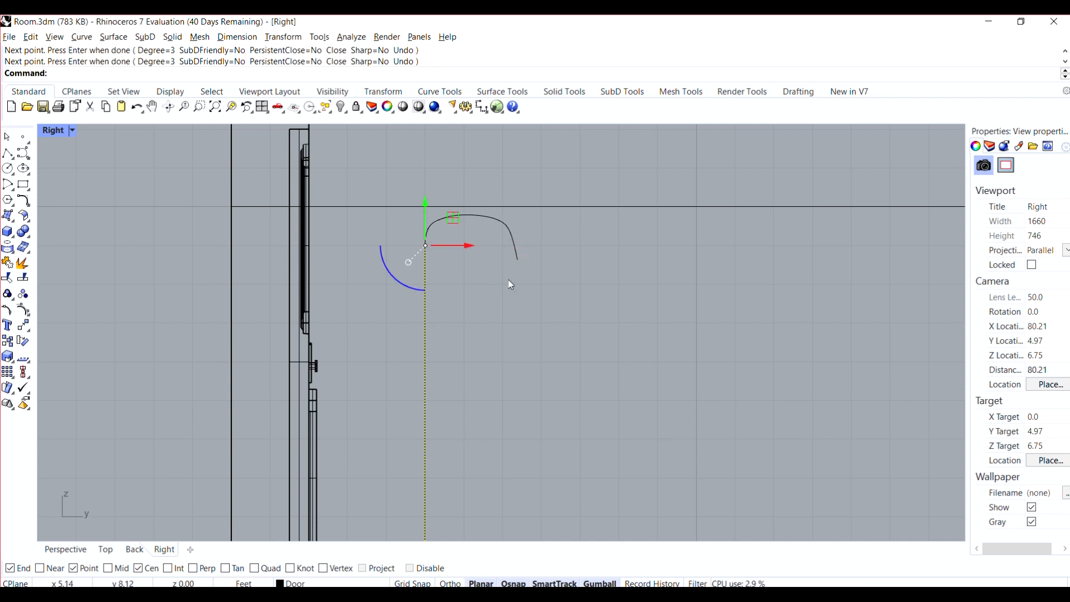
# - Check the arched curve and the vertical line by selecting each separately, and clear the selection
pyautogui.click(516, 253)
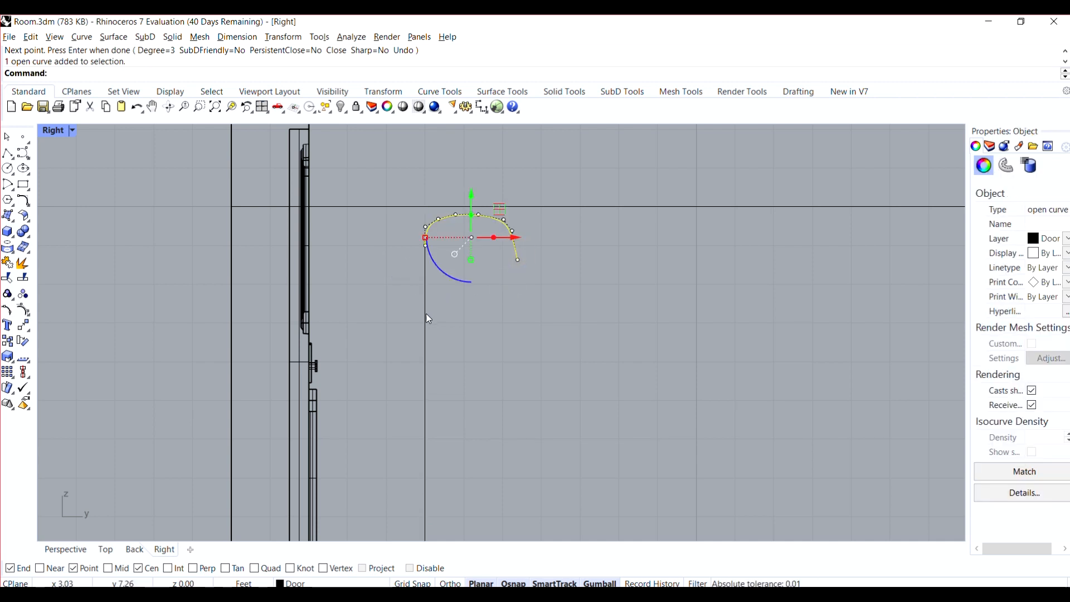
pyautogui.click(425, 314)
pyautogui.click(449, 289)
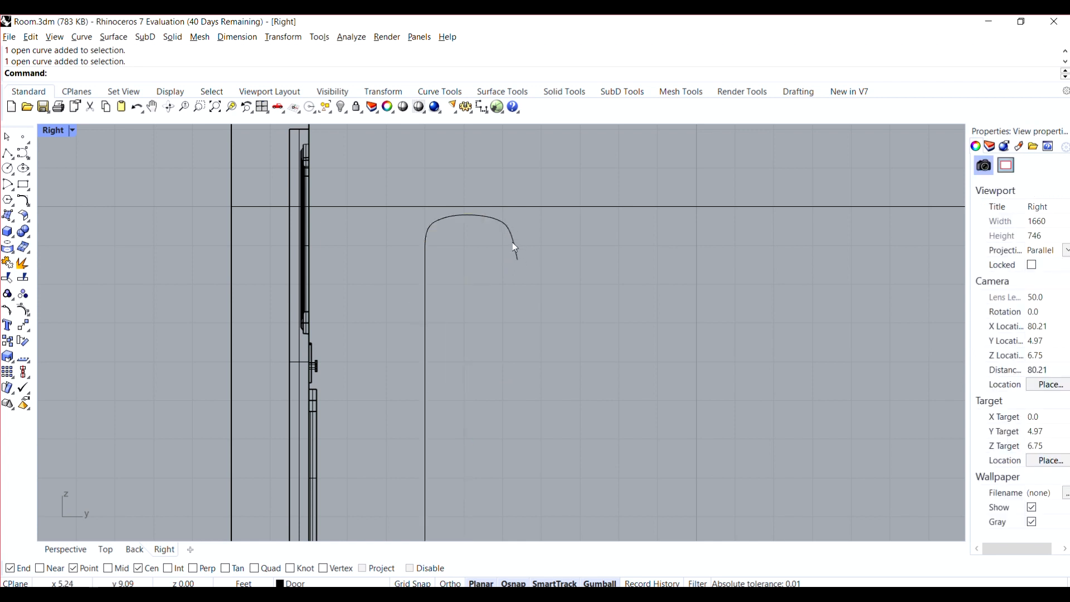
# - Join the vertical stem line and the arched top curve into one curve, and check it by selecting it
pyautogui.click(512, 242)
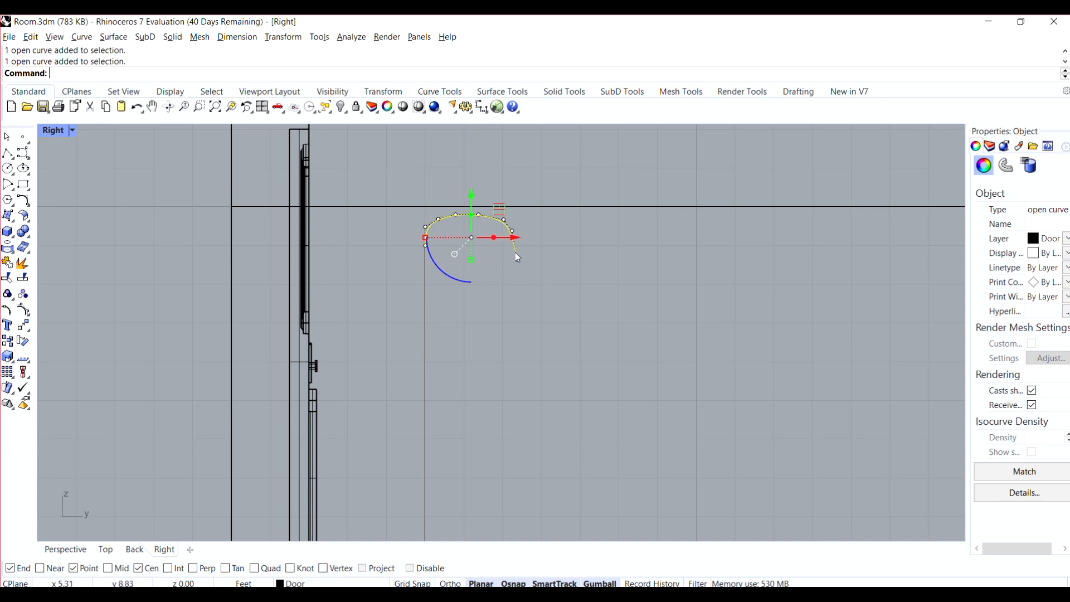
pyautogui.click(535, 287)
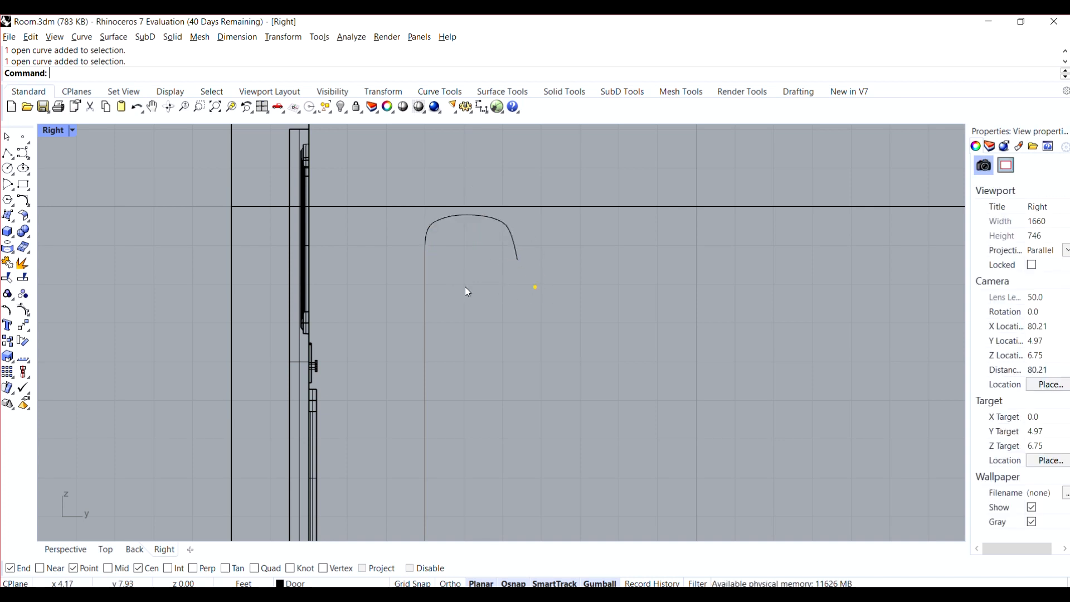
pyautogui.click(424, 299)
pyautogui.keyDown('shift'); pyautogui.click(517, 252); pyautogui.keyUp('shift')
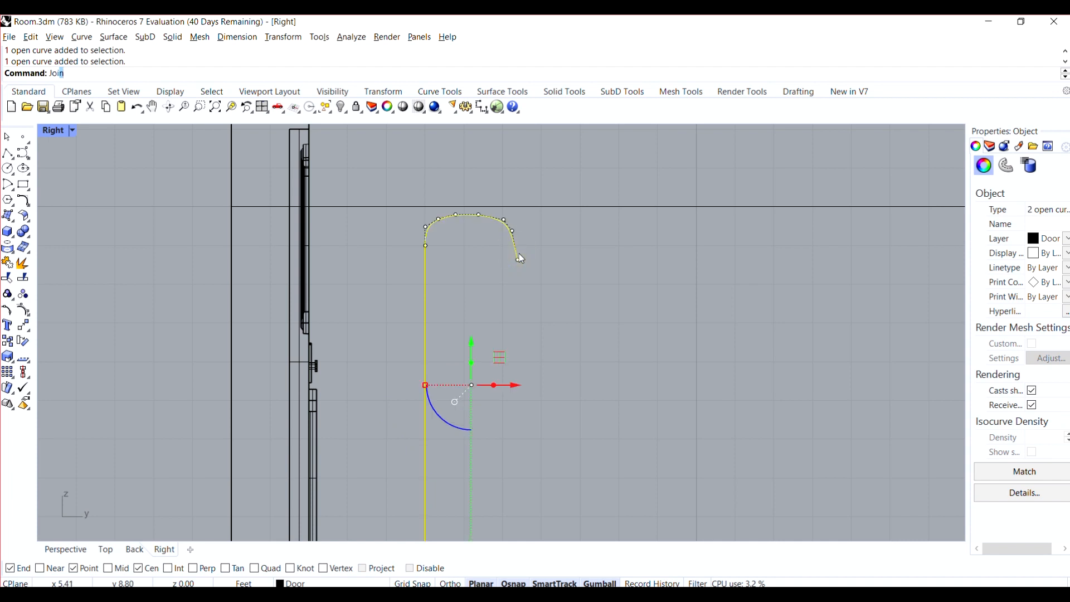
pyautogui.hotkey('ctrl', 'j')
pyautogui.click(490, 266)
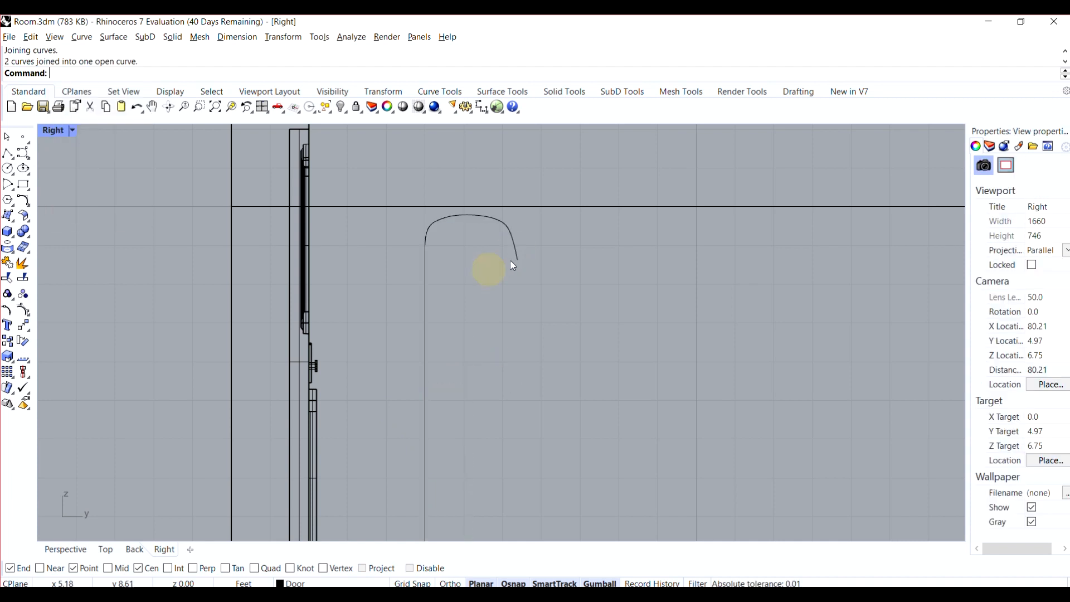
pyautogui.click(517, 256)
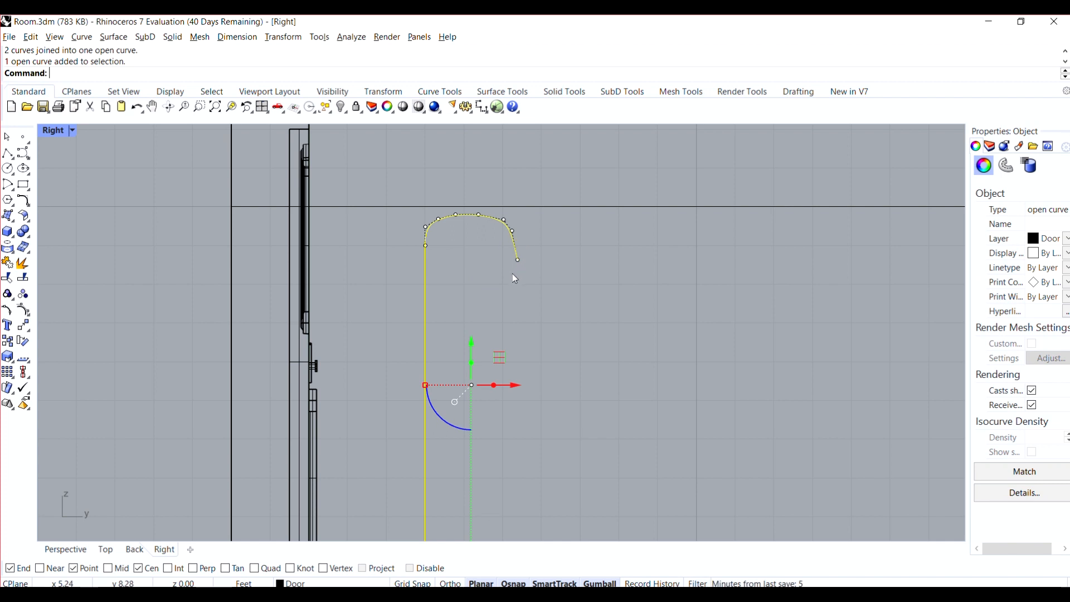
pyautogui.press('Escape')
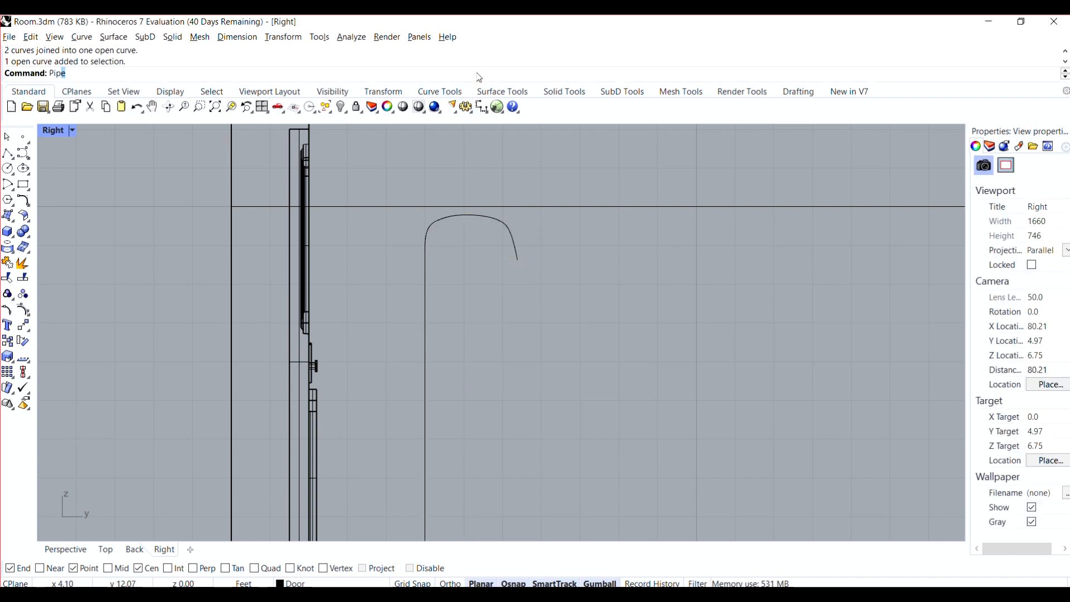
# - Create a flat-capped pipe along the joined curve with a 0.08 ft start and end radius, and inspect where it meets the base
pyautogui.press('Return')
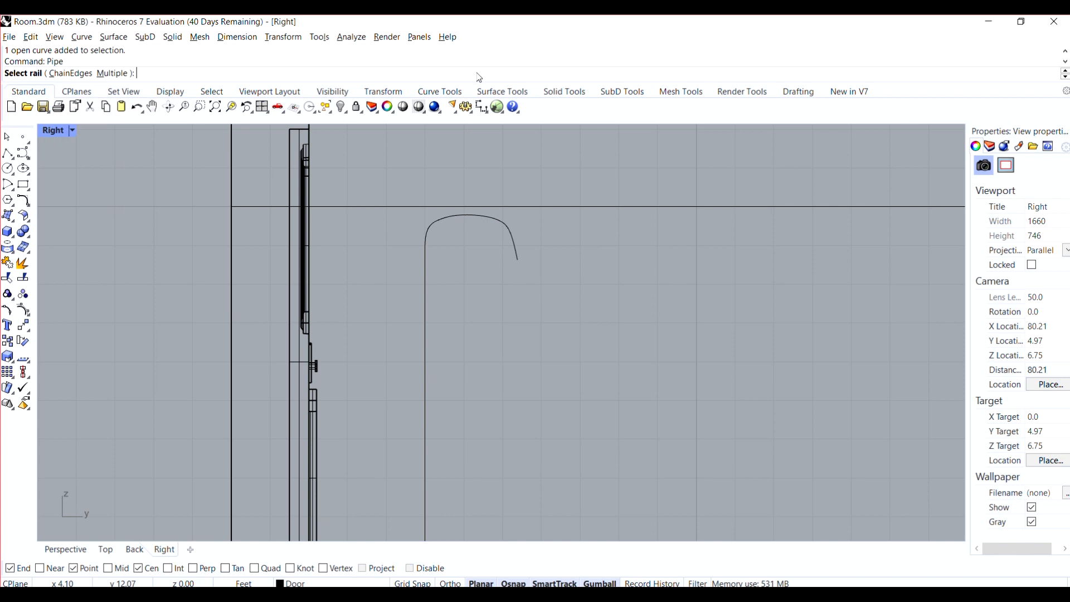
pyautogui.click(516, 247)
pyautogui.write('0')
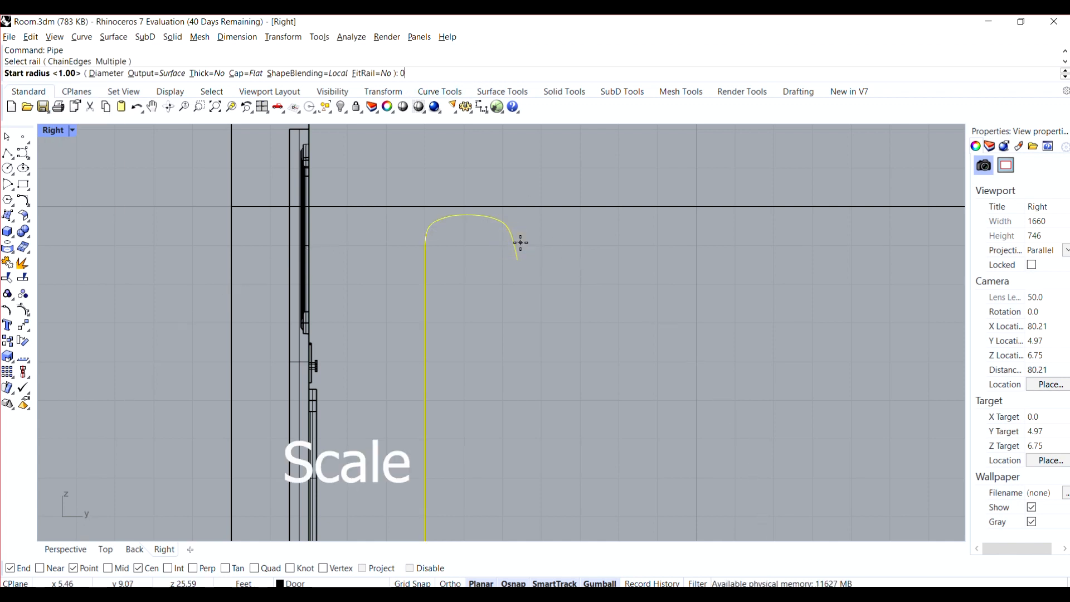
pyautogui.write('.08')
pyautogui.press('Return')
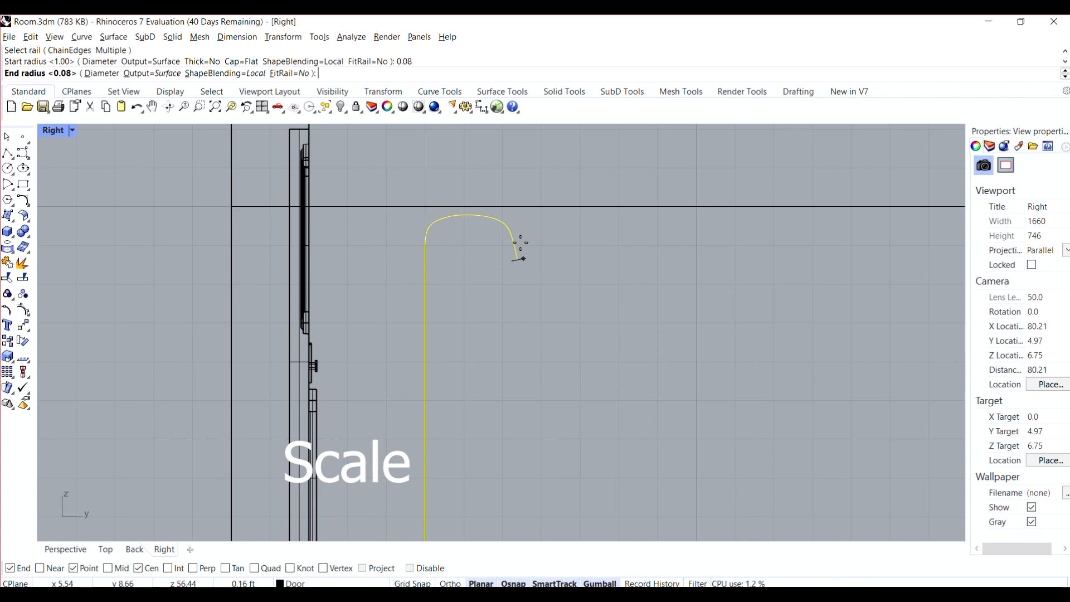
pyautogui.press('Return')
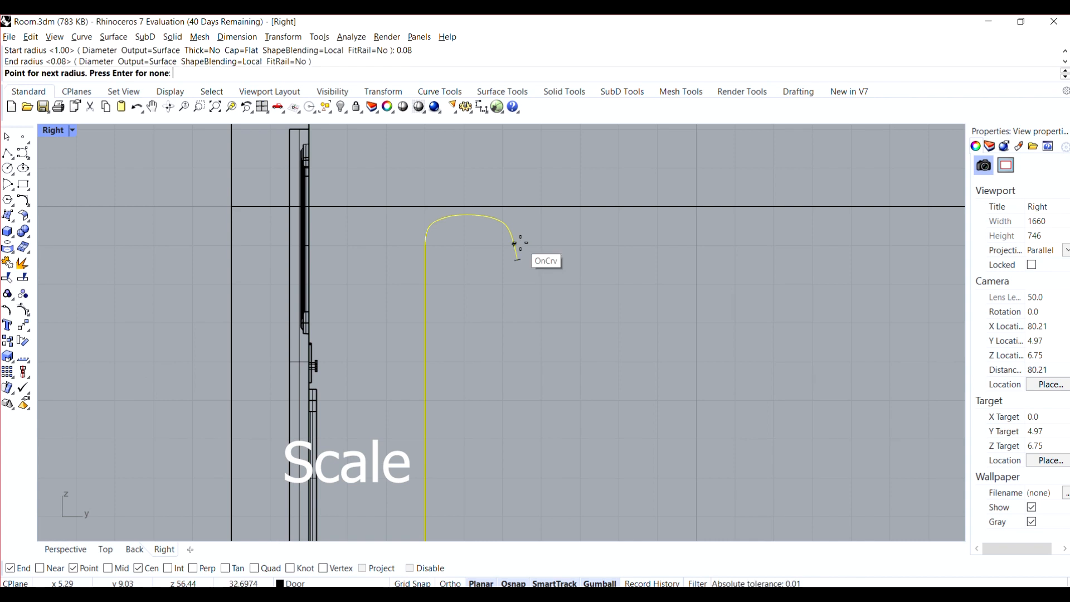
pyautogui.press('Return')
pyautogui.scroll(-2, 468, 351)
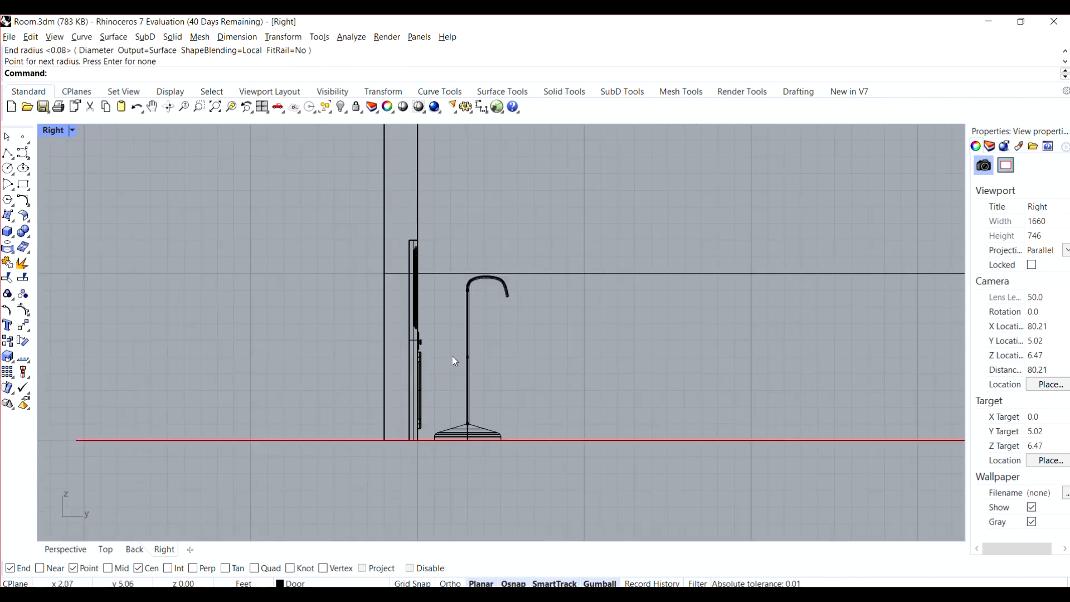
pyautogui.scroll(2, 486, 380)
pyautogui.scroll(5, 450, 493)
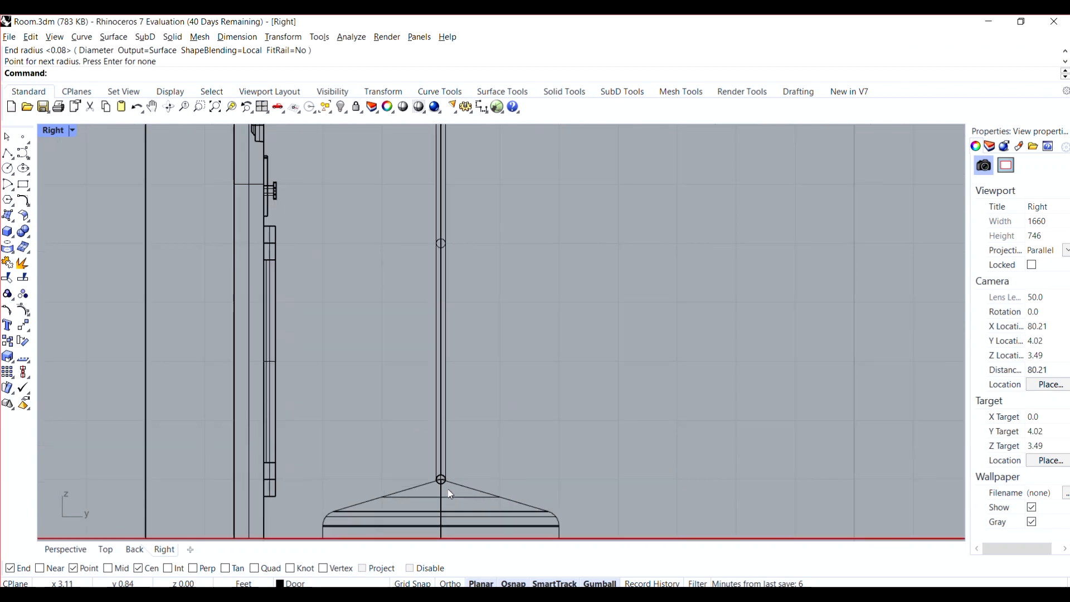
pyautogui.scroll(-4, 443, 473)
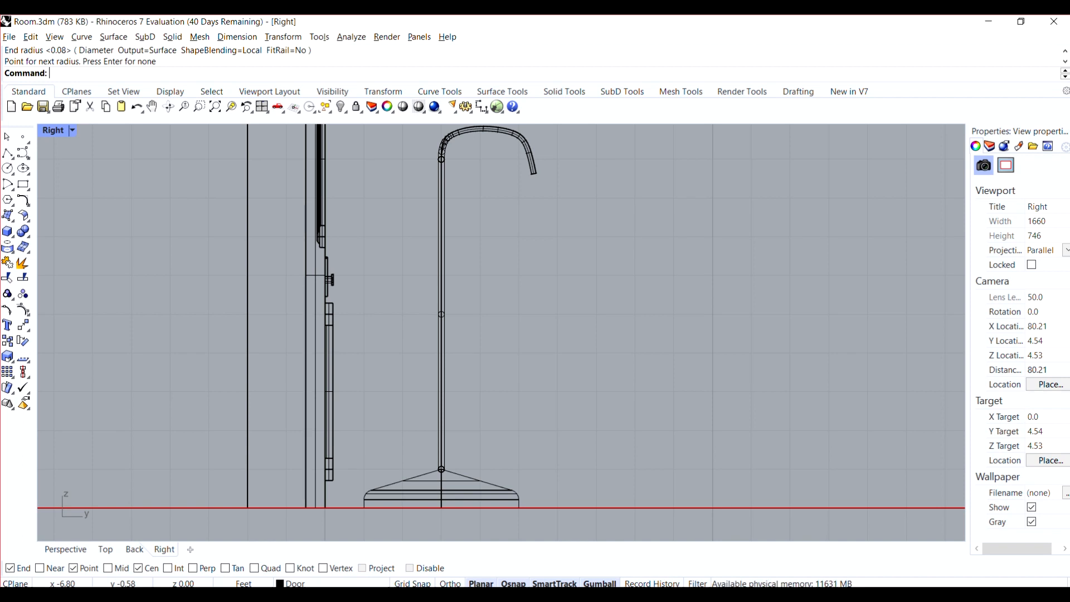
# - Delete the slanted pipe and the joined stem curve underneath it, keeping only the base
pyautogui.doubleClick(53, 132)
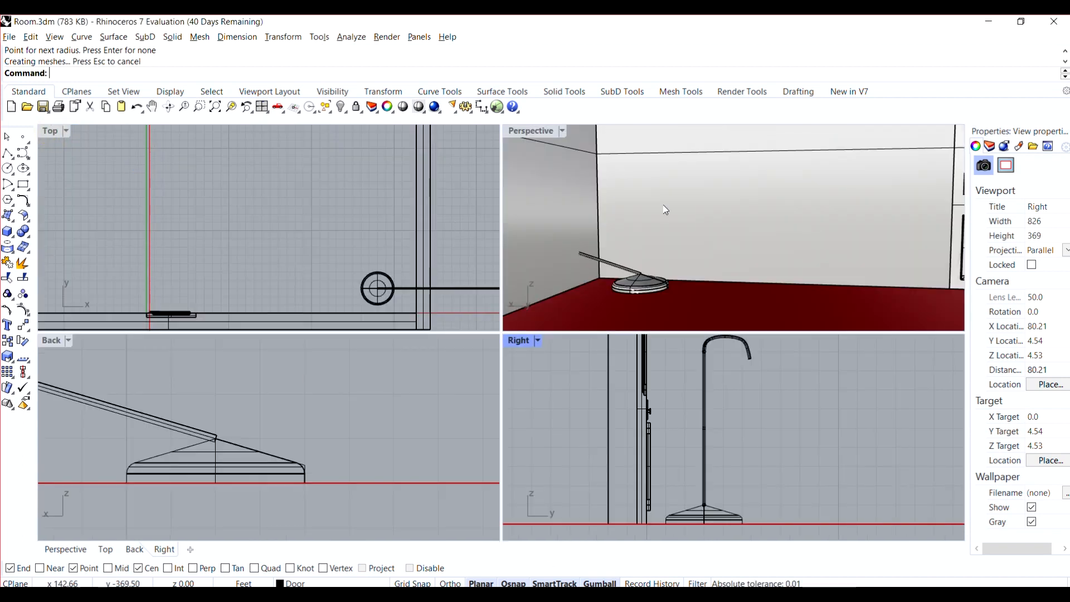
pyautogui.scroll(-6, 647, 242)
pyautogui.scroll(6, 632, 249)
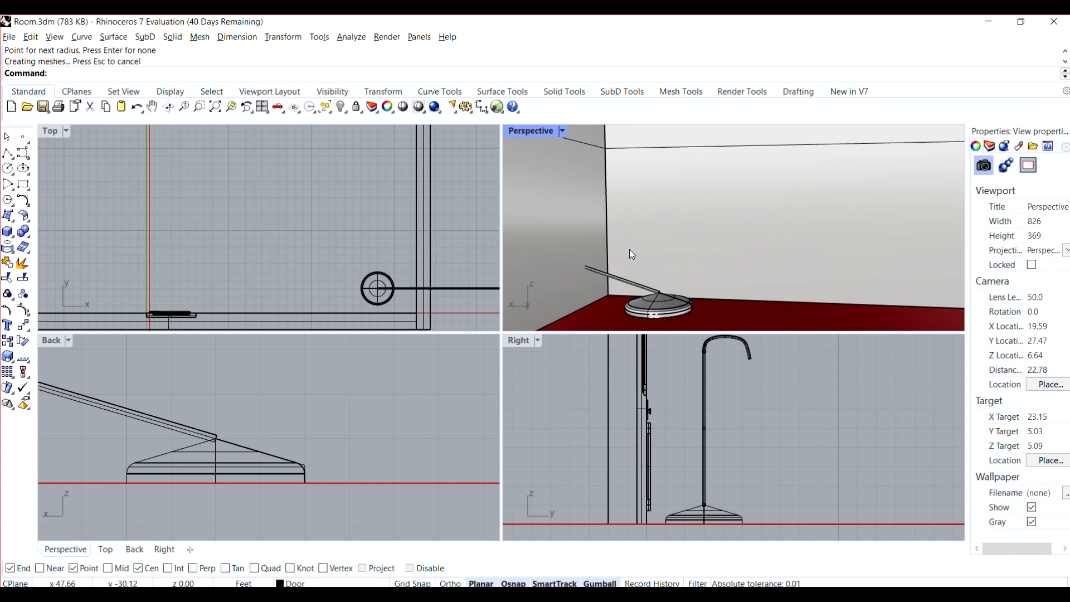
pyautogui.click(637, 287)
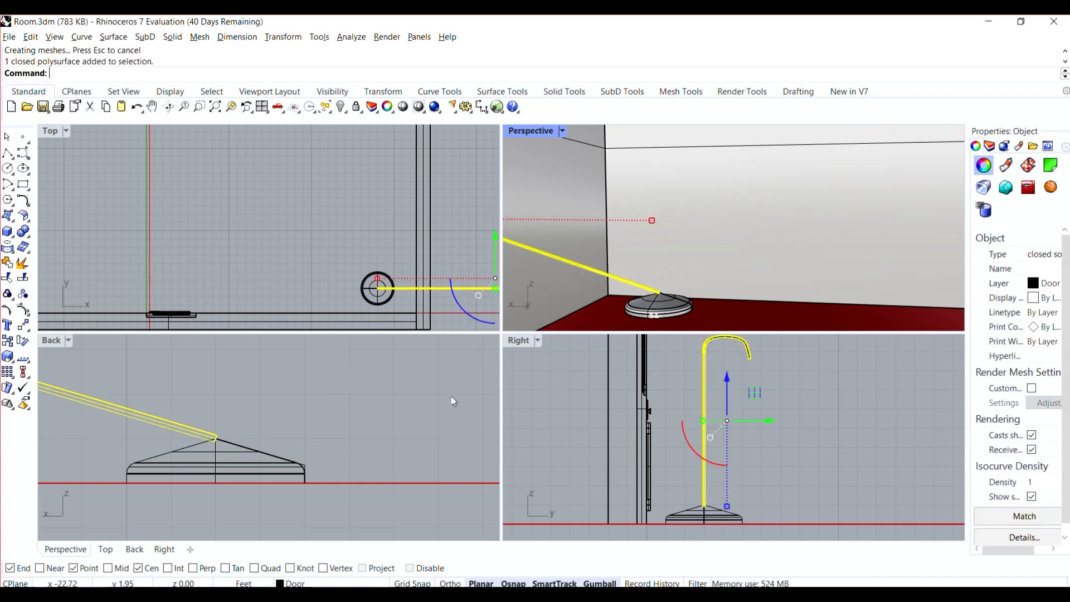
pyautogui.press('Delete')
pyautogui.click(705, 373)
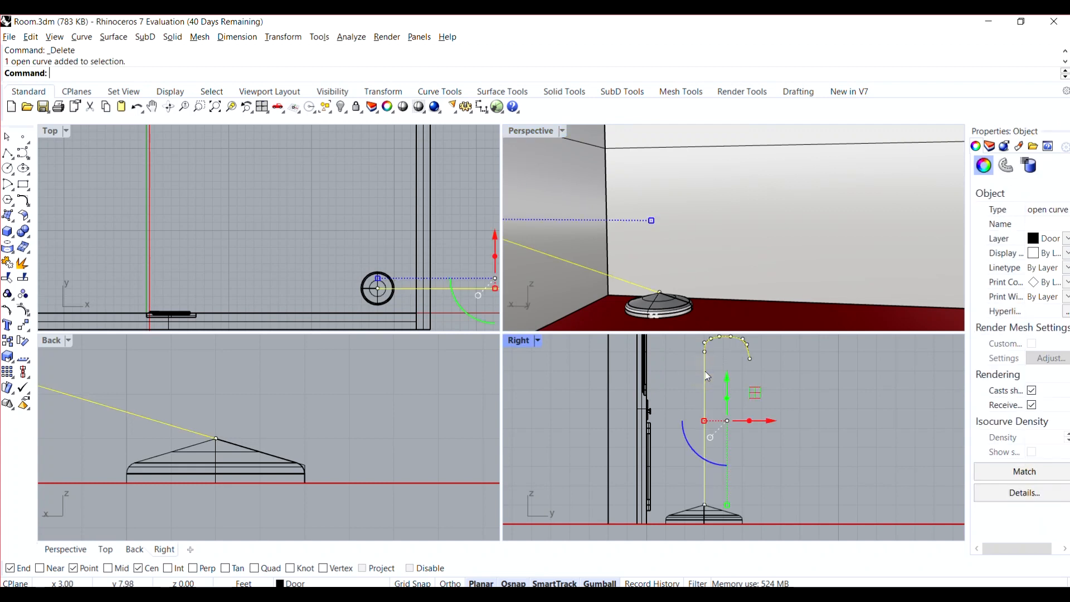
pyautogui.press('Delete')
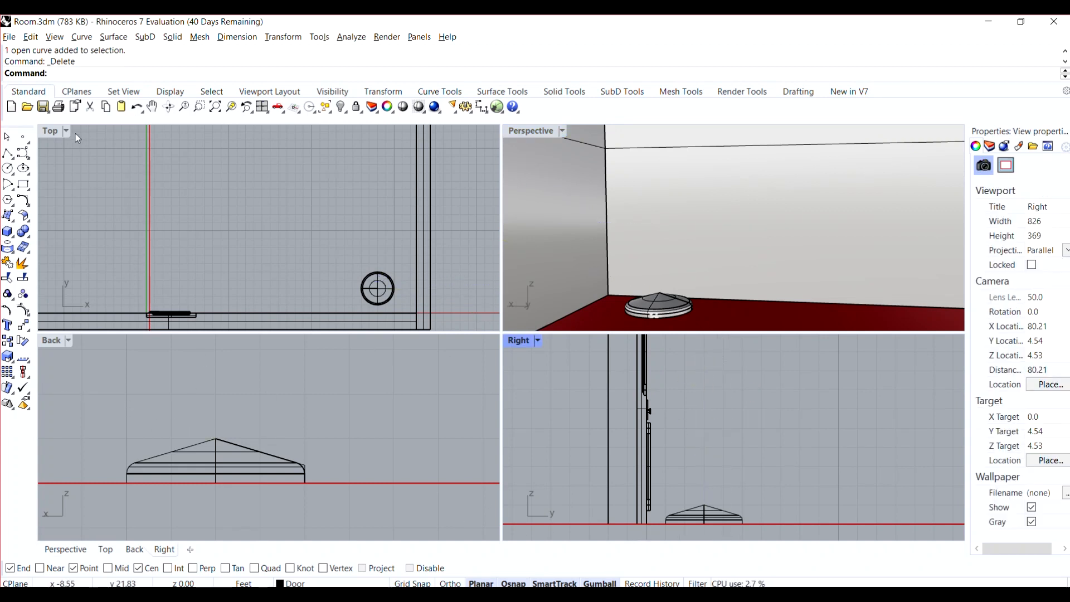
# - With Ortho on, draw a polyline in the back view from the base's apex straight up about 7.9 ft
pyautogui.click(8, 152)
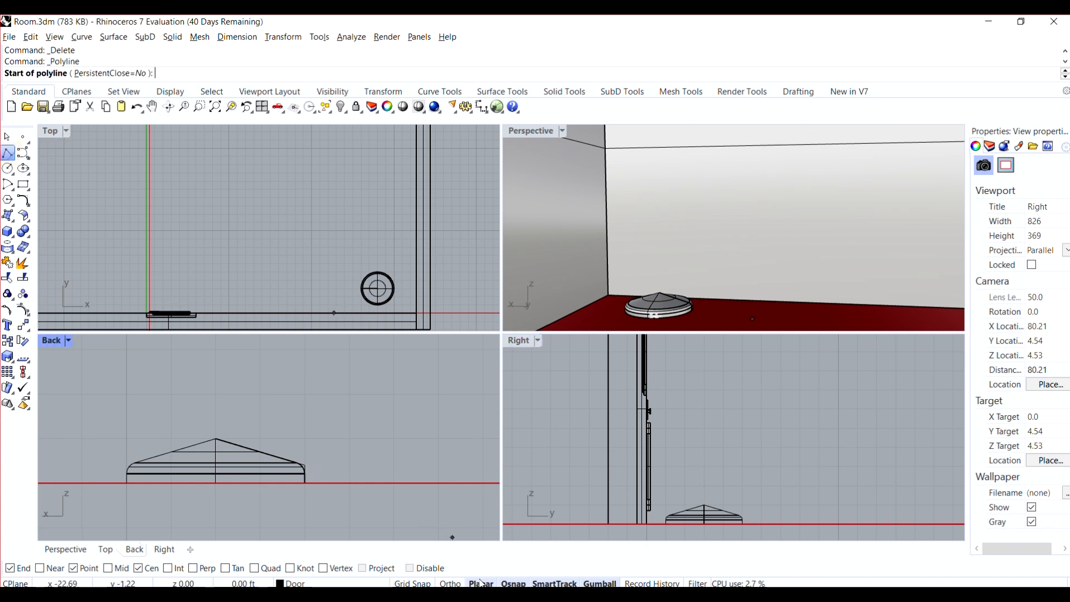
pyautogui.click(459, 583)
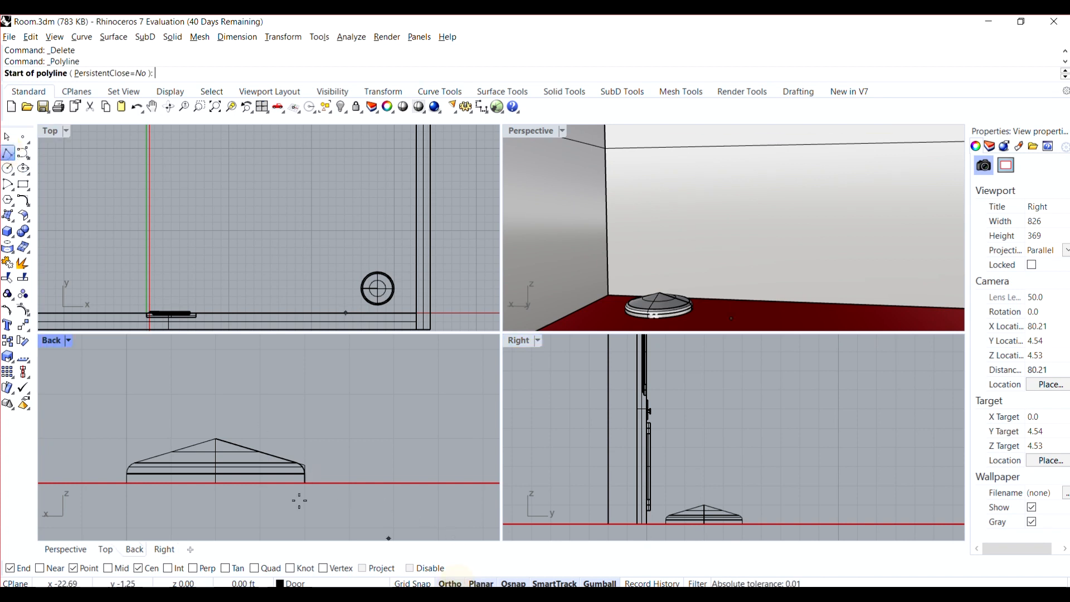
pyautogui.click(215, 438)
pyautogui.click(216, 439)
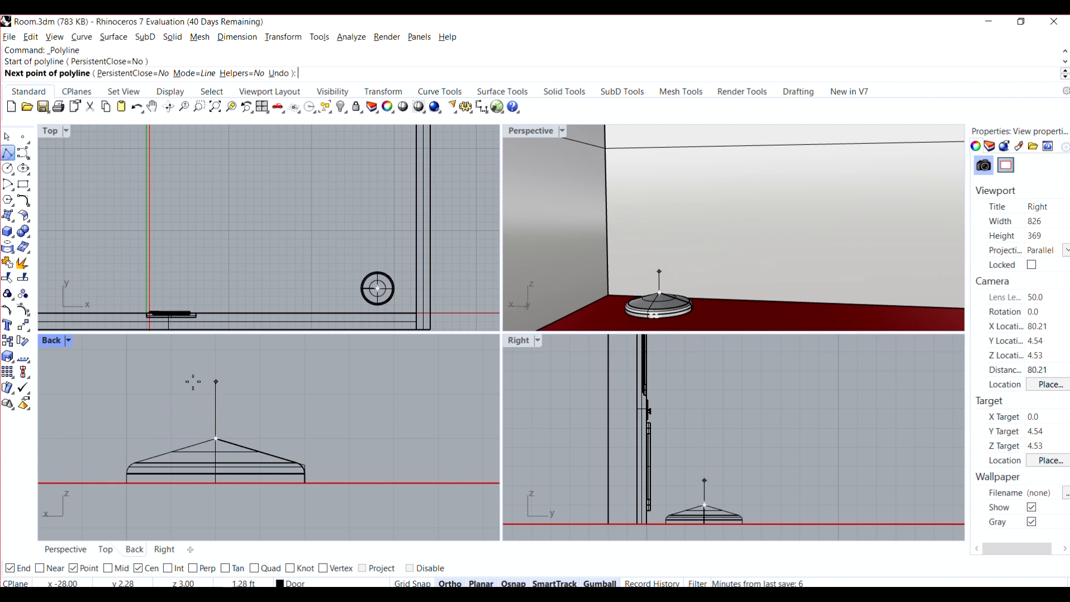
pyautogui.scroll(-10, 193, 382)
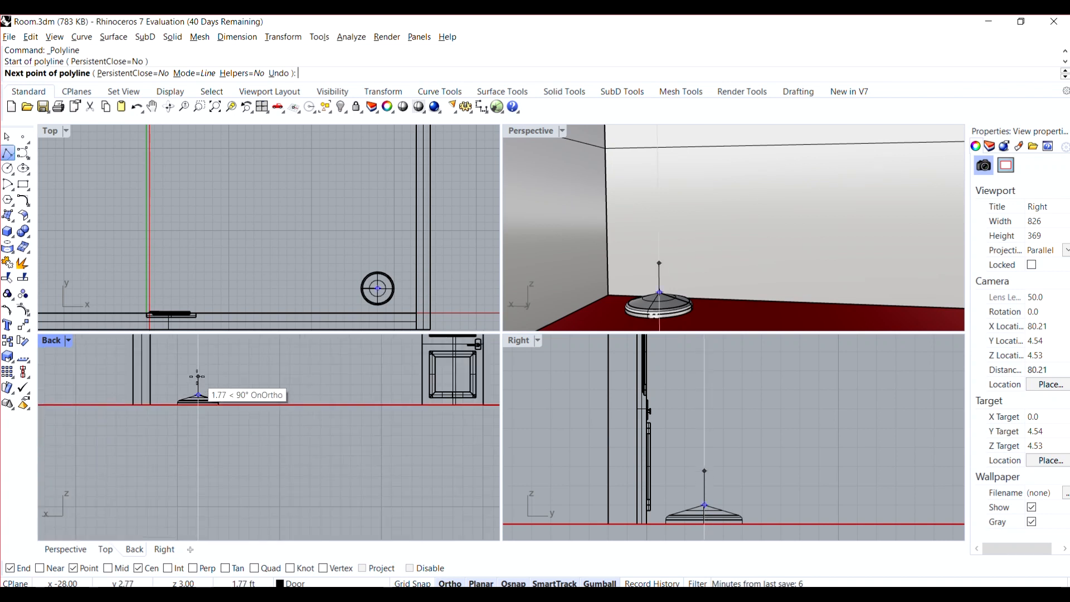
pyautogui.scroll(-12, 194, 420)
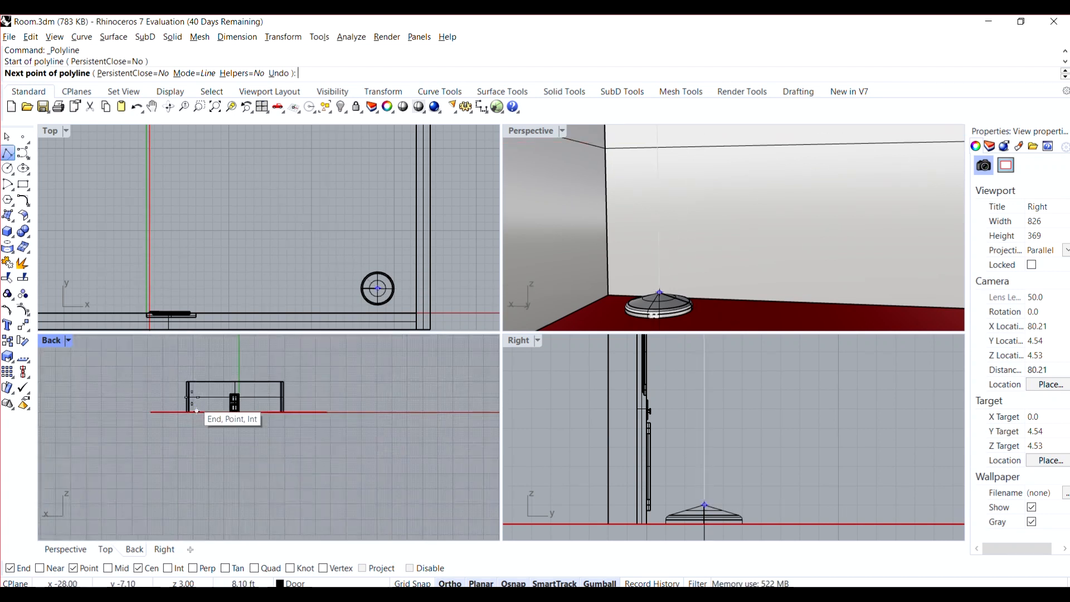
pyautogui.scroll(14, 193, 395)
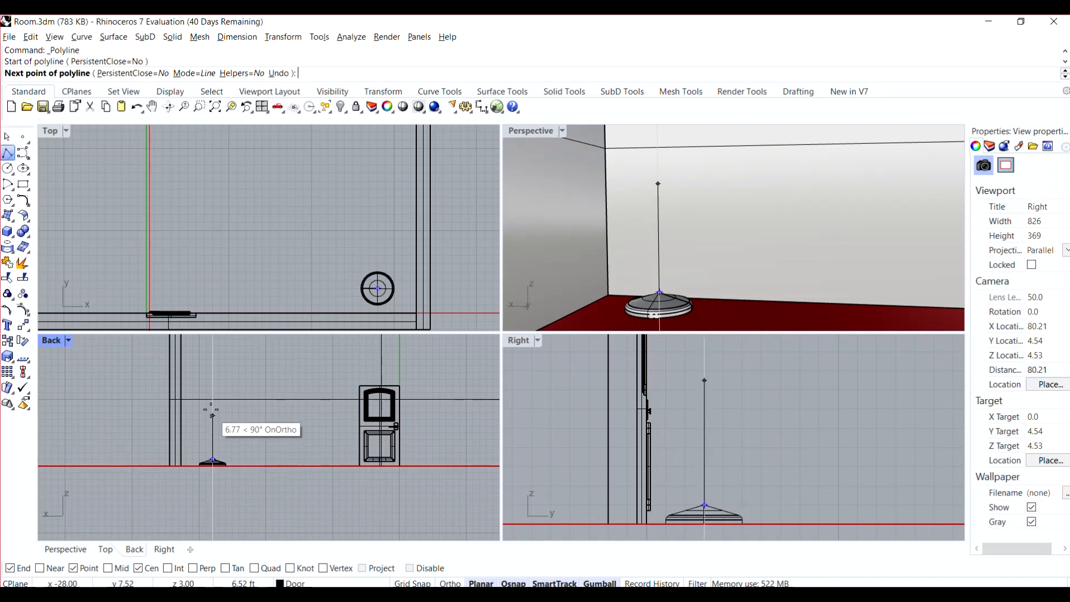
pyautogui.scroll(3, 213, 407)
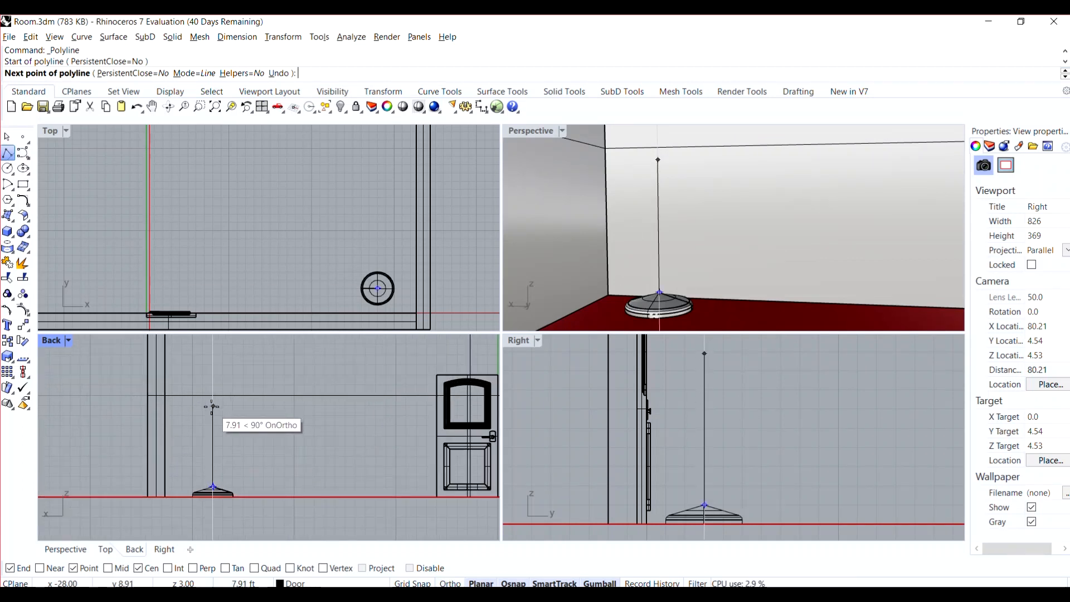
pyautogui.click(212, 407)
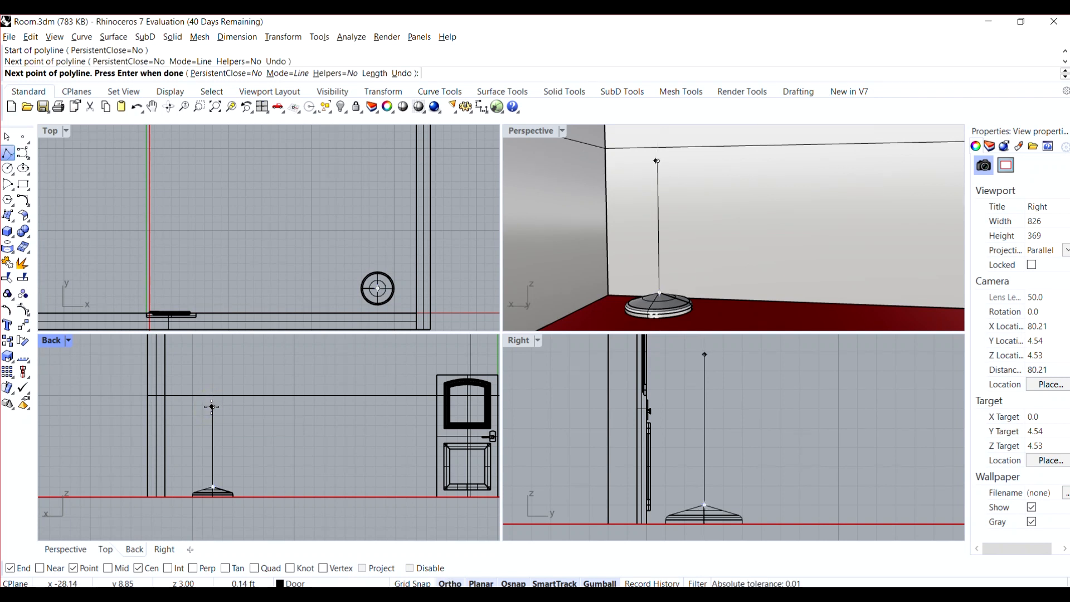
pyautogui.press('Return')
# - With Ortho off, draw a degree 3 control point curve in the back view from the stem's upper end, arching toward the door and ending downward
pyautogui.scroll(2, 209, 415)
pyautogui.click(214, 403)
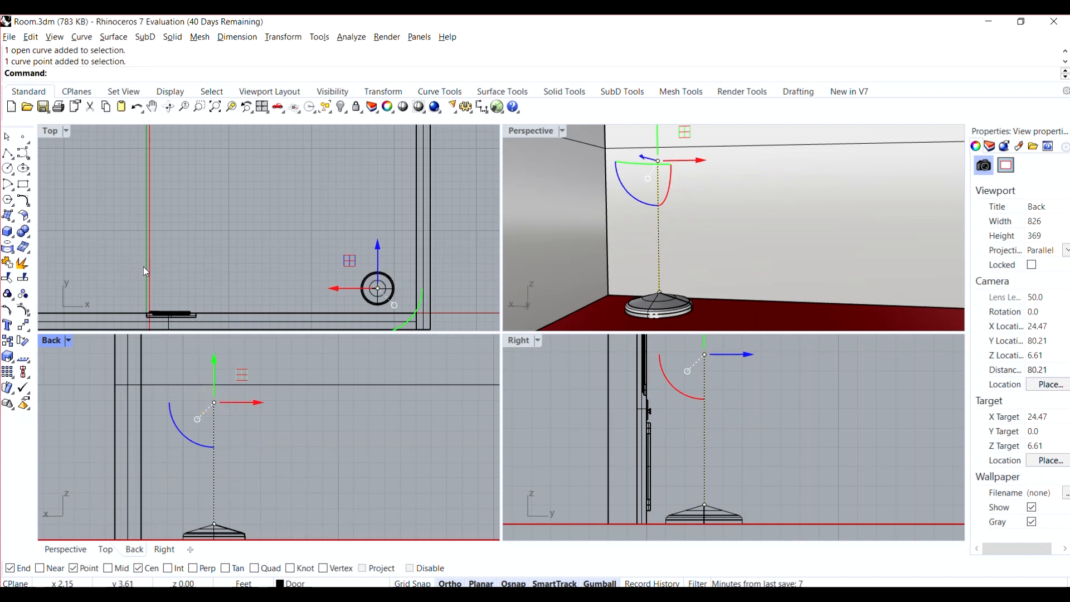
pyautogui.click(7, 152)
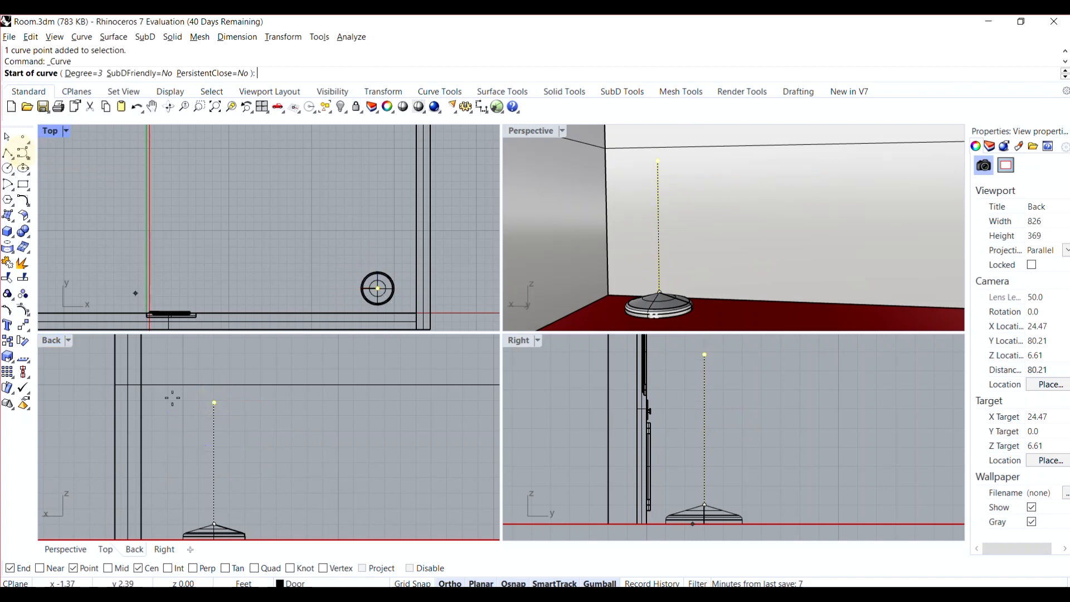
pyautogui.click(216, 402)
pyautogui.click(217, 394)
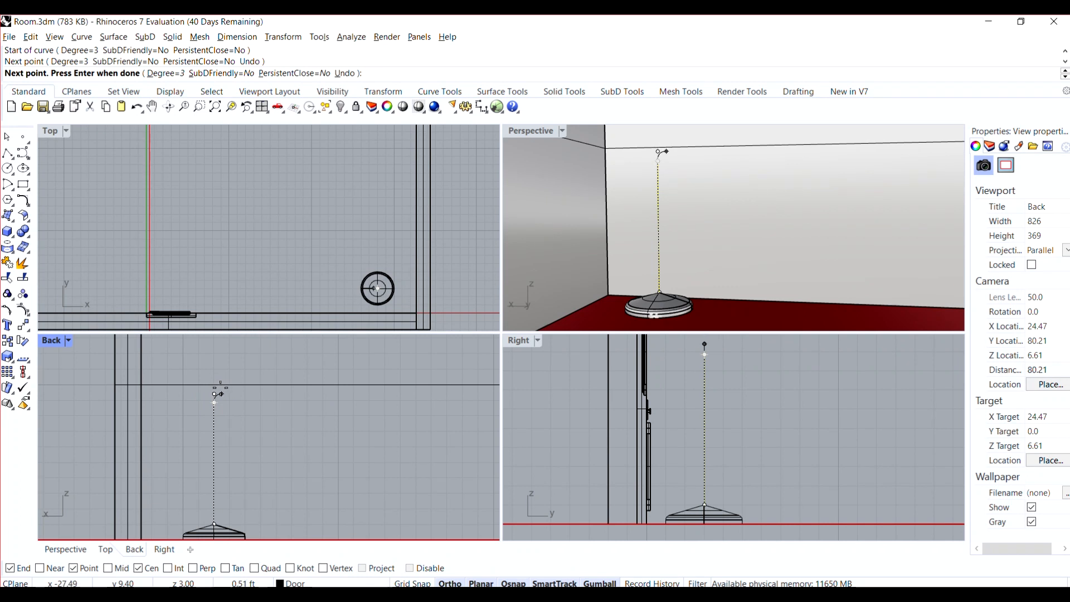
pyautogui.scroll(3, 220, 394)
pyautogui.click(450, 583)
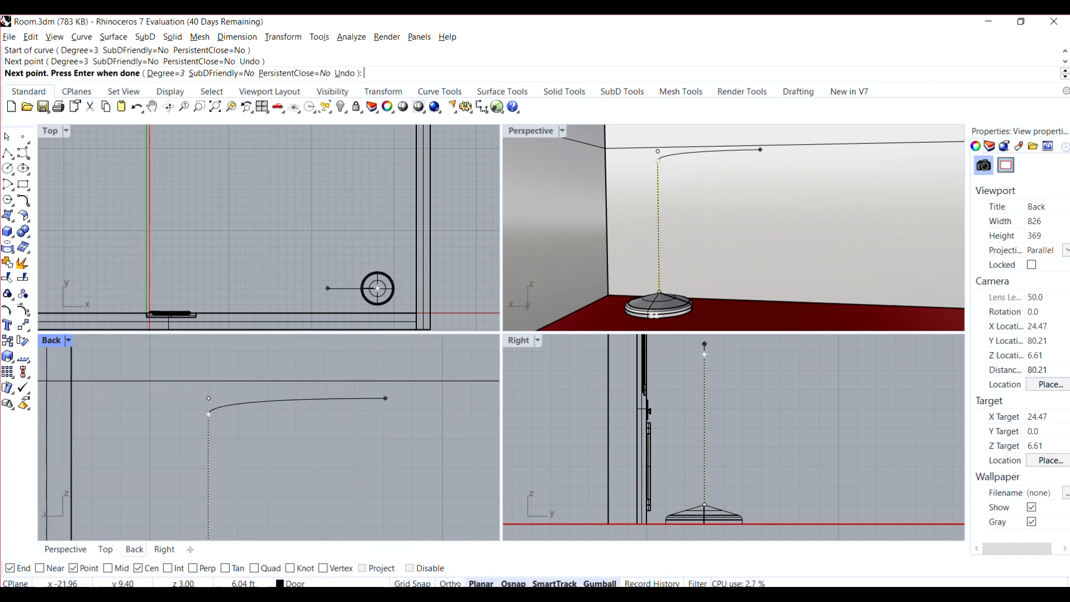
pyautogui.click(222, 384)
pyautogui.click(242, 378)
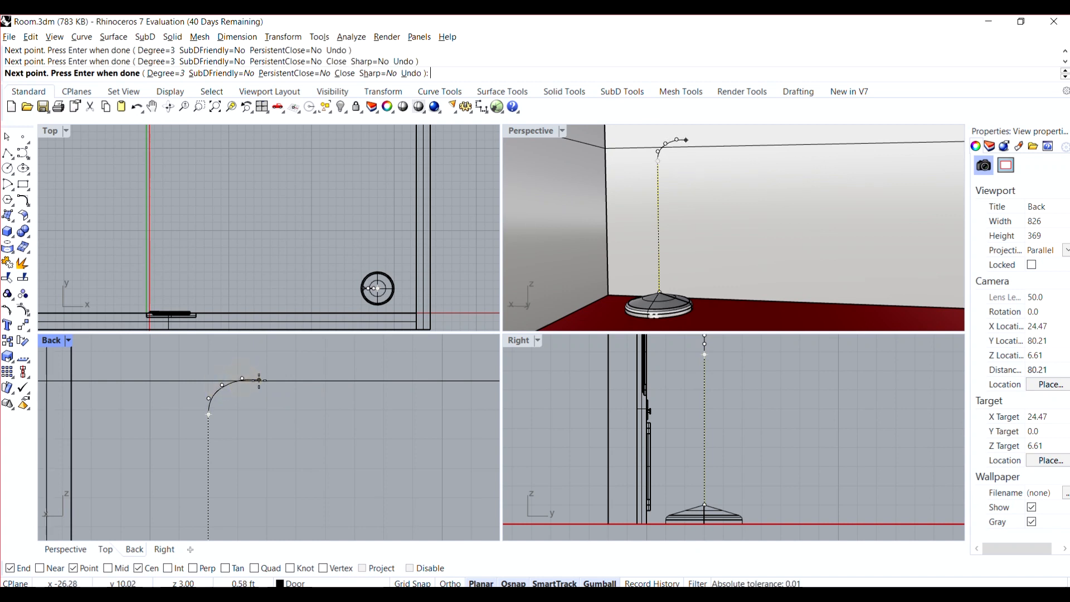
pyautogui.click(258, 380)
pyautogui.click(278, 392)
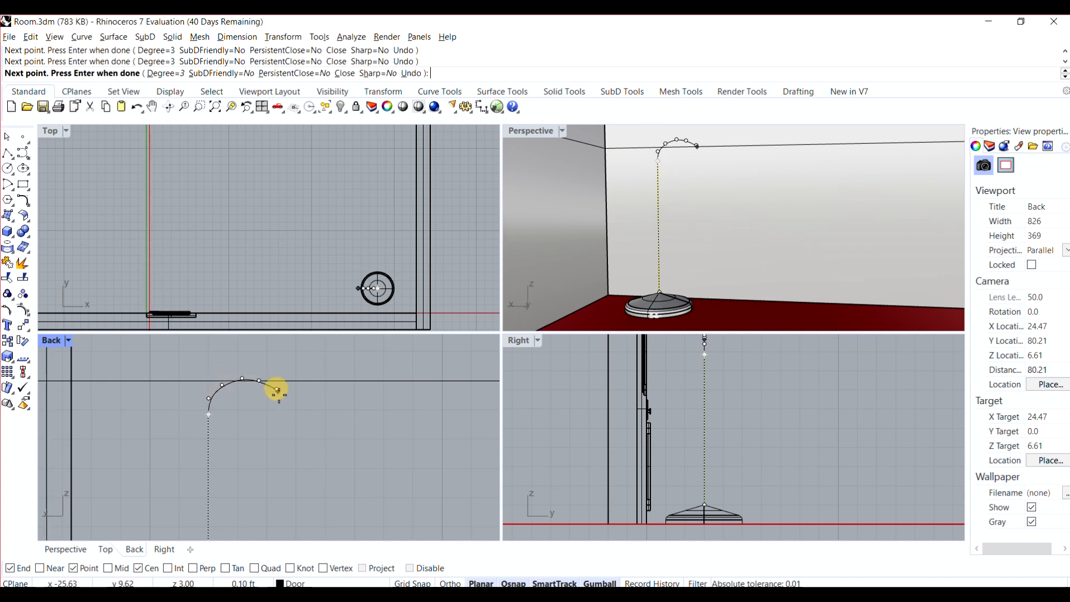
pyautogui.click(284, 423)
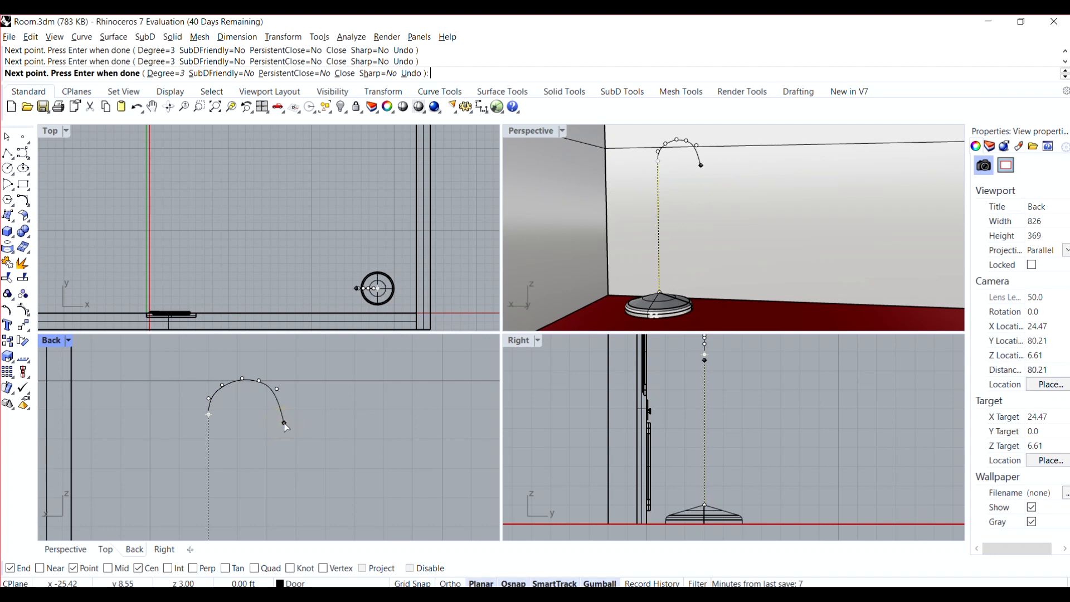
pyautogui.press('Return')
# - Finish the arch curve and join it with the vertical stem line into one open curve
pyautogui.scroll(-3, 287, 419)
pyautogui.scroll(3, 270, 446)
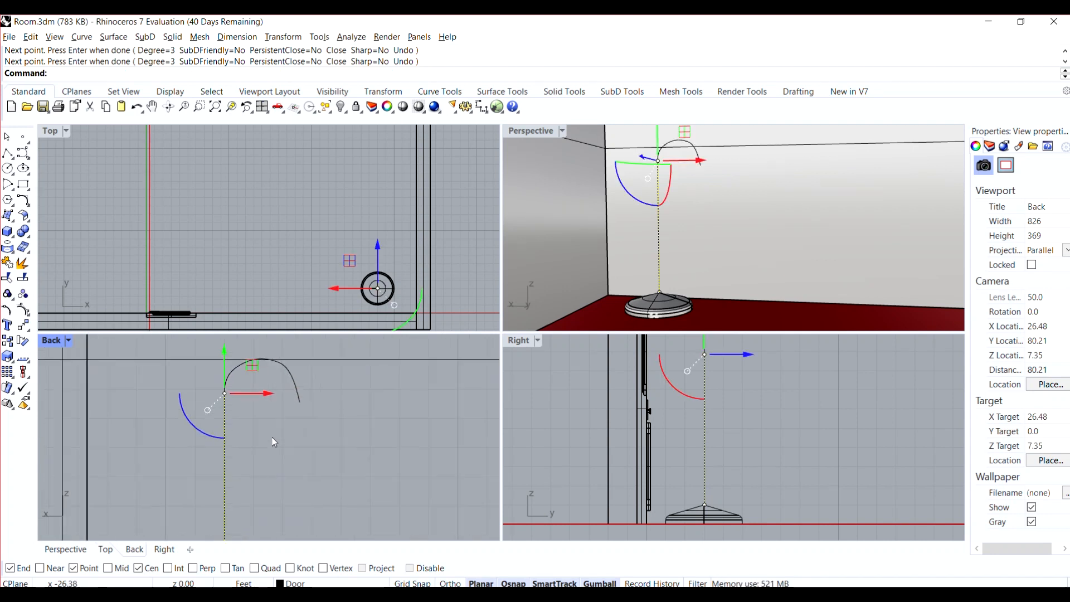
pyautogui.click(271, 436)
pyautogui.click(291, 375)
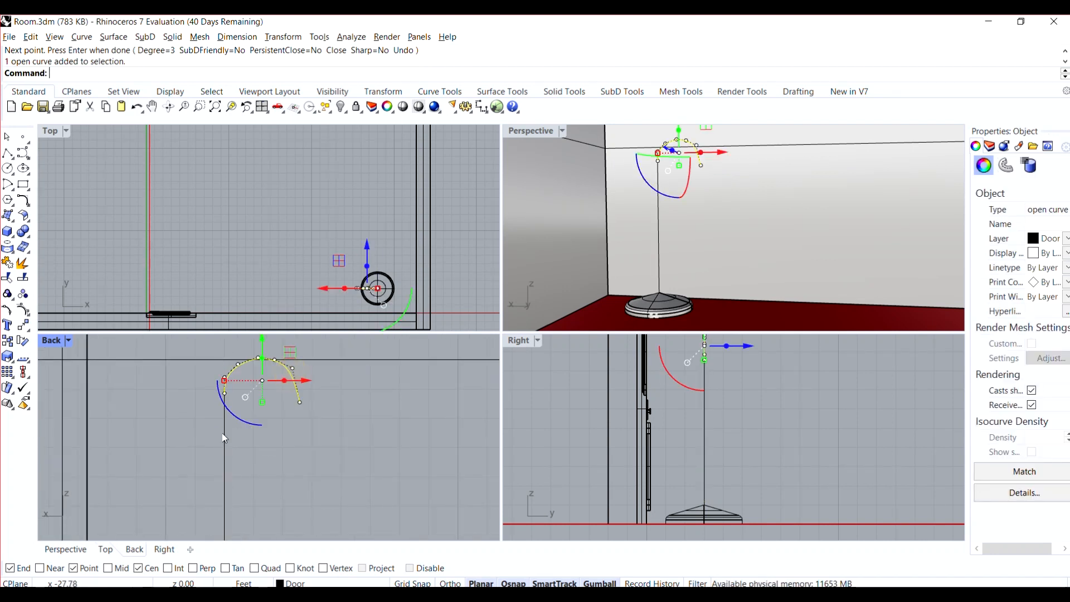
pyautogui.keyDown('shift'); pyautogui.click(226, 449); pyautogui.keyUp('shift')
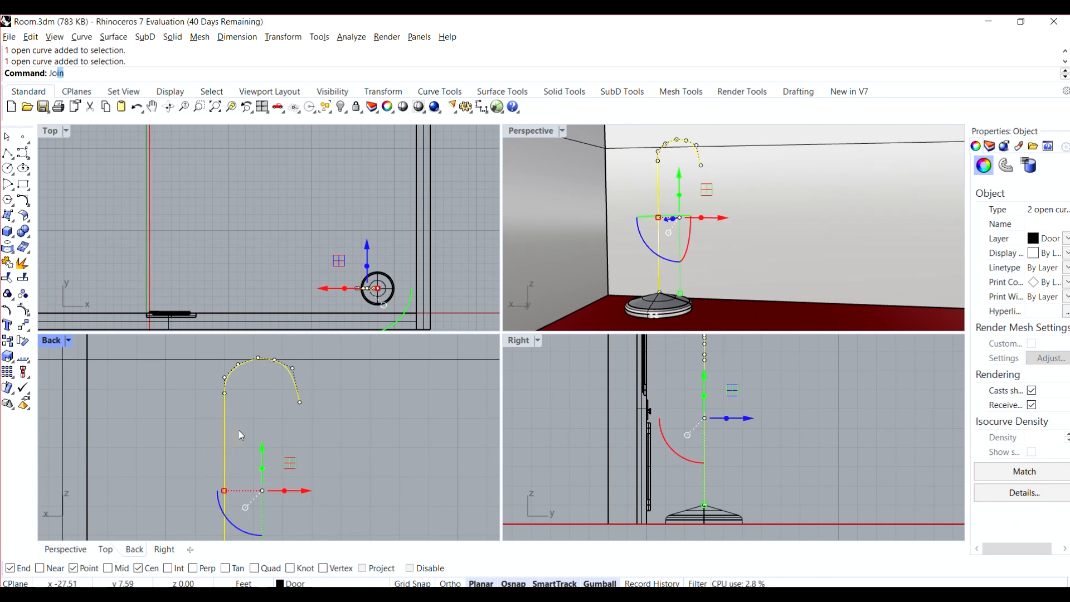
pyautogui.press('Return')
# - Create a flat-capped pipe along the joined stem curve with a 0.08 ft start and end radius
pyautogui.write('P')
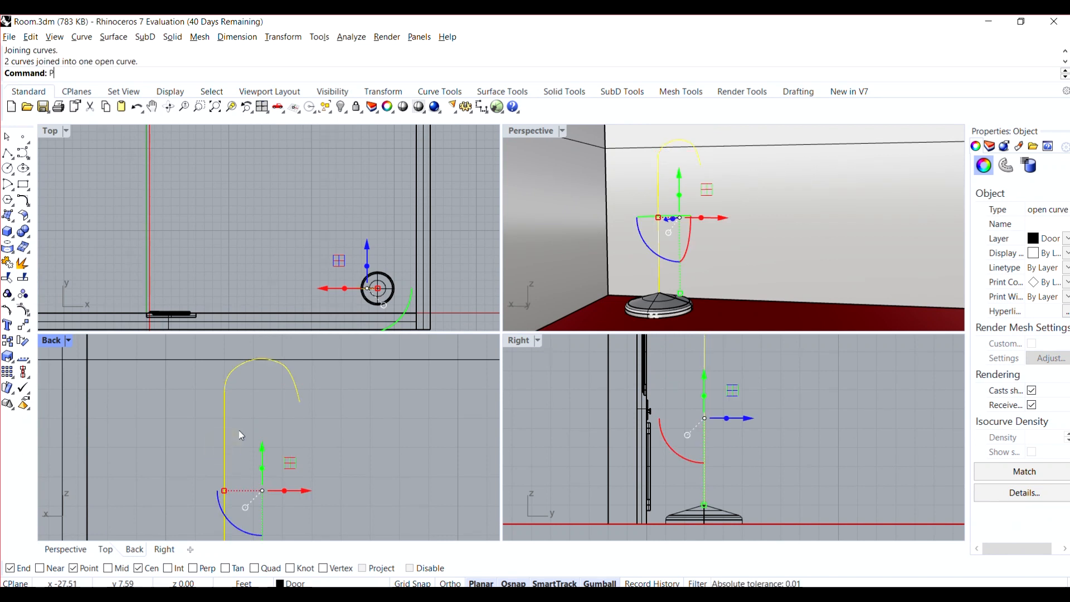
pyautogui.write('ipe')
pyautogui.press('Return')
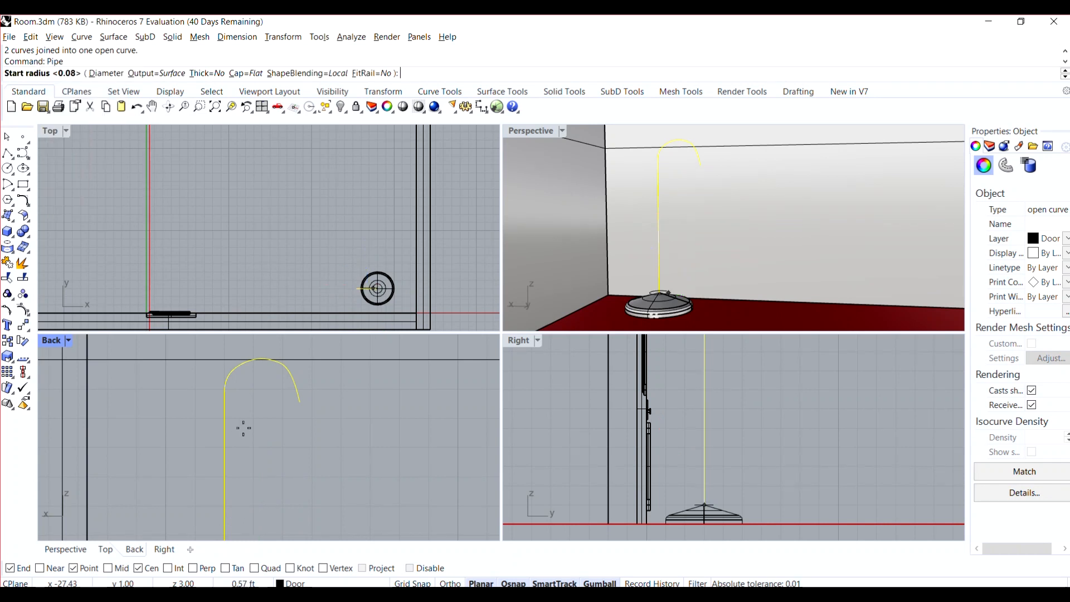
pyautogui.press('Return')
pyautogui.press('Return')
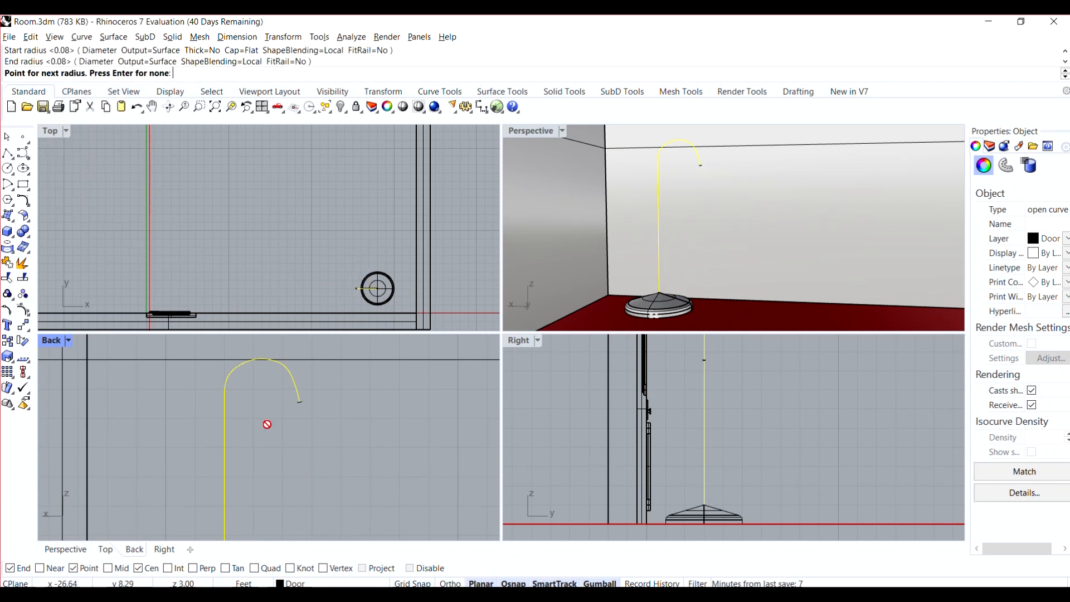
pyautogui.press('Return')
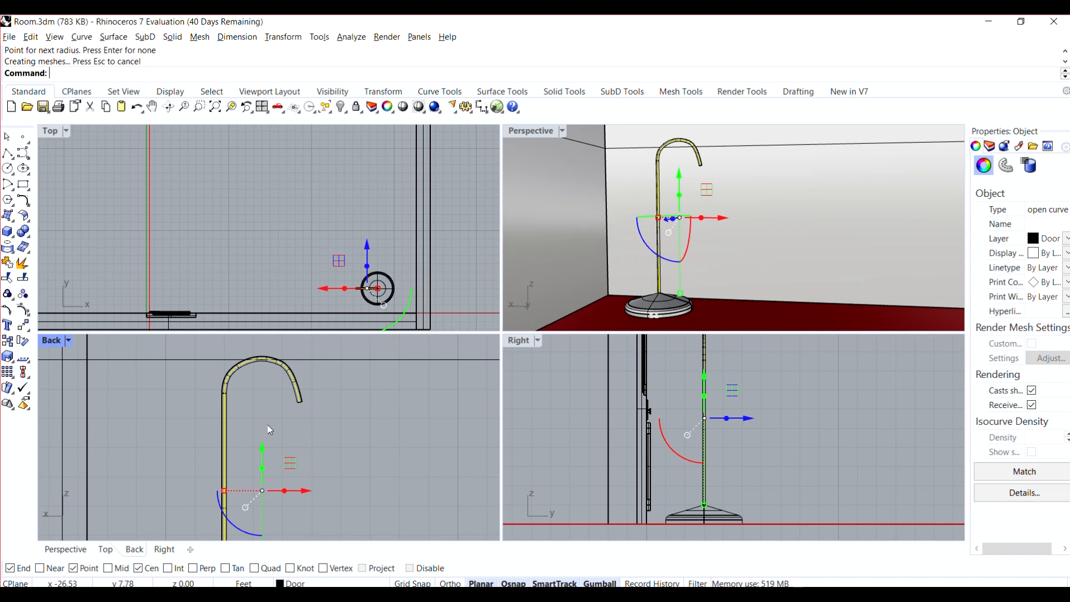
pyautogui.click(267, 425)
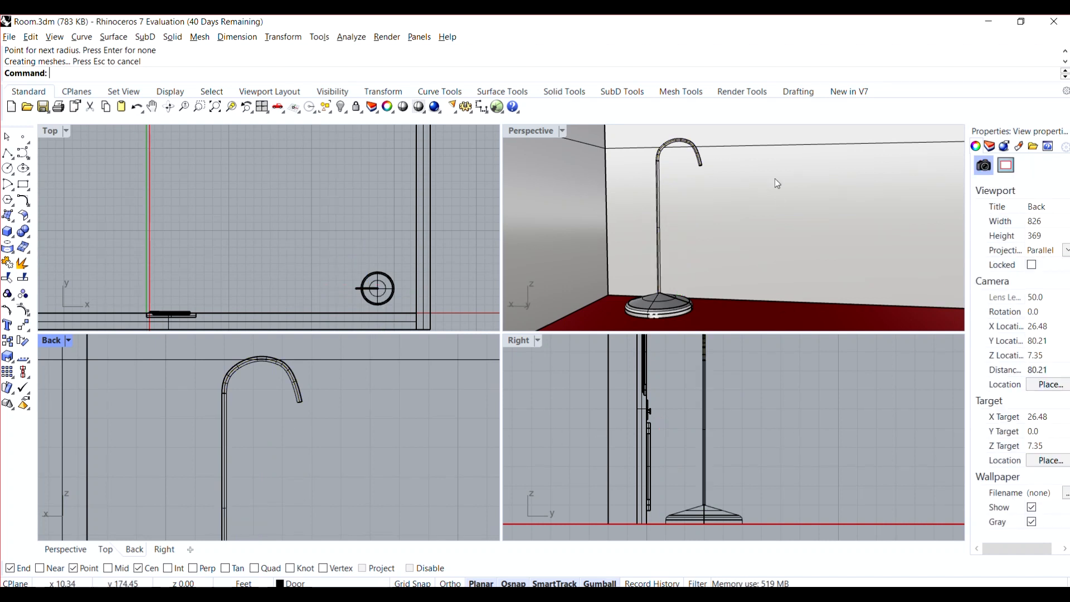
# - In the top view, draw two concentric circles beside the lamp base with radii of about 0.38 ft and 0.94 ft
pyautogui.scroll(4, 730, 209)
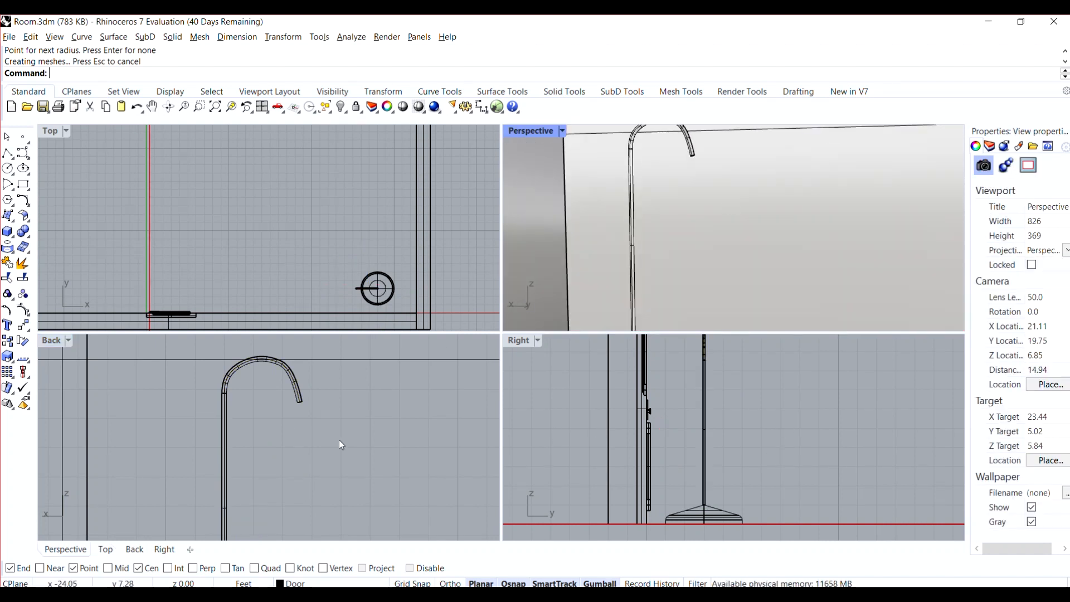
pyautogui.scroll(2, 363, 264)
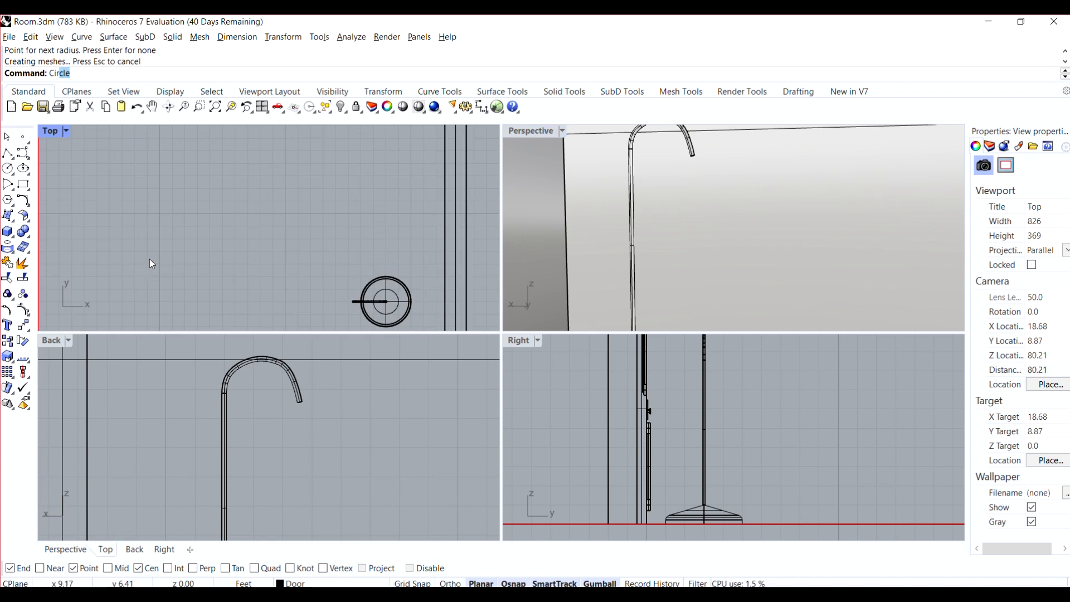
pyautogui.write('Cir')
pyautogui.press('Return')
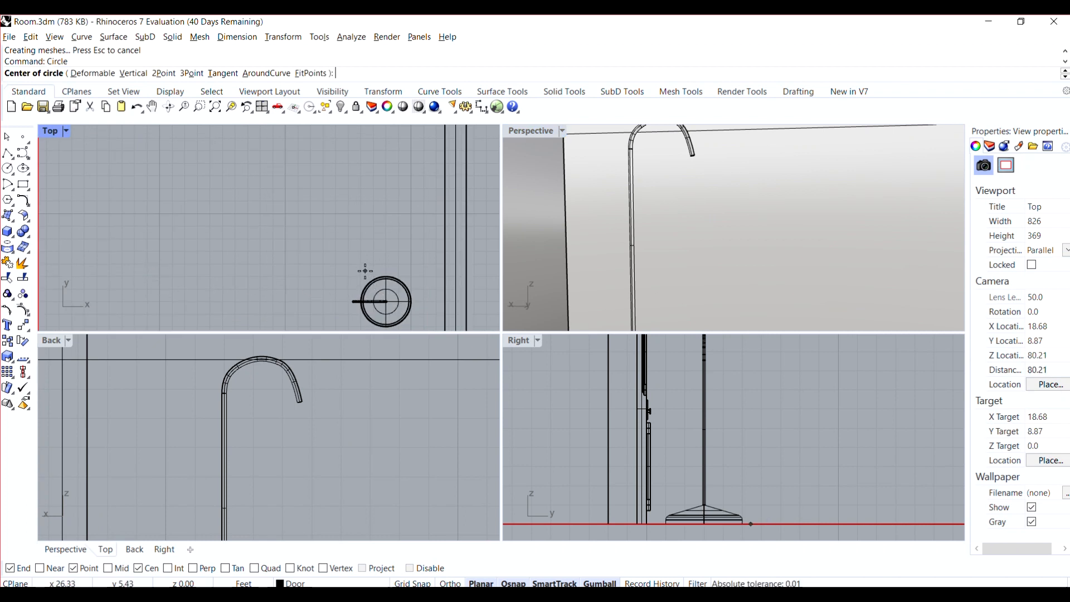
pyautogui.scroll(2, 357, 271)
pyautogui.click(336, 261)
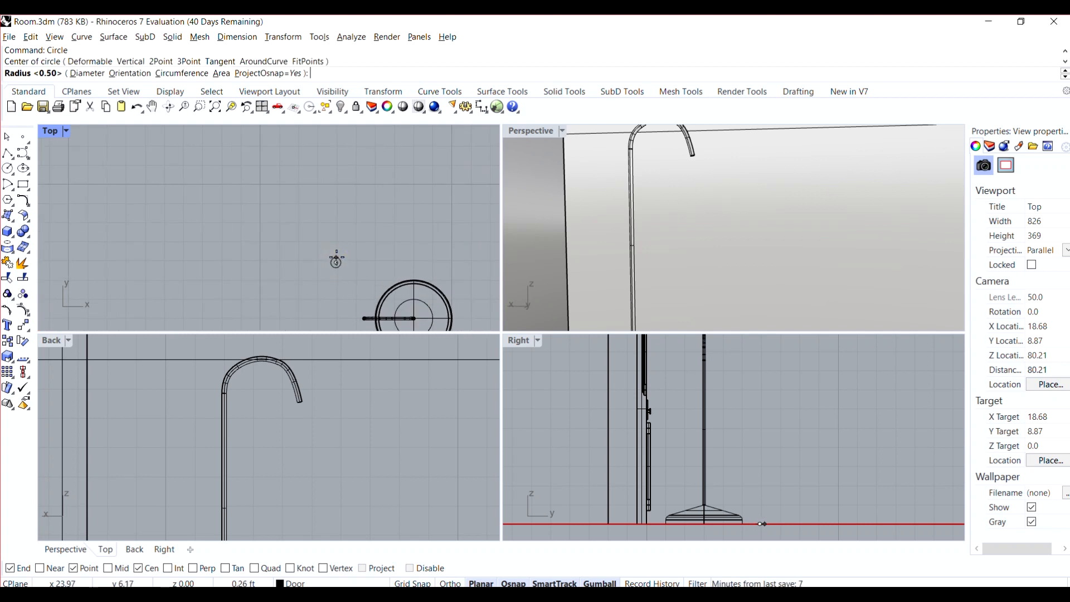
pyautogui.press('Return')
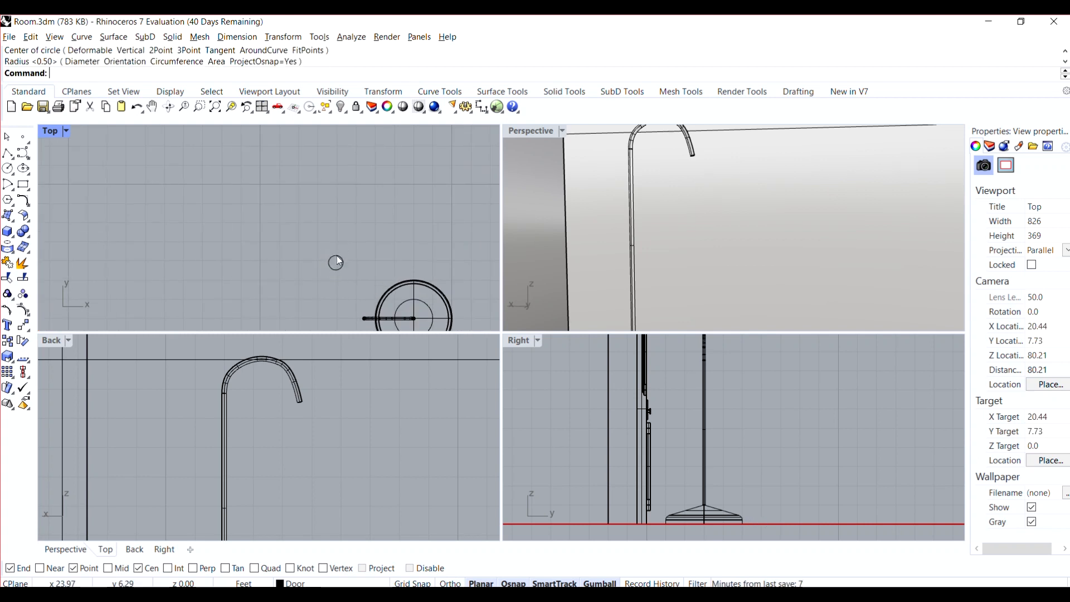
pyautogui.press('Return')
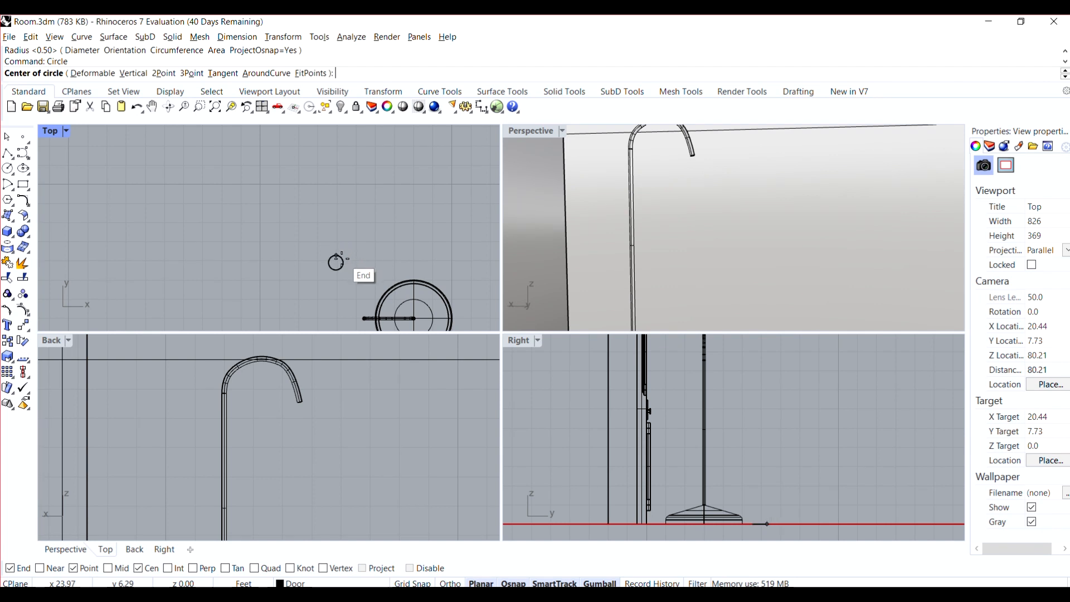
pyautogui.scroll(4, 336, 262)
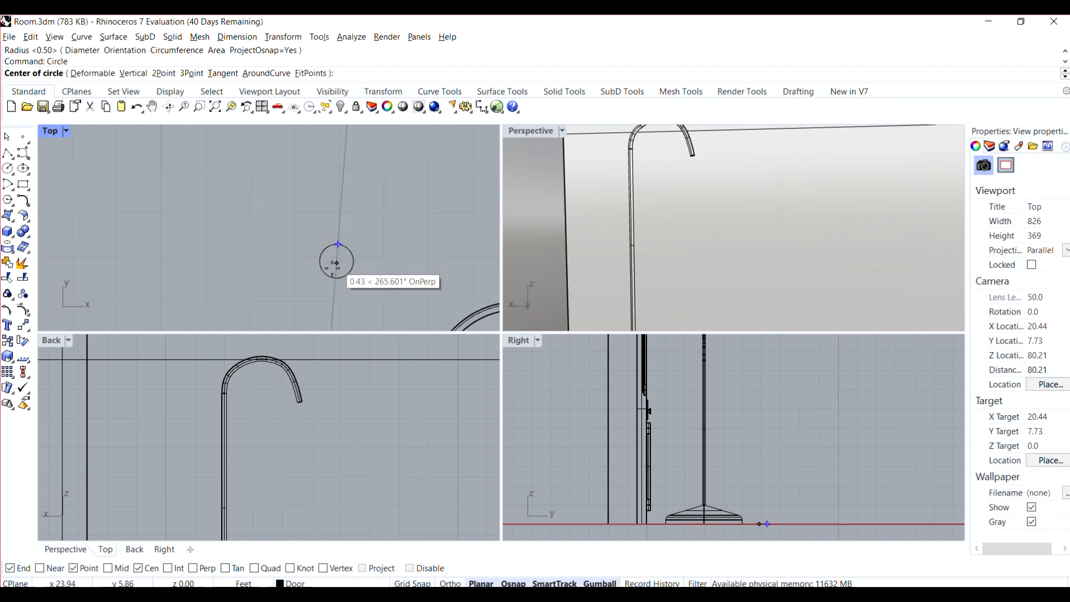
pyautogui.click(332, 271)
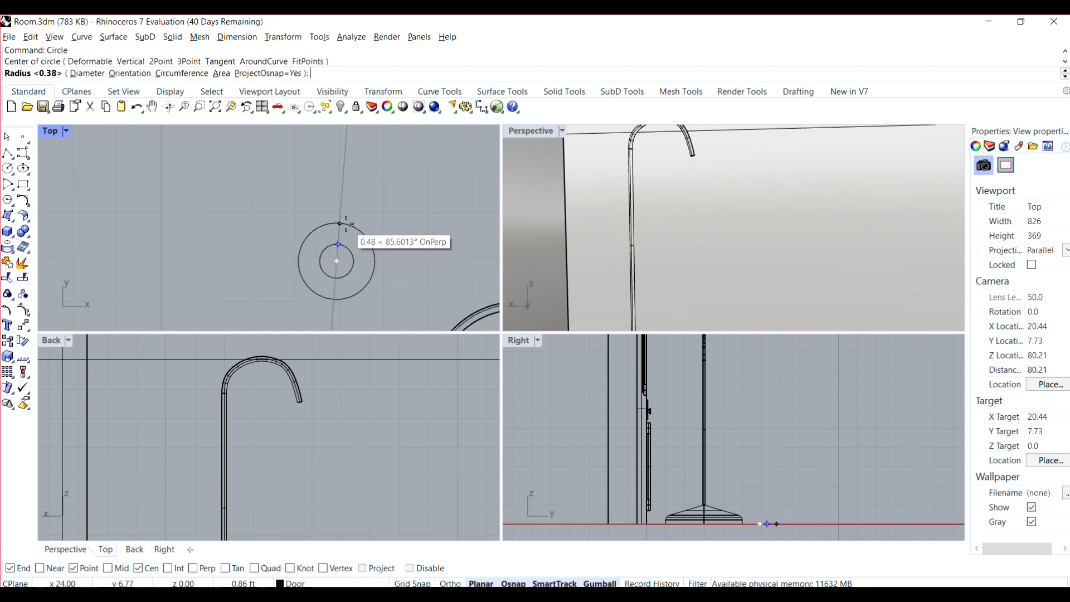
pyautogui.click(348, 221)
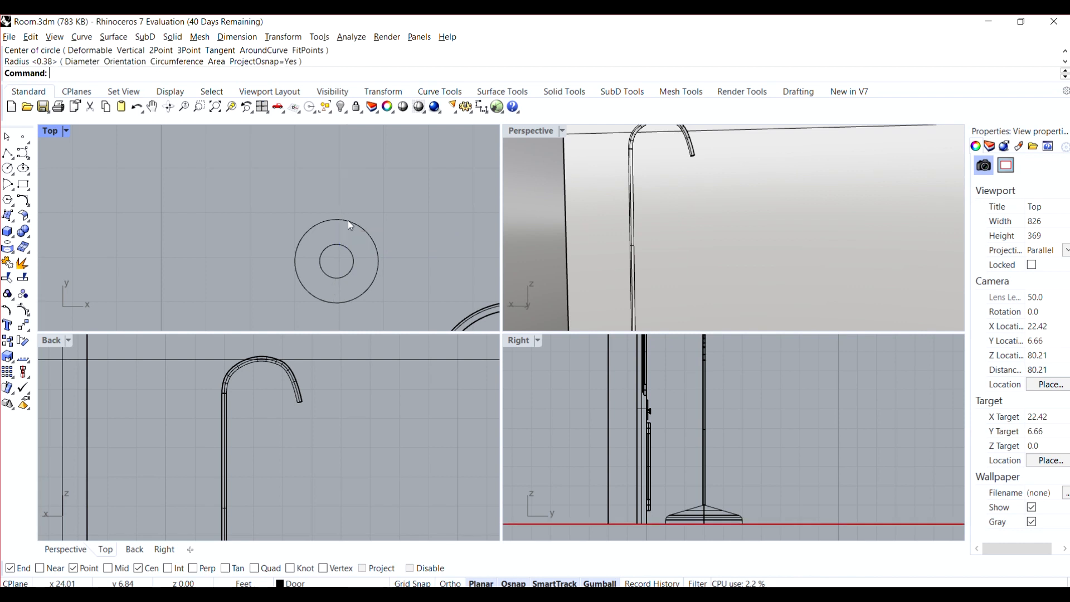
# - Add two larger circles on the same center with radii of about 1.74 ft and 2.63 ft
pyautogui.press('Return')
pyautogui.click(337, 261)
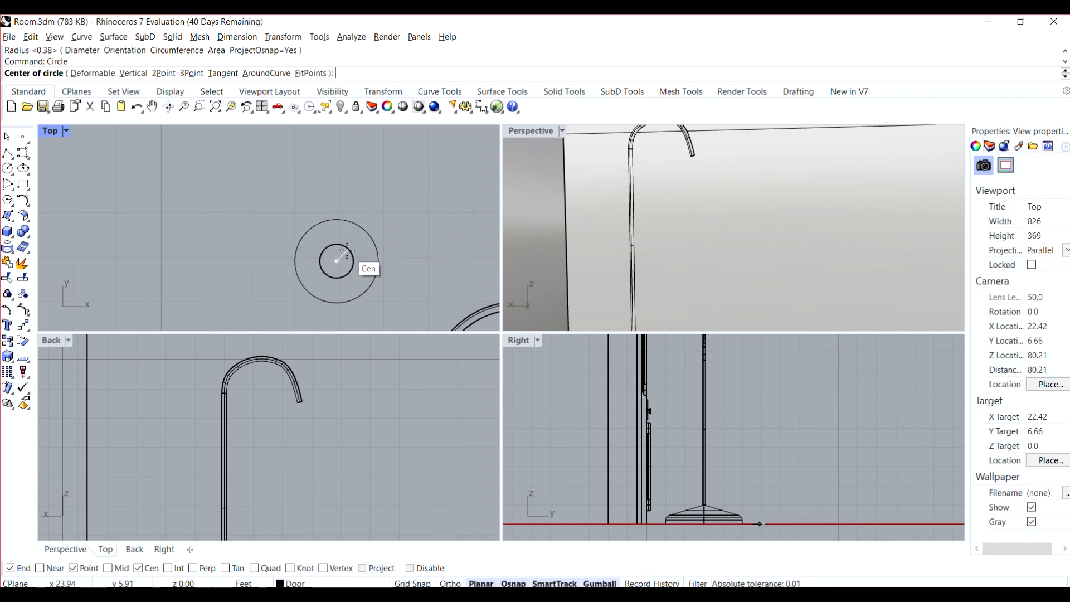
pyautogui.click(381, 198)
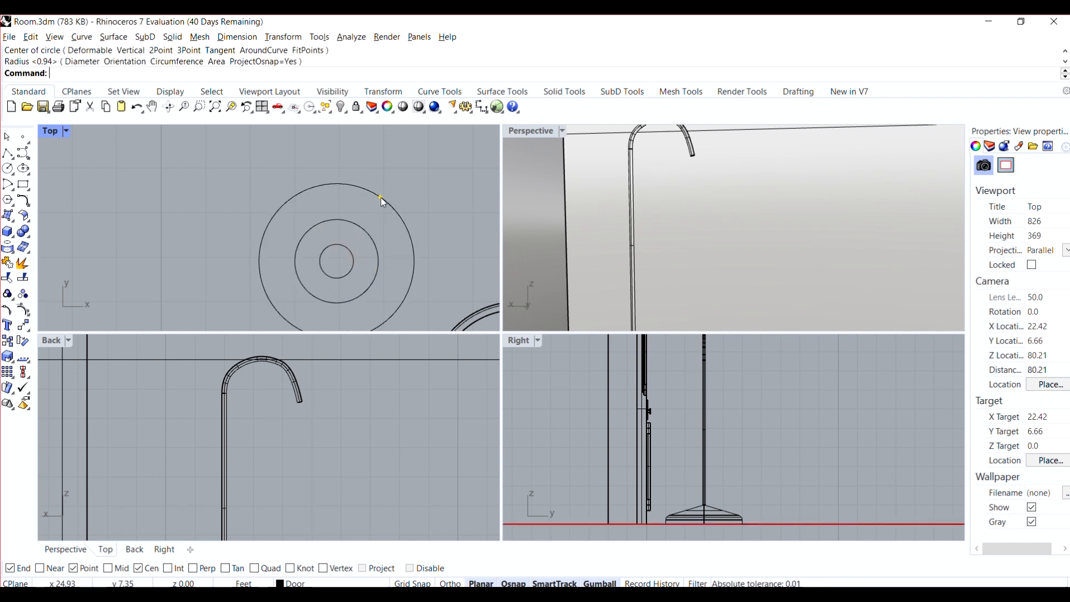
pyautogui.press('Return')
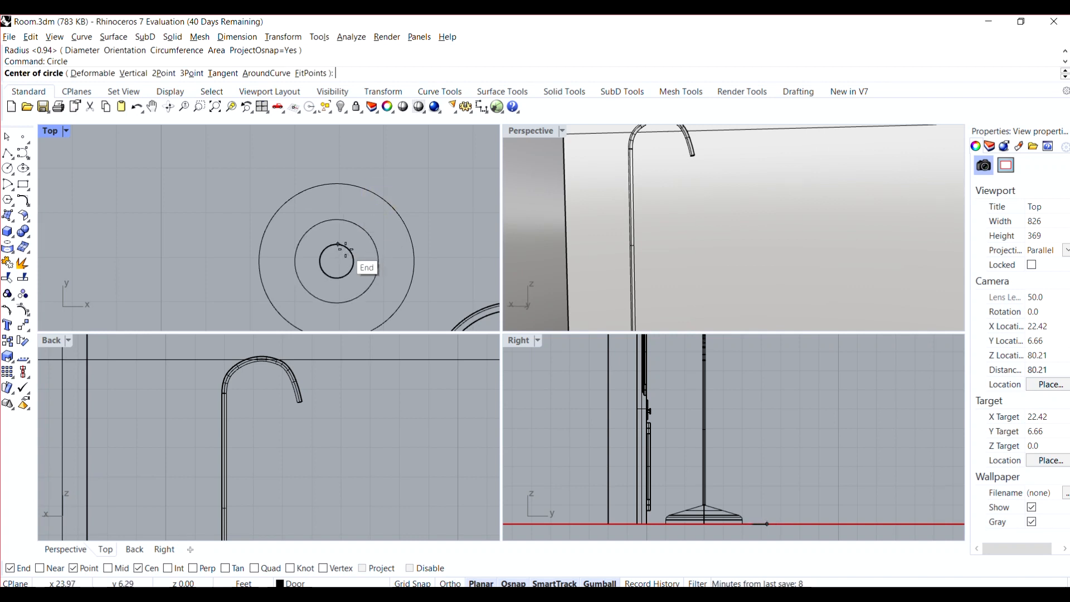
pyautogui.click(346, 250)
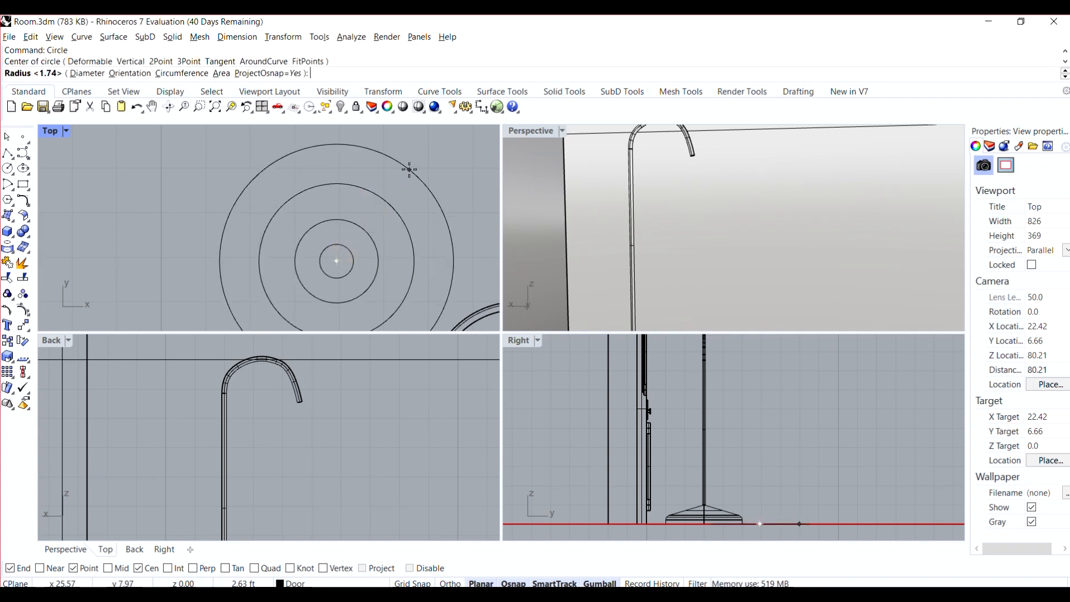
pyautogui.click(413, 169)
# - Select all four concentric circles and raise them vertically in the back view from the floor to near the lamp's arch
pyautogui.scroll(-3, 412, 169)
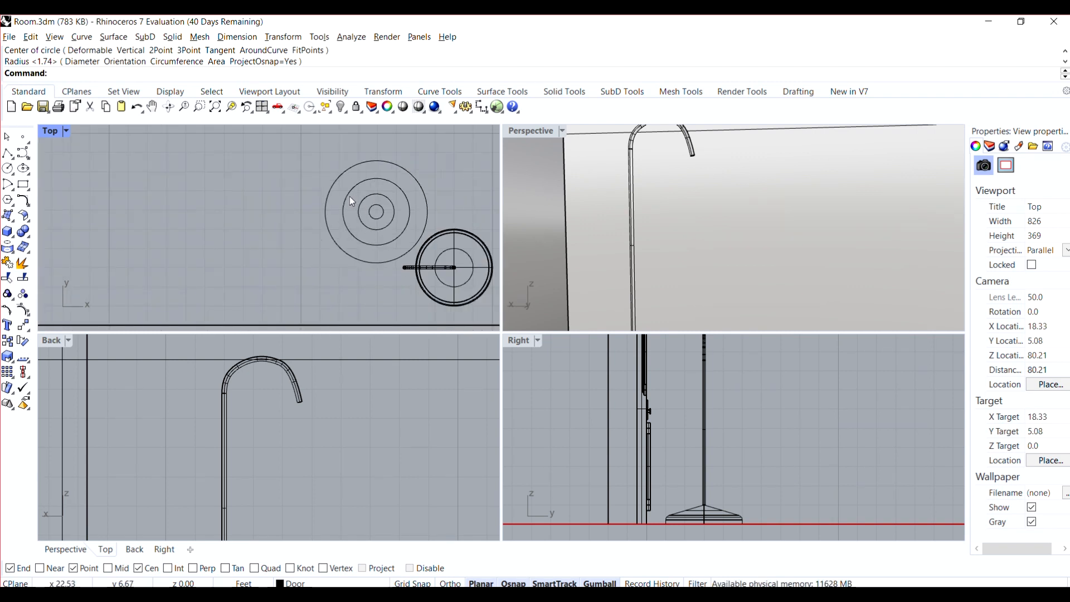
pyautogui.scroll(-2, 252, 325)
pyautogui.scroll(-13, 280, 389)
pyautogui.scroll(7, 288, 454)
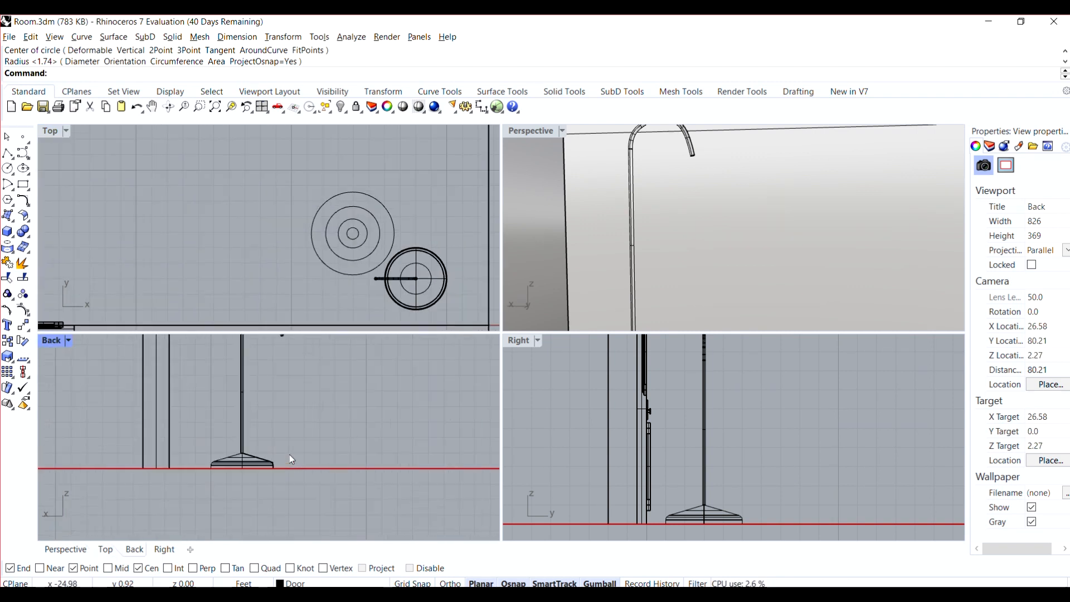
pyautogui.click(321, 211)
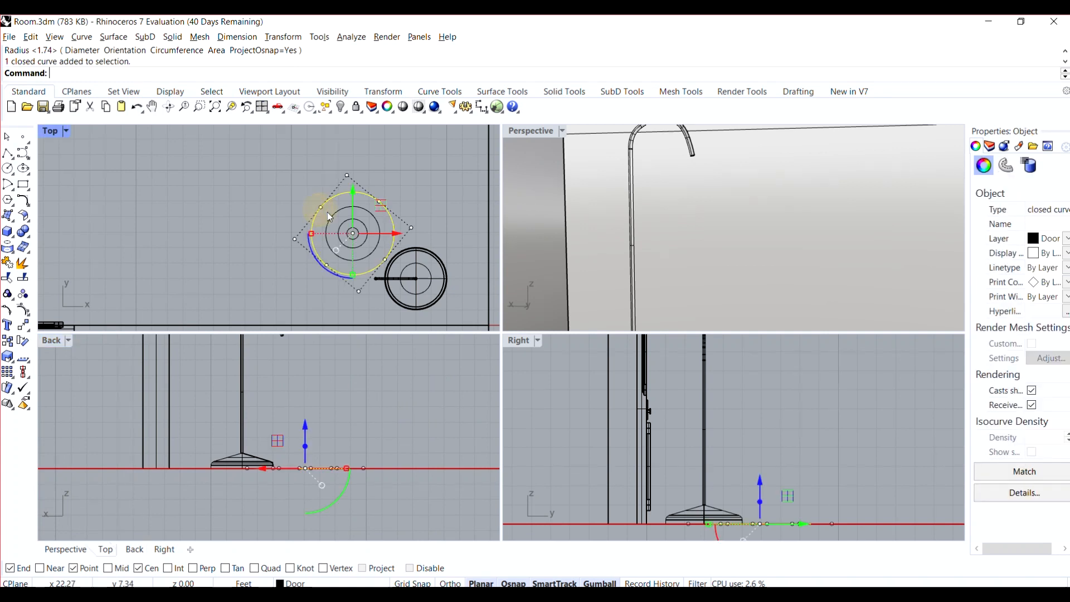
pyautogui.keyDown('shift'); pyautogui.click(330, 216); pyautogui.keyUp('shift')
pyautogui.keyDown('shift'); pyautogui.click(342, 224); pyautogui.keyUp('shift')
pyautogui.scroll(5, 357, 241)
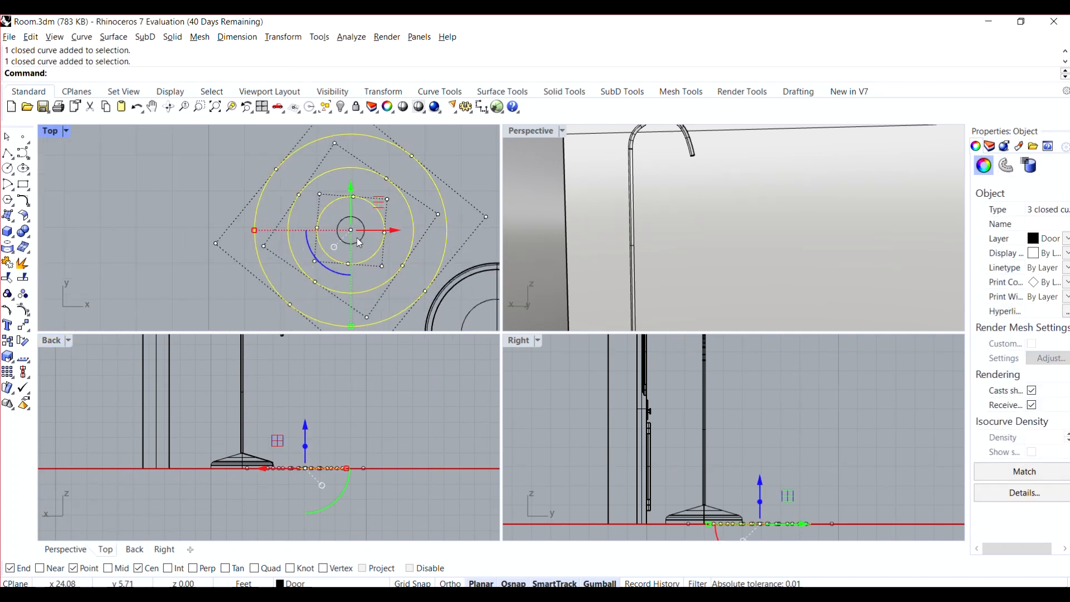
pyautogui.keyDown('shift'); pyautogui.click(358, 239); pyautogui.keyUp('shift')
pyautogui.scroll(-3, 336, 434)
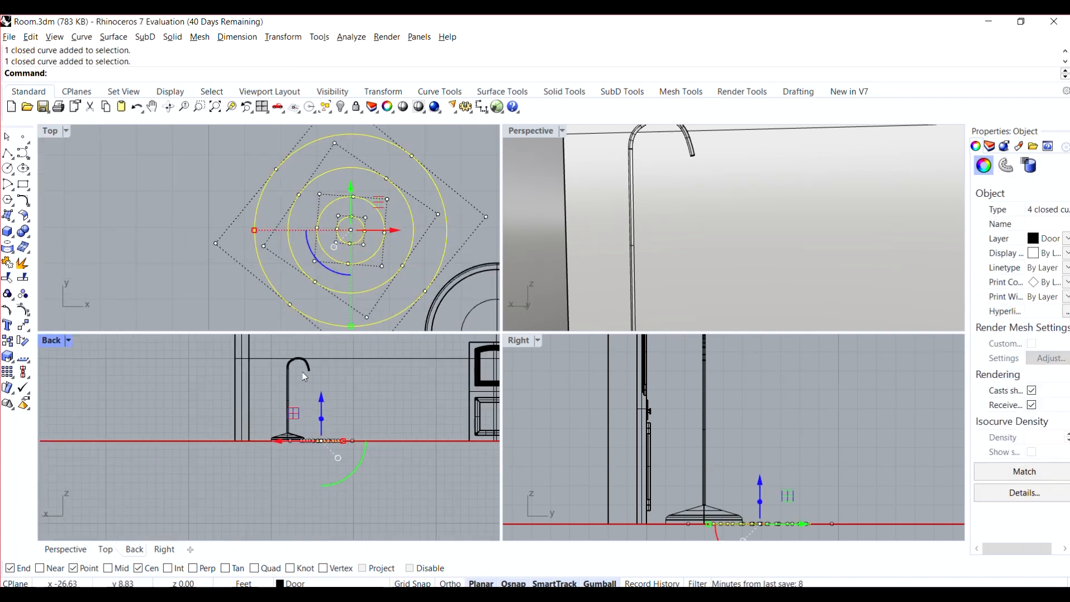
pyautogui.scroll(3, 304, 374)
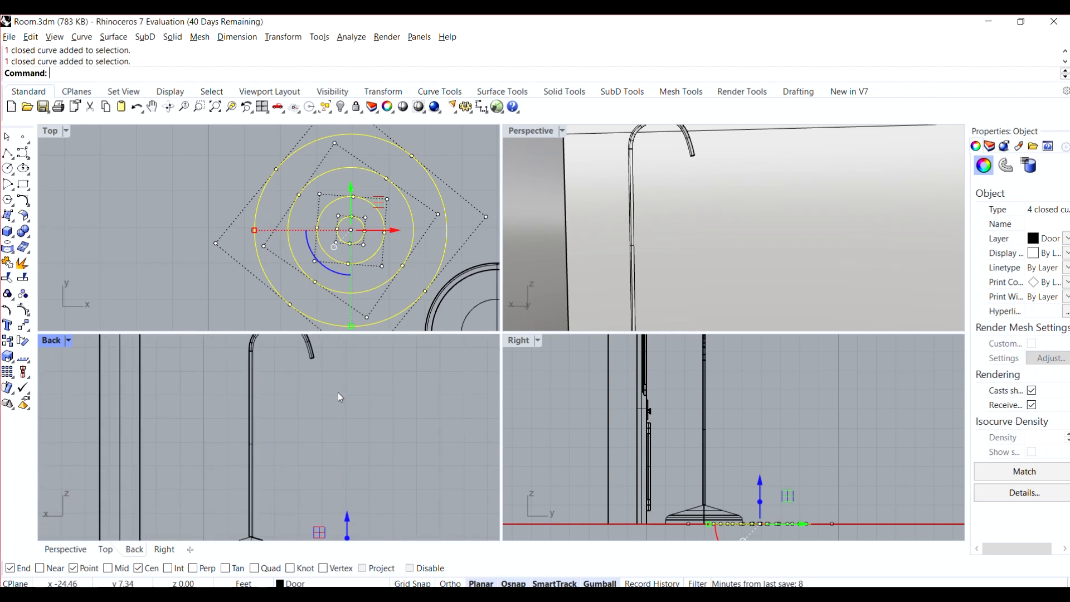
pyautogui.doubleClick(60, 343)
pyautogui.scroll(-3, 289, 381)
pyautogui.moveTo(494, 446); pyautogui.dragTo(491, 286)
# - Shift the four circles toward the stem and adjust their height to about 8.06 ft, just below the arch's free end
pyautogui.scroll(4, 479, 257)
pyautogui.moveTo(463, 330); pyautogui.dragTo(385, 313)
pyautogui.moveTo(428, 286); pyautogui.dragTo(431, 259)
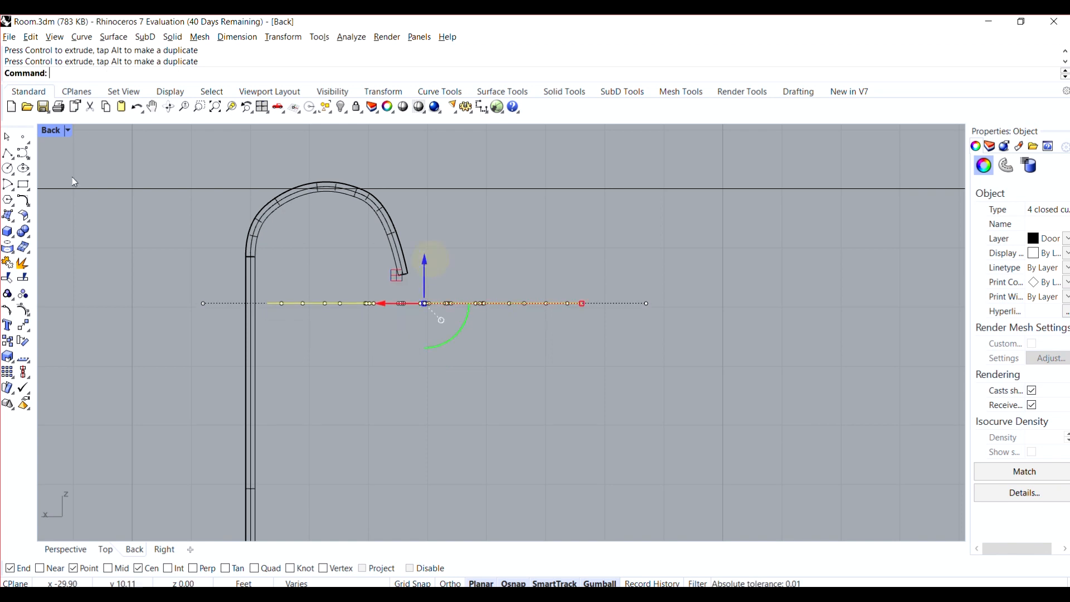
pyautogui.doubleClick(53, 131)
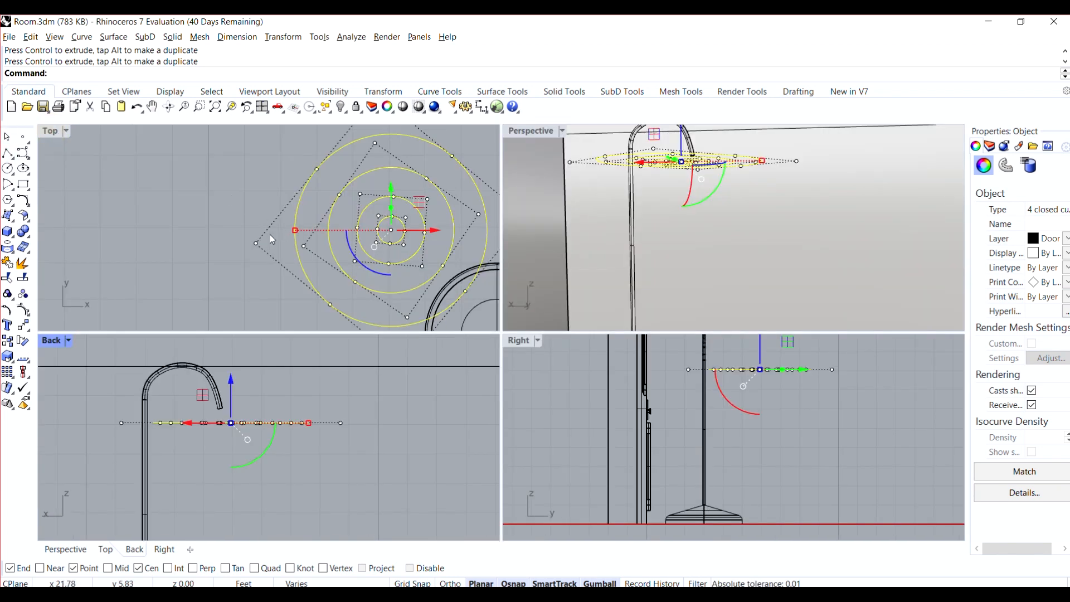
# - Try to scale the four circles from their common center in the top view, using reference points on the outermost circle
pyautogui.scroll(-3, 272, 240)
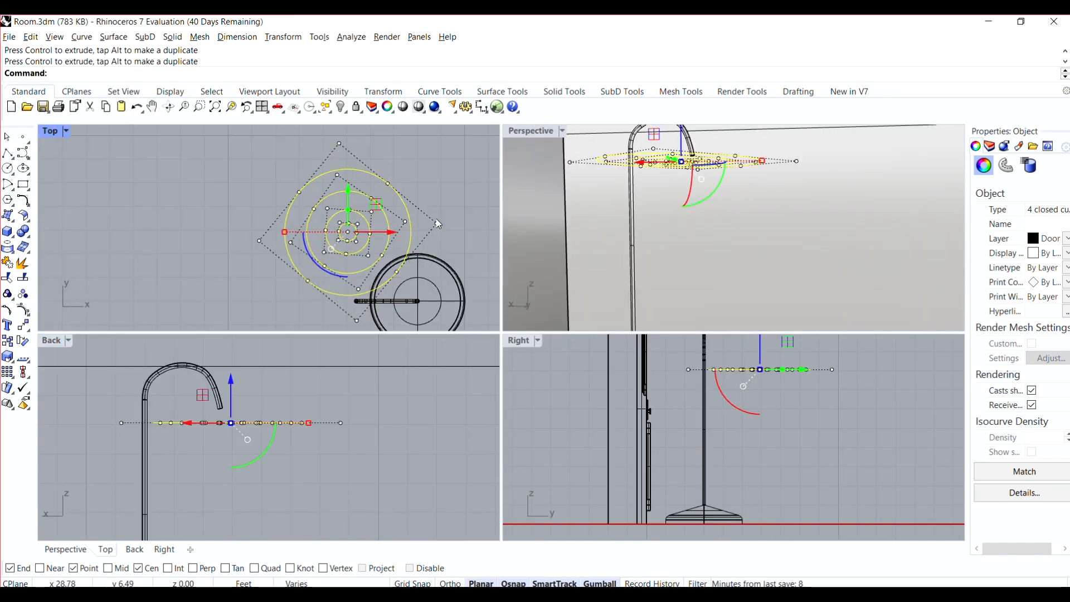
pyautogui.press('Return')
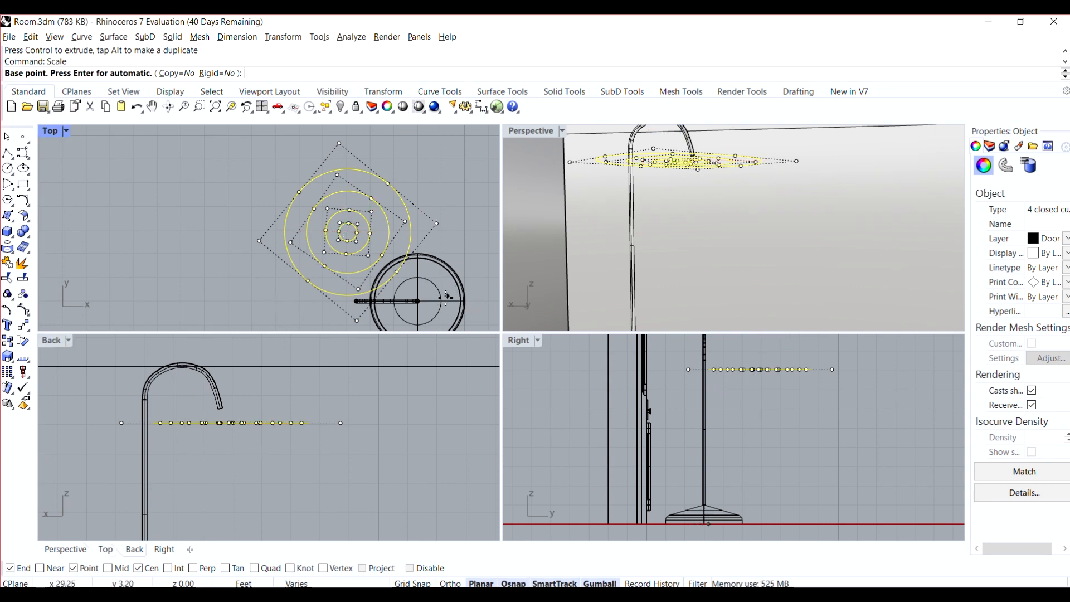
pyautogui.click(370, 224)
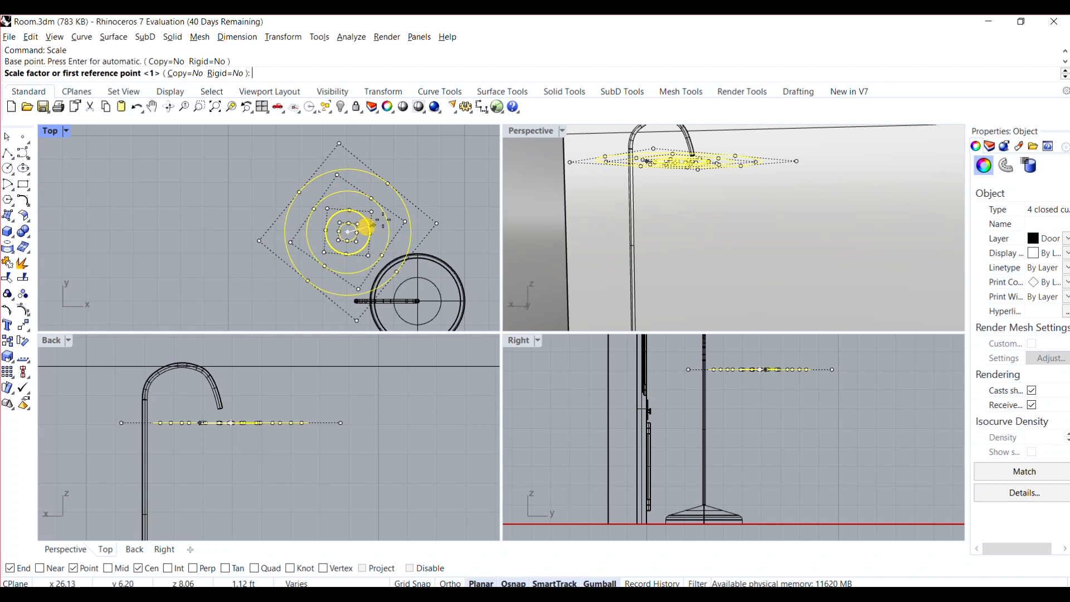
pyautogui.click(408, 221)
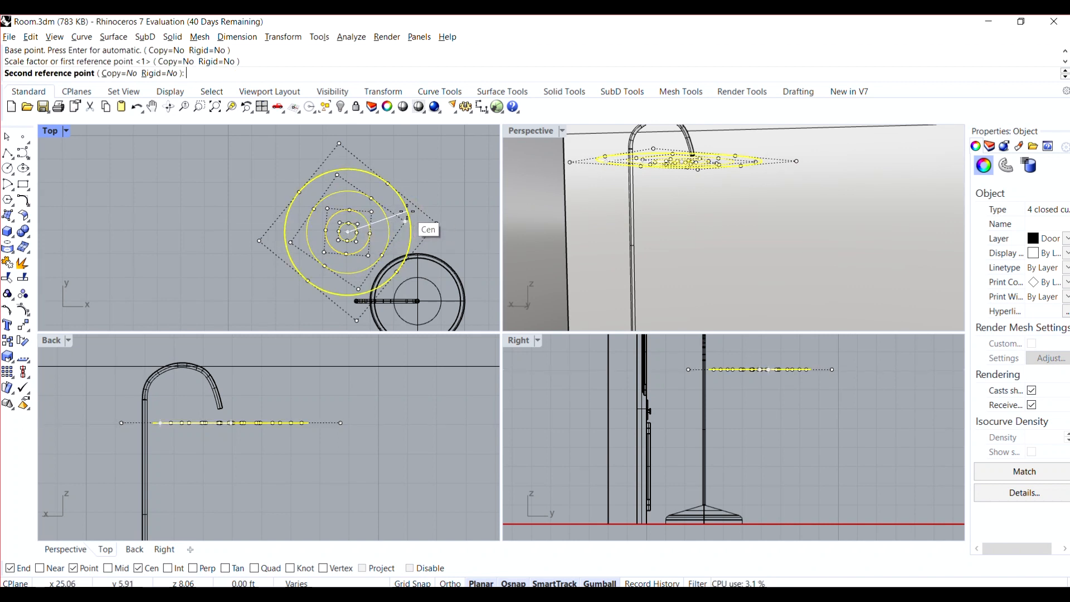
pyautogui.click(407, 220)
pyautogui.click(396, 204)
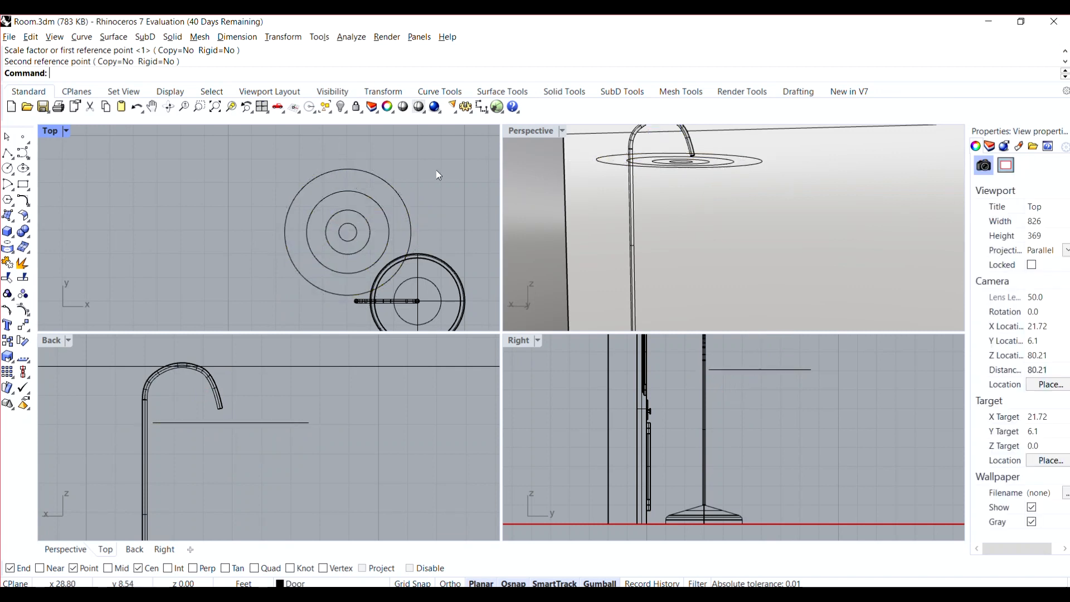
# - Delete the outermost of the four concentric circles in the top view
pyautogui.click(297, 195)
pyautogui.keyDown('shift'); pyautogui.click(319, 199); pyautogui.keyUp('shift')
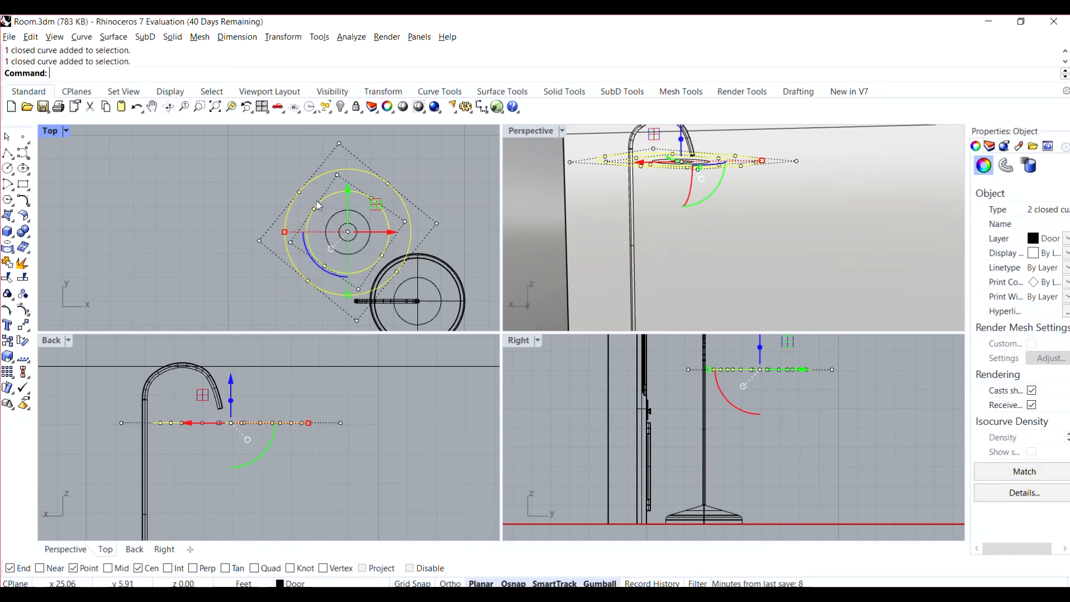
pyautogui.click(418, 173)
pyautogui.click(404, 202)
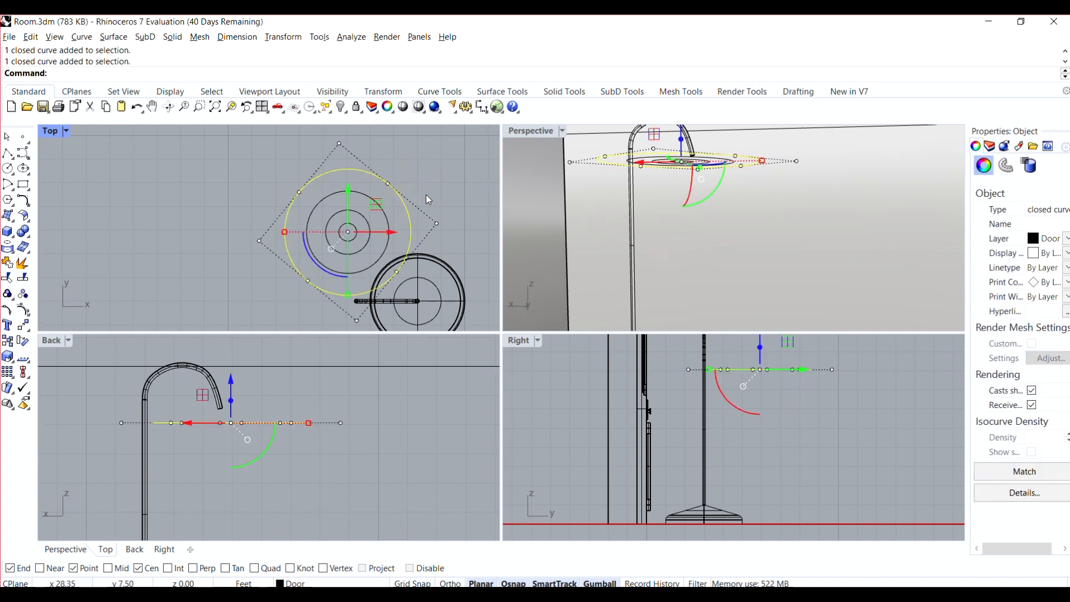
pyautogui.press('Delete')
pyautogui.scroll(3, 236, 329)
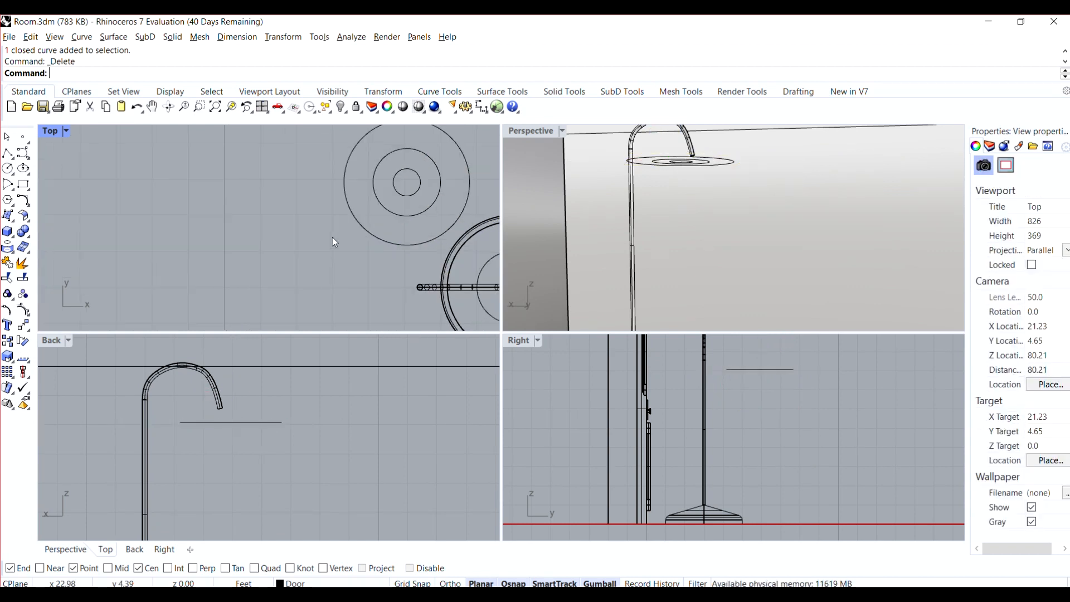
pyautogui.scroll(-4, 241, 243)
pyautogui.scroll(6, 414, 171)
pyautogui.rightClick(385, 202)
pyautogui.click(161, 187)
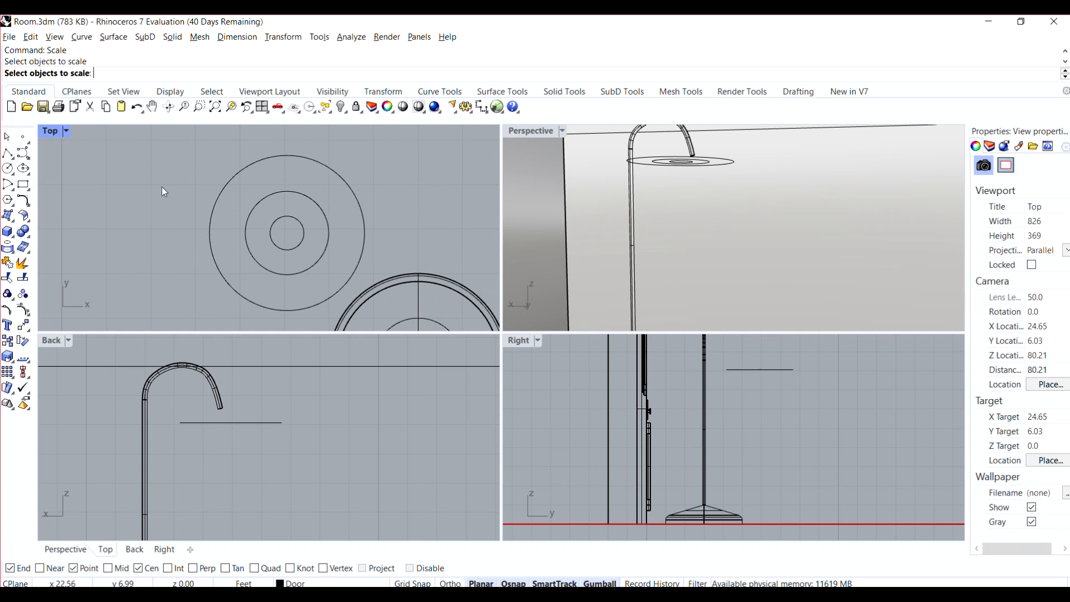
pyautogui.press('Escape')
# - Draw another circle on the common center, sized between the two largest remaining circles
pyautogui.click(8, 168)
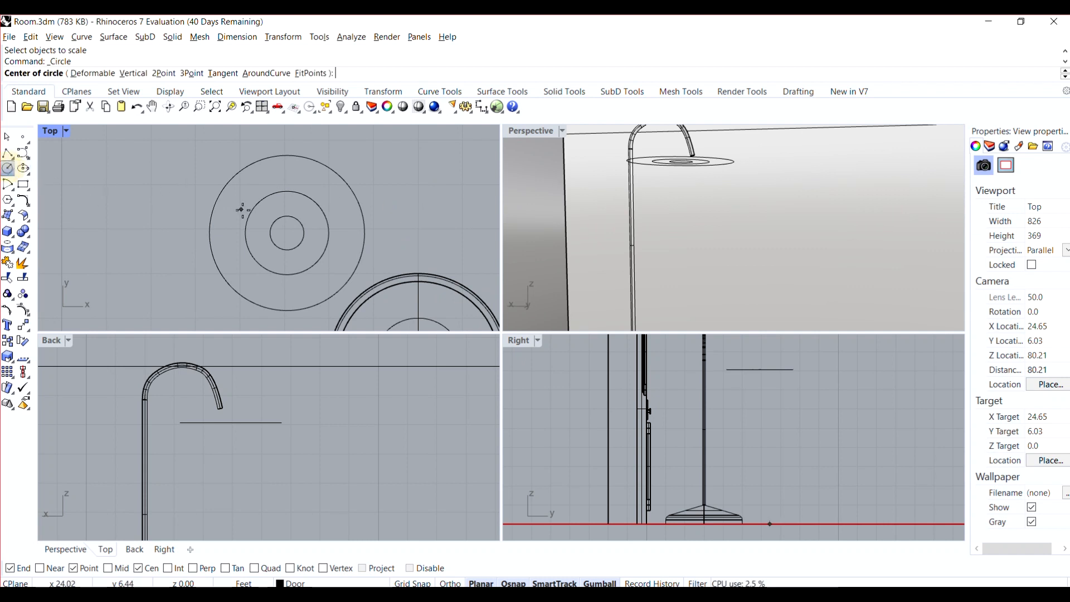
pyautogui.click(288, 231)
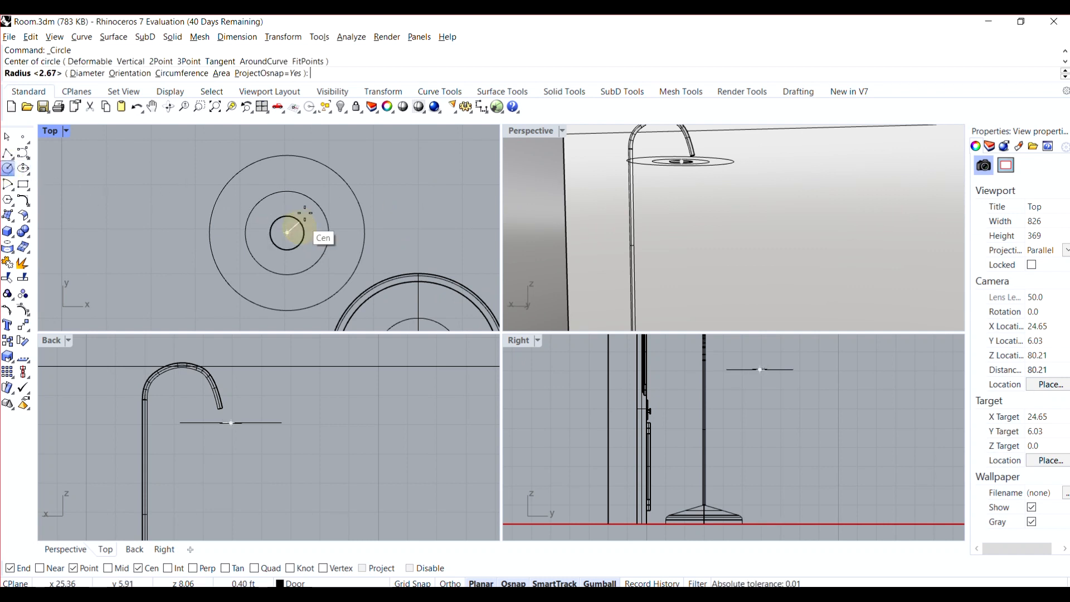
pyautogui.click(328, 190)
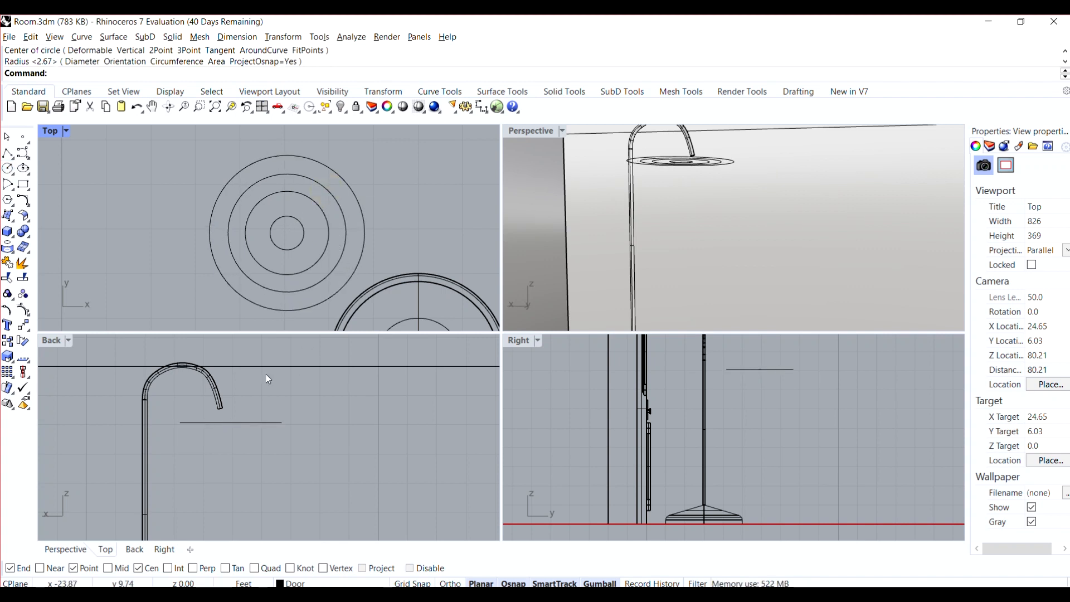
# - Select the three larger circles and lower them slightly below the smallest circle in the back view
pyautogui.click(316, 266)
pyautogui.keyDown('shift'); pyautogui.click(336, 265); pyautogui.keyUp('shift')
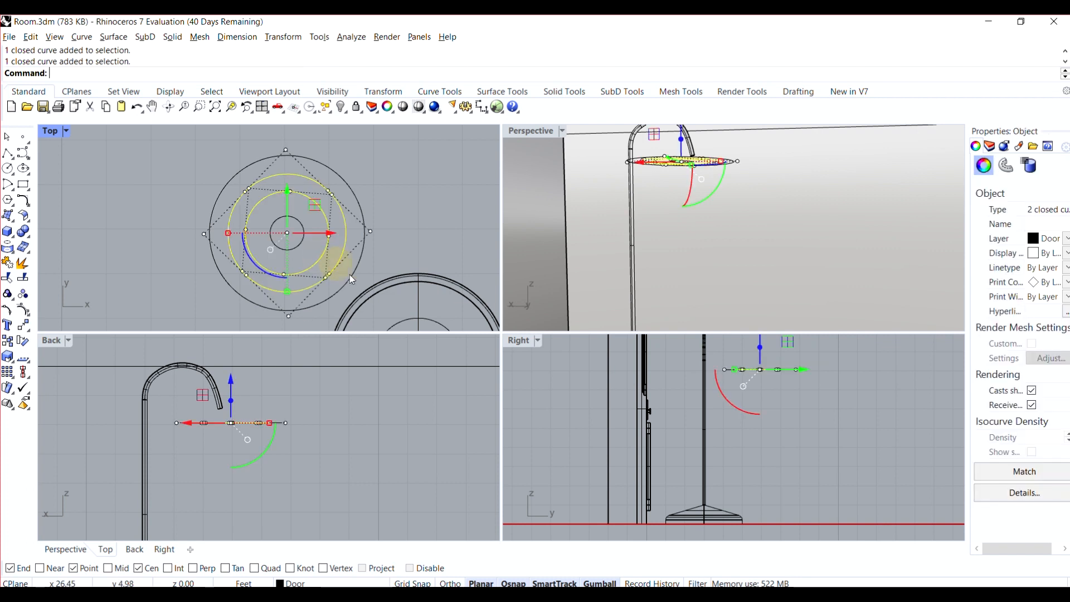
pyautogui.keyDown('shift'); pyautogui.click(353, 279); pyautogui.keyUp('shift')
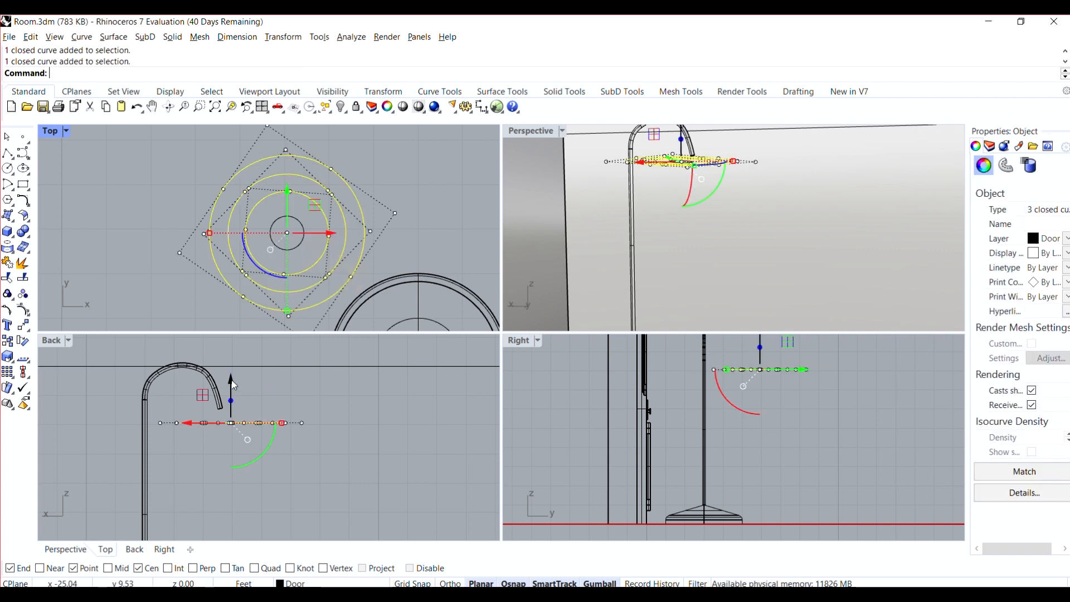
pyautogui.moveTo(233, 385); pyautogui.dragTo(233, 397)
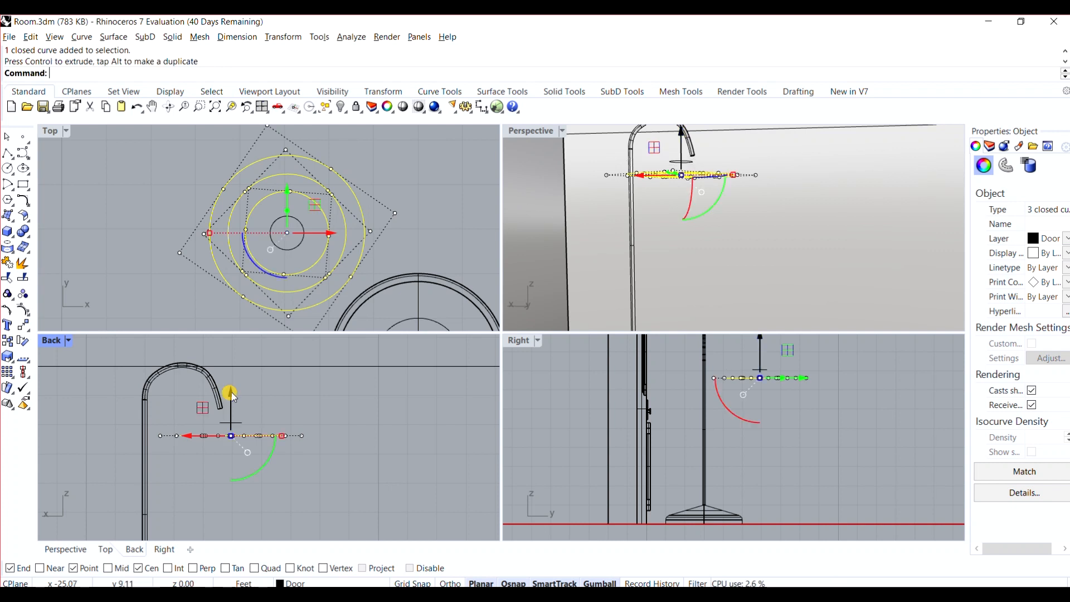
# - Select the two largest circles and lower them a little below the second-smallest circle
pyautogui.click(336, 272)
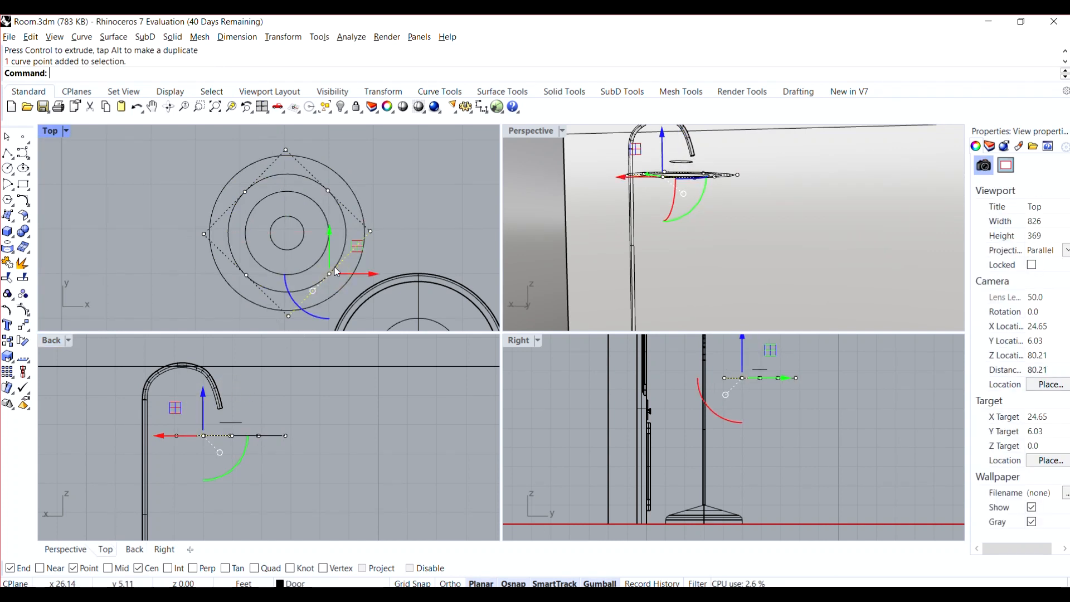
pyautogui.click(342, 255)
pyautogui.keyDown('shift'); pyautogui.click(360, 260); pyautogui.keyUp('shift')
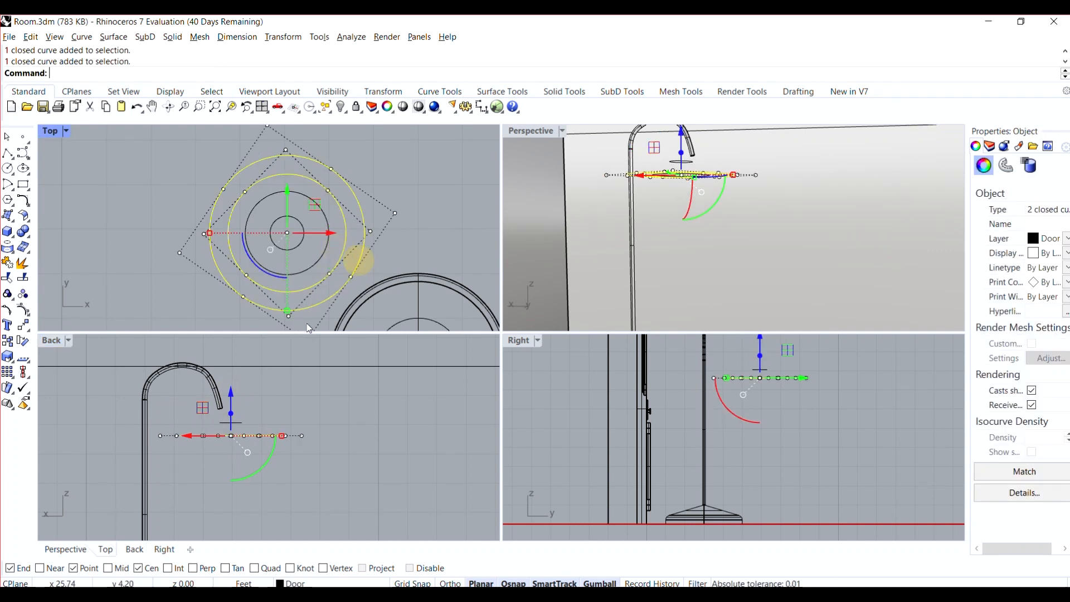
pyautogui.moveTo(232, 402); pyautogui.dragTo(233, 417)
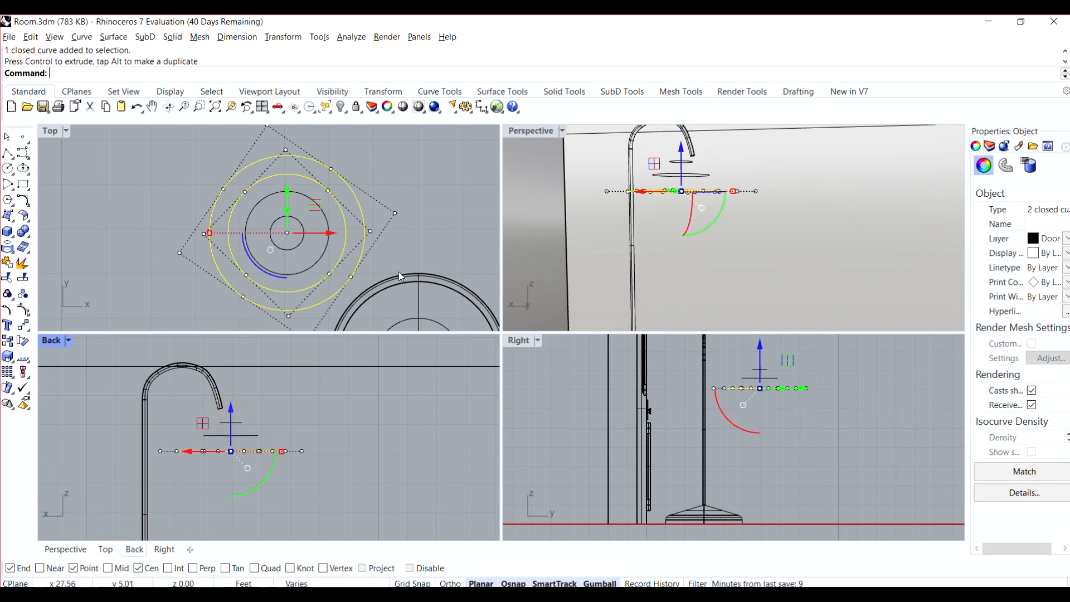
# - Select only the largest circle and lower it to form the bottom rim of the shade
pyautogui.click(397, 251)
pyautogui.click(357, 267)
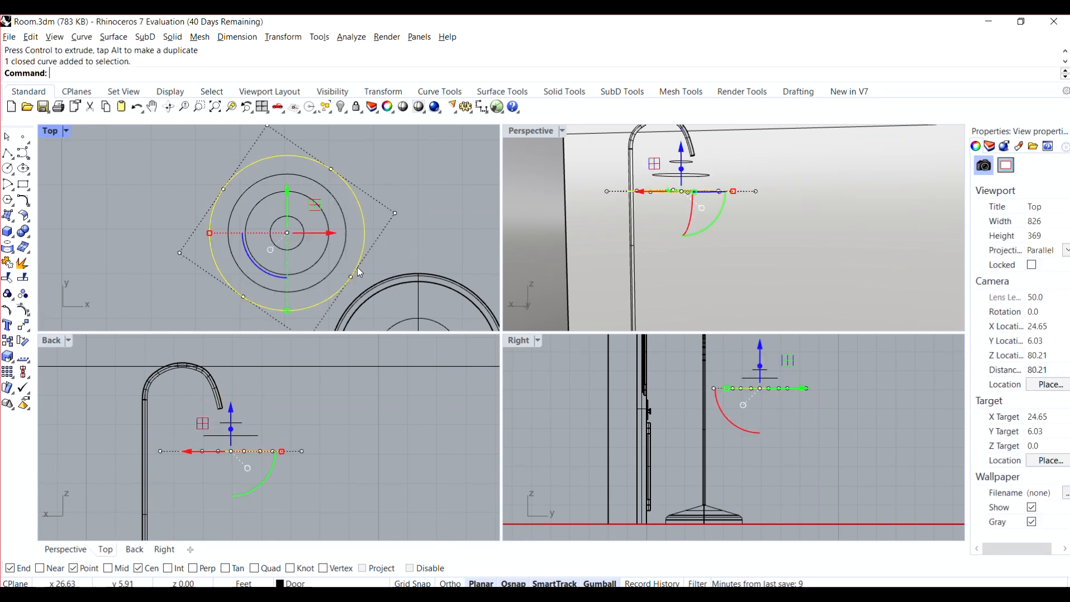
pyautogui.click(233, 413)
pyautogui.moveTo(234, 414); pyautogui.dragTo(231, 431)
# - Raise the two middle circles slightly, and bring the larger of them up close beneath the smaller one
pyautogui.click(316, 437)
pyautogui.click(256, 450)
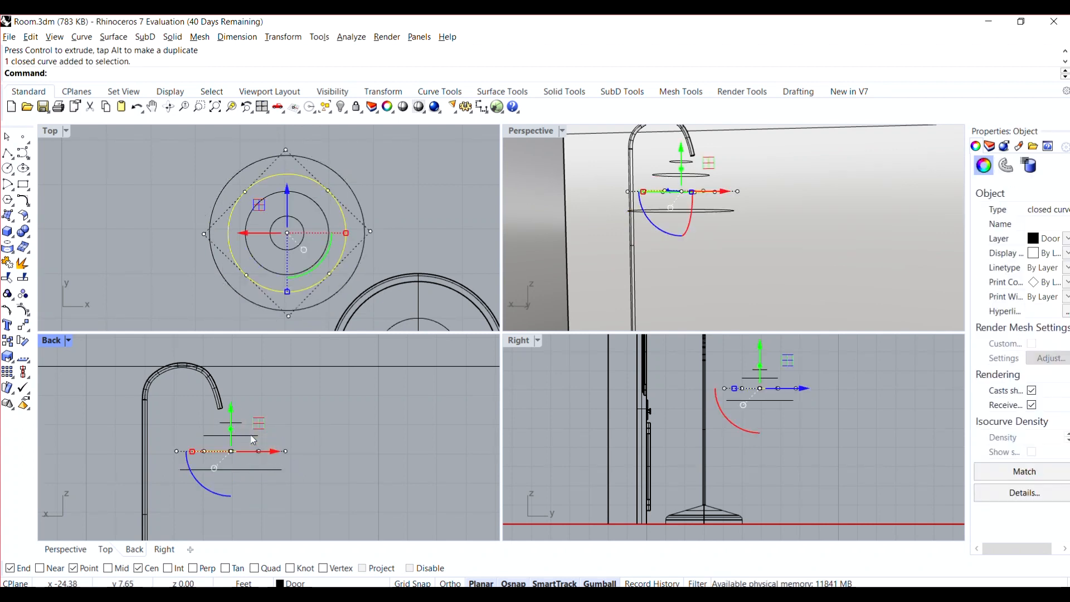
pyautogui.keyDown('shift'); pyautogui.click(251, 436); pyautogui.keyUp('shift')
pyautogui.moveTo(232, 400); pyautogui.dragTo(233, 397)
pyautogui.click(276, 434)
pyautogui.click(259, 447)
pyautogui.click(312, 408)
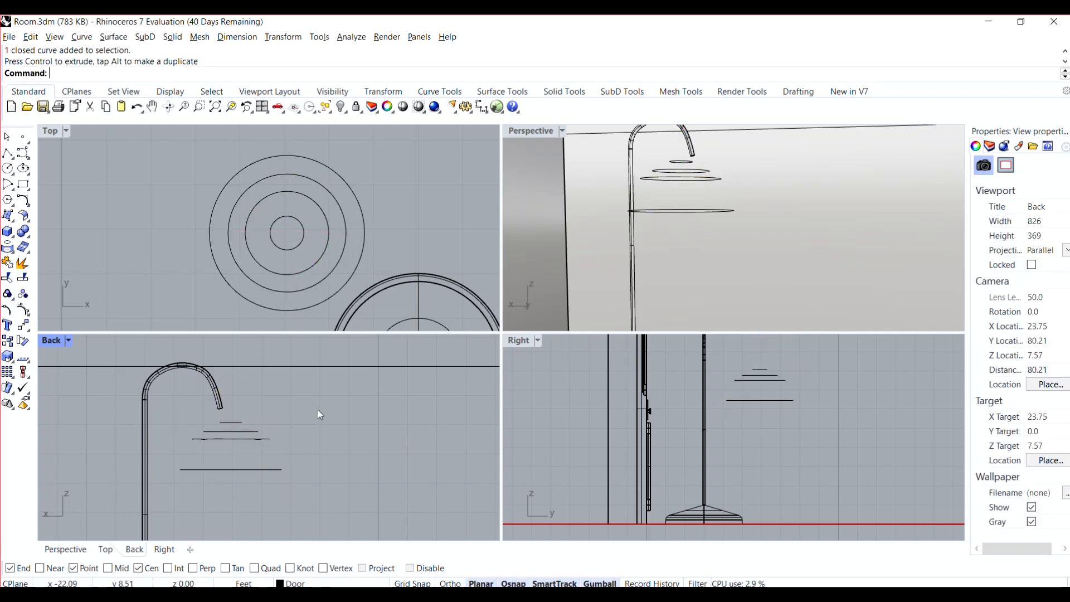
# - Raise the largest circle slightly in the back view to shorten the shade
pyautogui.click(269, 471)
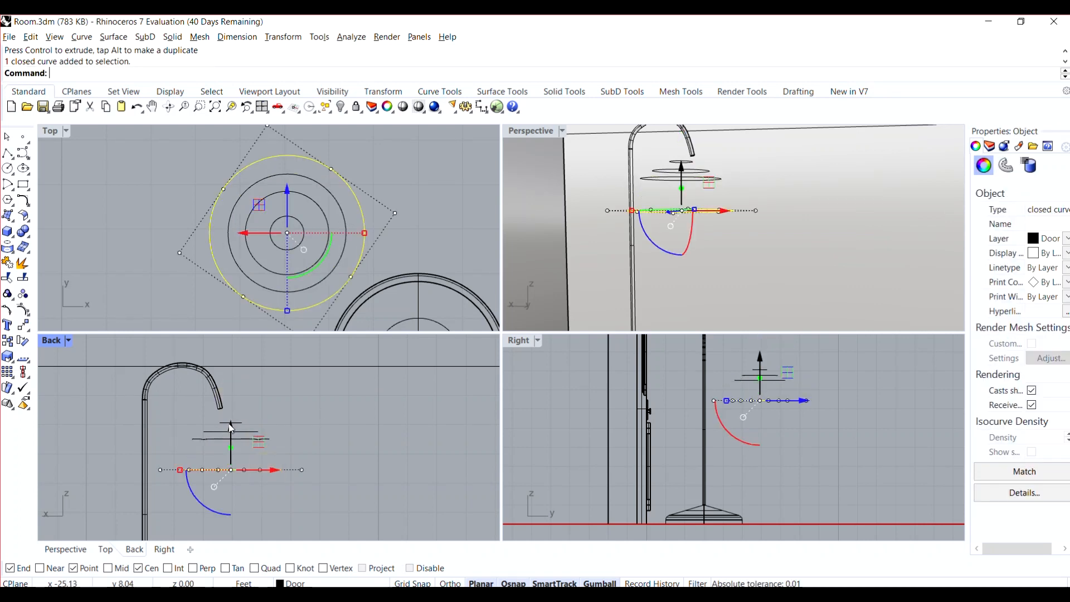
pyautogui.moveTo(231, 427); pyautogui.dragTo(231, 422)
pyautogui.click(305, 430)
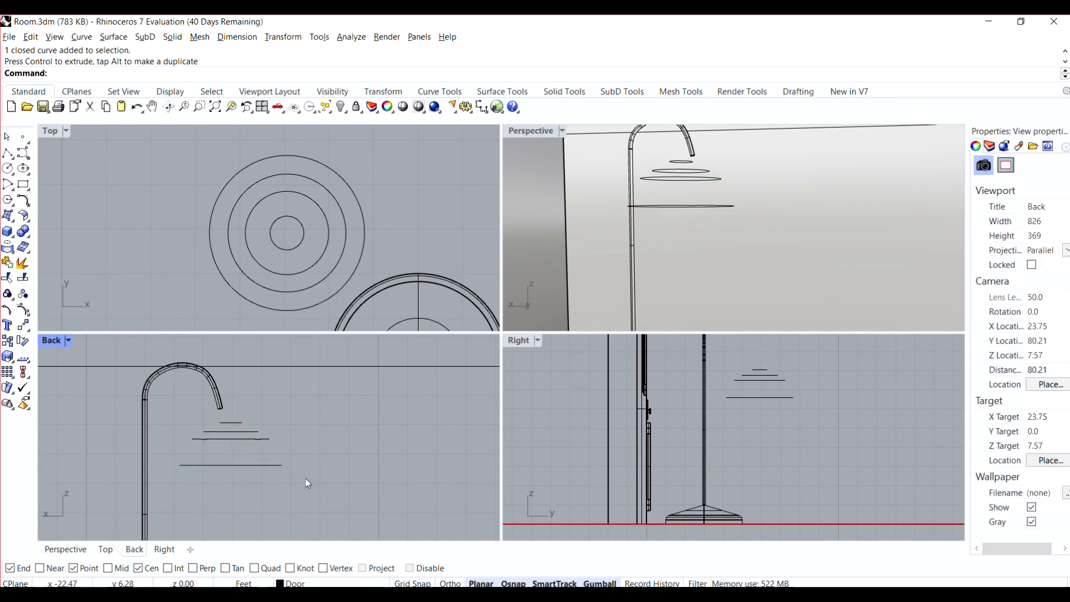
# - Loft all four circles into the lamp shade, using the Normal style with Closed loft enabled
pyautogui.moveTo(304, 482); pyautogui.dragTo(175, 417)
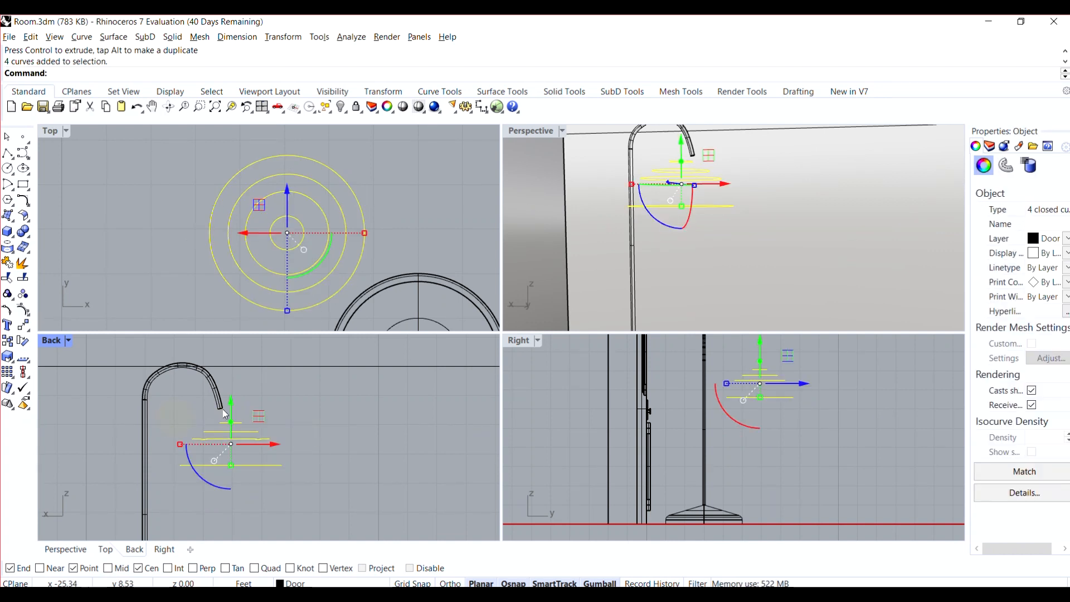
pyautogui.write('Loft')
pyautogui.press('Return')
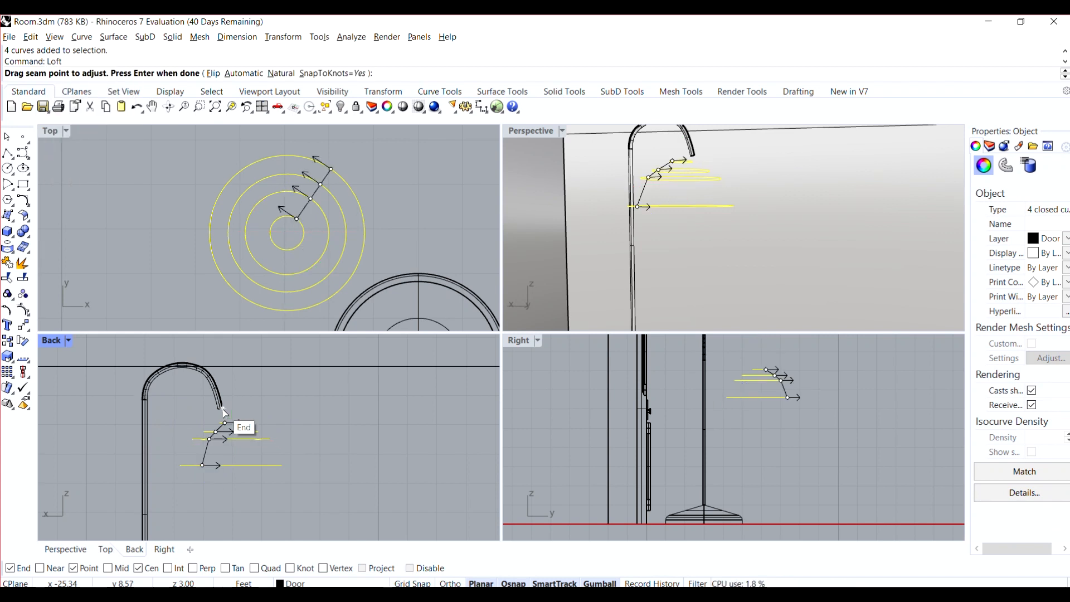
pyautogui.press('Return')
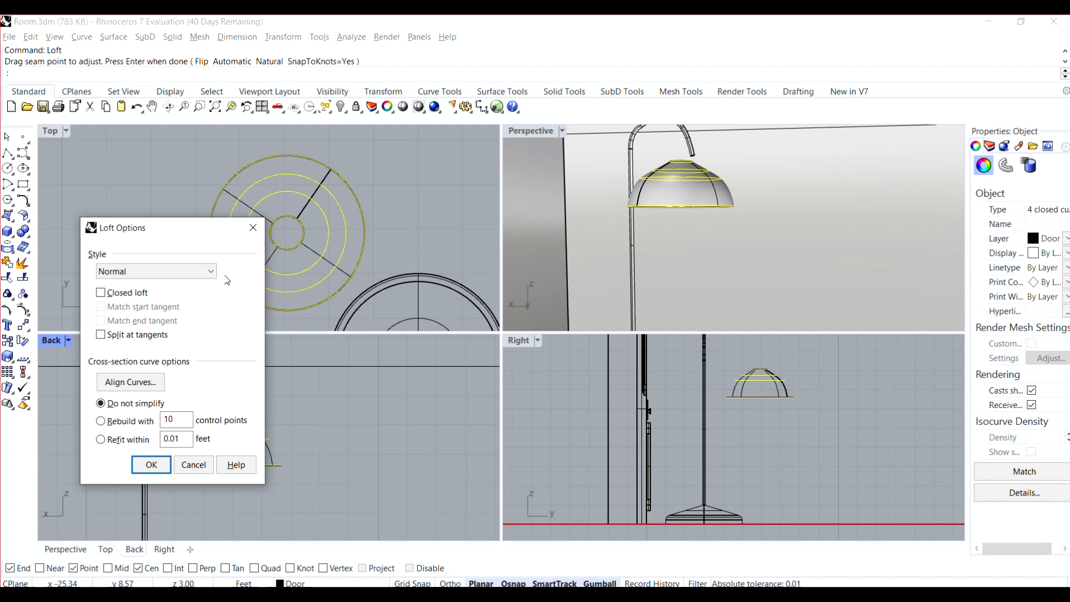
pyautogui.moveTo(165, 233); pyautogui.dragTo(86, 181)
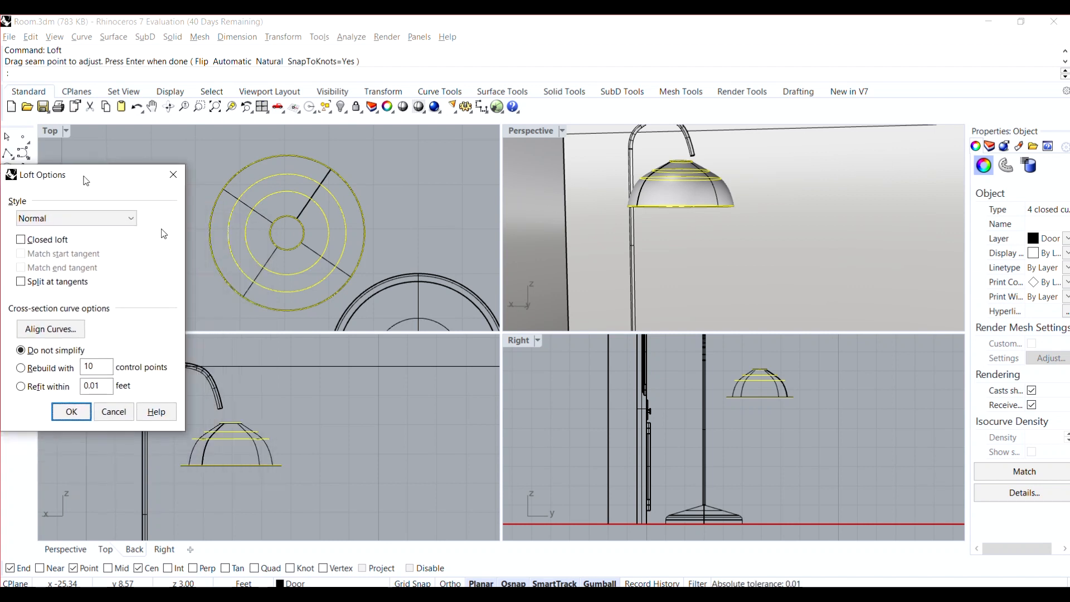
pyautogui.click(55, 241)
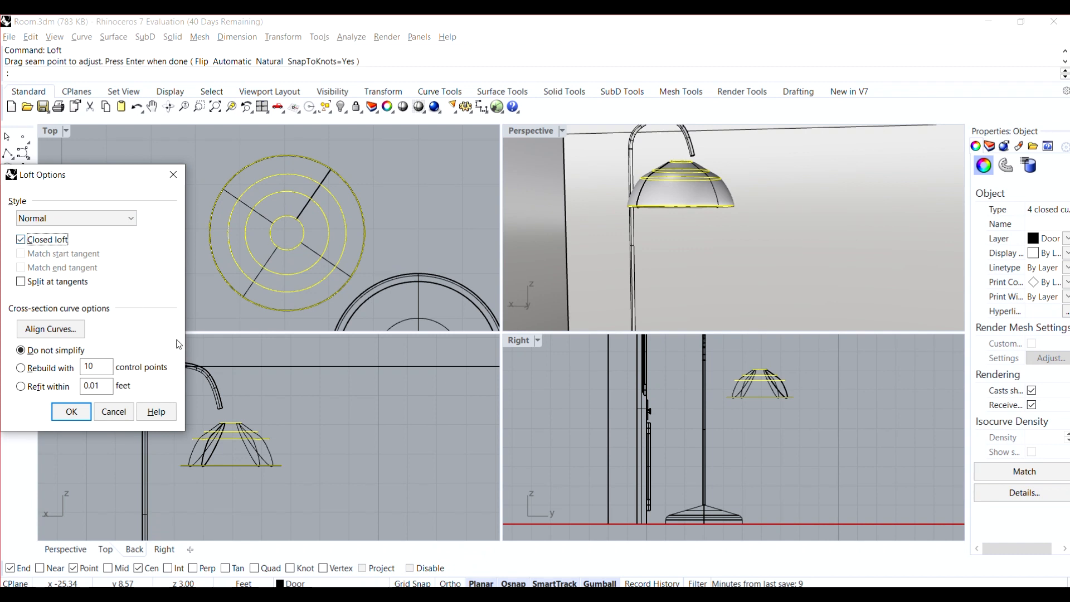
pyautogui.click(72, 412)
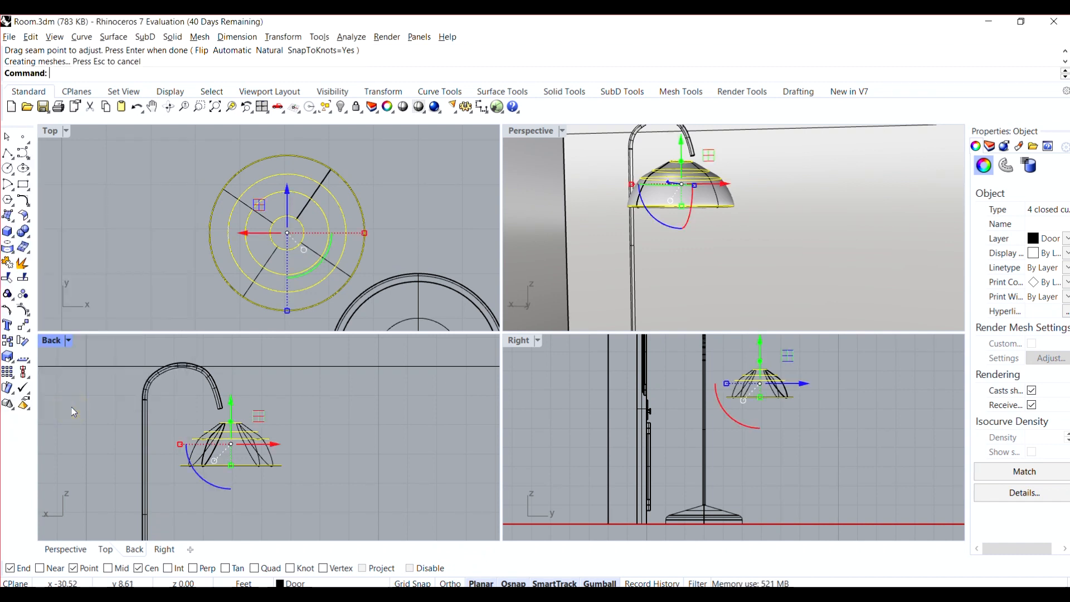
# - Select the lofted shade surface and hide it, leaving its profile circles in place
pyautogui.moveTo(603, 253); pyautogui.dragTo(761, 261, button='right')
pyautogui.click(706, 267)
pyautogui.click(695, 226)
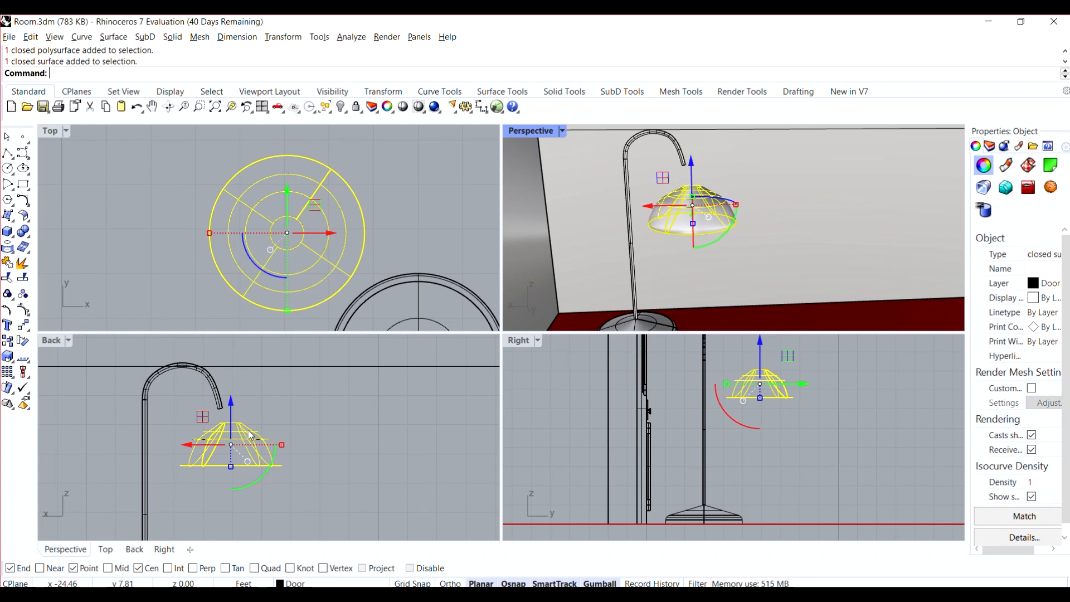
pyautogui.press('Return')
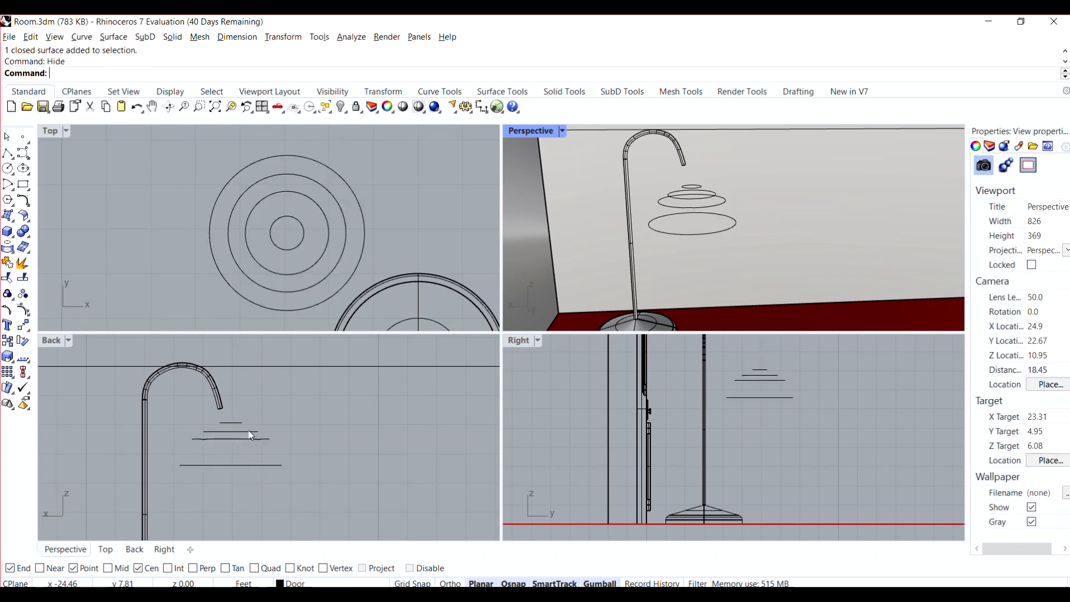
# - Move the four profile circles to the Crvs layer and show the hidden shade again
pyautogui.moveTo(306, 483); pyautogui.dragTo(173, 420)
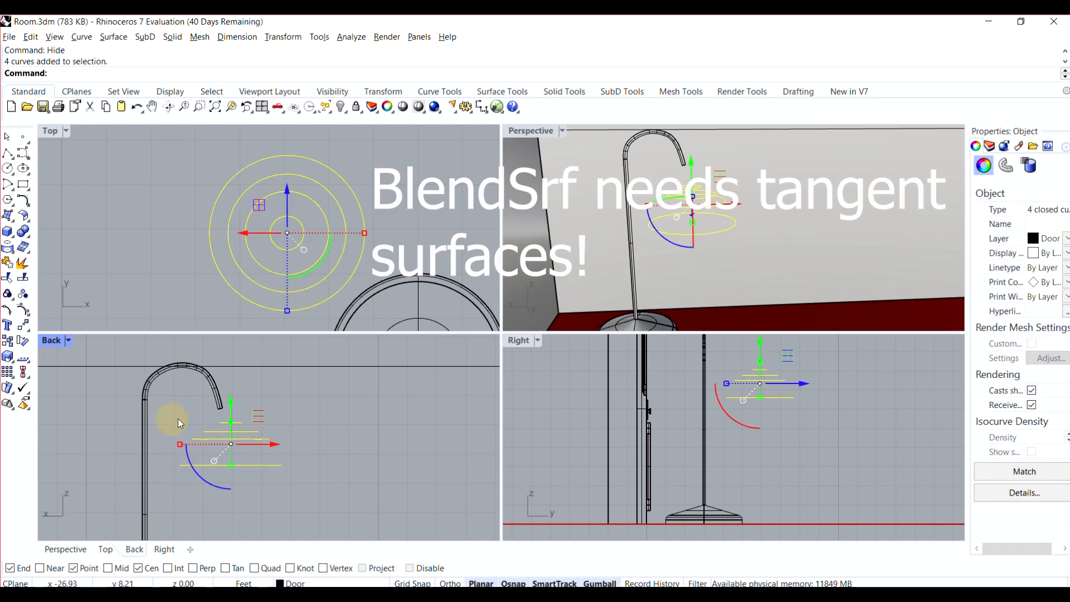
pyautogui.click(312, 583)
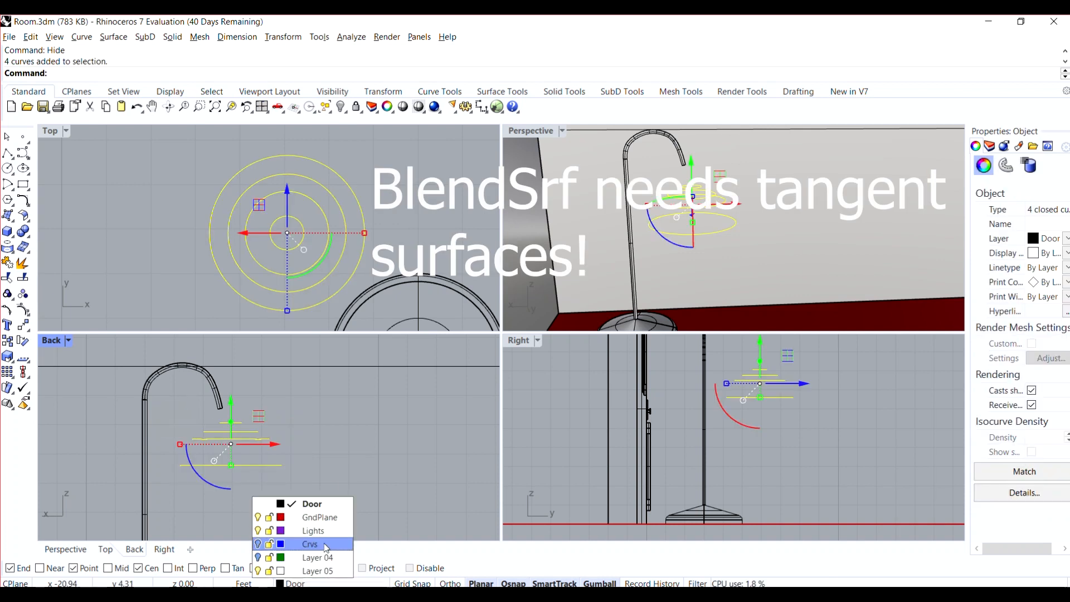
pyautogui.click(327, 545)
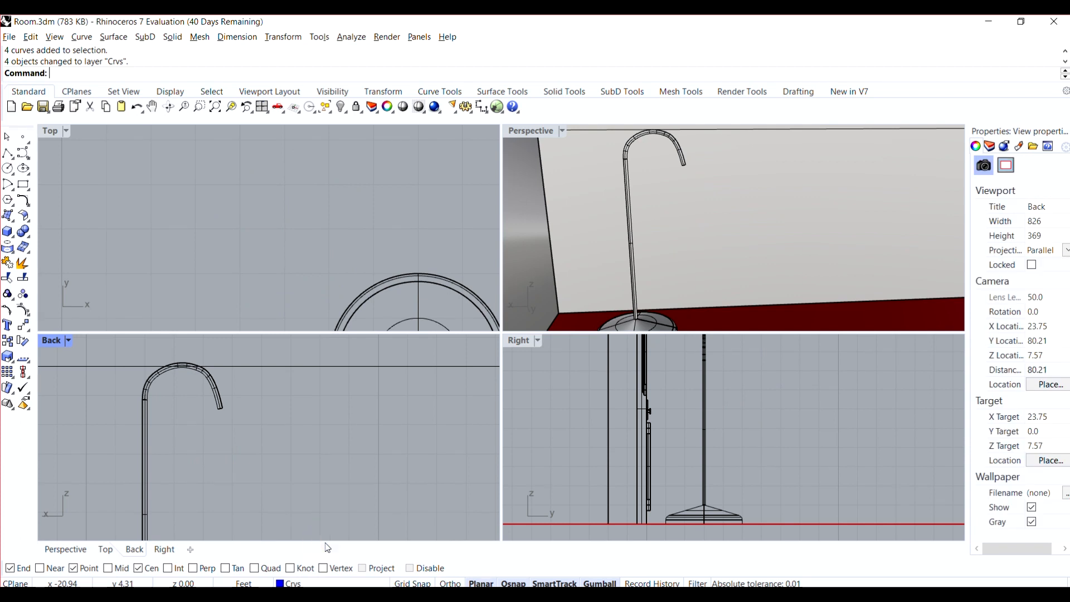
pyautogui.press('Return')
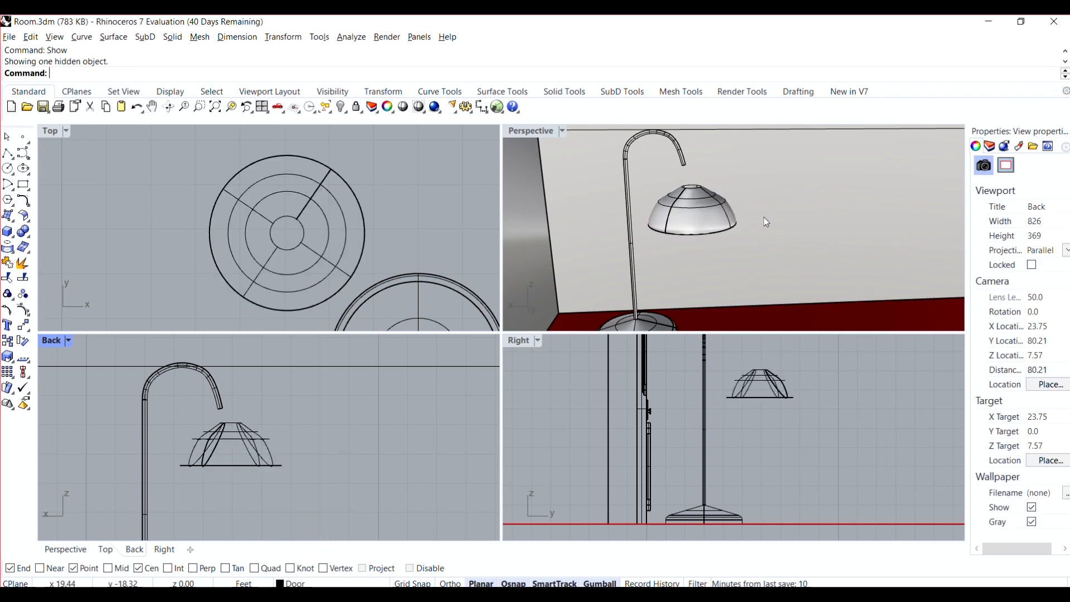
# - Move the shade toward the stem in the back view, and align its center with the stem's line in the top view
pyautogui.click(657, 216)
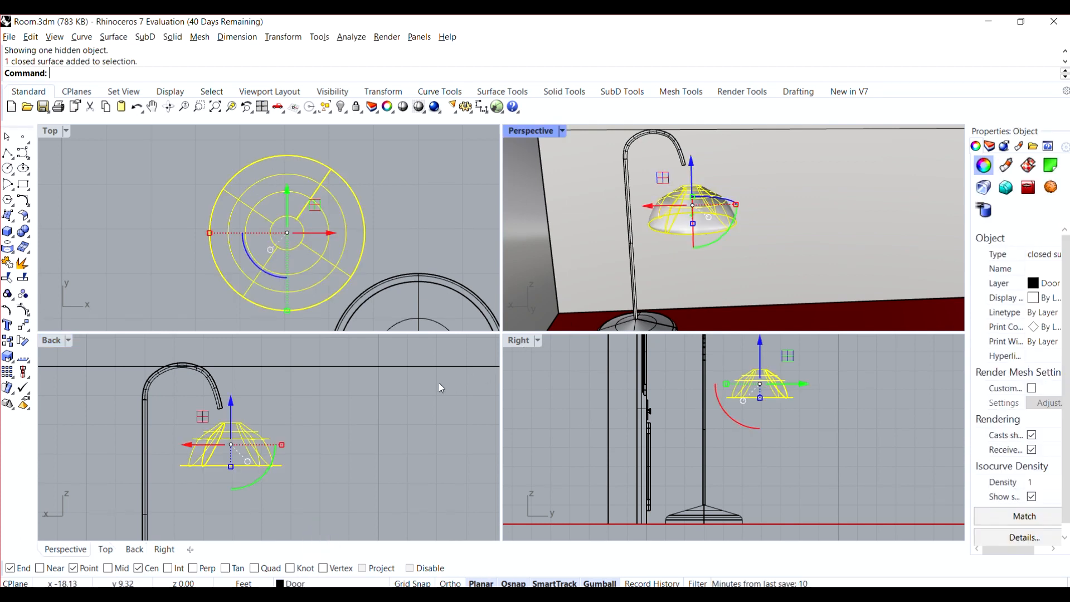
pyautogui.scroll(-4, 719, 449)
pyautogui.scroll(6, 750, 364)
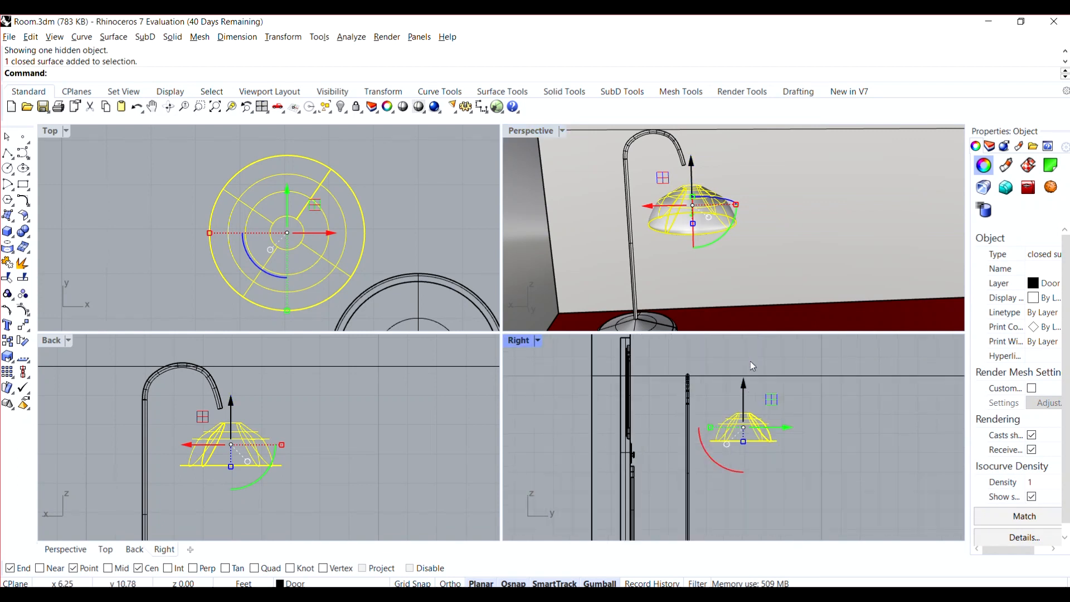
pyautogui.scroll(-8, 328, 262)
pyautogui.moveTo(328, 262); pyautogui.dragTo(284, 214, button='right')
pyautogui.scroll(6, 288, 250)
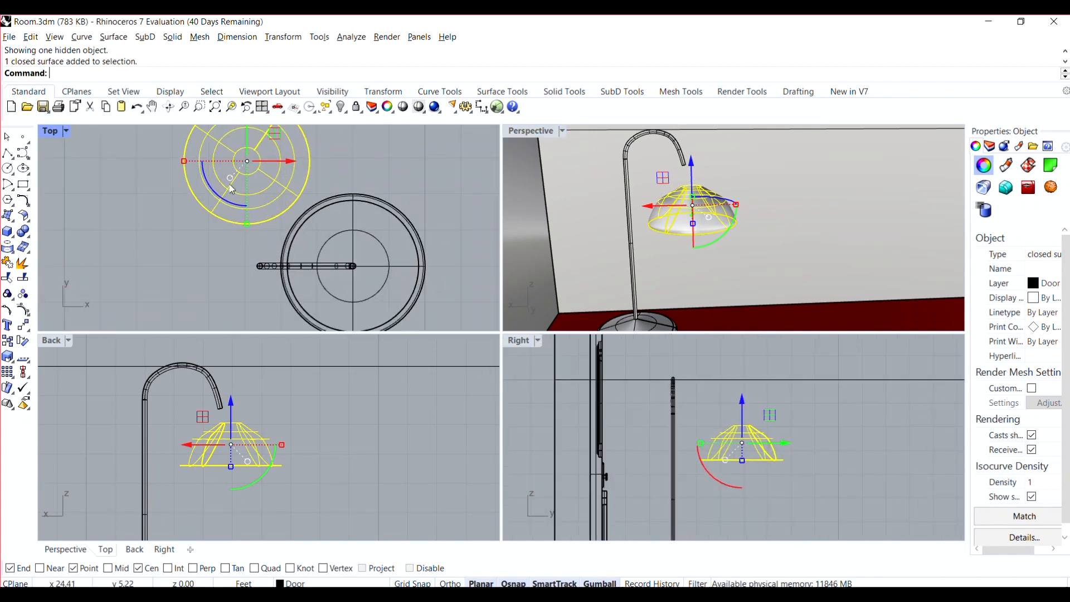
pyautogui.click(189, 447)
pyautogui.moveTo(188, 447); pyautogui.dragTo(169, 446)
pyautogui.scroll(-2, 212, 218)
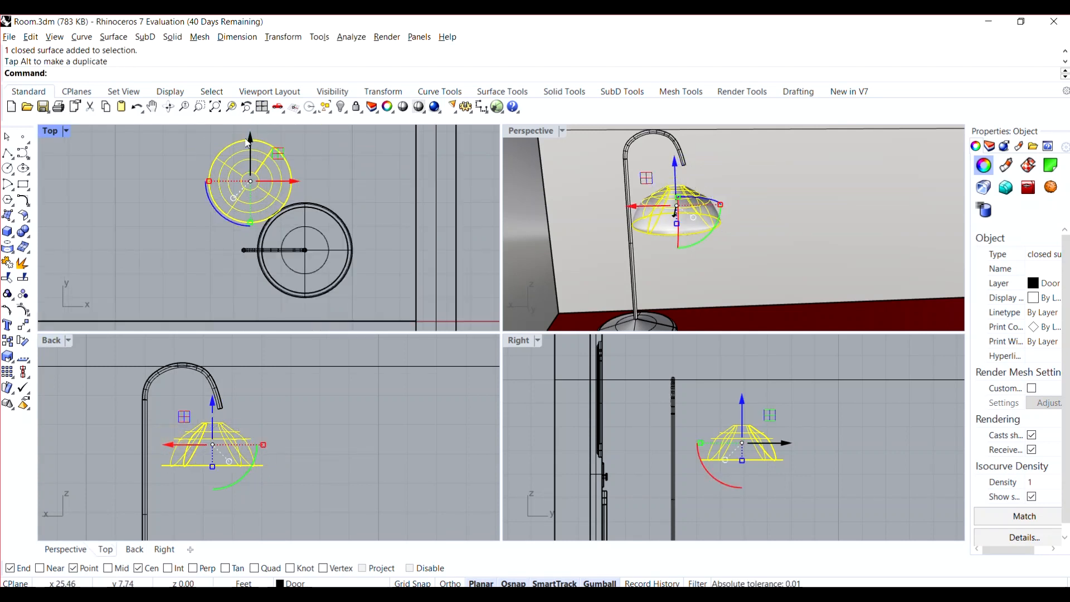
pyautogui.moveTo(252, 141); pyautogui.dragTo(243, 210)
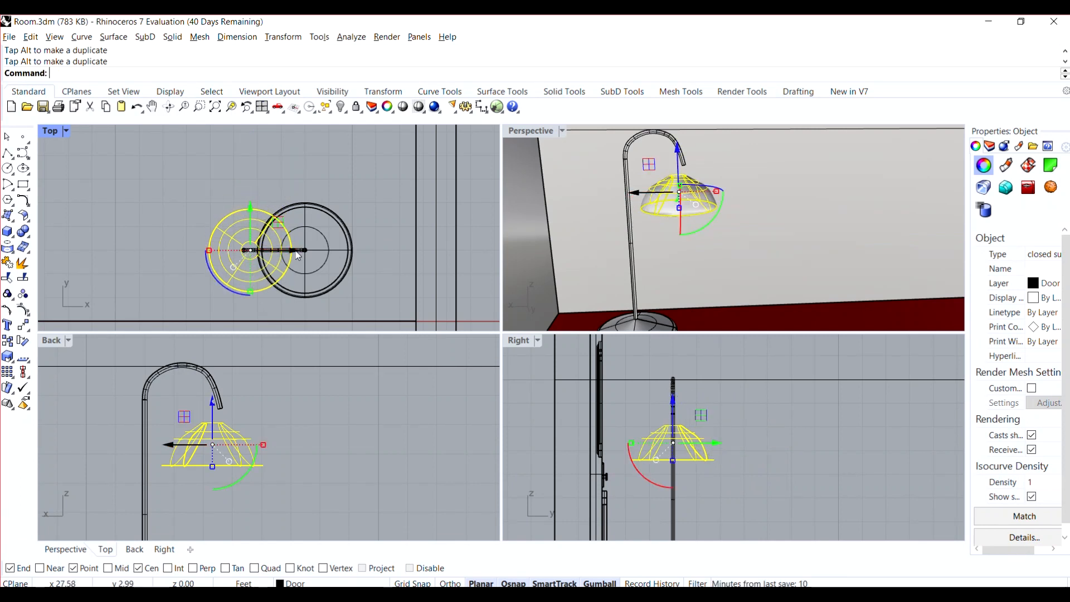
# - Center the shade under the stem's open end in the top view and raise it slightly in the back view
pyautogui.moveTo(297, 251); pyautogui.dragTo(289, 251)
pyautogui.scroll(6, 212, 420)
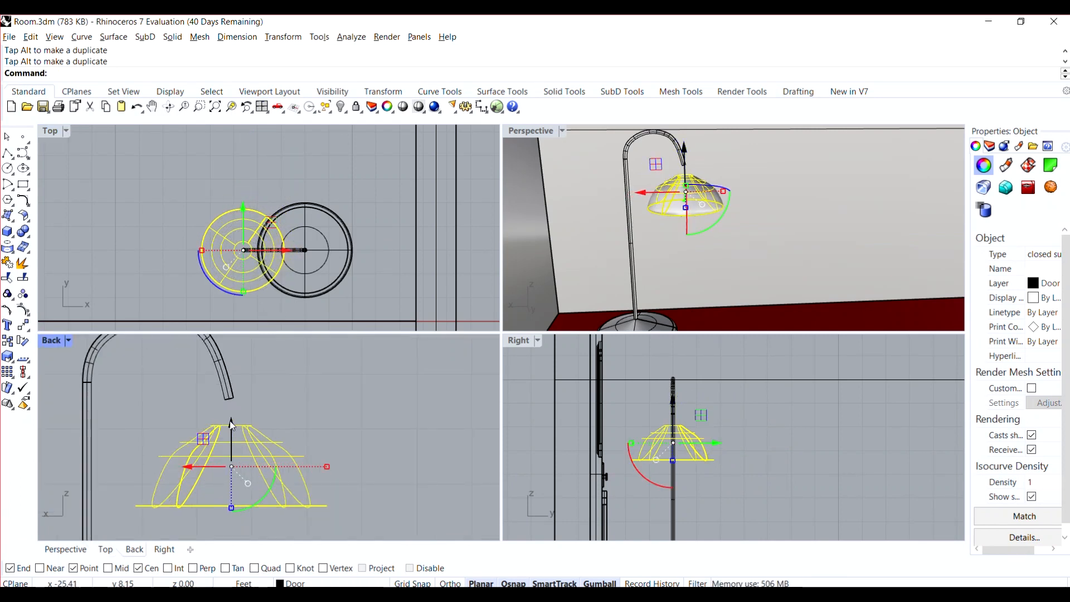
pyautogui.moveTo(232, 426); pyautogui.dragTo(232, 419)
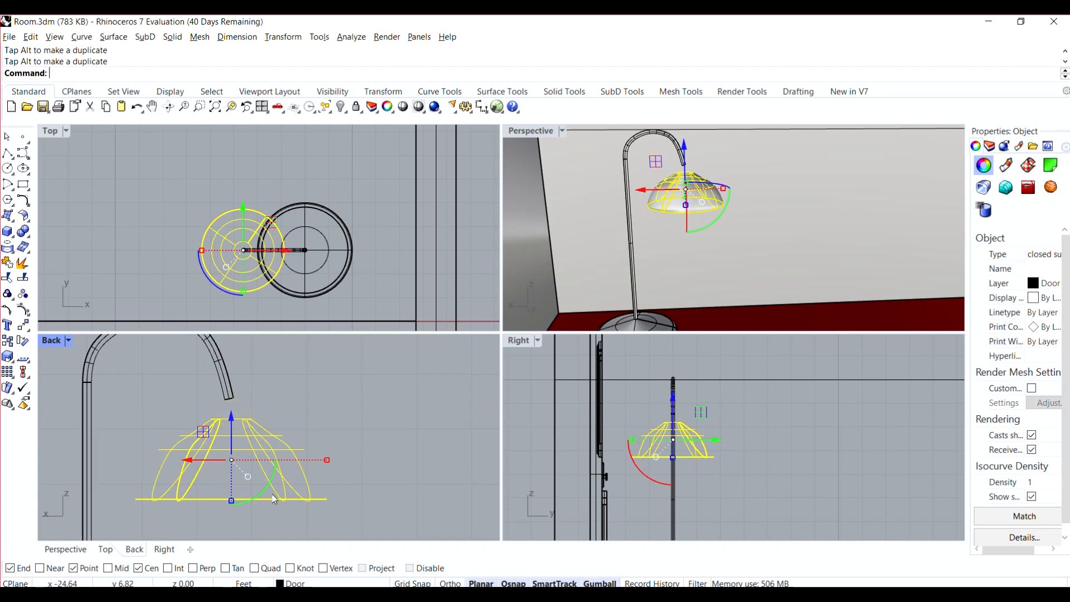
# - Tilt the shade in the back view to match the stem's end angle and shift it sideways beneath that end
pyautogui.moveTo(274, 499); pyautogui.dragTo(268, 496)
pyautogui.moveTo(272, 491); pyautogui.dragTo(273, 490)
pyautogui.moveTo(198, 466); pyautogui.dragTo(208, 465)
pyautogui.click(369, 388)
# - Examine the gap and alignment between the stem's open end and the tilted shade in the perspective view
pyautogui.moveTo(278, 411); pyautogui.dragTo(289, 438, button='right')
pyautogui.scroll(-6, 693, 166)
pyautogui.scroll(9, 692, 149)
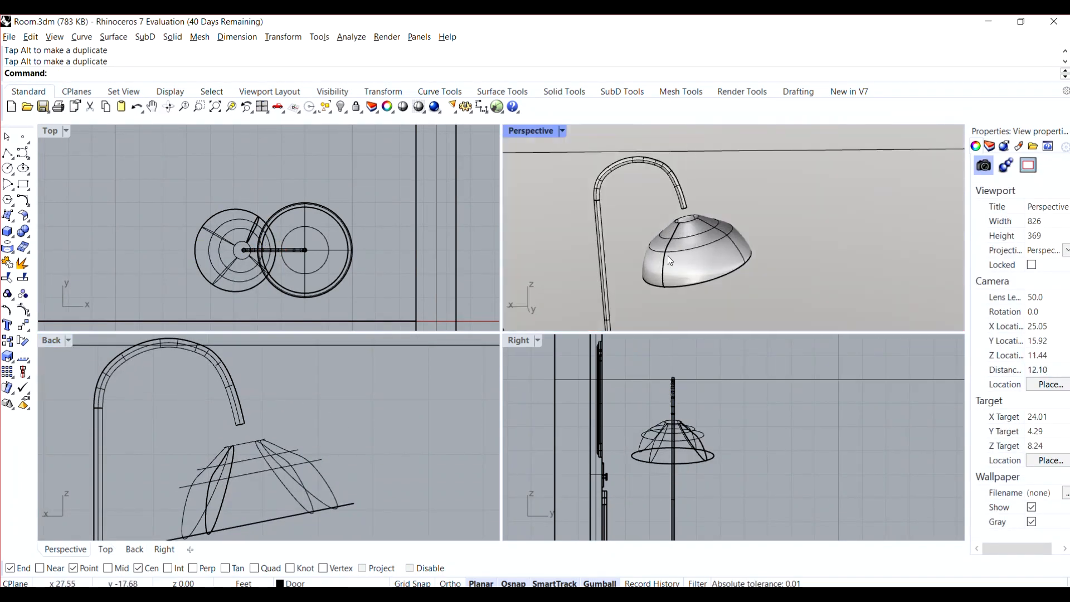
pyautogui.moveTo(671, 260); pyautogui.dragTo(652, 212, button='right')
pyautogui.scroll(6, 668, 210)
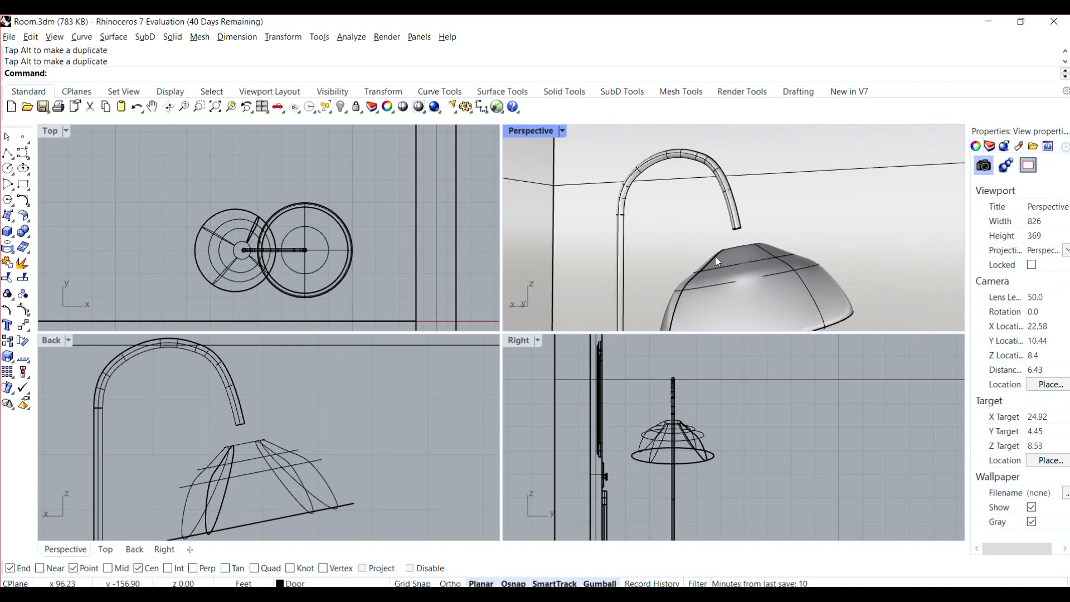
pyautogui.click(733, 209)
pyautogui.click(736, 215)
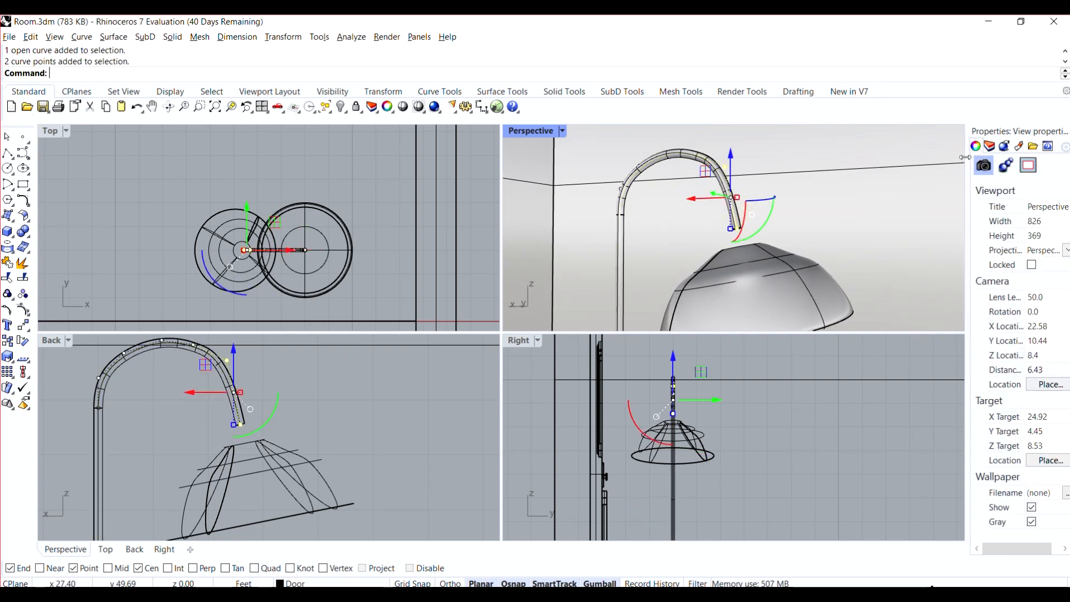
pyautogui.click(622, 244)
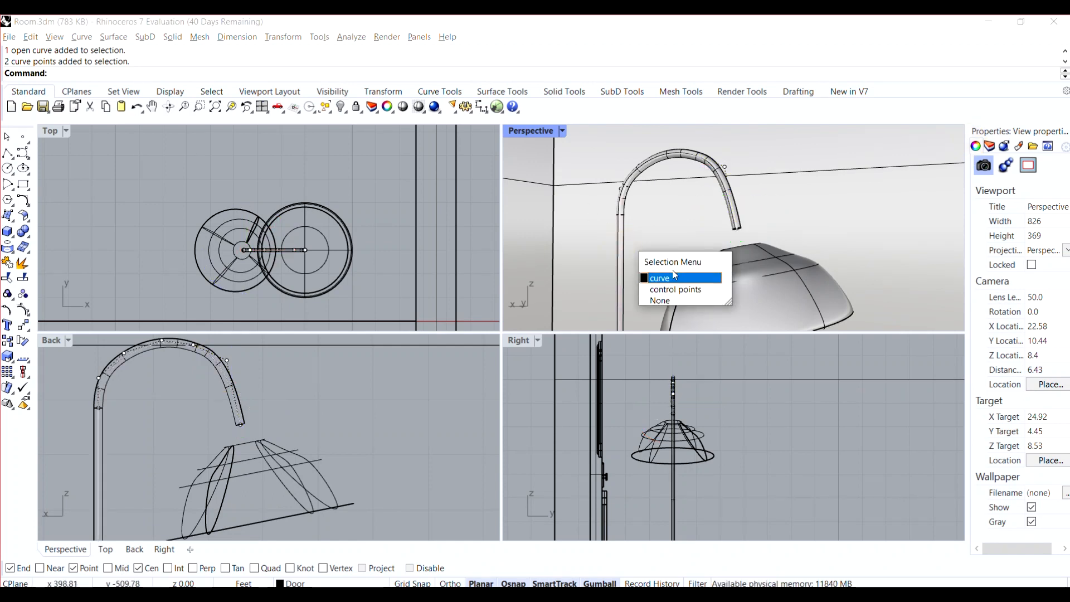
pyautogui.click(608, 230)
pyautogui.press('Escape')
pyautogui.press('Escape')
pyautogui.scroll(8, 620, 241)
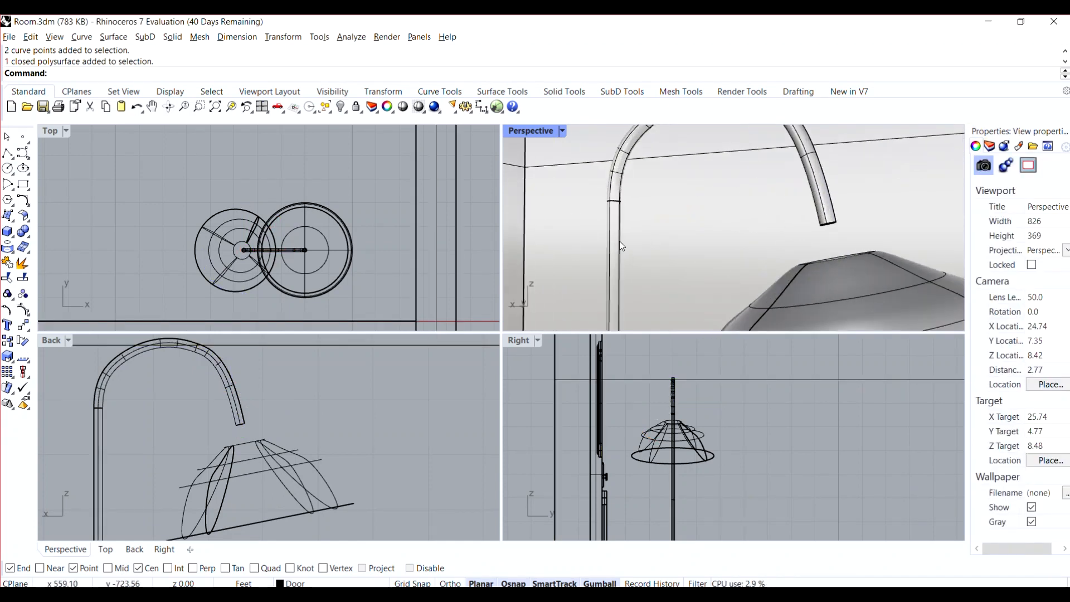
pyautogui.scroll(3, 617, 245)
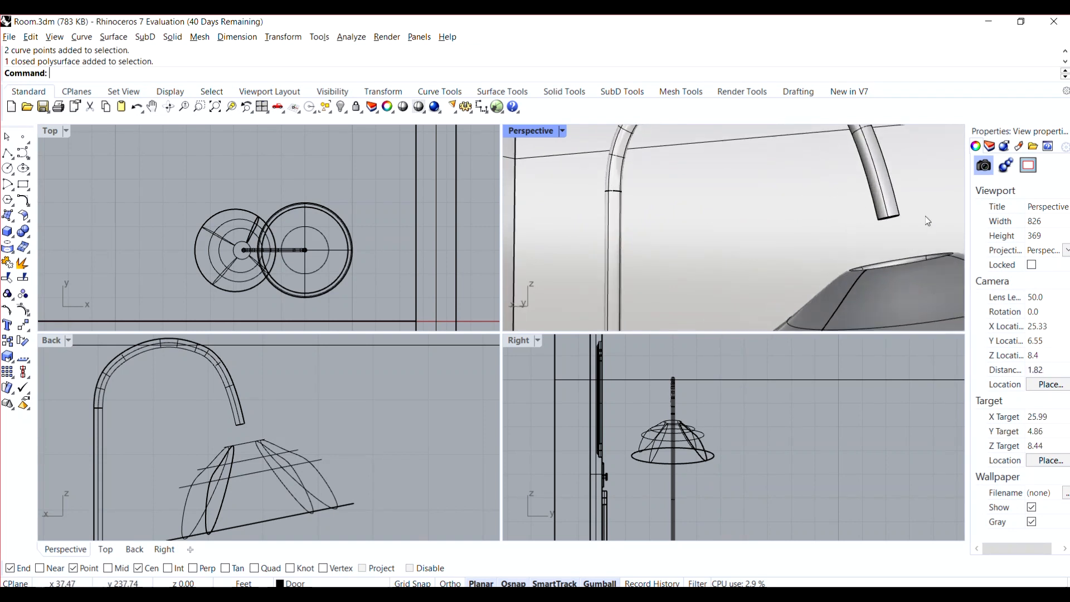
# - Widen the object properties area and maximize the Perspective view around the stem's end and the shade
pyautogui.click(895, 210)
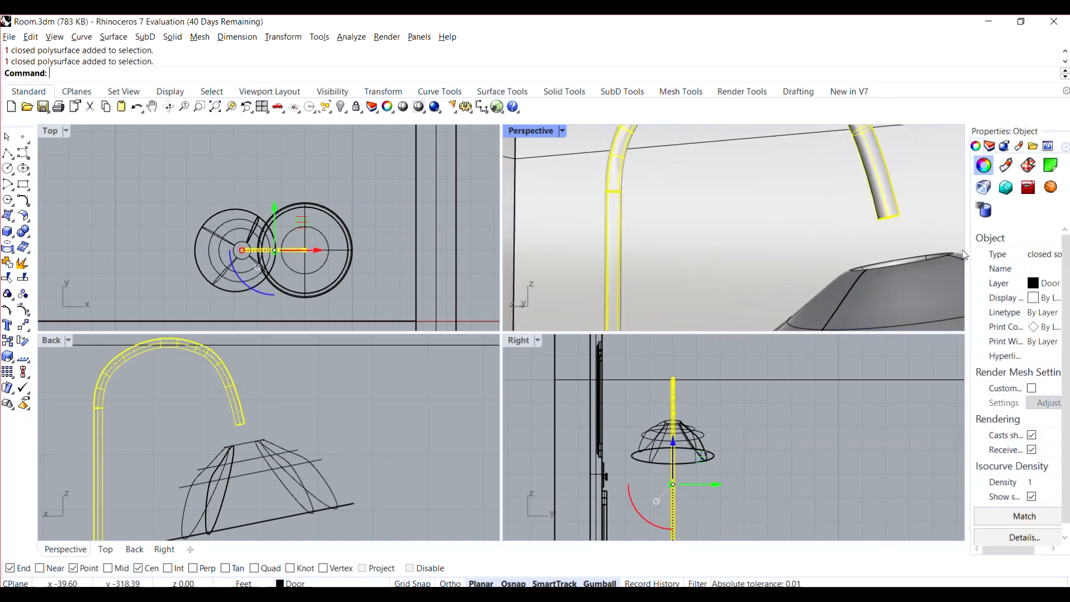
pyautogui.moveTo(968, 256); pyautogui.dragTo(942, 258)
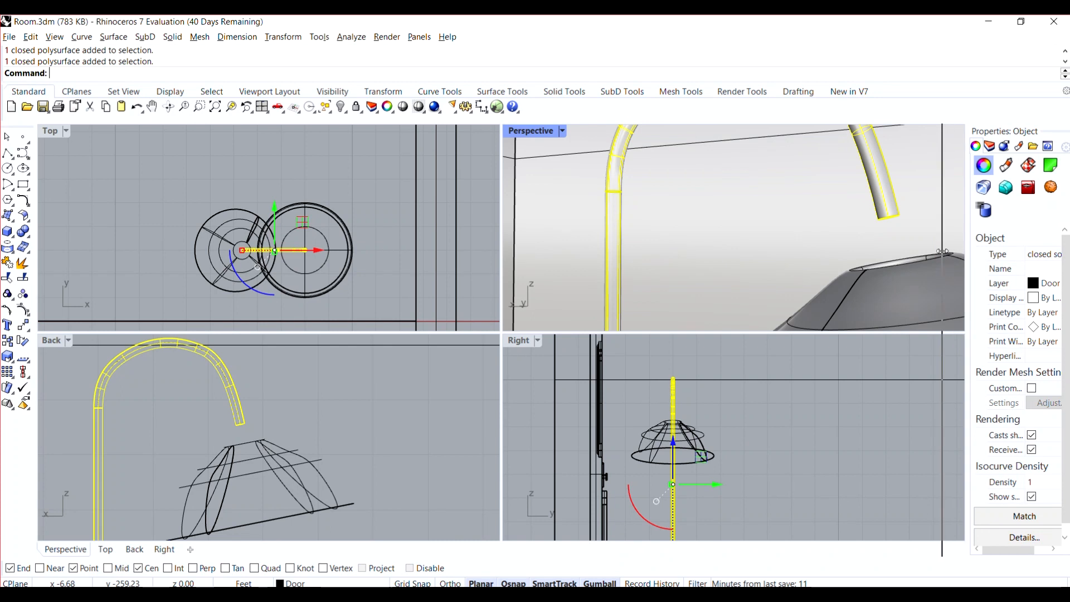
pyautogui.click(936, 287)
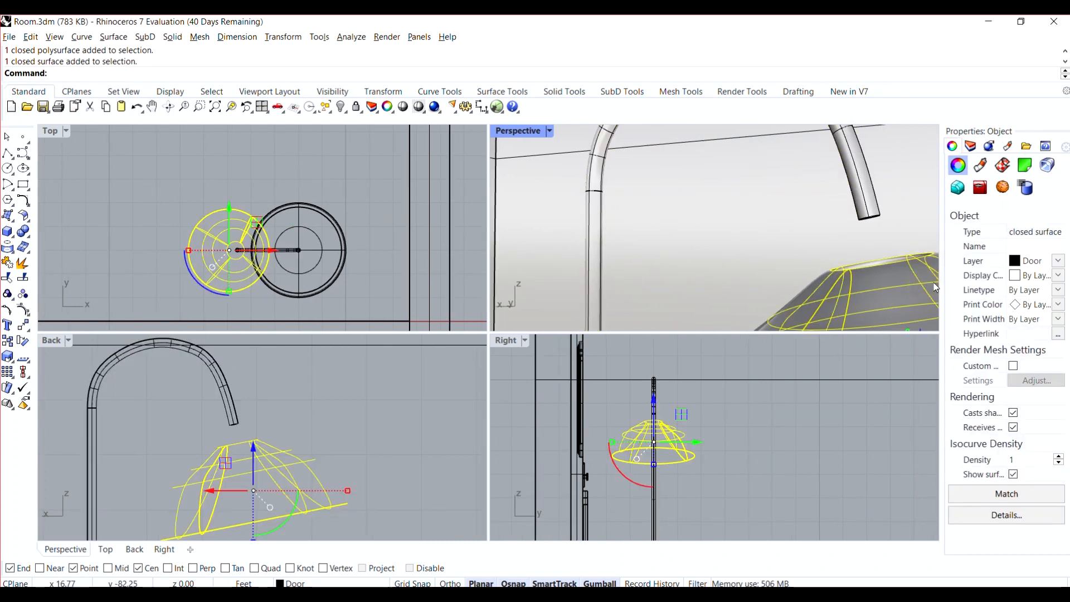
pyautogui.scroll(-10, 701, 262)
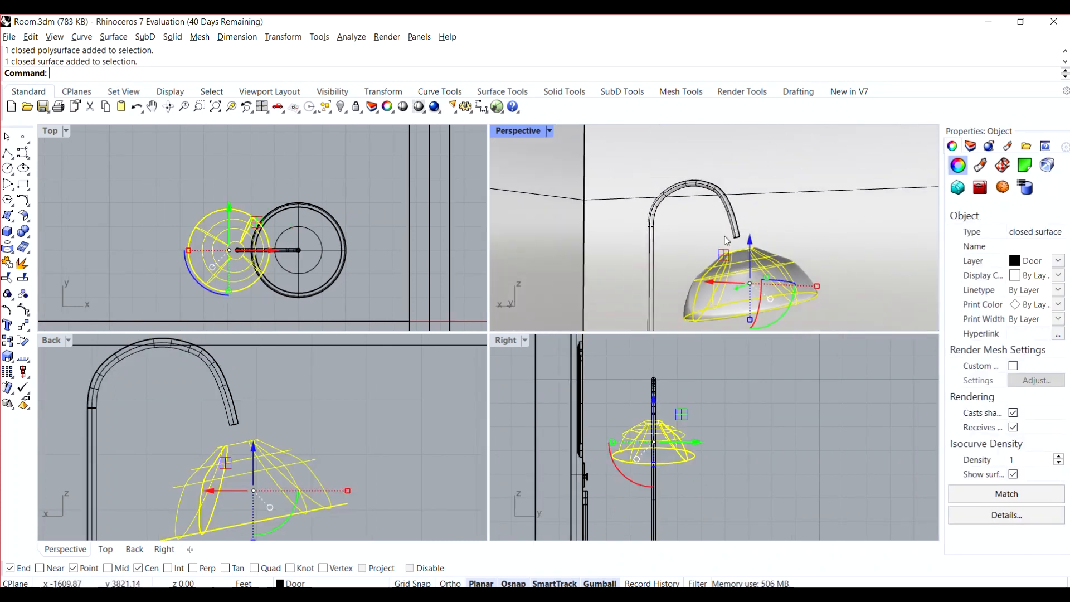
pyautogui.scroll(4, 815, 233)
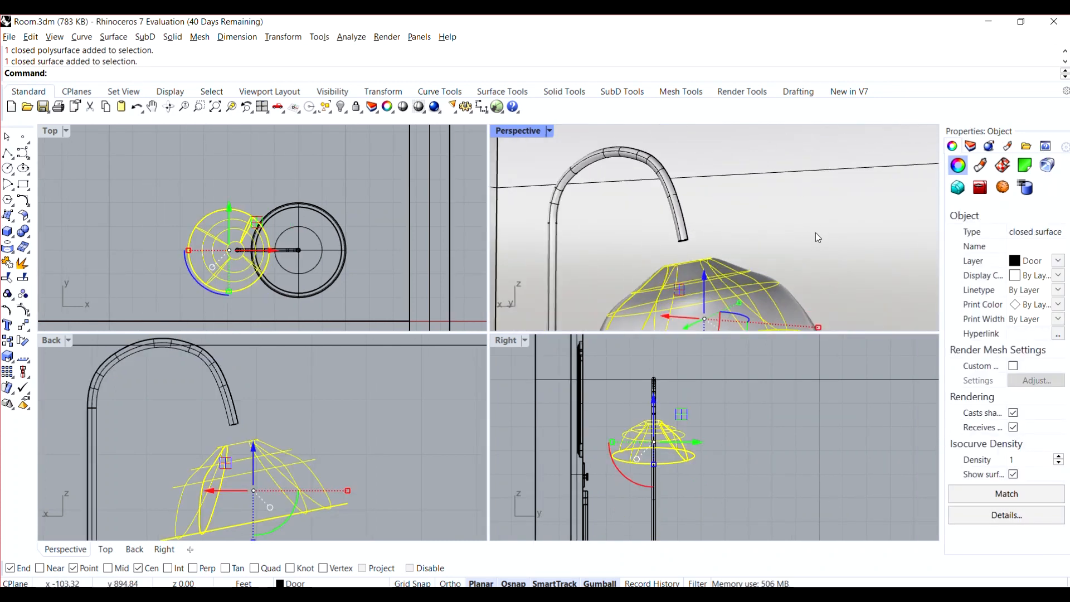
pyautogui.doubleClick(531, 132)
pyautogui.moveTo(458, 389); pyautogui.dragTo(404, 465, button='right')
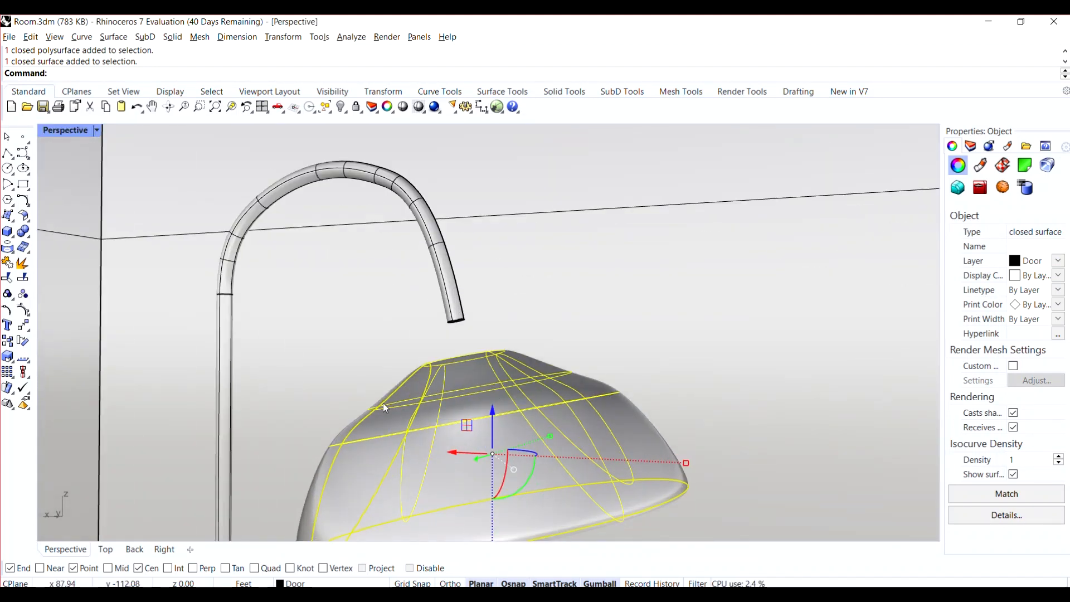
pyautogui.moveTo(383, 403); pyautogui.dragTo(410, 346, button='right')
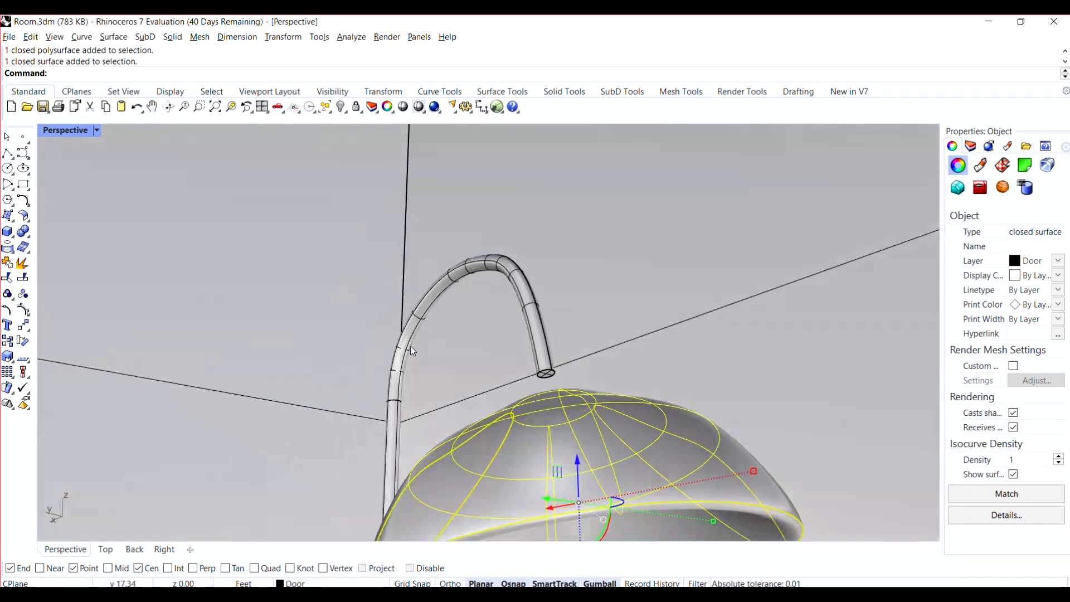
# - Extract the flat cap surface at the stem's open end without copying it, using ExtractSrf
pyautogui.press('Escape')
pyautogui.click(542, 350)
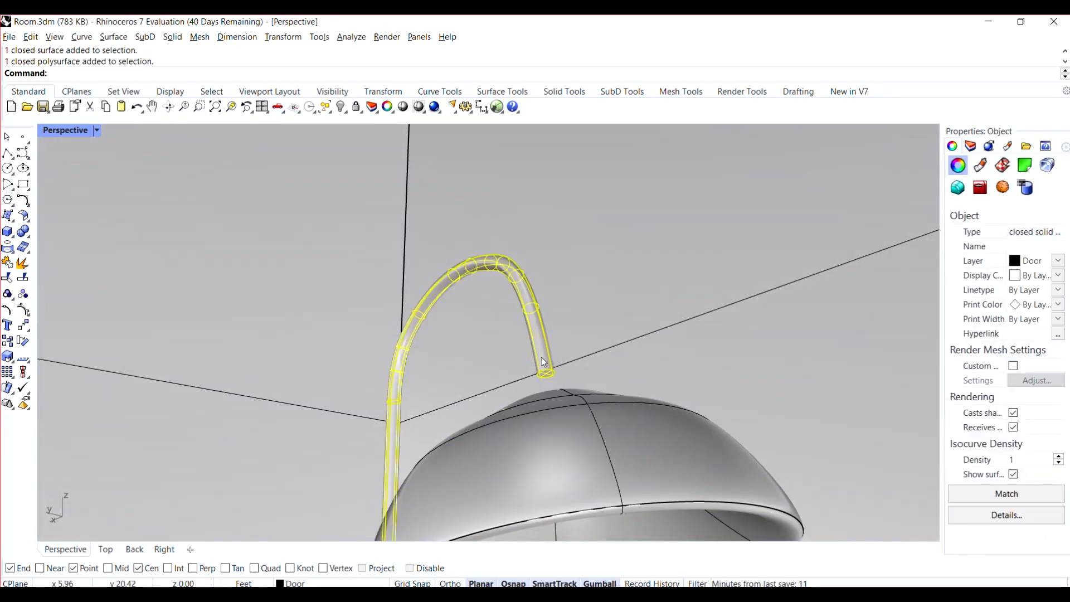
pyautogui.press('Escape')
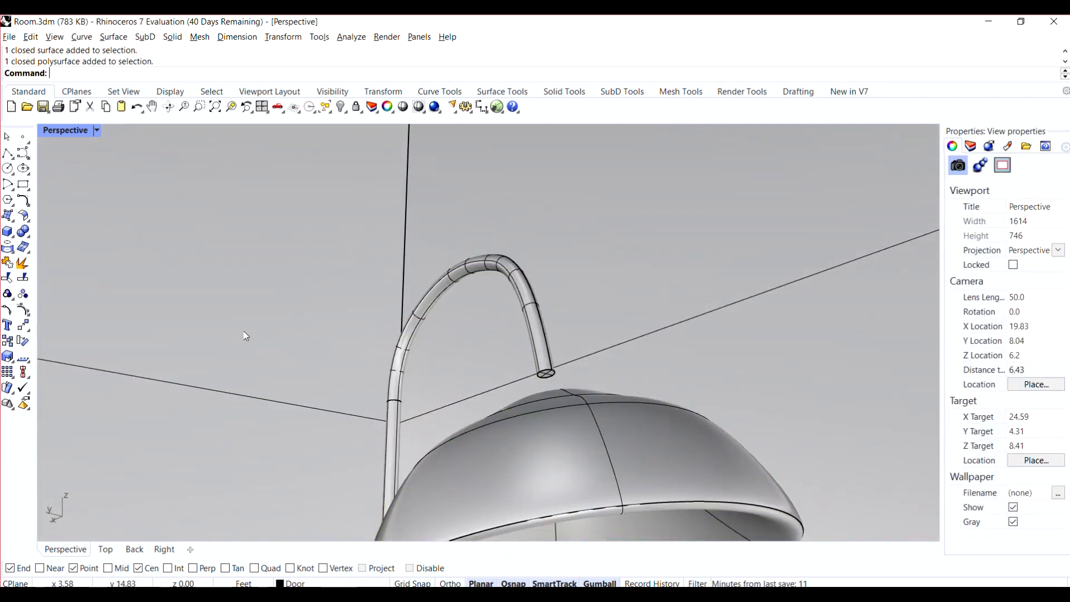
pyautogui.rightClick(23, 266)
pyautogui.scroll(2, 570, 368)
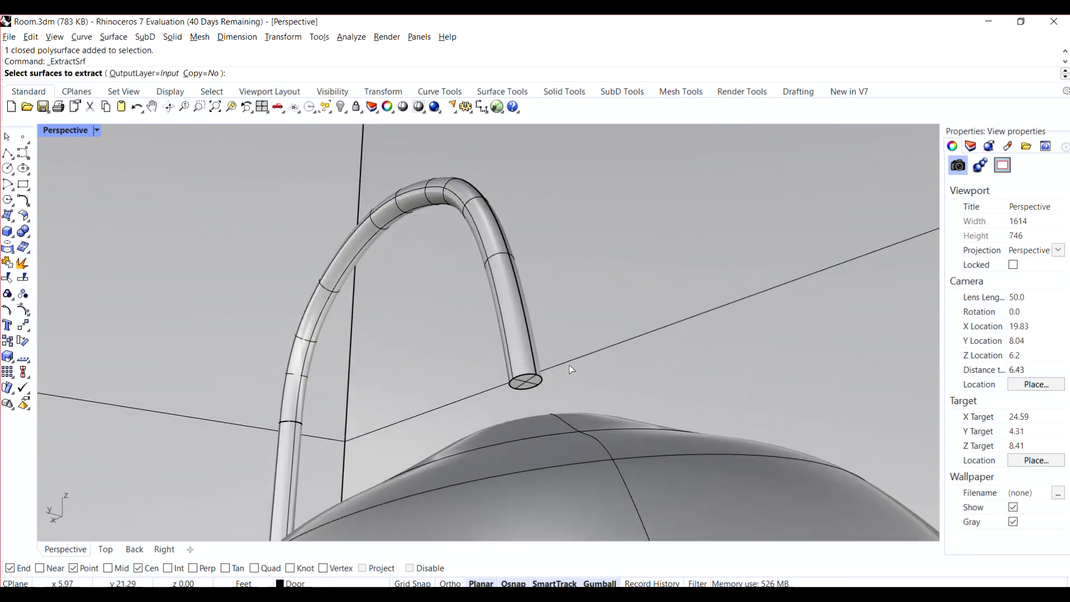
pyautogui.click(532, 389)
pyautogui.click(585, 419)
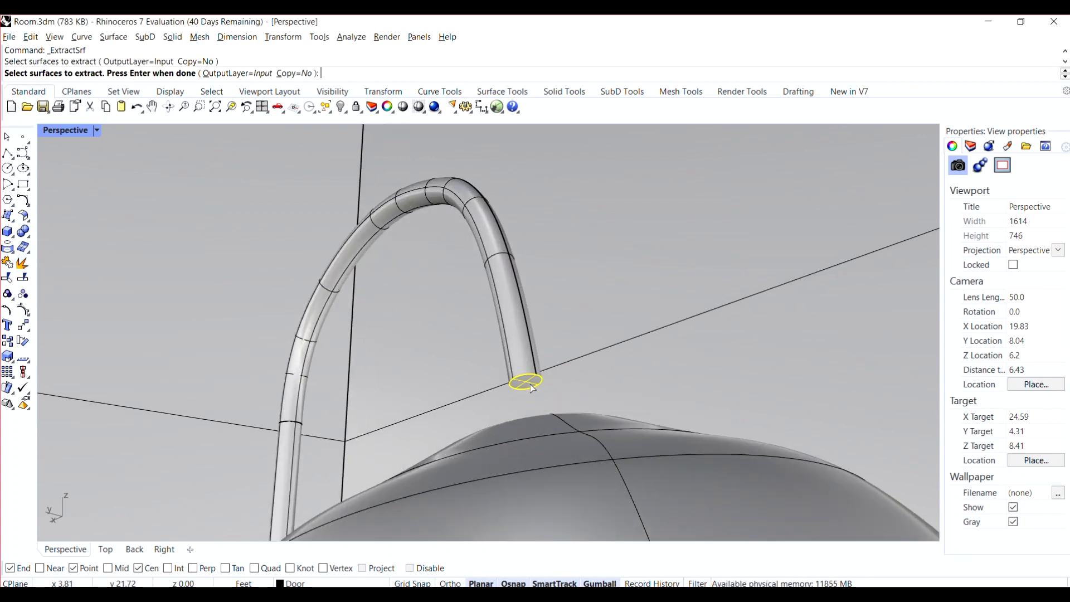
pyautogui.press('Return')
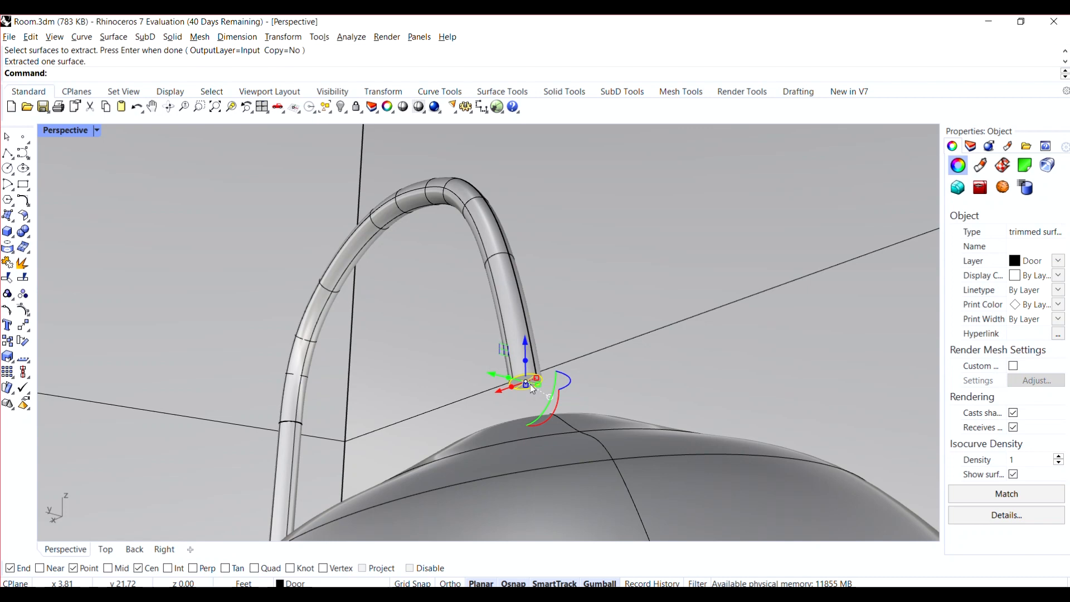
# - Rename Layer 04 to Srfs
pyautogui.click(305, 584)
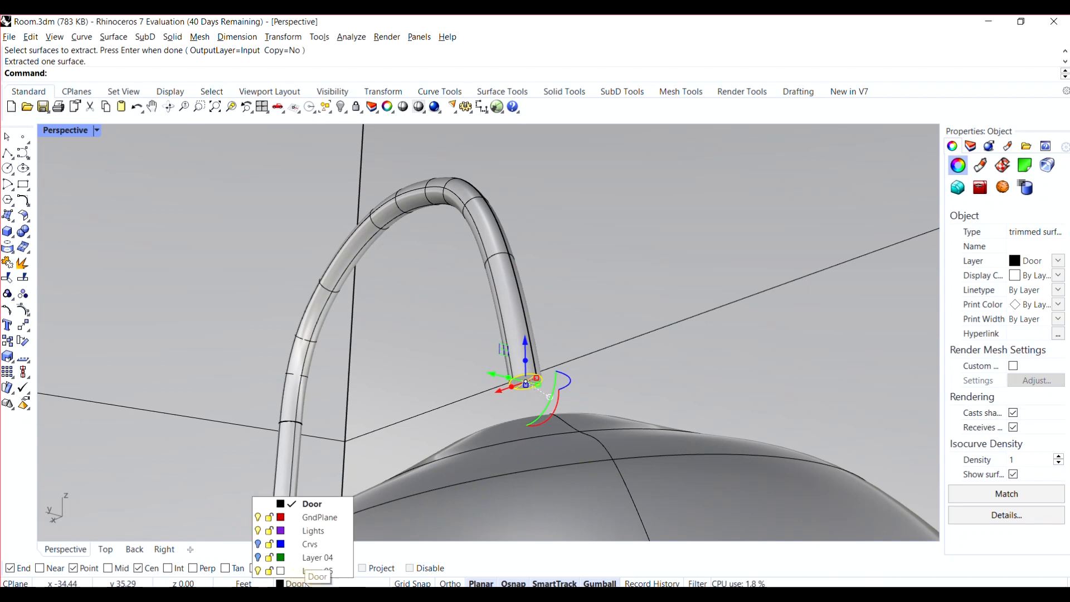
pyautogui.click(898, 340)
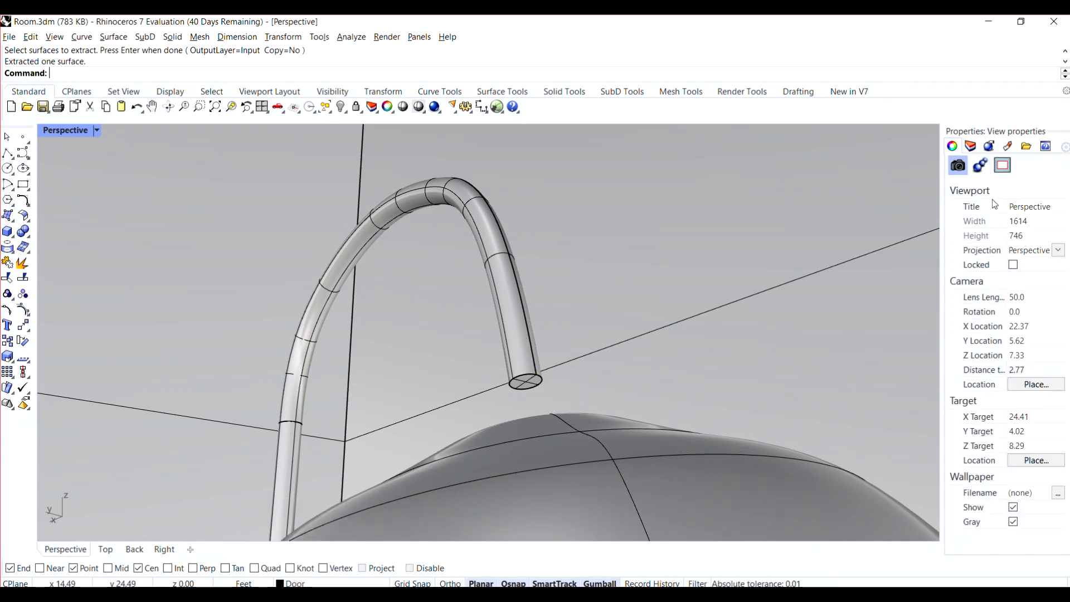
pyautogui.click(972, 146)
pyautogui.doubleClick(967, 255)
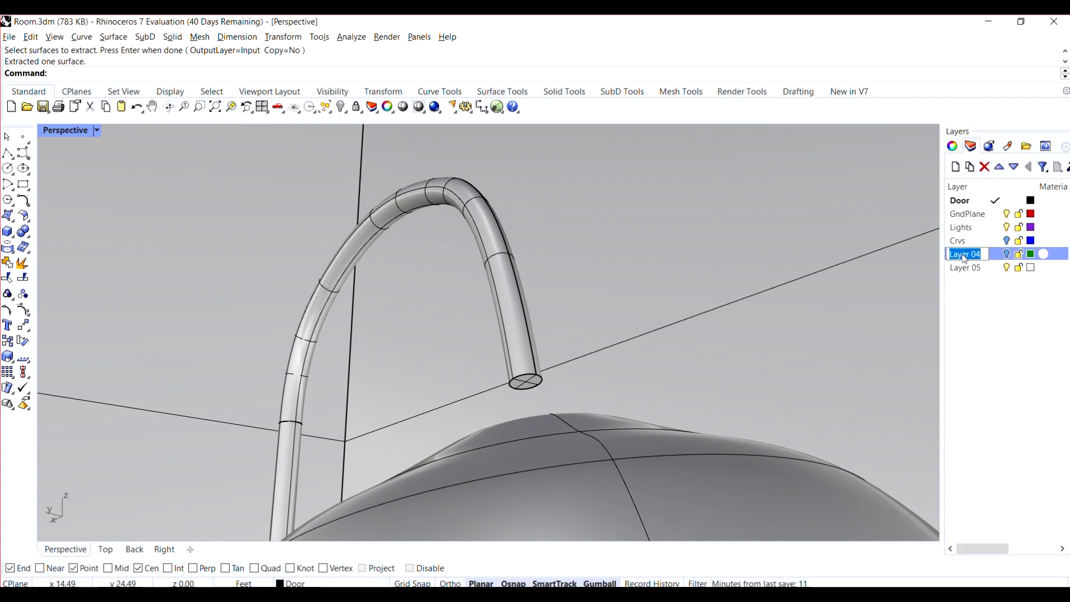
pyautogui.write('Srfs')
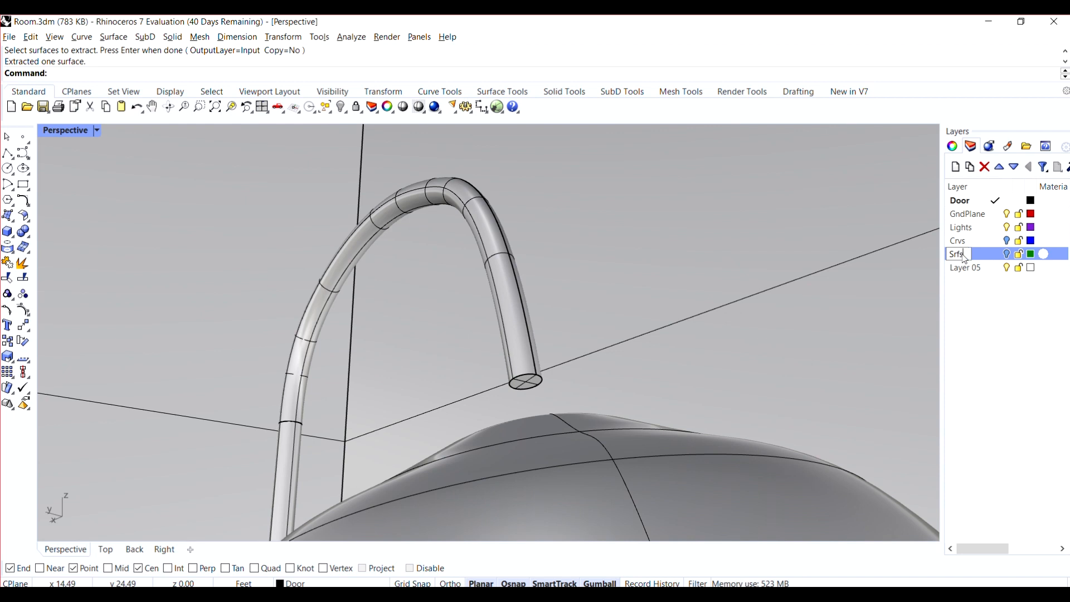
pyautogui.press('Return')
# - Select the extracted cap surface at the stem's end and move it to the Srfs layer
pyautogui.click(537, 379)
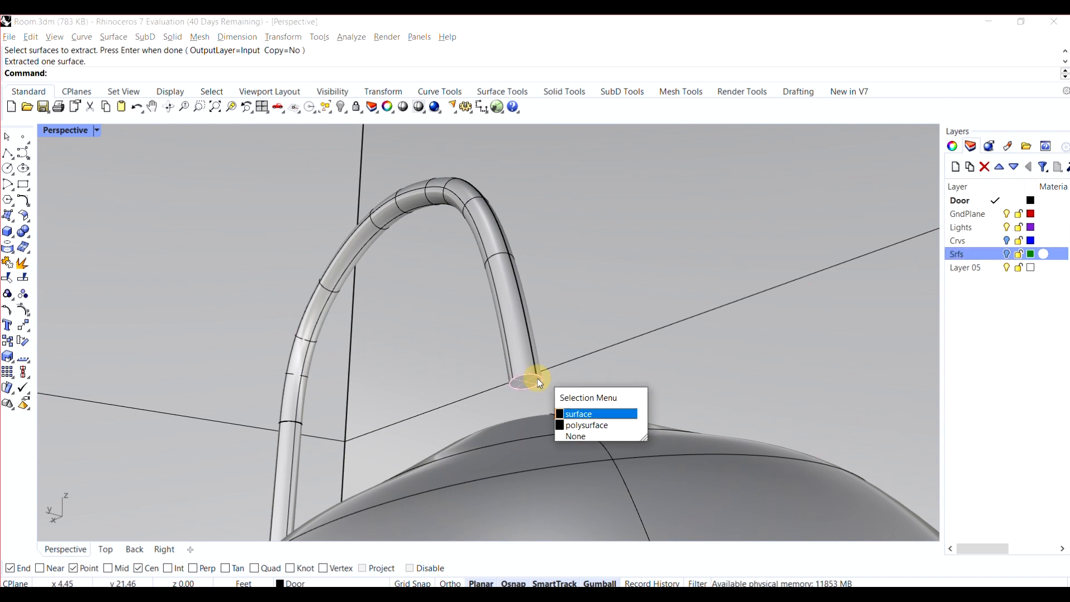
pyautogui.click(588, 415)
pyautogui.click(312, 583)
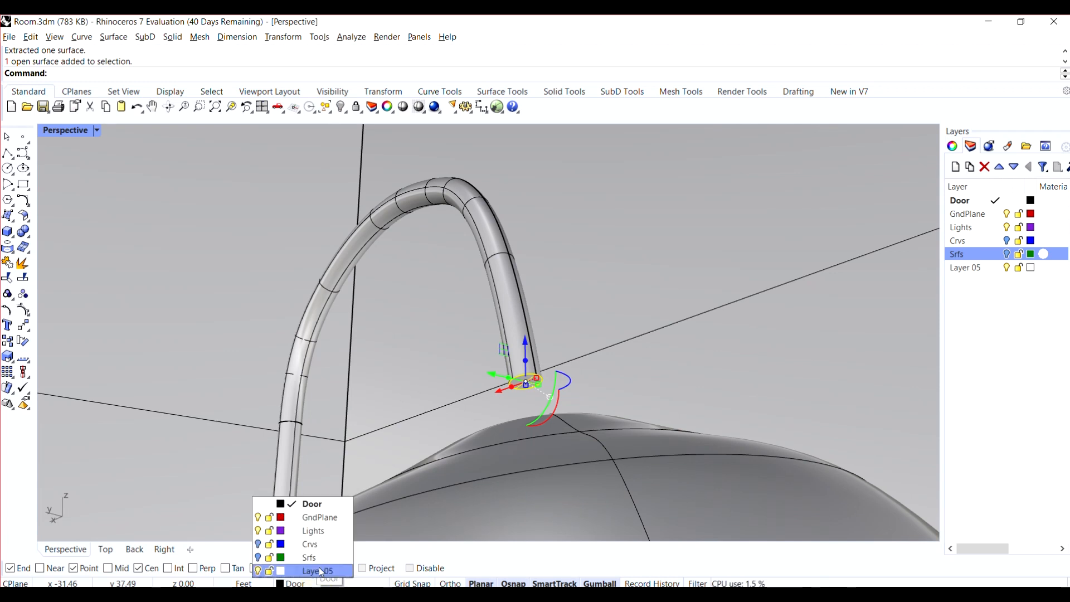
pyautogui.click(321, 555)
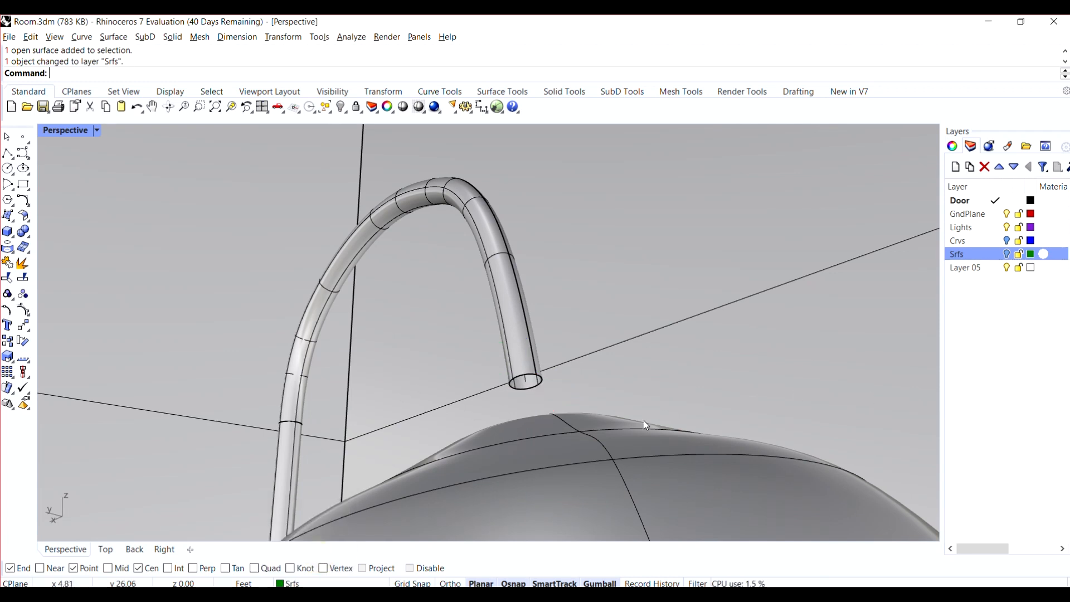
# - Select the center curve inside the stem and move it to the Crvs layer
pyautogui.click(527, 383)
pyautogui.click(295, 583)
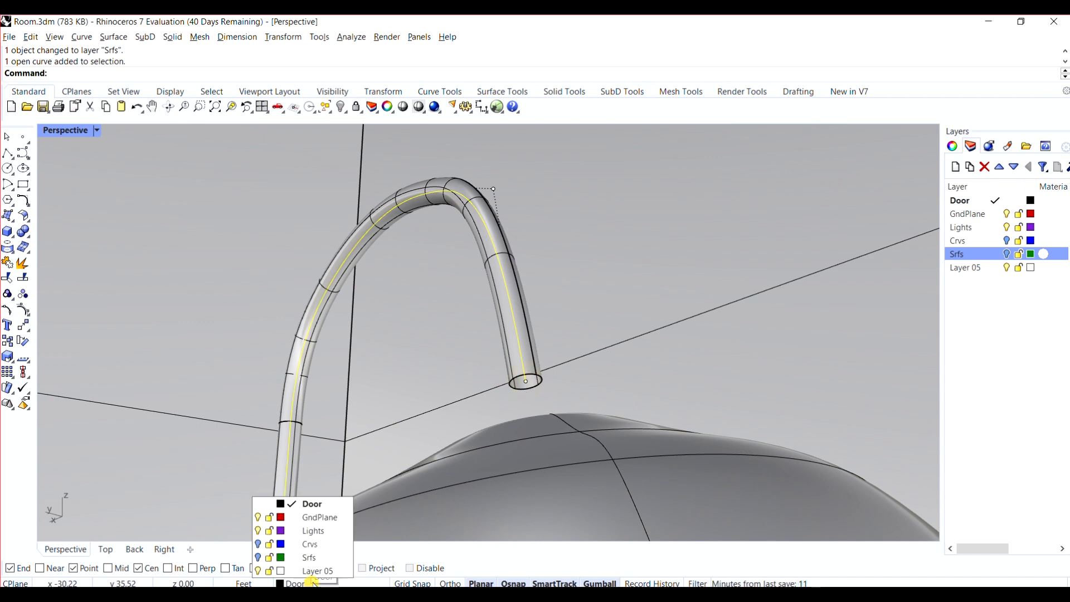
pyautogui.click(306, 543)
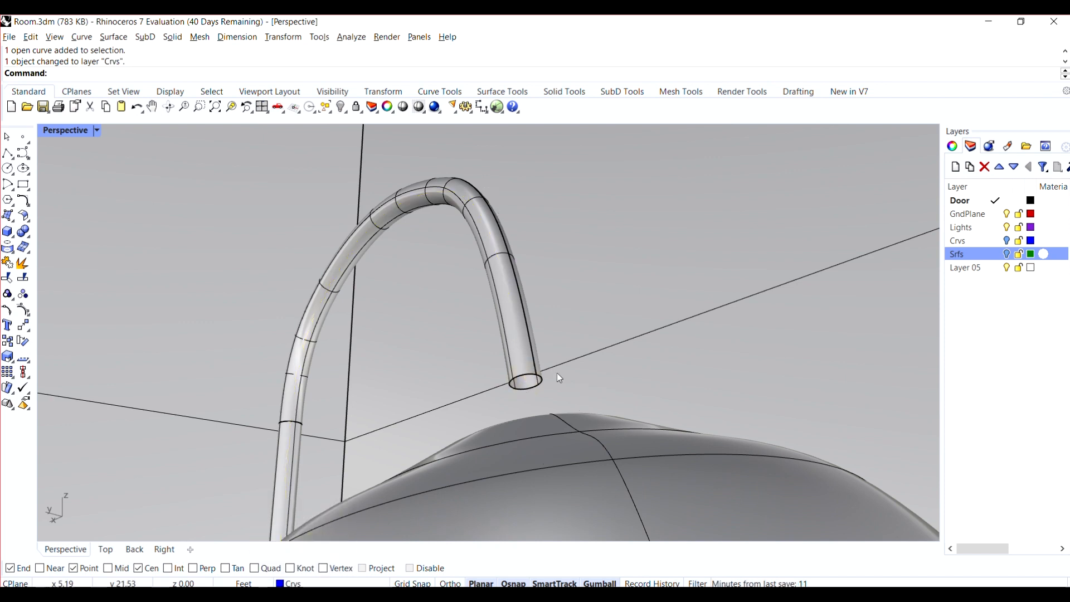
# - Examine the stem's open end and the shade's top opening from several angles, selecting the shade surface
pyautogui.scroll(-1, 544, 365)
pyautogui.scroll(1, 539, 360)
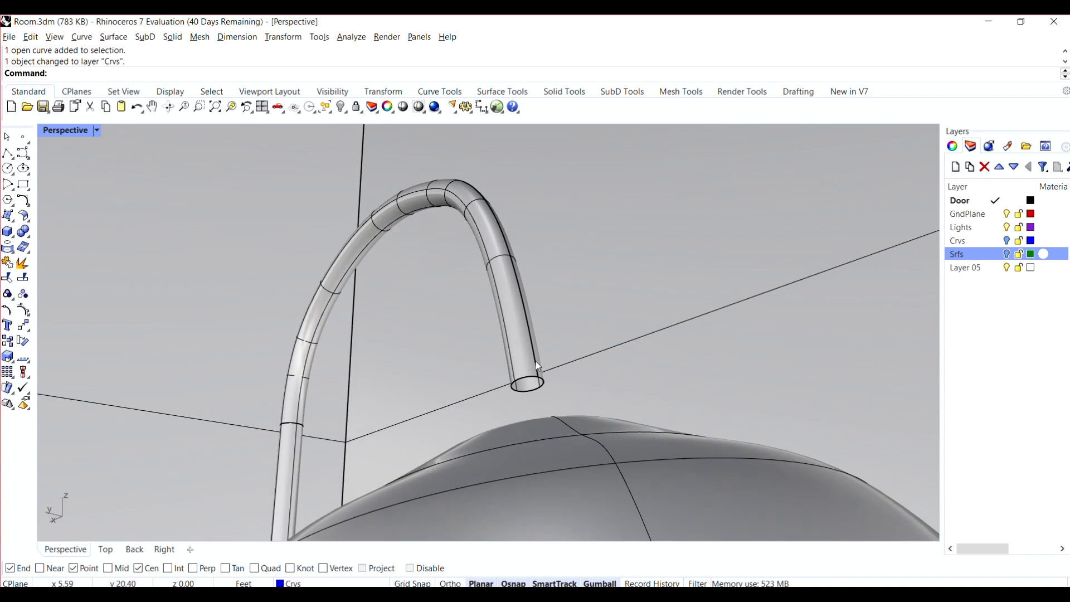
pyautogui.scroll(1, 544, 368)
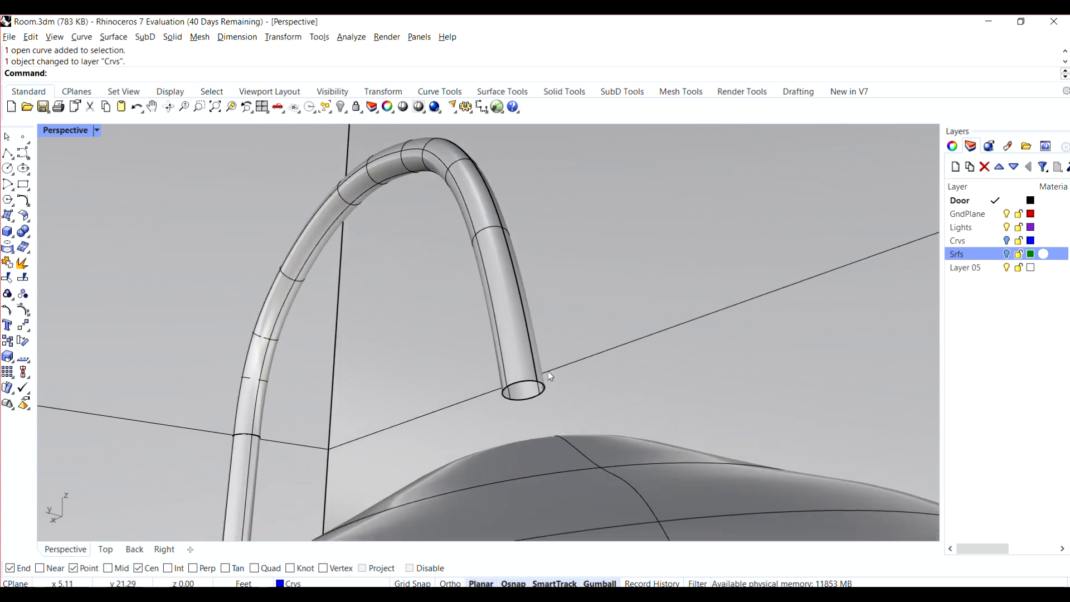
pyautogui.moveTo(551, 380); pyautogui.dragTo(574, 382, button='right')
pyautogui.scroll(-1, 561, 385)
pyautogui.scroll(-4, 573, 382)
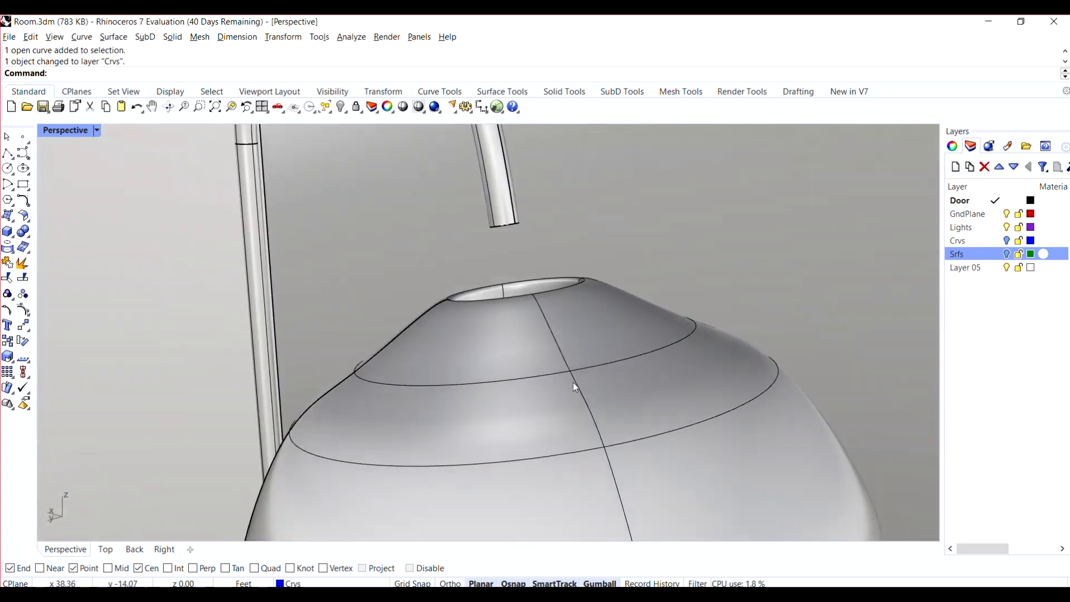
pyautogui.scroll(5, 545, 296)
pyautogui.click(547, 293)
pyautogui.moveTo(546, 292); pyautogui.dragTo(534, 321, button='right')
pyautogui.scroll(-3, 550, 303)
pyautogui.scroll(-6, 551, 303)
pyautogui.scroll(3, 557, 268)
pyautogui.scroll(-3, 534, 321)
pyautogui.moveTo(530, 363); pyautogui.dragTo(532, 341, button='right')
pyautogui.scroll(4, 510, 261)
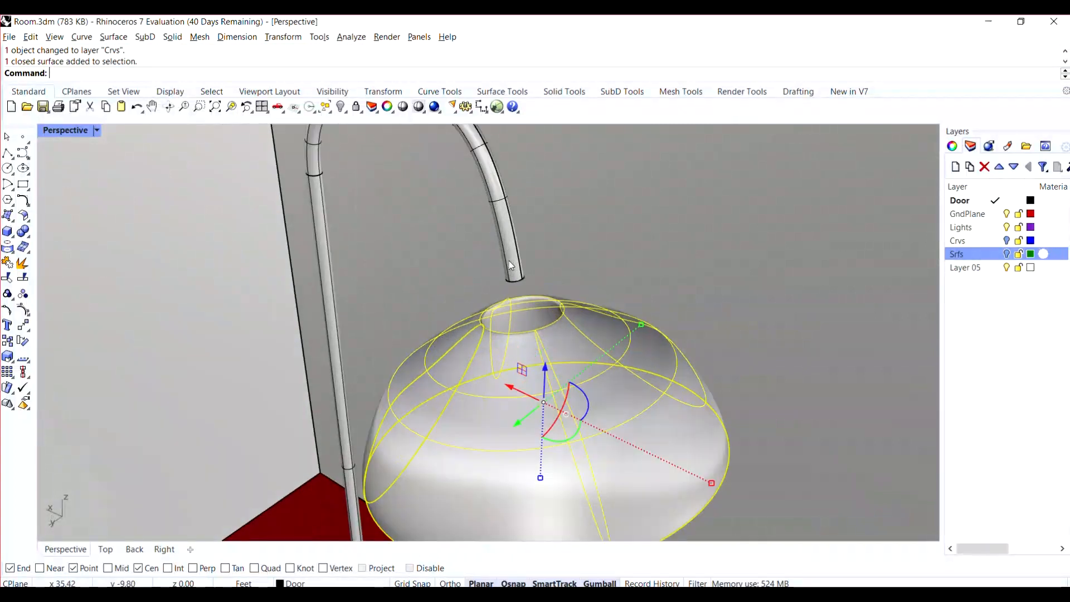
pyautogui.click(549, 304)
pyautogui.click(550, 299)
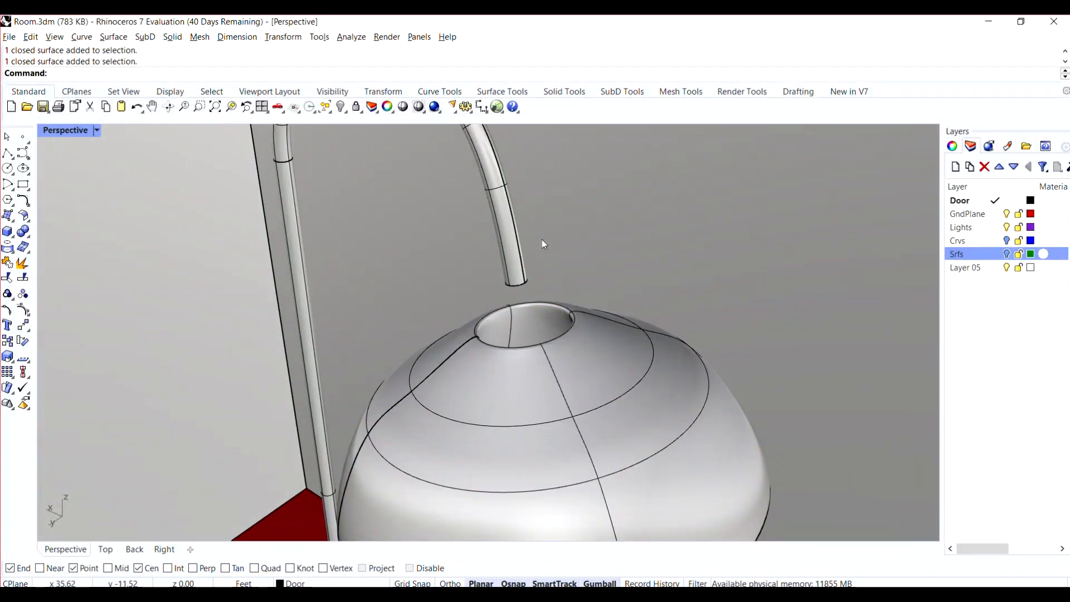
pyautogui.scroll(2, 523, 333)
pyautogui.click(502, 372)
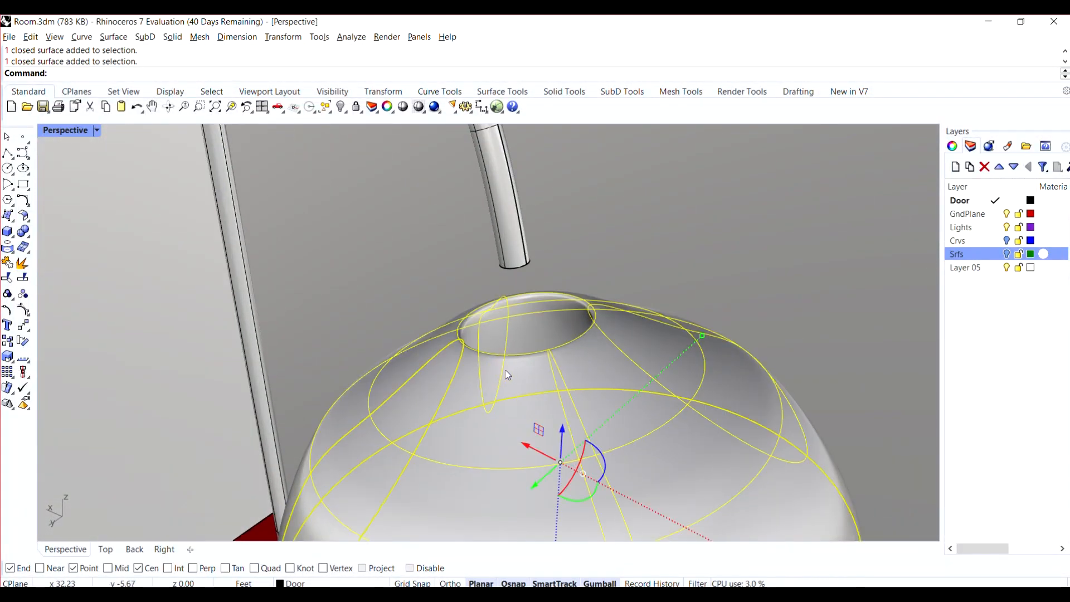
# - Examine the shade surface around its top opening, selecting it and reviewing its object properties
pyautogui.click(953, 146)
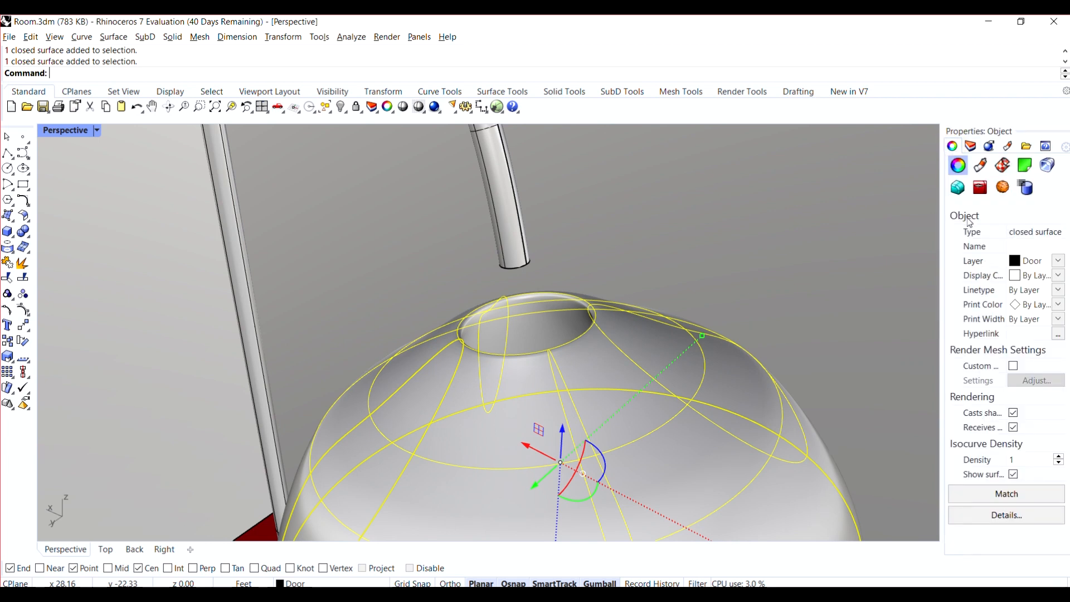
pyautogui.press('Escape')
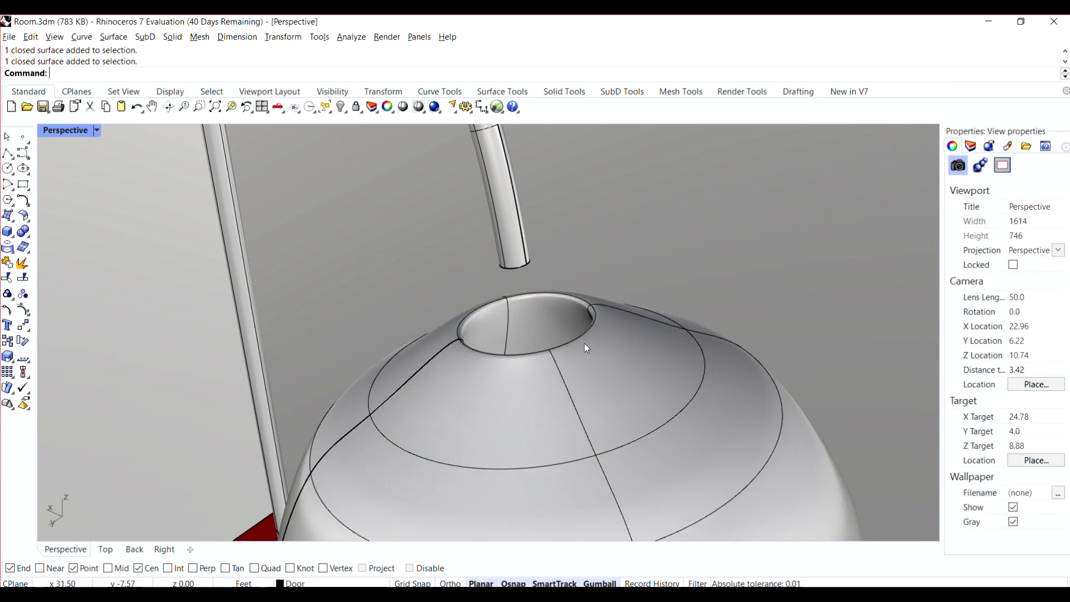
pyautogui.scroll(2, 450, 330)
pyautogui.scroll(2, 466, 324)
pyautogui.click(471, 333)
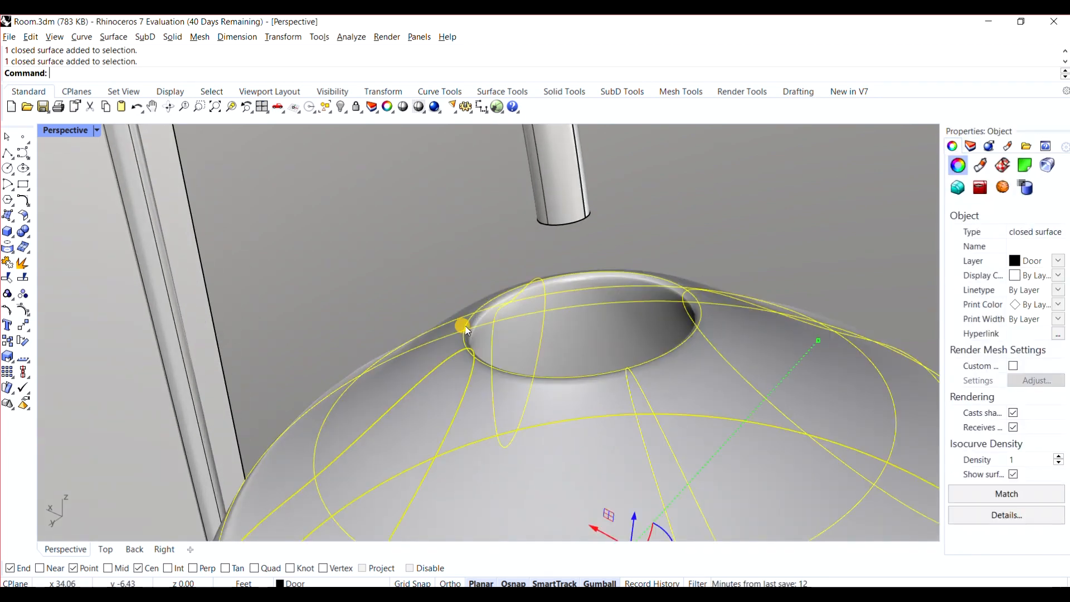
pyautogui.press('Escape')
pyautogui.click(479, 372)
pyautogui.moveTo(484, 370); pyautogui.dragTo(594, 390, button='right')
pyautogui.scroll(-5, 599, 392)
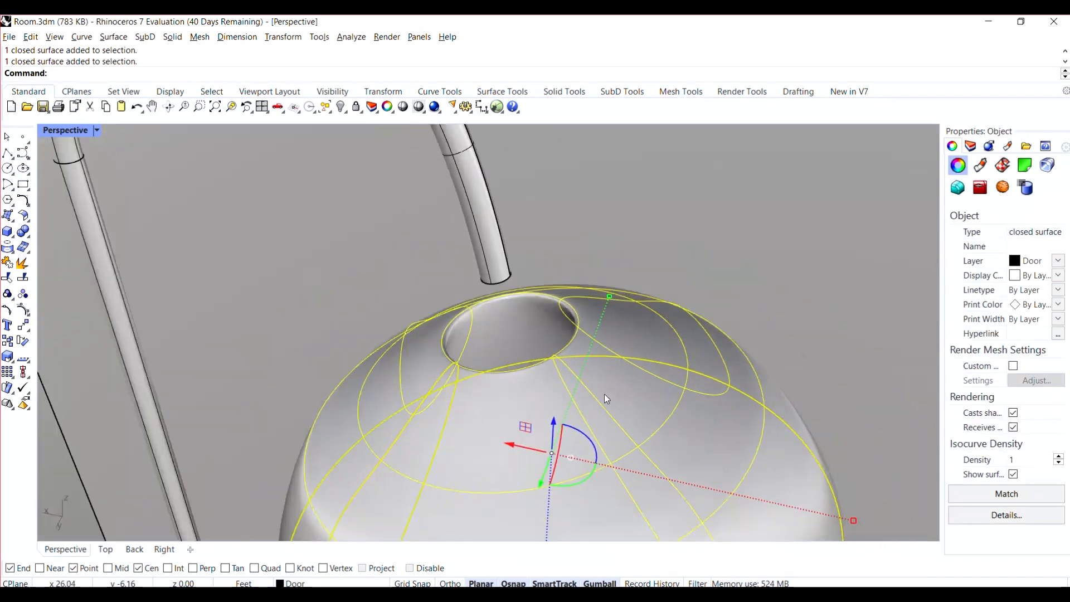
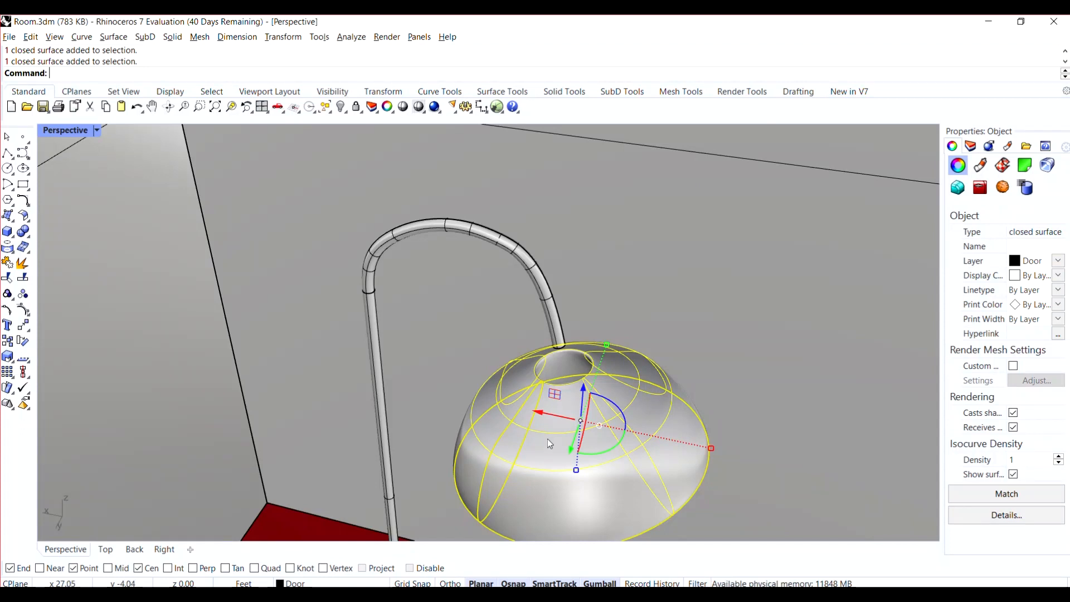
# - Undo the last layer change and clear the selection
pyautogui.hotkey('ctrl', 'z')
pyautogui.press('Escape')
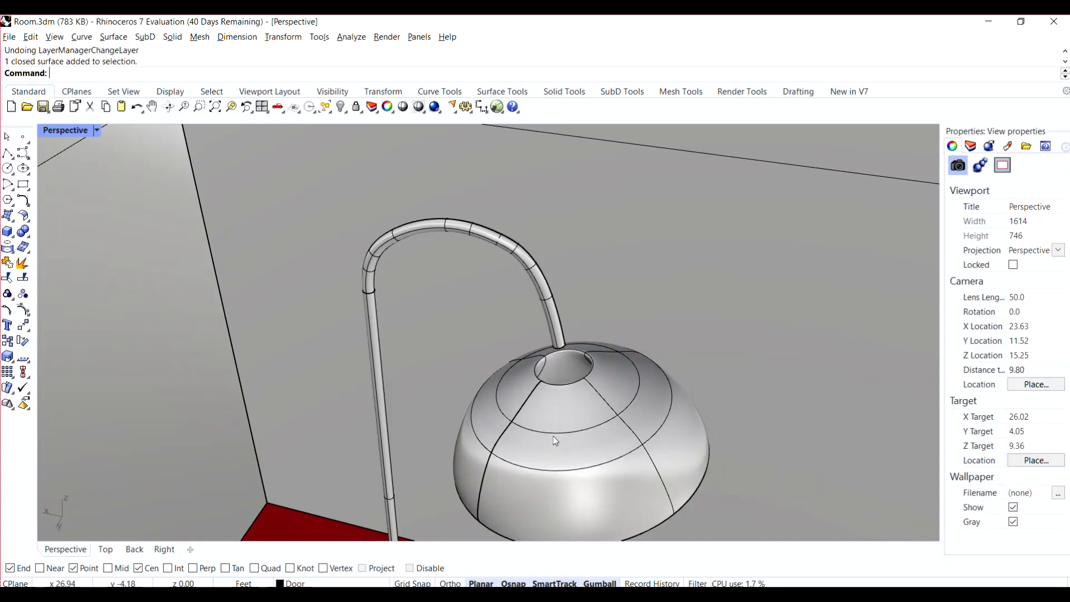
pyautogui.scroll(4, 560, 376)
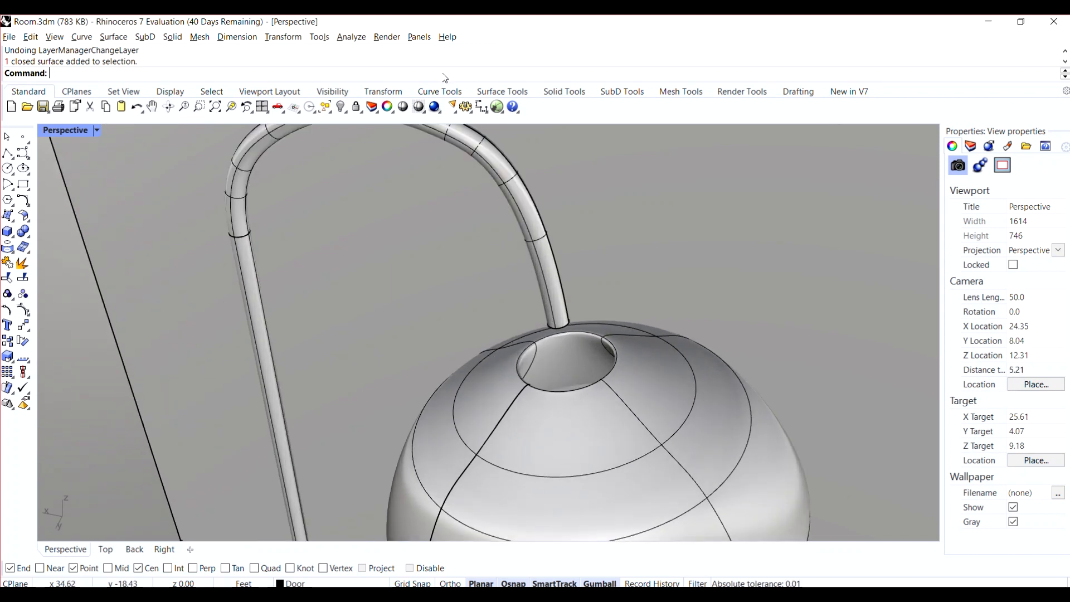
pyautogui.write('BlendSrf')
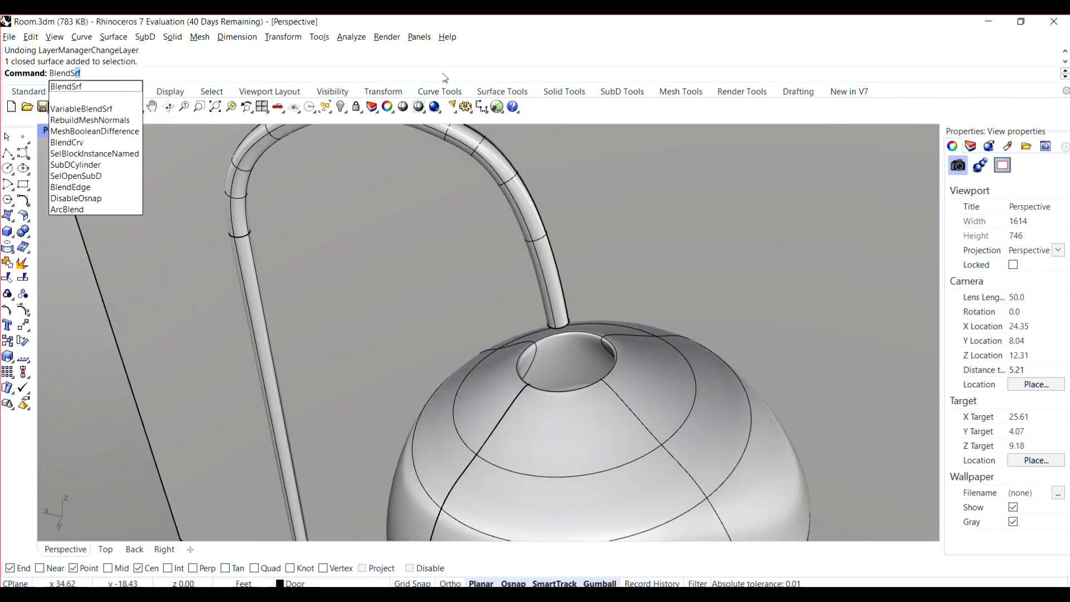
pyautogui.press('Return')
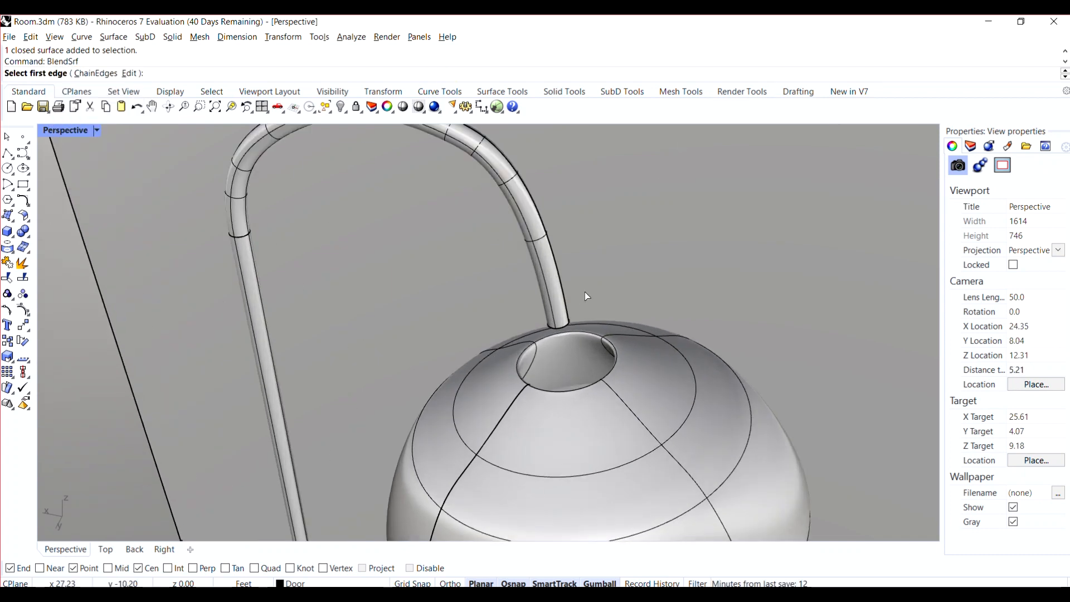
pyautogui.moveTo(584, 292); pyautogui.dragTo(619, 385, button='right')
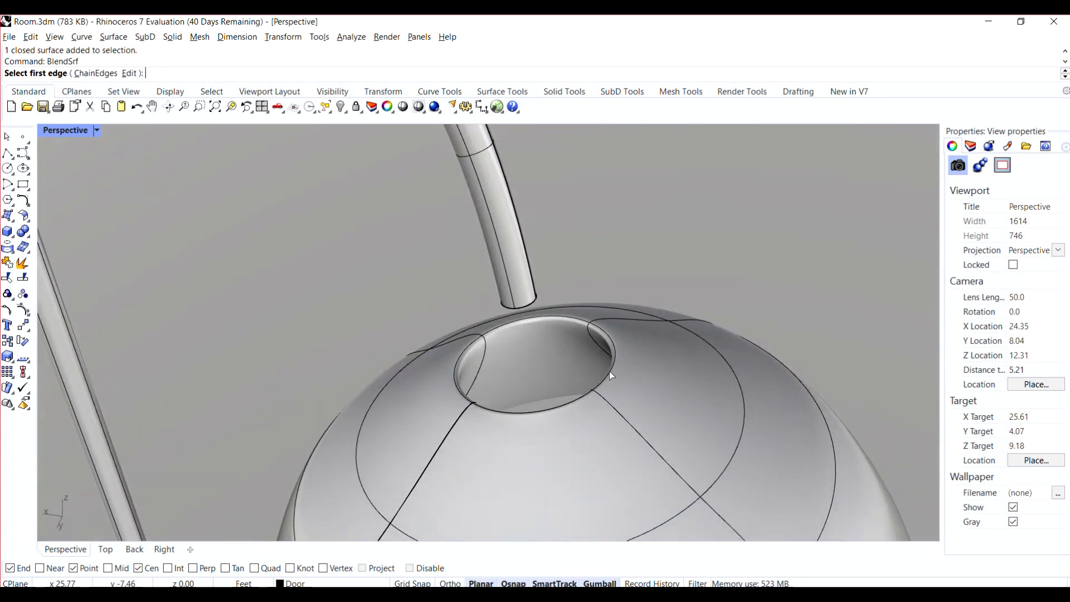
pyautogui.scroll(3, 610, 371)
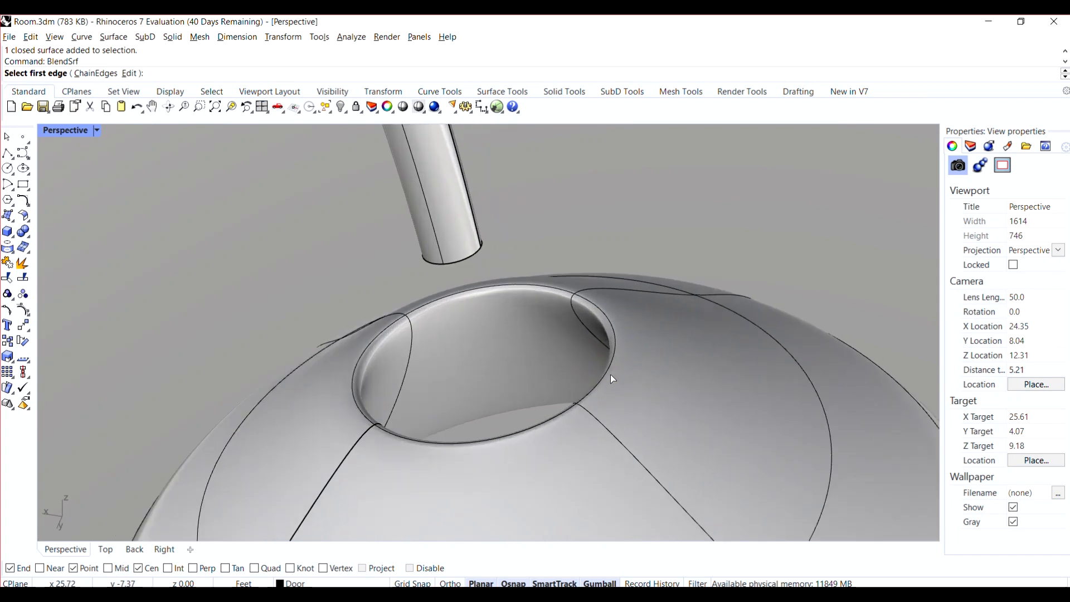
pyautogui.rightClick(606, 375)
pyautogui.scroll(-6, 606, 376)
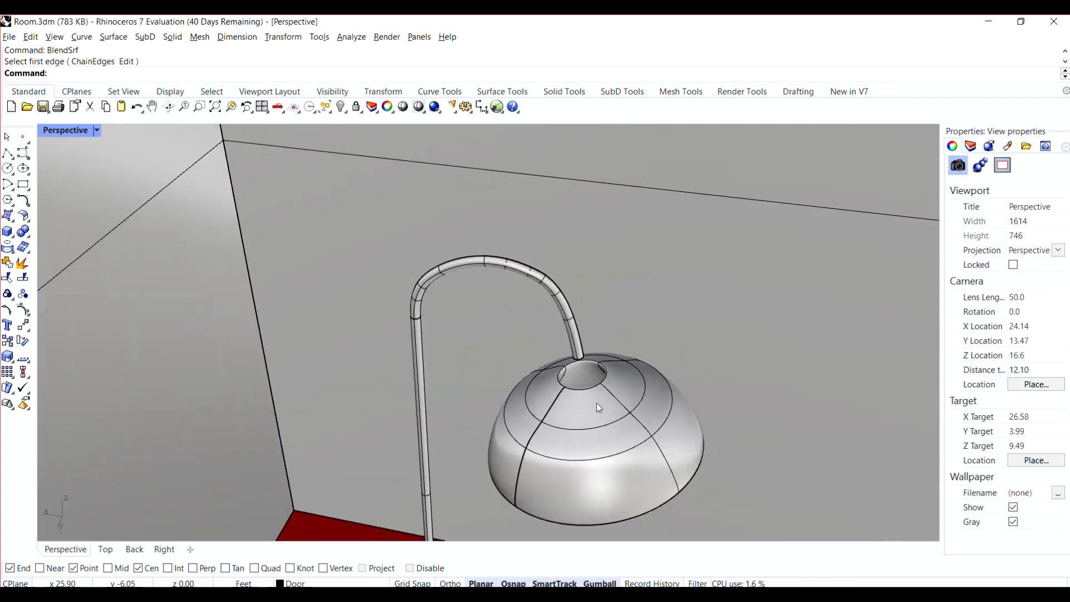
pyautogui.scroll(-5, 585, 385)
pyautogui.scroll(5, 592, 397)
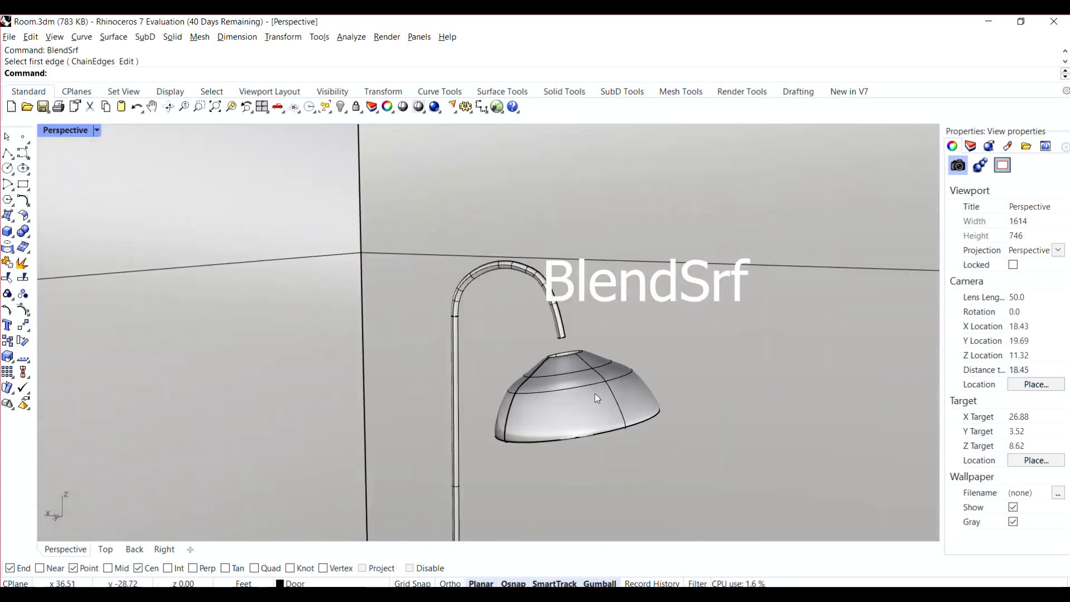
# - Undo the layer changes, cap extraction, shade move and loft, back to the shade's four flat profile circles
pyautogui.click(594, 401)
pyautogui.hotkey('ctrl', 'z')
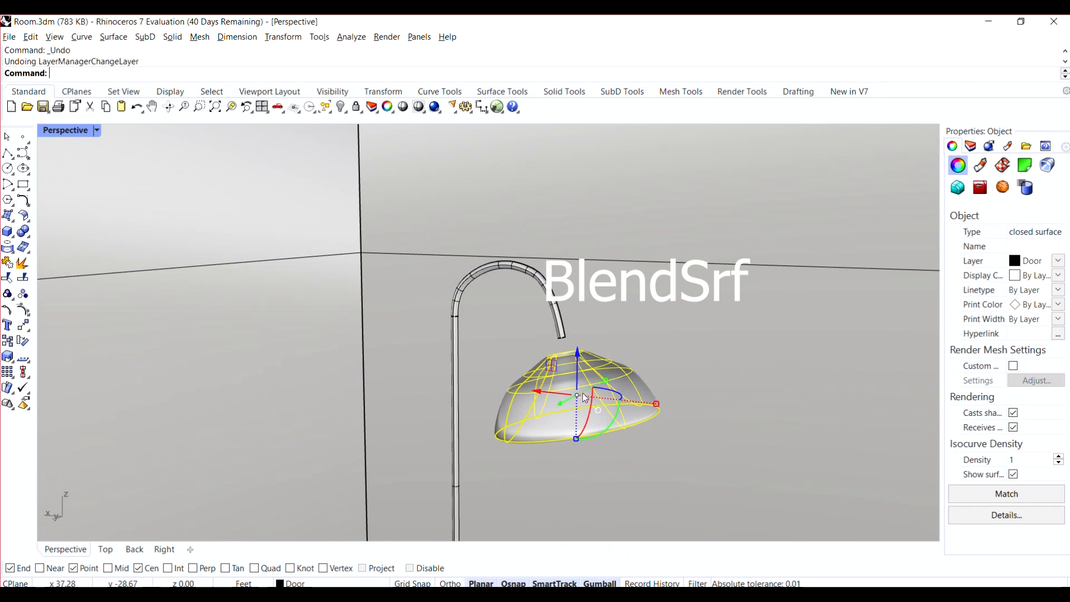
pyautogui.press('Escape')
pyautogui.hotkey('ctrl', 'z')
pyautogui.hotkey('ctrl', 'z')
pyautogui.hotkey('ctrl', 'z')
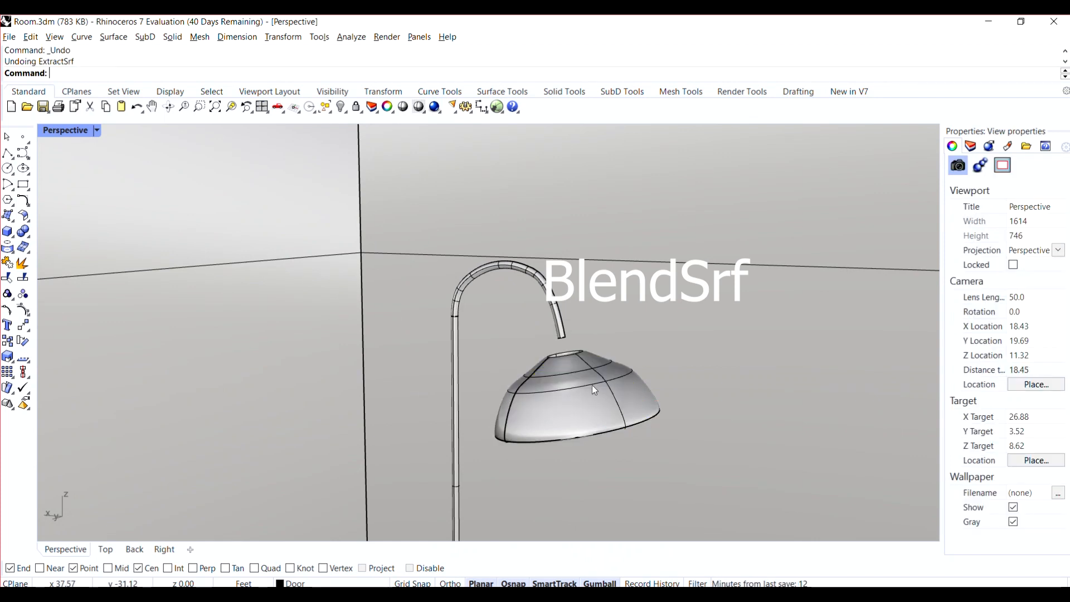
pyautogui.hotkey('ctrl', 'z')
pyautogui.hotkey('ctrl', 'z')
pyautogui.hotkey('ctrl', 'z')
pyautogui.hotkey('ctrl', 'z')
pyautogui.hotkey('ctrl', 'z')
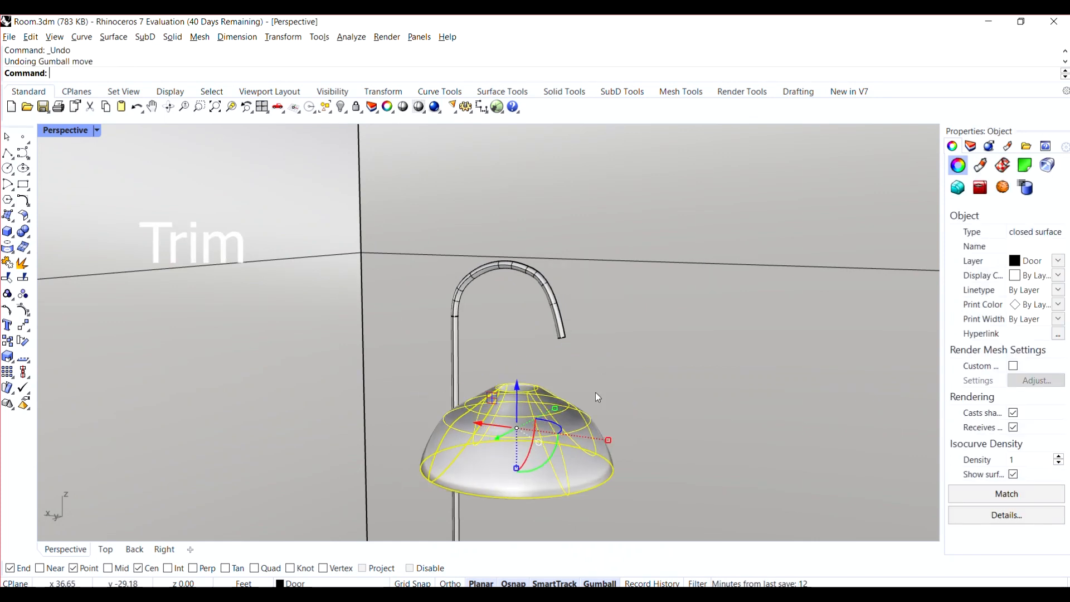
pyautogui.scroll(-10, 595, 392)
pyautogui.hotkey('ctrl', 'z')
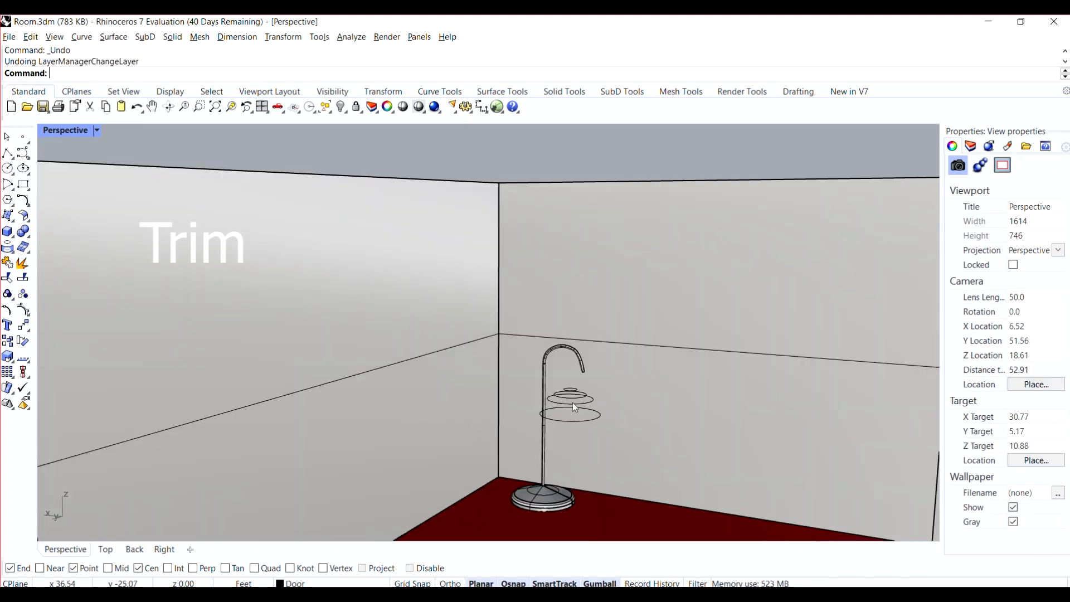
# - Lower the two middle shade circles together so they sit just above the bottom circle
pyautogui.scroll(8, 567, 397)
pyautogui.scroll(6, 567, 397)
pyautogui.moveTo(581, 391)
pyautogui.mouseDown(button='right')
pyautogui.moveTo(584, 337)
pyautogui.moveTo(591, 406)
pyautogui.moveTo(568, 377)
pyautogui.mouseUp(button='right')
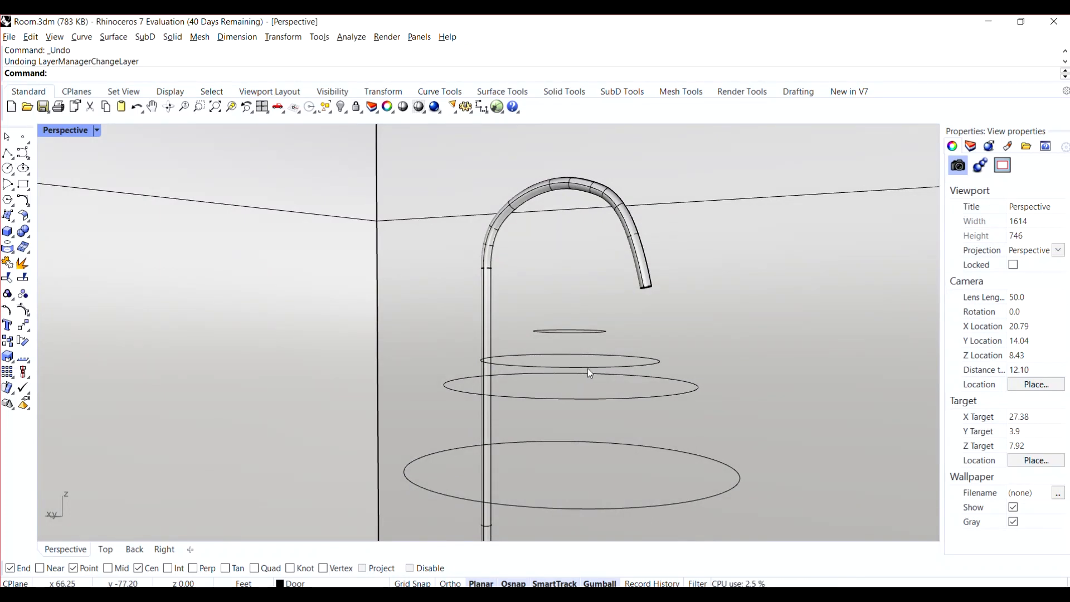
pyautogui.scroll(-6, 591, 371)
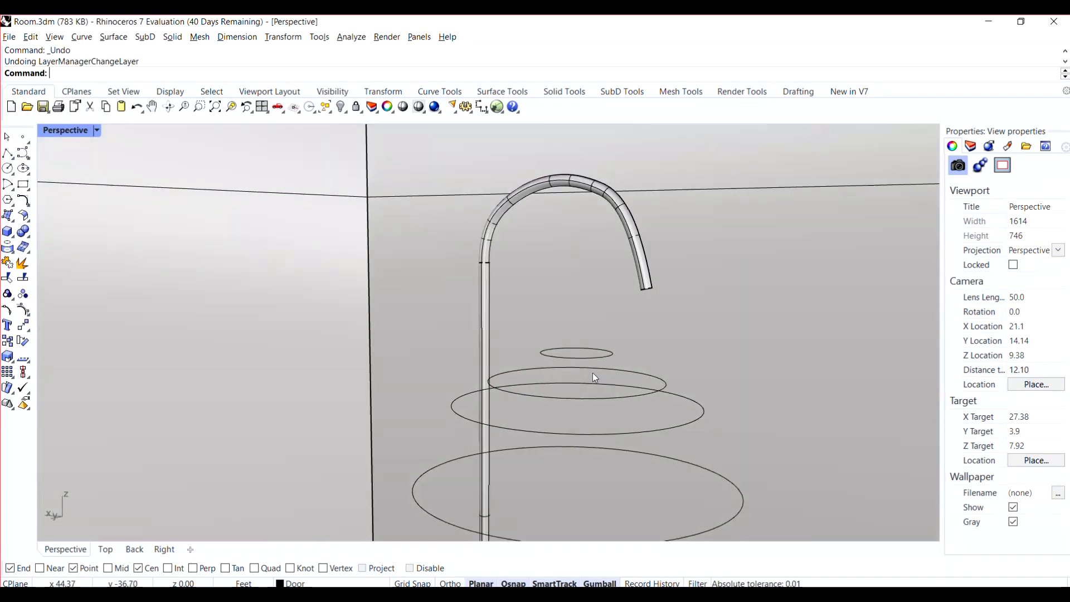
pyautogui.moveTo(630, 400); pyautogui.dragTo(604, 360, button='right')
pyautogui.click(603, 358)
pyautogui.keyDown('shift'); pyautogui.click(589, 369); pyautogui.keyUp('shift')
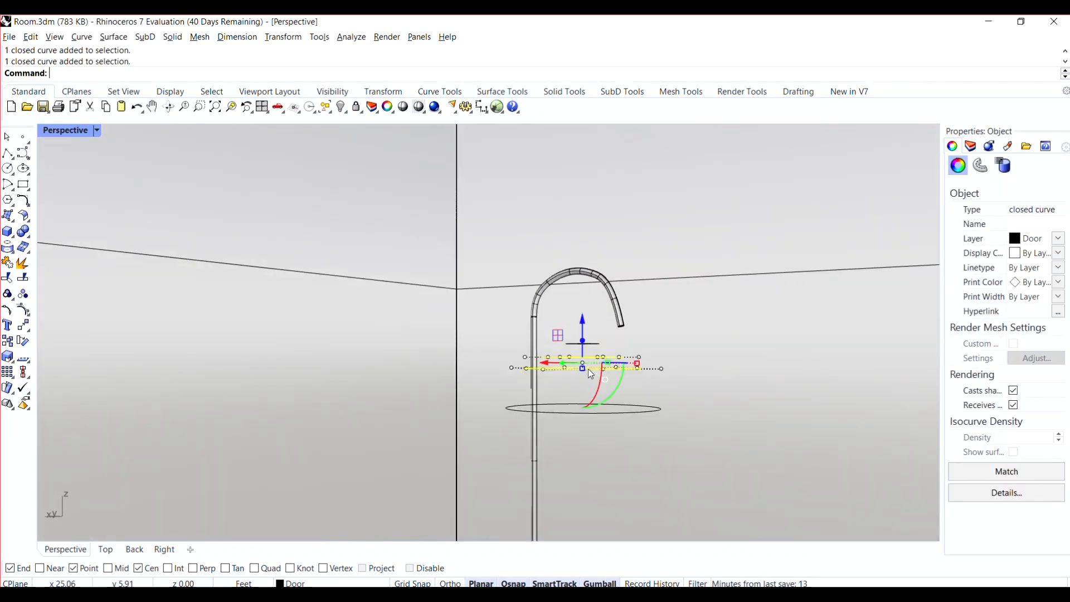
pyautogui.moveTo(584, 319); pyautogui.dragTo(586, 348)
pyautogui.click(669, 441)
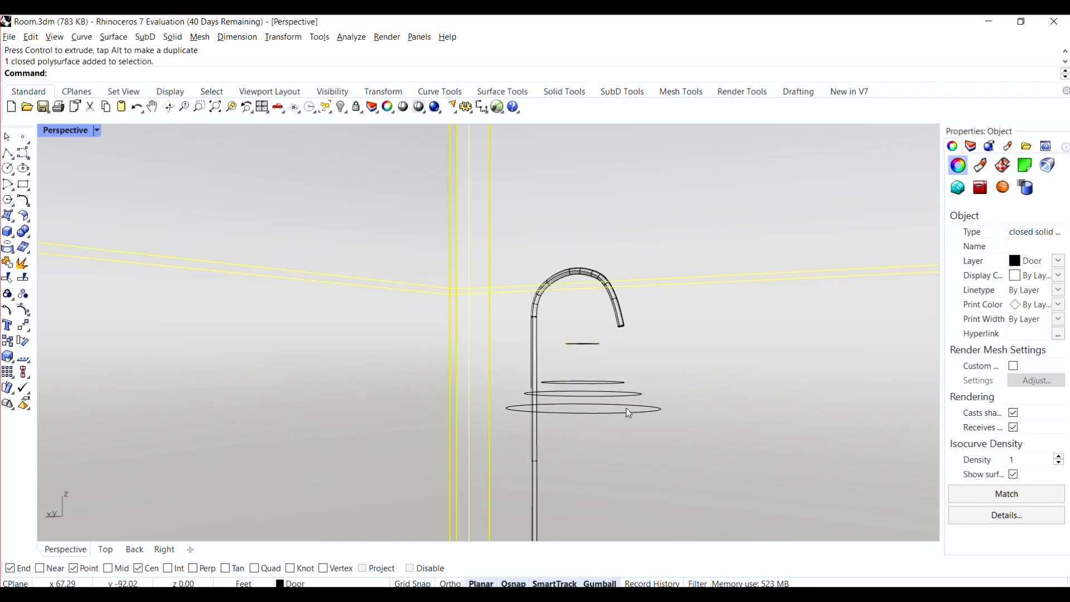
pyautogui.click(442, 230)
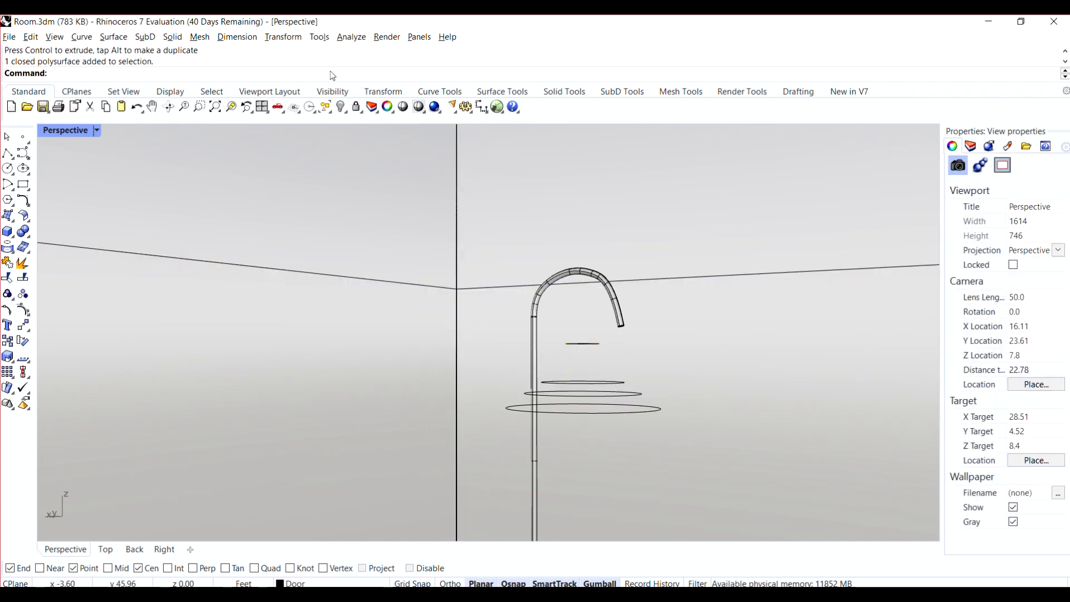
# - Loft the four shade circles from smallest to largest with the Normal style and no simplification
pyautogui.write('Loft')
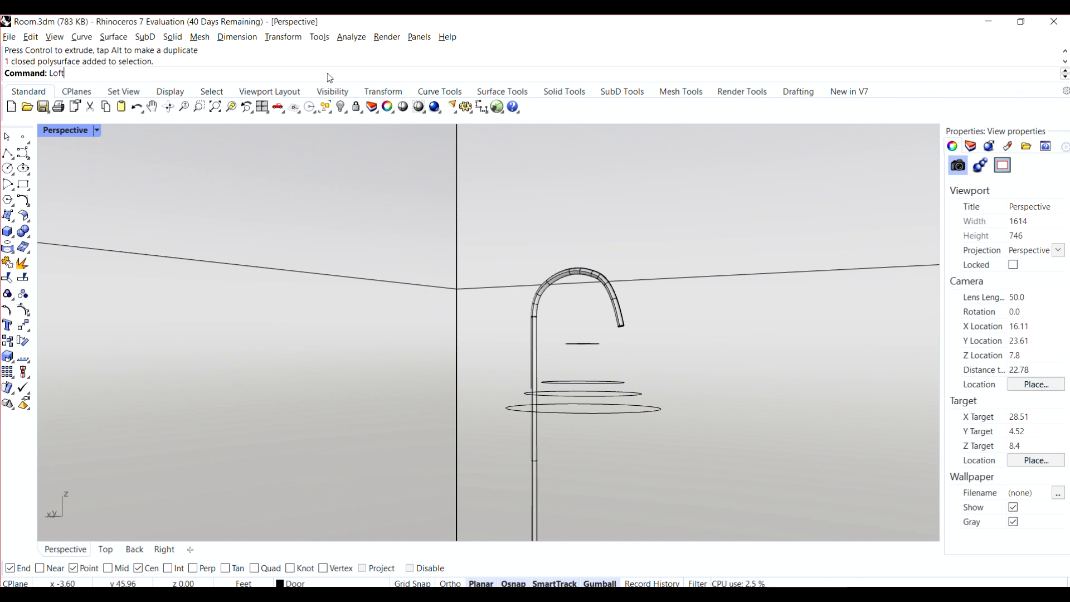
pyautogui.press('Return')
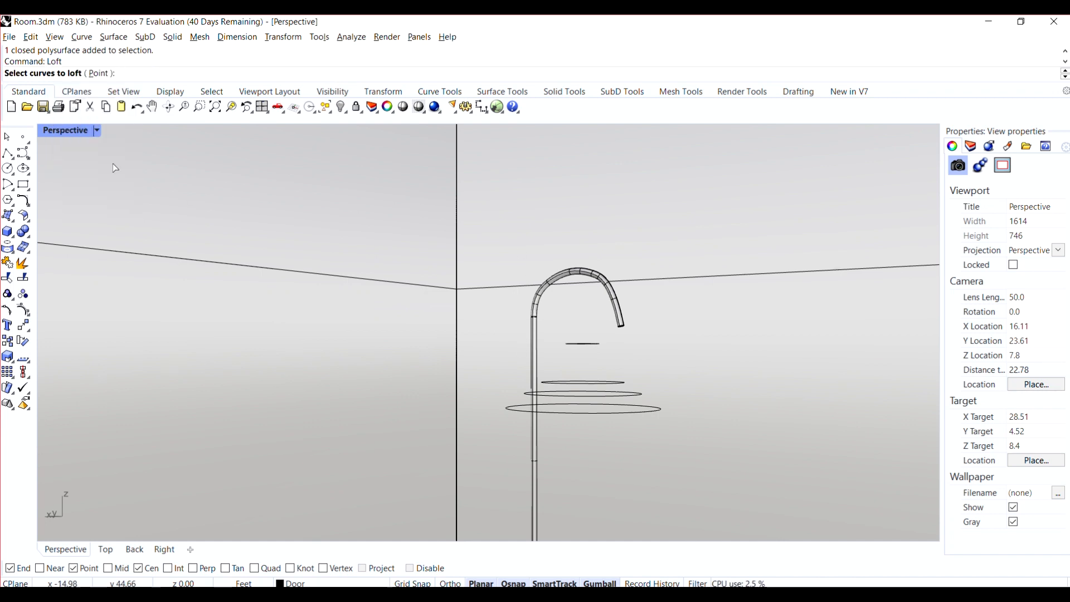
pyautogui.doubleClick(64, 132)
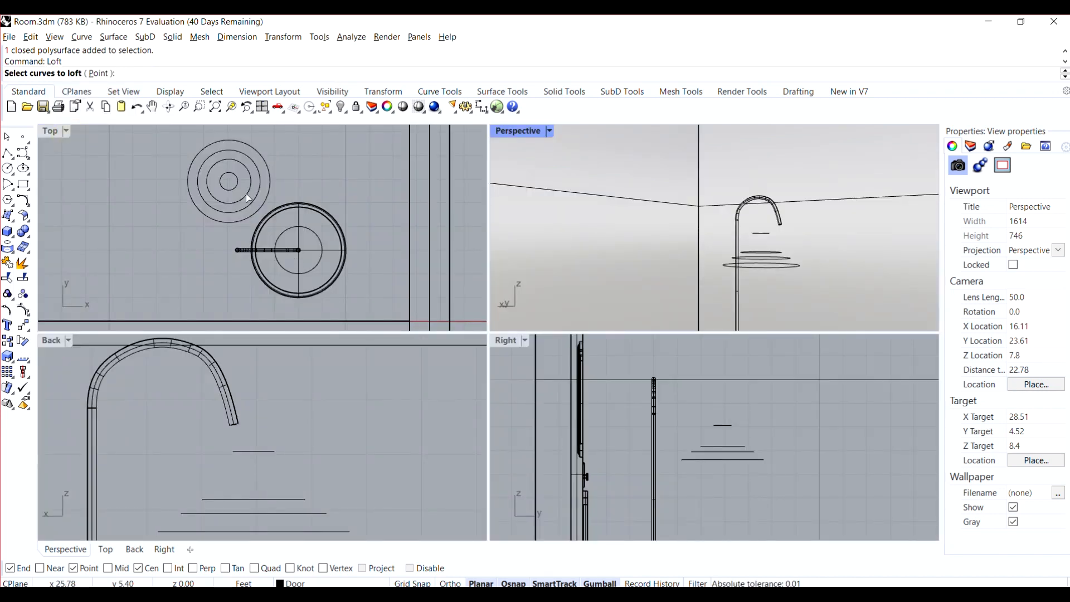
pyautogui.scroll(3, 249, 199)
pyautogui.click(230, 184)
pyautogui.click(252, 190)
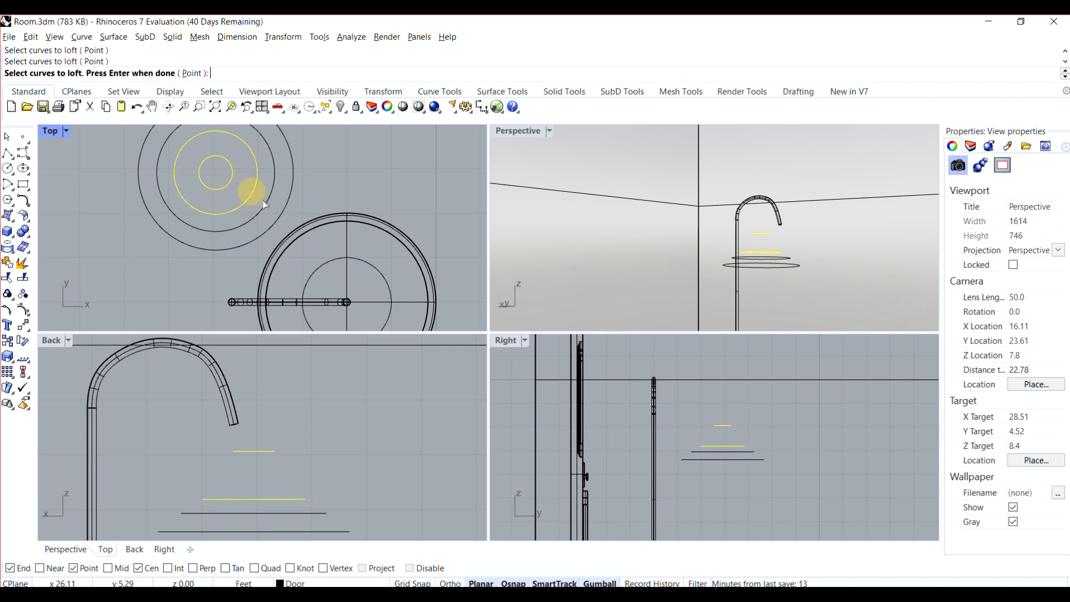
pyautogui.click(266, 205)
pyautogui.click(286, 209)
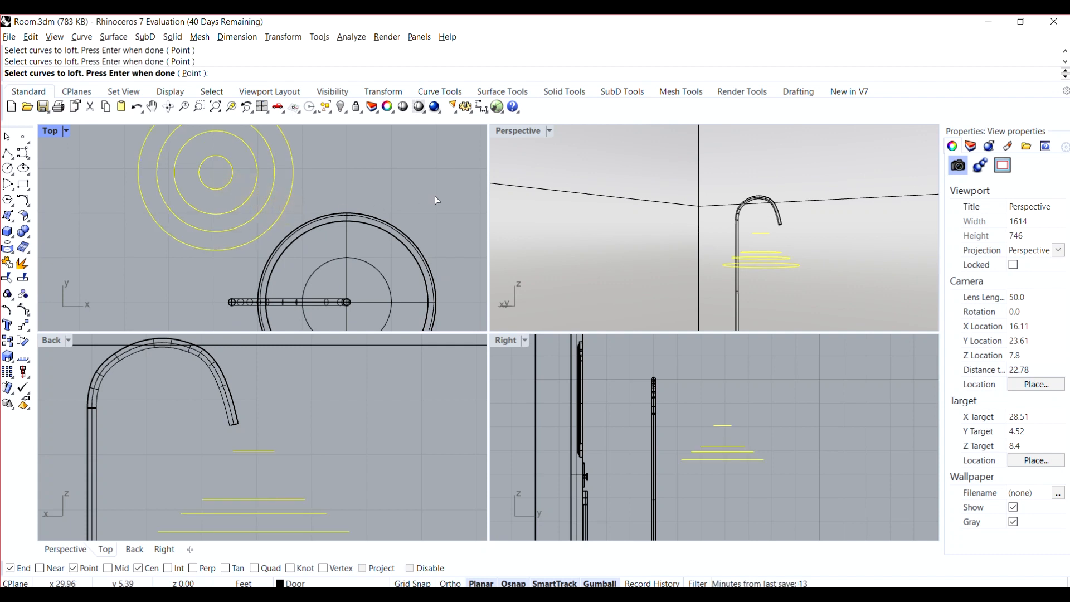
pyautogui.press('Return')
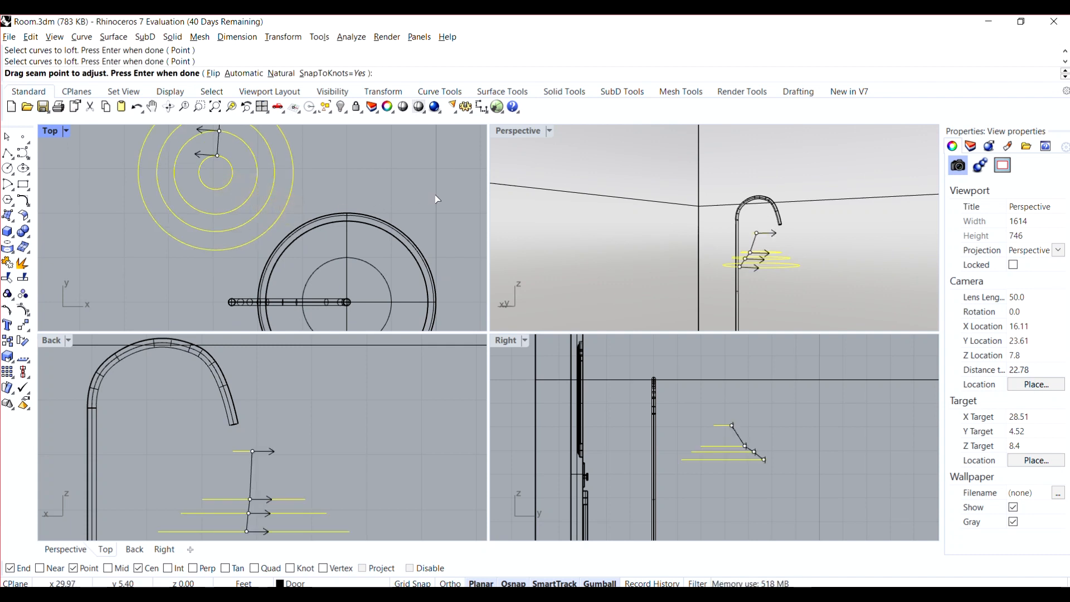
pyautogui.press('Return')
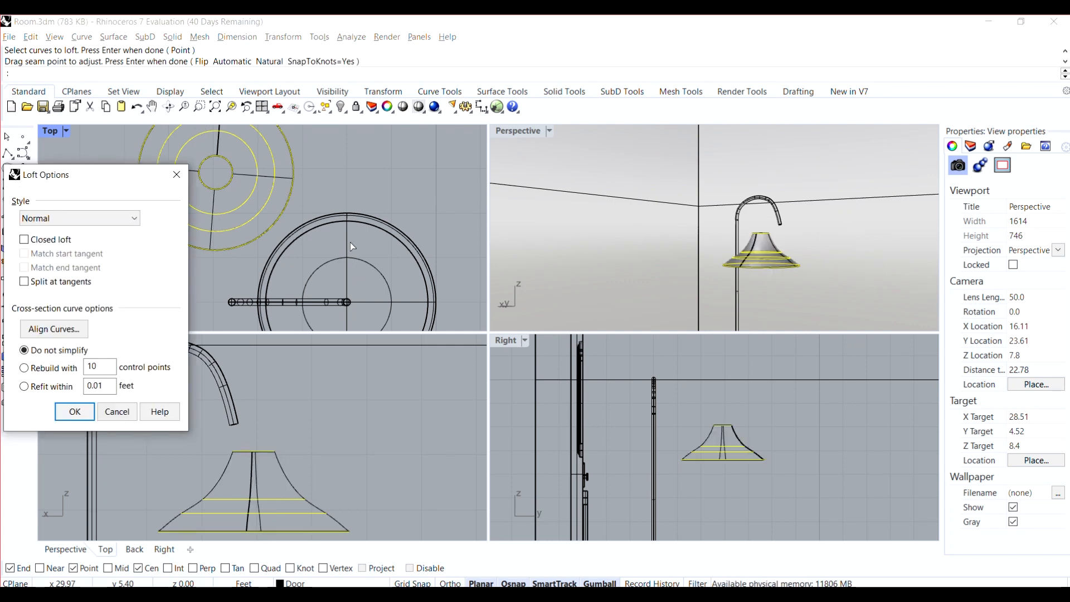
pyautogui.scroll(10, 606, 253)
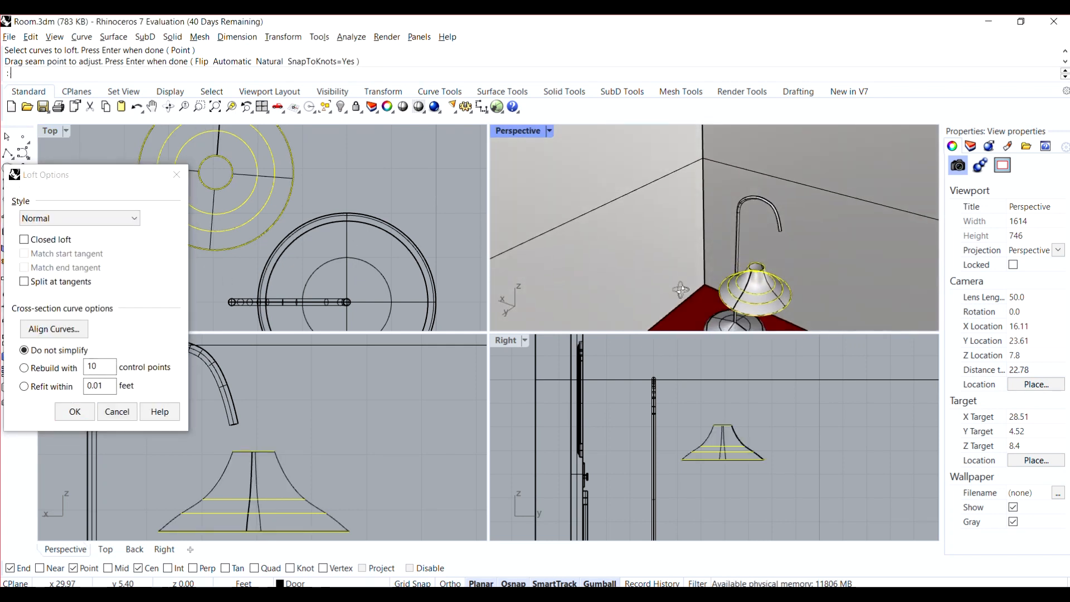
pyautogui.press('Return')
# - Try to shift the second-smallest shade circle sideways, and undo the move
pyautogui.scroll(-8, 663, 246)
pyautogui.click(628, 272)
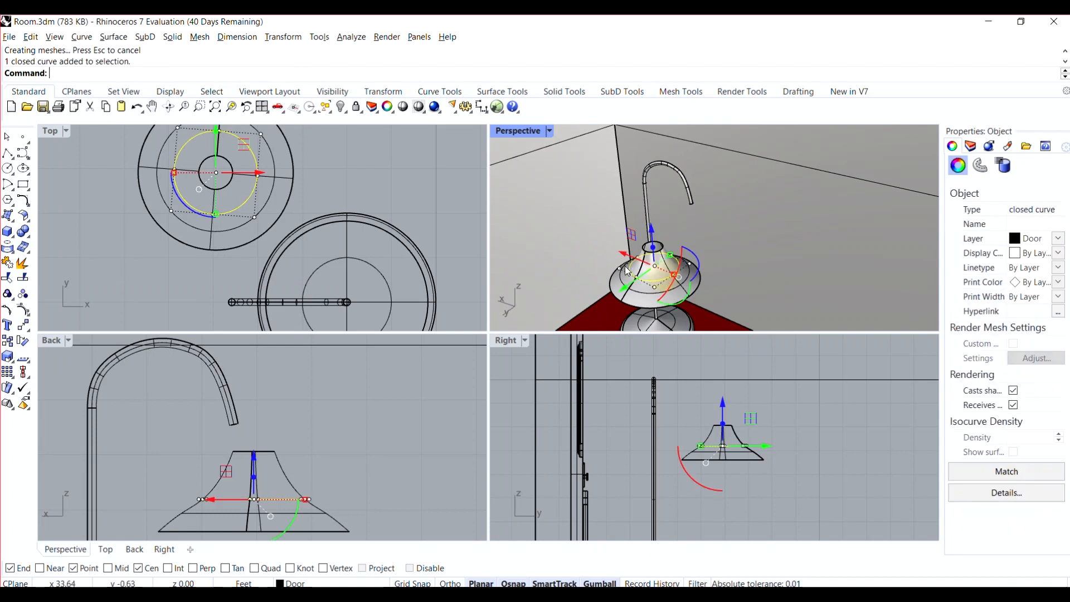
pyautogui.moveTo(767, 444); pyautogui.dragTo(686, 450)
pyautogui.hotkey('ctrl', 'z')
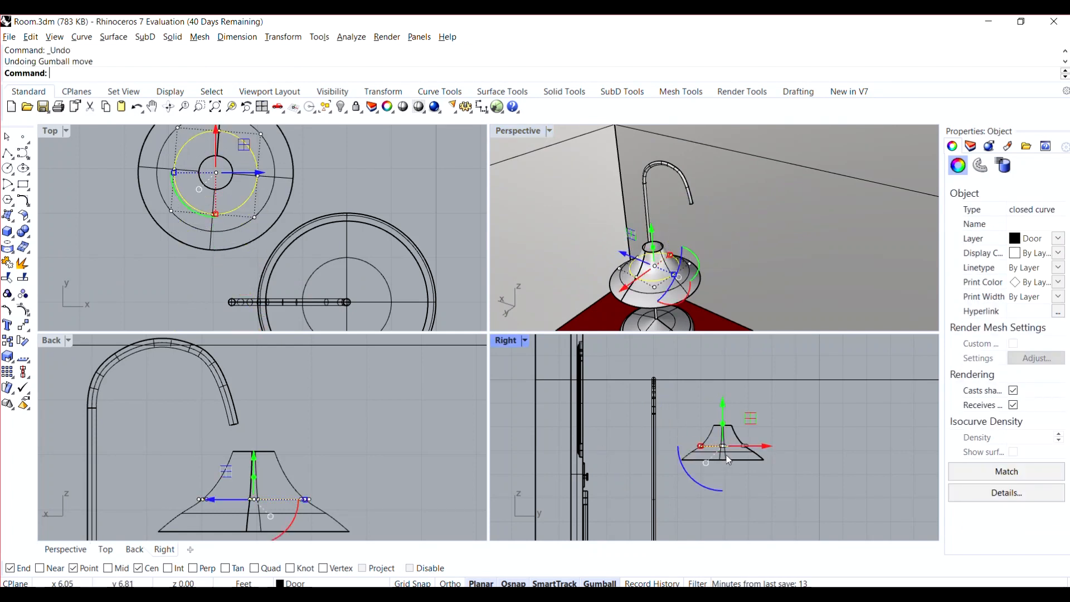
# - Select the flared lofted shade surface and hide it, leaving its profile circles in view
pyautogui.scroll(3, 632, 313)
pyautogui.click(655, 306)
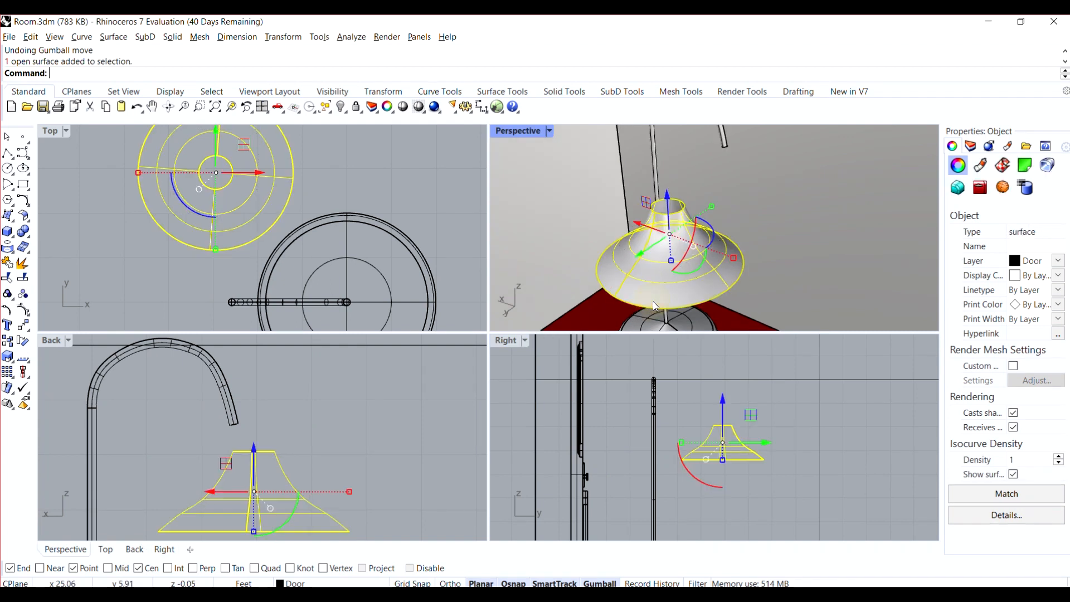
pyautogui.hotkey('ctrl', 'h')
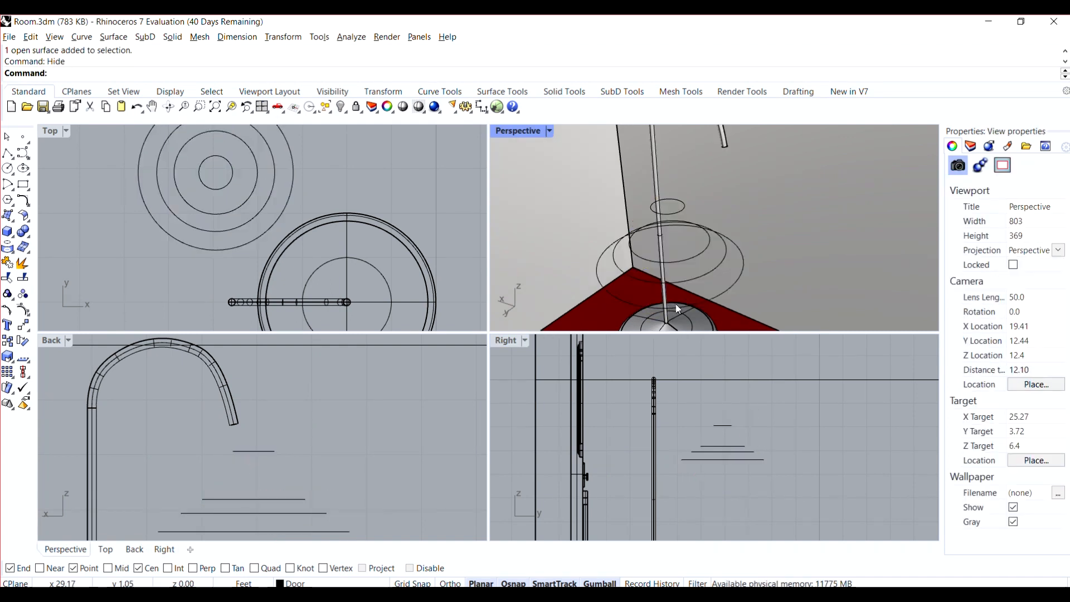
# - Move the four concentric shade profile circles to the Crvs layer
pyautogui.click(685, 310)
pyautogui.click(707, 286)
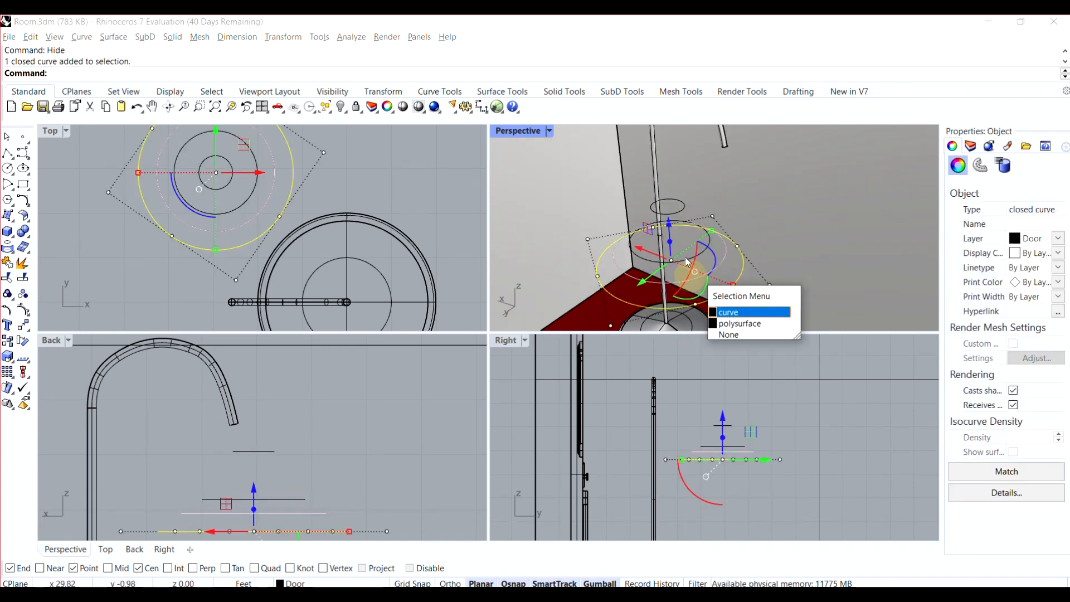
pyautogui.click(682, 216)
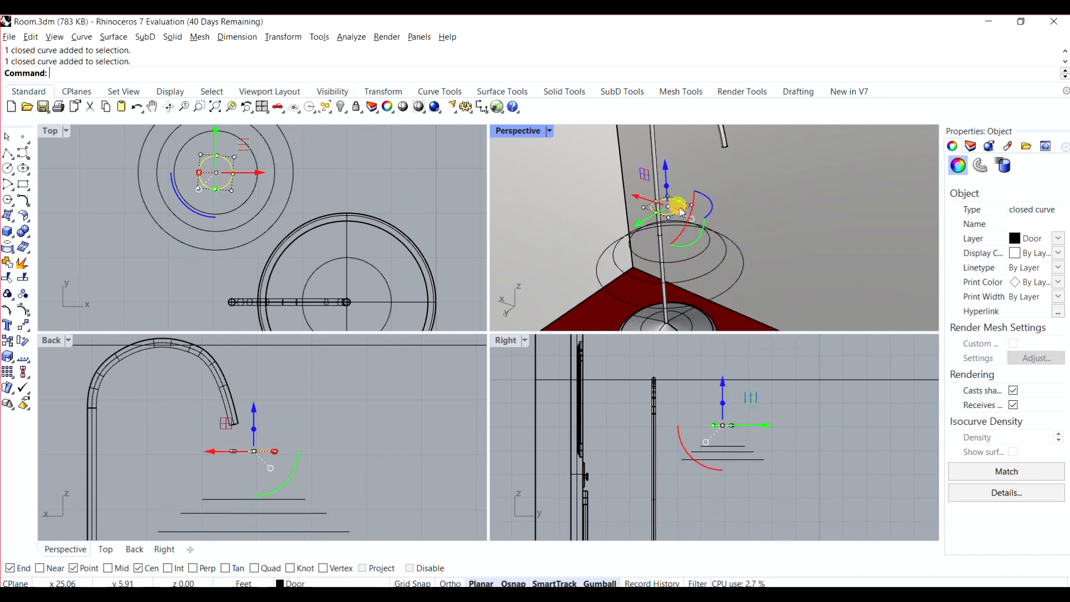
pyautogui.click(693, 260)
pyautogui.click(726, 293)
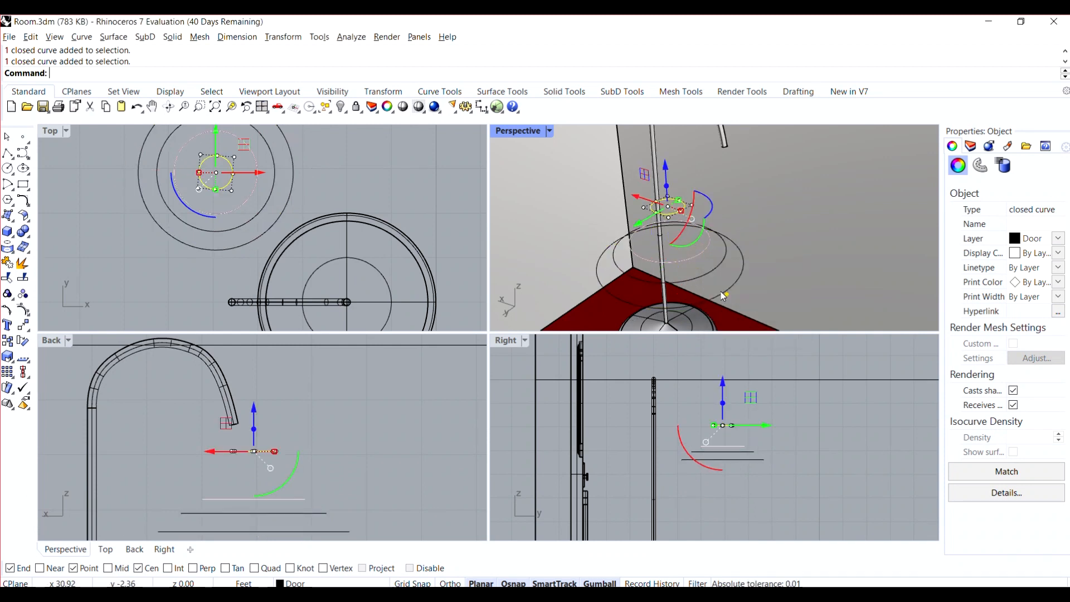
pyautogui.keyDown('shift'); pyautogui.click(706, 274); pyautogui.keyUp('shift')
pyautogui.keyDown('shift'); pyautogui.click(722, 297); pyautogui.keyUp('shift')
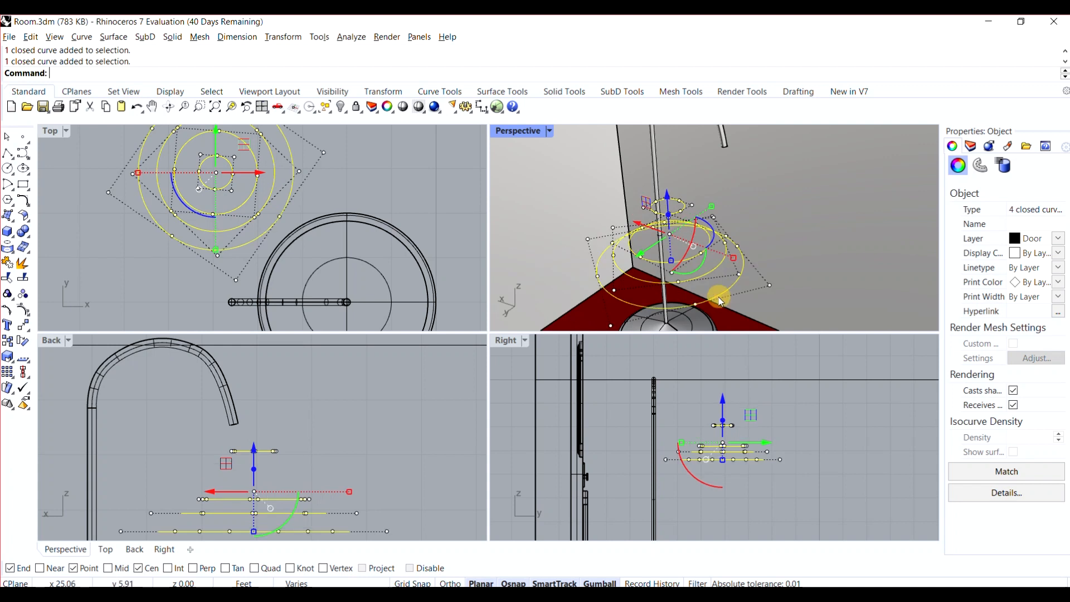
pyautogui.click(328, 585)
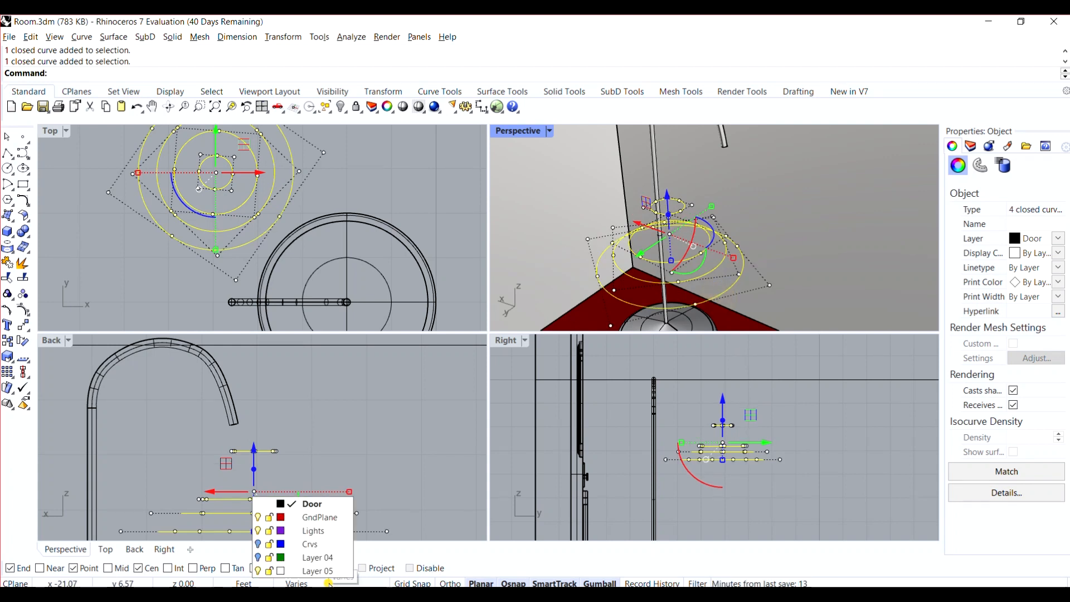
pyautogui.click(333, 547)
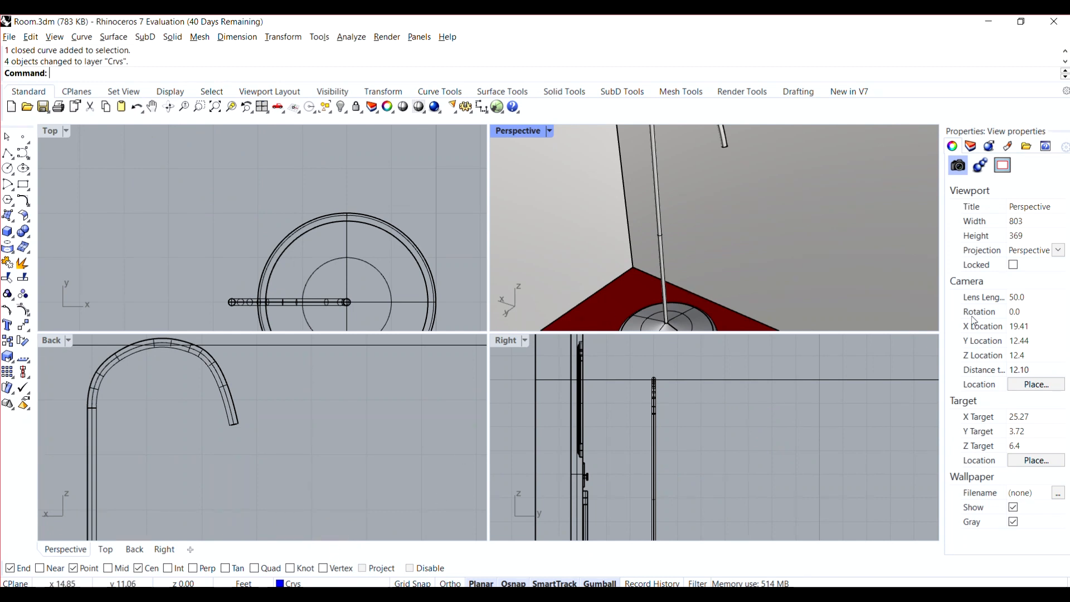
# - Show the hidden shade surfaces and delete the rounded closed one, keeping the flared open shade
pyautogui.click(970, 146)
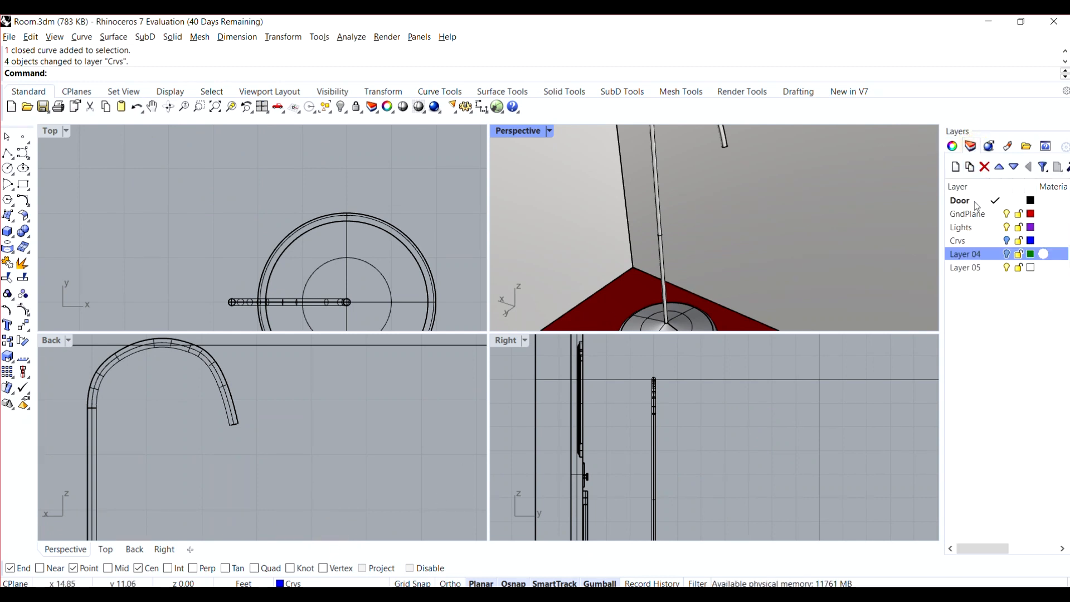
pyautogui.click(977, 206)
pyautogui.moveTo(724, 297); pyautogui.dragTo(689, 200, button='right')
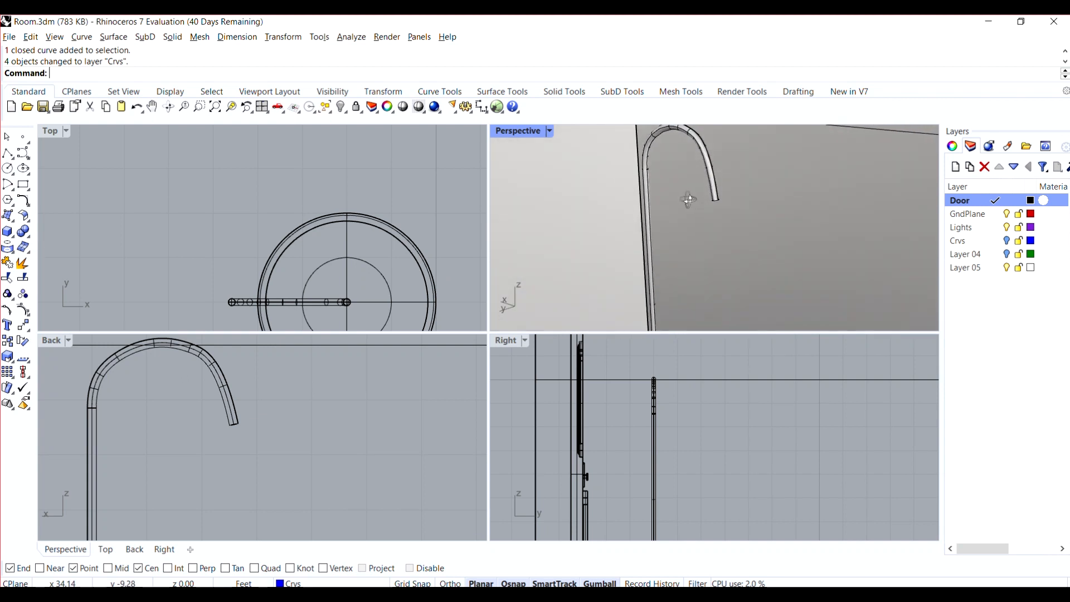
pyautogui.scroll(-6, 697, 251)
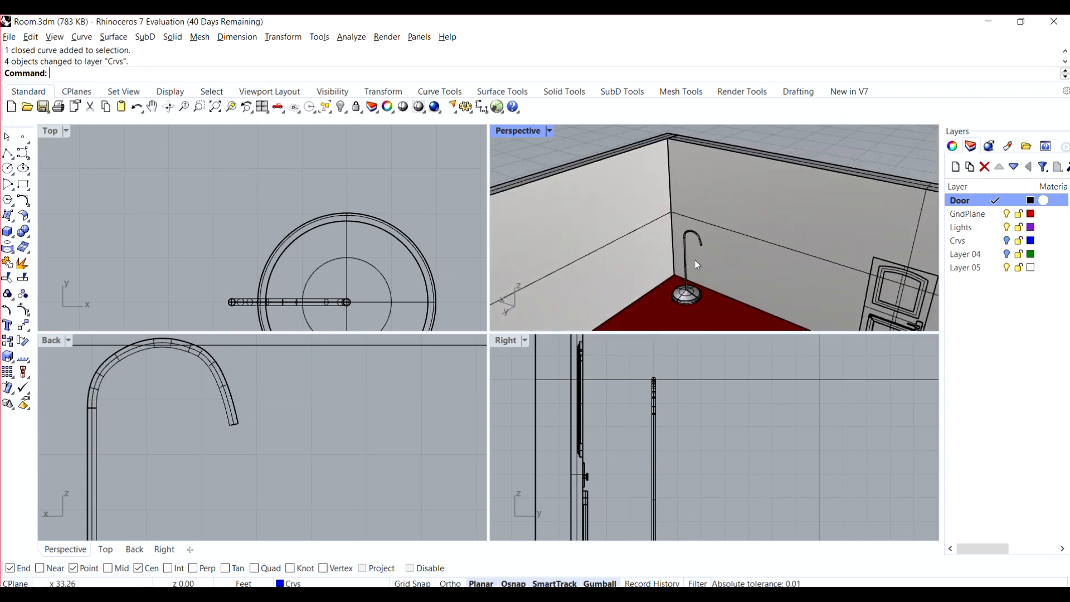
pyautogui.scroll(3, 697, 266)
pyautogui.write('show')
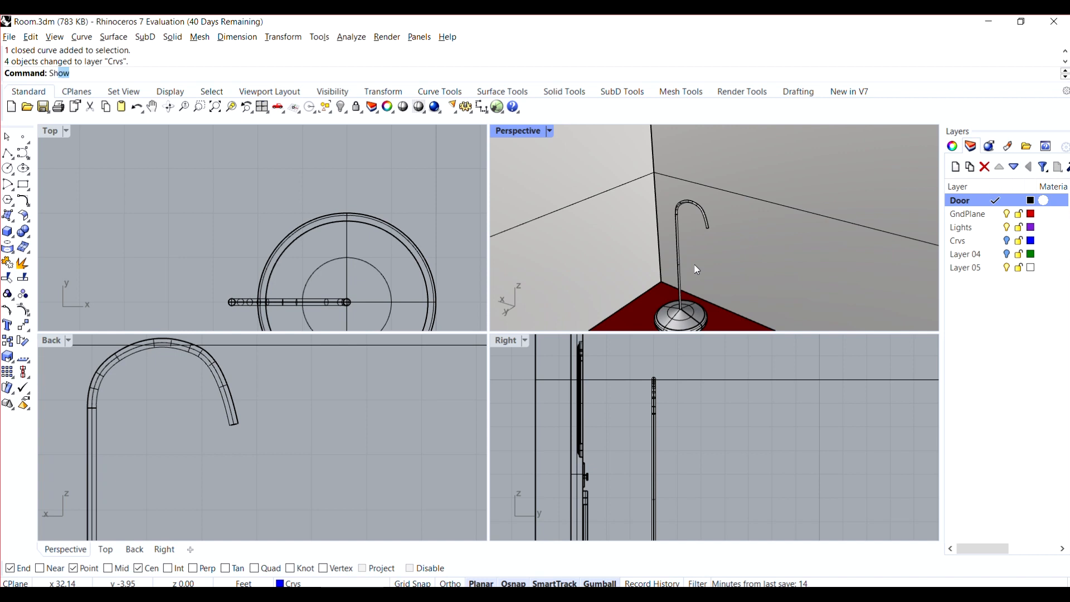
pyautogui.press('Return')
pyautogui.scroll(1, 697, 270)
pyautogui.click(696, 270)
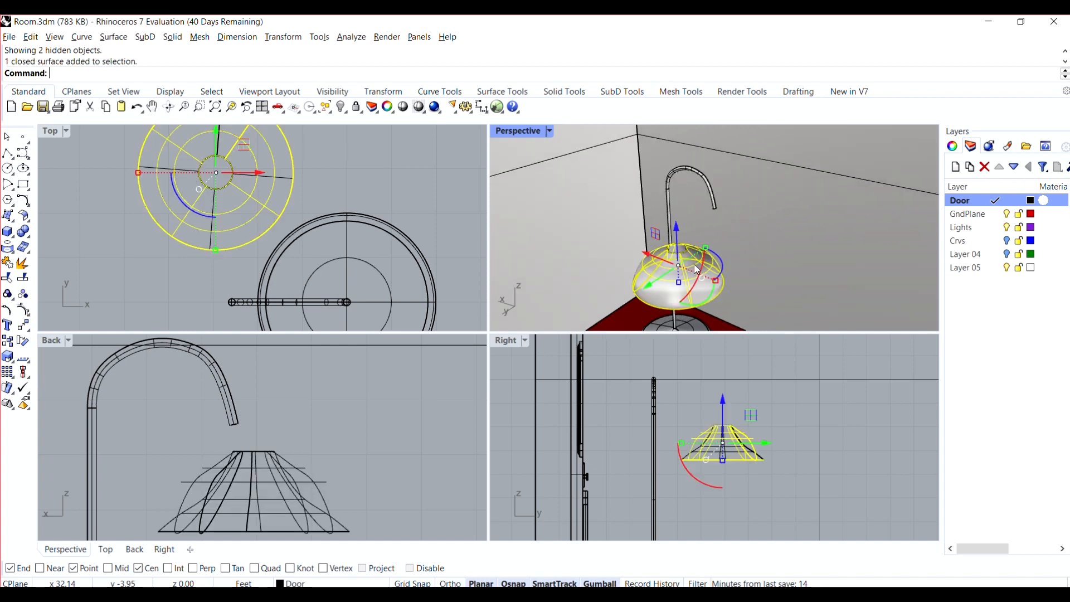
pyautogui.press('Delete')
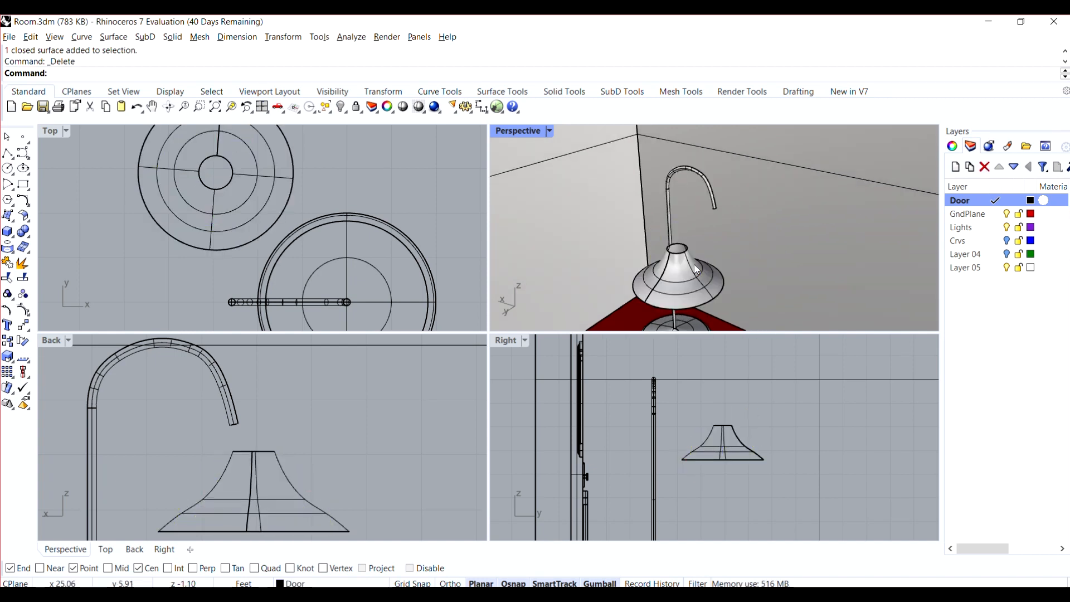
# - Move the flared shade along Y and X so it sits centred directly beneath the free end of the stem
pyautogui.click(697, 270)
pyautogui.scroll(4, 697, 270)
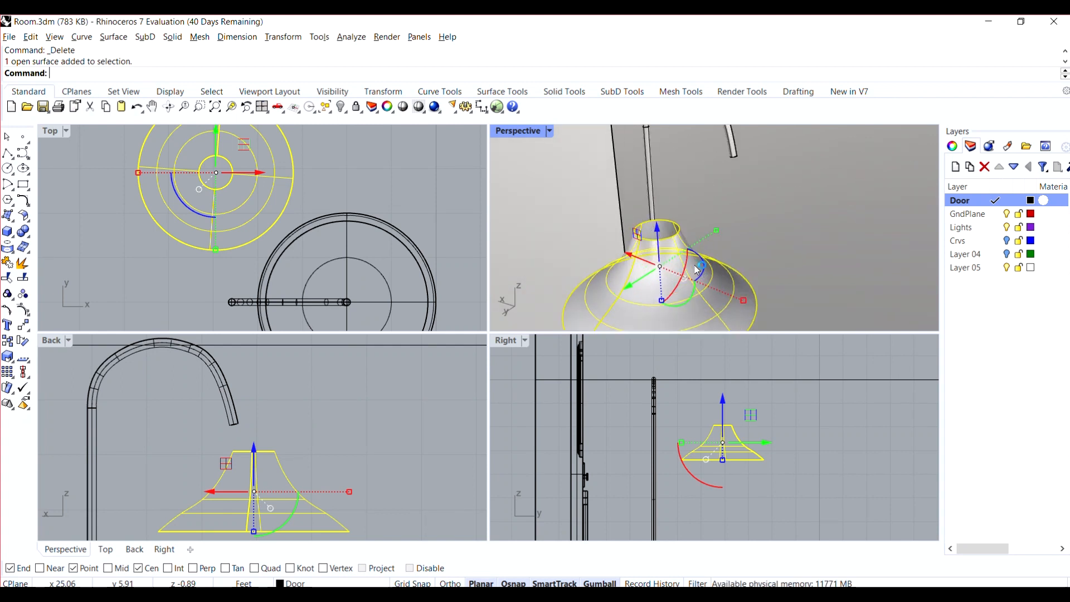
pyautogui.moveTo(694, 266)
pyautogui.mouseDown(button='right')
pyautogui.moveTo(708, 231)
pyautogui.moveTo(697, 272)
pyautogui.mouseUp(button='right')
pyautogui.scroll(-4, 708, 232)
pyautogui.scroll(4, 708, 232)
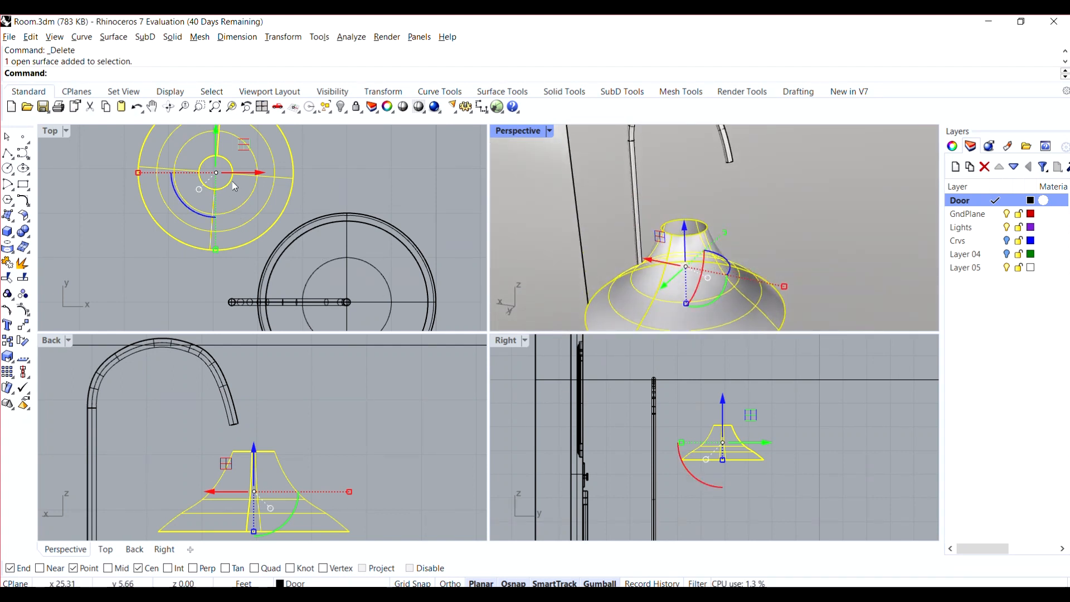
pyautogui.scroll(-3, 233, 190)
pyautogui.moveTo(233, 136); pyautogui.dragTo(233, 222)
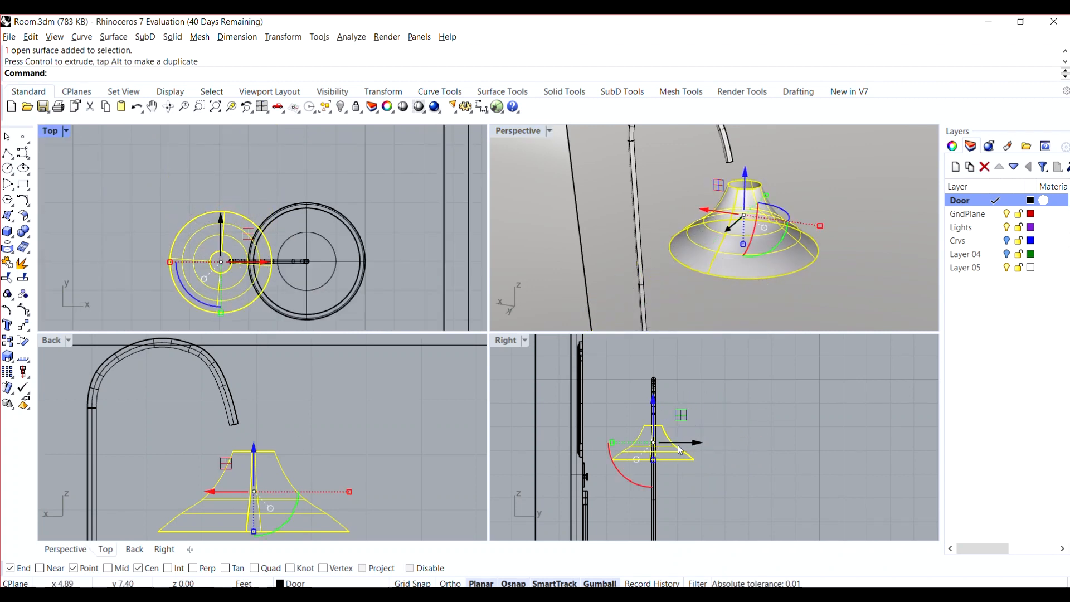
pyautogui.moveTo(213, 492); pyautogui.dragTo(193, 495)
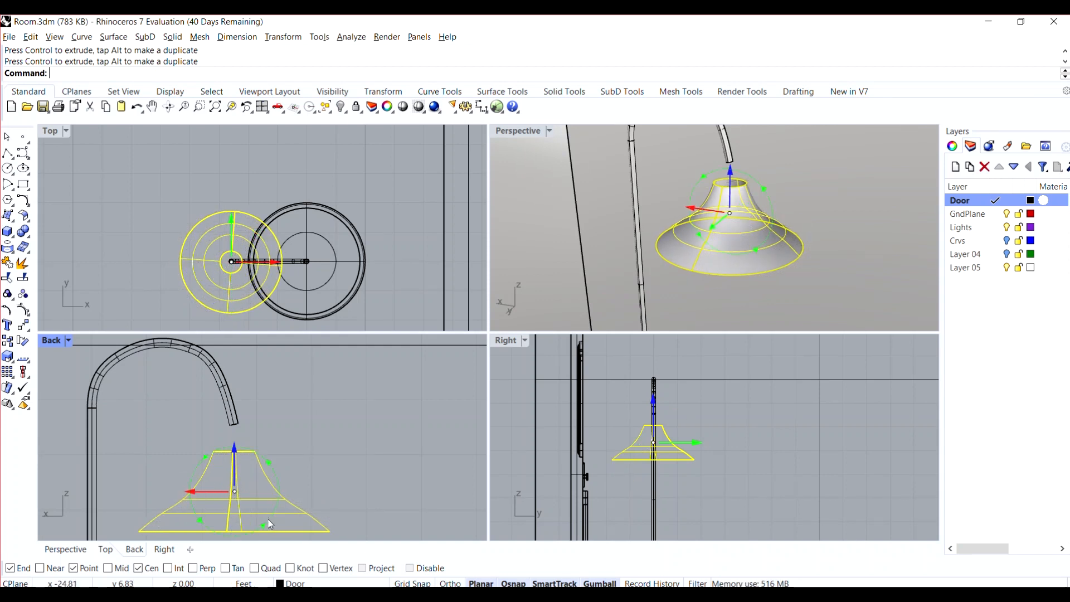
# - Tilt the flared shade to match the angle of the stem's free end, and shift it sideways to line up below it
pyautogui.moveTo(273, 526); pyautogui.dragTo(278, 517)
pyautogui.moveTo(195, 506); pyautogui.dragTo(215, 501)
pyautogui.moveTo(299, 490); pyautogui.dragTo(290, 491)
pyautogui.moveTo(223, 496); pyautogui.dragTo(217, 498)
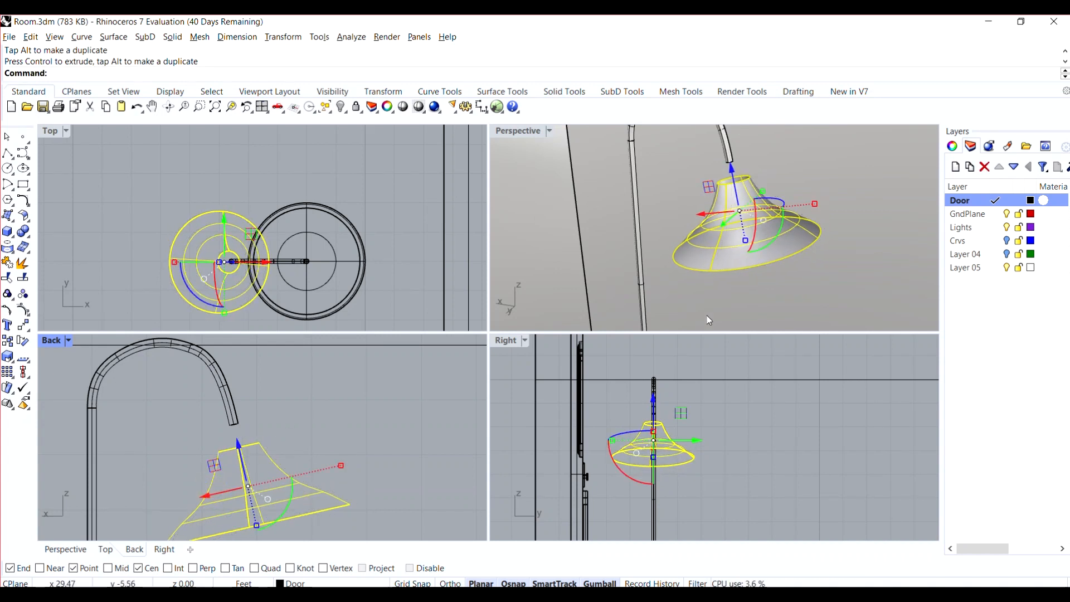
pyautogui.scroll(6, 654, 419)
pyautogui.click(378, 277)
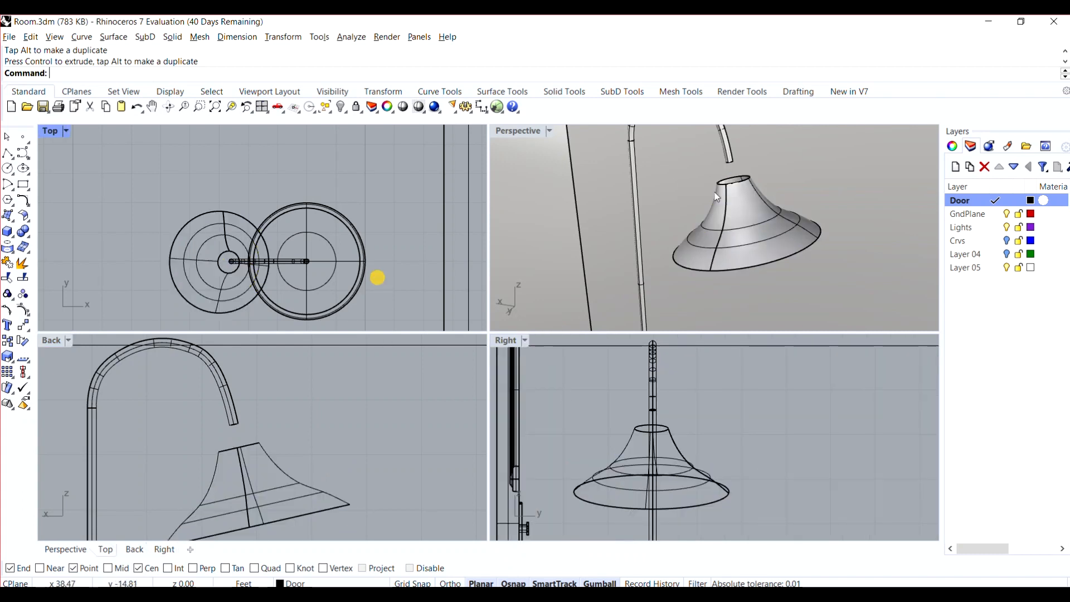
# - Extract the flat cap surface from the stem's free end above the shade
pyautogui.scroll(-5, 734, 153)
pyautogui.scroll(5, 733, 162)
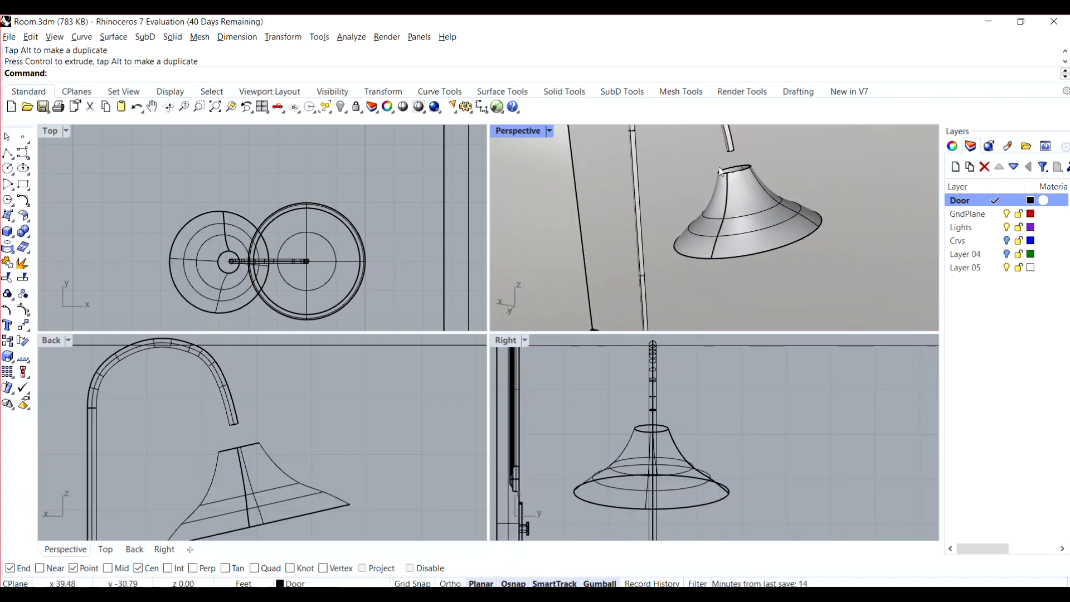
pyautogui.doubleClick(517, 130)
pyautogui.scroll(-5, 357, 280)
pyautogui.scroll(6, 382, 331)
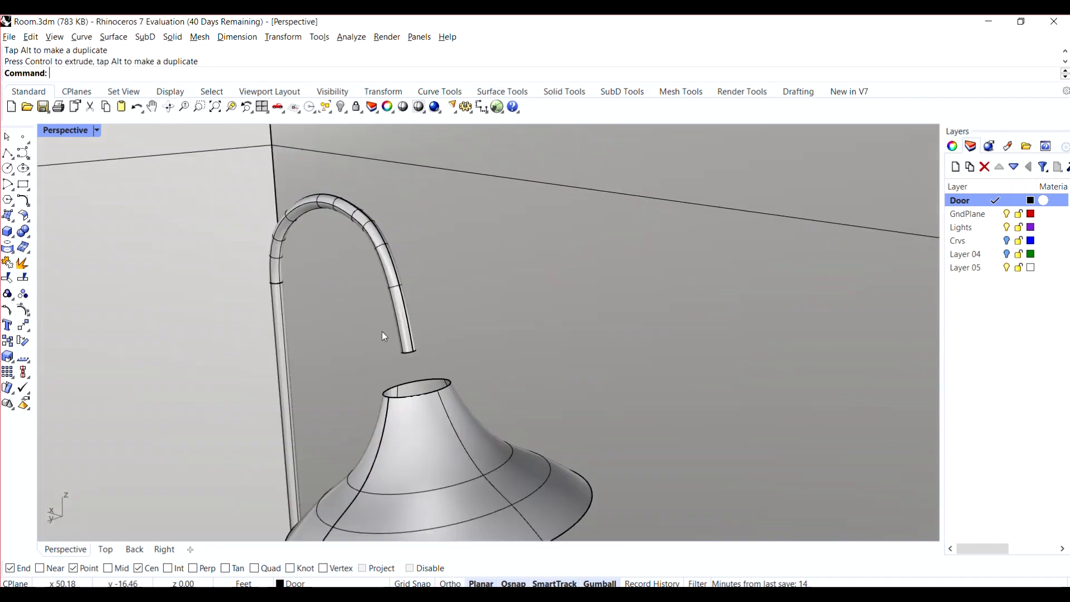
pyautogui.moveTo(382, 332); pyautogui.dragTo(393, 271, button='right')
pyautogui.scroll(5, 397, 296)
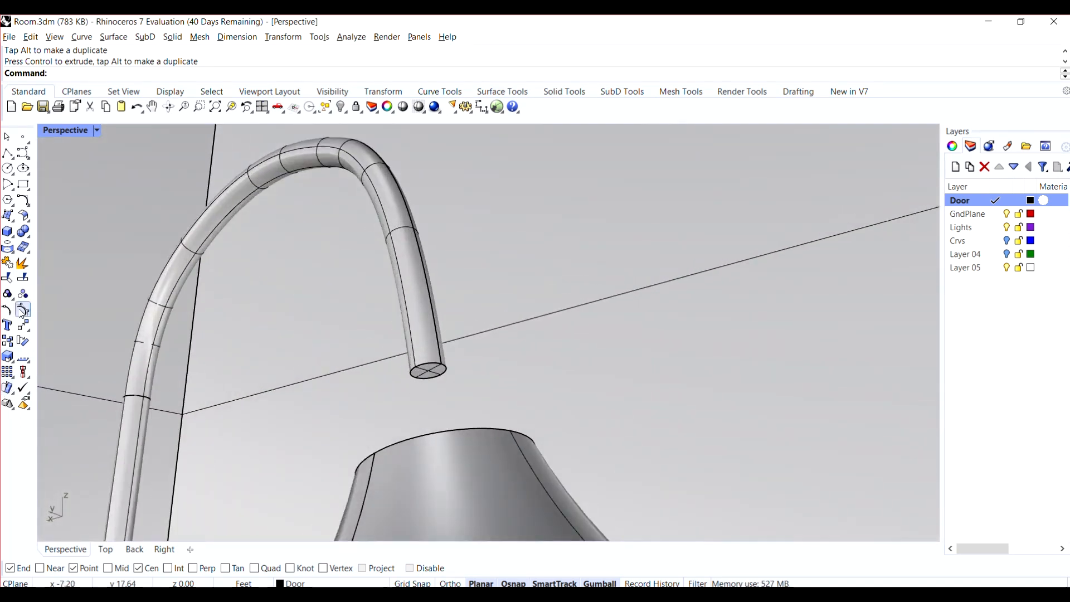
pyautogui.click(27, 266)
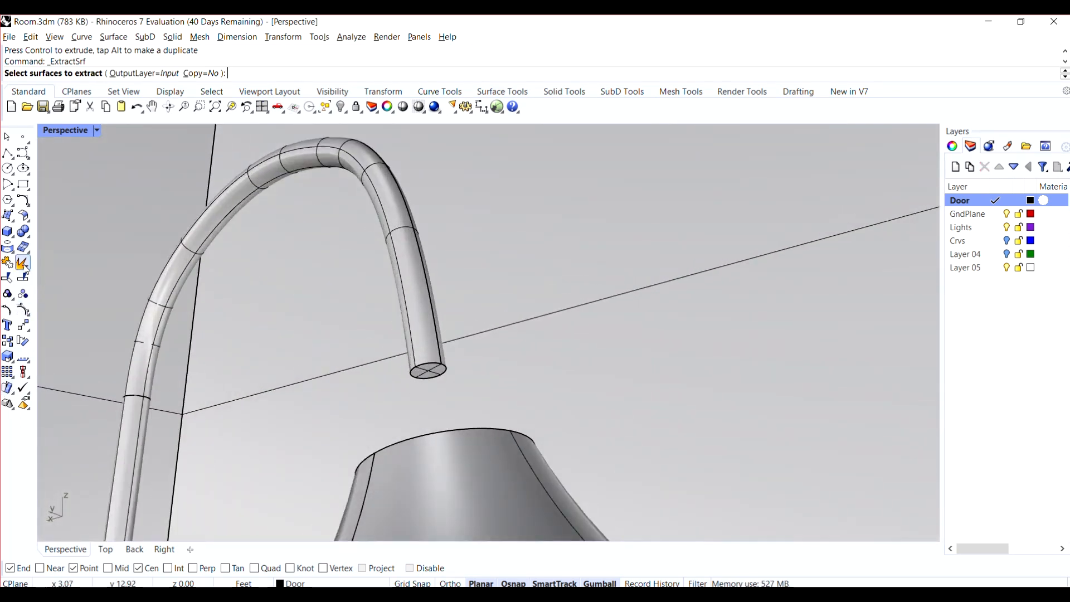
pyautogui.click(436, 373)
pyautogui.press('Return')
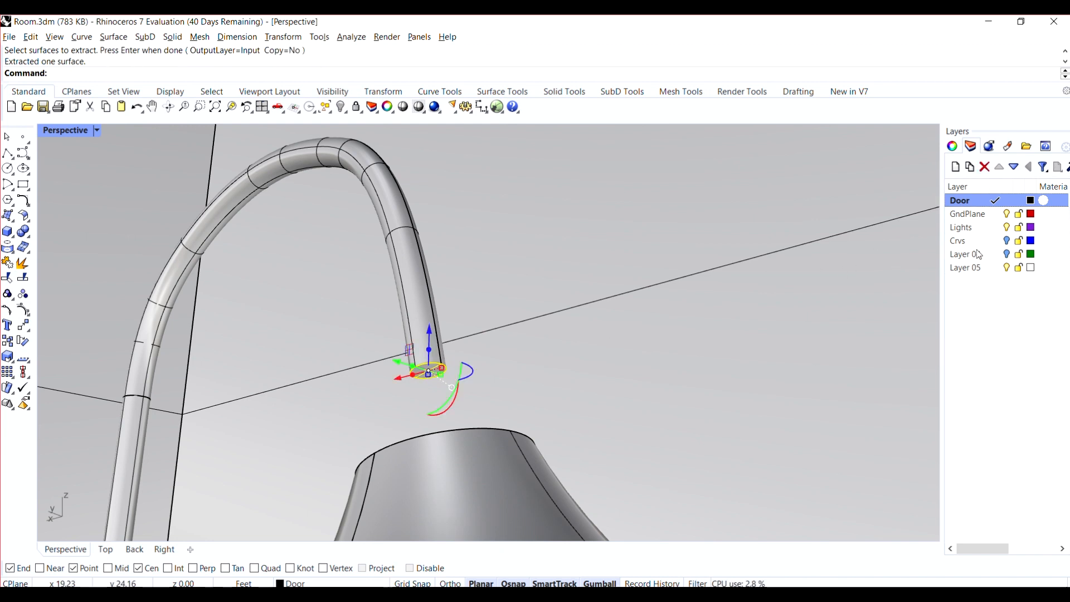
pyautogui.press('Return')
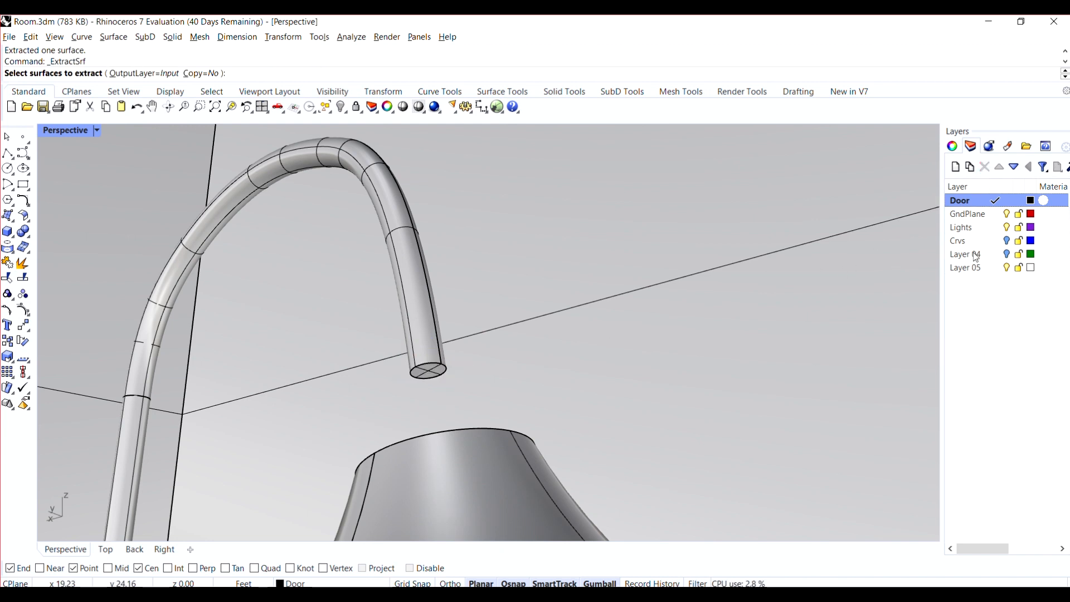
pyautogui.click(436, 374)
pyautogui.press('Return')
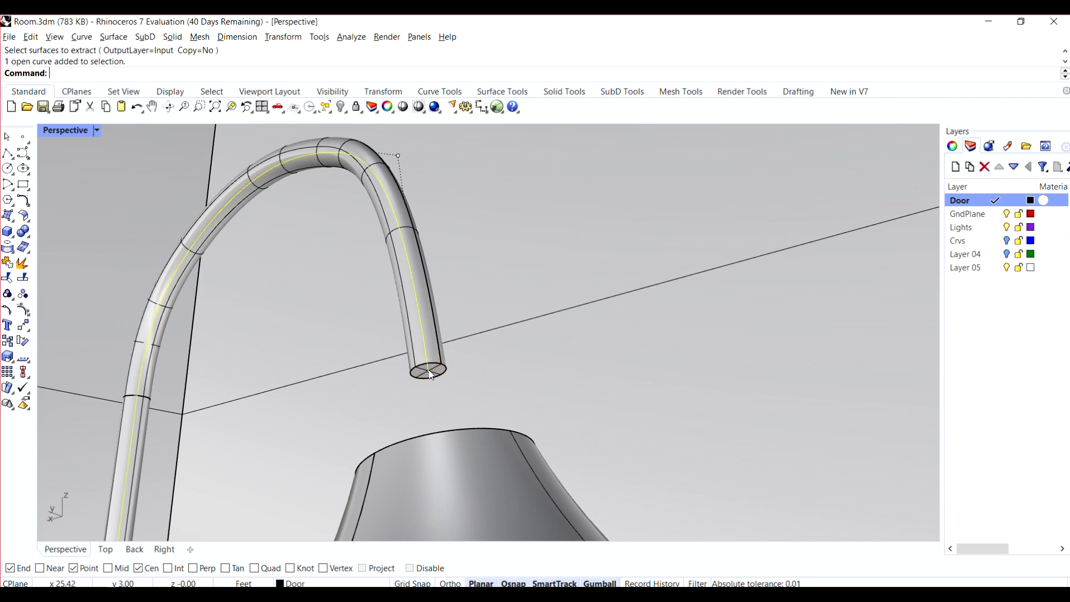
# - Rename Layer 04 to Srfs and move the stem's extracted end cap onto that layer
pyautogui.click(440, 373)
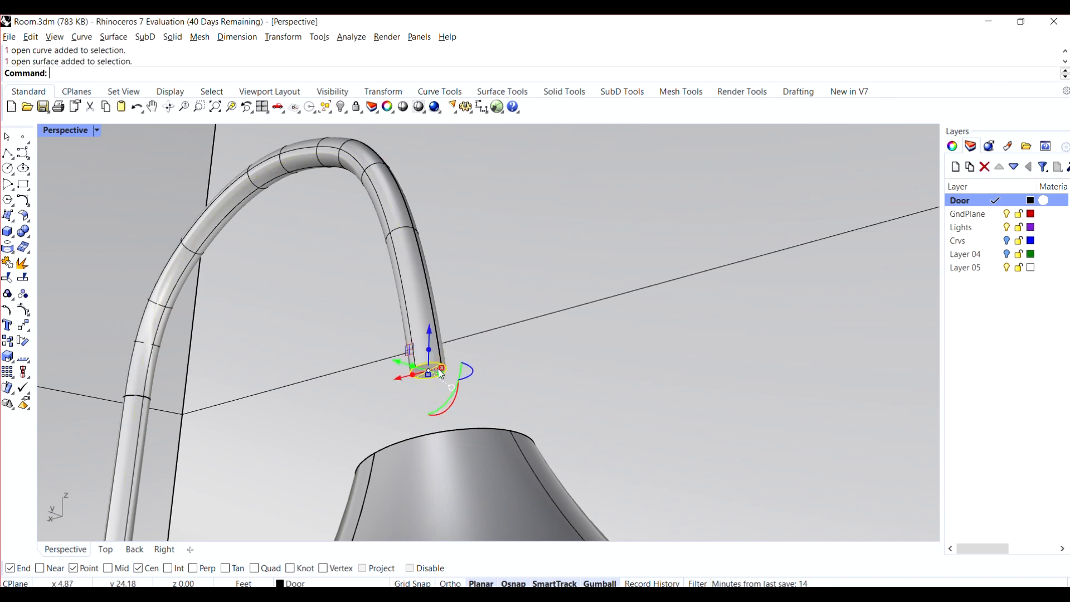
pyautogui.click(984, 255)
pyautogui.click(984, 255)
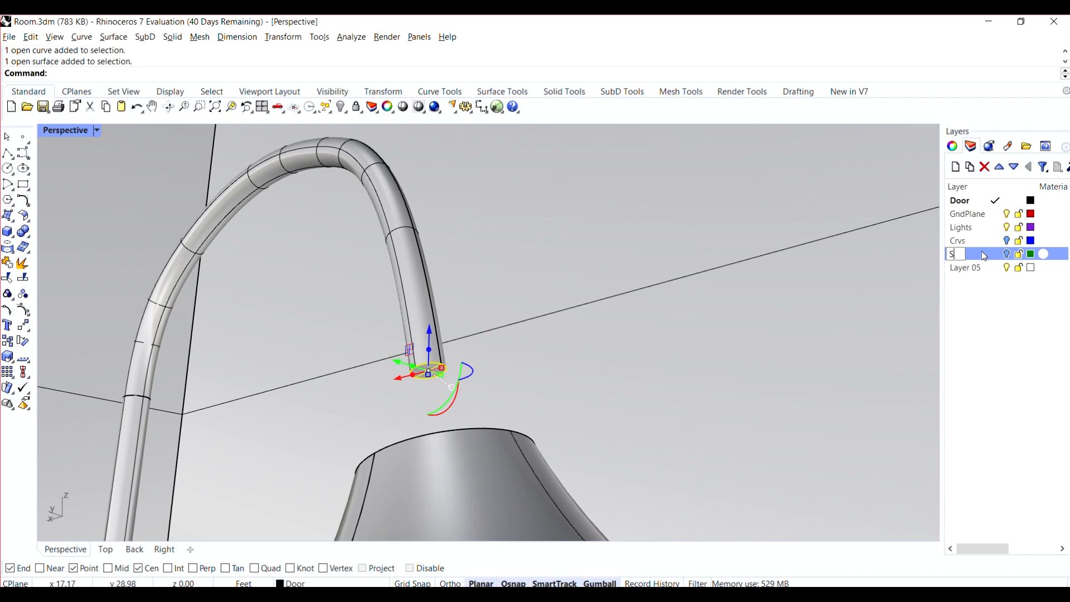
pyautogui.write('Srfs')
pyautogui.press('Return')
pyautogui.click(357, 583)
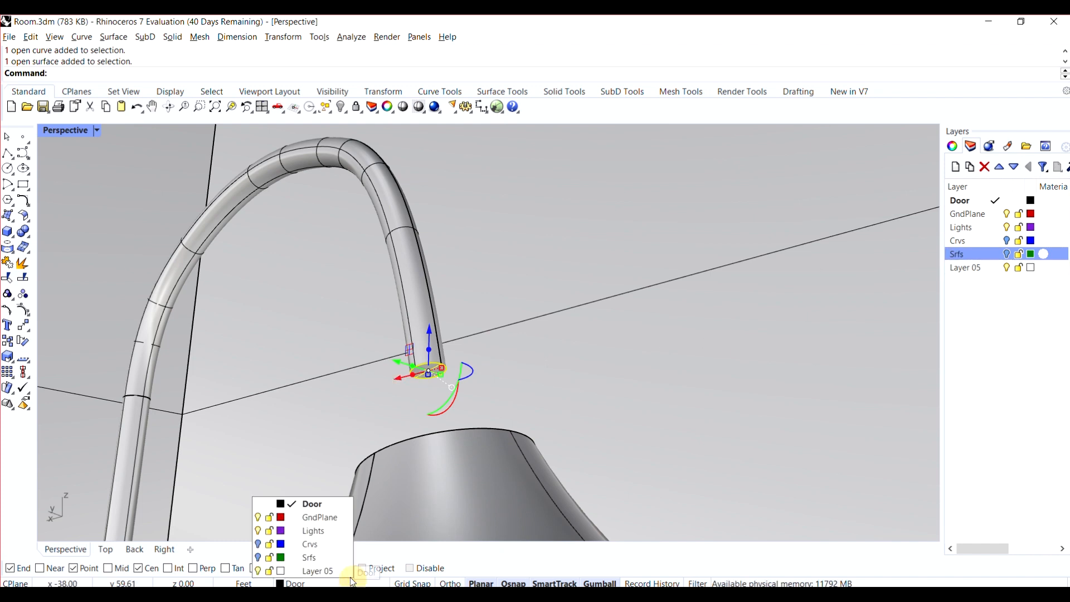
pyautogui.click(332, 560)
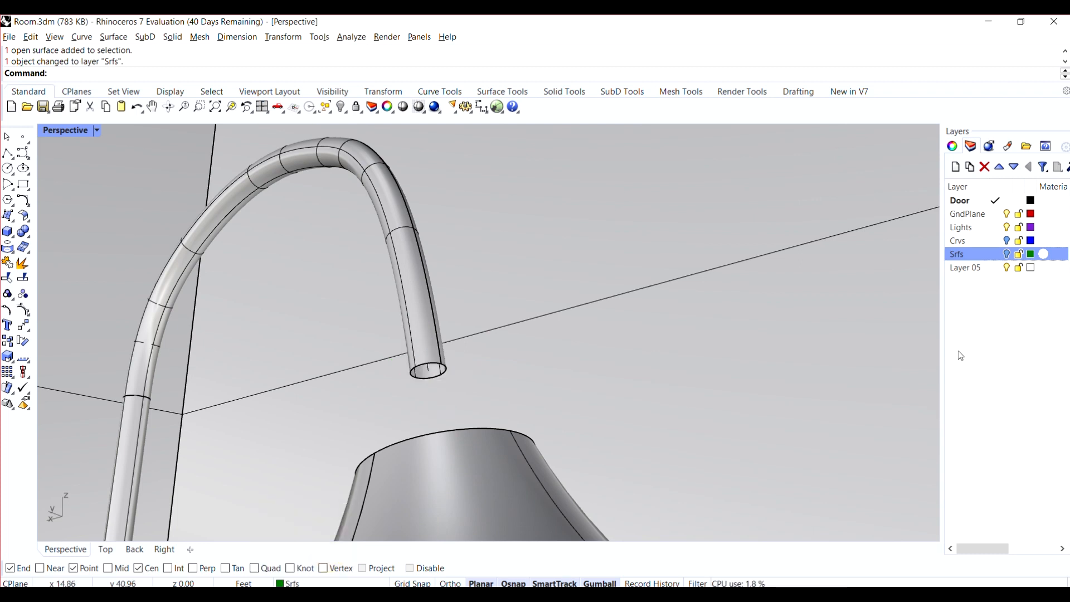
# - Move the centre curve inside the arched stem to the Crvs layer
pyautogui.click(430, 372)
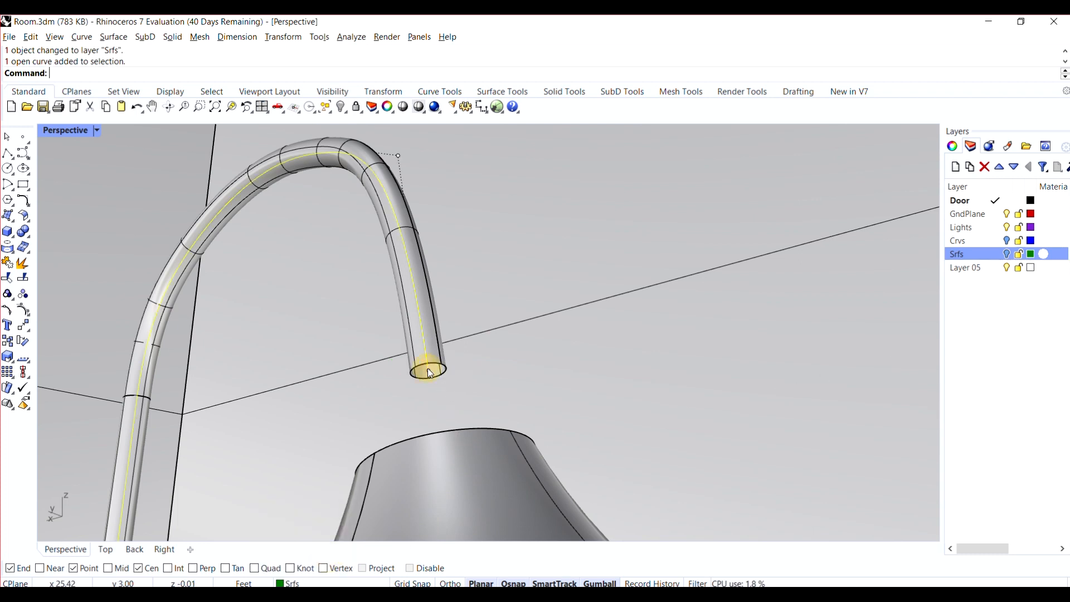
pyautogui.click(313, 582)
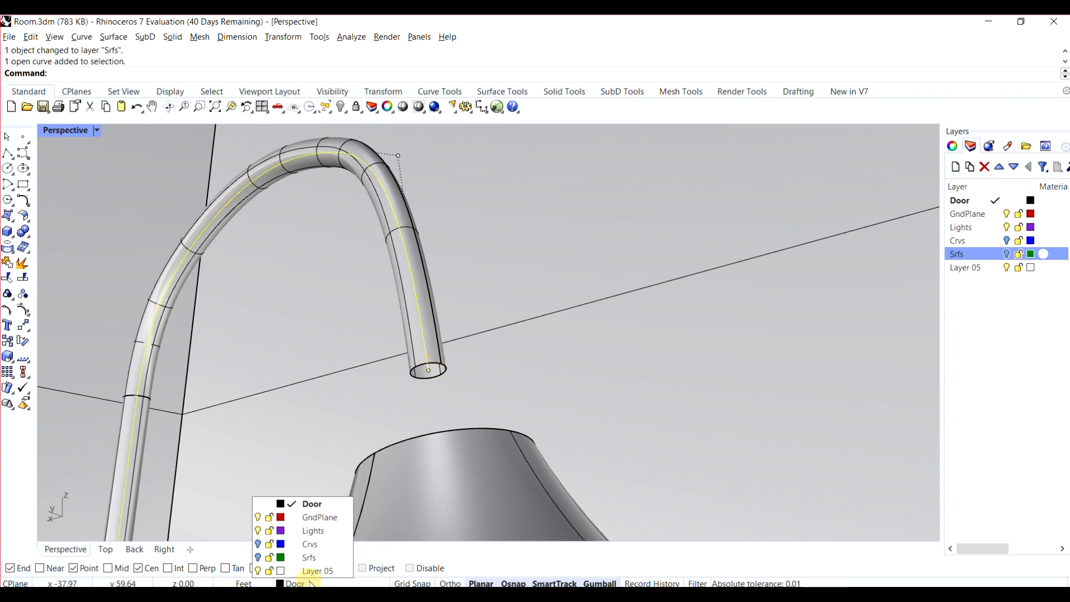
pyautogui.click(323, 545)
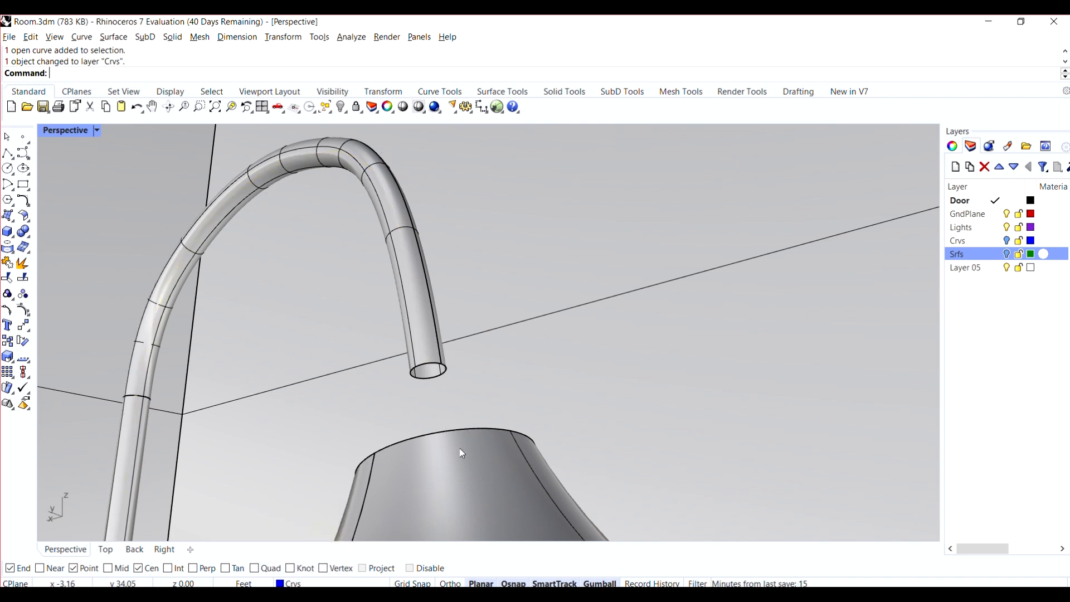
# - Start a surface blend between the shade's top edge and the edge of the stem's free end, accepting the default seam points
pyautogui.scroll(-5, 462, 454)
pyautogui.scroll(7, 475, 443)
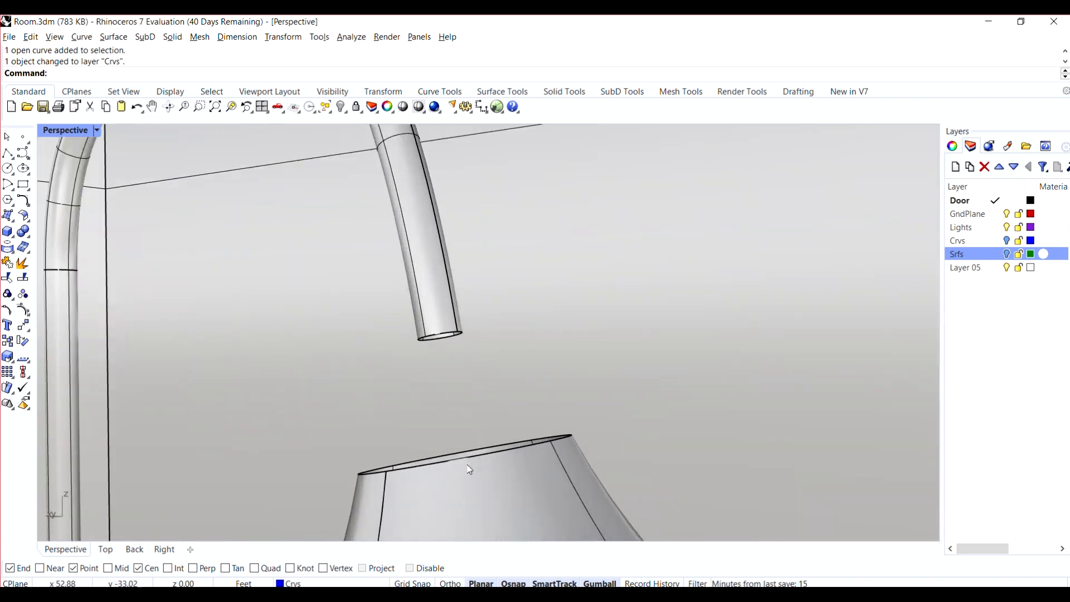
pyautogui.moveTo(470, 470); pyautogui.dragTo(471, 489, button='right')
pyautogui.click(476, 500)
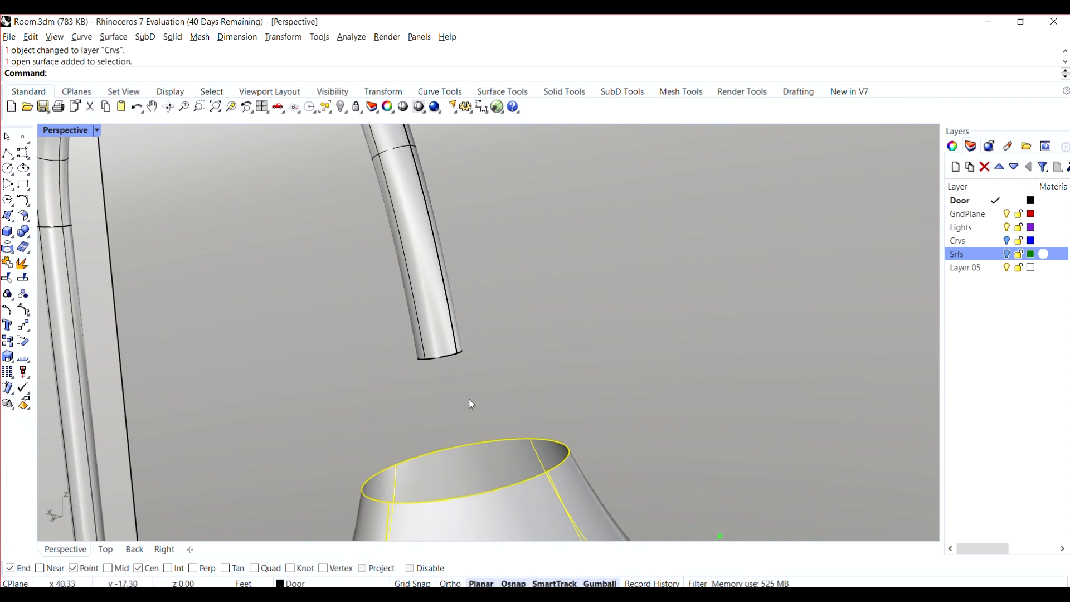
pyautogui.press('Escape')
pyautogui.write('B')
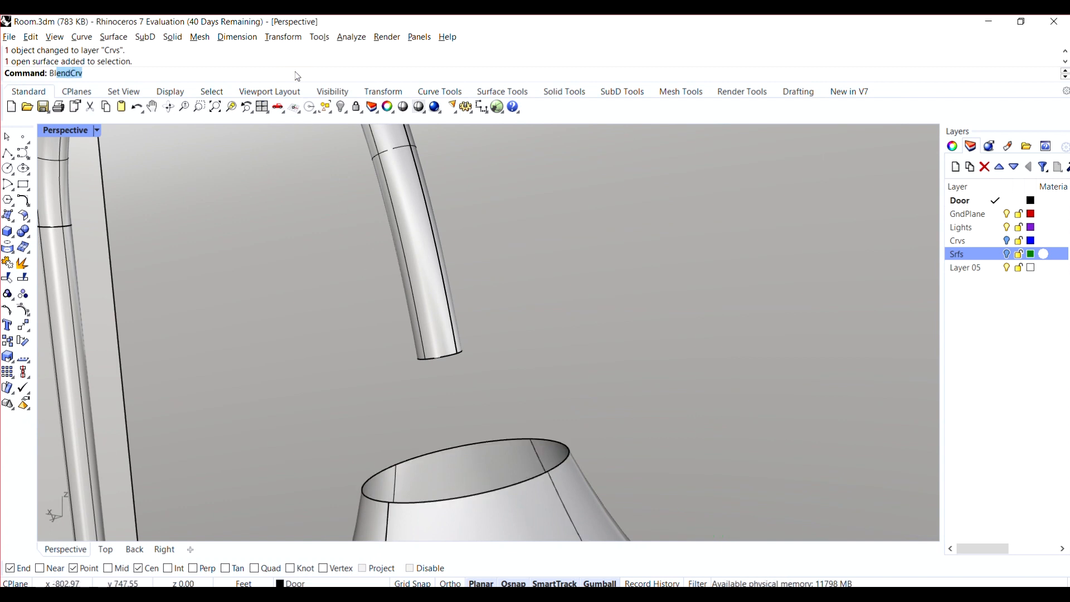
pyautogui.write('lendSrf')
pyautogui.press('Return')
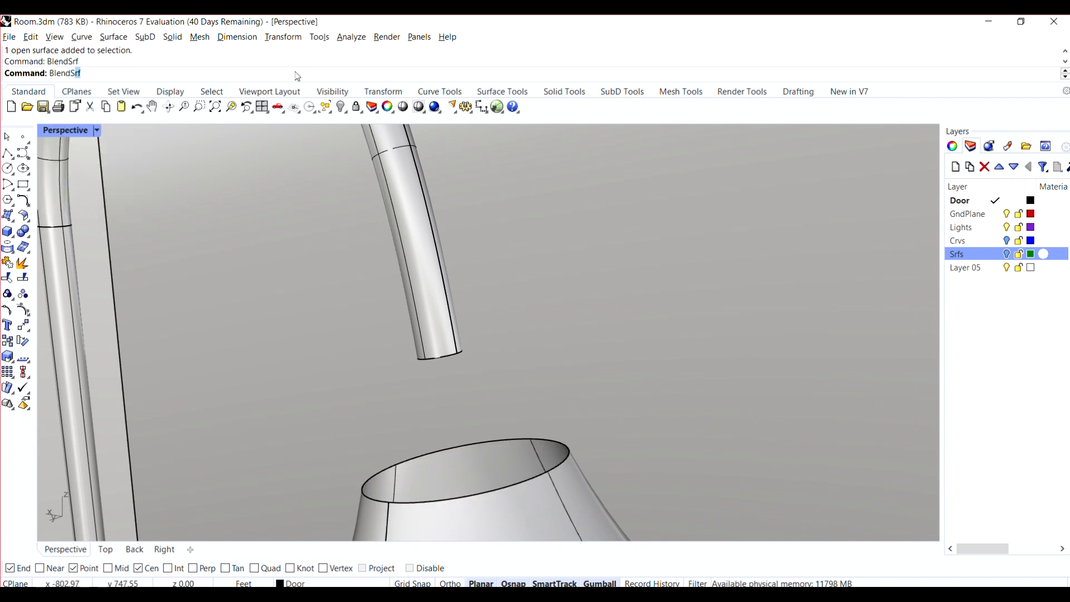
pyautogui.click(526, 483)
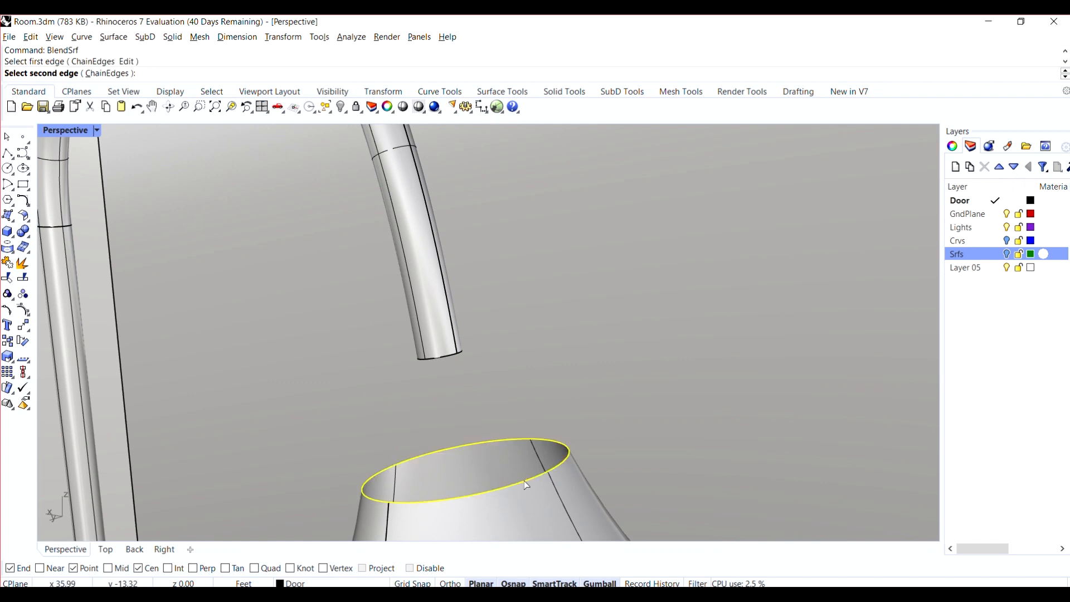
pyautogui.moveTo(479, 459); pyautogui.dragTo(255, 172, button='right')
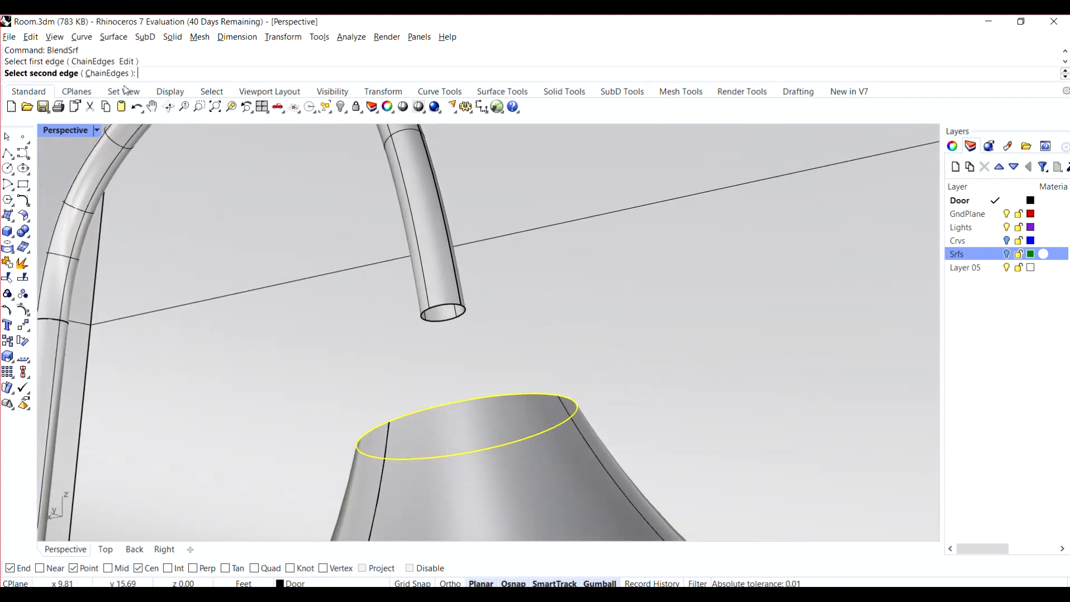
pyautogui.click(452, 307)
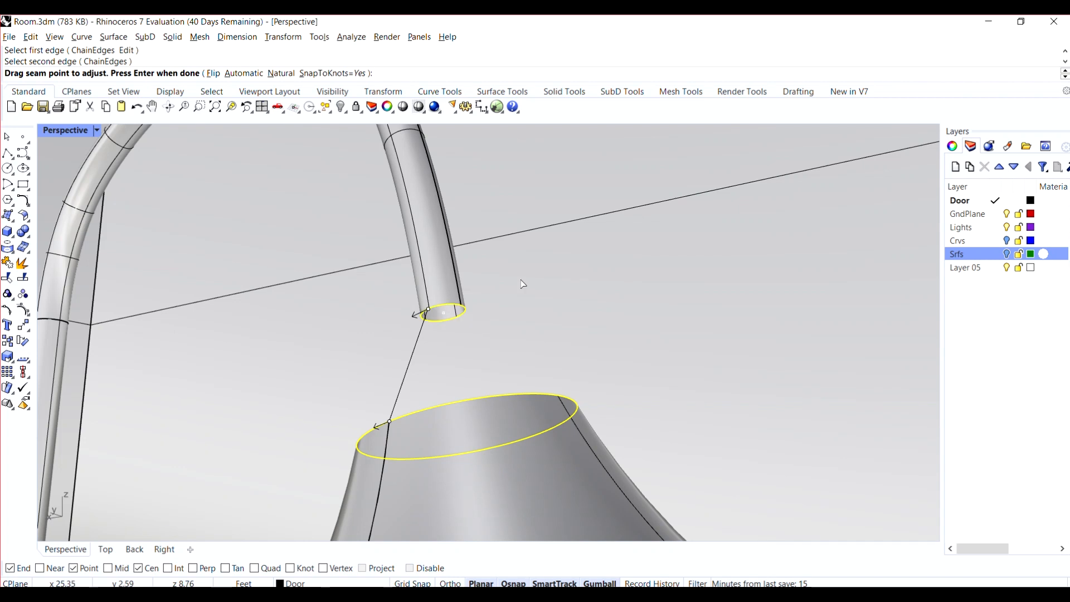
pyautogui.press('Return')
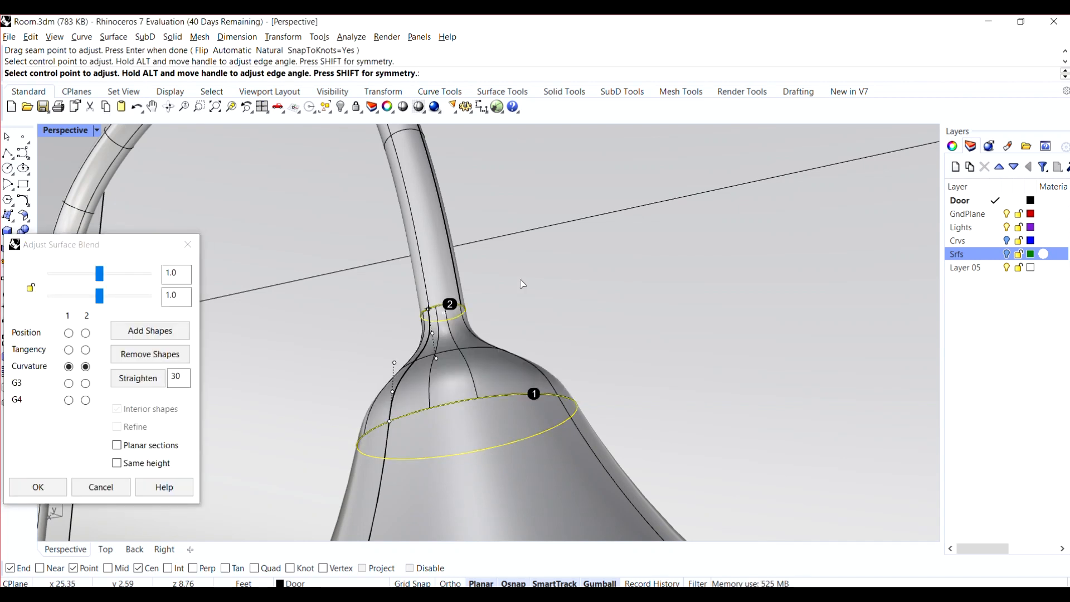
# - Set the blend bulge to 0.25 on the shade side and 1.214 on the stem side, and create the blend
pyautogui.moveTo(99, 274); pyautogui.dragTo(108, 310)
pyautogui.click(106, 304)
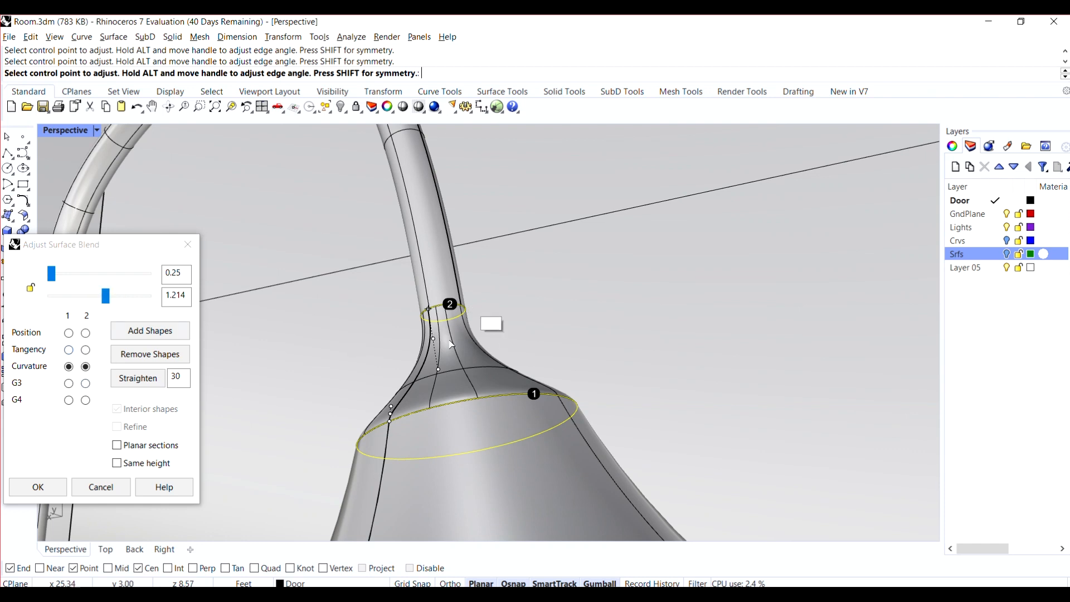
pyautogui.click(38, 486)
# - Rotate the whole floor lamp, with shade, blend, stem and base, in plan so the shade points diagonally out of the corner
pyautogui.scroll(-5, 530, 396)
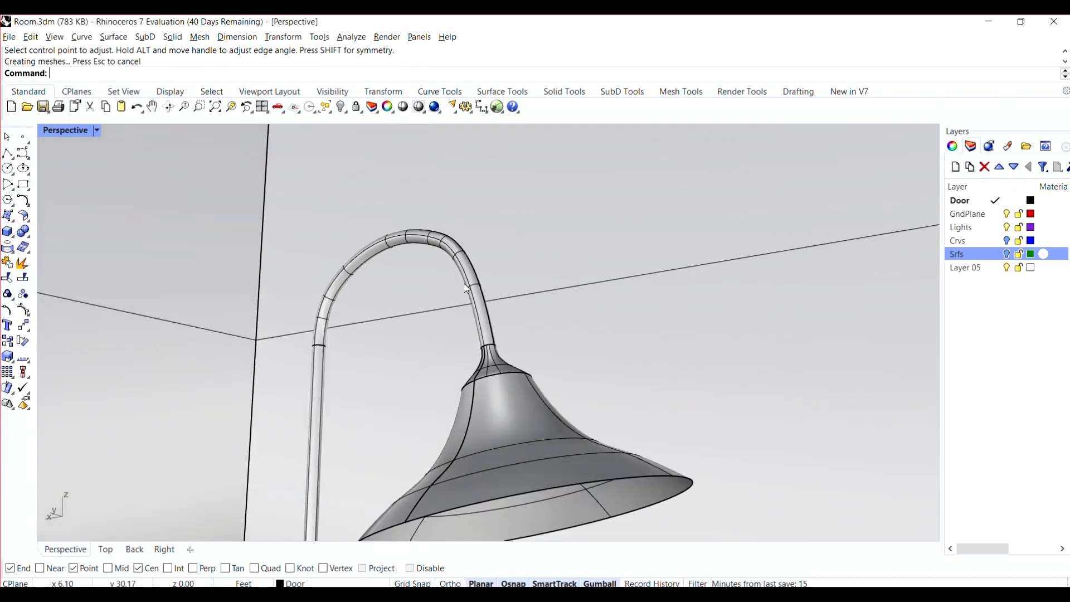
pyautogui.scroll(3, 488, 303)
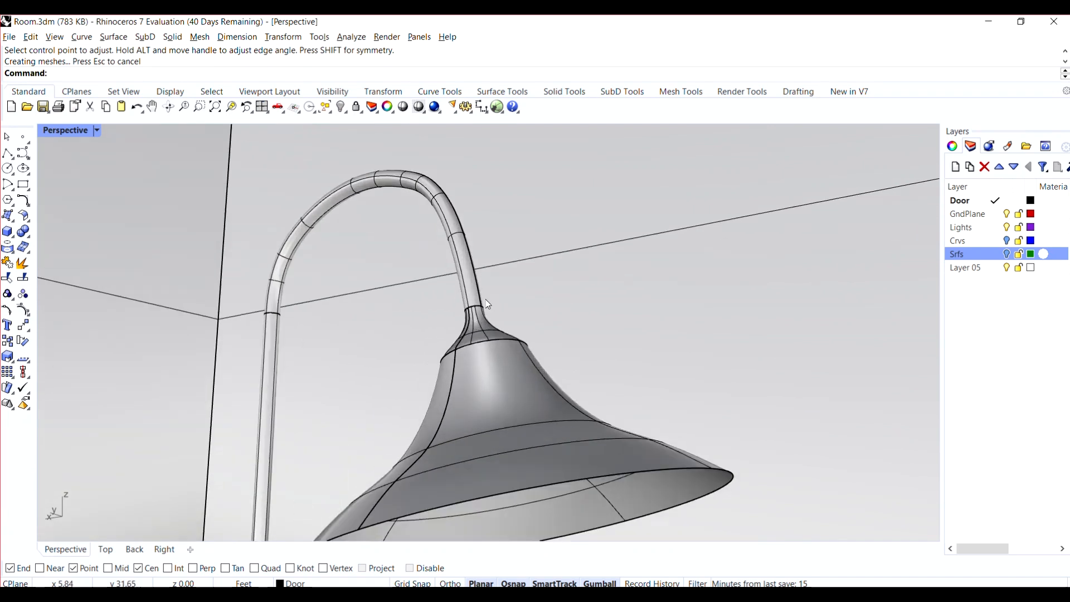
pyautogui.click(466, 252)
pyautogui.click(505, 380)
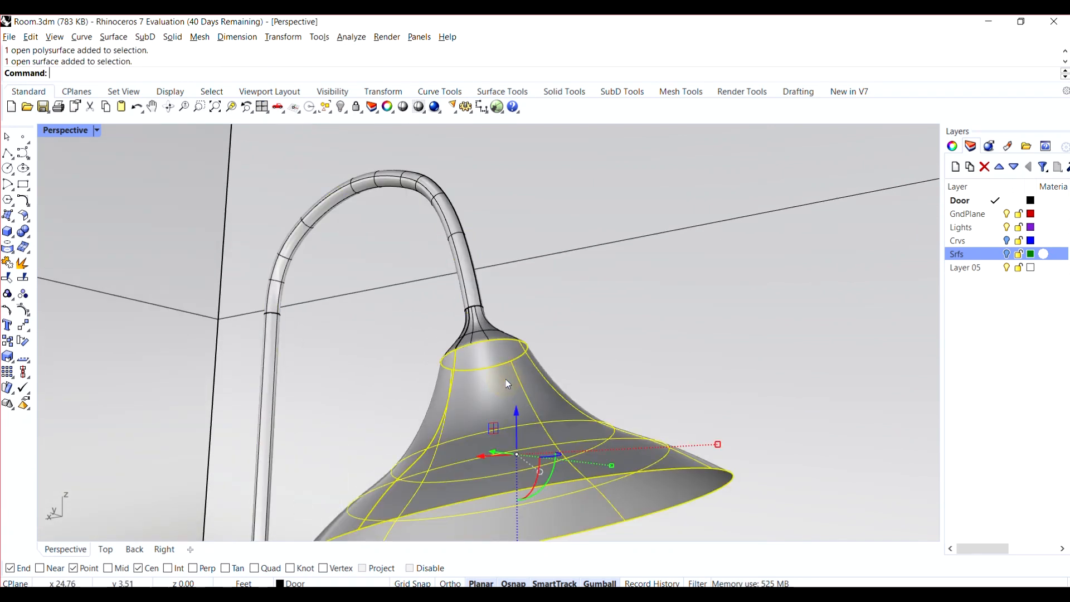
pyautogui.scroll(-3, 500, 377)
pyautogui.scroll(3, 496, 368)
pyautogui.scroll(-6, 493, 355)
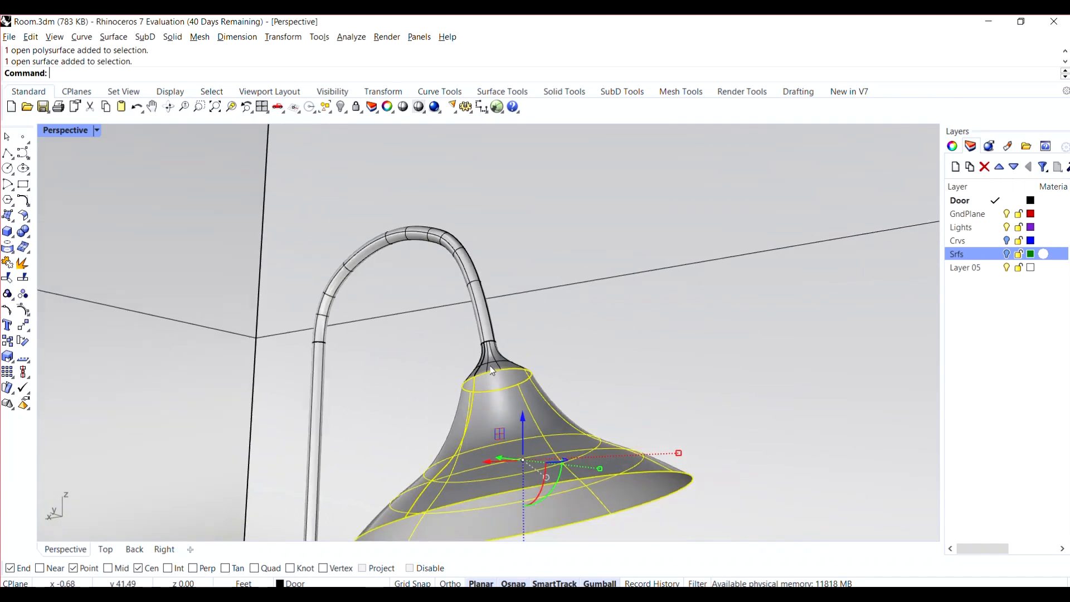
pyautogui.scroll(3, 354, 513)
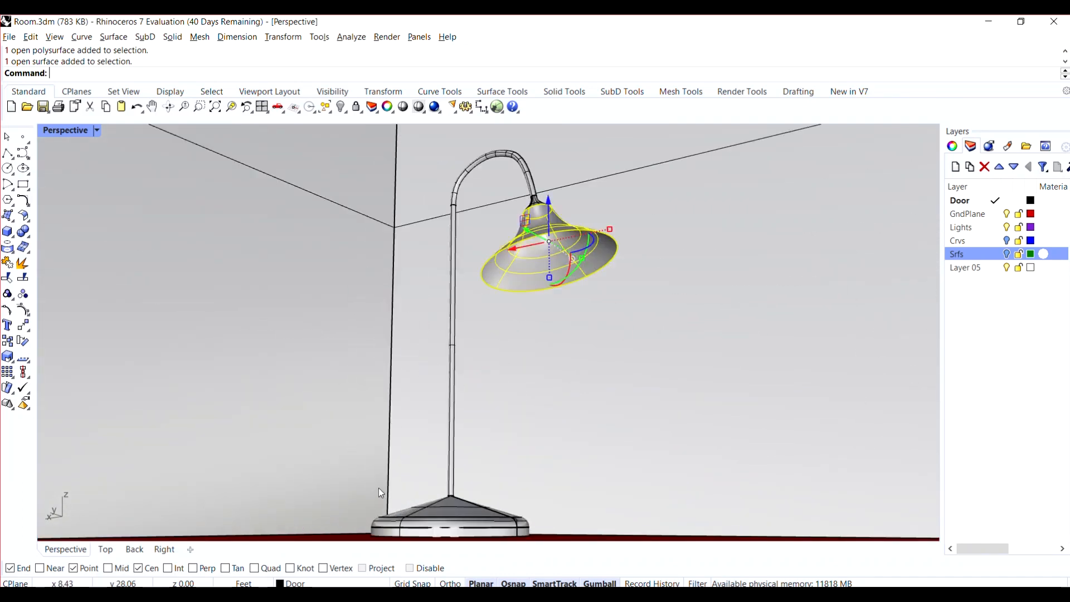
pyautogui.doubleClick(71, 131)
pyautogui.click(227, 268)
pyautogui.scroll(6, 267, 323)
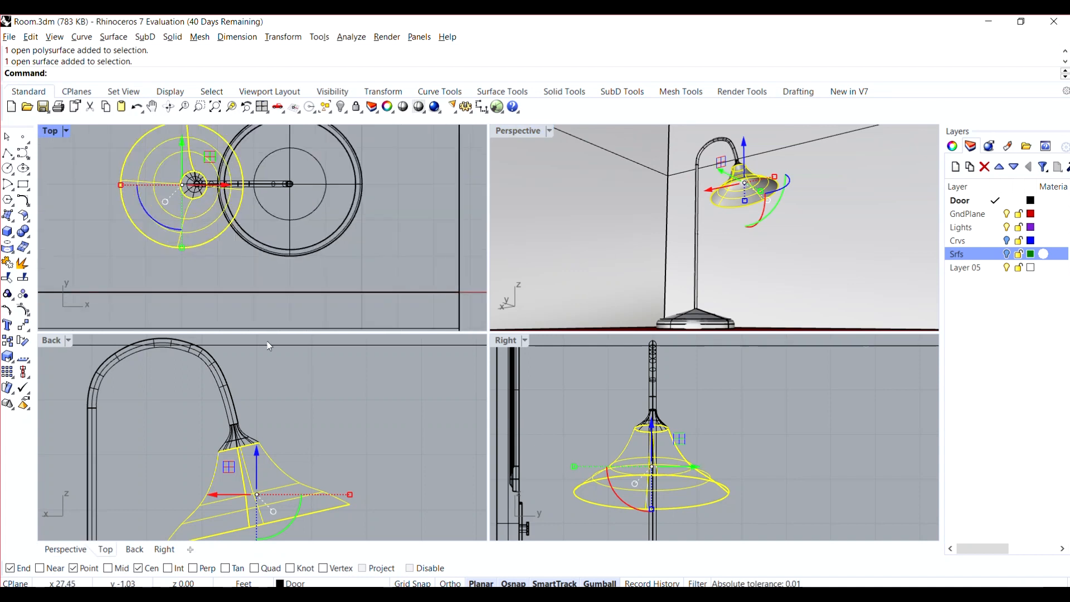
pyautogui.keyDown('shift'); pyautogui.click(239, 434); pyautogui.keyUp('shift')
pyautogui.keyDown('shift'); pyautogui.click(228, 402); pyautogui.keyUp('shift')
pyautogui.scroll(-5, 229, 407)
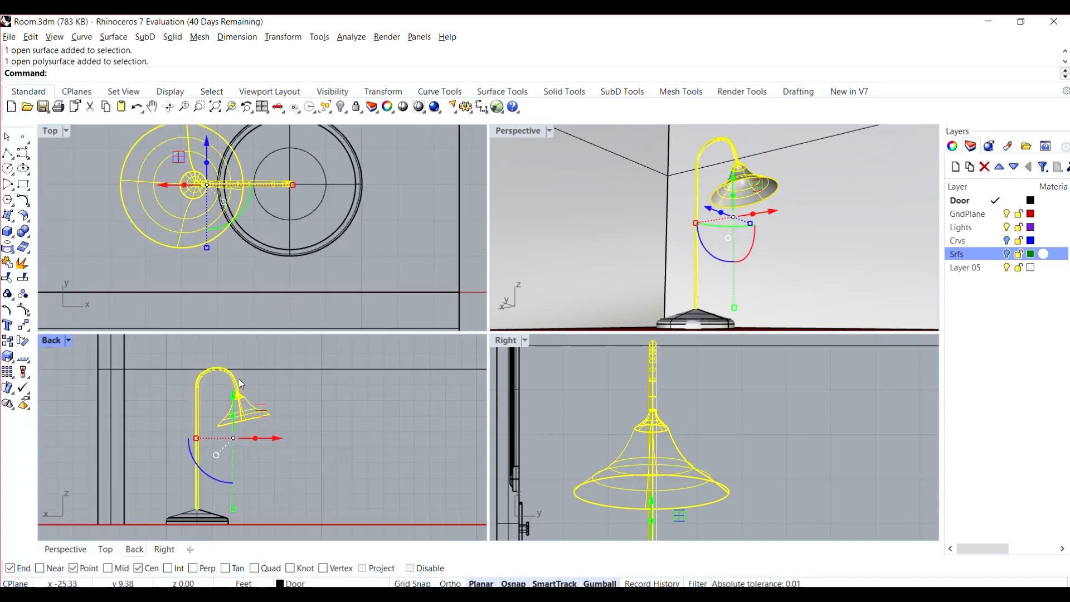
pyautogui.keyDown('shift'); pyautogui.click(210, 518); pyautogui.keyUp('shift')
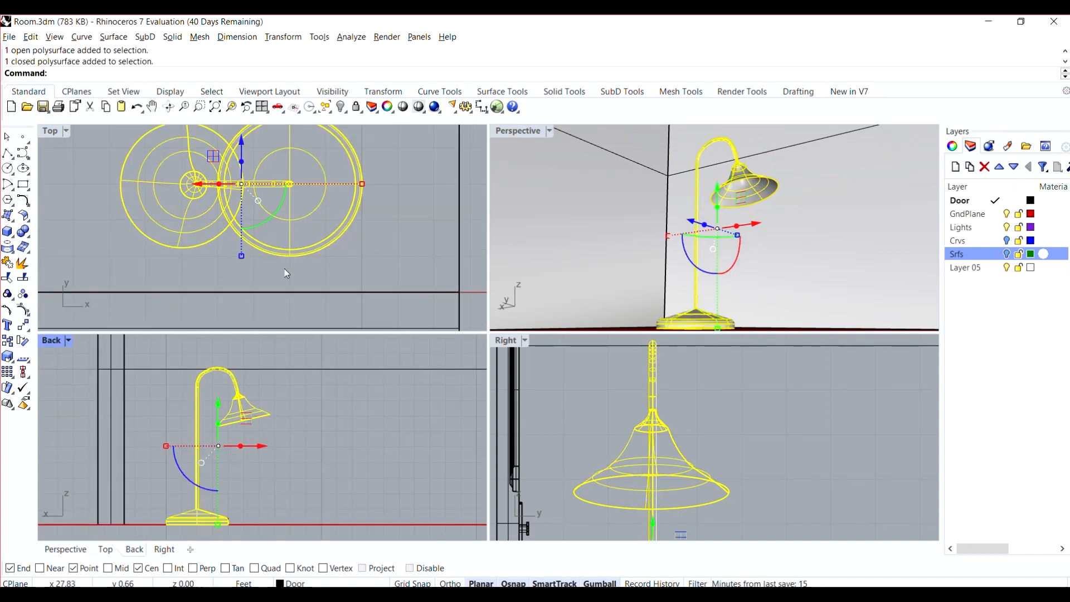
pyautogui.scroll(-3, 286, 273)
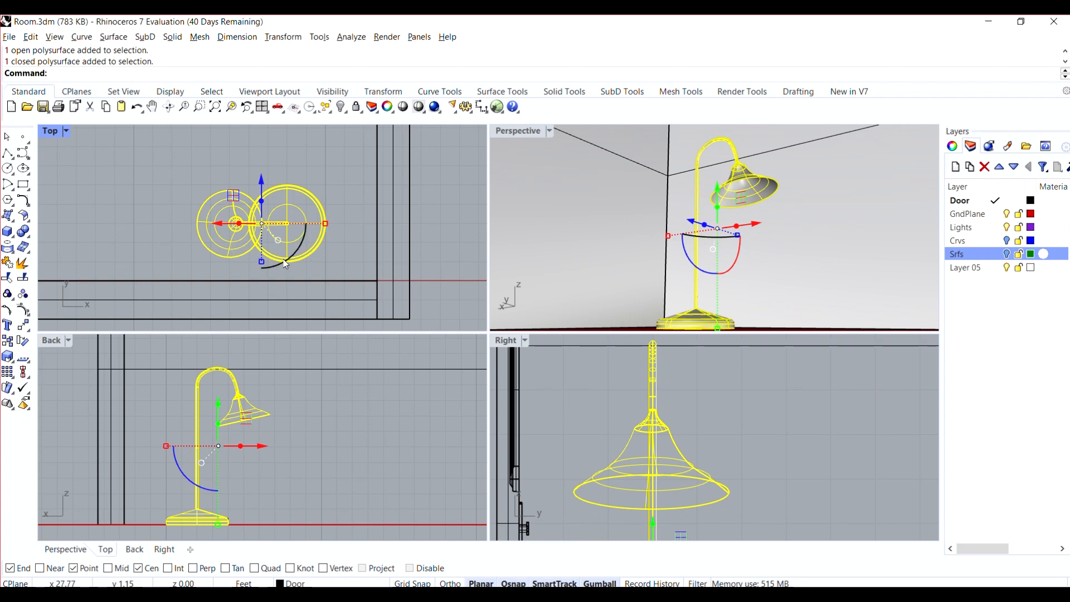
pyautogui.moveTo(286, 265); pyautogui.dragTo(337, 180)
pyautogui.press('Escape')
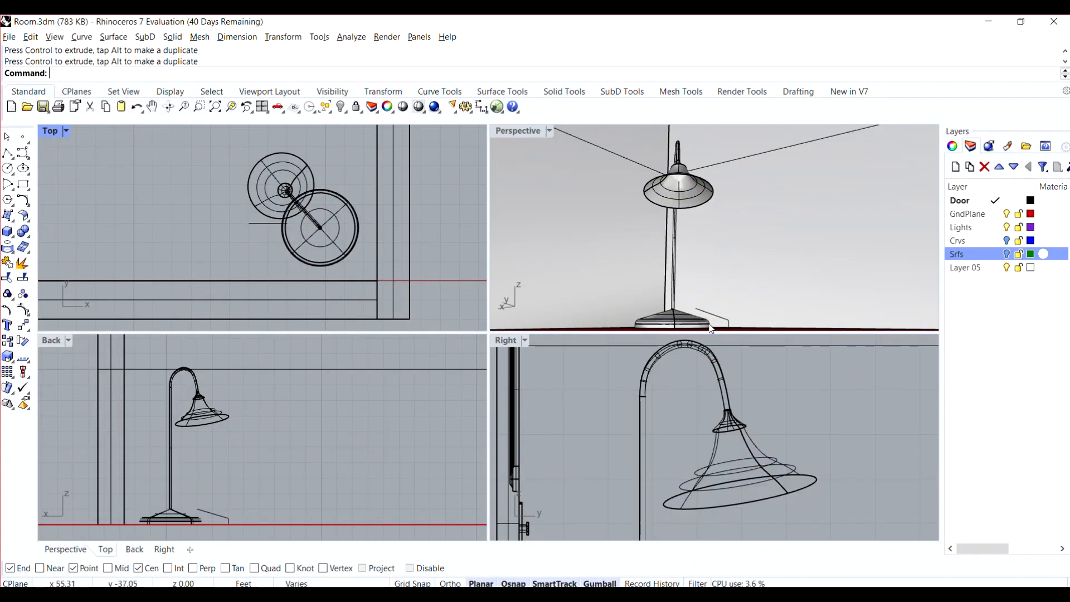
# - Move the leftover base profile curve beside the lamp's foot to the Crvs layer
pyautogui.click(725, 324)
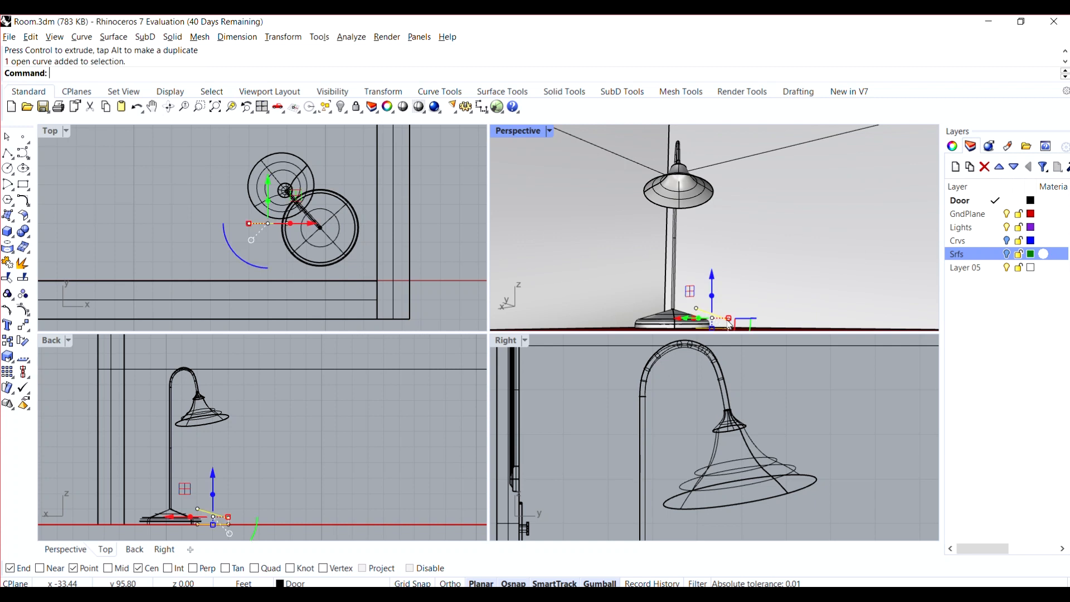
pyautogui.click(318, 583)
pyautogui.click(307, 540)
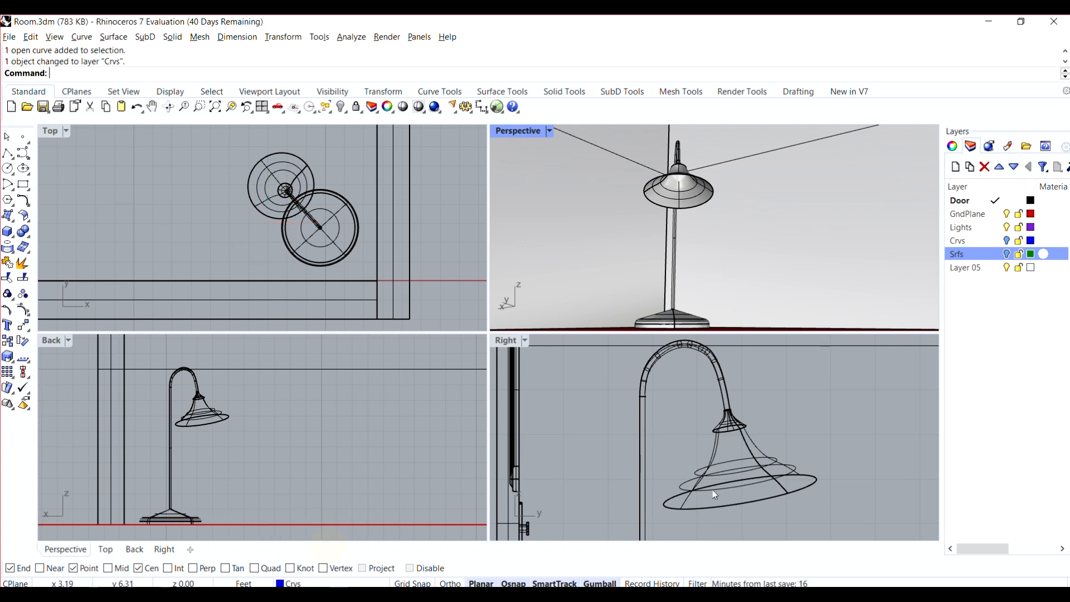
# - Examine the rotated floor lamp in the room corner and the door with its handle in the perspective view
pyautogui.doubleClick(528, 131)
pyautogui.moveTo(533, 208); pyautogui.dragTo(441, 287, button='right')
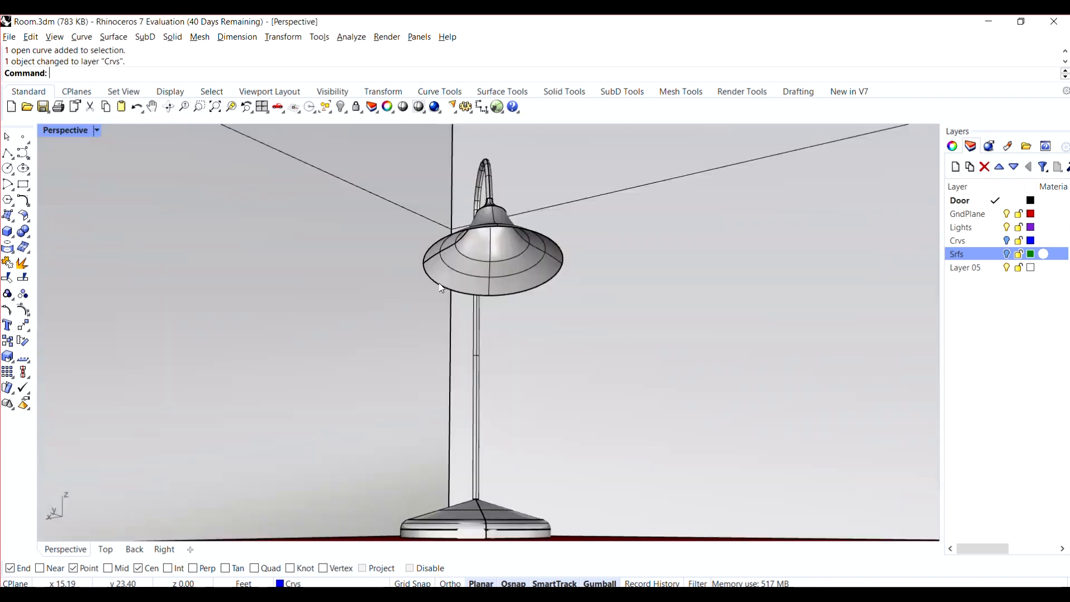
pyautogui.scroll(-5, 440, 295)
pyautogui.scroll(-2, 414, 304)
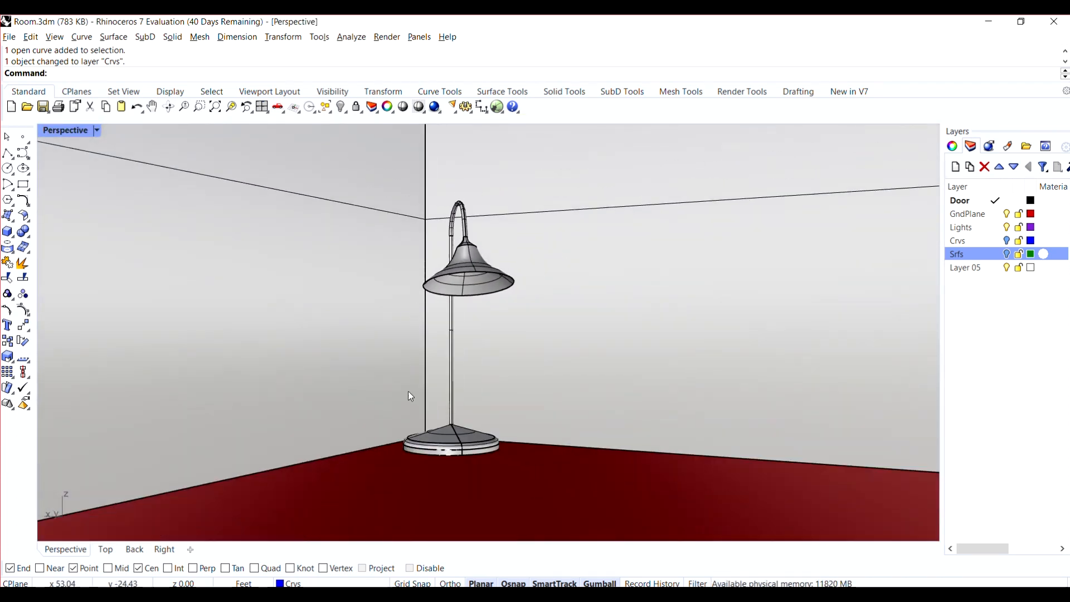
pyautogui.scroll(-2, 305, 445)
pyautogui.moveTo(278, 399); pyautogui.dragTo(267, 416, button='right')
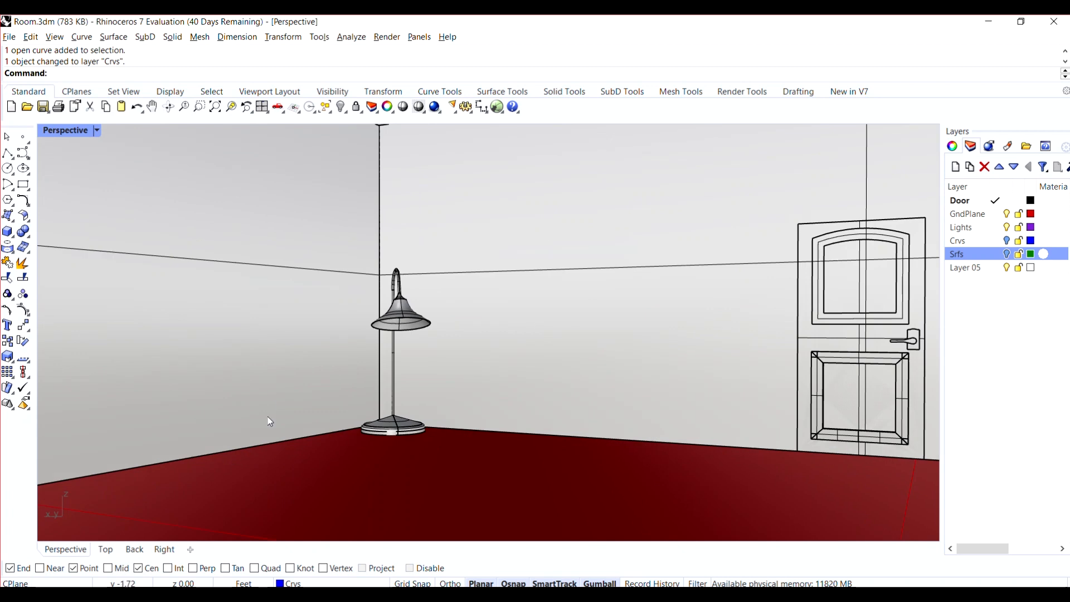
pyautogui.moveTo(309, 452); pyautogui.dragTo(322, 444, button='right')
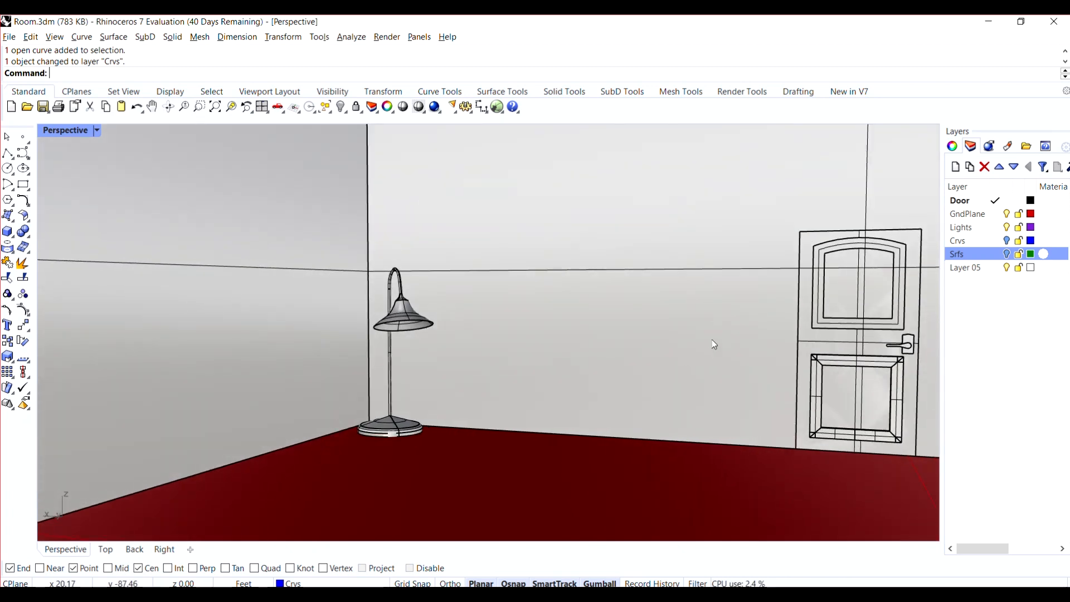
pyautogui.scroll(2, 650, 327)
pyautogui.scroll(-3, 815, 362)
pyautogui.scroll(6, 821, 347)
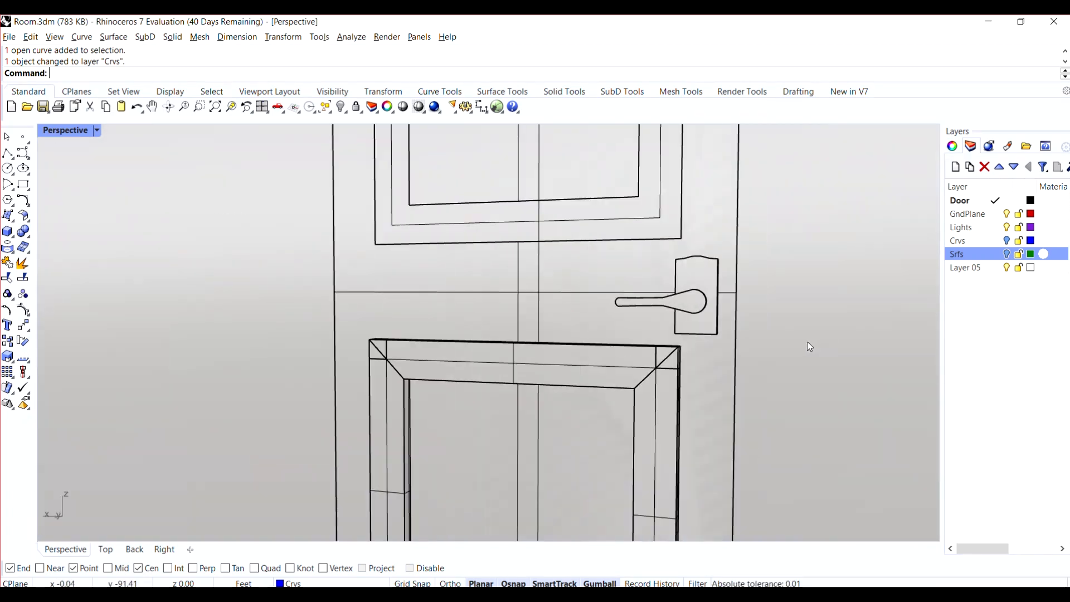
# - Stretch the door handle's backplate slightly downward in the Back view
pyautogui.doubleClick(64, 131)
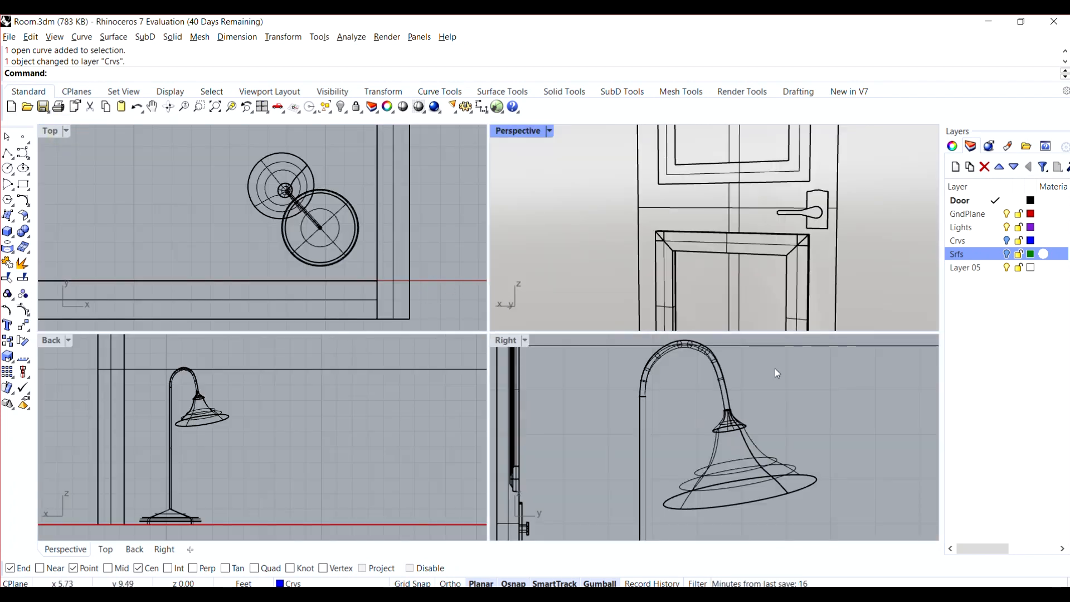
pyautogui.scroll(-10, 293, 438)
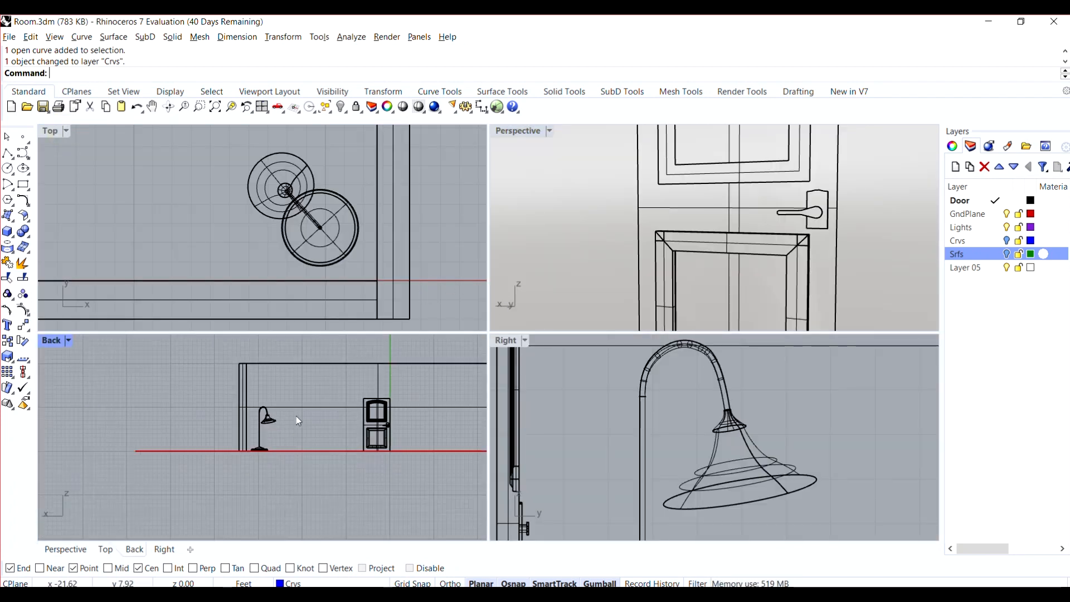
pyautogui.scroll(6, 395, 422)
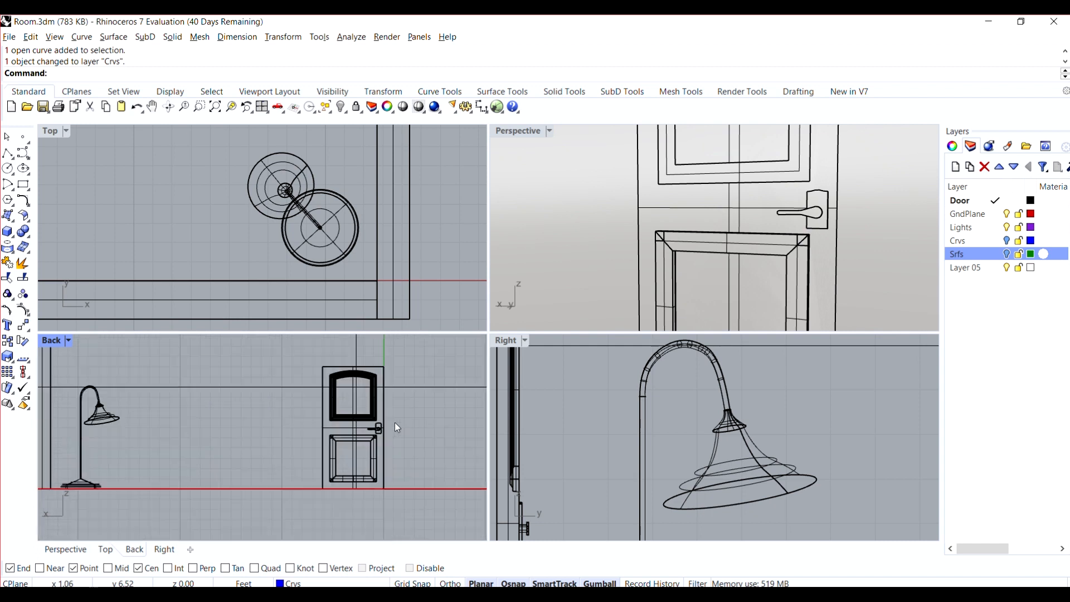
pyautogui.doubleClick(51, 340)
pyautogui.scroll(3, 740, 296)
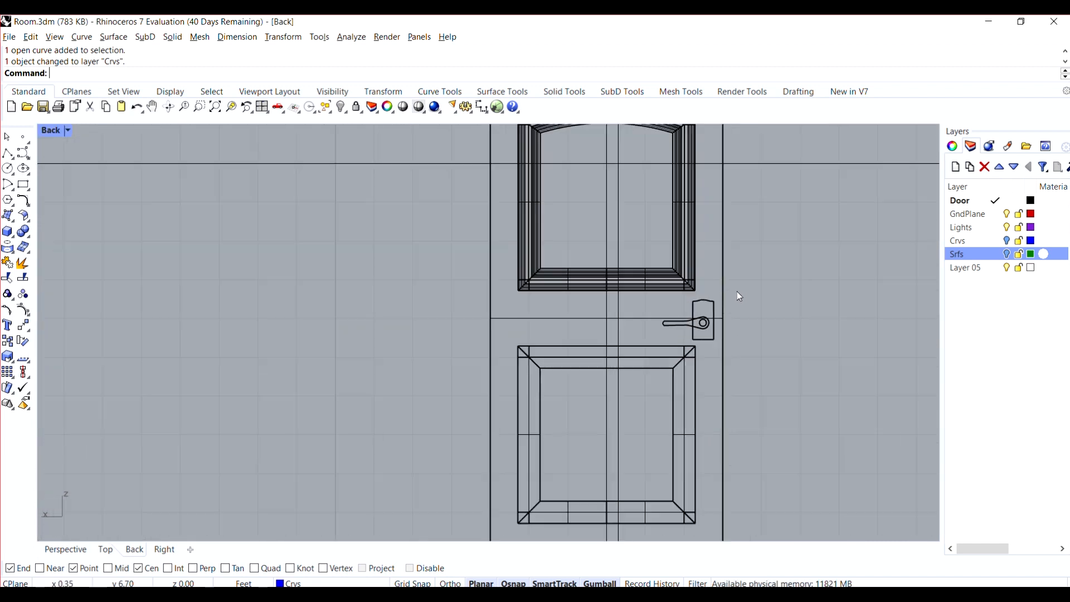
pyautogui.scroll(8, 738, 299)
pyautogui.scroll(-4, 581, 442)
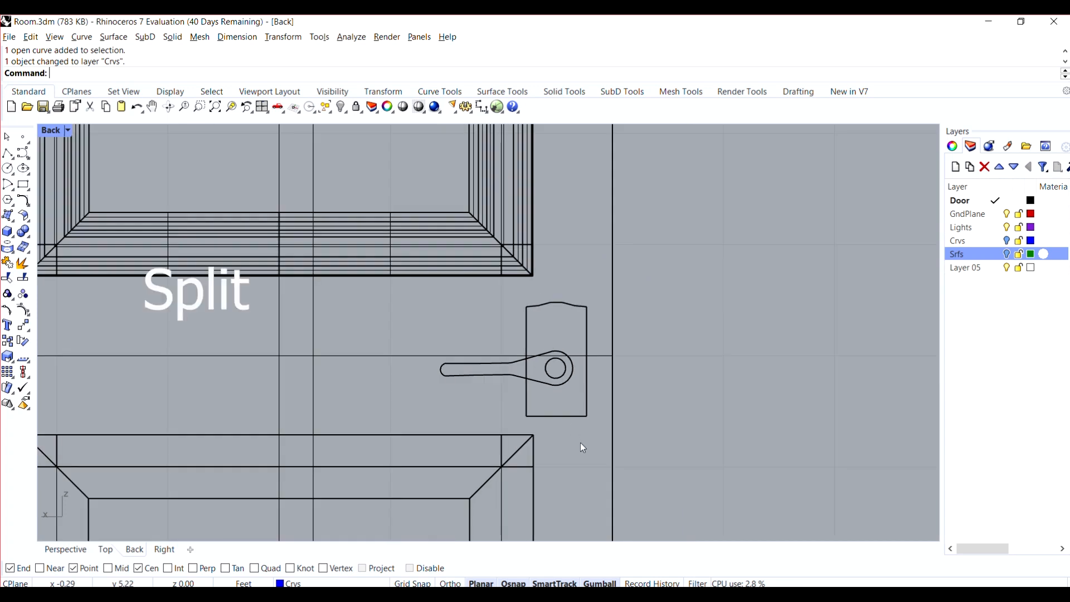
pyautogui.scroll(4, 580, 443)
pyautogui.click(551, 372)
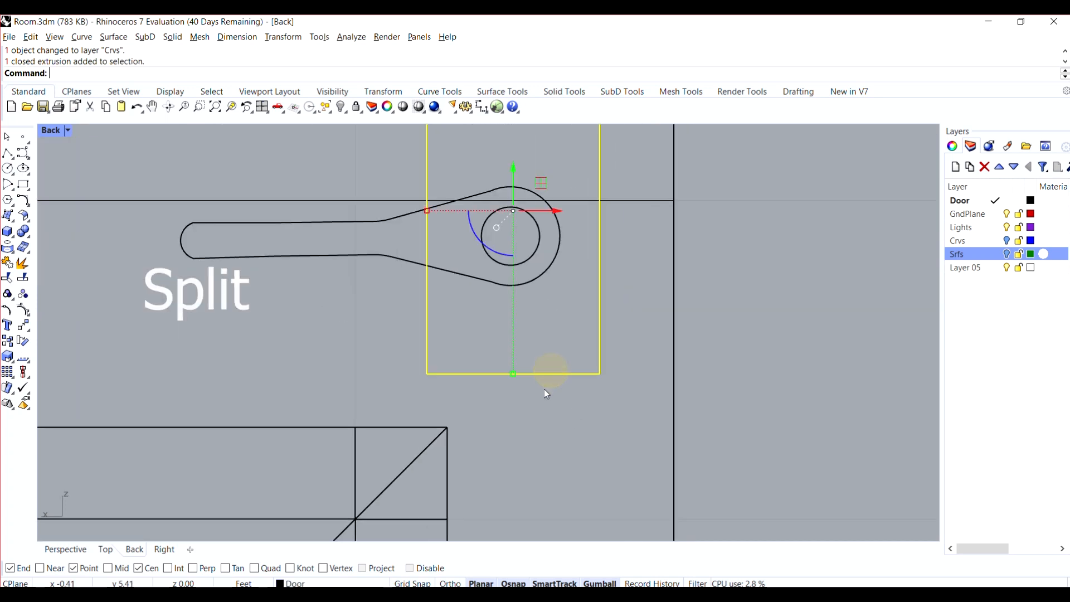
pyautogui.moveTo(514, 374); pyautogui.dragTo(512, 406)
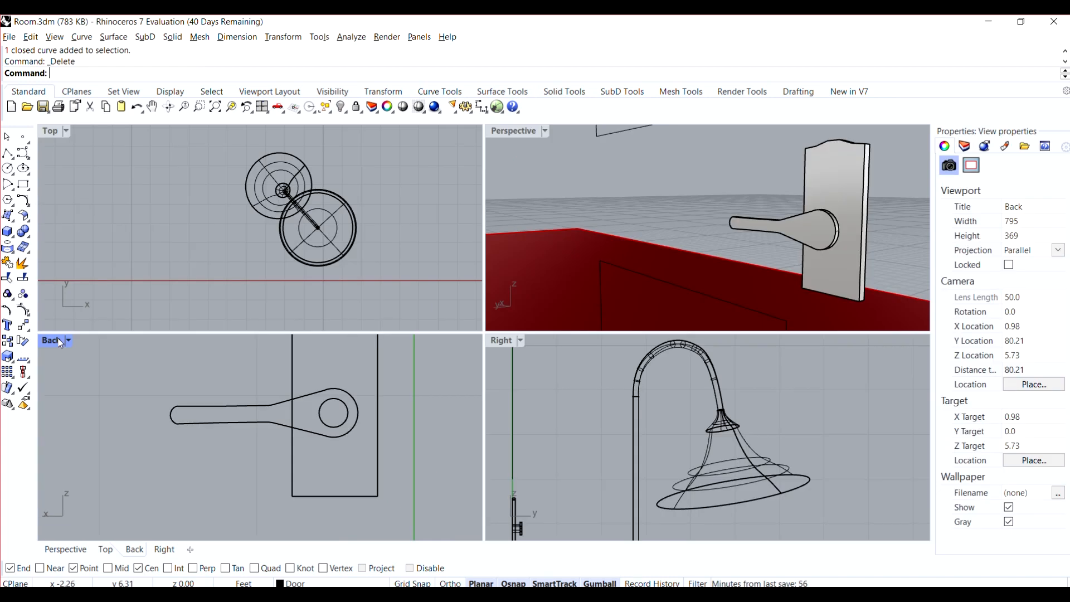
# - Draw a small circle on the backplate directly below the door handle's round hub in the enlarged Back view
pyautogui.doubleClick(58, 339)
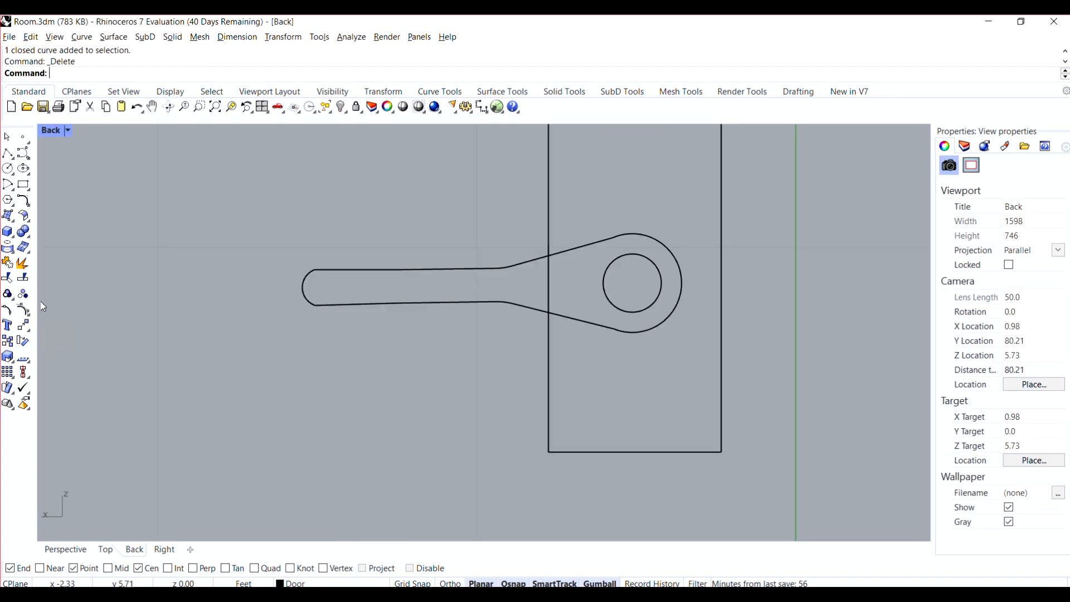
pyautogui.click(8, 168)
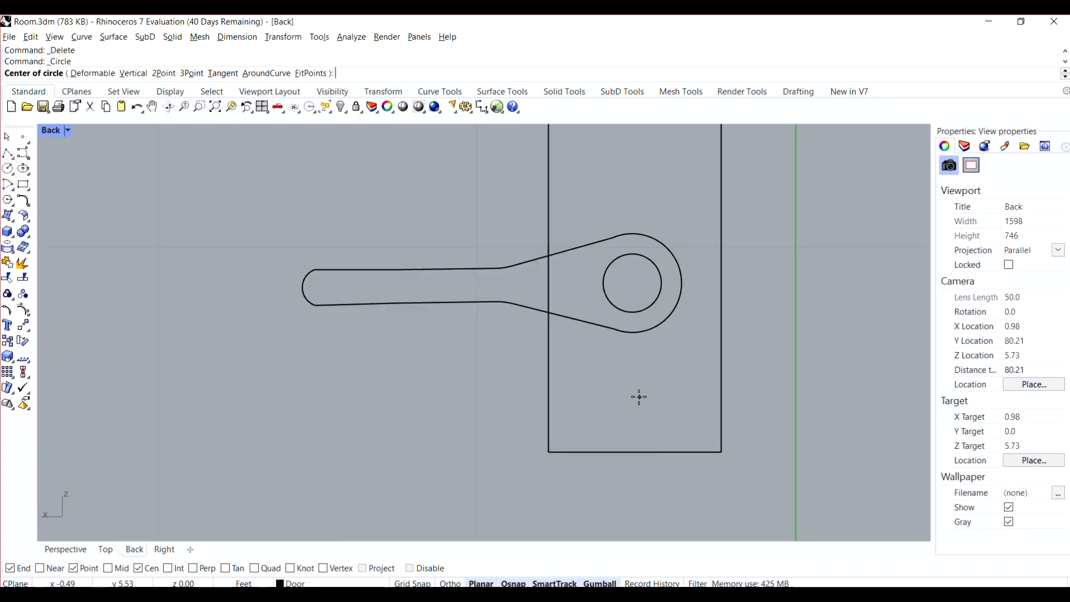
pyautogui.click(635, 378)
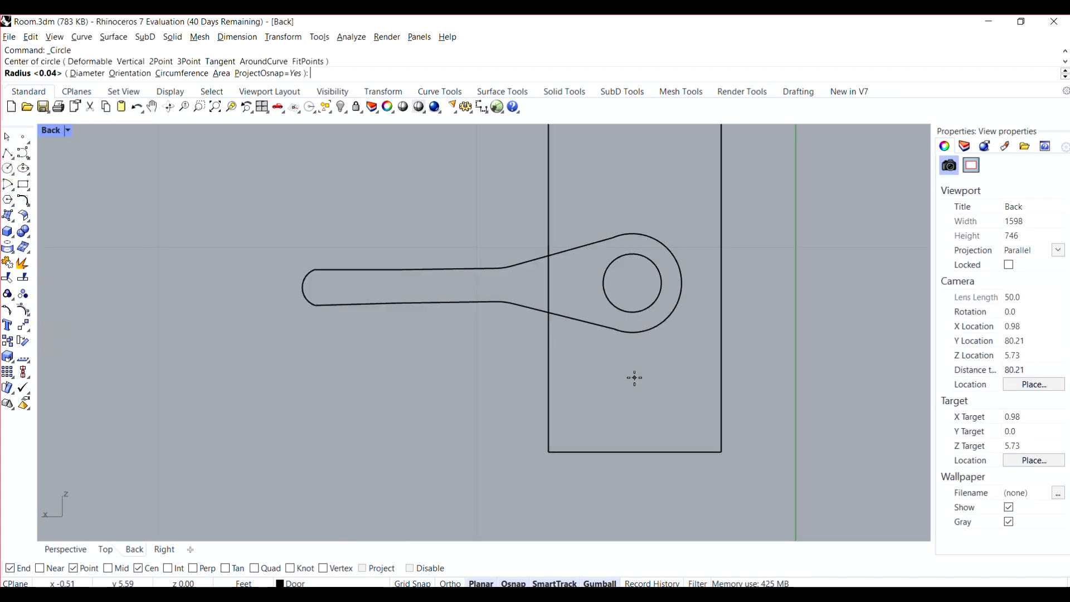
pyautogui.click(643, 358)
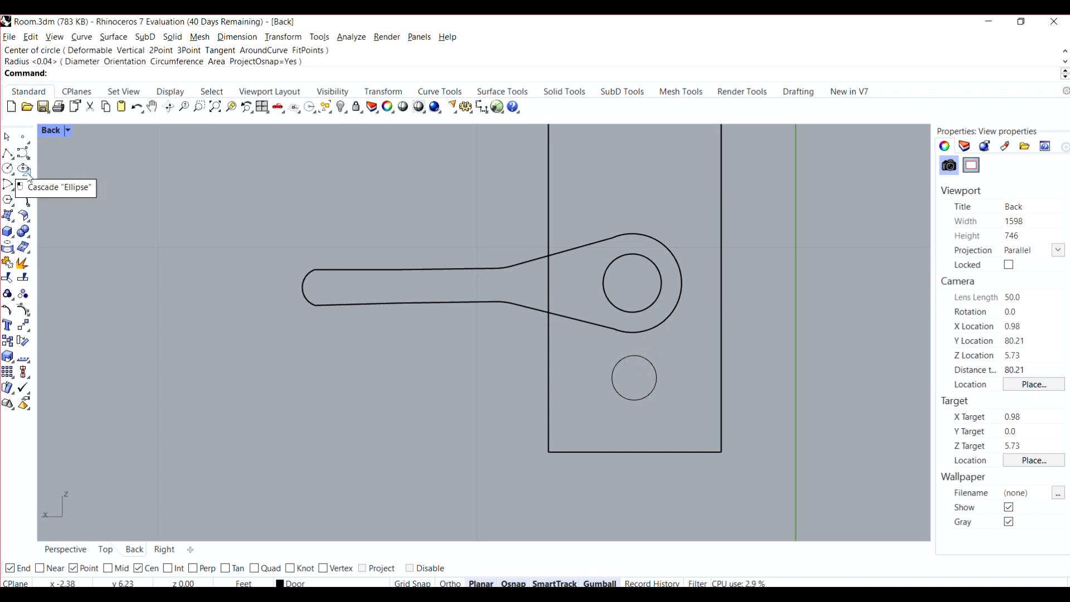
# - Begin the keyhole slot's half outline as a polyline from the small circle's centre, with a short horizontal first segment, leaving the direction free for the slanted side
pyautogui.click(7, 153)
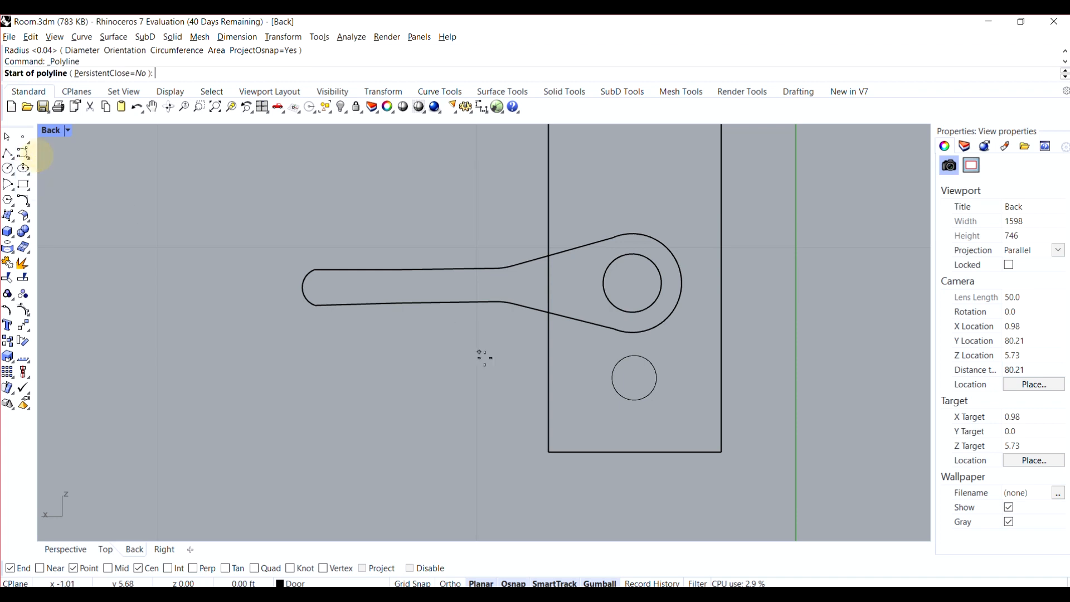
pyautogui.click(641, 400)
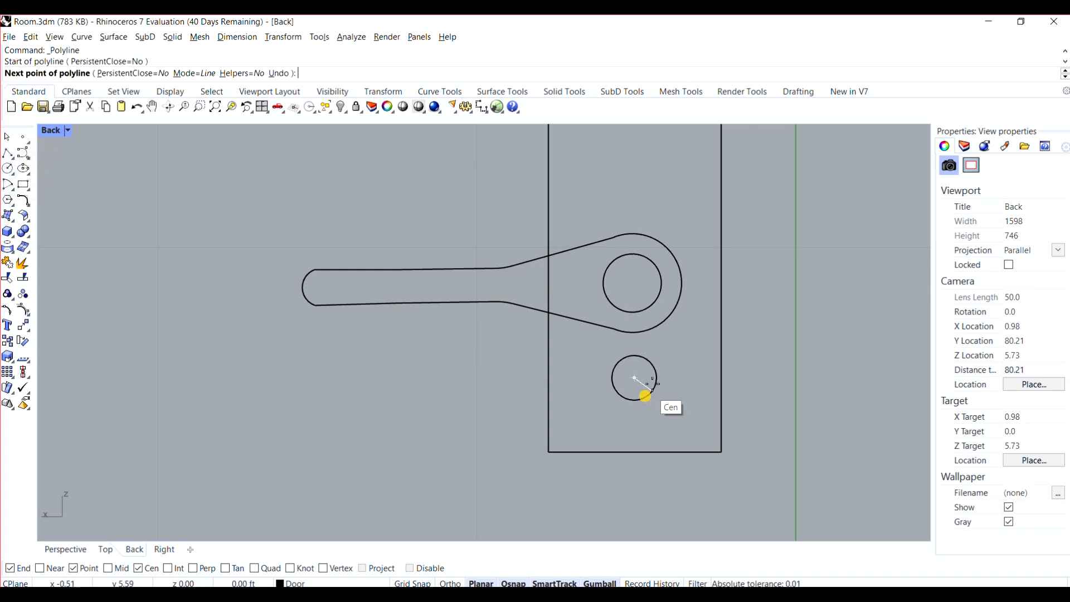
pyautogui.scroll(2, 655, 378)
pyautogui.press('F8')
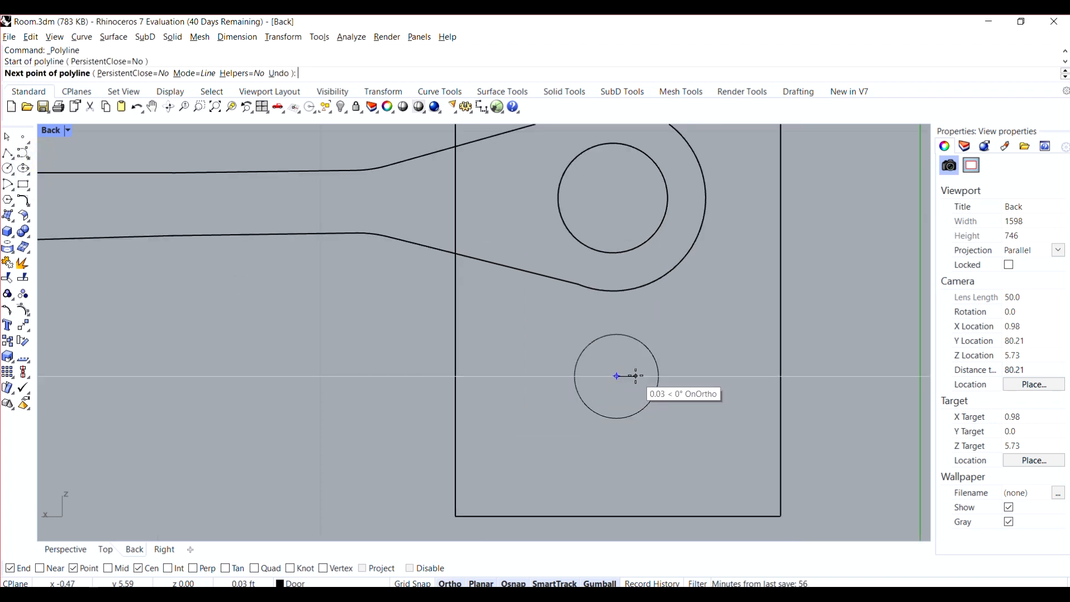
pyautogui.click(629, 376)
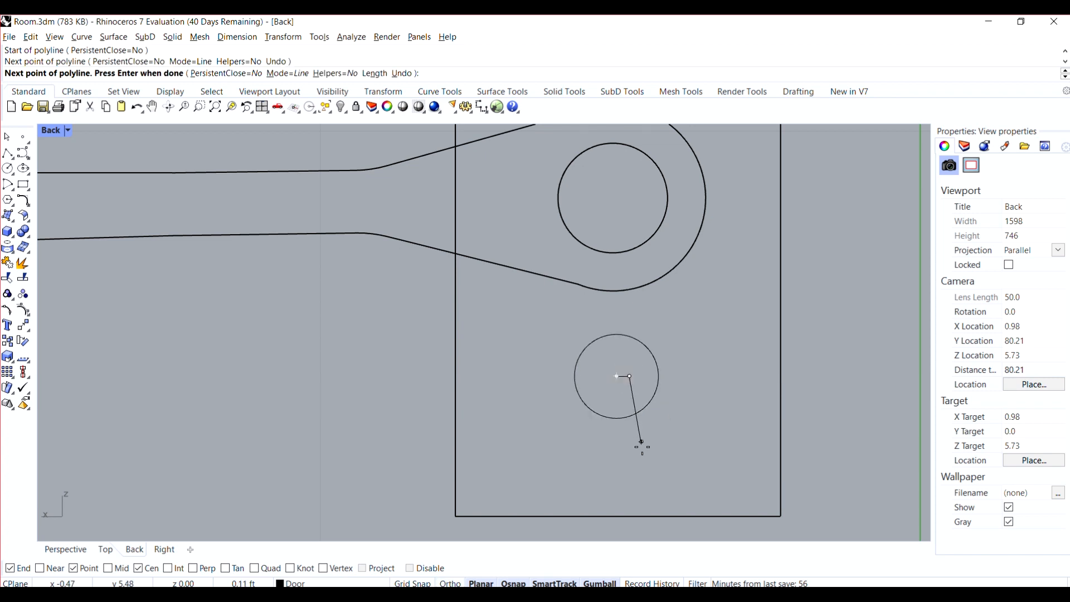
pyautogui.press('F8')
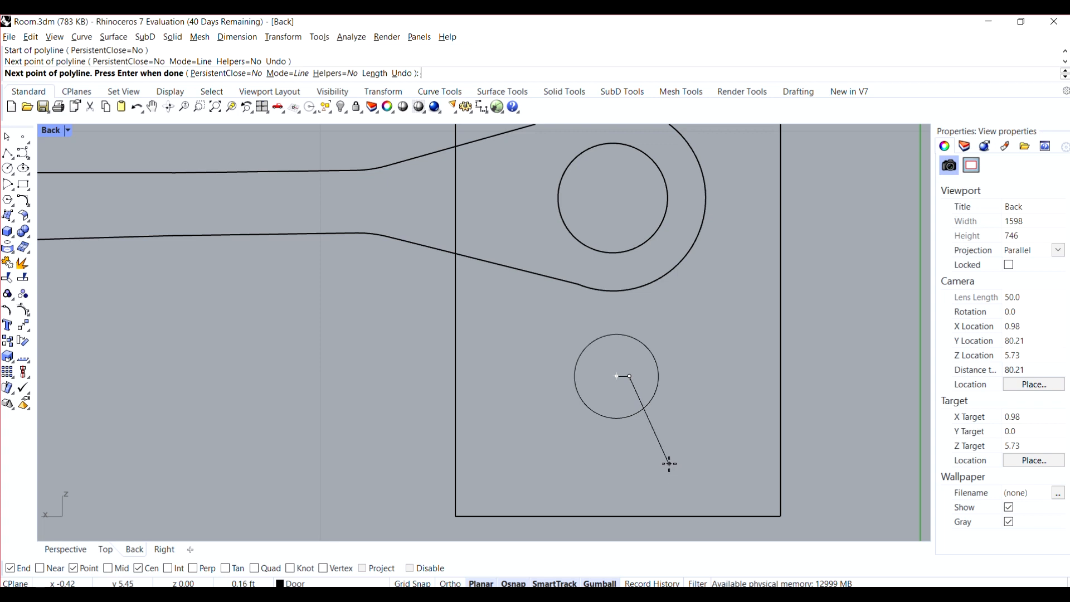
# - Finish the half-outline with a slanted segment about 0.16 ft long, and mirror a copy across the small circle's vertical centreline
pyautogui.click(669, 464)
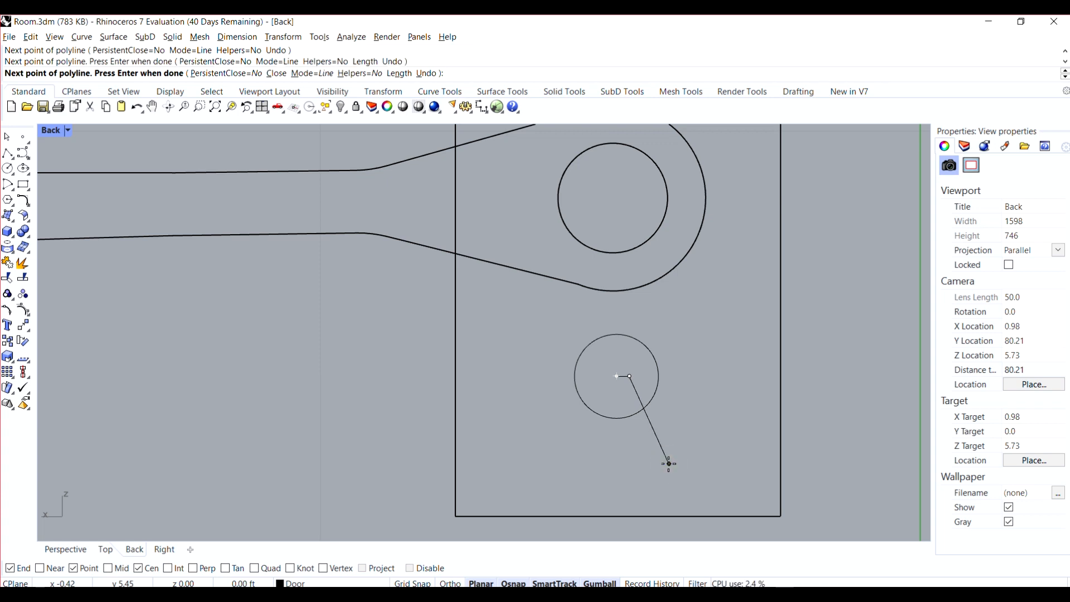
pyautogui.press('Return')
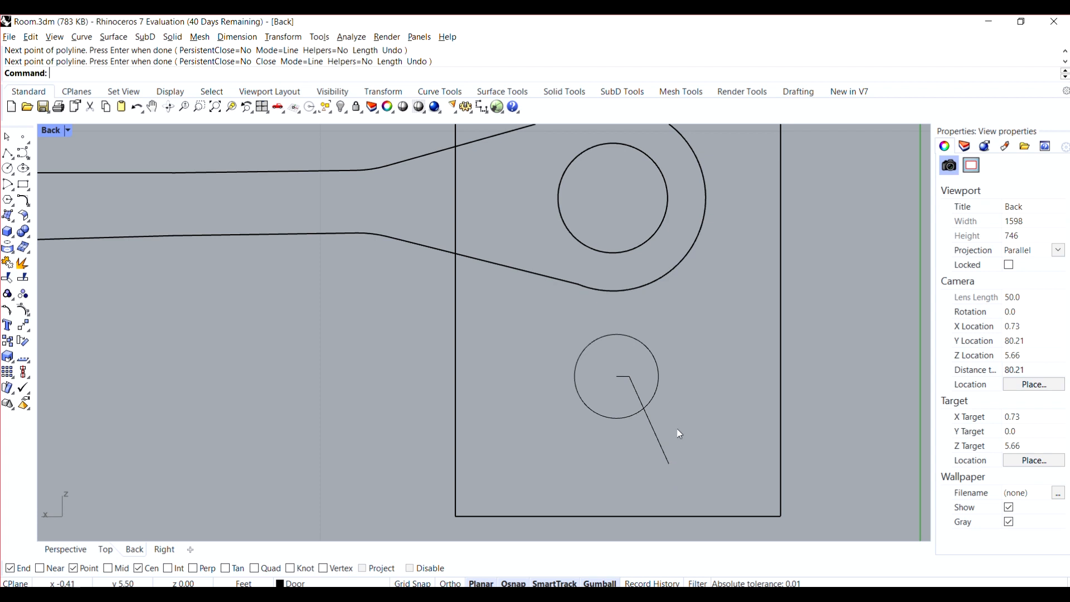
pyautogui.write('Mirror')
pyautogui.press('Return')
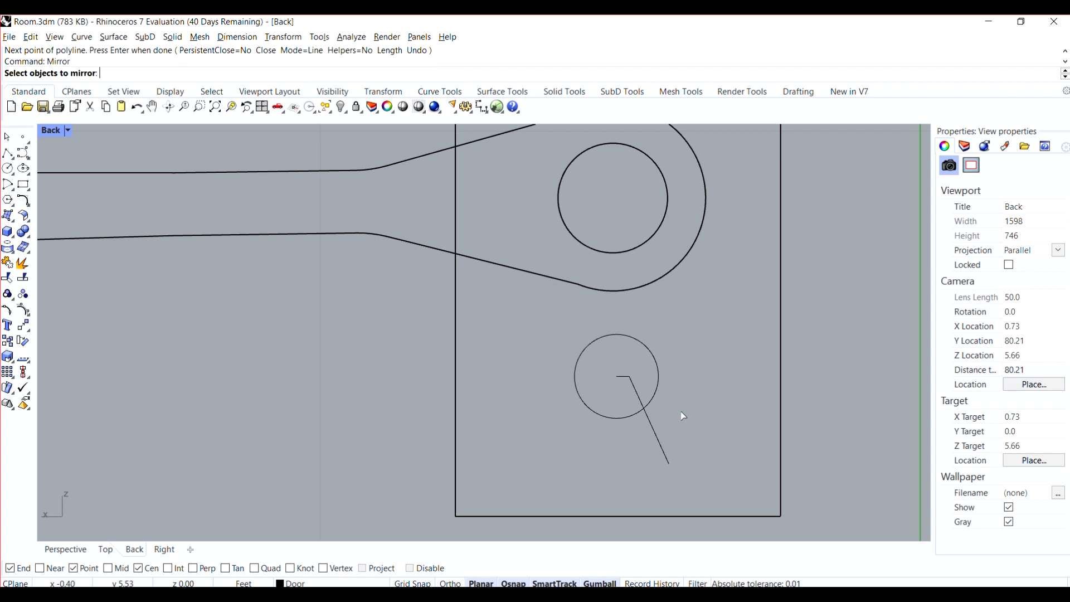
pyautogui.click(667, 459)
pyautogui.press('Return')
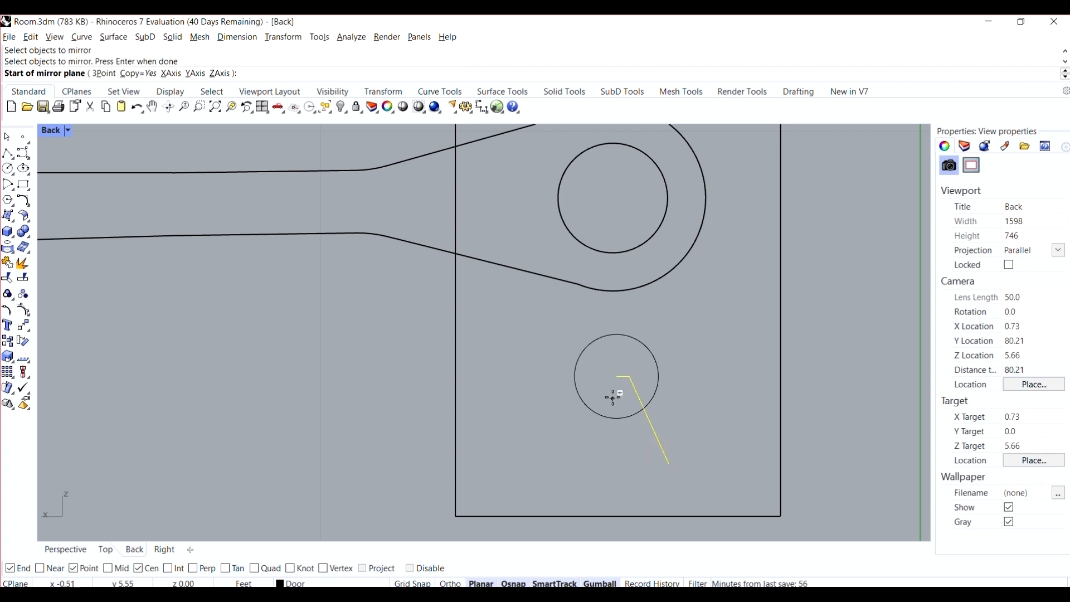
pyautogui.click(616, 376)
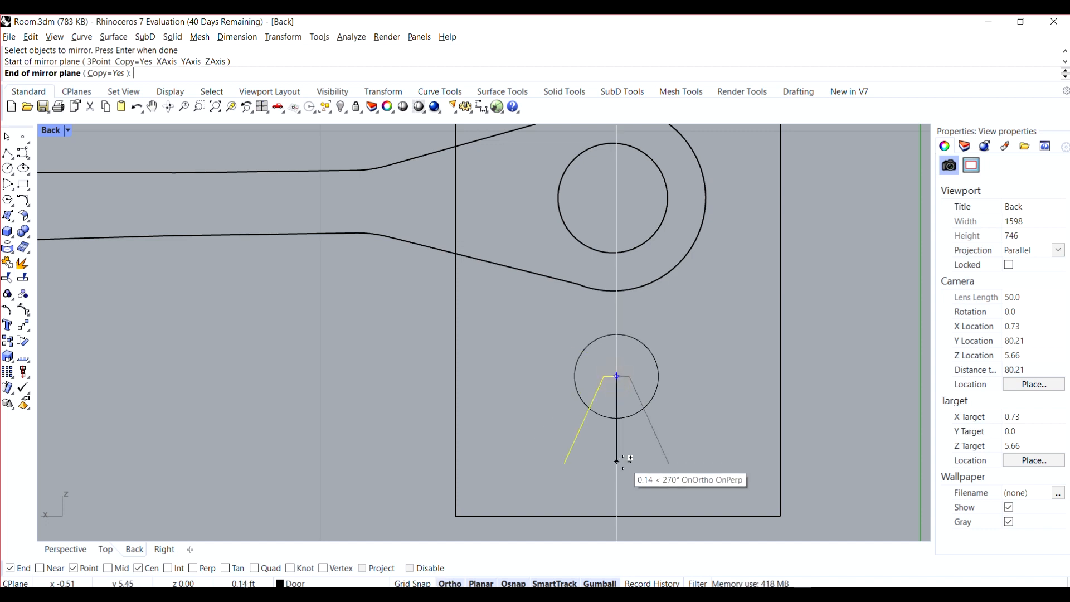
pyautogui.click(617, 453)
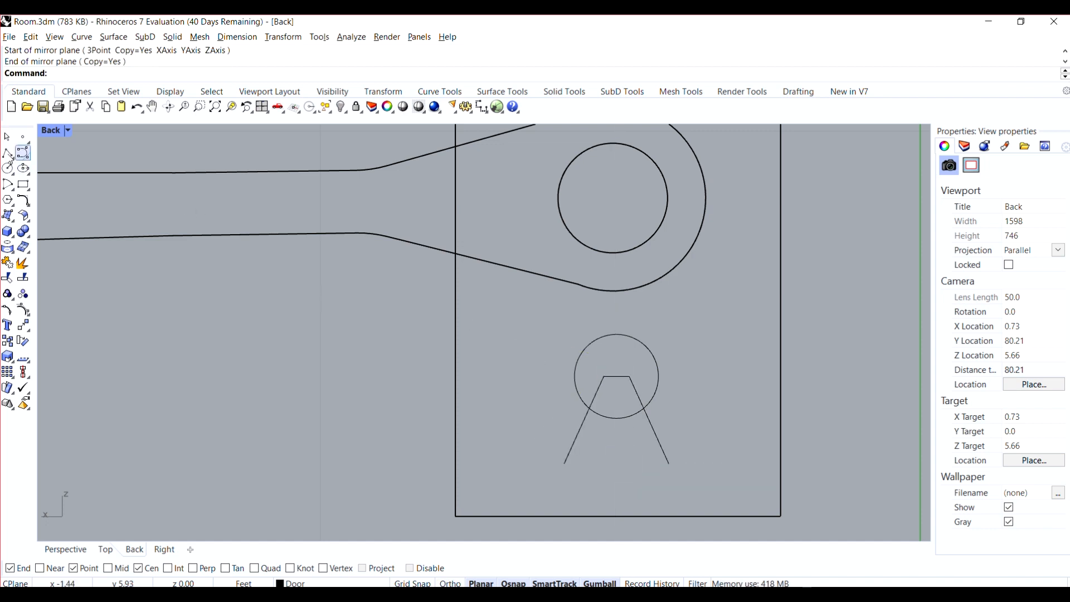
# - Draw a line joining the lower ends of the two slanted sides to close the keyhole's base
pyautogui.click(8, 154)
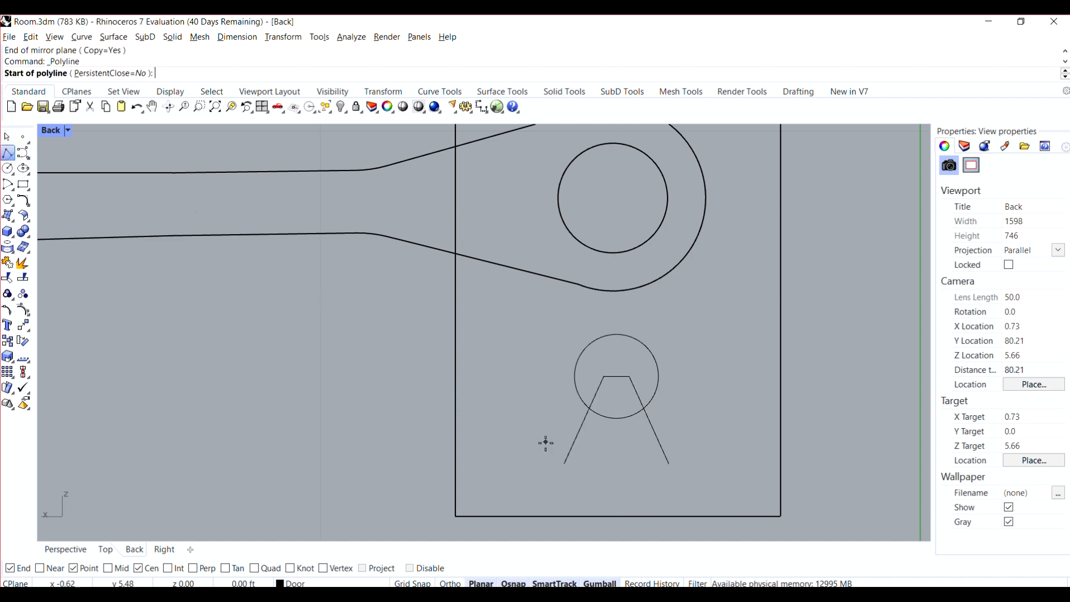
pyautogui.click(564, 463)
pyautogui.click(669, 464)
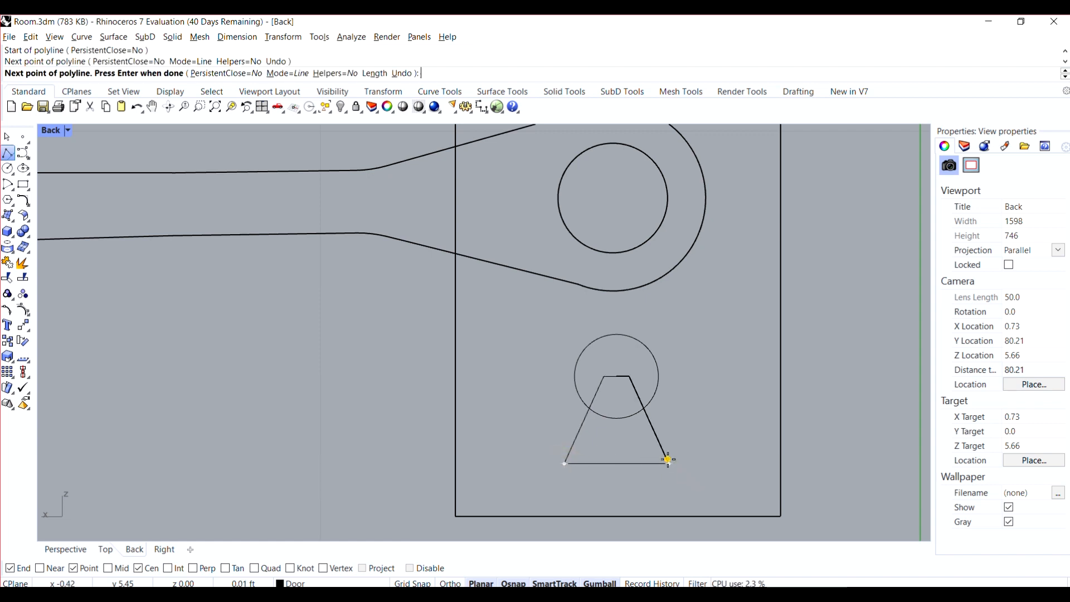
pyautogui.press('Return')
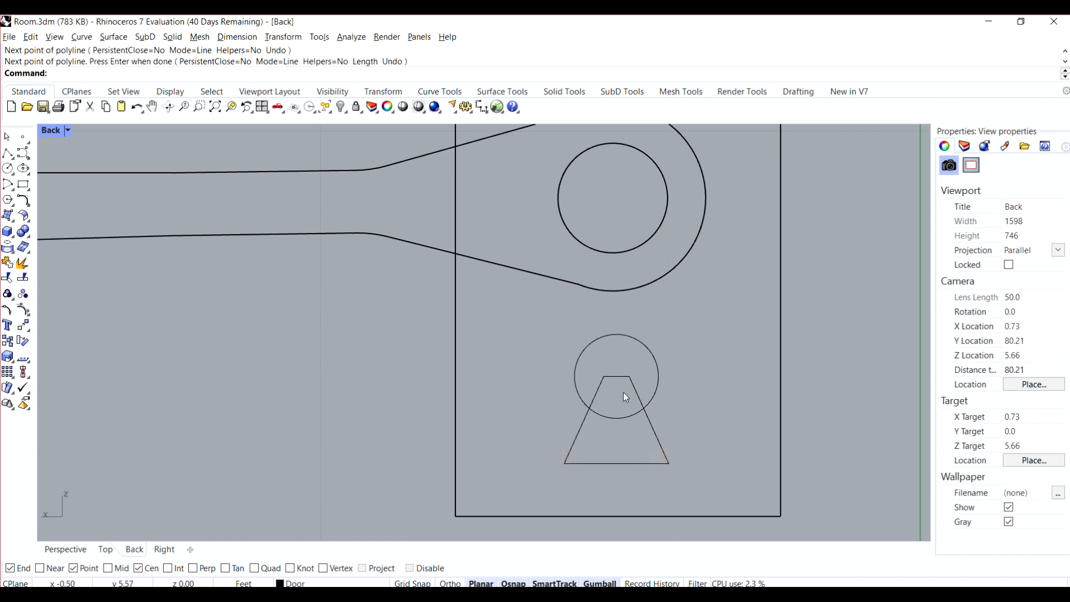
# - Try scaling down the keyhole circle and the two slanted side curves, and undo both scalings
pyautogui.click(629, 416)
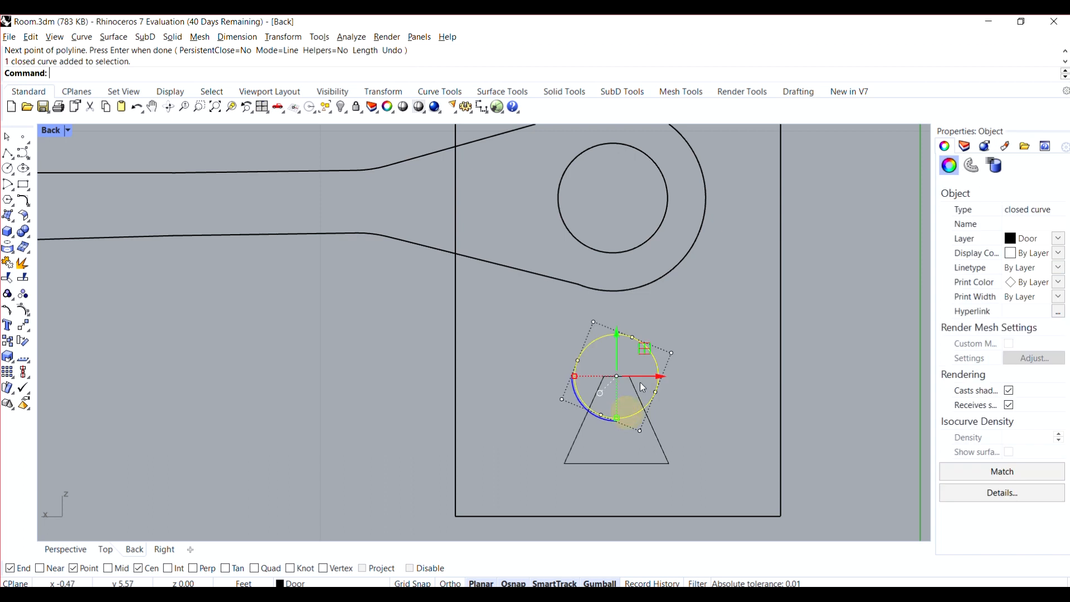
pyautogui.moveTo(645, 349); pyautogui.dragTo(634, 358)
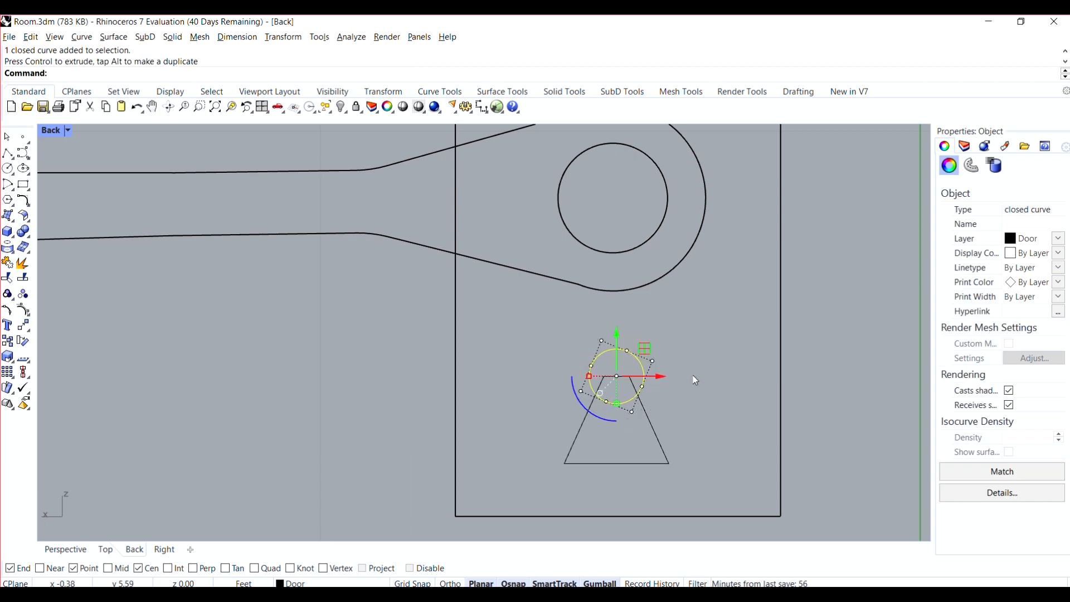
pyautogui.click(692, 378)
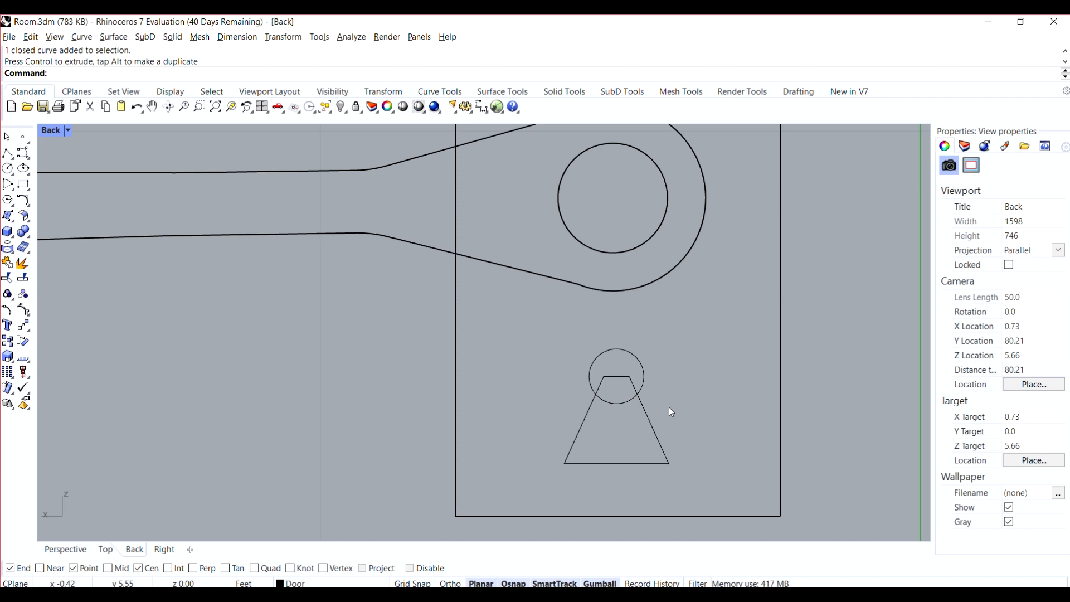
pyautogui.keyDown('shift'); pyautogui.click(577, 438); pyautogui.keyUp('shift')
pyautogui.moveTo(650, 395); pyautogui.dragTo(635, 402)
pyautogui.hotkey('ctrl', 'z')
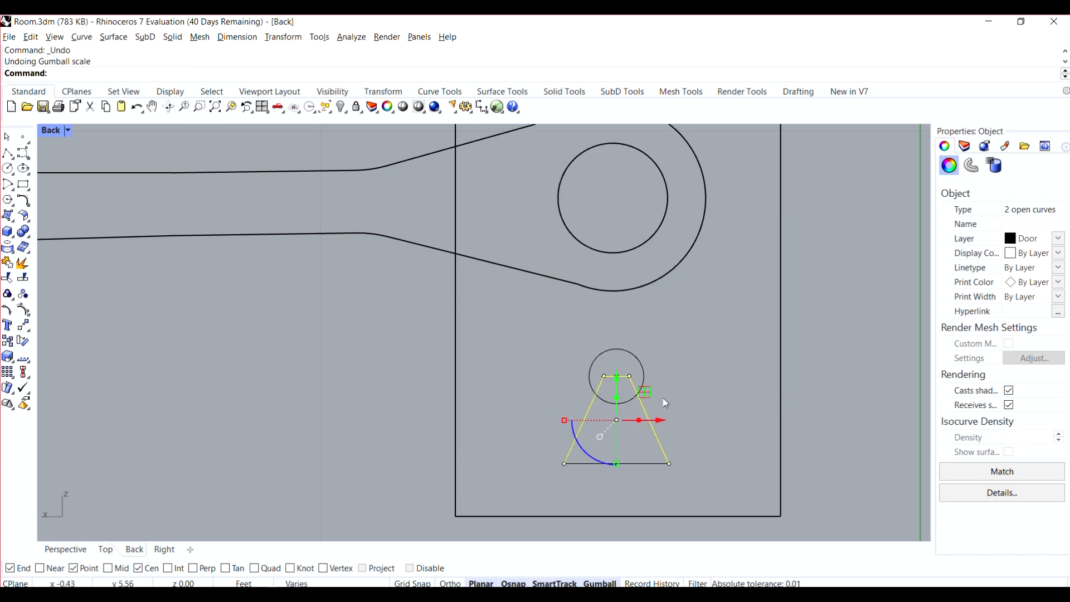
pyautogui.hotkey('ctrl', 'z')
pyautogui.click(671, 393)
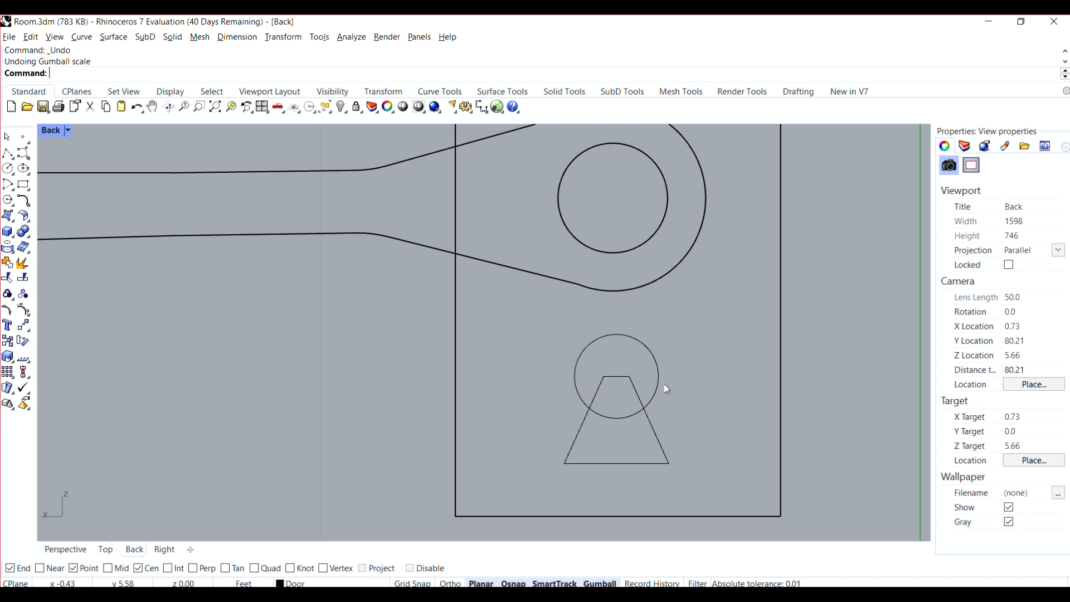
# - Try to trim the keyhole circle's lower arc using the right slanted curve as the cutting object
pyautogui.click(10, 277)
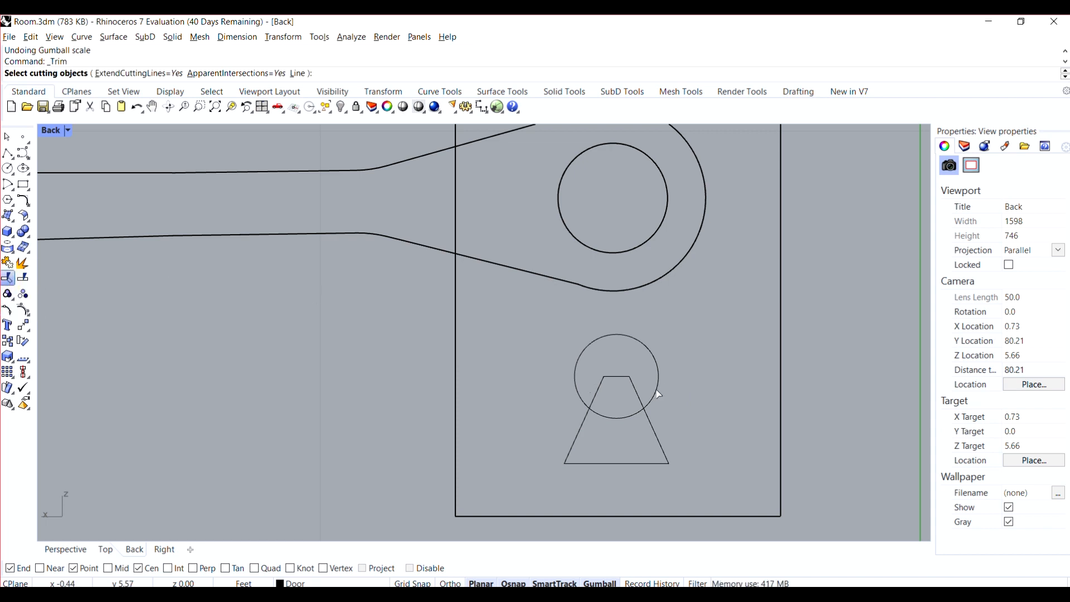
pyautogui.click(656, 435)
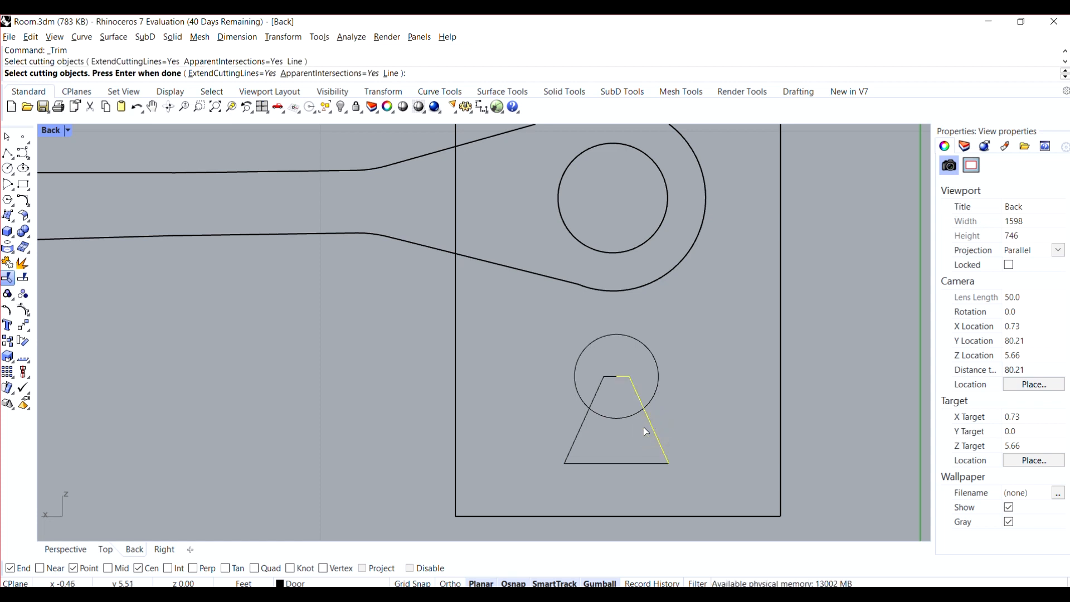
pyautogui.press('Return')
pyautogui.click(638, 416)
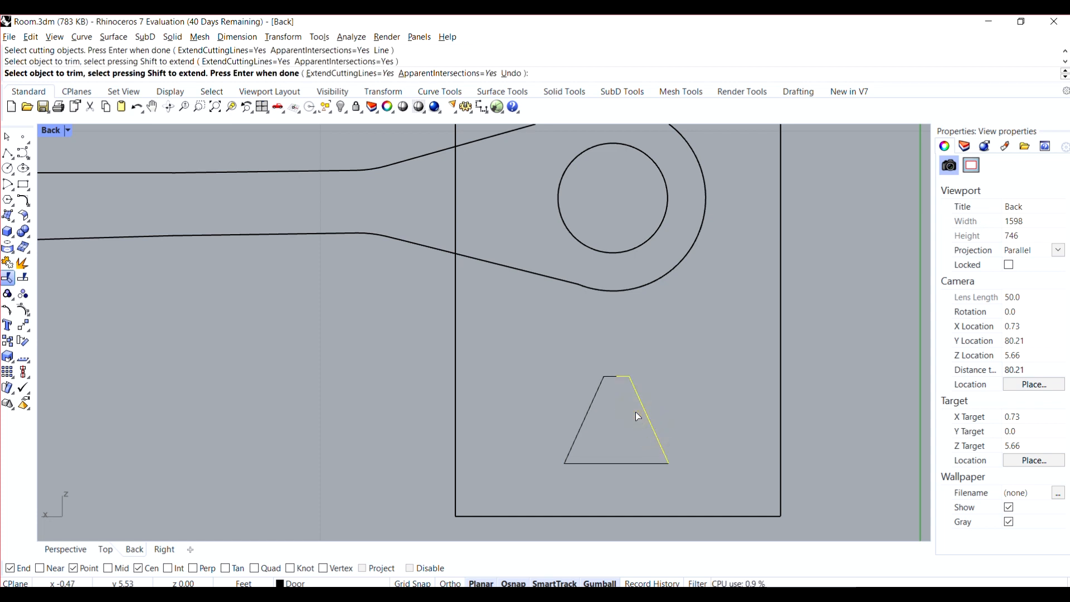
pyautogui.hotkey('ctrl', 'z')
pyautogui.press('Return')
# - Trim away the parts of both slanted curves inside the keyhole circle, using the circle as the cutting object
pyautogui.press('Return')
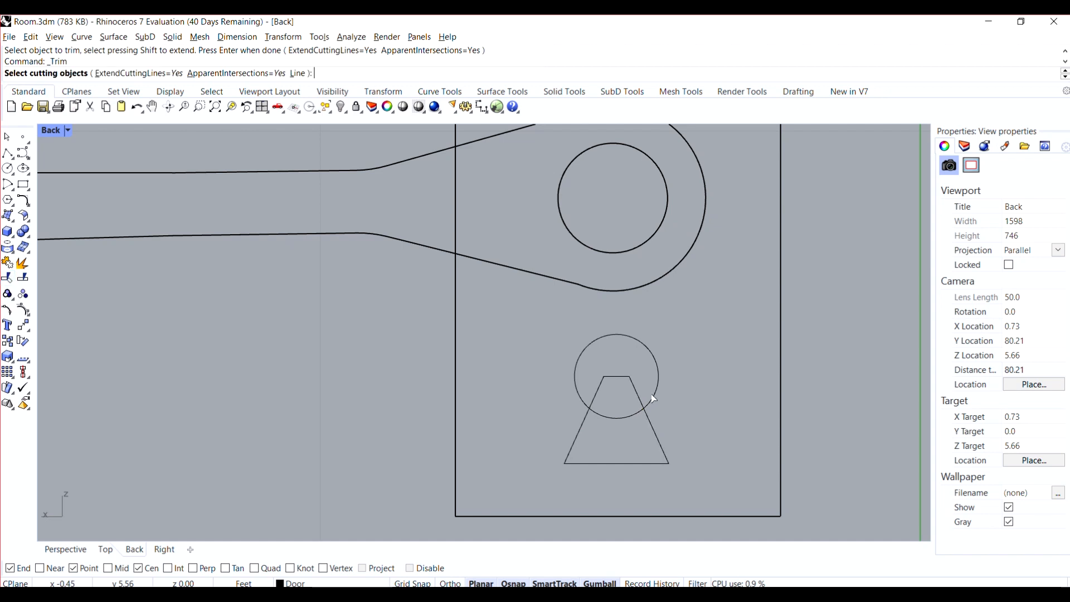
pyautogui.click(653, 397)
pyautogui.press('Return')
pyautogui.click(633, 386)
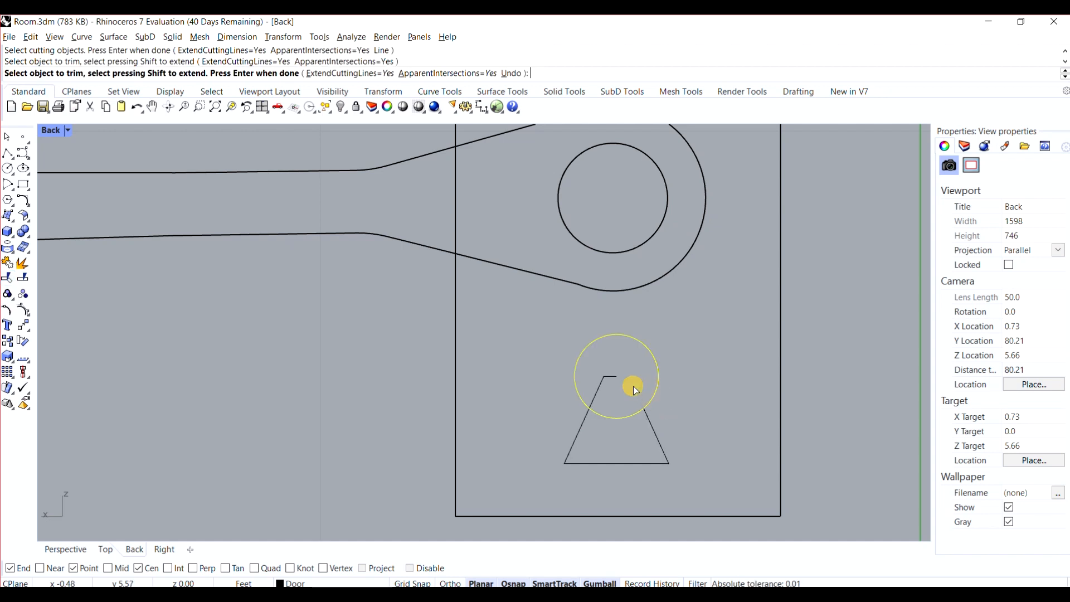
pyautogui.click(597, 389)
pyautogui.press('Return')
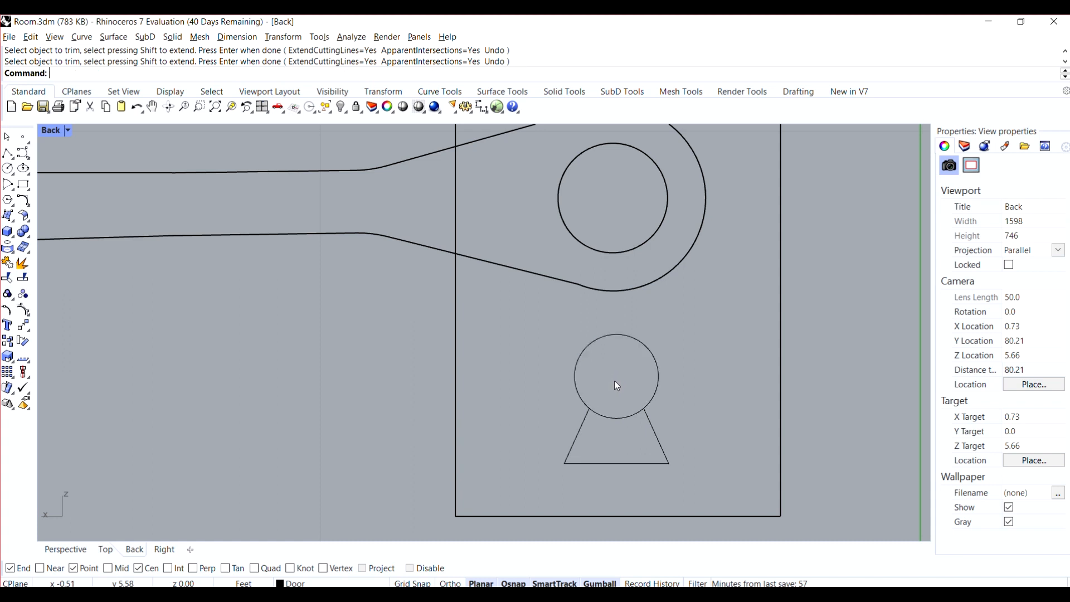
# - Try to trim the circle's lower arc between the slanted sides, using the shortened right side as the cutting object
pyautogui.scroll(4, 651, 425)
pyautogui.scroll(-7, 651, 425)
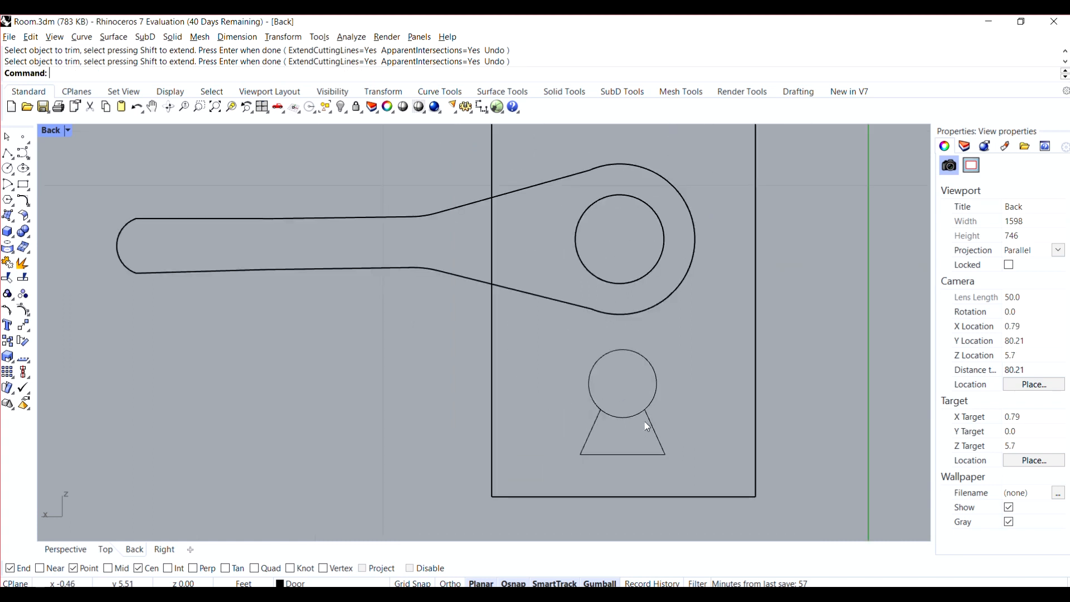
pyautogui.scroll(5, 652, 426)
pyautogui.press('Return')
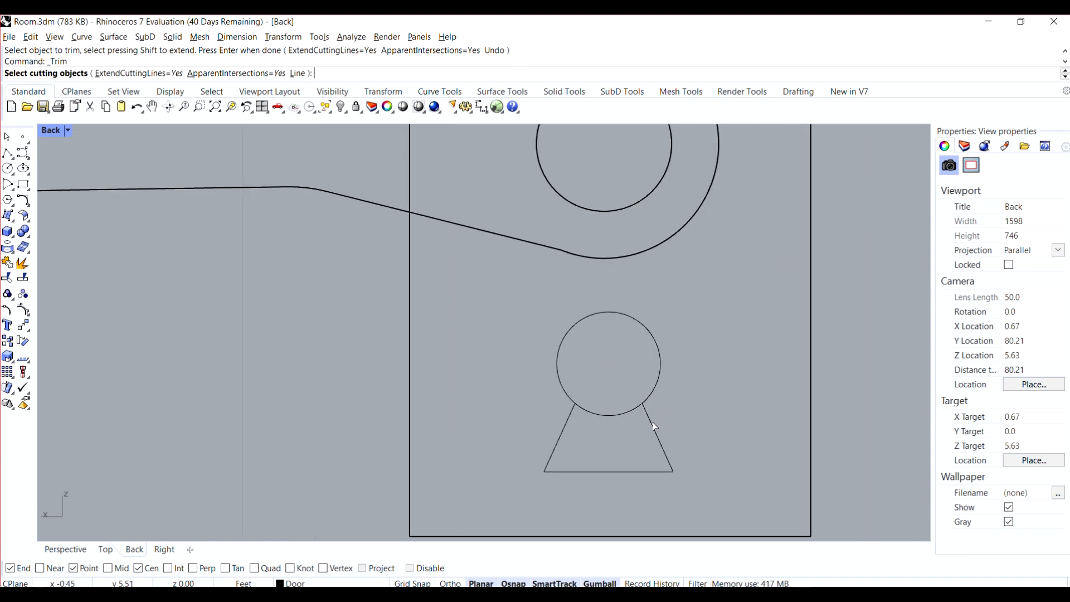
pyautogui.click(651, 423)
pyautogui.press('Return')
pyautogui.click(630, 412)
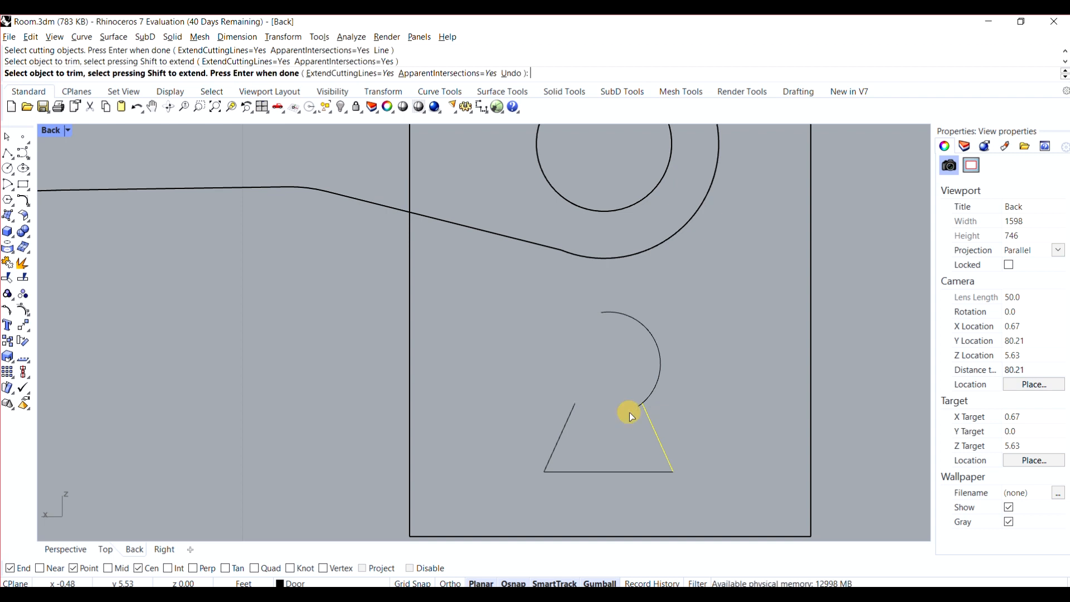
pyautogui.hotkey('ctrl', 'z')
pyautogui.scroll(6, 575, 405)
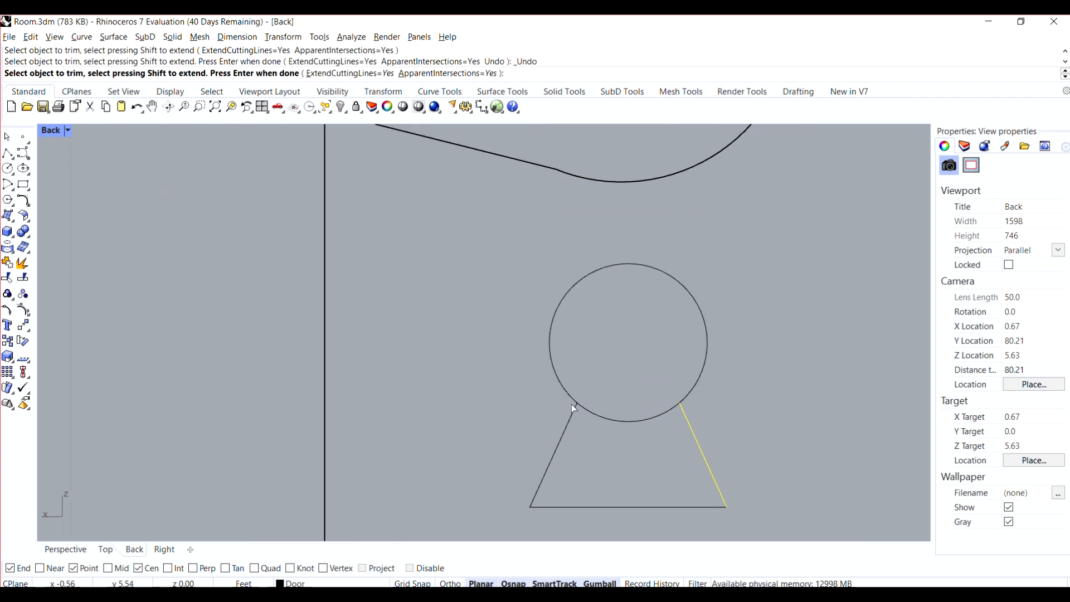
pyautogui.scroll(-4, 582, 406)
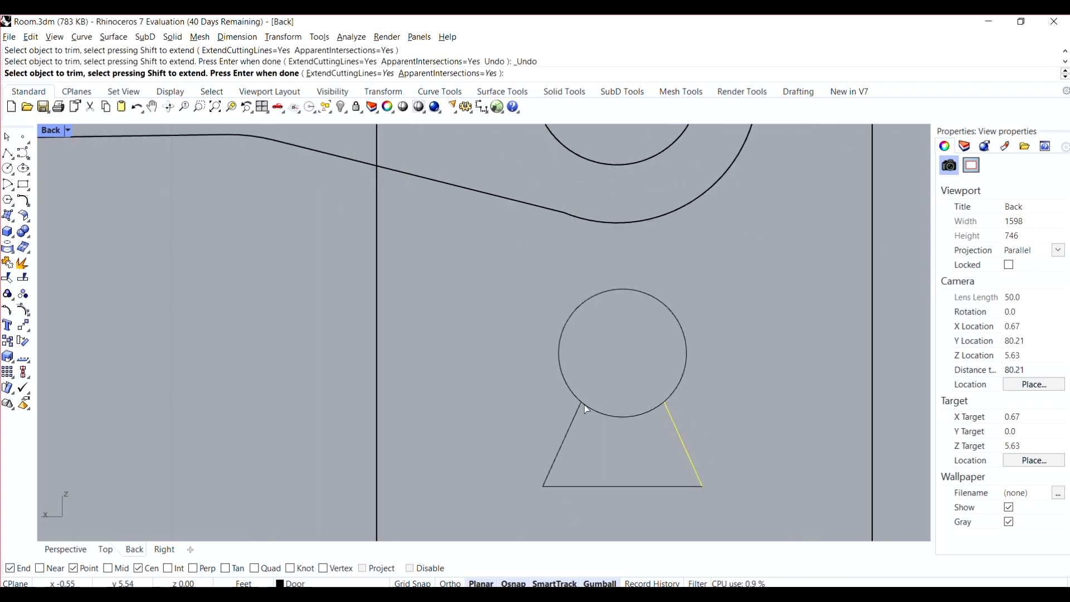
pyautogui.scroll(3, 584, 405)
pyautogui.click(711, 395)
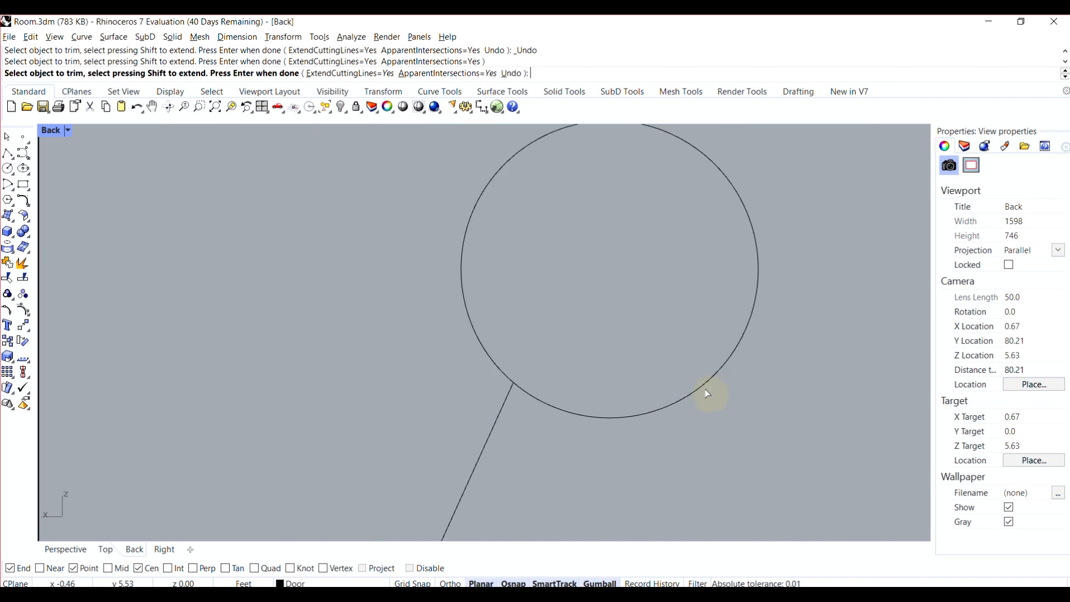
pyautogui.hotkey('ctrl', 'z')
pyautogui.press('Escape')
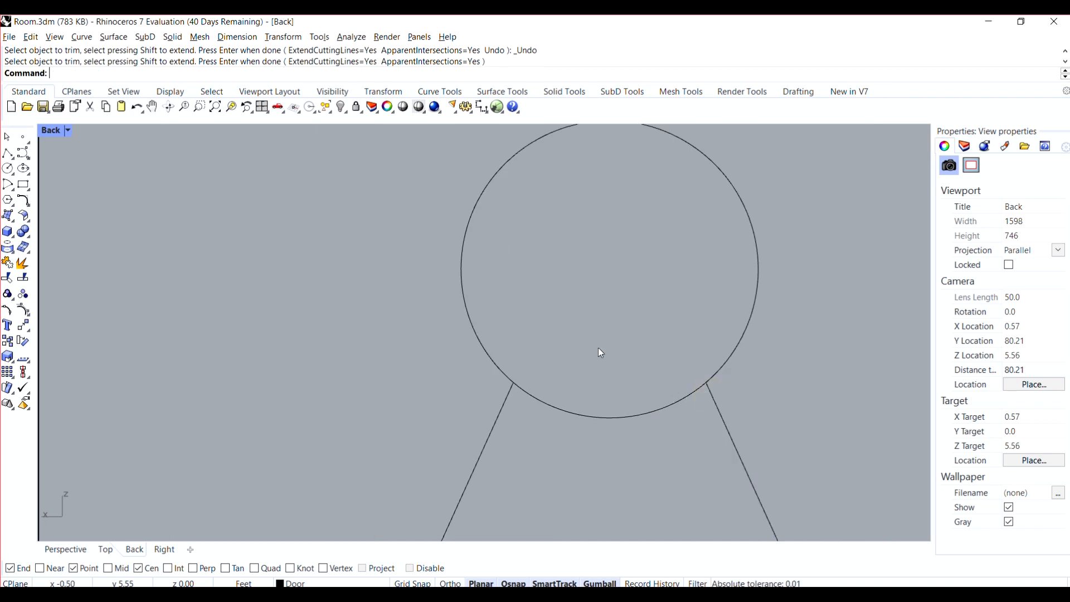
pyautogui.scroll(-8, 591, 341)
pyautogui.scroll(6, 577, 333)
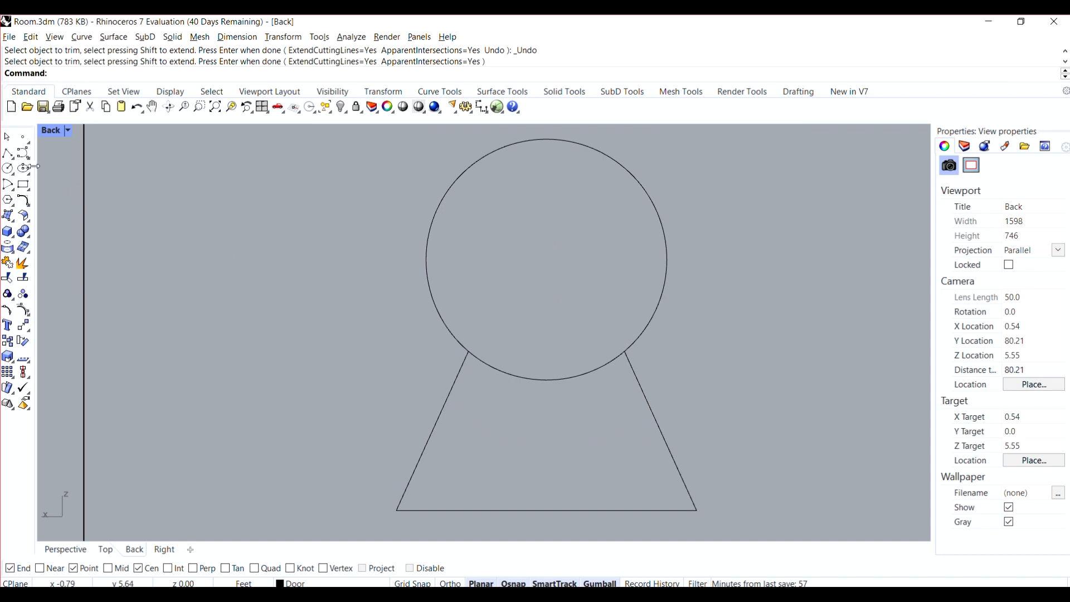
pyautogui.click(7, 153)
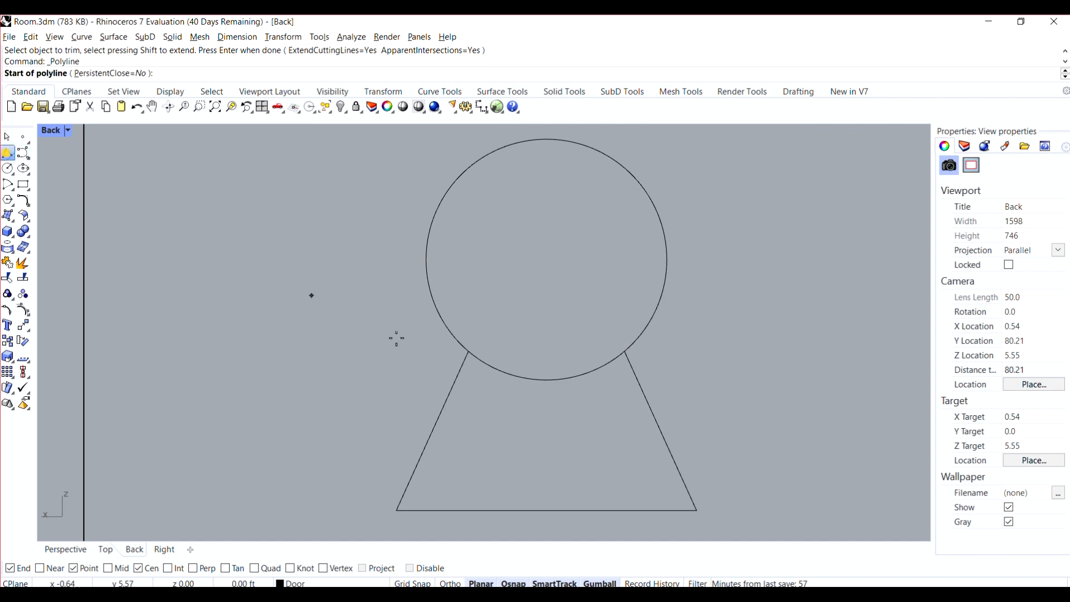
pyautogui.click(470, 352)
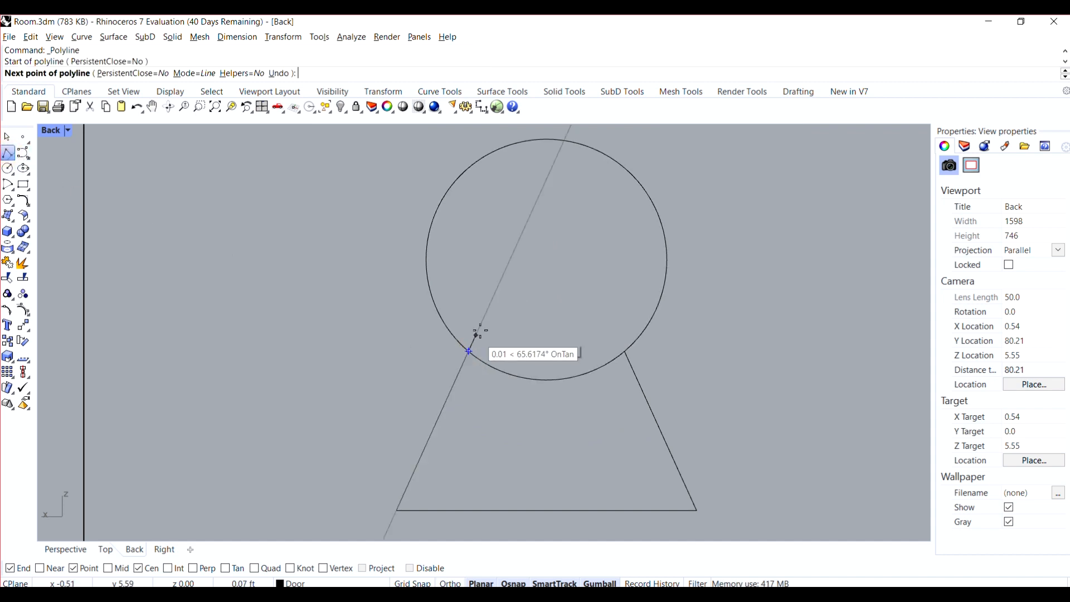
pyautogui.click(478, 328)
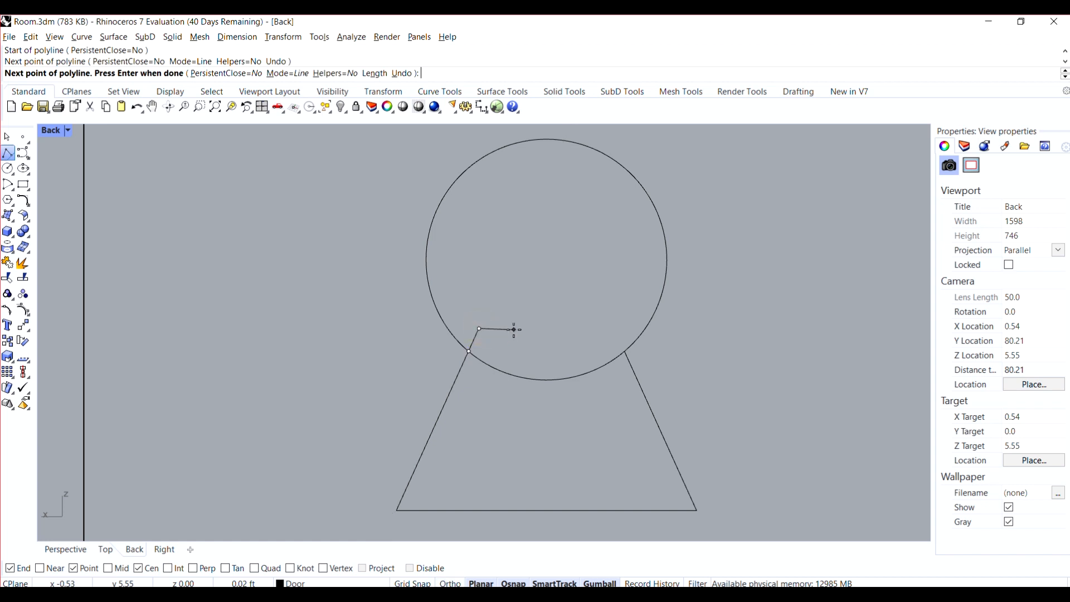
pyautogui.press('Escape')
# - Draw a line about 0.01 ft long extending the left slanted side from its upper end into the circle
pyautogui.press('Return')
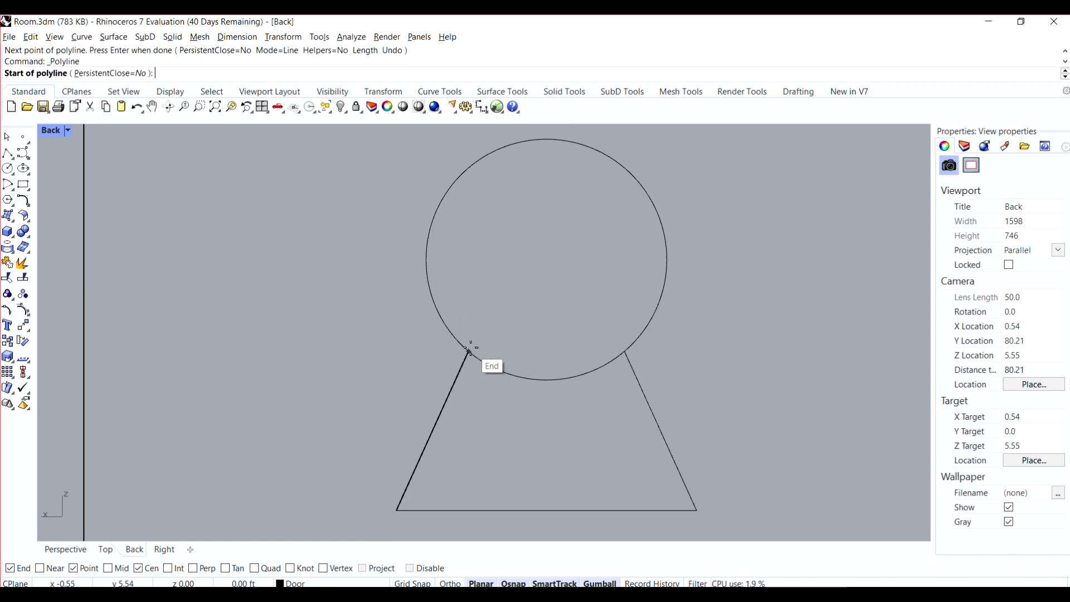
pyautogui.click(470, 349)
pyautogui.click(479, 329)
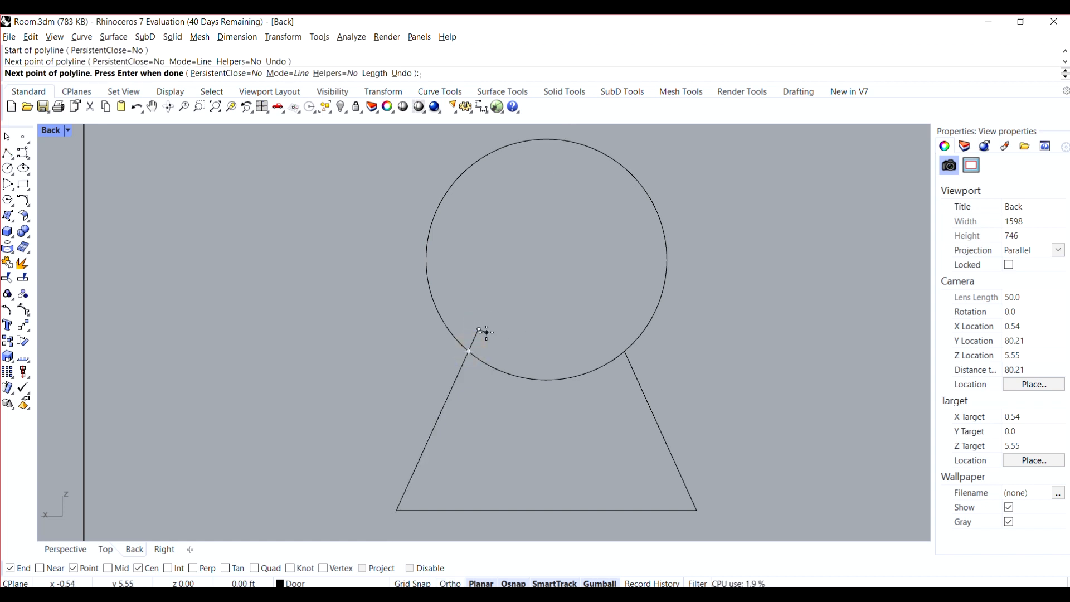
pyautogui.press('Return')
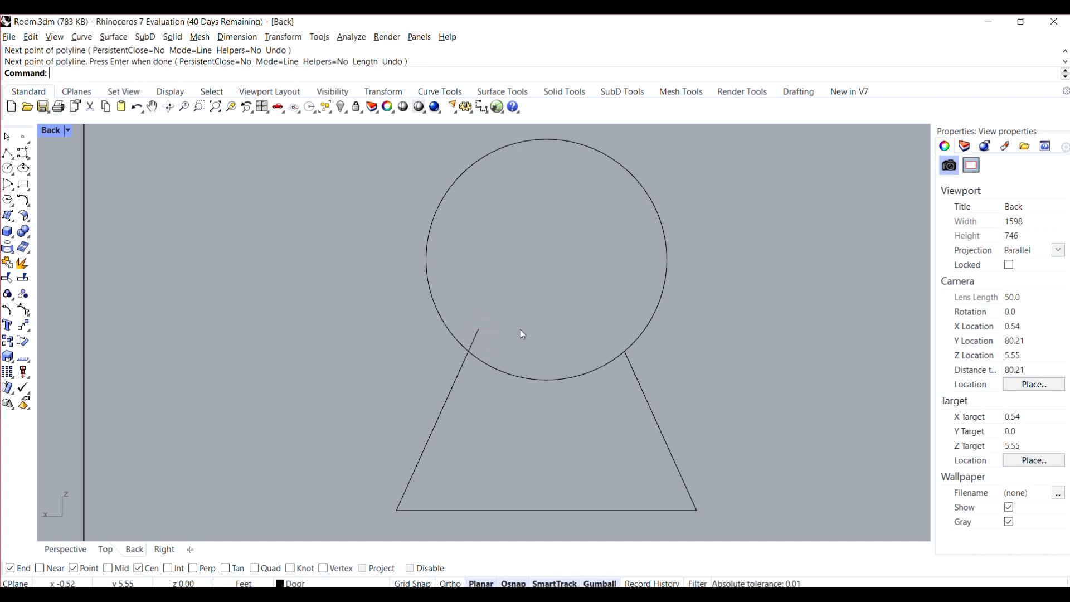
# - Draw a short line extending the right slanted side from its upper end into the keyhole circle
pyautogui.press('Return')
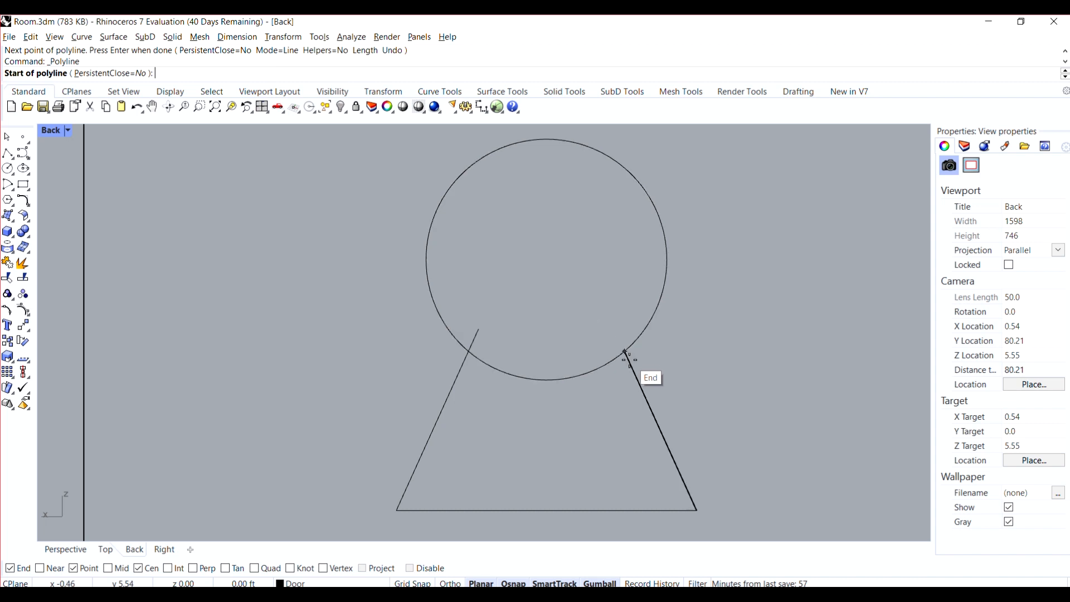
pyautogui.scroll(3, 631, 366)
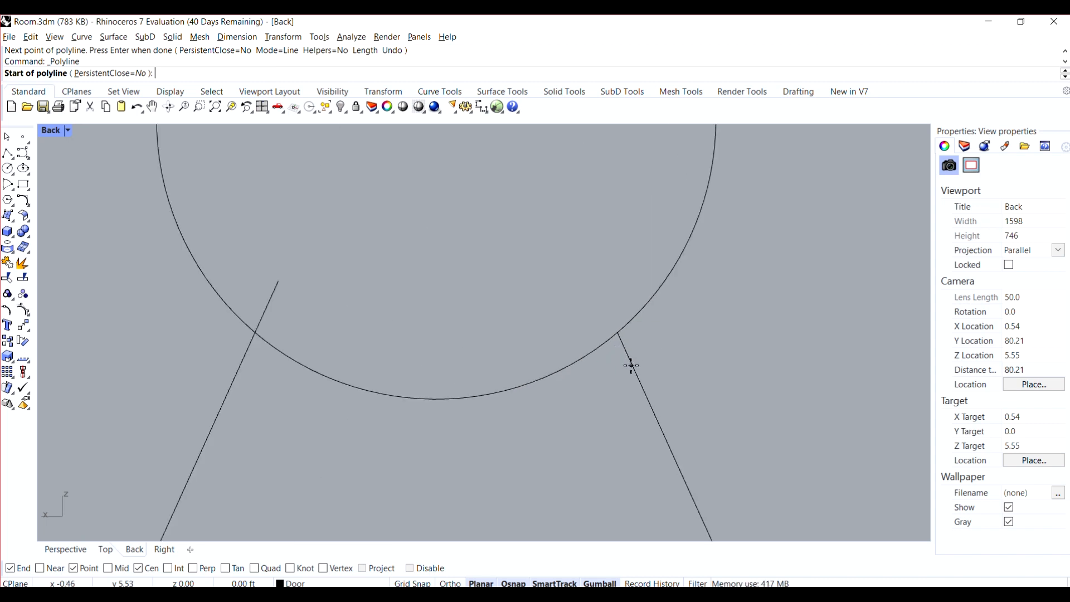
pyautogui.click(619, 333)
pyautogui.click(618, 334)
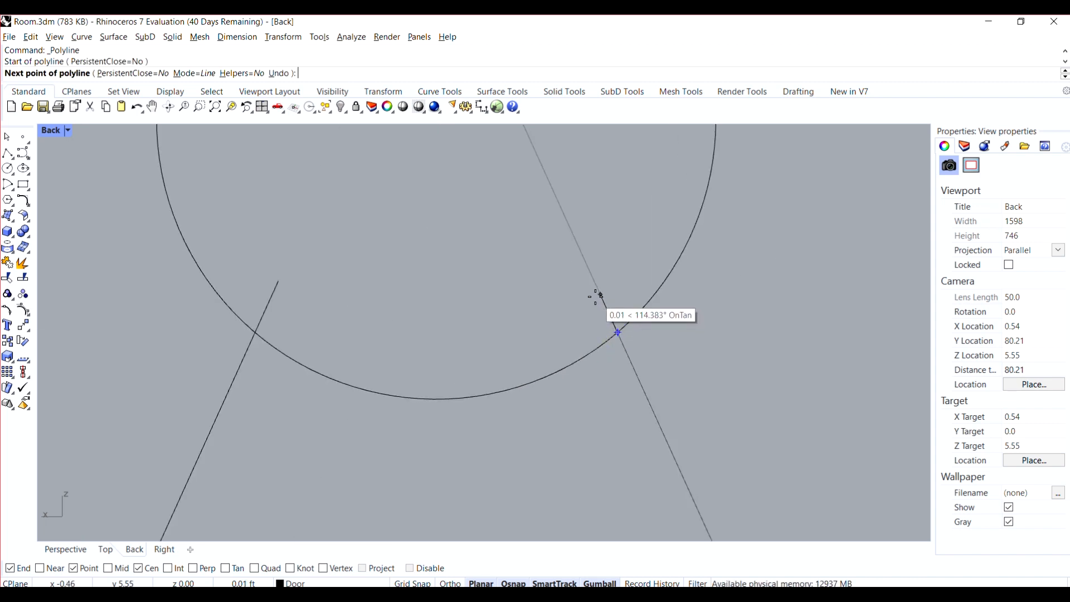
pyautogui.click(591, 276)
pyautogui.press('Return')
pyautogui.scroll(-4, 590, 273)
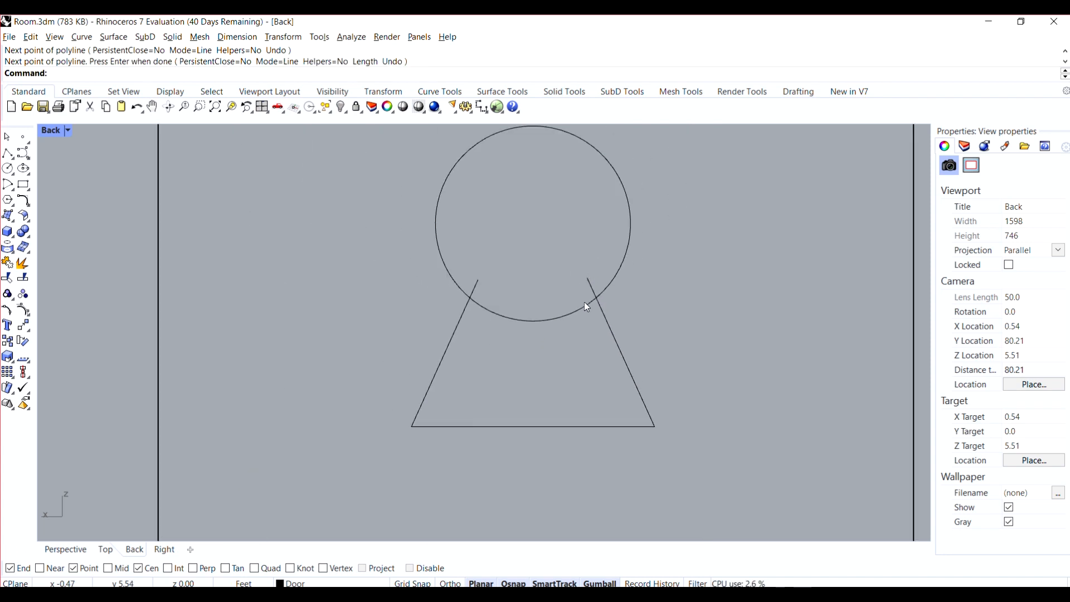
pyautogui.press('Return')
pyautogui.press('Escape')
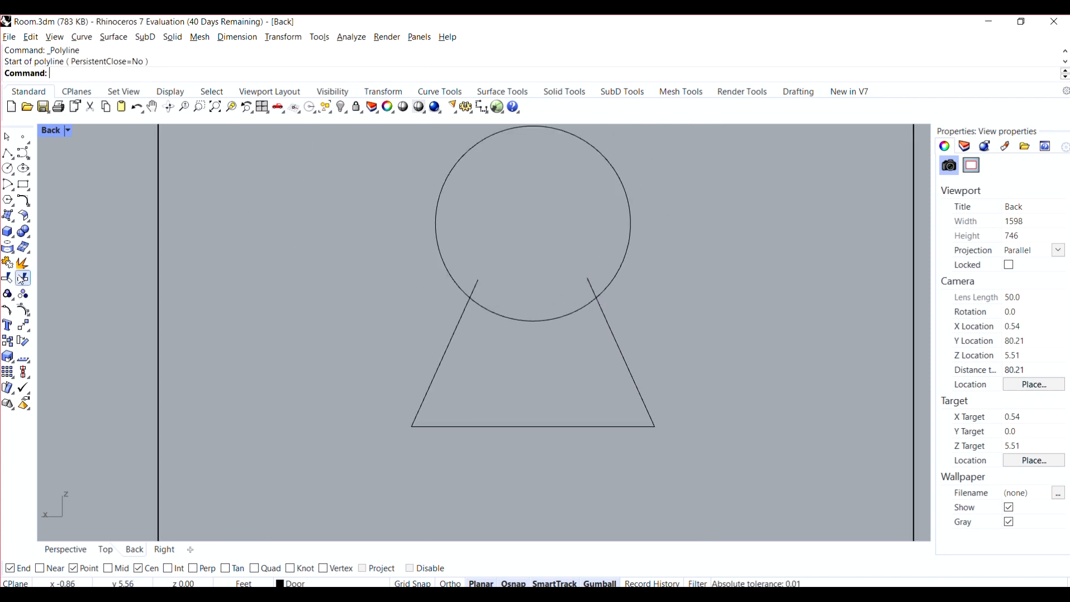
# - Join the left slanted side with its short extension inside the circle into one curve
pyautogui.click(8, 277)
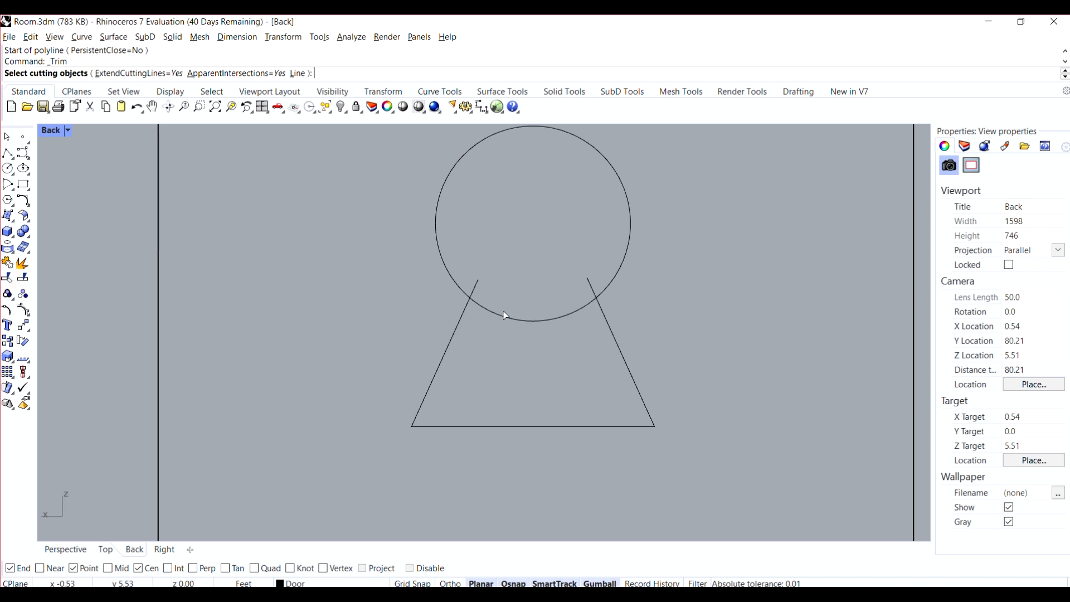
pyautogui.press('Escape')
pyautogui.click(463, 318)
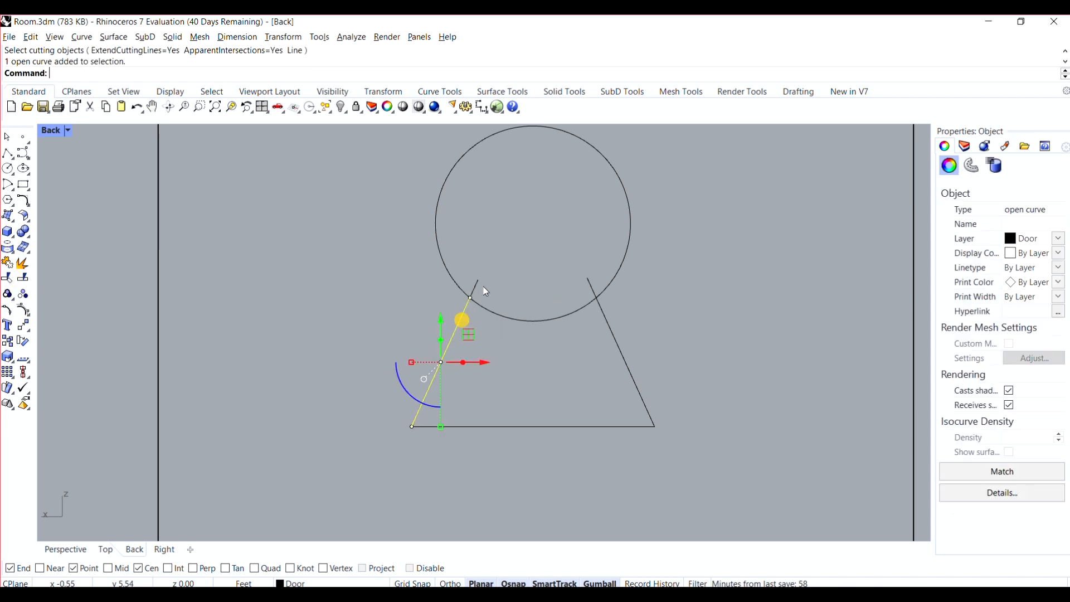
pyautogui.keyDown('shift'); pyautogui.click(477, 284); pyautogui.keyUp('shift')
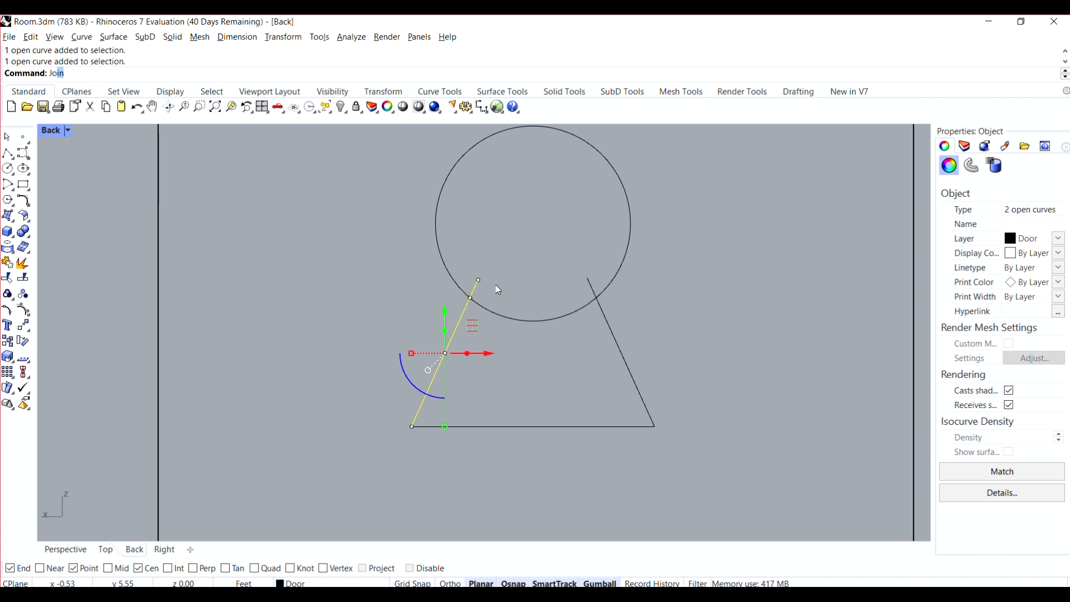
pyautogui.press('Return')
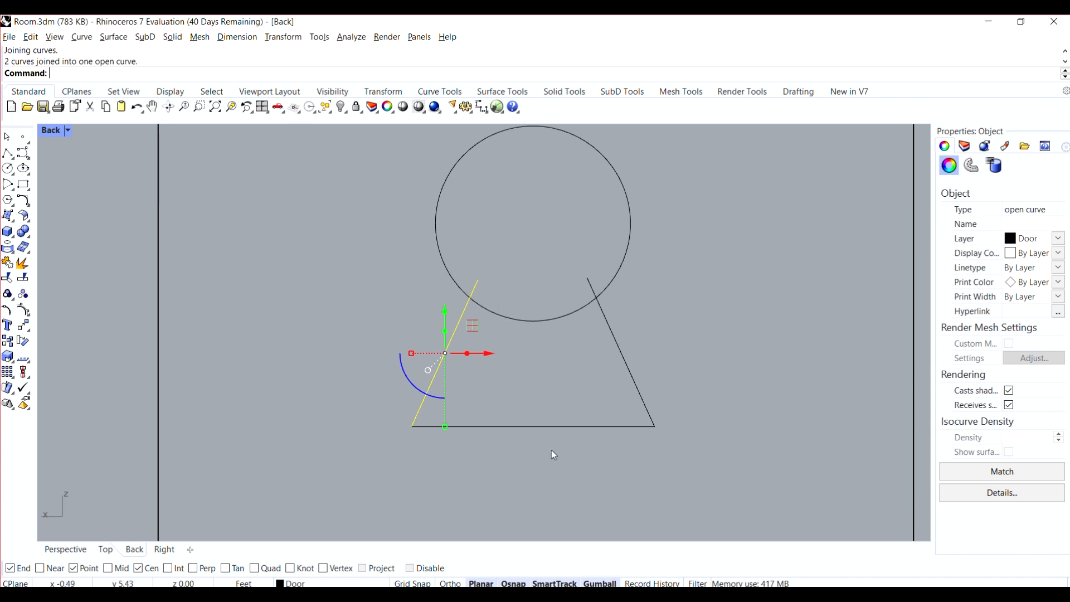
# - Join the left side, the base line, the right slanted side and its extension into one open curve
pyautogui.keyDown('shift'); pyautogui.click(560, 427); pyautogui.keyUp('shift')
pyautogui.keyDown('shift'); pyautogui.click(636, 389); pyautogui.keyUp('shift')
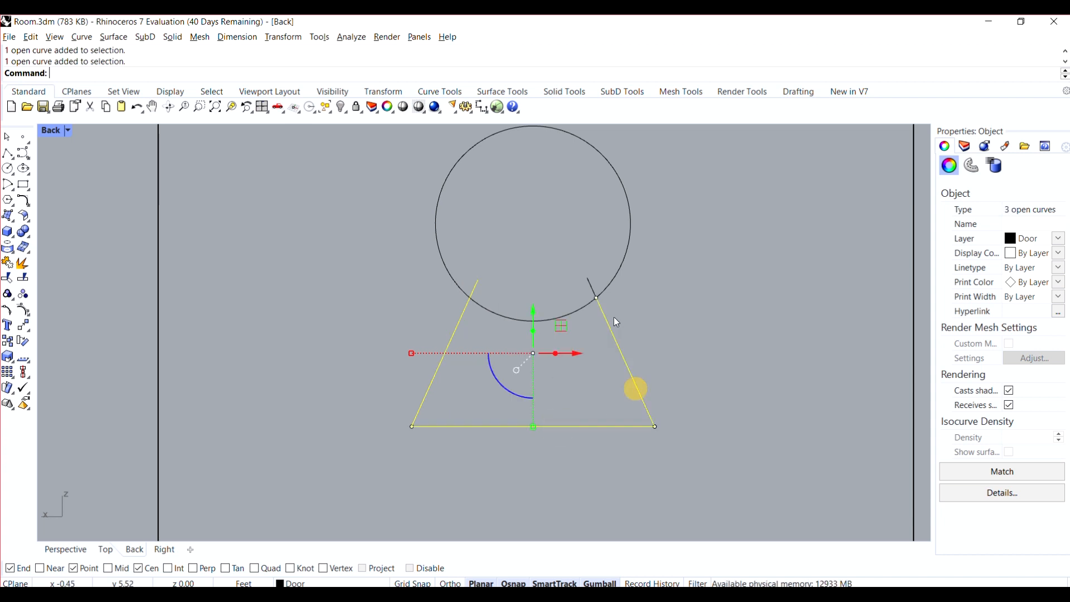
pyautogui.keyDown('shift'); pyautogui.click(593, 289); pyautogui.keyUp('shift')
pyautogui.press('Return')
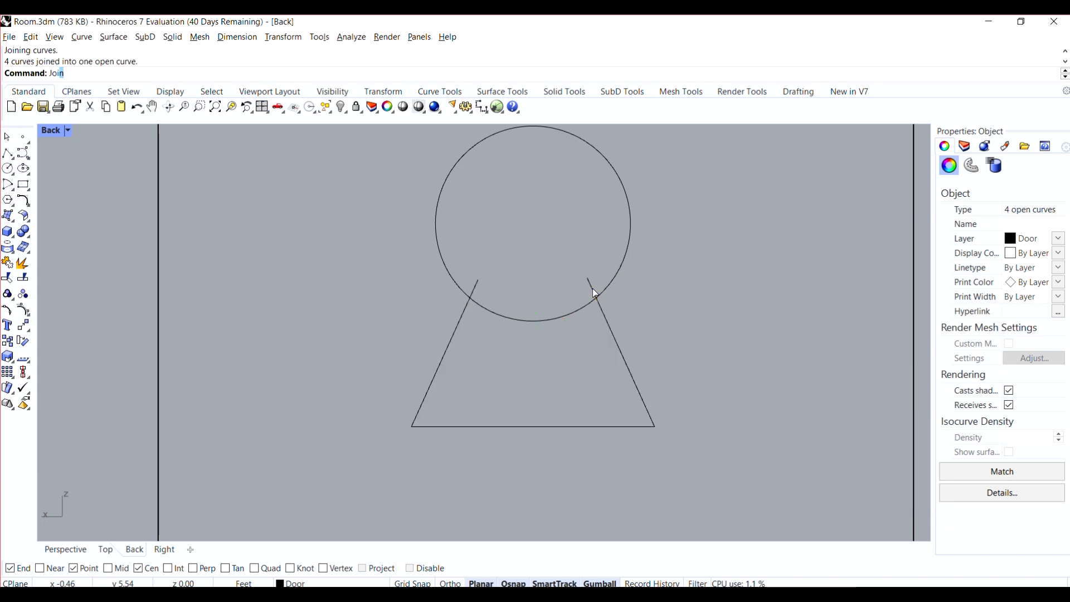
pyautogui.click(635, 287)
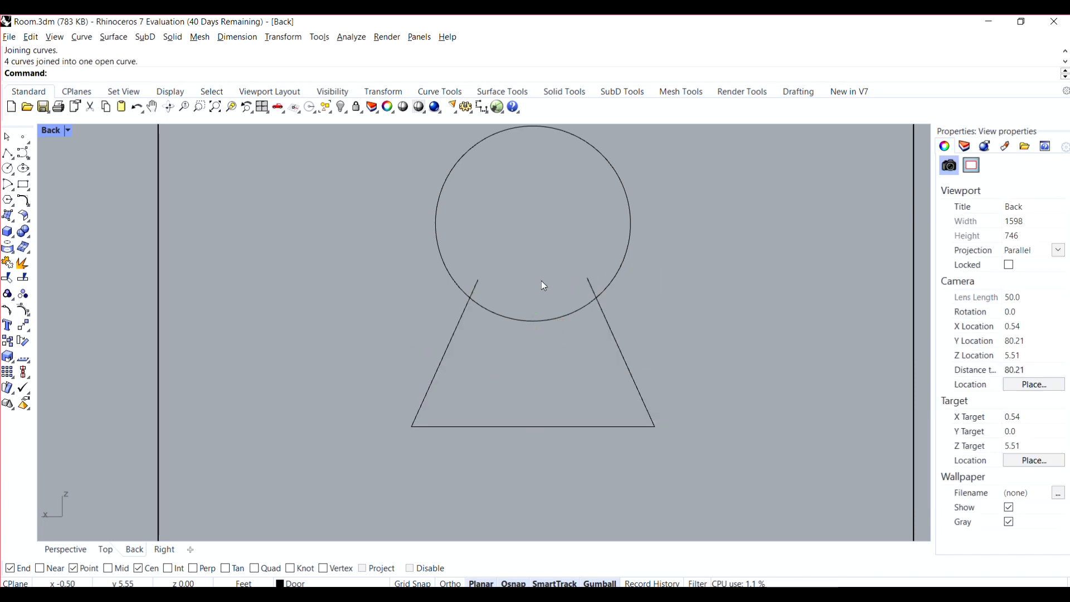
# - Trim the circle's lower arc between the slanted sides, using the joined base curve as the cutting object
pyautogui.click(9, 277)
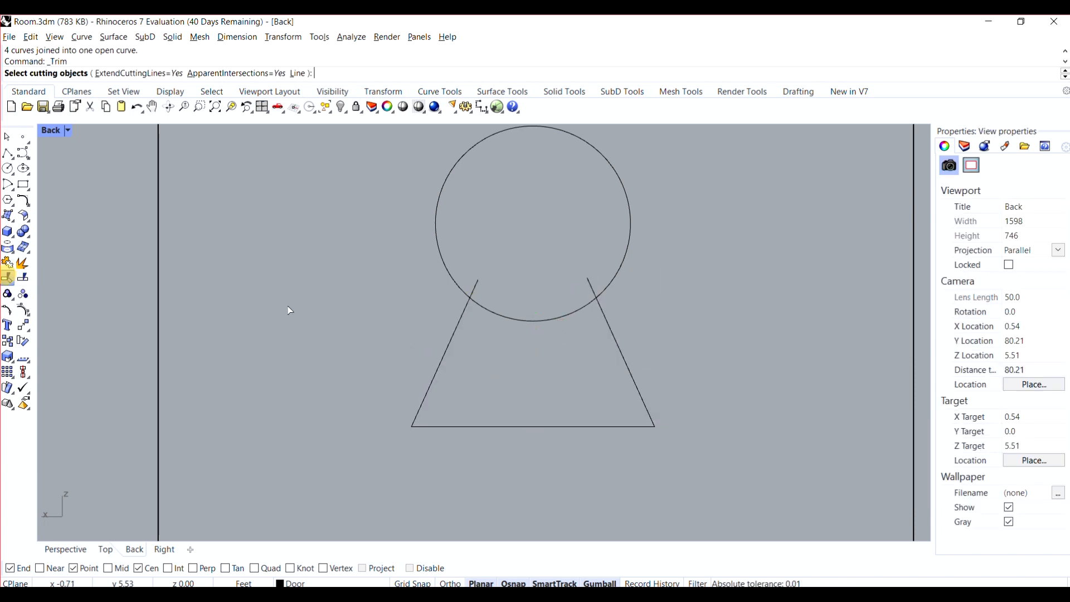
pyautogui.click(467, 306)
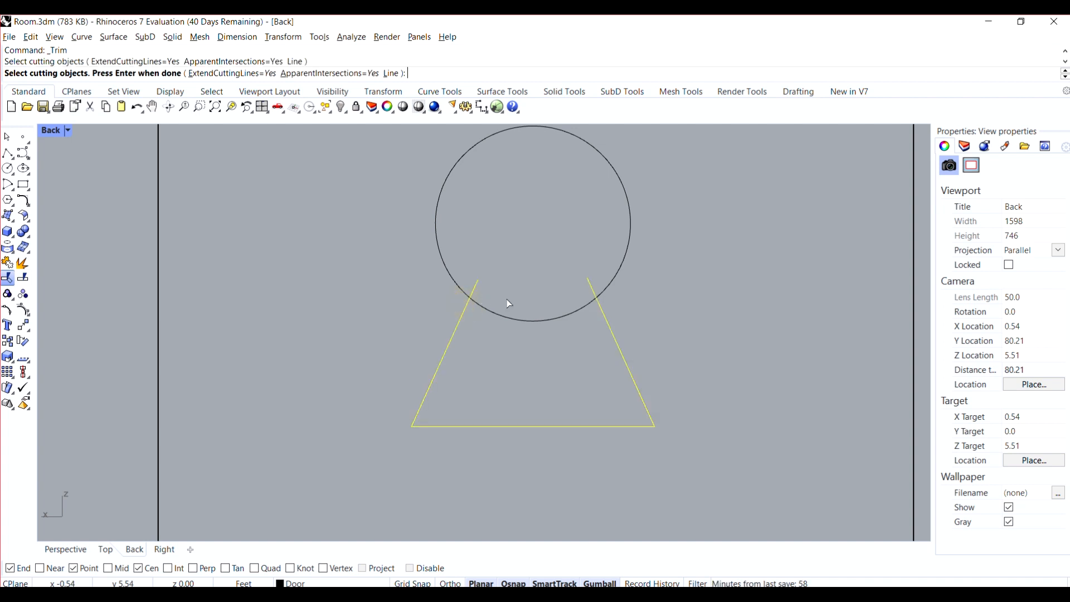
pyautogui.press('Return')
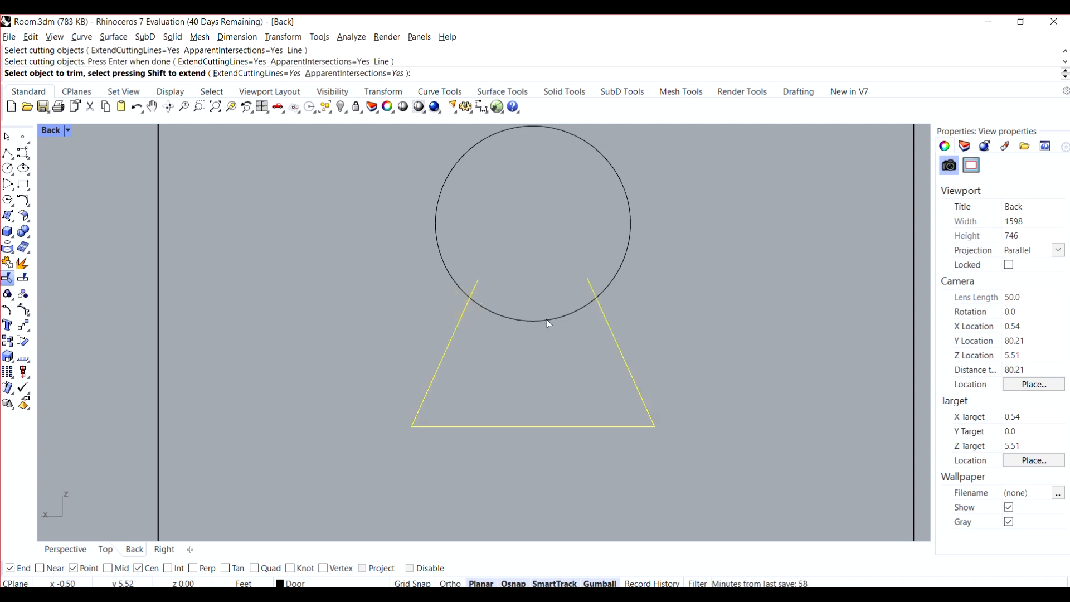
pyautogui.click(548, 322)
pyautogui.press('Return')
# - Trim off the leftover arc stub inside the right slanted side, using the joined base curve as the cutting object
pyautogui.scroll(8, 583, 308)
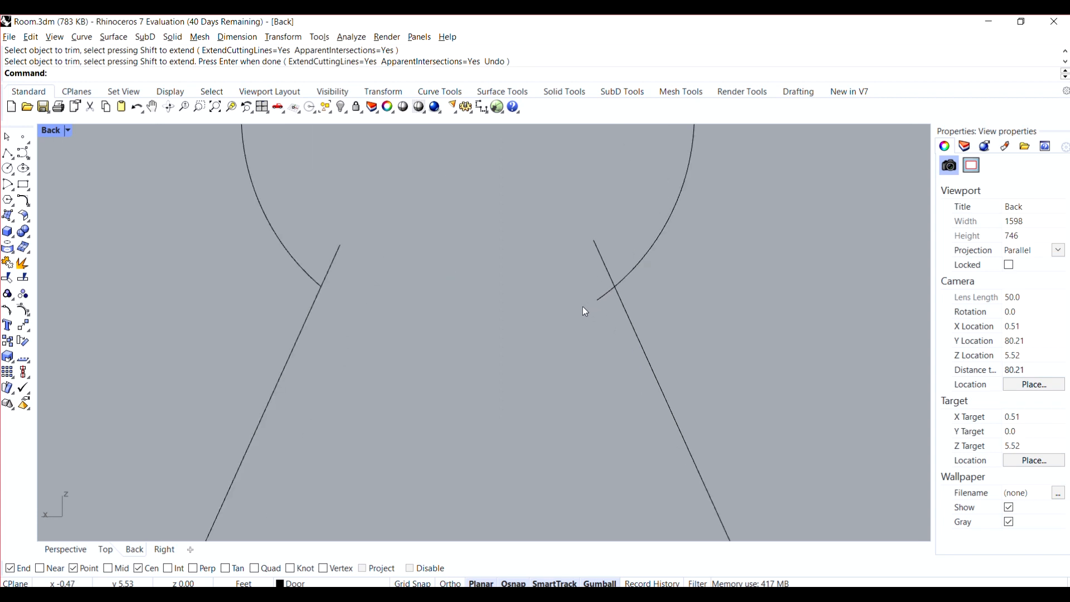
pyautogui.press('Return')
pyautogui.click(624, 309)
pyautogui.press('Return')
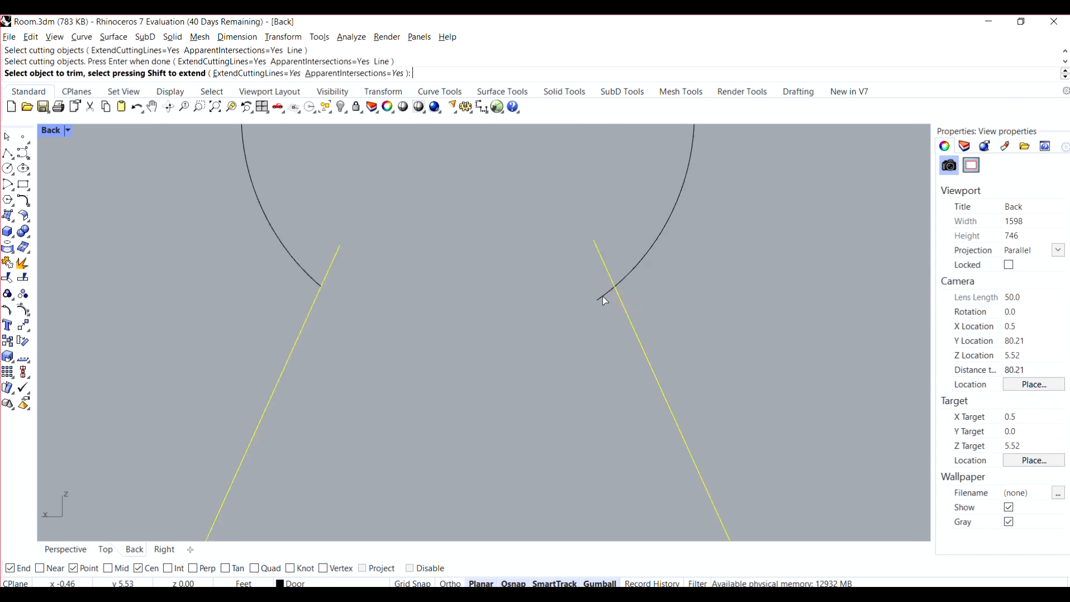
pyautogui.click(605, 294)
pyautogui.press('Return')
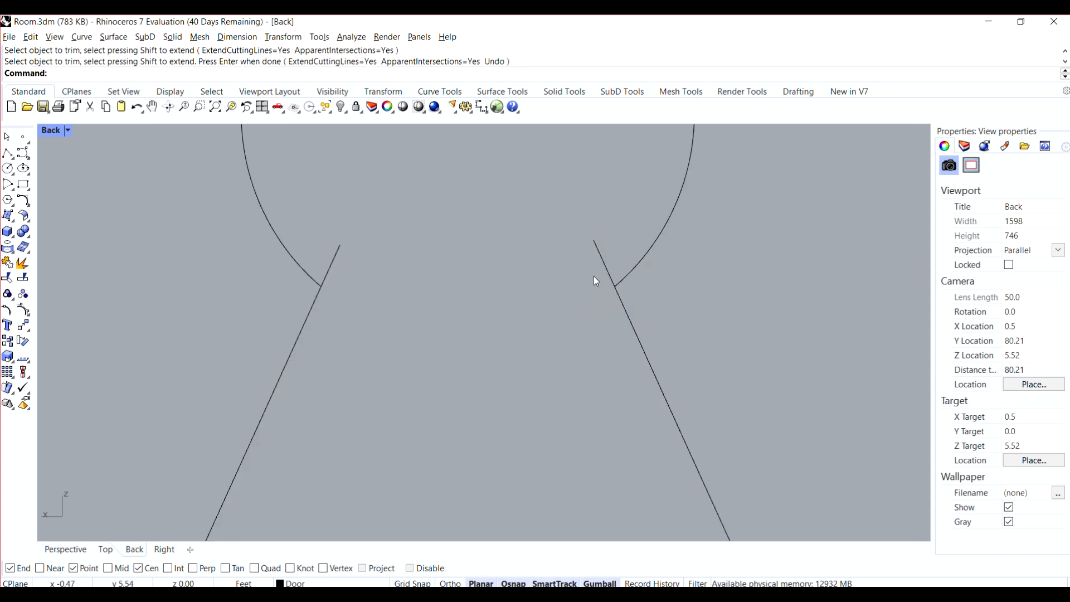
# - Explode the joined base curve into its separate segments
pyautogui.scroll(-3, 595, 275)
pyautogui.scroll(6, 594, 275)
pyautogui.scroll(-2, 607, 277)
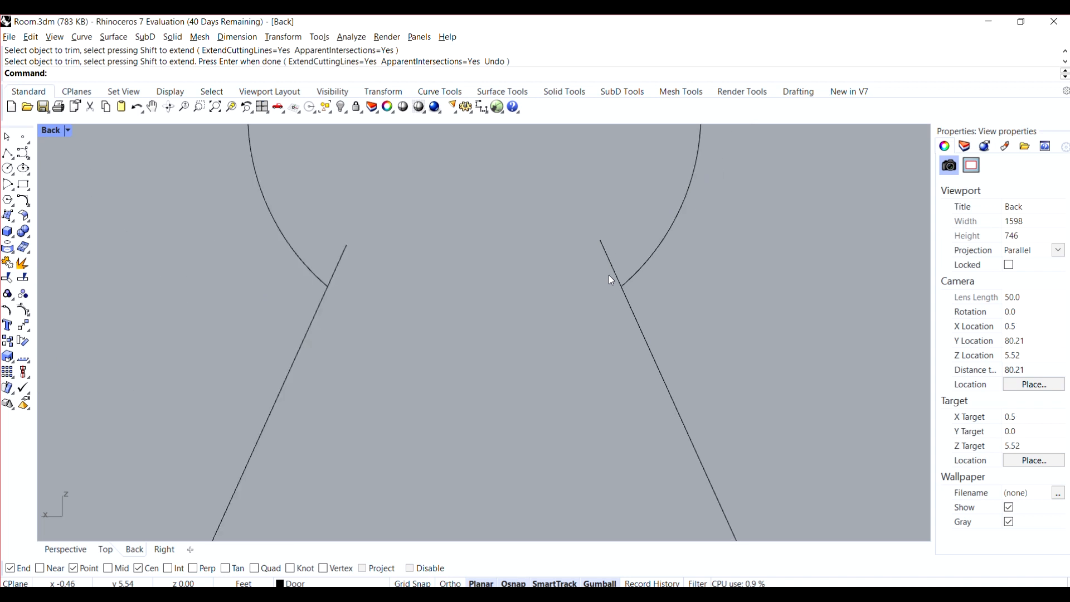
pyautogui.click(611, 266)
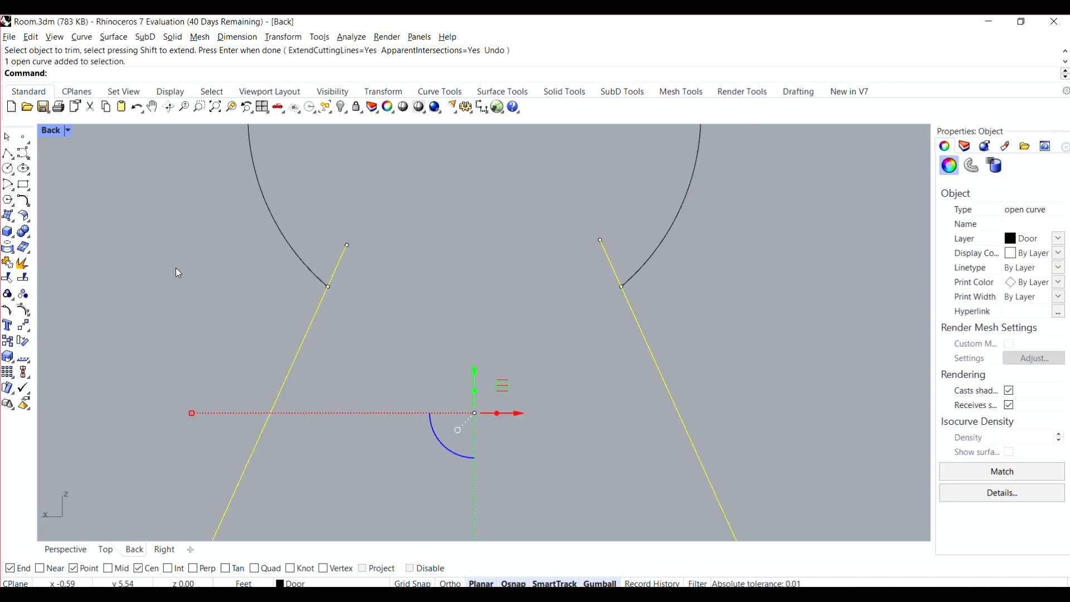
pyautogui.click(23, 264)
pyautogui.press('Escape')
# - Delete the two short extension segments that stick into the circle above the slanted sides
pyautogui.click(613, 265)
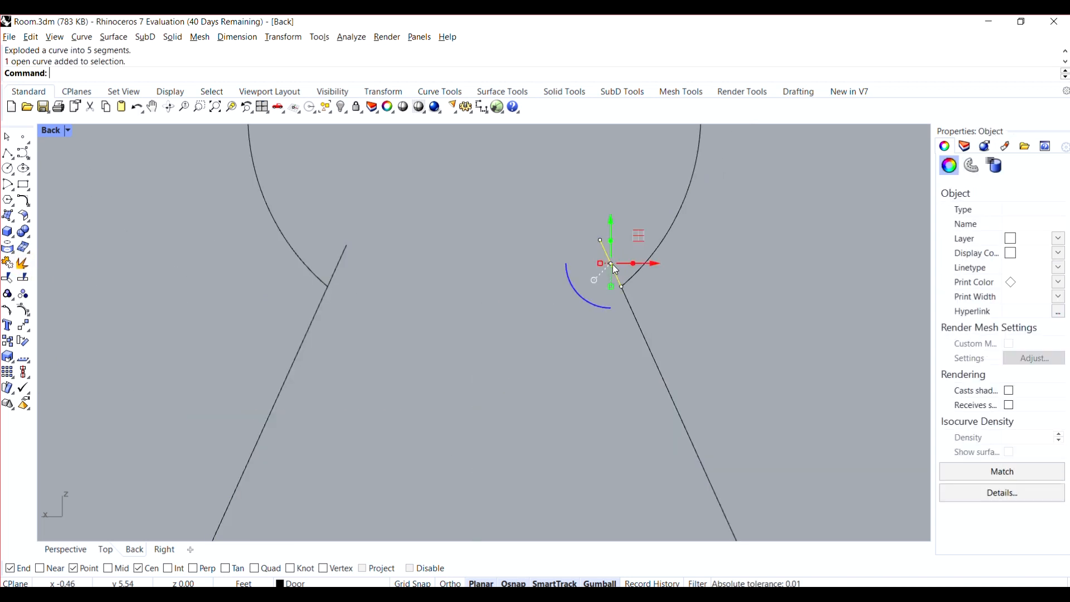
pyautogui.press('Delete')
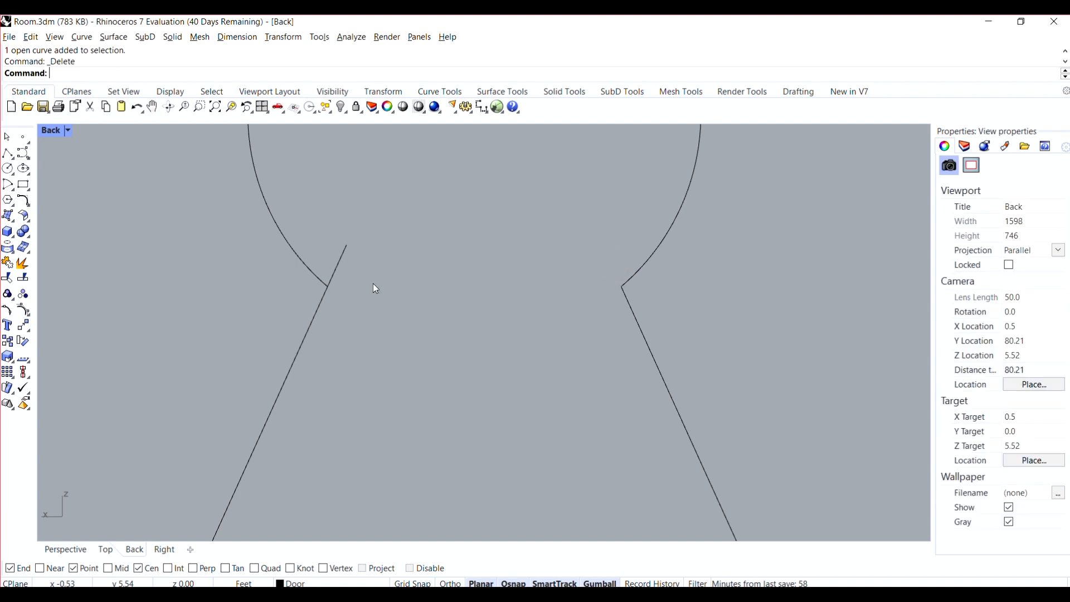
pyautogui.click(342, 270)
pyautogui.press('Delete')
pyautogui.scroll(3, 602, 290)
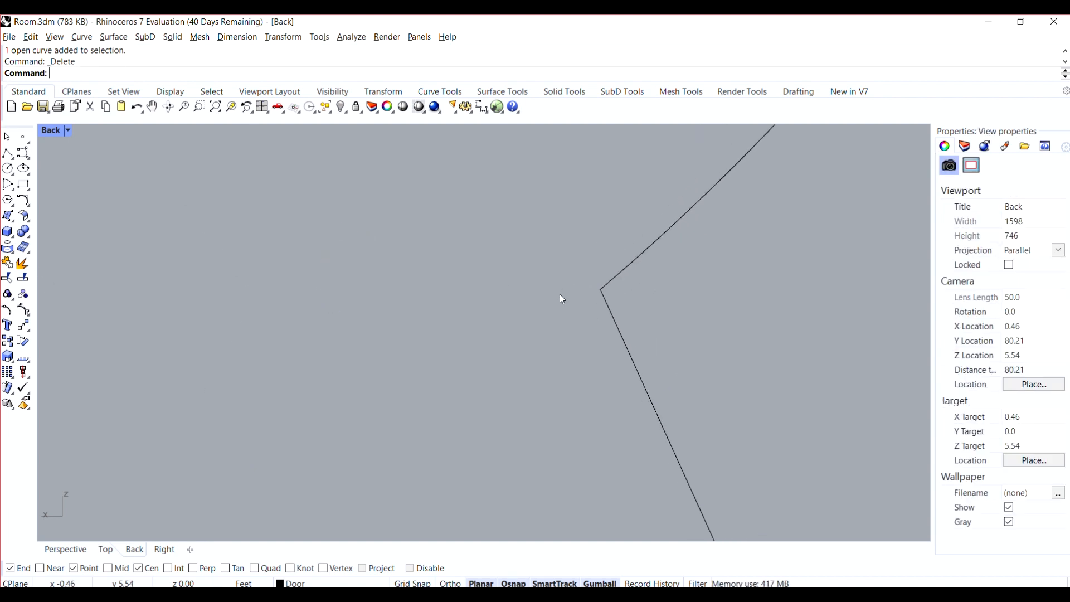
# - Join the circle arc, both slanted sides and the base line into one closed keyhole curve
pyautogui.scroll(-5, 580, 279)
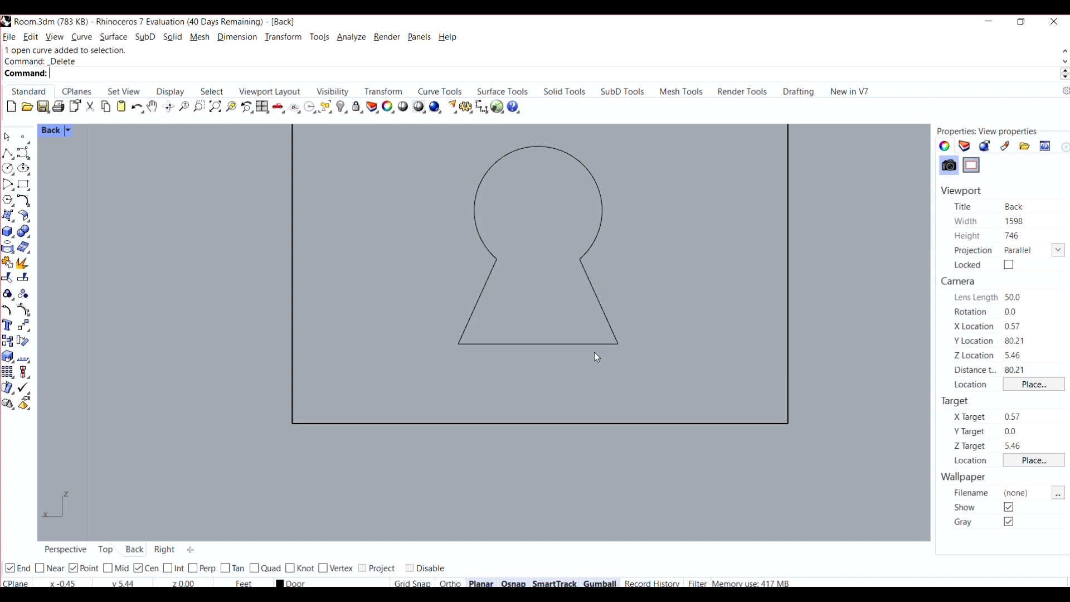
pyautogui.moveTo(637, 357); pyautogui.dragTo(422, 148)
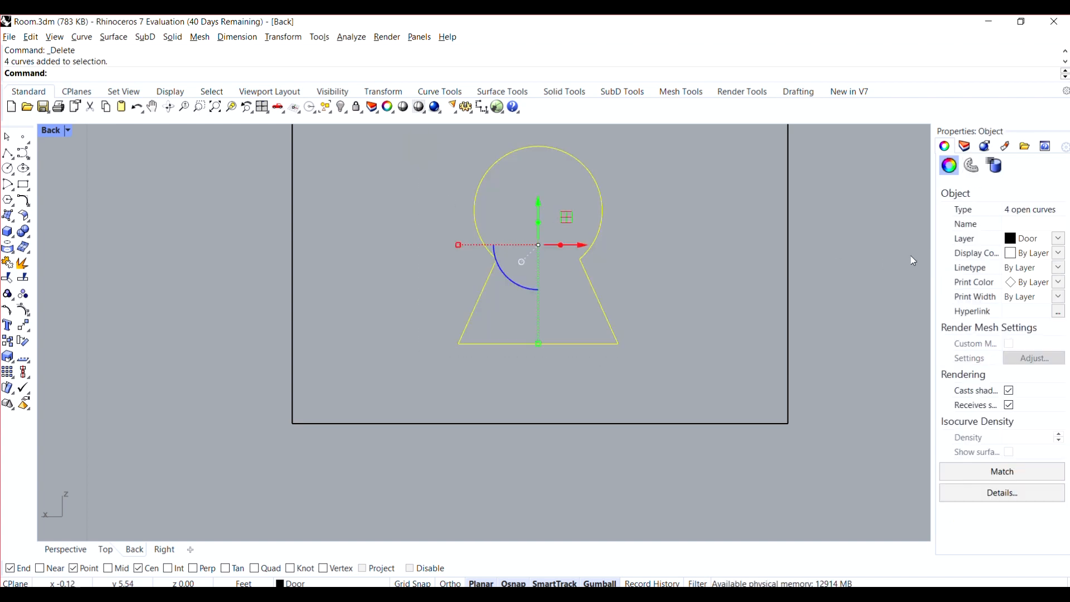
pyautogui.click(8, 263)
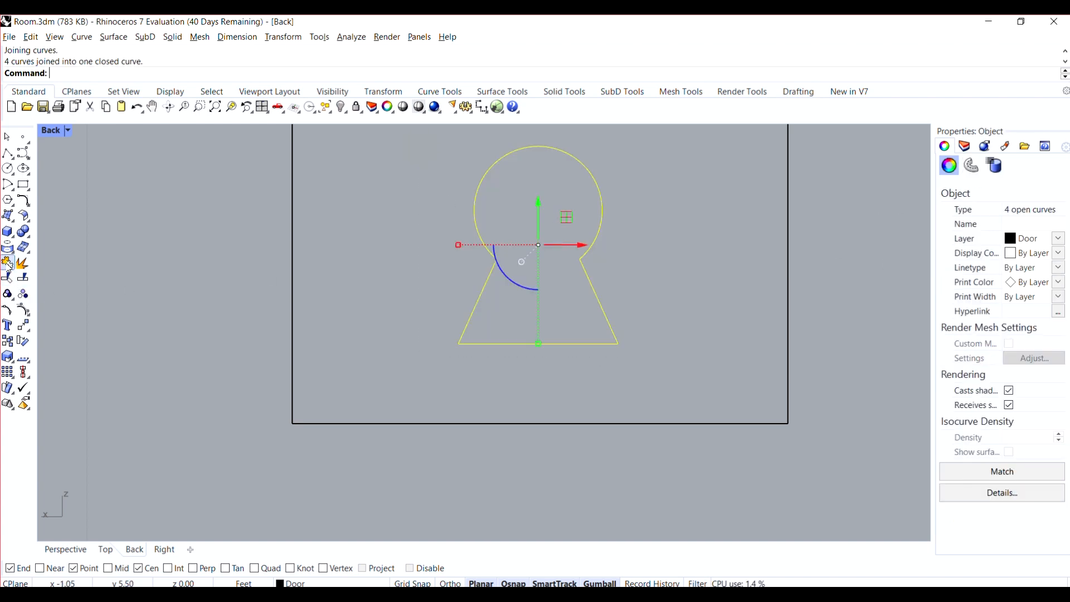
# - Scale the keyhole curve down uniformly about its centre to roughly one third of its size
pyautogui.scroll(-3, 566, 291)
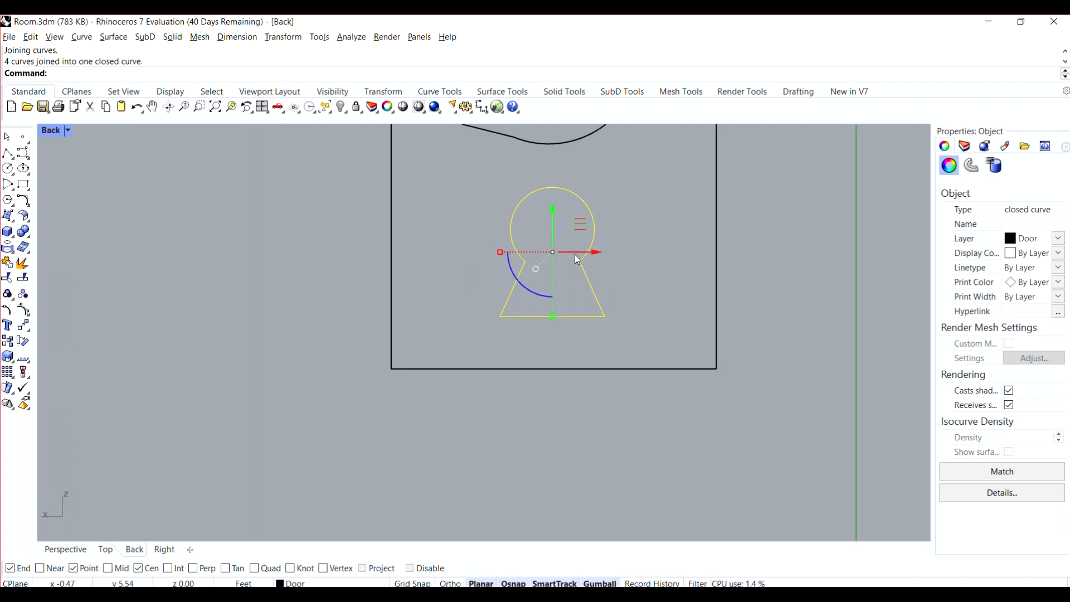
pyautogui.moveTo(581, 222); pyautogui.dragTo(563, 246)
pyautogui.click(576, 307)
pyautogui.scroll(-8, 575, 308)
pyautogui.scroll(5, 568, 302)
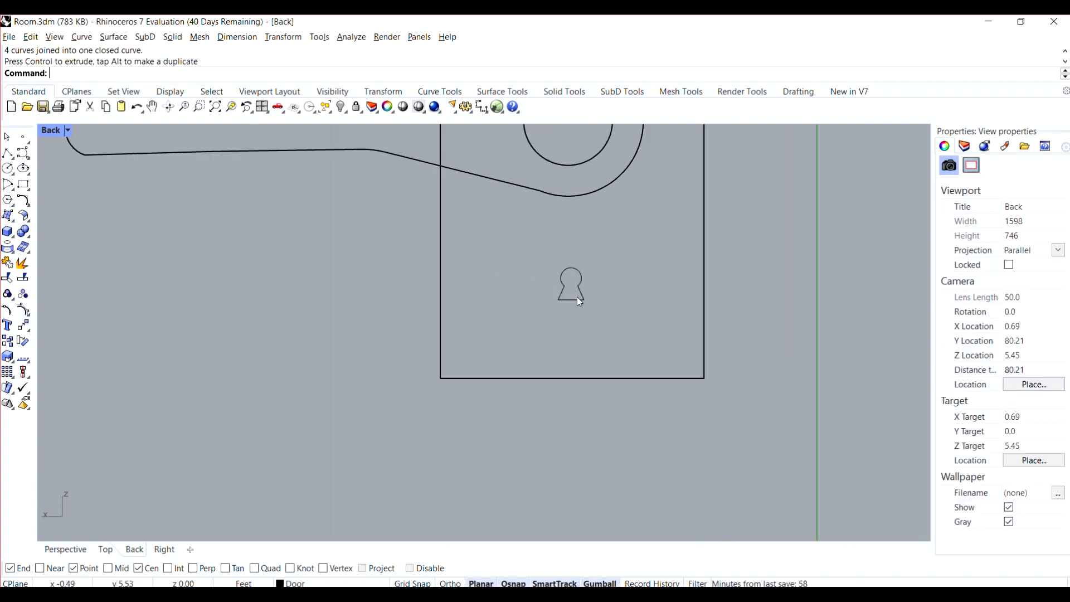
# - Move the keyhole about 0.02 ft to the right on the plate and enlarge it slightly about its centre
pyautogui.click(583, 282)
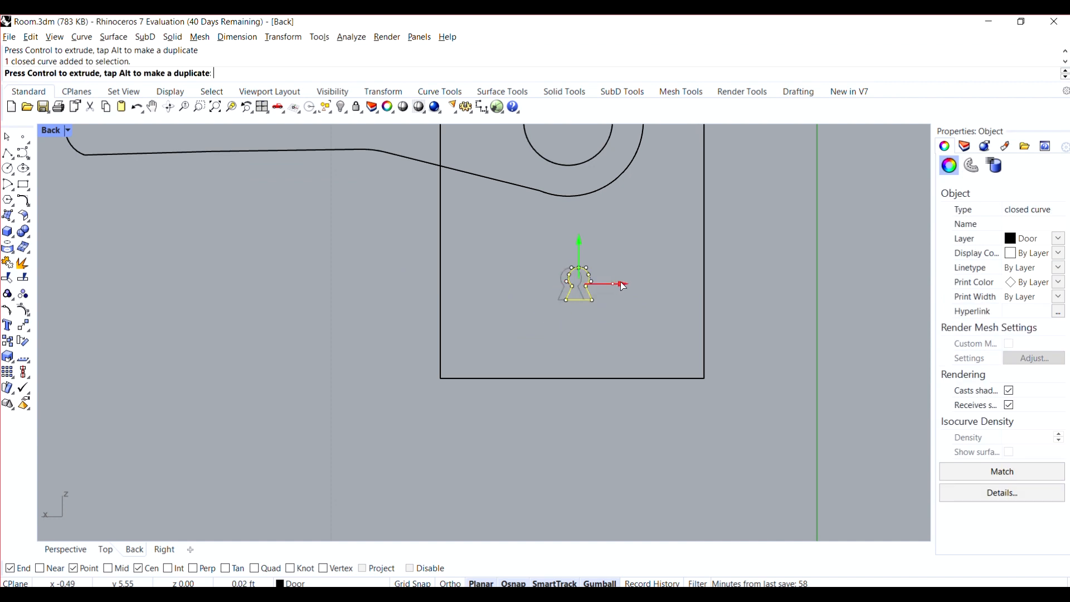
pyautogui.click(639, 323)
pyautogui.scroll(4, 594, 313)
pyautogui.scroll(-3, 592, 304)
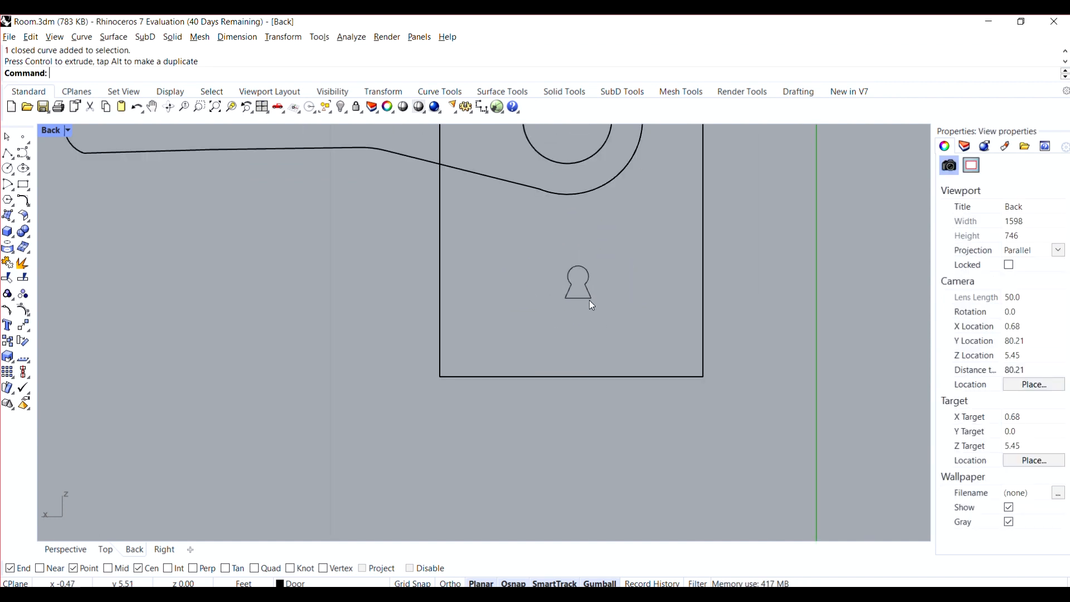
pyautogui.click(584, 297)
pyautogui.moveTo(612, 256); pyautogui.dragTo(629, 304)
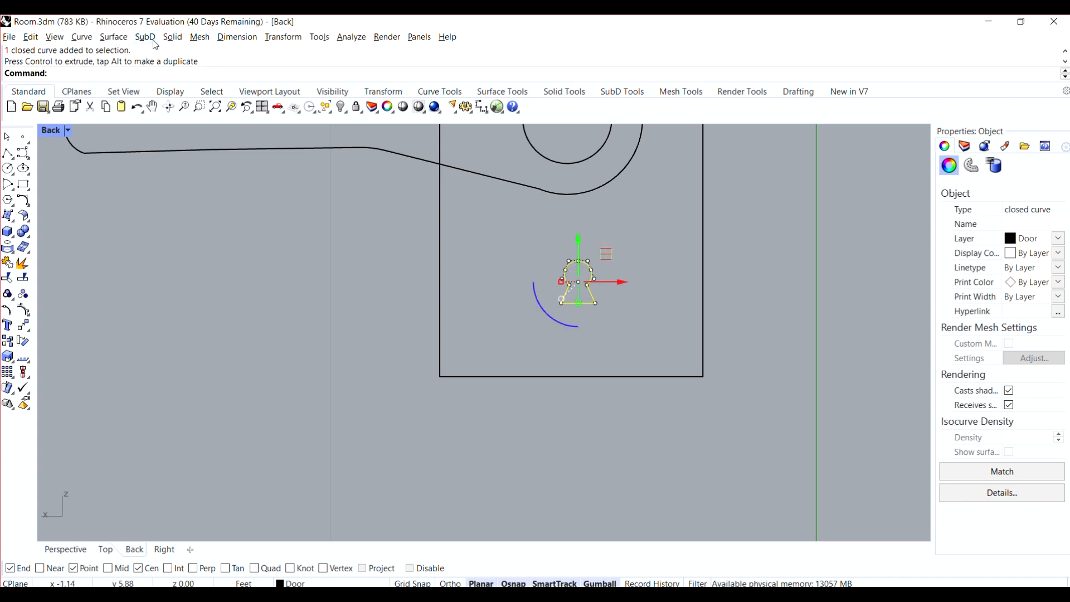
# - Extrude the keyhole curve straight to both sides as a solid, with an extrusion distance of 0.77154 ft
pyautogui.click(173, 37)
pyautogui.moveTo(285, 252)
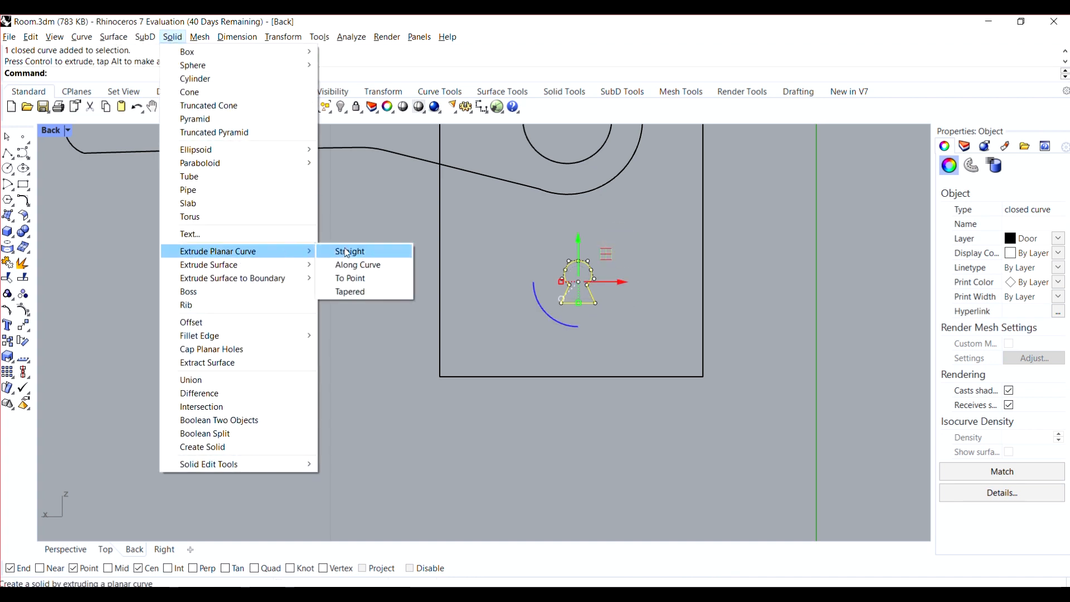
pyautogui.click(355, 255)
pyautogui.moveTo(482, 279); pyautogui.dragTo(386, 283, button='right')
pyautogui.doubleClick(50, 130)
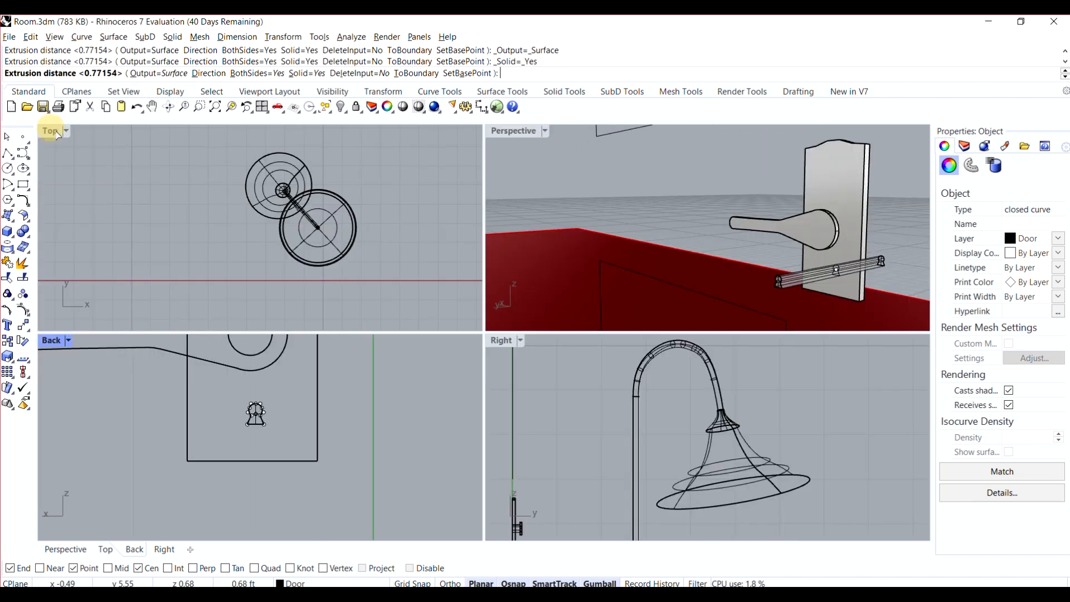
pyautogui.press('Return')
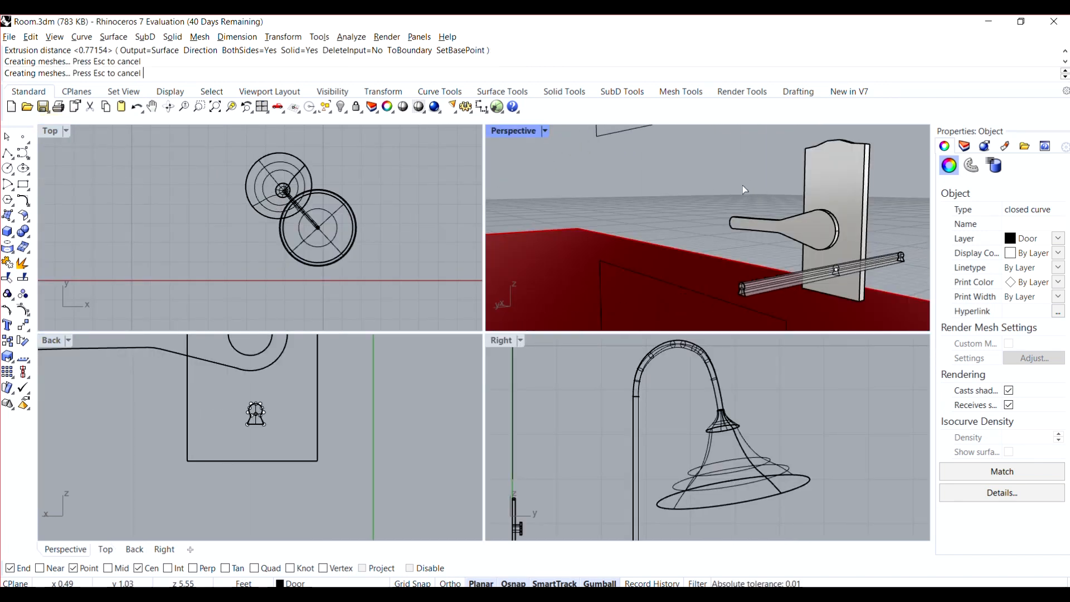
pyautogui.scroll(-4, 577, 434)
pyautogui.scroll(-6, 448, 426)
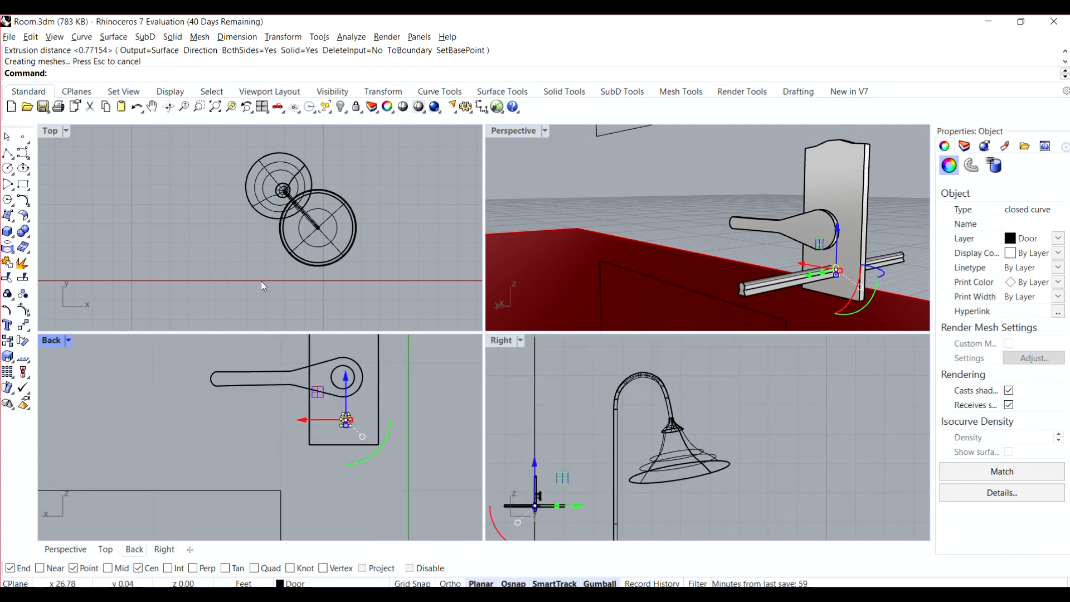
# - Subtract the extruded keyhole solid from the door handle plate with a Boolean difference
pyautogui.press('Escape')
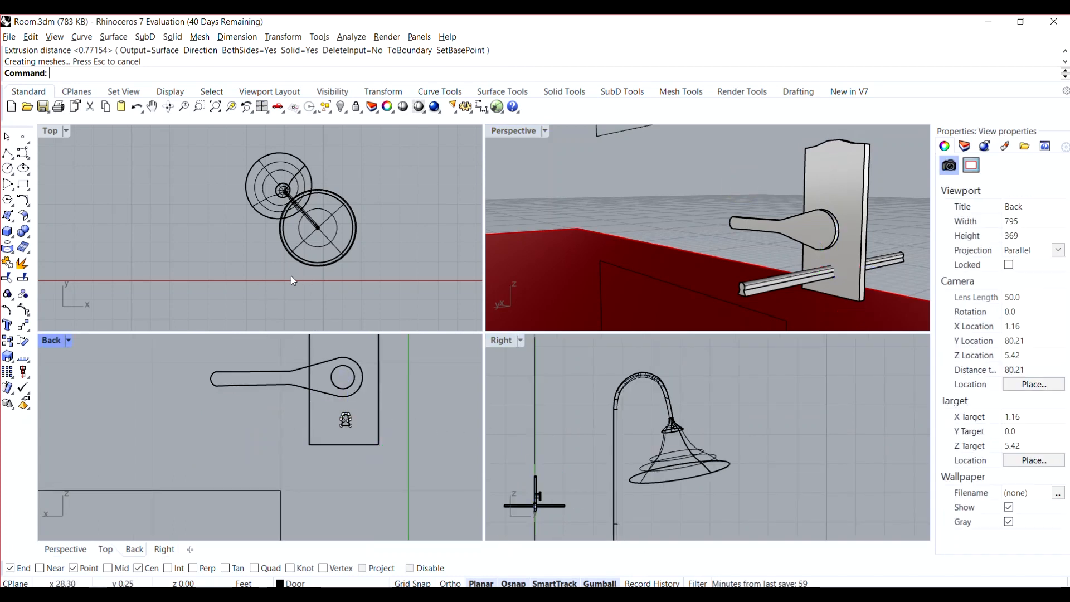
pyautogui.click(31, 249)
pyautogui.click(57, 238)
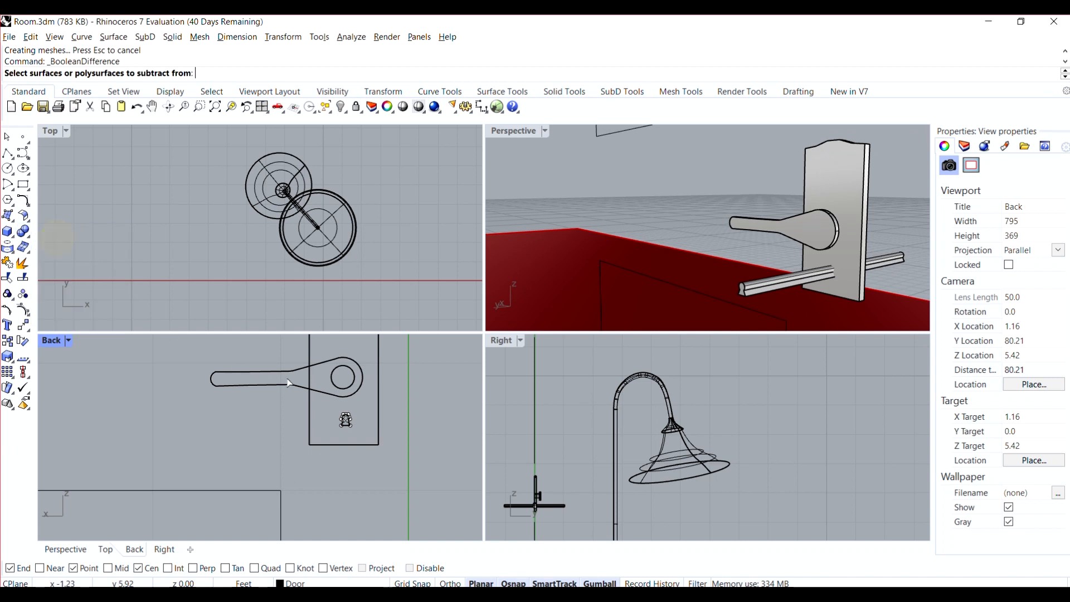
pyautogui.click(856, 233)
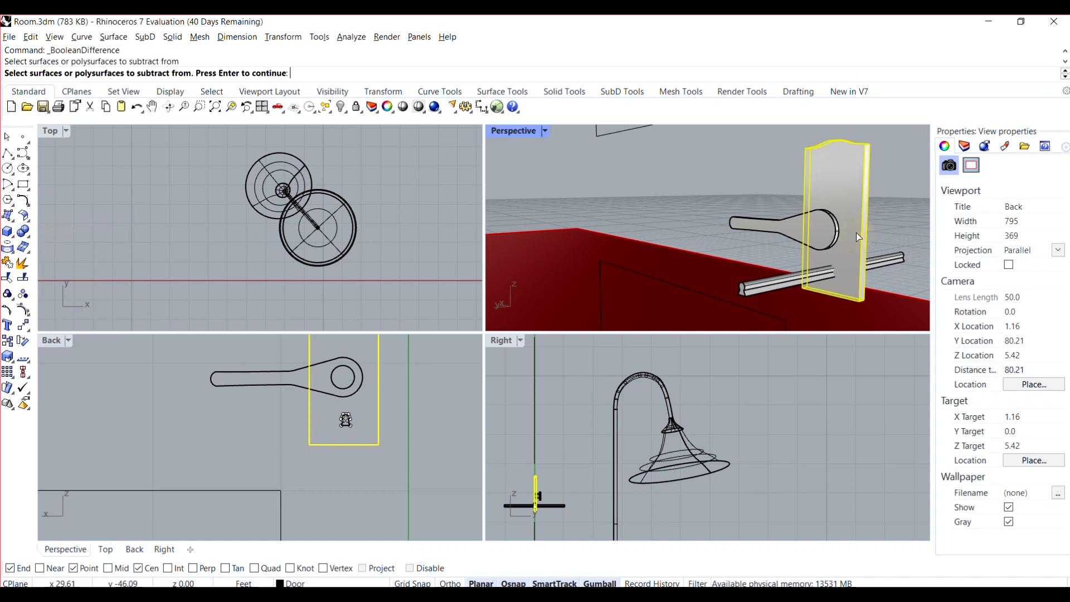
pyautogui.press('Return')
pyautogui.click(796, 283)
pyautogui.press('Return')
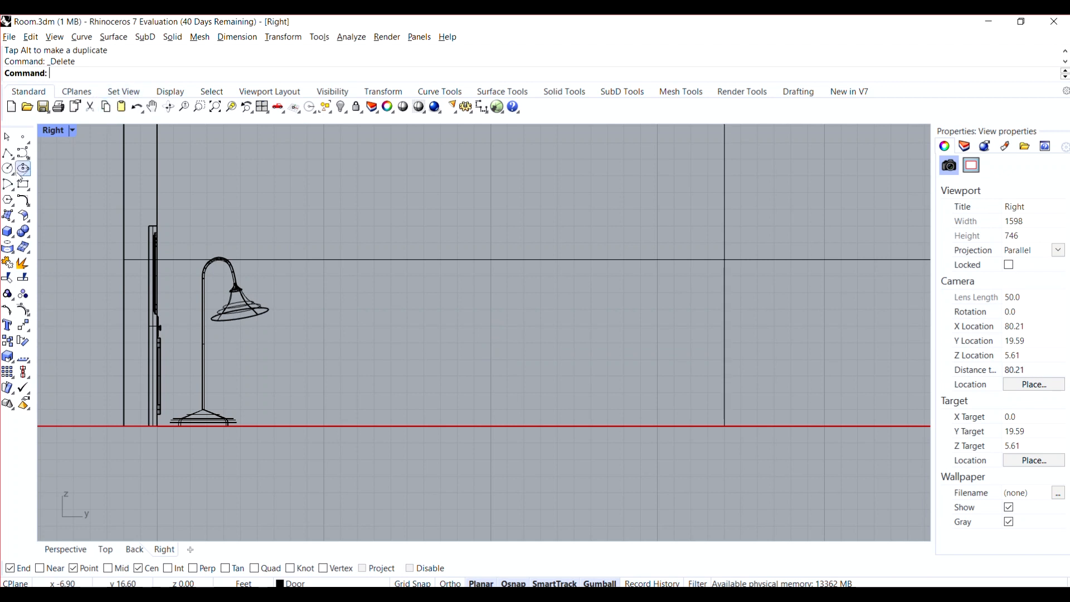
# - Draw an open degree-3 chair profile curve about 4.8 ft tall in the Right view, with hooked backrest, wavy seat, rounded front and flat base
pyautogui.click(22, 152)
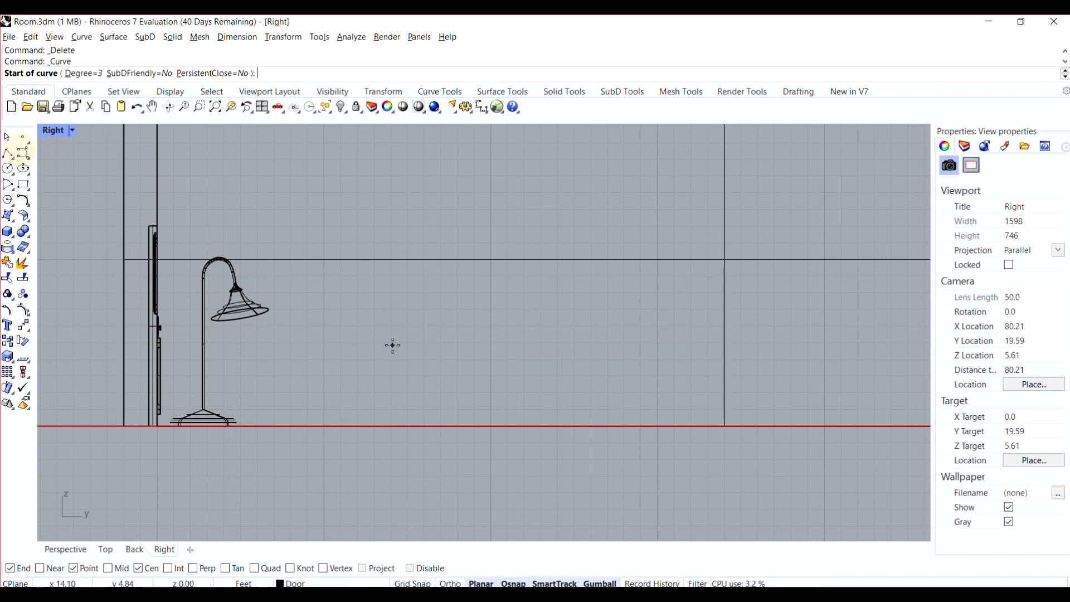
pyautogui.click(433, 333)
pyautogui.click(437, 328)
pyautogui.click(442, 325)
pyautogui.click(448, 328)
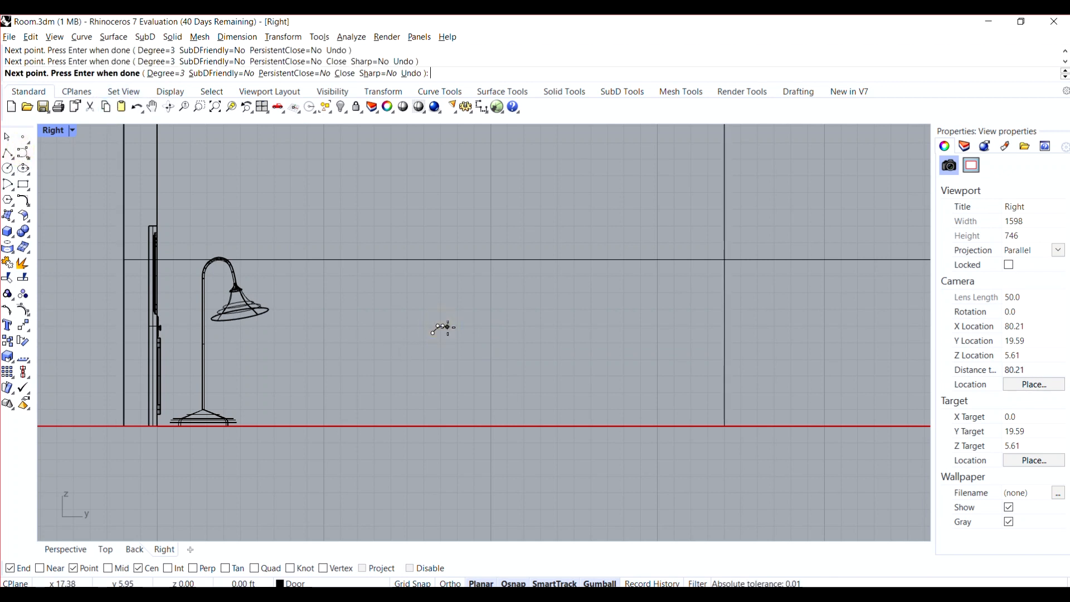
pyautogui.click(451, 335)
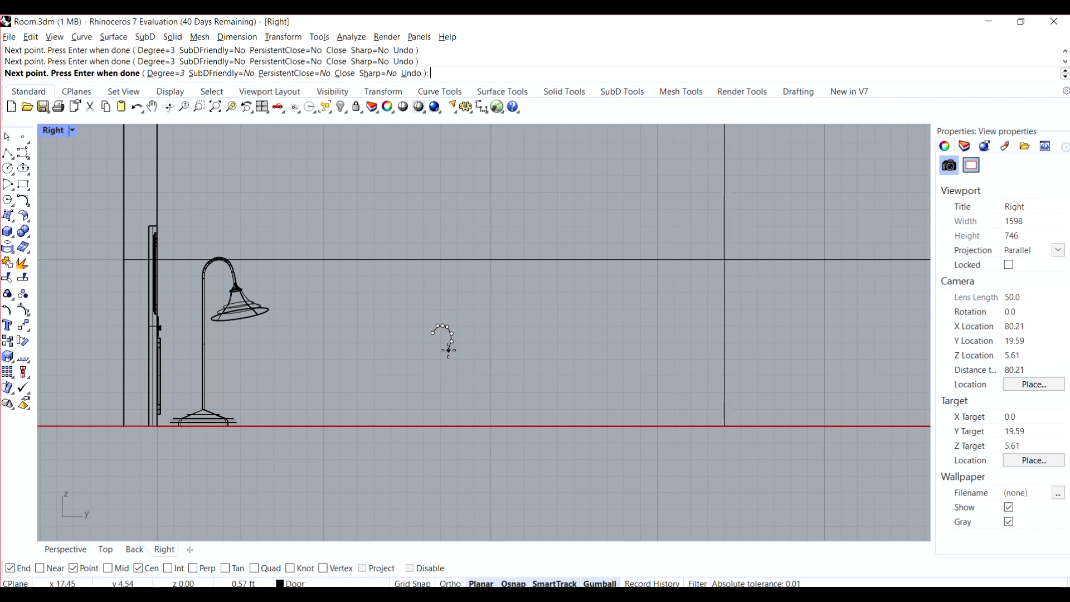
pyautogui.click(448, 350)
pyautogui.click(447, 361)
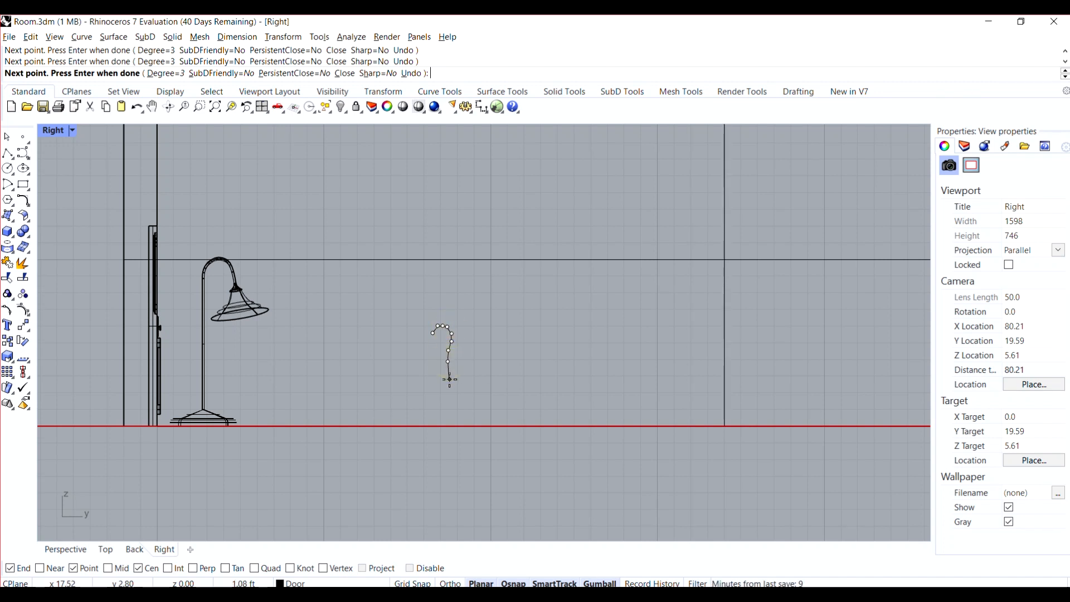
pyautogui.click(450, 381)
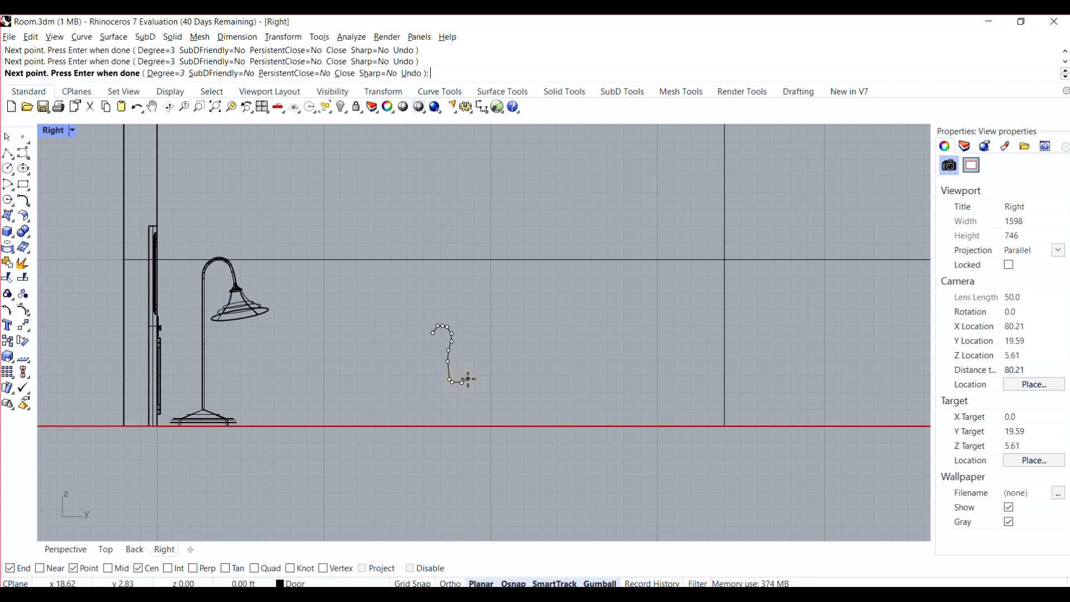
pyautogui.click(468, 379)
pyautogui.click(495, 384)
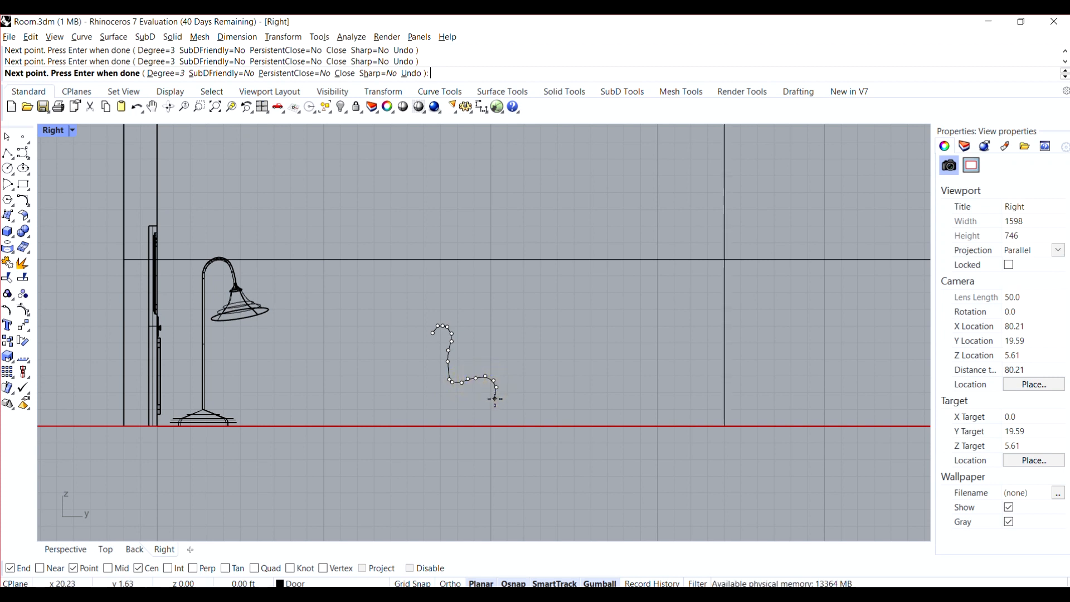
pyautogui.click(487, 403)
pyautogui.keyDown('shift'); pyautogui.click(472, 406); pyautogui.keyUp('shift')
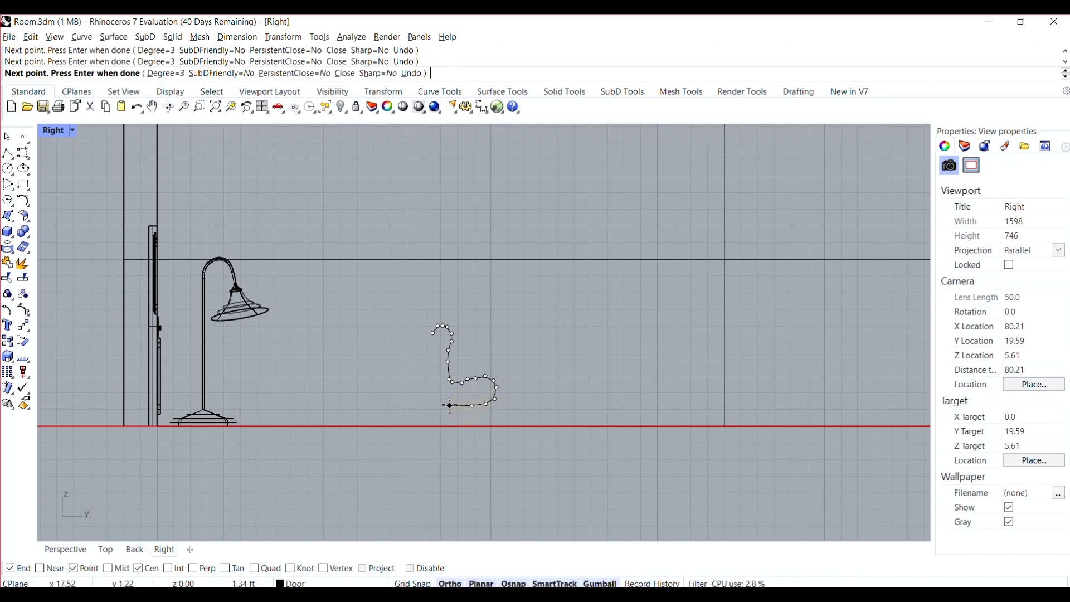
pyautogui.click(440, 406)
pyautogui.press('Return')
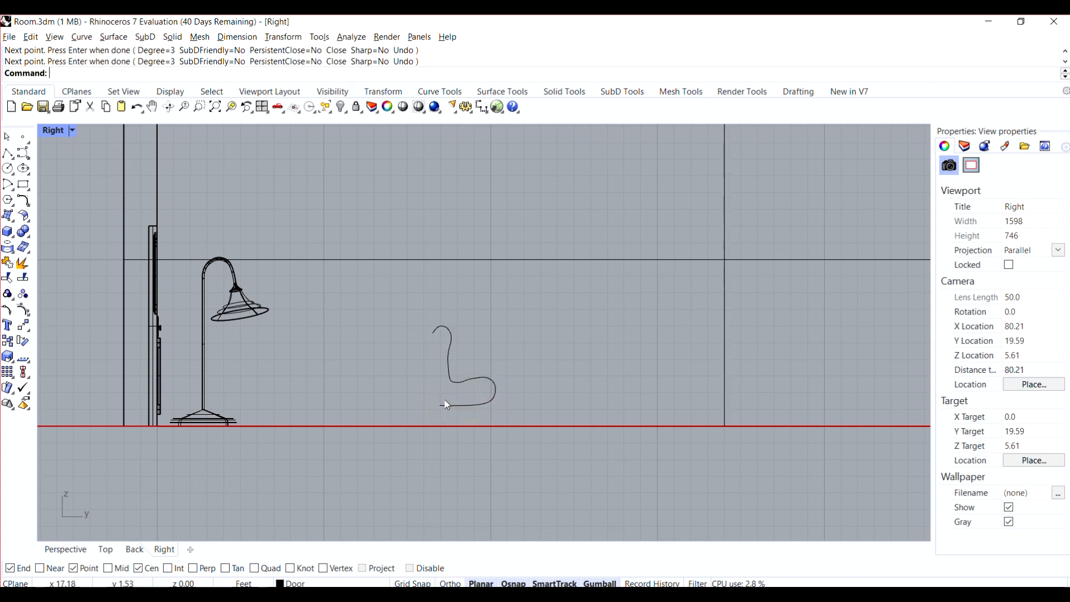
# - Reshape the chair profile's backrest by moving its control points upward and outward toward the seat side
pyautogui.scroll(2, 454, 381)
pyautogui.click(453, 383)
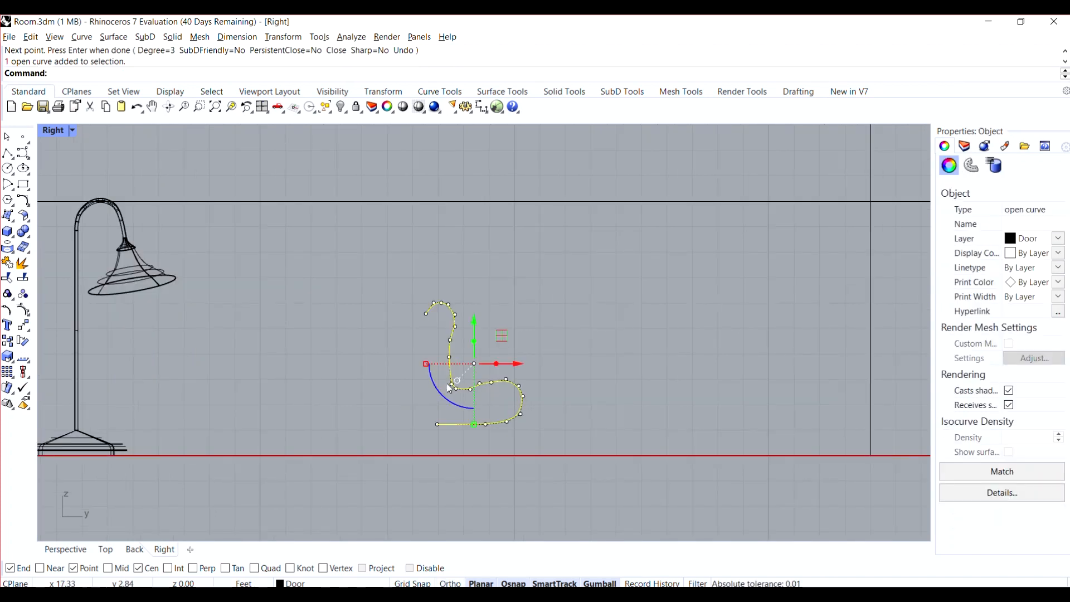
pyautogui.moveTo(449, 358); pyautogui.dragTo(460, 305)
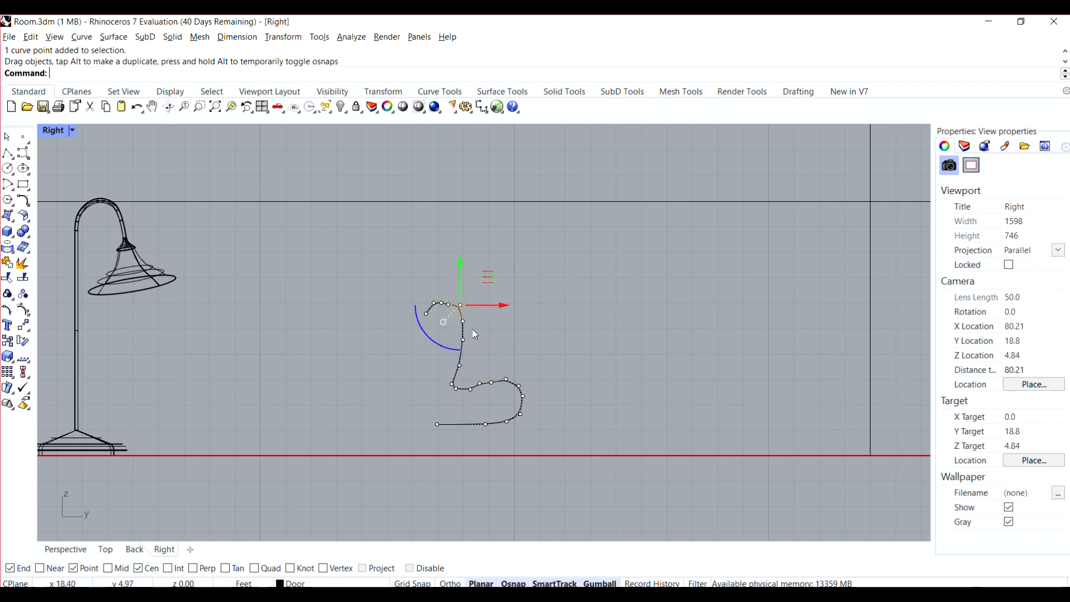
pyautogui.rightClick(477, 329)
pyautogui.press('Escape')
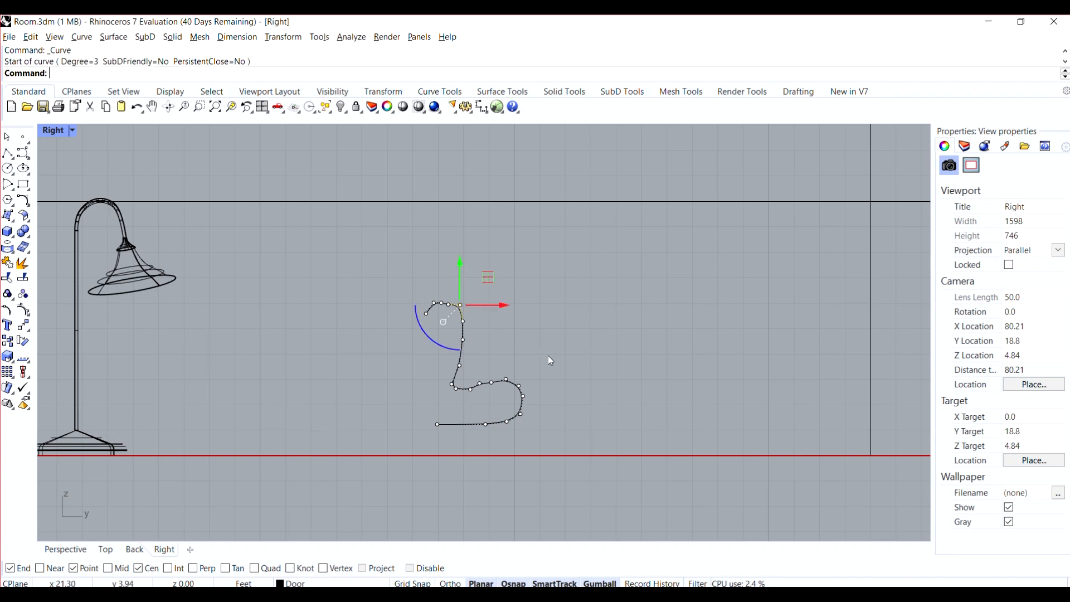
pyautogui.press('Escape')
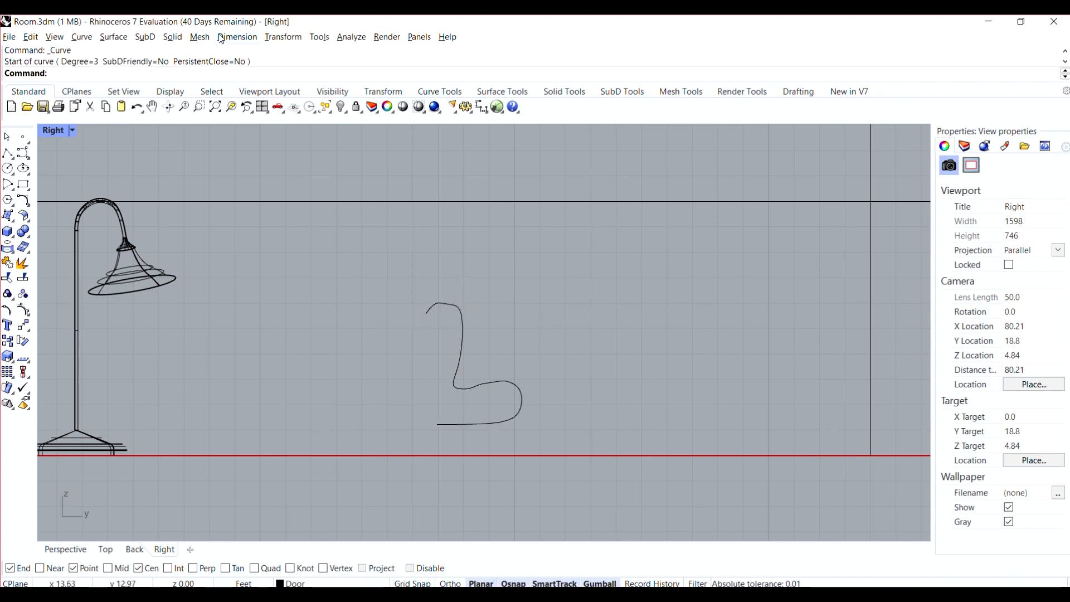
# - Extrude the chair profile curve straight to one side to form the full width of the chair
pyautogui.click(174, 38)
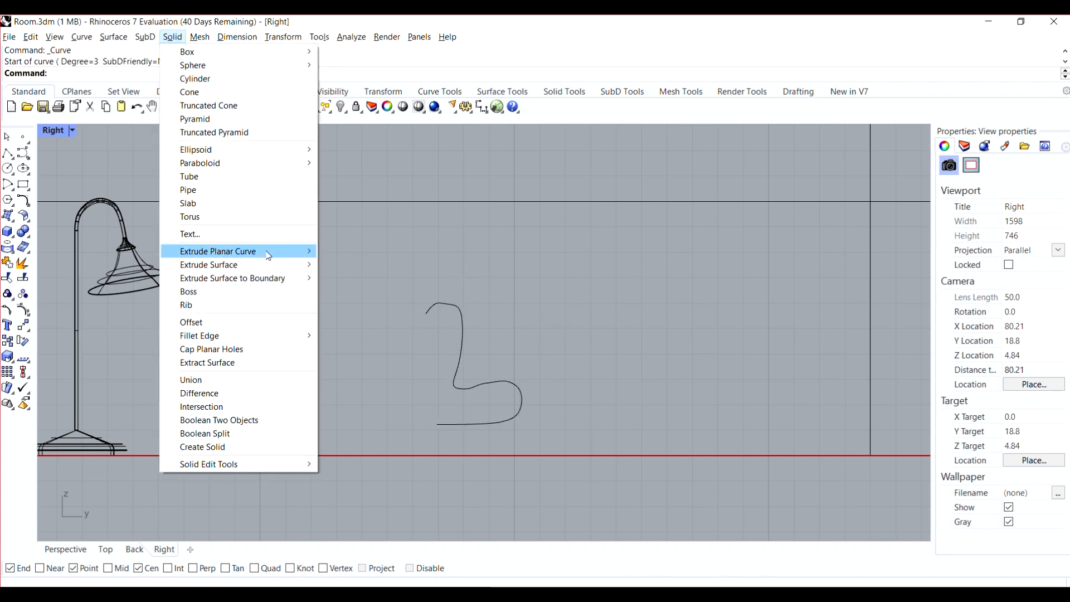
pyautogui.moveTo(262, 251)
pyautogui.click(357, 252)
pyautogui.click(516, 383)
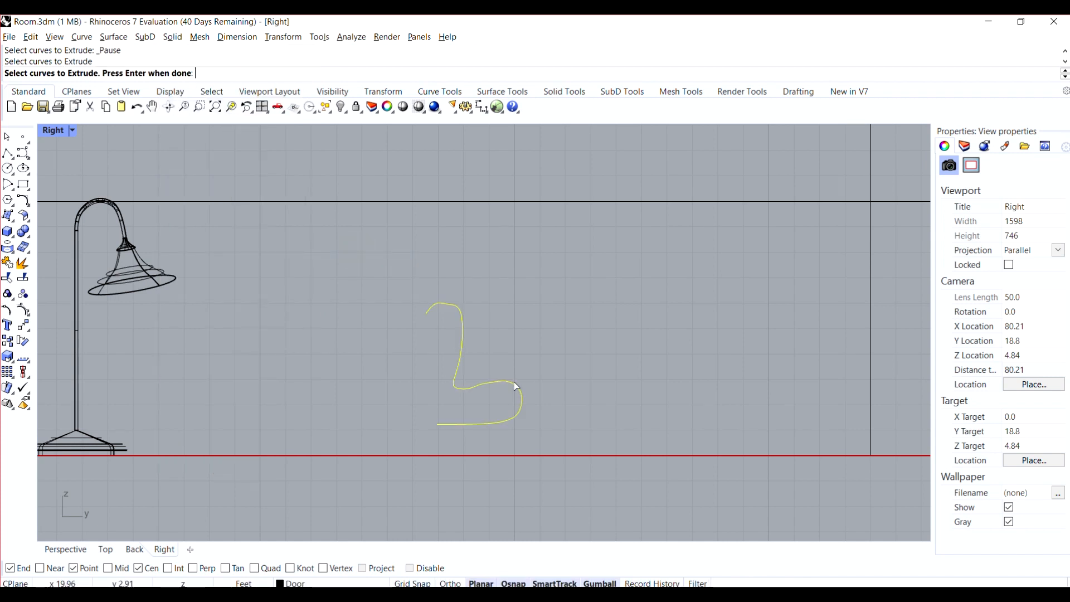
pyautogui.press('Return')
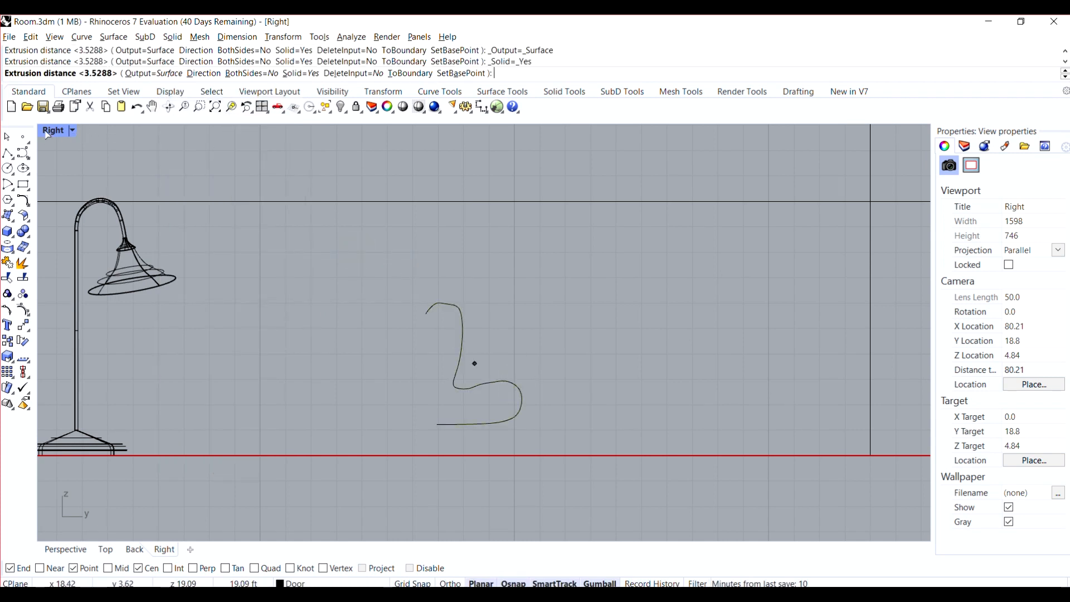
pyautogui.doubleClick(50, 133)
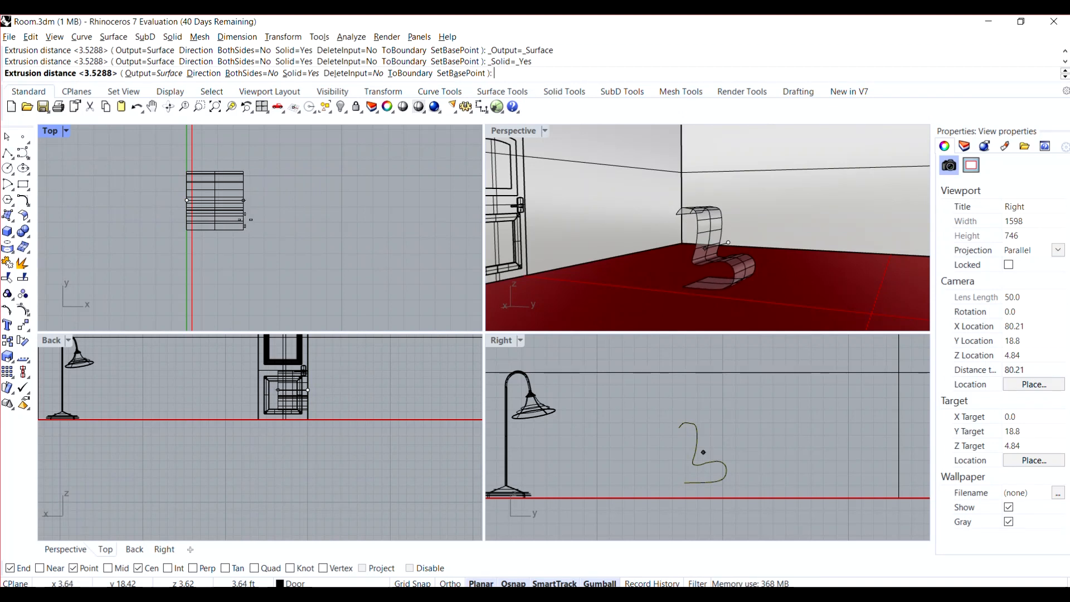
pyautogui.click(260, 220)
# - Offset the extruded chair surface into a thin closed solid
pyautogui.scroll(6, 725, 262)
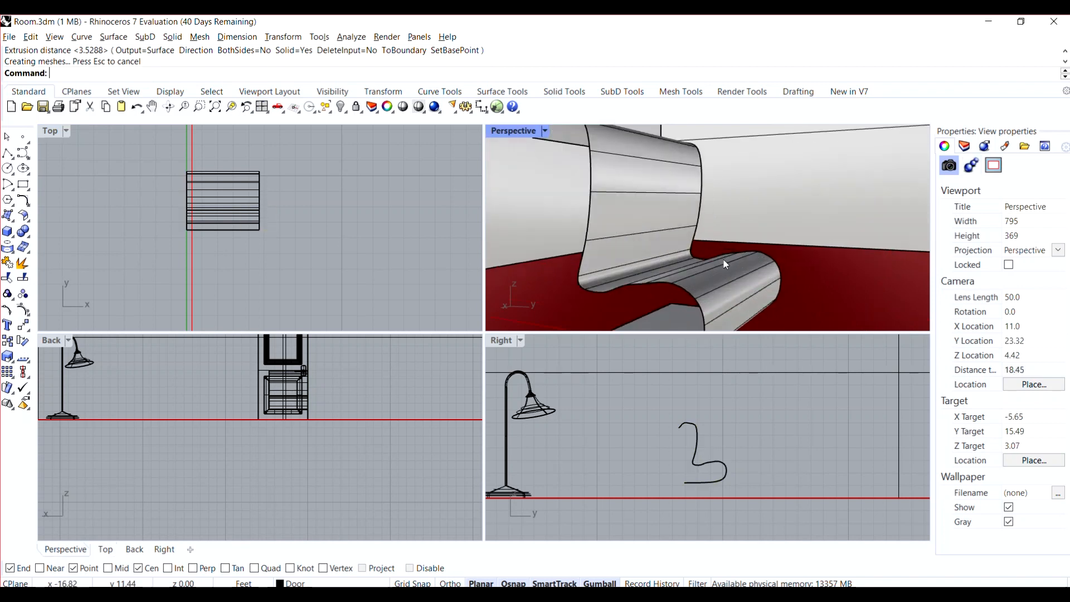
pyautogui.moveTo(725, 262)
pyautogui.mouseDown(button='right')
pyautogui.moveTo(748, 257)
pyautogui.moveTo(755, 238)
pyautogui.moveTo(732, 272)
pyautogui.mouseUp(button='right')
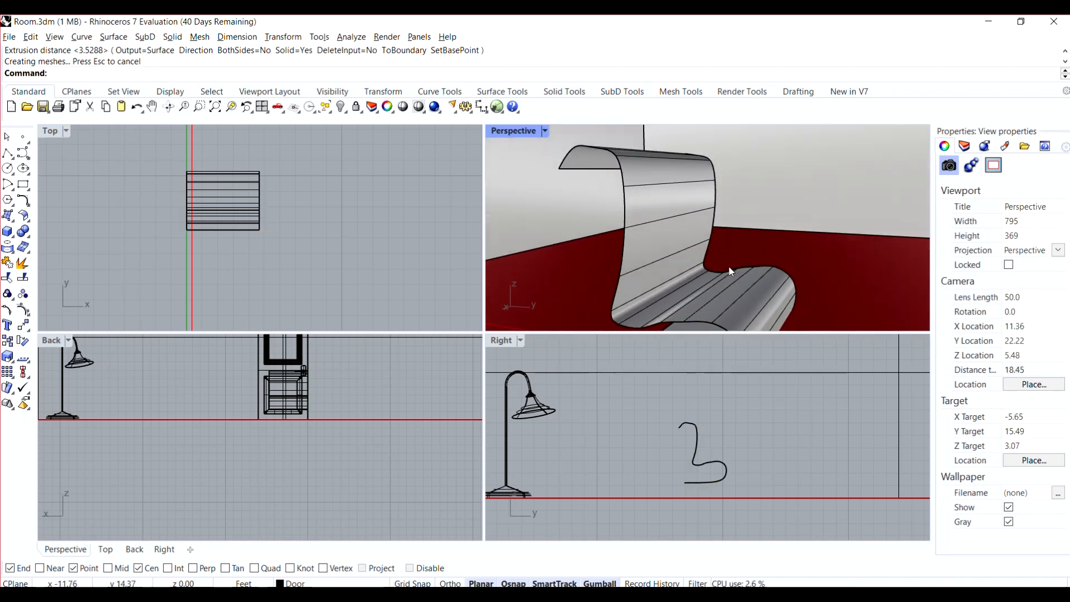
pyautogui.click(650, 238)
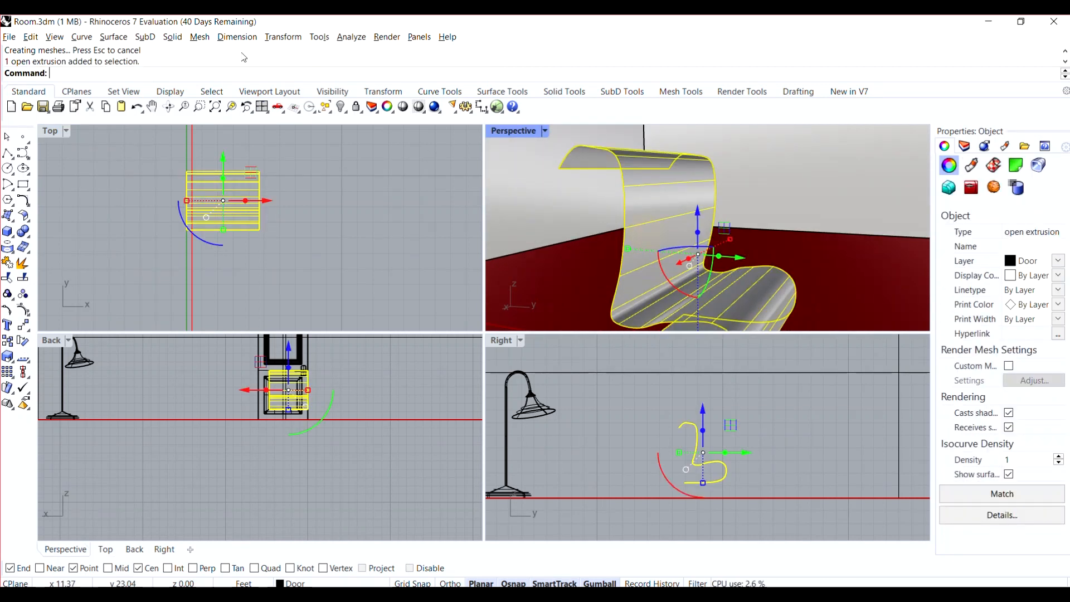
pyautogui.click(172, 37)
pyautogui.moveTo(225, 254)
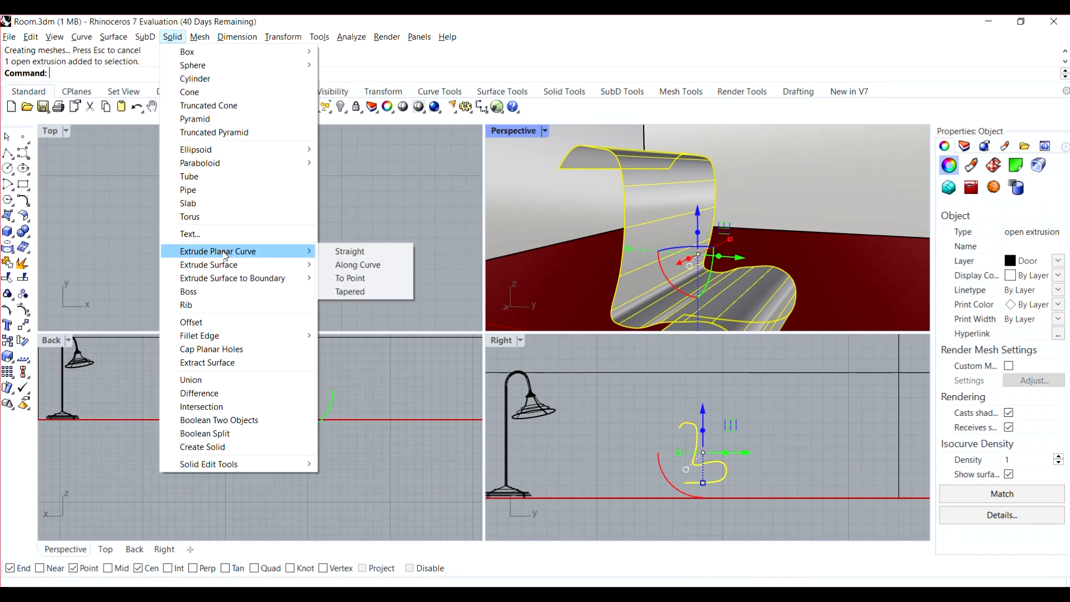
pyautogui.click(244, 322)
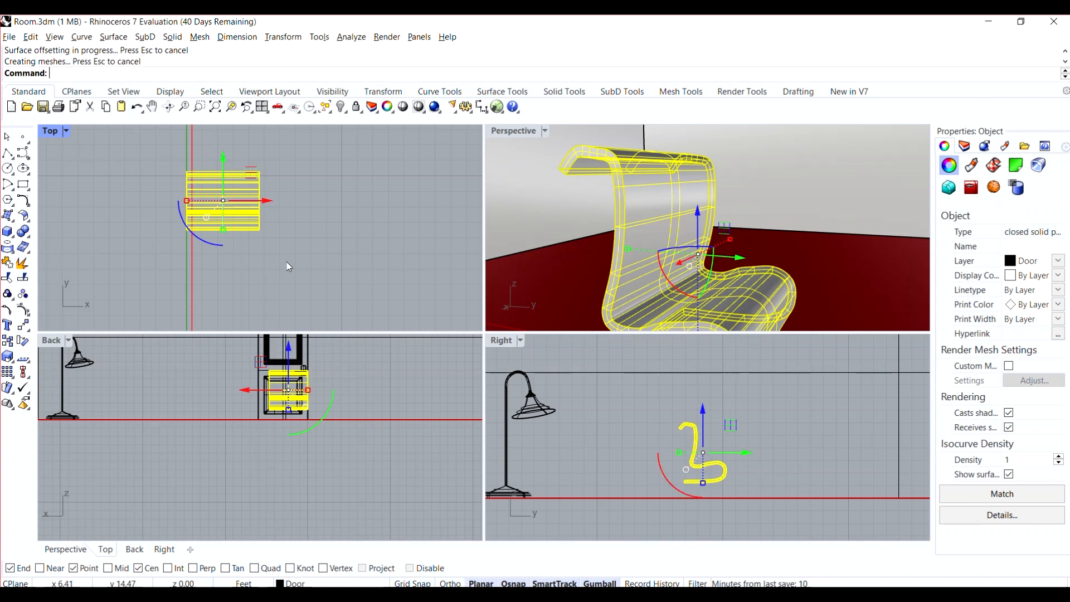
# - Move the chair solid close to the floor lamp and lower it until its base rests on the floor
pyautogui.click(590, 227)
pyautogui.scroll(-6, 594, 220)
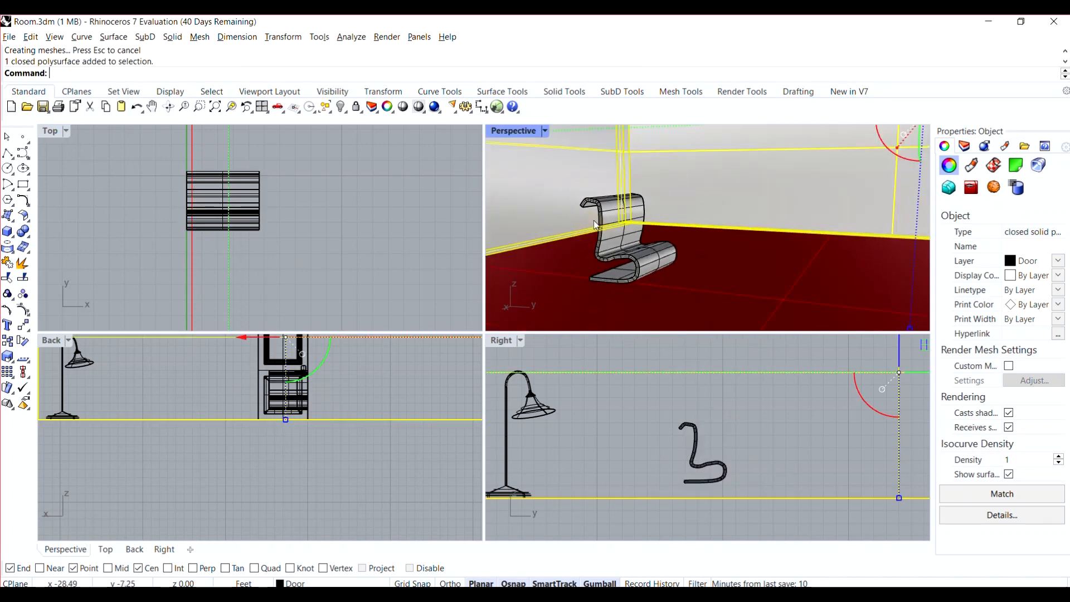
pyautogui.scroll(4, 639, 247)
pyautogui.click(641, 252)
pyautogui.scroll(-5, 679, 251)
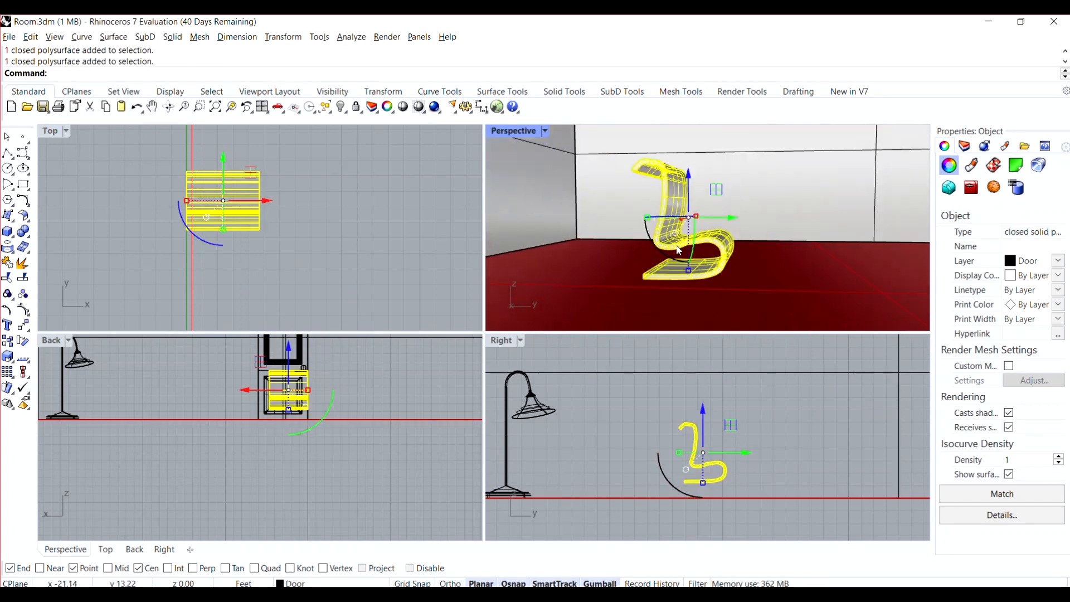
pyautogui.scroll(5, 679, 251)
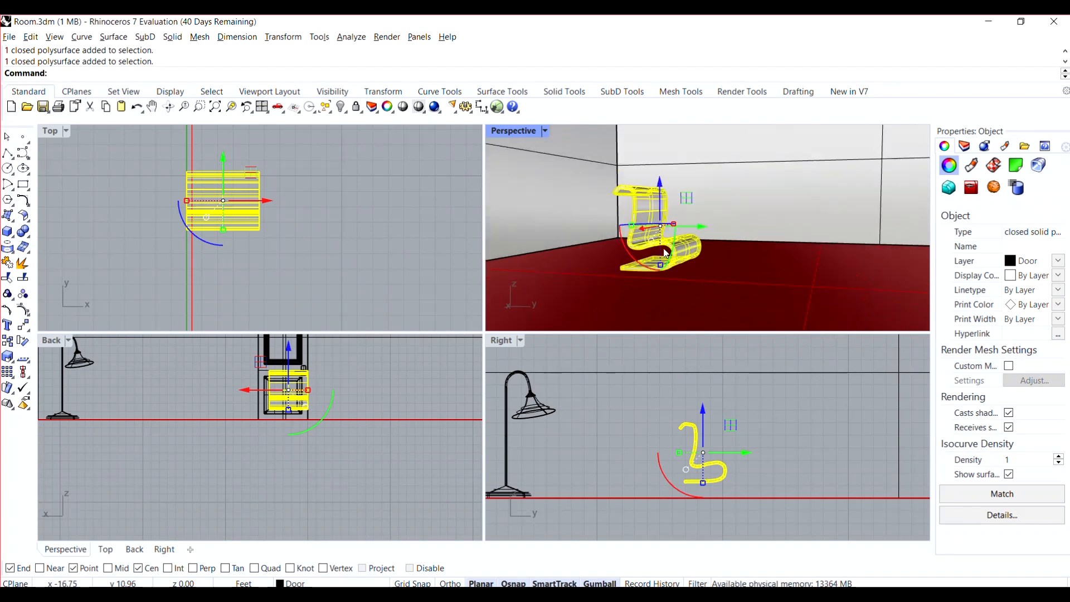
pyautogui.moveTo(747, 453); pyautogui.dragTo(614, 446)
pyautogui.moveTo(612, 409); pyautogui.dragTo(610, 423)
pyautogui.moveTo(242, 399); pyautogui.dragTo(81, 399)
pyautogui.scroll(-6, 214, 204)
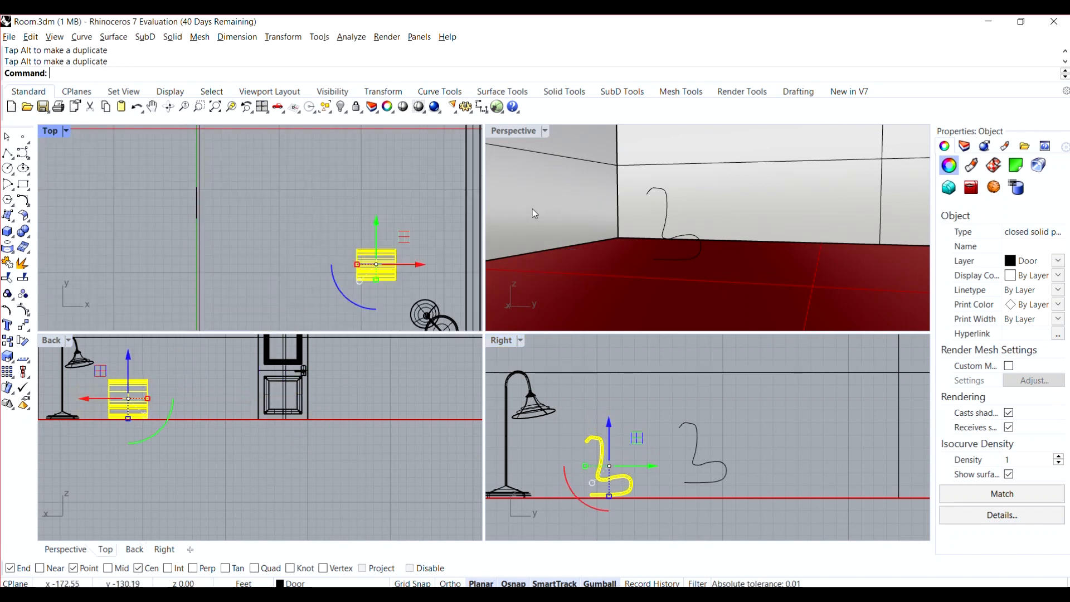
# - Assign the leftover chair profile curve to the Crvs layer
pyautogui.click(700, 248)
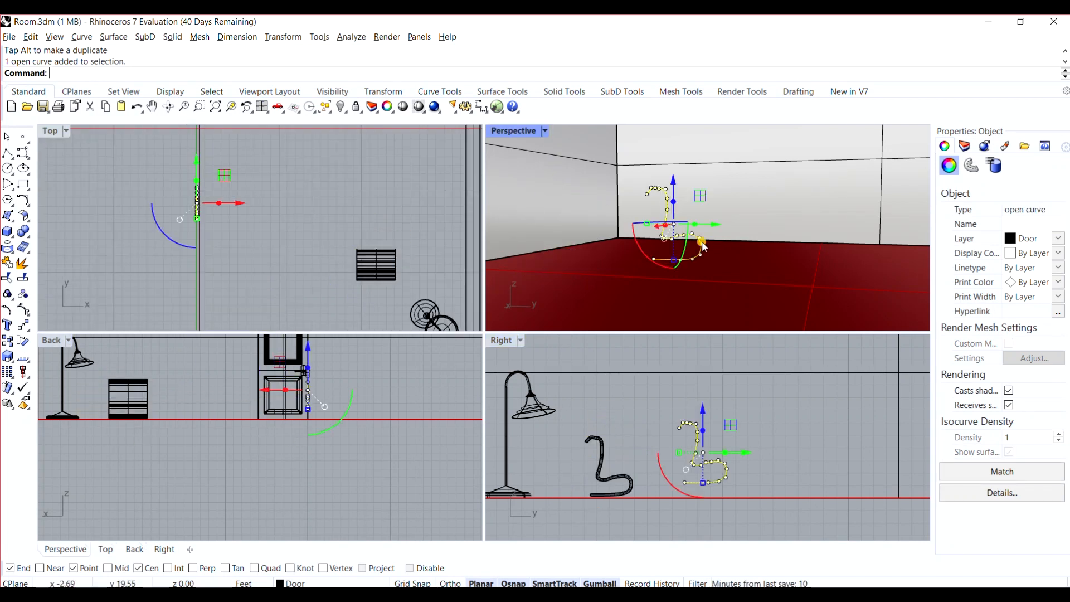
pyautogui.click(339, 583)
pyautogui.click(290, 541)
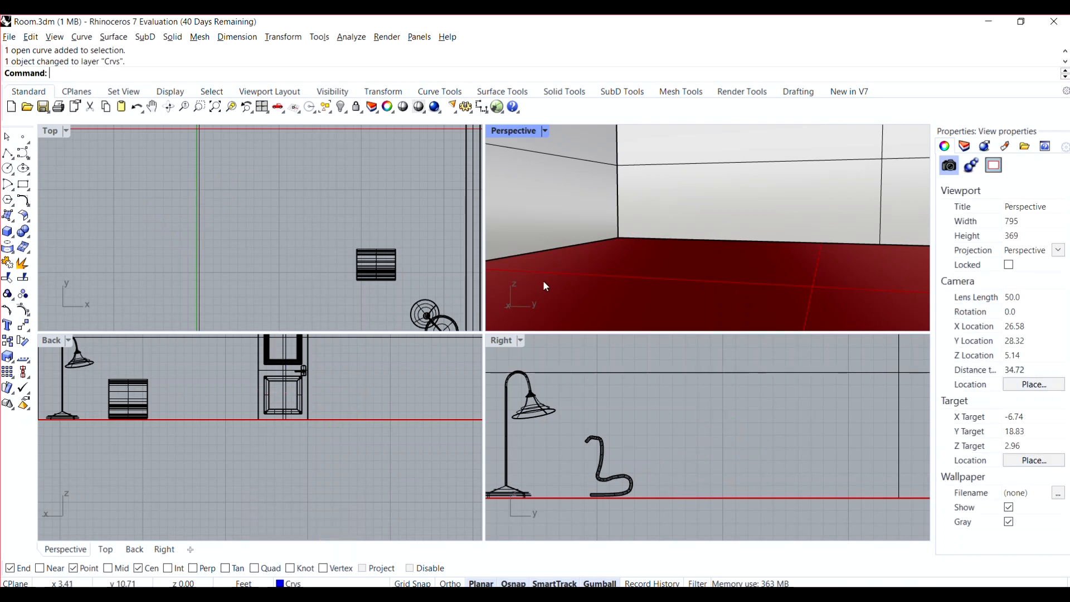
# - Shift the chair toward the side wall beside the floor lamp and rotate it about 45 degrees counterclockwise in plan
pyautogui.scroll(-4, 279, 216)
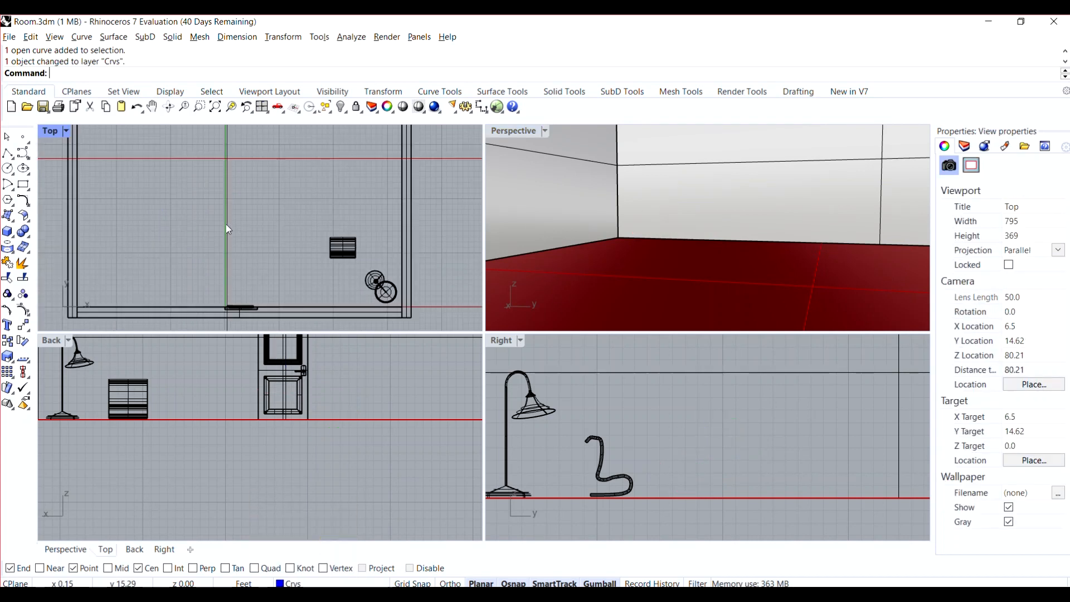
pyautogui.scroll(-4, 228, 227)
pyautogui.scroll(6, 306, 244)
pyautogui.click(307, 244)
pyautogui.moveTo(338, 238); pyautogui.dragTo(367, 236)
pyautogui.scroll(3, 112, 403)
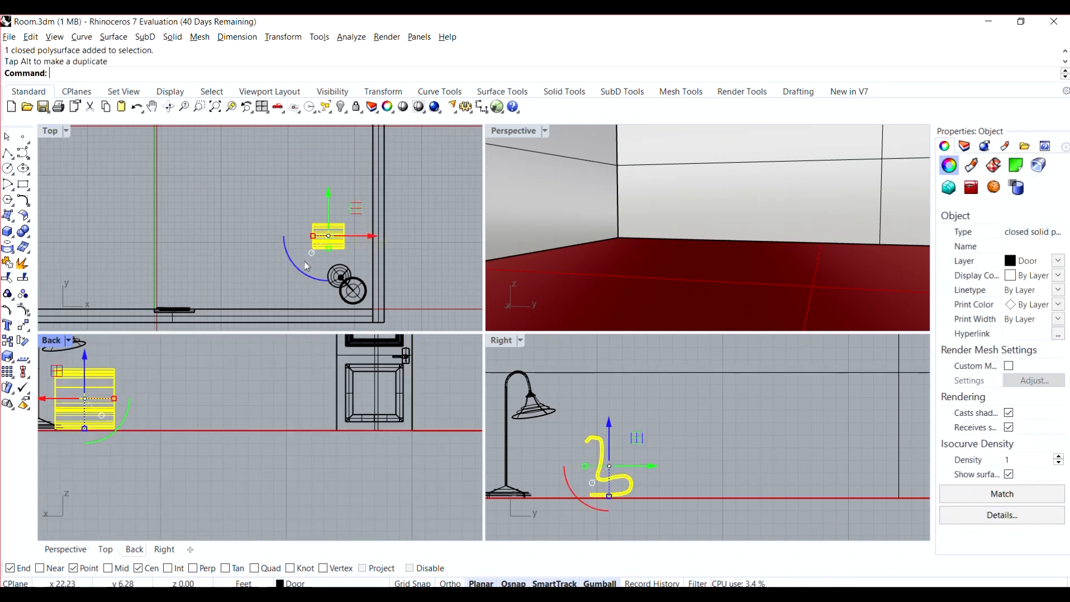
pyautogui.scroll(3, 341, 241)
pyautogui.moveTo(296, 266); pyautogui.dragTo(325, 277)
pyautogui.moveTo(307, 215); pyautogui.dragTo(378, 214)
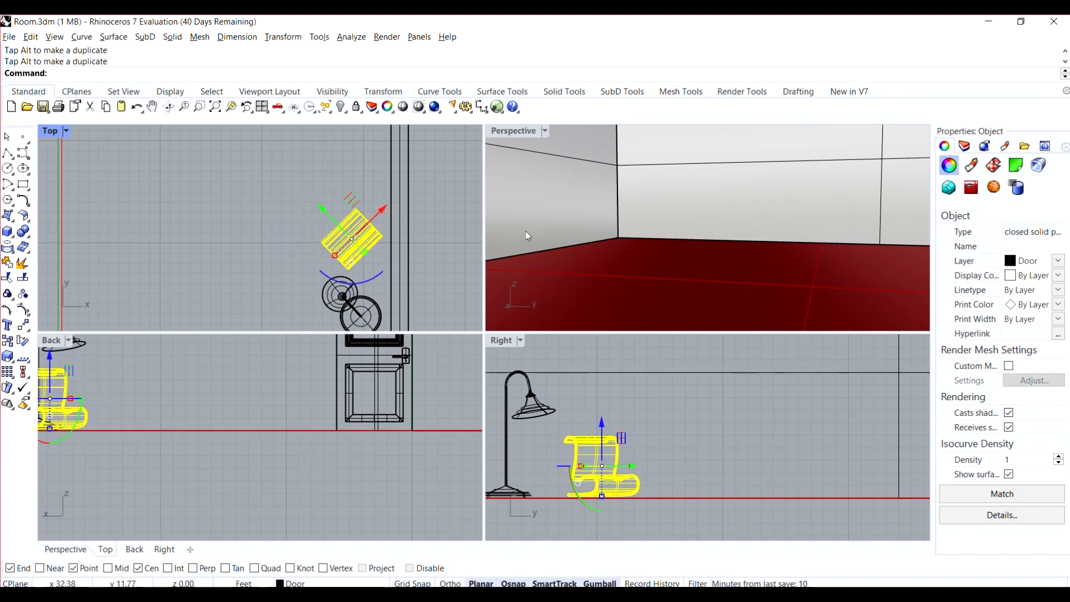
pyautogui.scroll(-10, 673, 202)
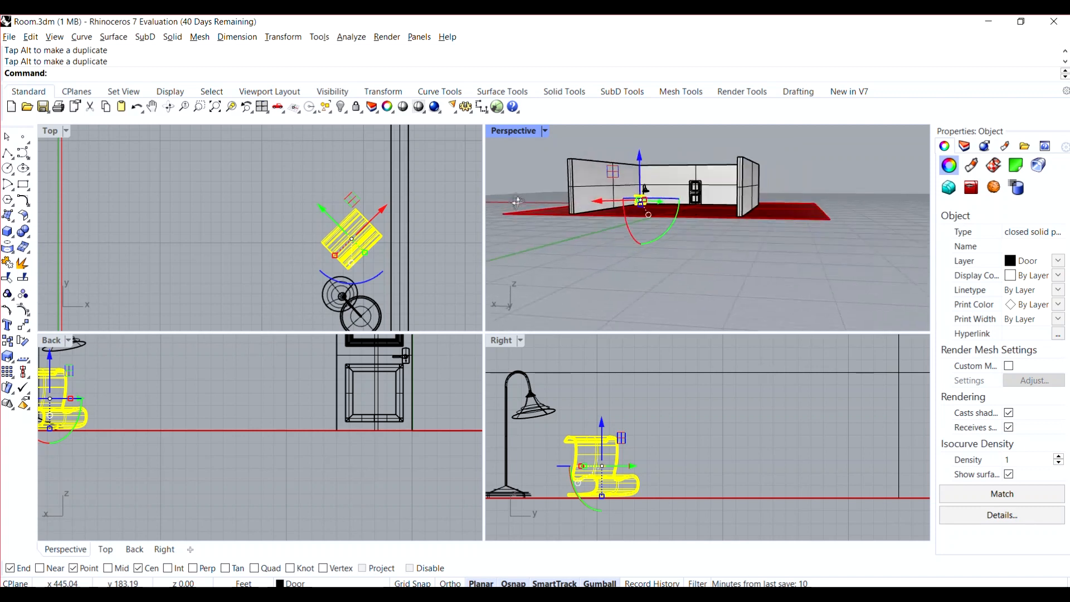
# - Rotate the chair slightly further counterclockwise in plan and shift it a little closer to the side wall
pyautogui.scroll(10, 633, 187)
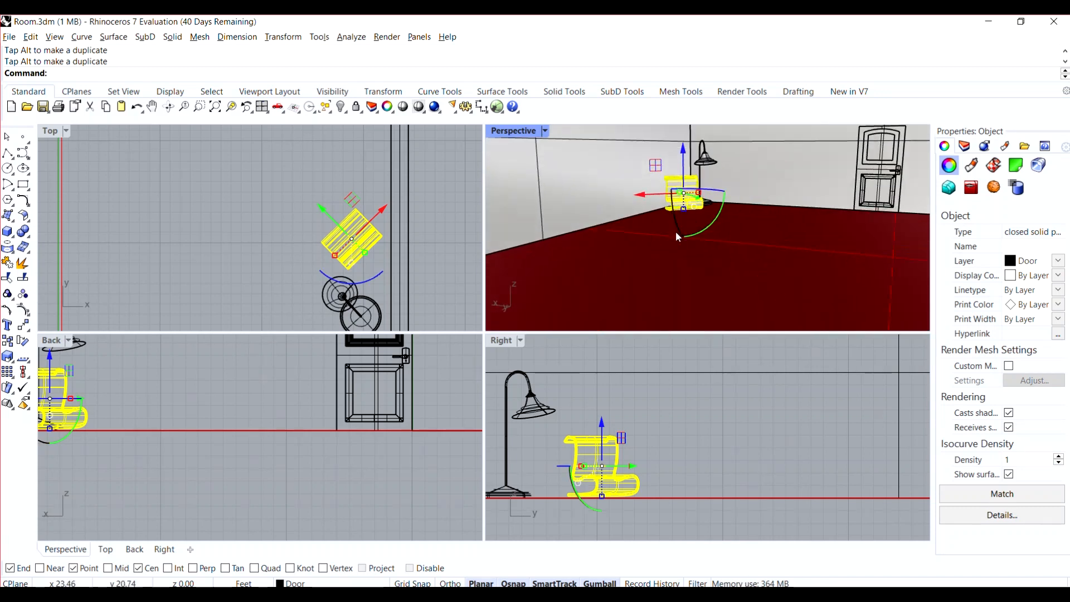
pyautogui.moveTo(350, 284); pyautogui.dragTo(358, 282)
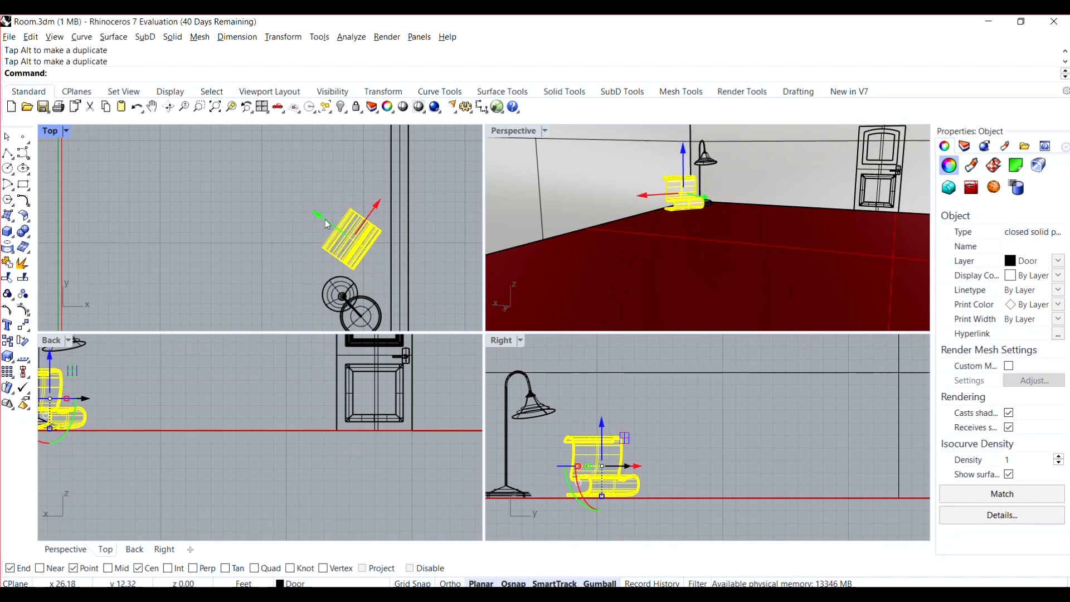
pyautogui.moveTo(327, 222); pyautogui.dragTo(332, 229)
pyautogui.click(657, 216)
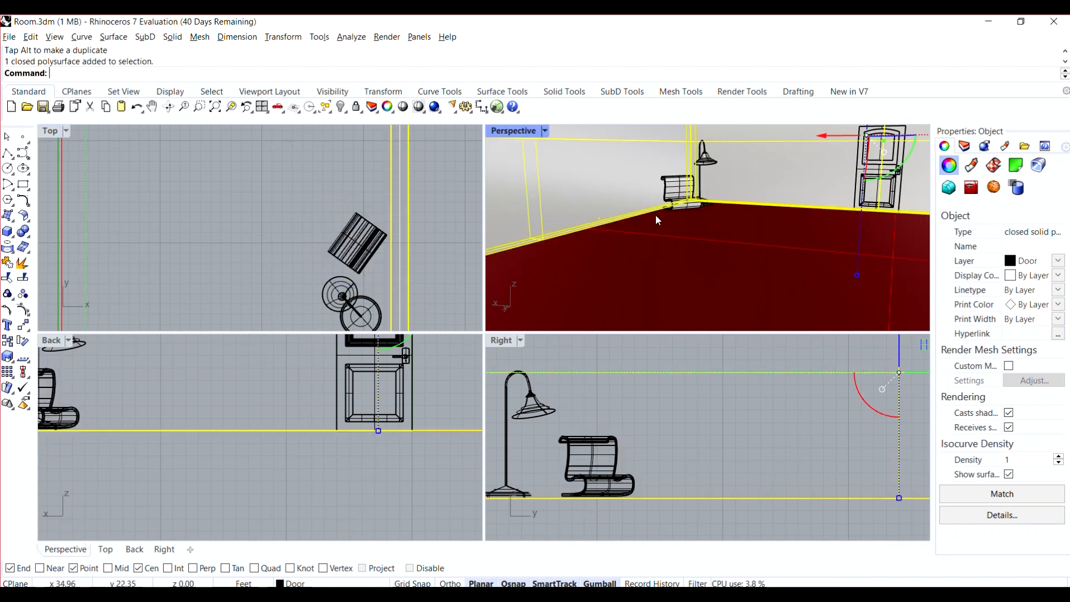
pyautogui.scroll(3, 702, 188)
pyautogui.click(720, 257)
pyautogui.moveTo(720, 259); pyautogui.dragTo(683, 255, button='right')
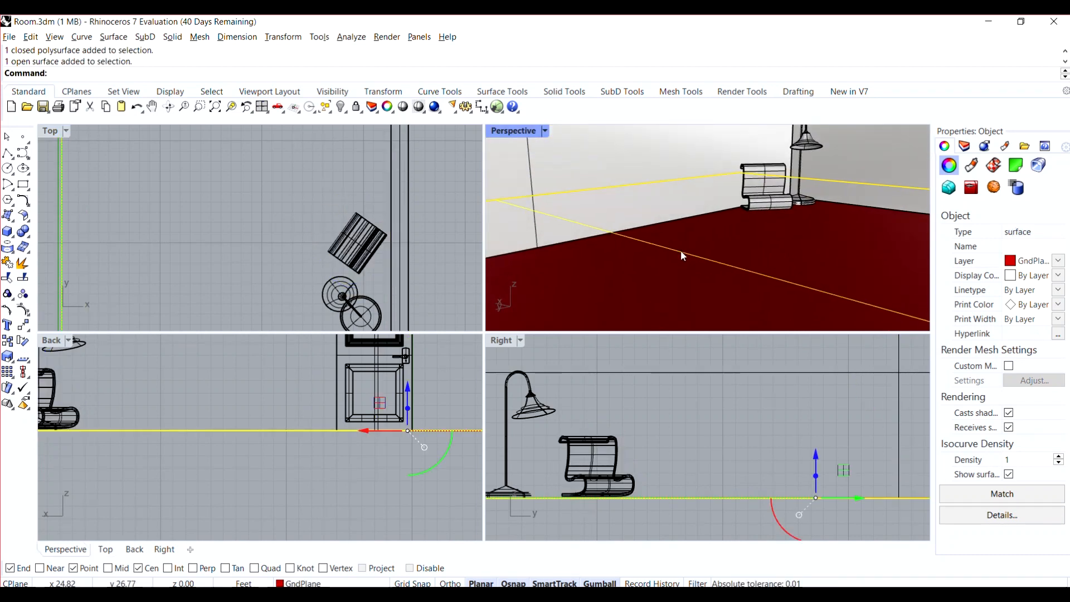
# - Rotate the chair about 30 degrees counterclockwise in plan so its sides run nearly parallel to the side wall
pyautogui.click(373, 251)
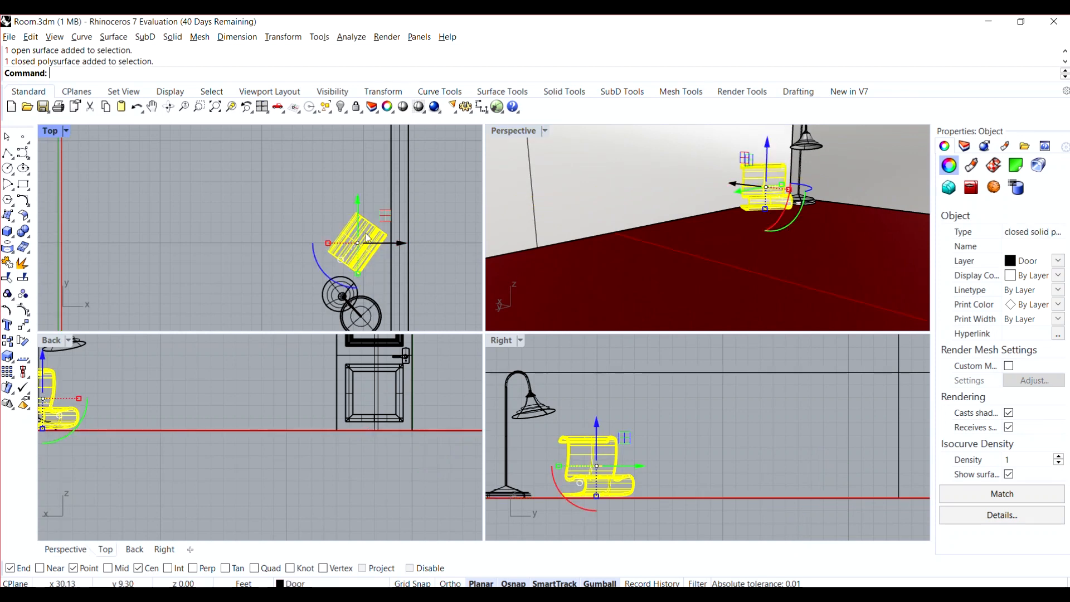
pyautogui.moveTo(355, 210); pyautogui.dragTo(326, 267)
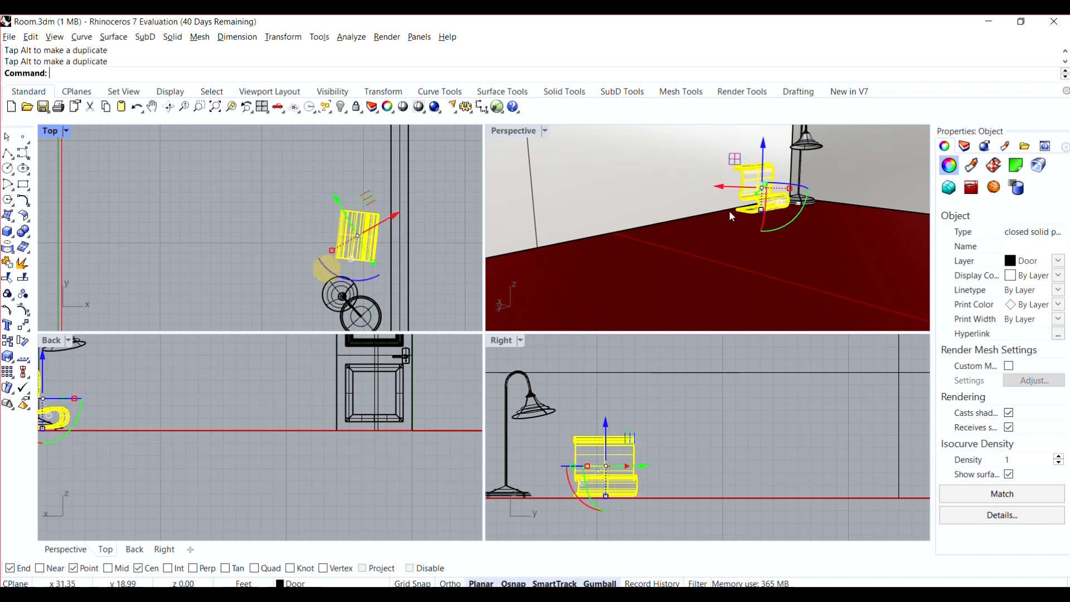
pyautogui.click(732, 216)
pyautogui.click(778, 282)
pyautogui.scroll(-1, 778, 283)
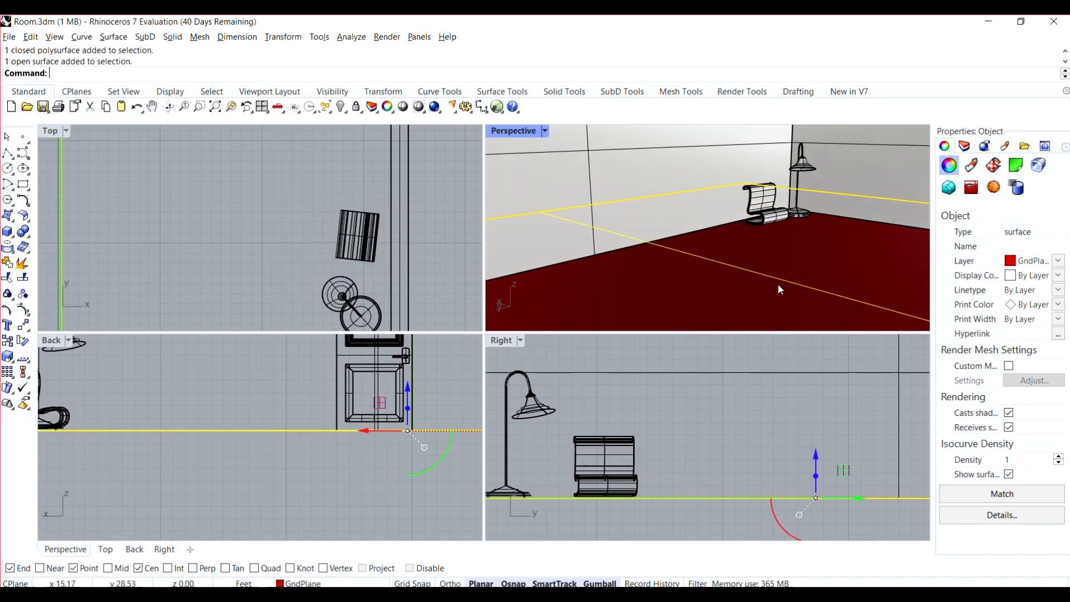
pyautogui.press('Escape')
# - Draw a circle with a radius of about 2.7 ft on the open floor between the door and the chair
pyautogui.moveTo(766, 273); pyautogui.dragTo(783, 234, button='right')
pyautogui.scroll(-4, 773, 246)
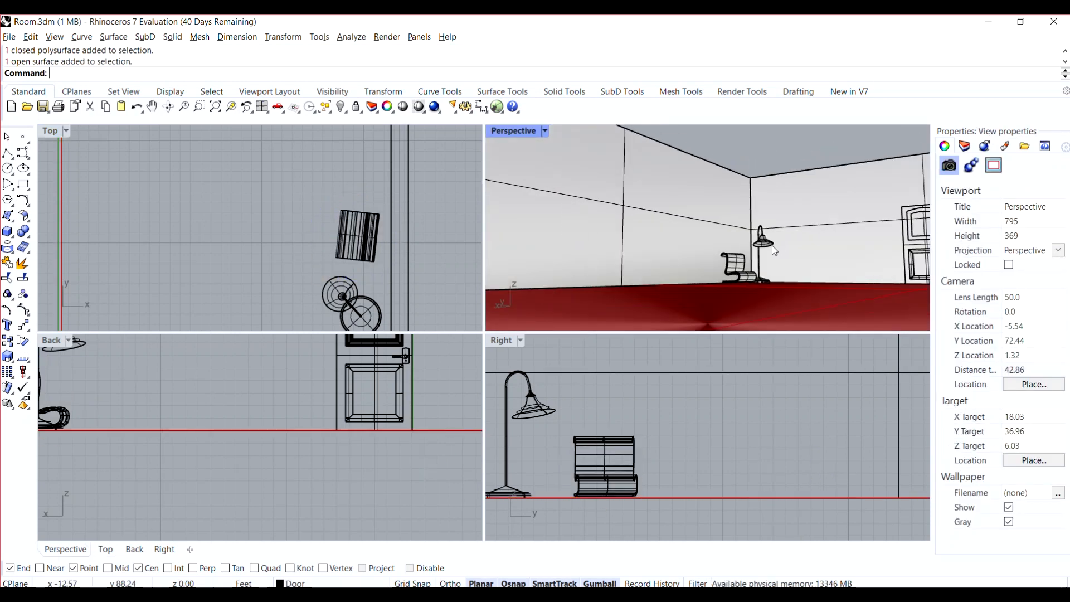
pyautogui.scroll(-2, 671, 429)
pyautogui.scroll(-4, 353, 422)
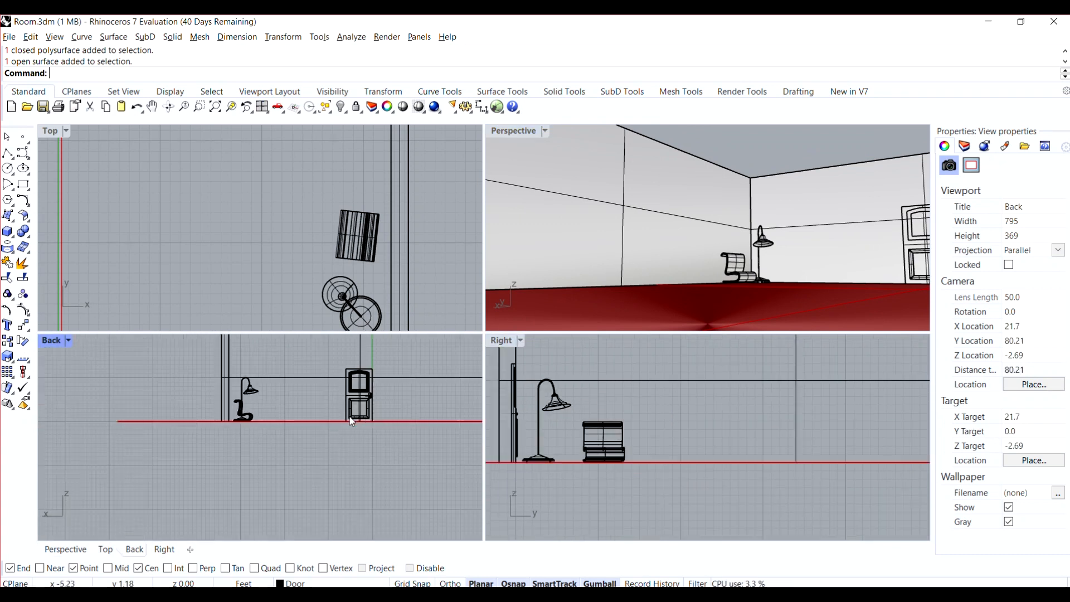
pyautogui.scroll(-3, 244, 250)
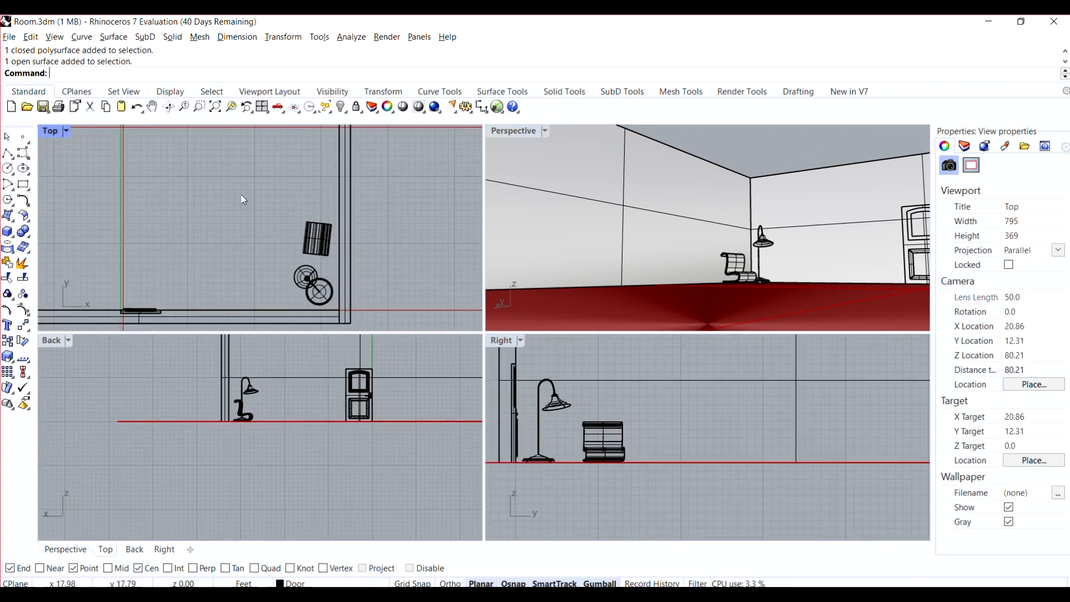
pyautogui.press('Return')
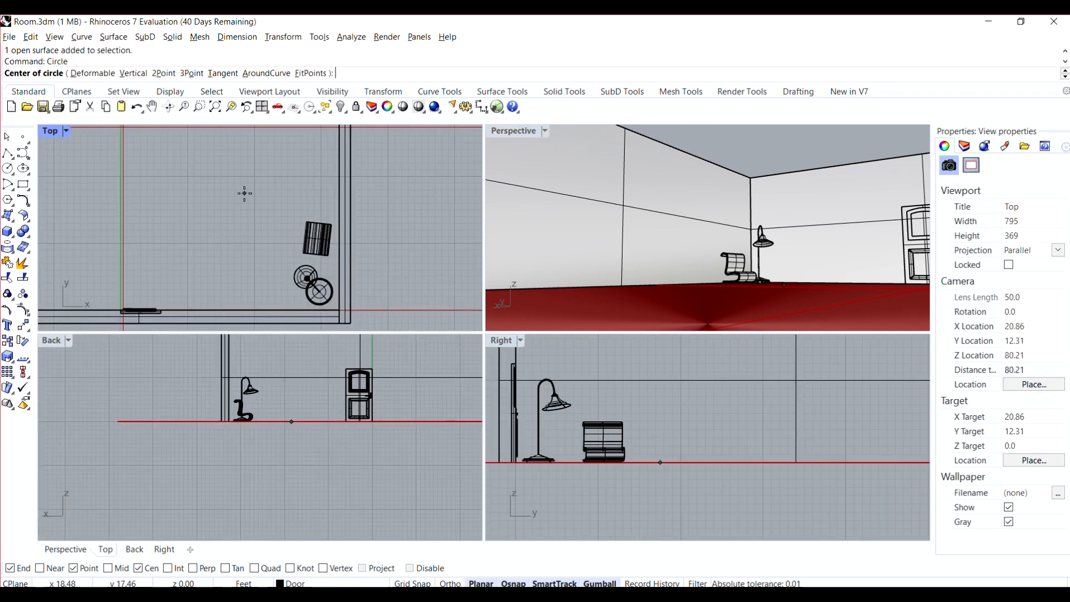
pyautogui.click(198, 227)
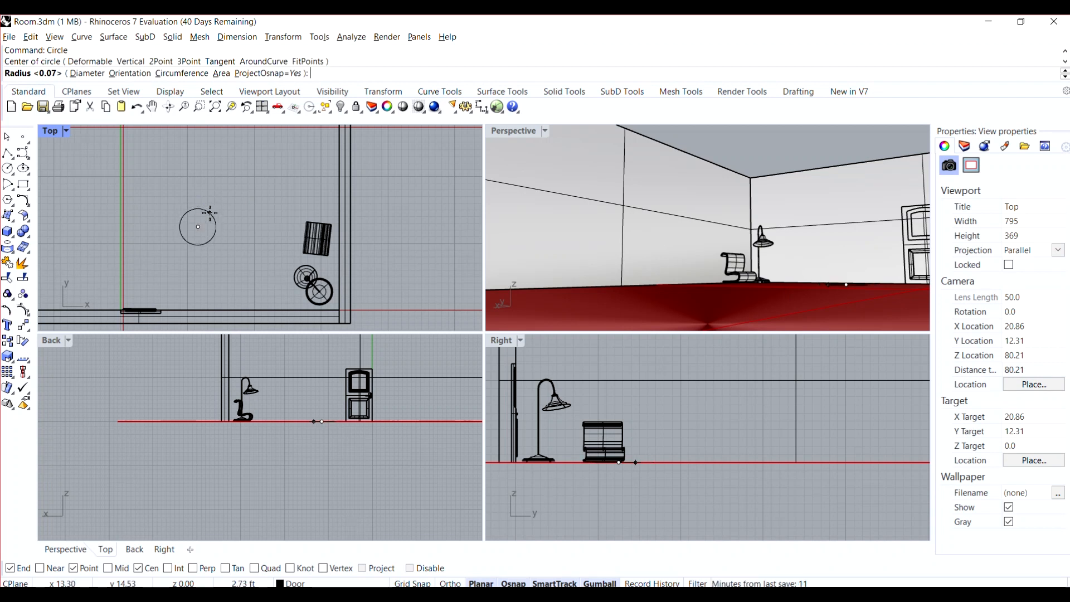
pyautogui.click(210, 213)
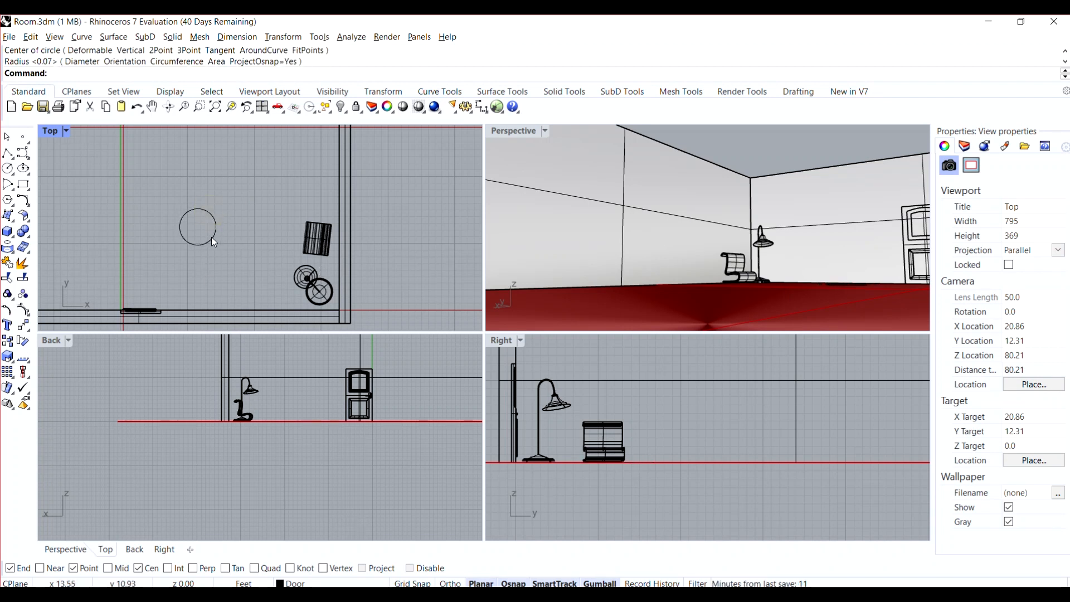
# - Raise the circle well above the floor and move it away from the door wall, past the chair
pyautogui.click(212, 238)
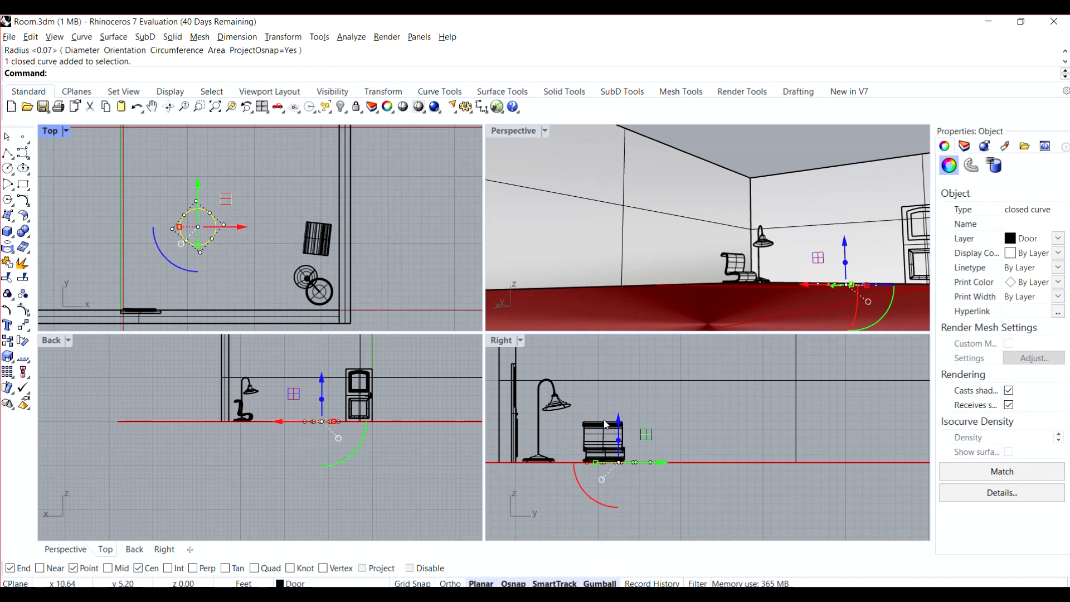
pyautogui.moveTo(617, 423); pyautogui.dragTo(640, 356)
pyautogui.moveTo(660, 397); pyautogui.dragTo(764, 400)
# - Draw a degree 3 control-point curve in side view that waves up, down and up again across the raised circle
pyautogui.scroll(4, 753, 404)
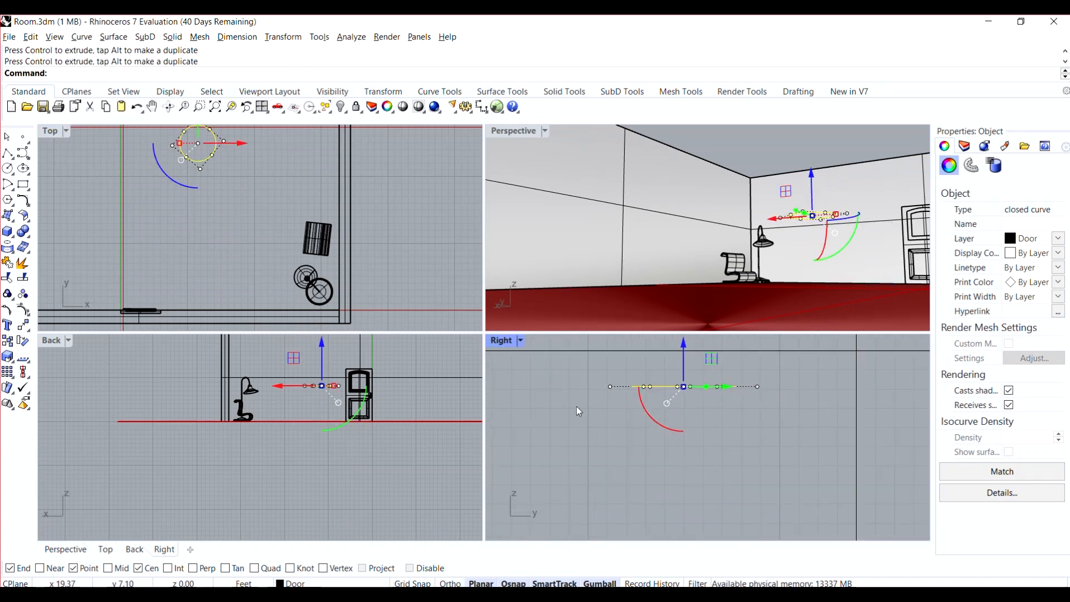
pyautogui.click(21, 154)
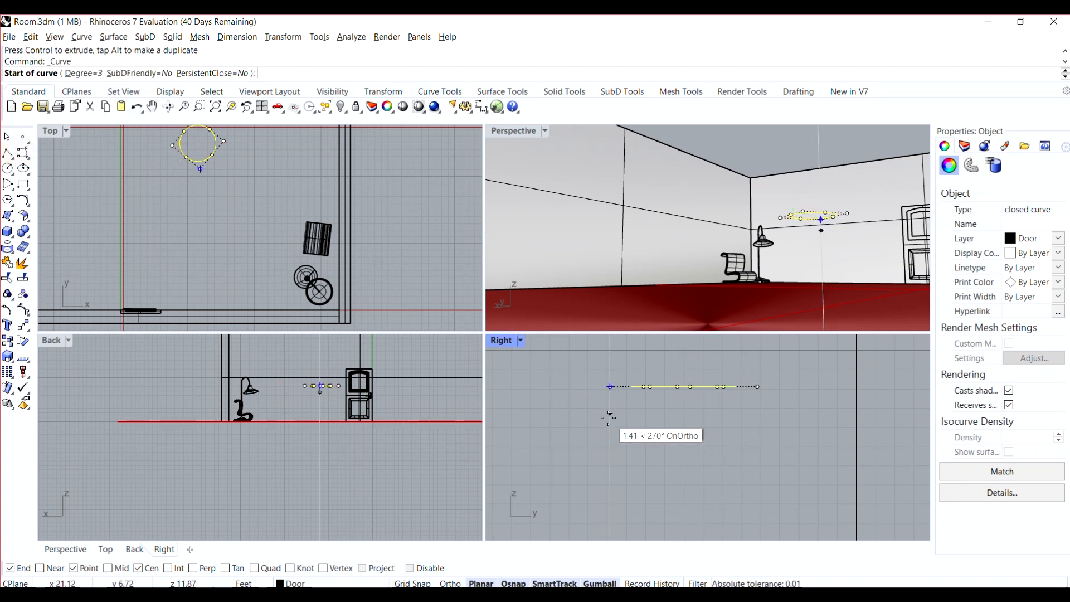
pyautogui.click(611, 438)
pyautogui.click(620, 435)
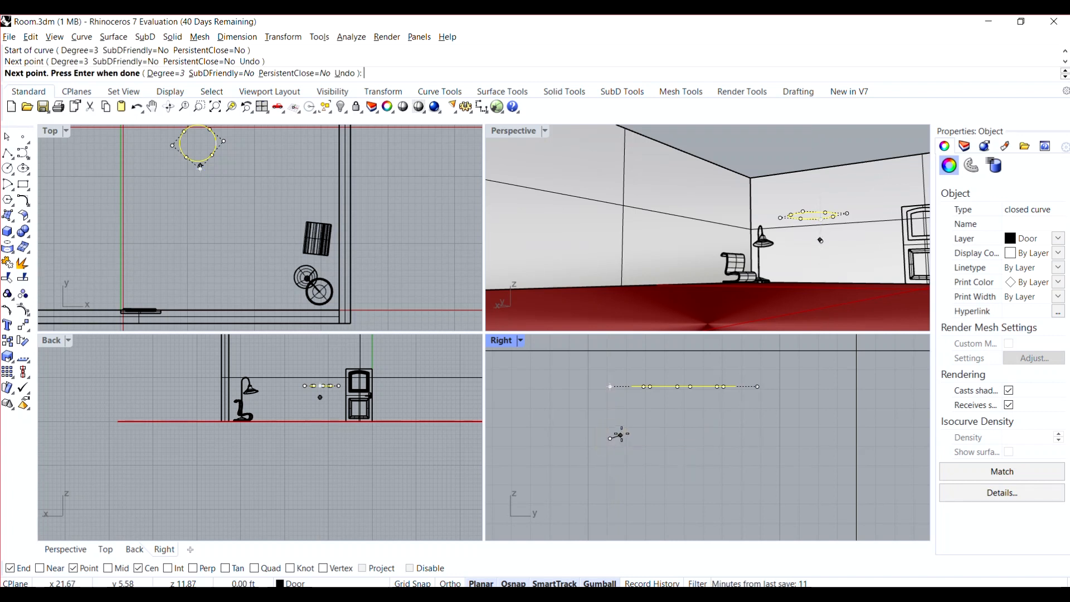
pyautogui.click(634, 426)
pyautogui.click(648, 407)
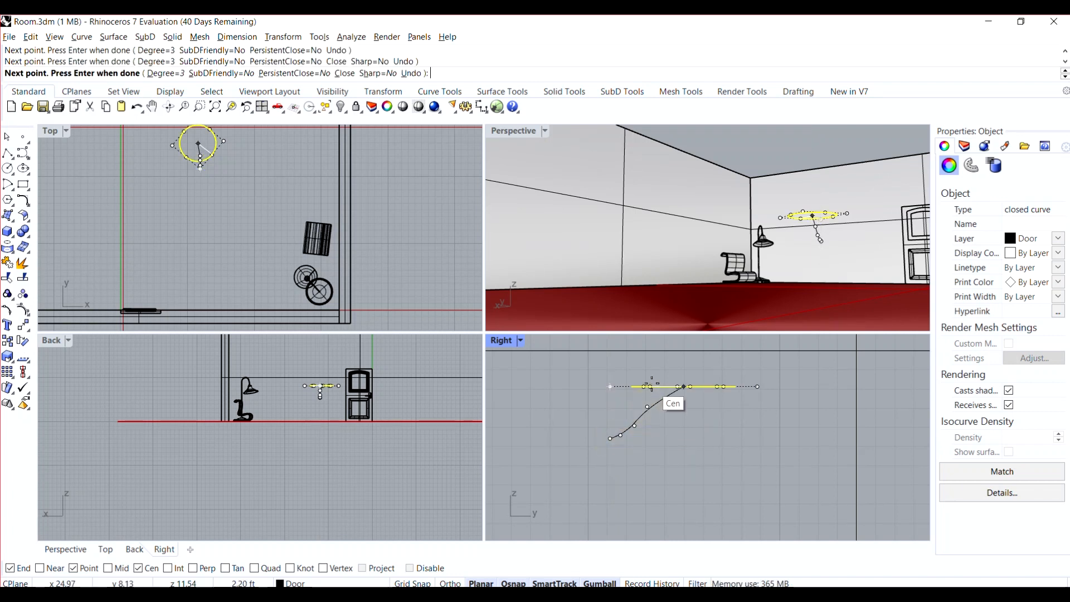
pyautogui.scroll(5, 641, 393)
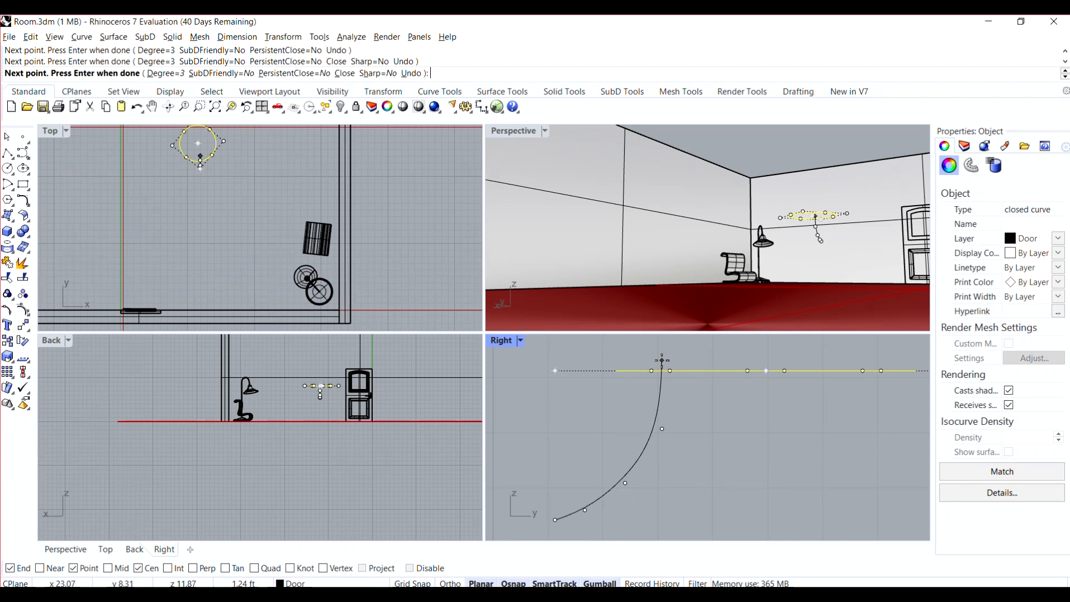
pyautogui.scroll(-5, 661, 363)
pyautogui.scroll(5, 661, 363)
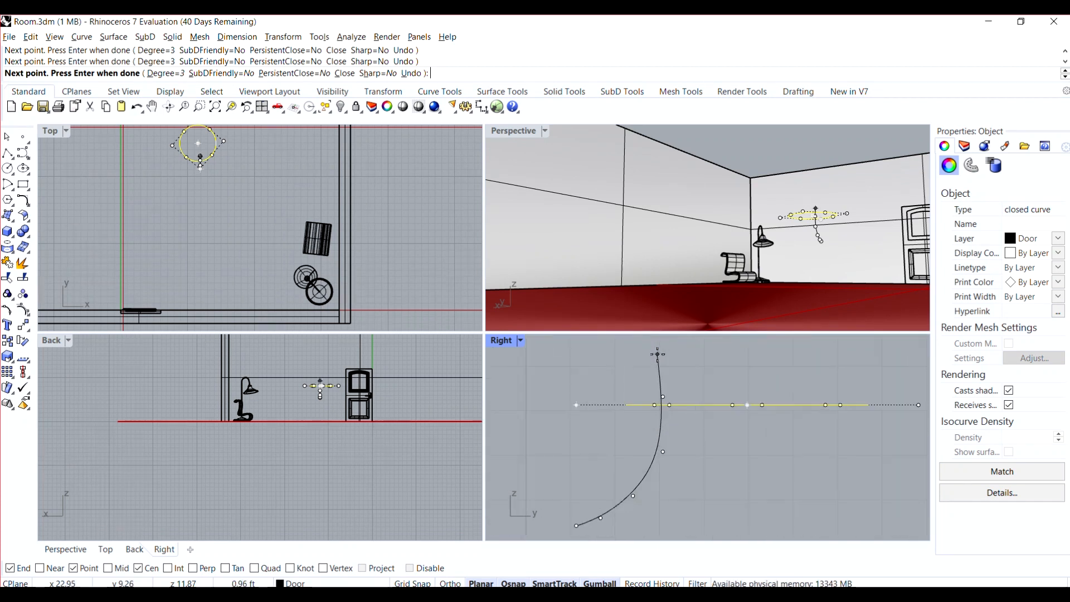
pyautogui.click(675, 351)
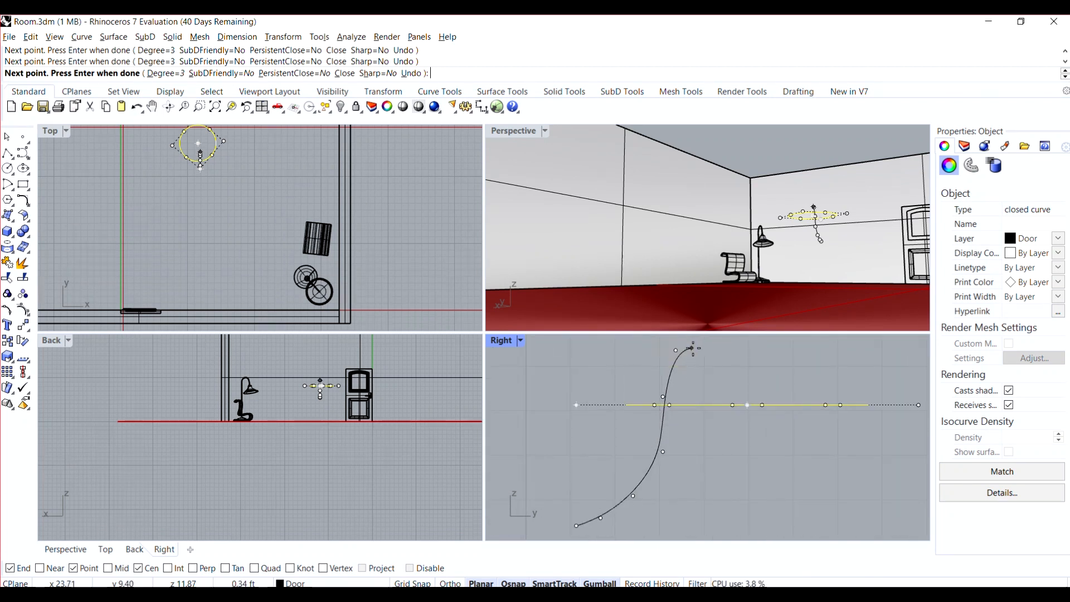
pyautogui.click(731, 380)
pyautogui.click(747, 435)
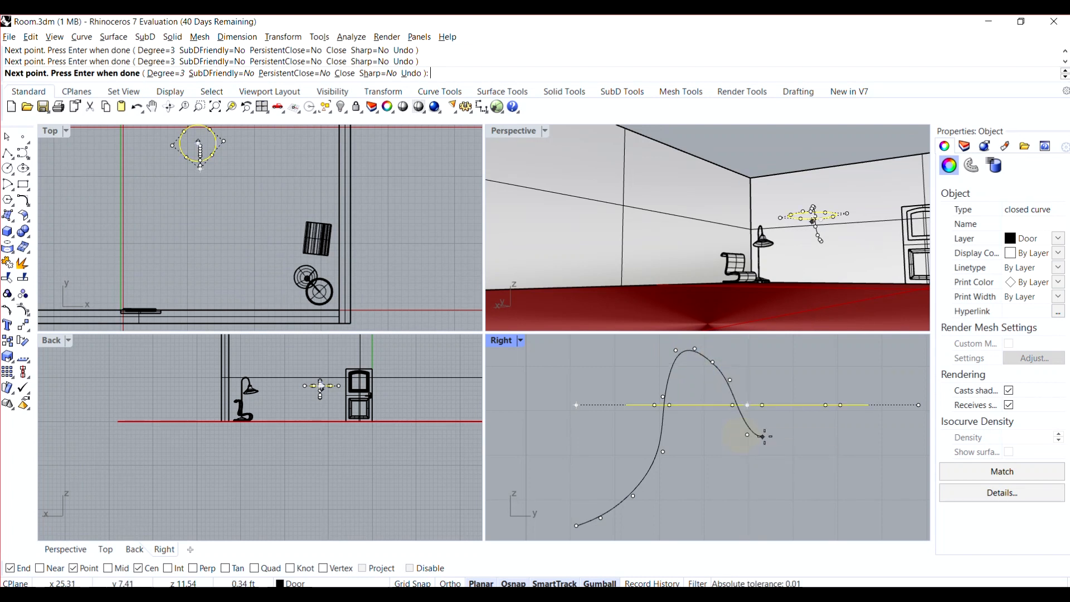
pyautogui.click(798, 433)
pyautogui.scroll(-1, 830, 381)
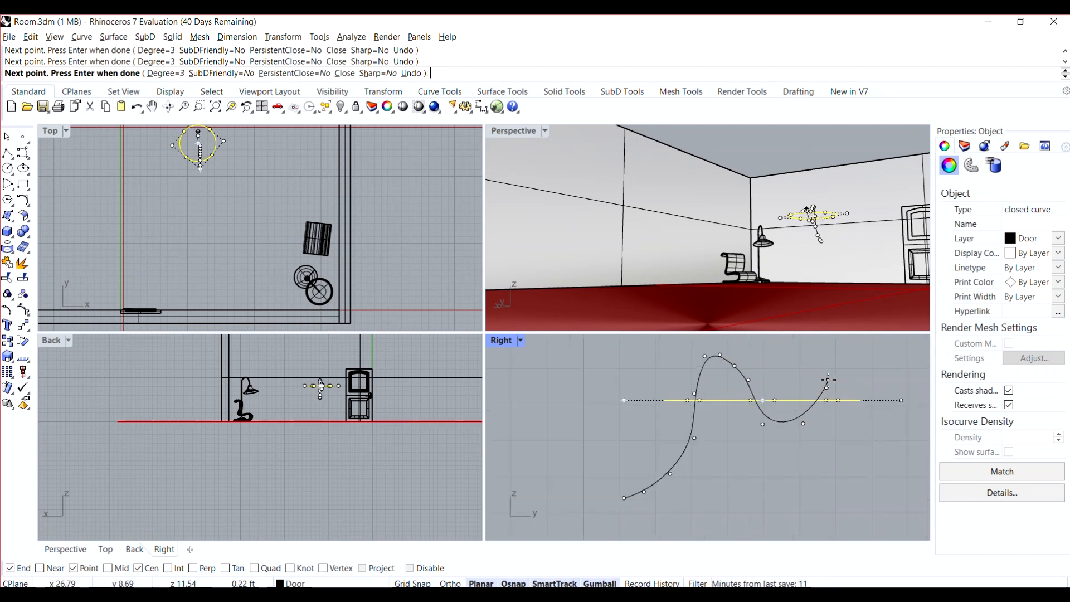
pyautogui.scroll(-3, 828, 381)
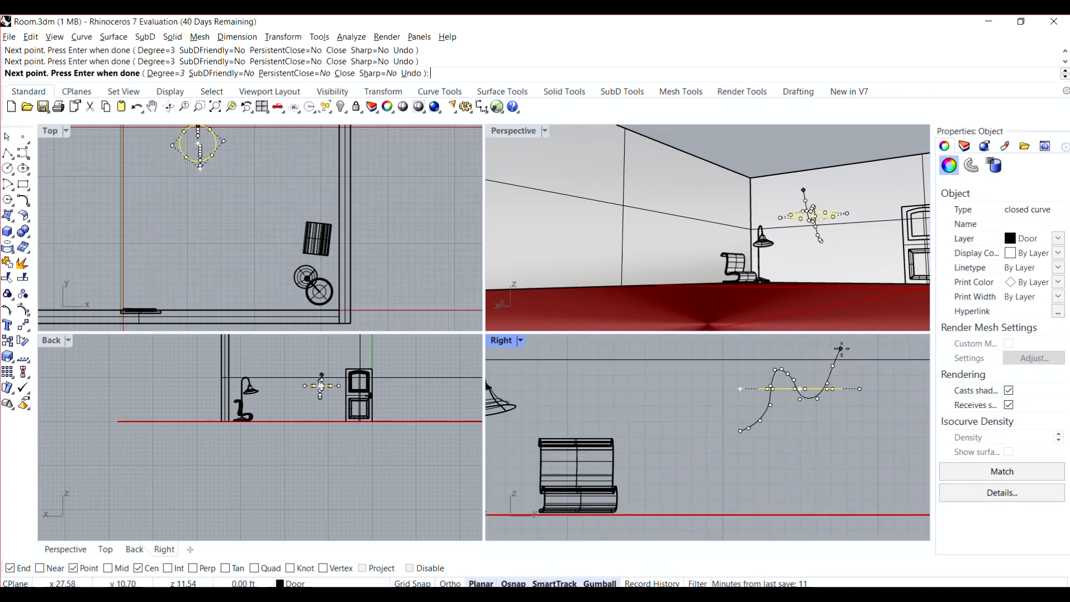
pyautogui.click(841, 349)
pyautogui.click(861, 342)
pyautogui.press('Return')
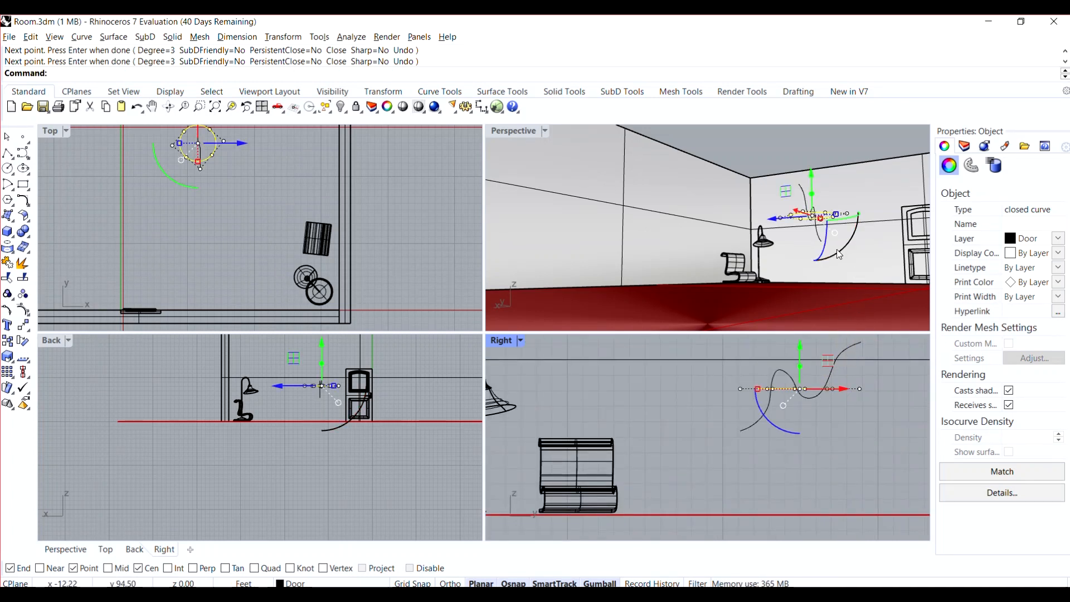
pyautogui.moveTo(837, 250); pyautogui.dragTo(646, 290, button='right')
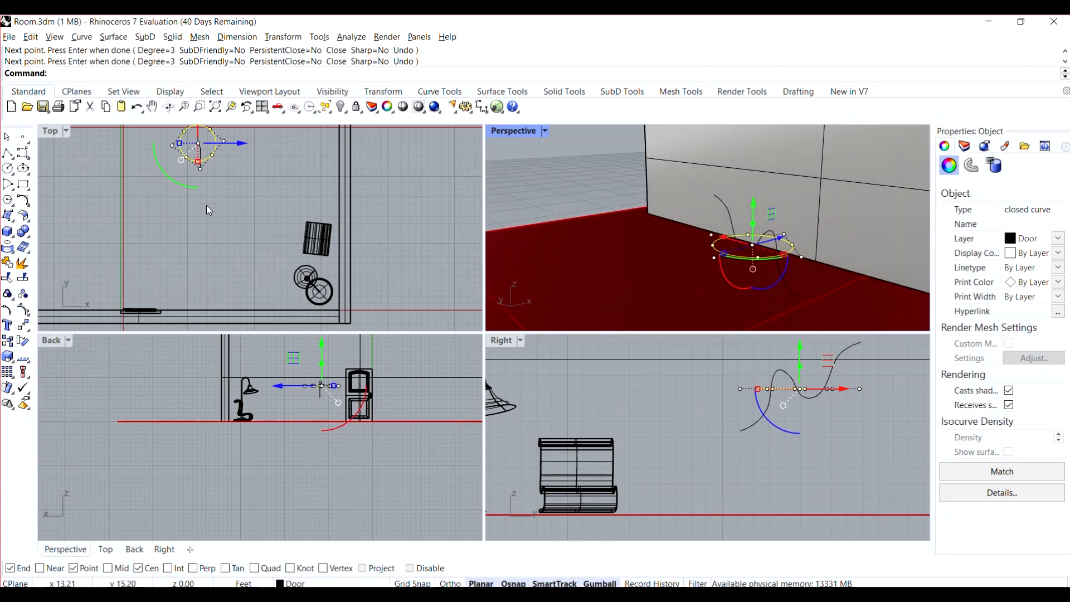
pyautogui.scroll(-1, 211, 401)
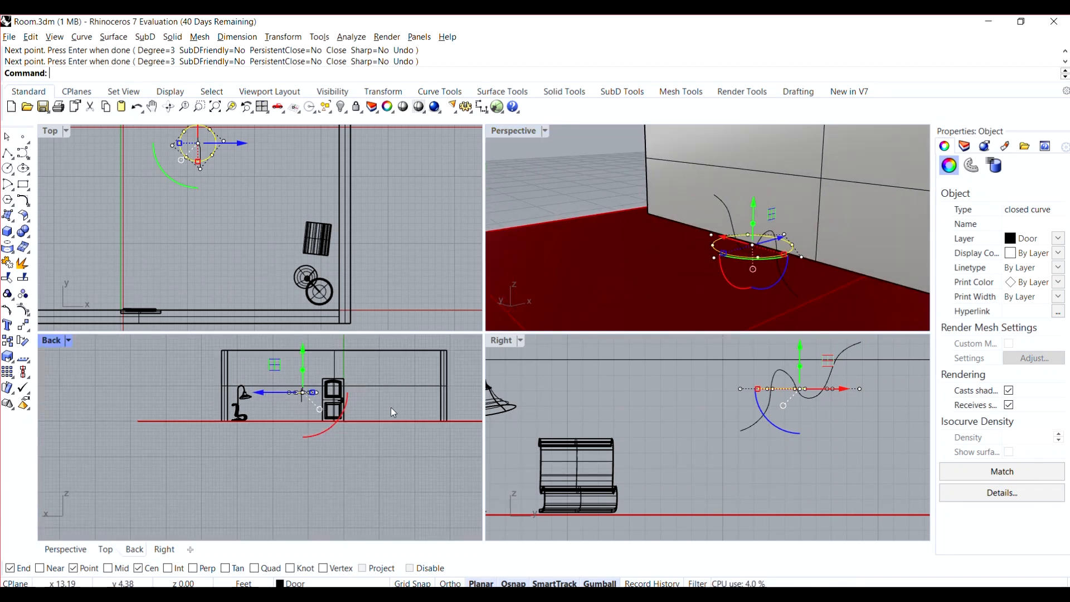
pyautogui.click(344, 512)
pyautogui.scroll(3, 205, 193)
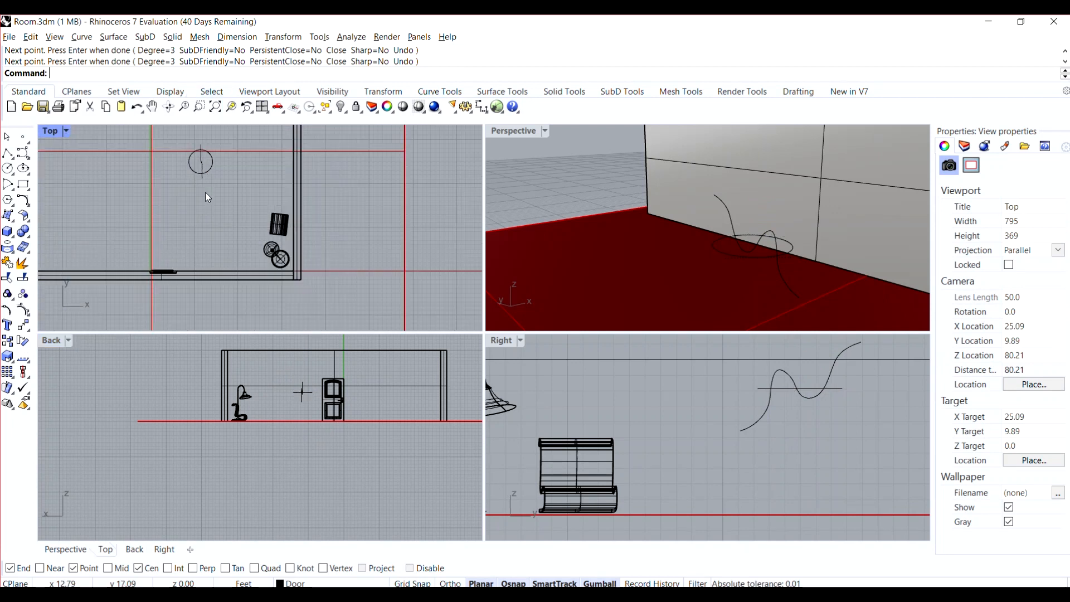
pyautogui.click(248, 72)
pyautogui.write('C')
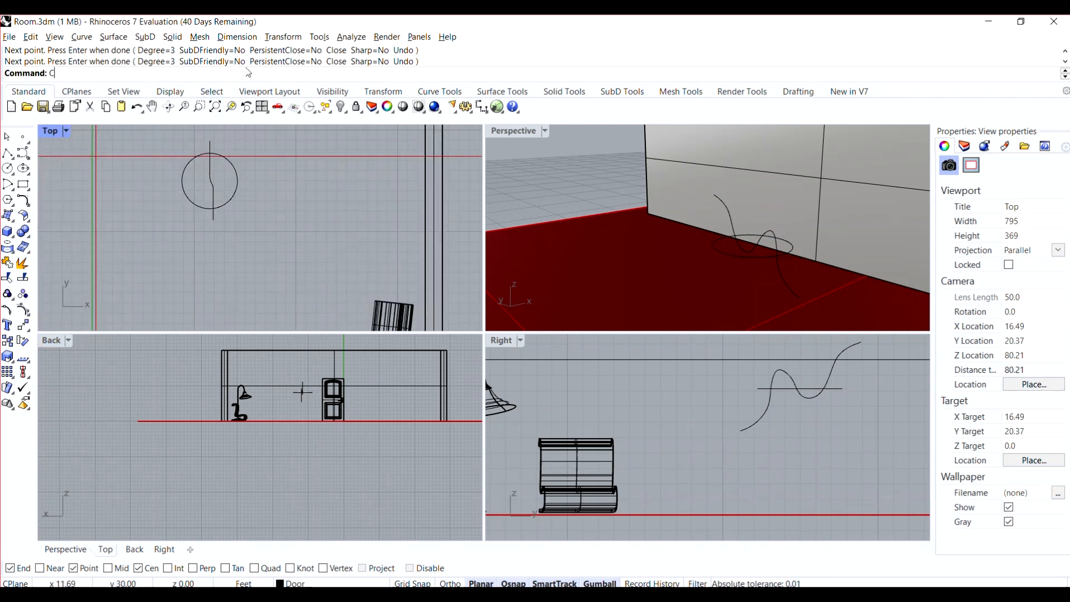
pyautogui.write('rv')
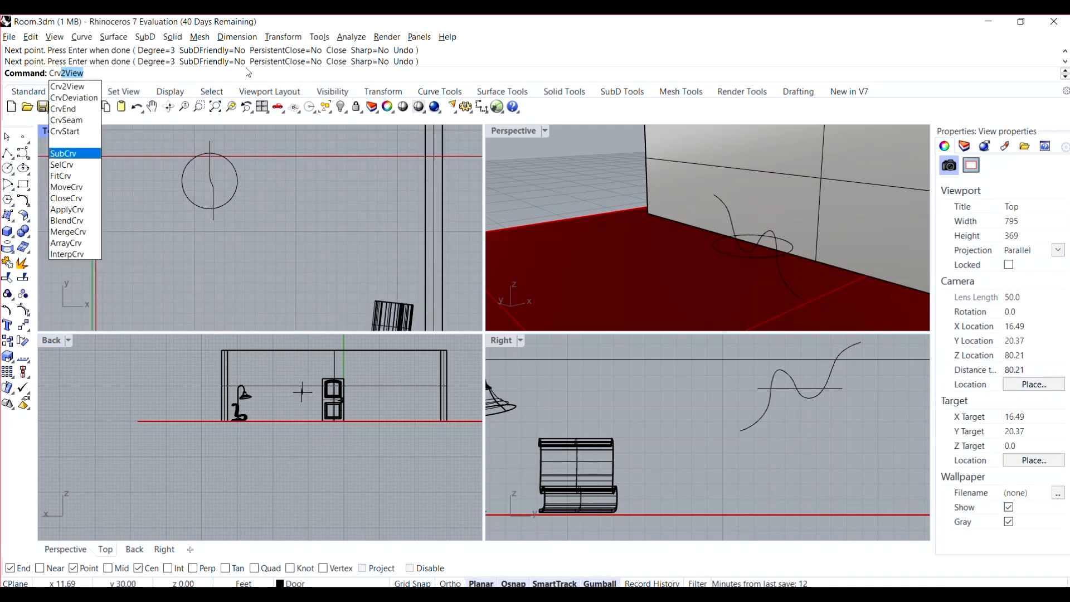
pyautogui.press('Down')
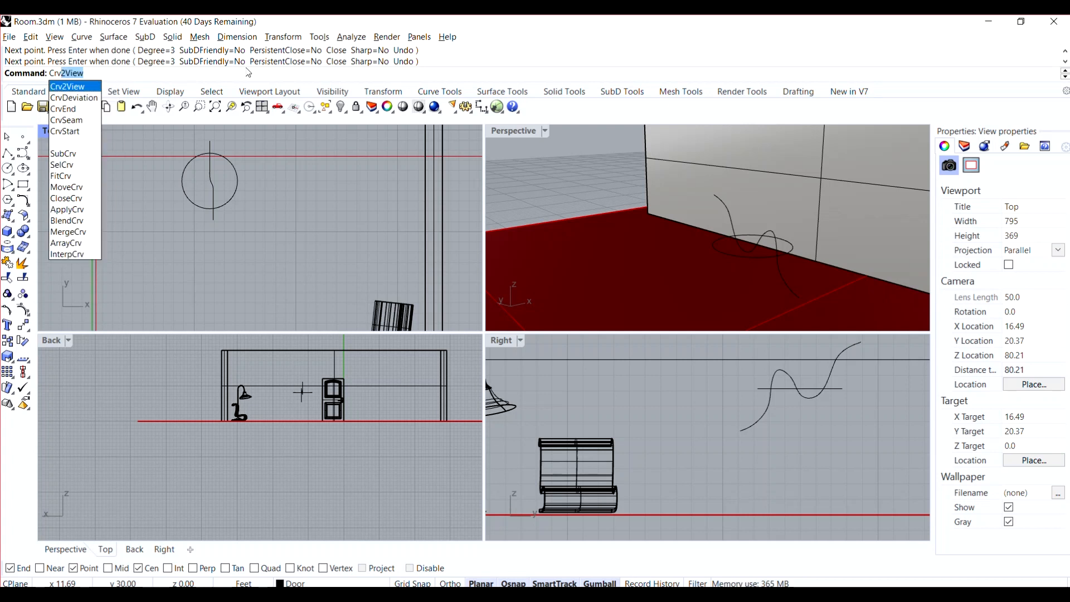
pyautogui.press('Return')
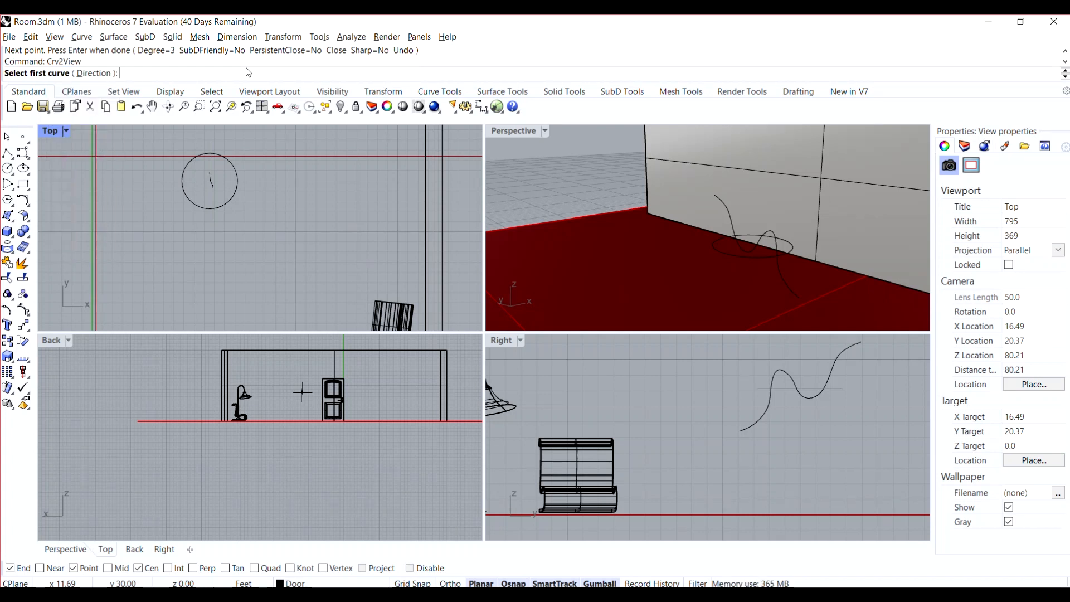
pyautogui.click(765, 415)
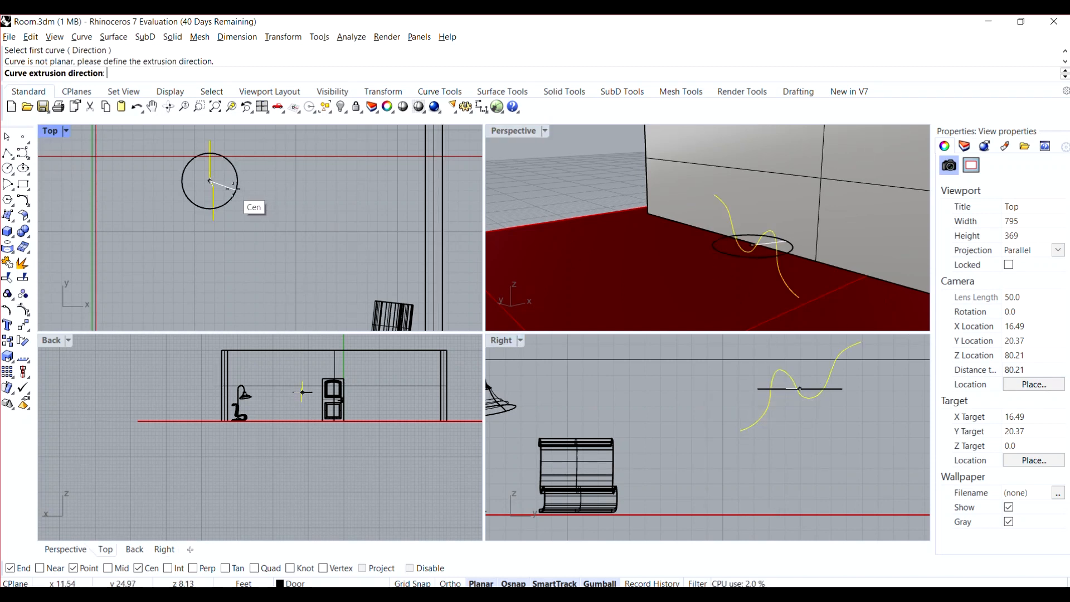
pyautogui.scroll(2, 234, 167)
pyautogui.press('Escape')
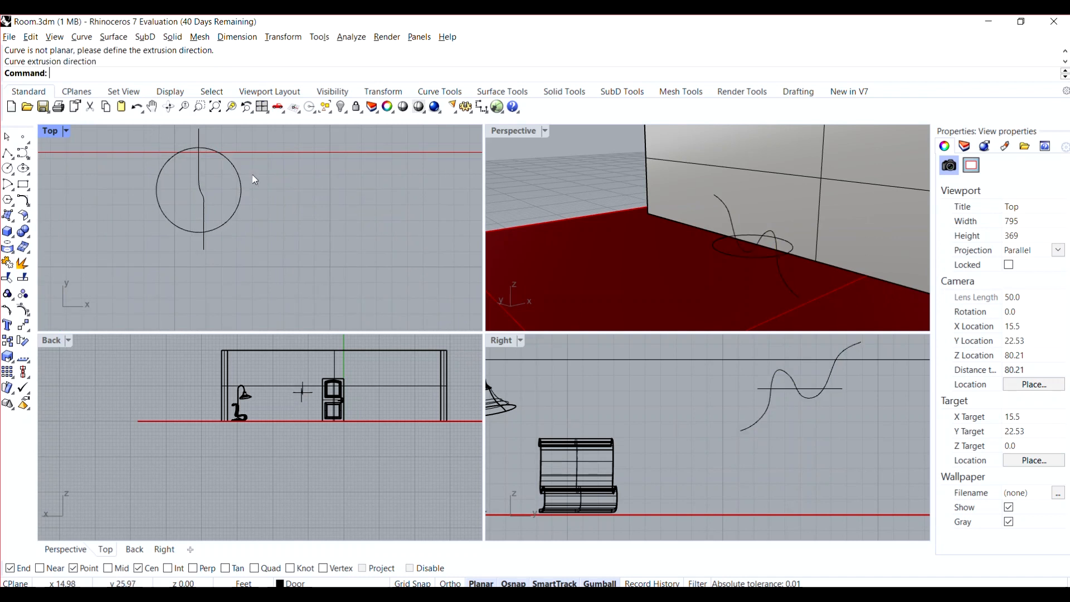
# - Try to combine the raised circle and the wavy side-view curve into one 3D curve with Crv2View, taking the circle first
pyautogui.write('Crv2View')
pyautogui.press('Return')
pyautogui.click(241, 182)
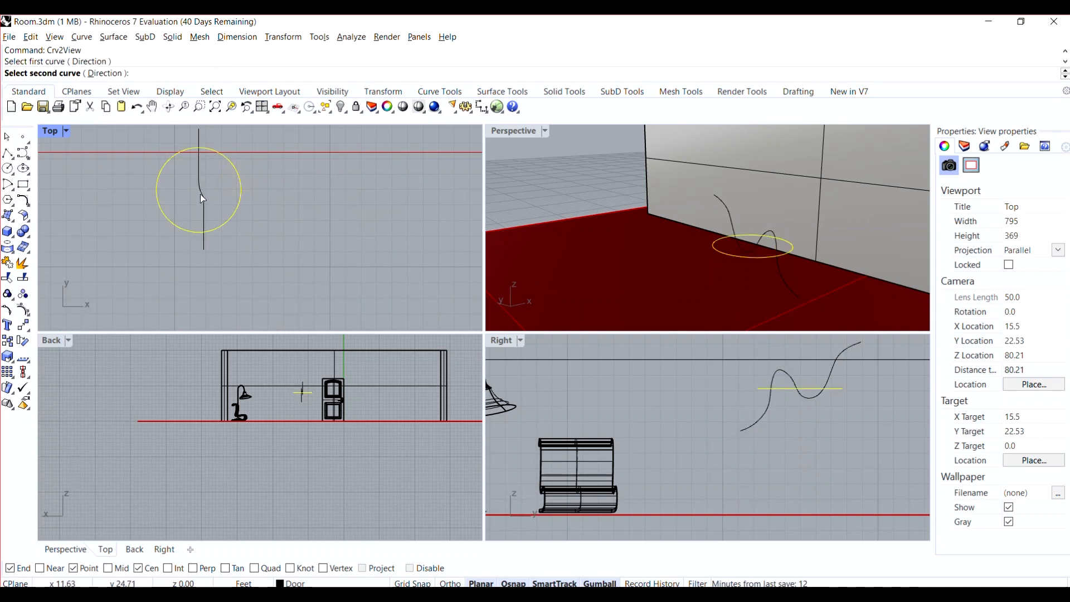
pyautogui.click(203, 196)
pyautogui.press('Escape')
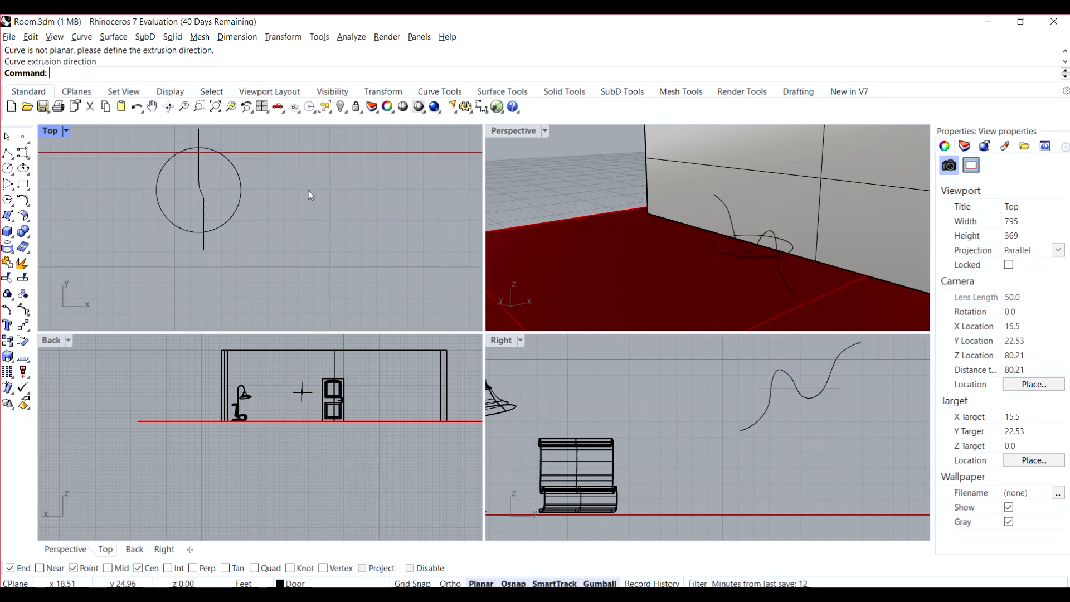
pyautogui.moveTo(795, 424); pyautogui.dragTo(743, 397, button='right')
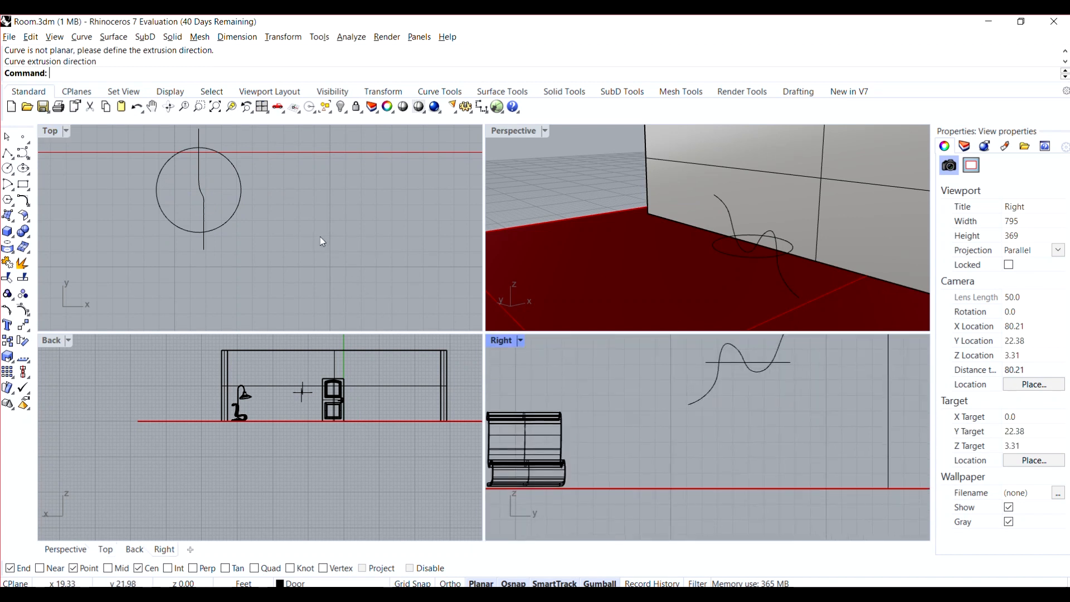
pyautogui.rightClick(320, 236)
pyautogui.middleClick(320, 224)
pyautogui.press('Escape')
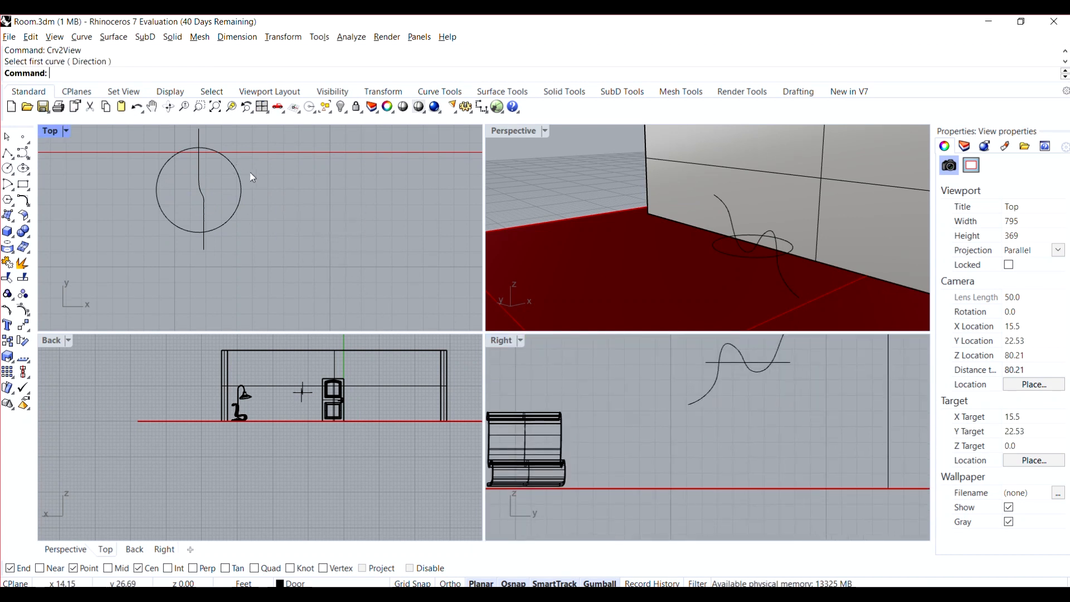
# - Try Crv2View again with the wavy curve first, setting its extrusion direction from the circle's centre to its edge
pyautogui.rightClick(250, 186)
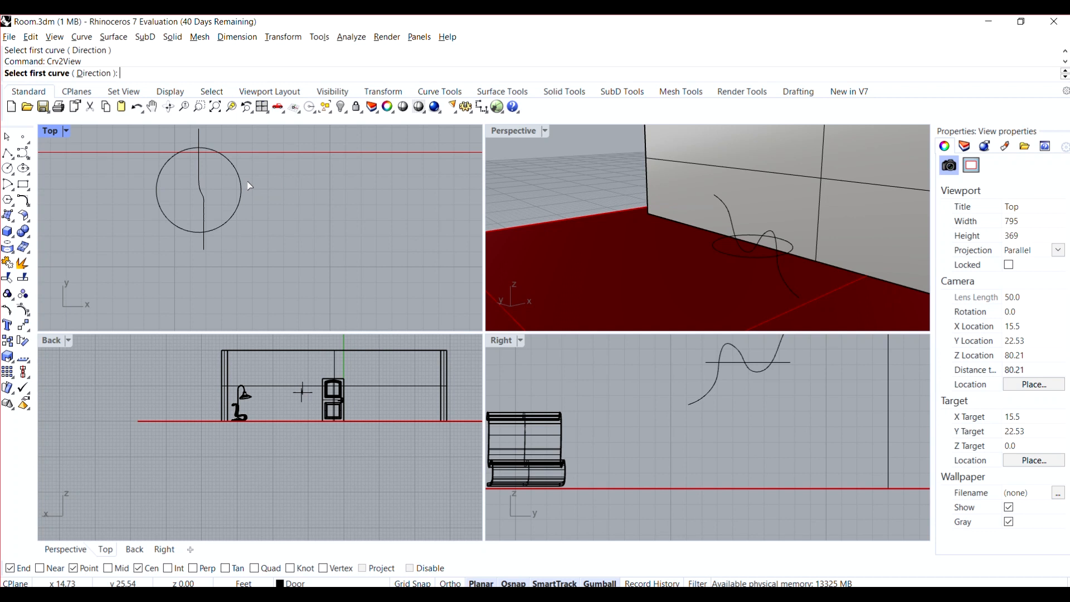
pyautogui.click(204, 205)
pyautogui.click(234, 213)
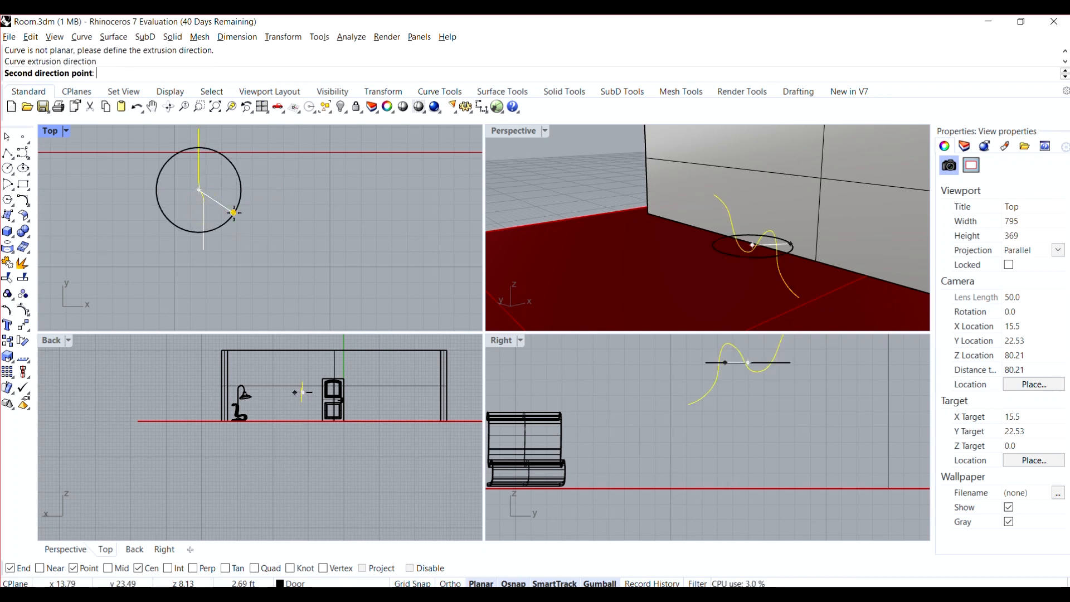
pyautogui.click(234, 212)
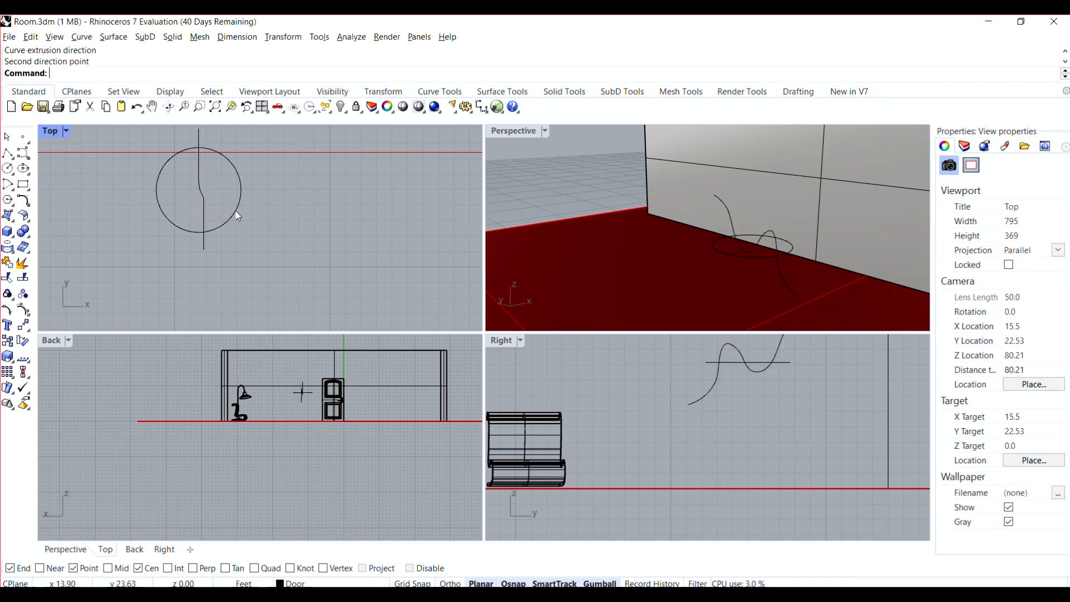
# - Turn off the Cen object snap and retry Crv2View on the wavy curve and the circle in both selection orders
pyautogui.click(139, 569)
pyautogui.press('Return')
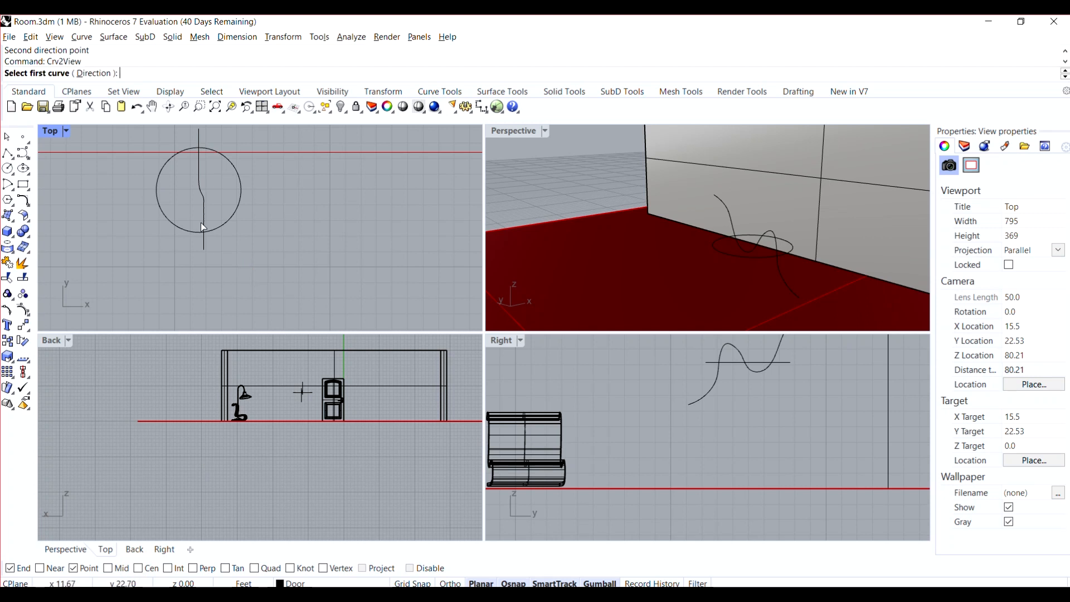
pyautogui.click(204, 210)
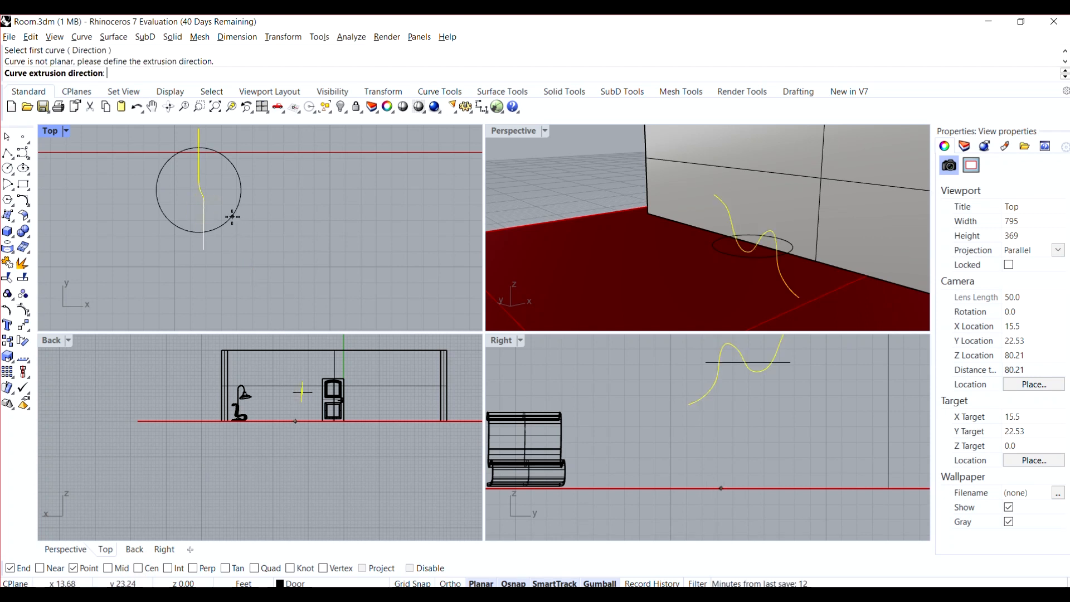
pyautogui.press('Escape')
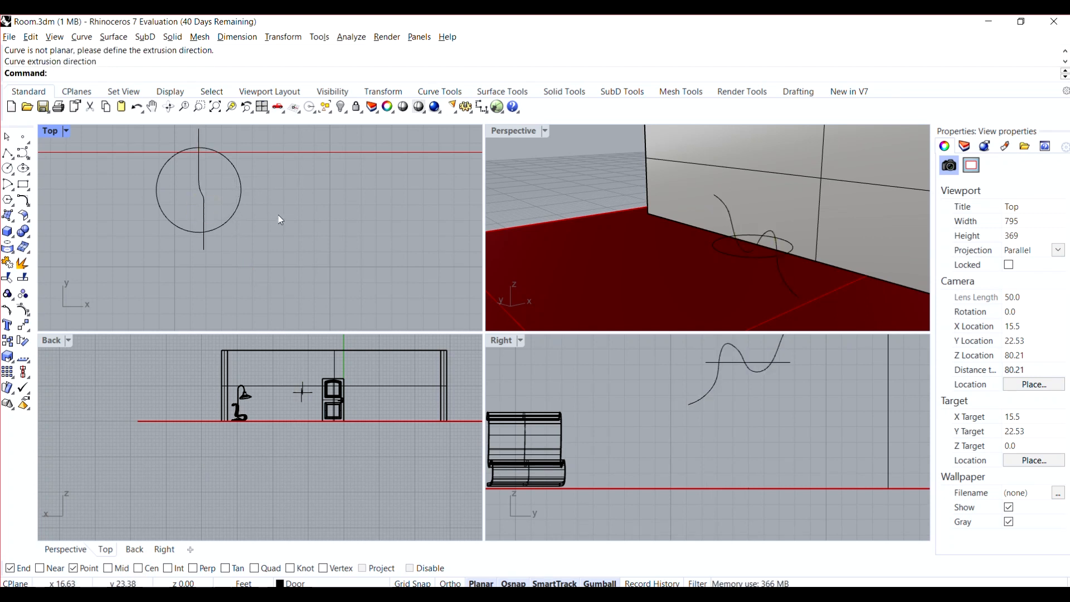
pyautogui.press('Return')
pyautogui.click(241, 205)
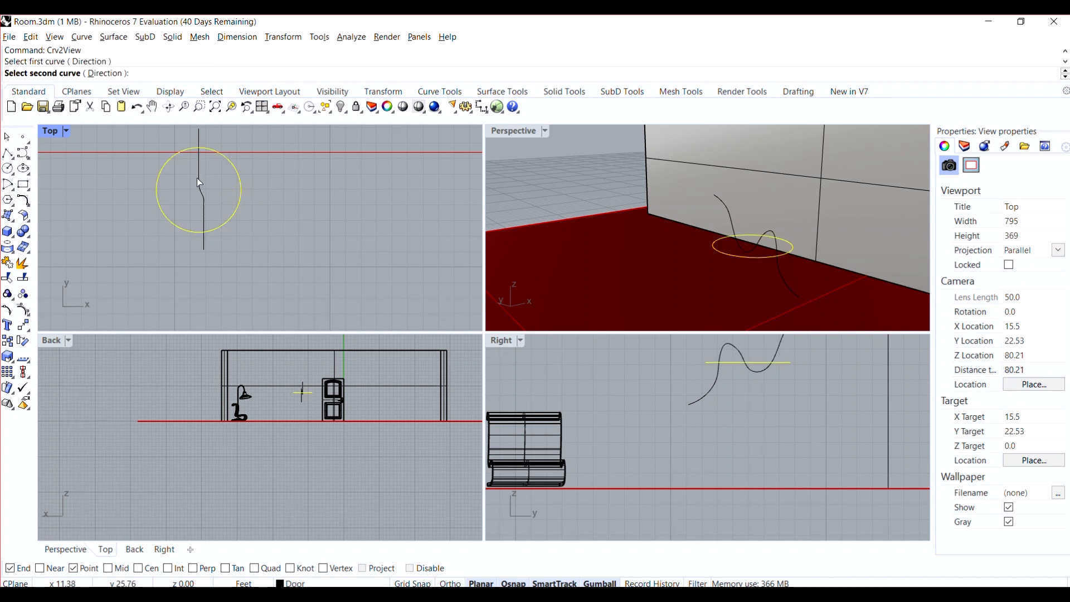
pyautogui.click(199, 179)
pyautogui.press('Escape')
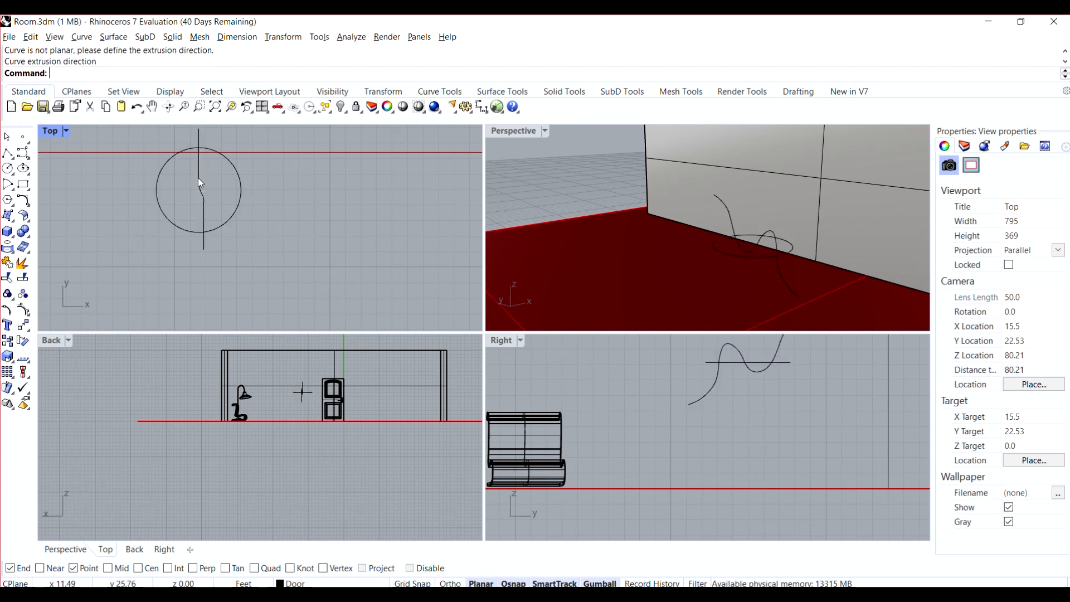
# - Hide the room walls and the red ground plane so the circle and the wavy curve stand free
pyautogui.moveTo(626, 268); pyautogui.dragTo(719, 290, button='right')
pyautogui.moveTo(769, 377); pyautogui.dragTo(710, 407, button='right')
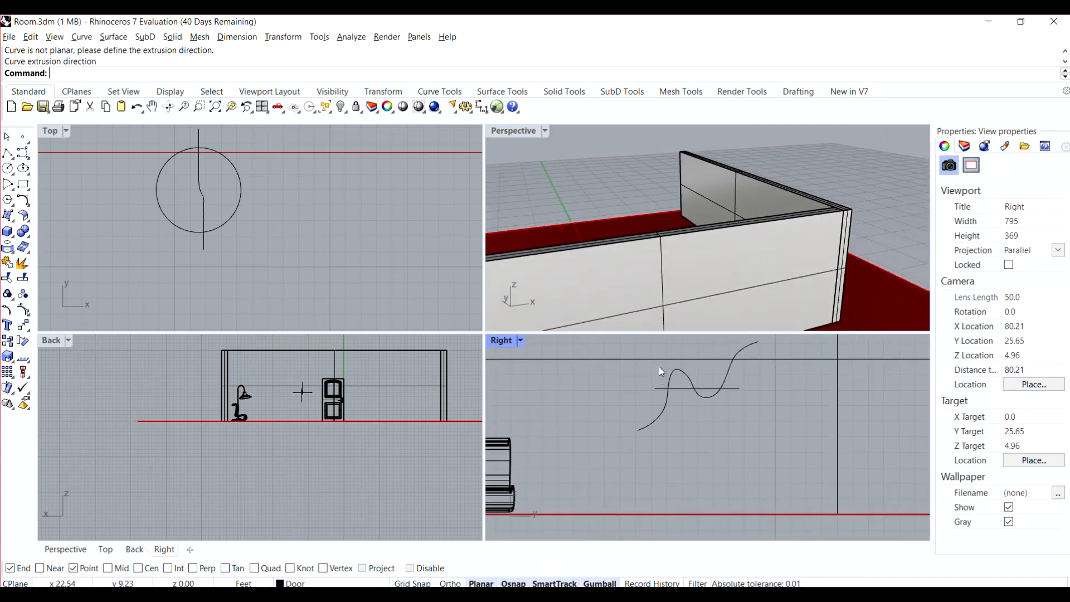
pyautogui.middleClick(631, 259)
pyautogui.click(730, 205)
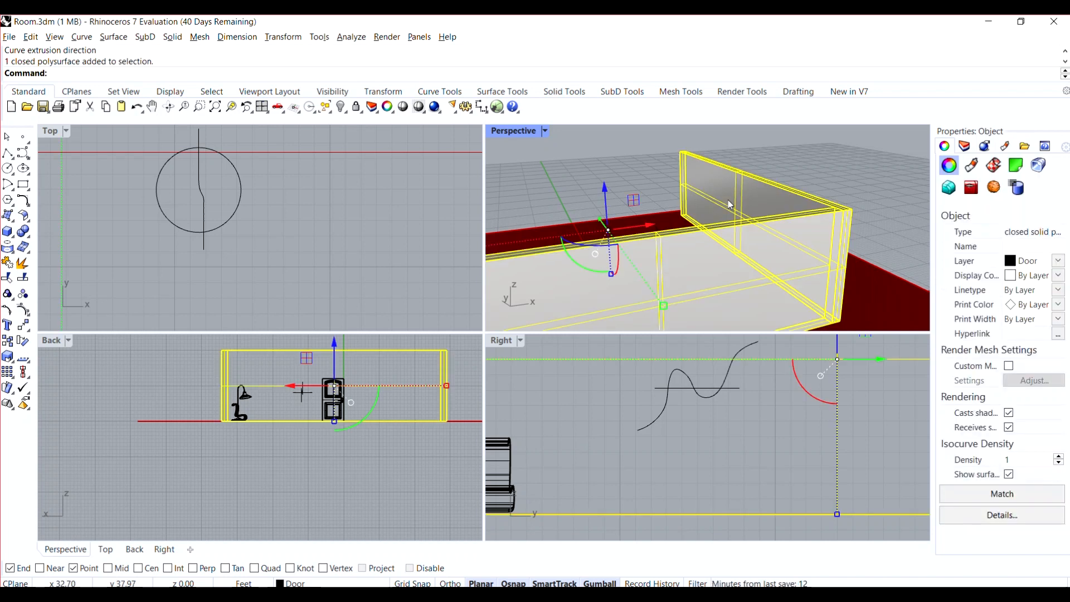
pyautogui.write('Hide')
pyautogui.press('Return')
pyautogui.click(719, 212)
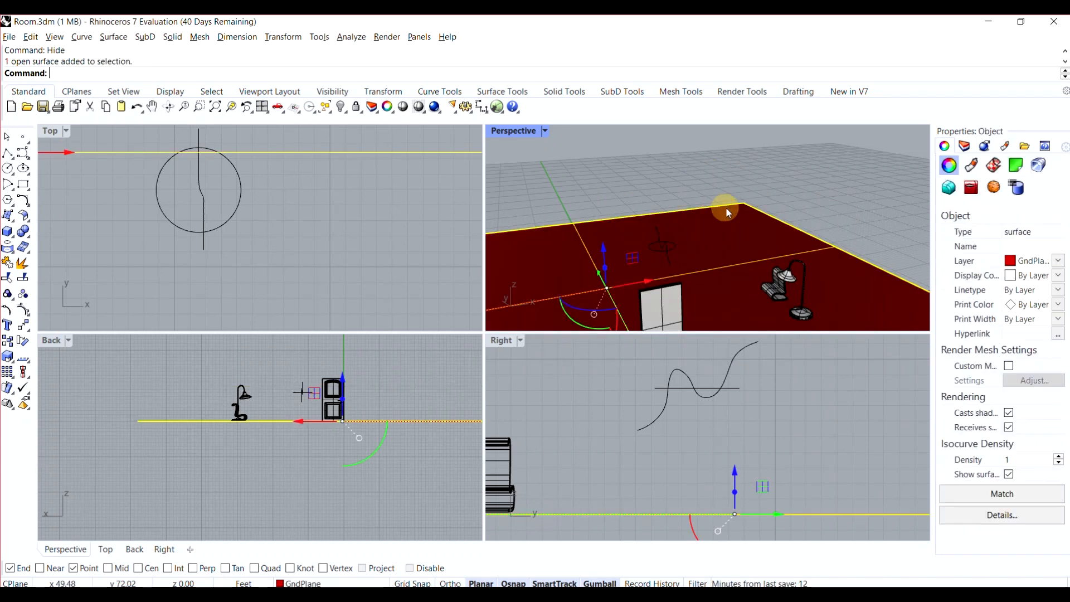
pyautogui.write('Hide')
pyautogui.press('Return')
# - Inspect the wavy curve against the circle in perspective and delete the wavy curve
pyautogui.scroll(12, 698, 238)
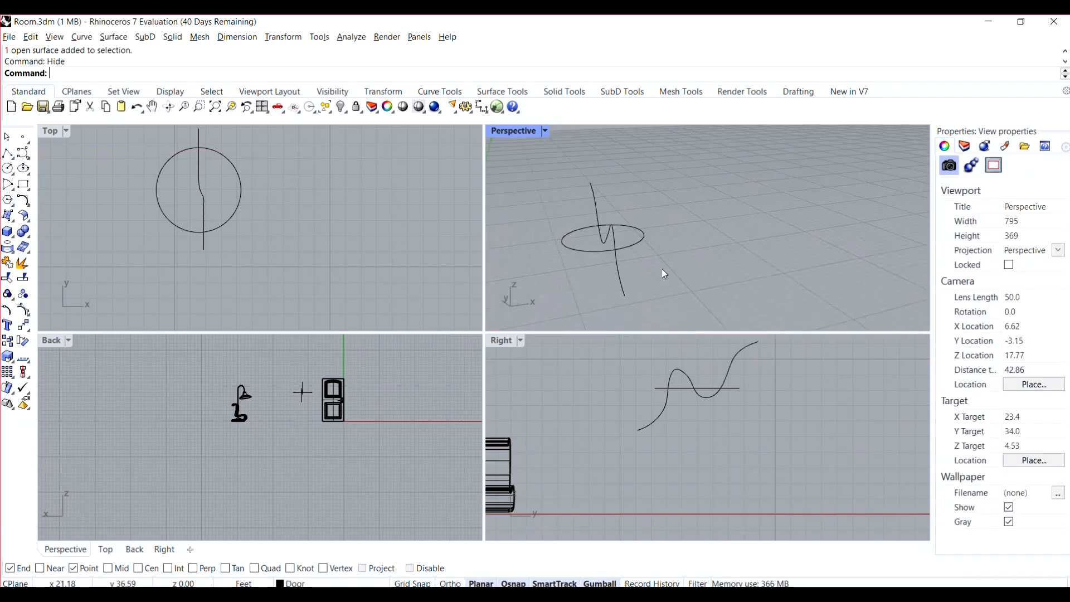
pyautogui.moveTo(676, 268); pyautogui.dragTo(577, 241, button='right')
pyautogui.scroll(5, 576, 241)
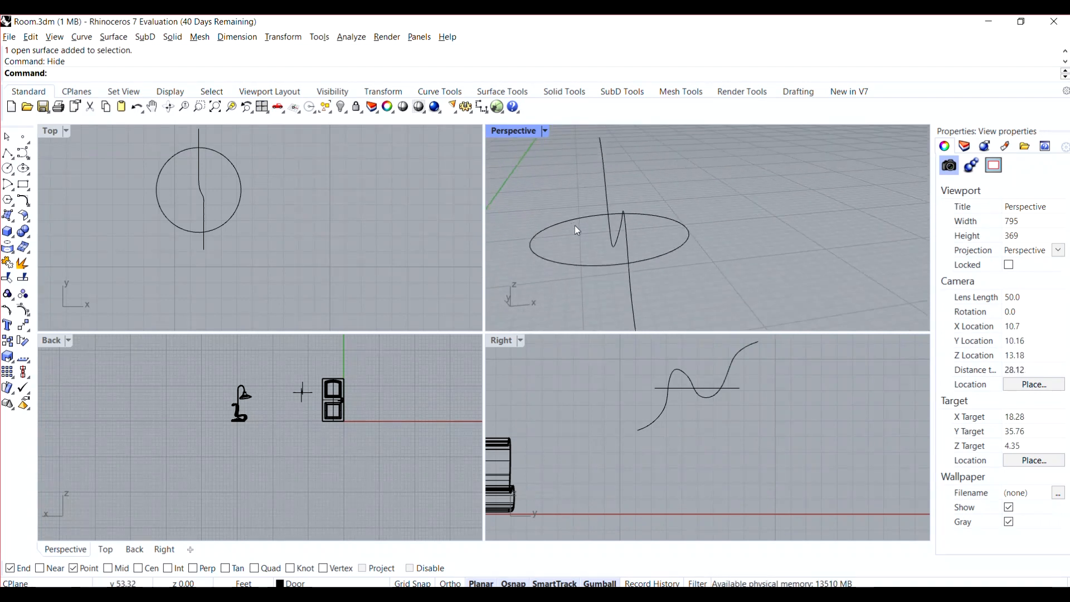
pyautogui.middleClick(578, 232)
pyautogui.scroll(3, 609, 275)
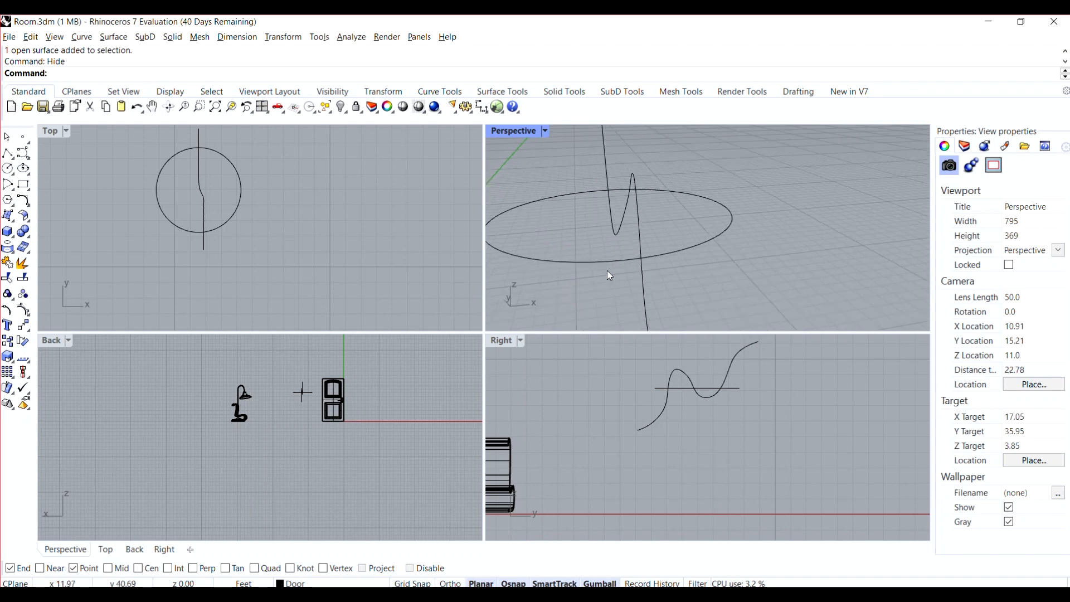
pyautogui.middleClick(609, 275)
pyautogui.moveTo(772, 241); pyautogui.dragTo(553, 267, button='right')
pyautogui.scroll(-2, 232, 226)
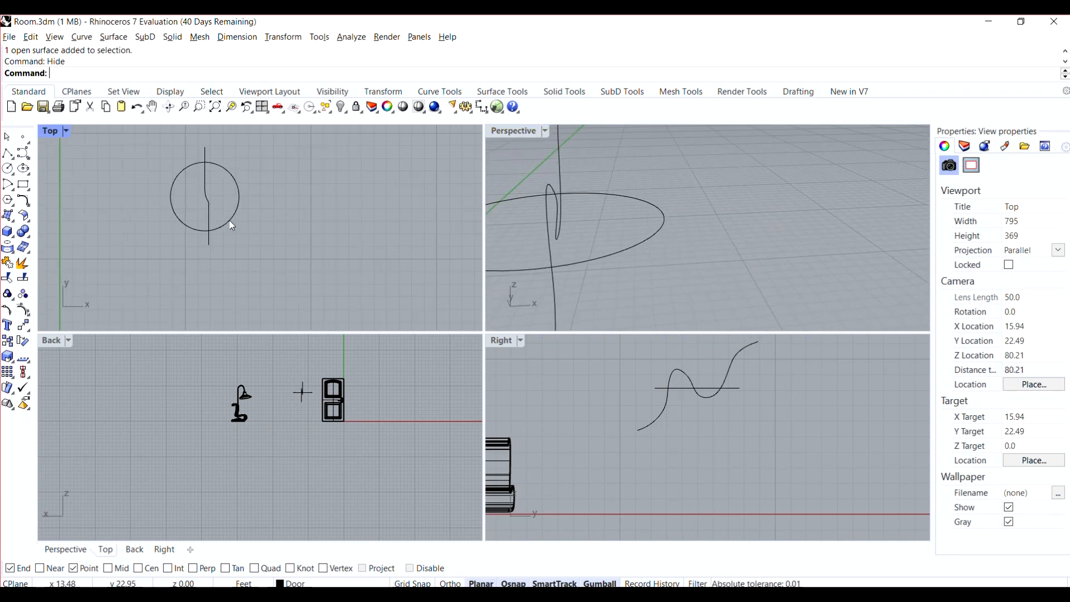
pyautogui.click(562, 233)
pyautogui.press('Delete')
# - Select the raised circle and turn on its control points
pyautogui.scroll(-3, 706, 285)
pyautogui.moveTo(707, 285); pyautogui.dragTo(674, 254, button='right')
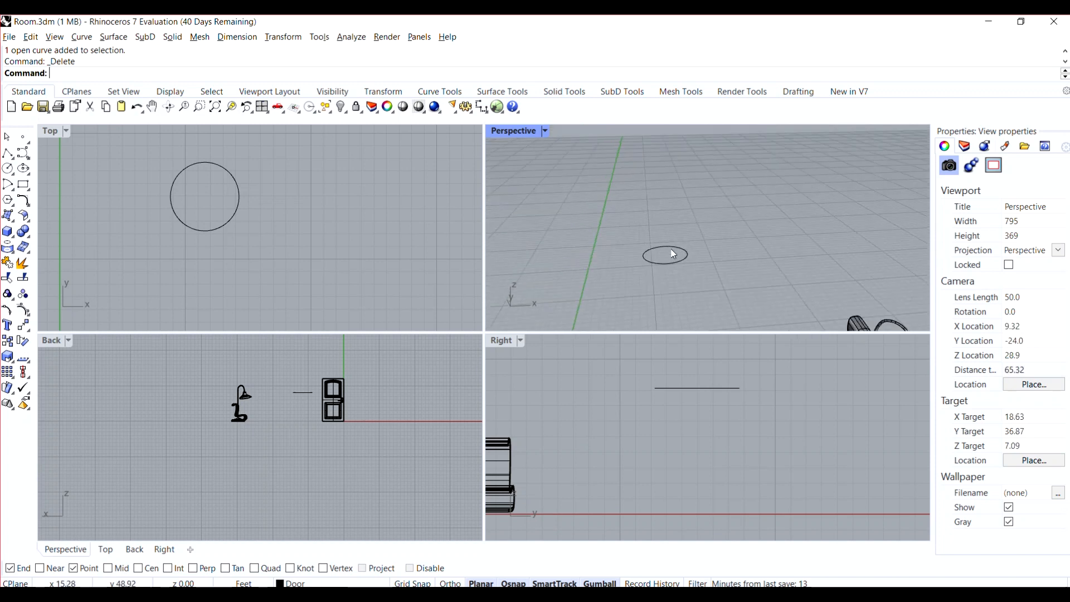
pyautogui.click(675, 388)
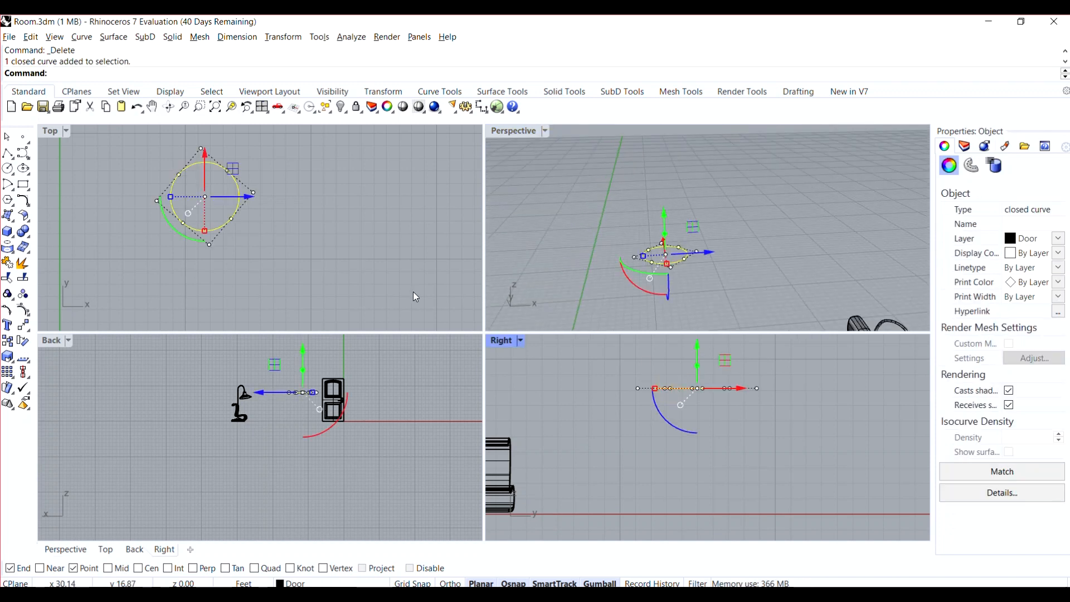
pyautogui.click(22, 153)
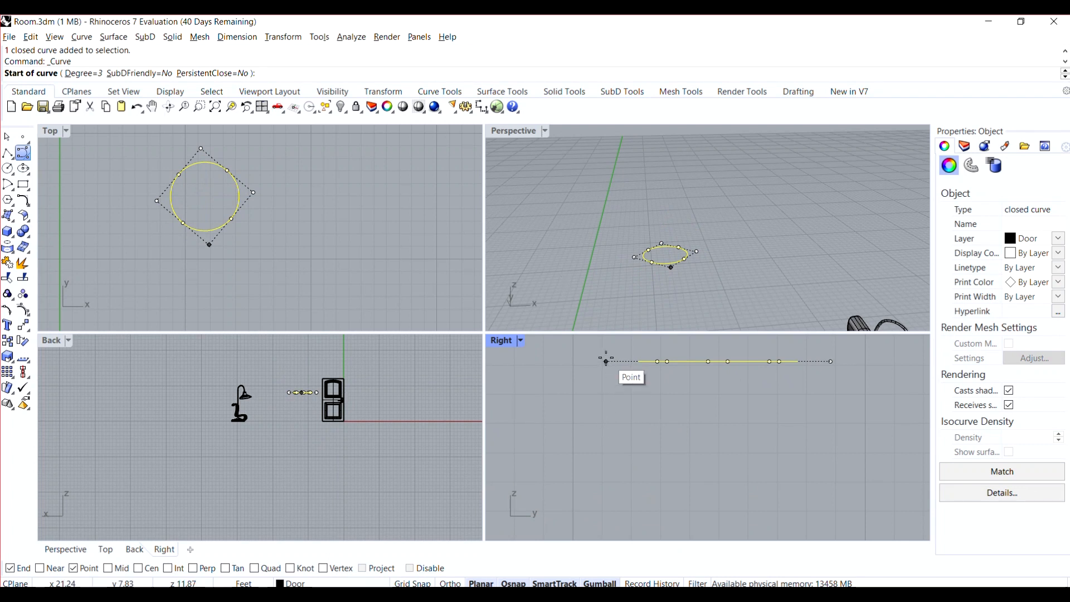
pyautogui.click(609, 422)
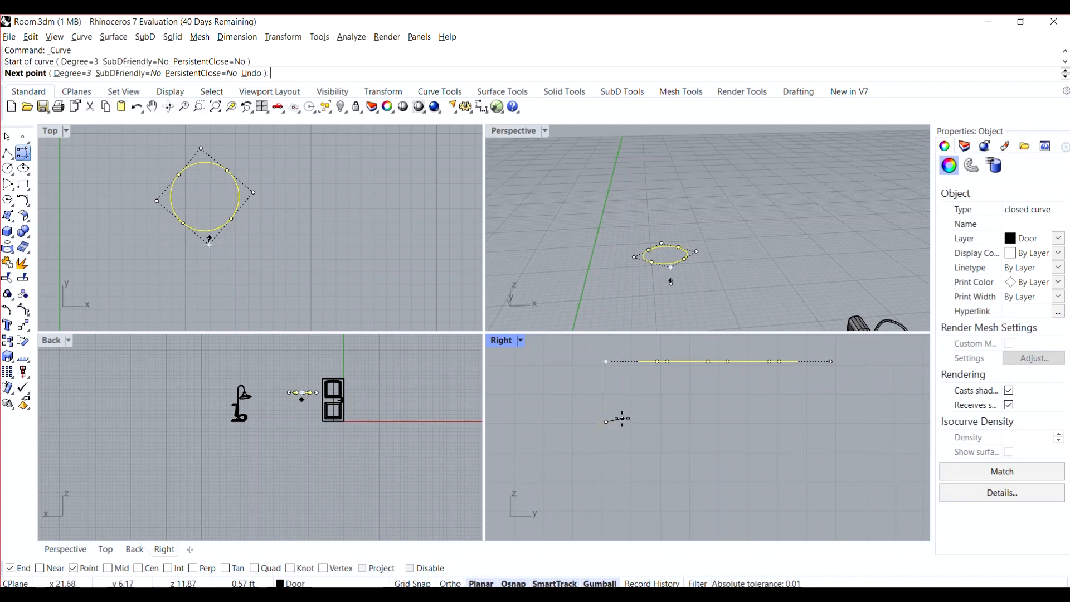
pyautogui.click(622, 418)
pyautogui.click(646, 408)
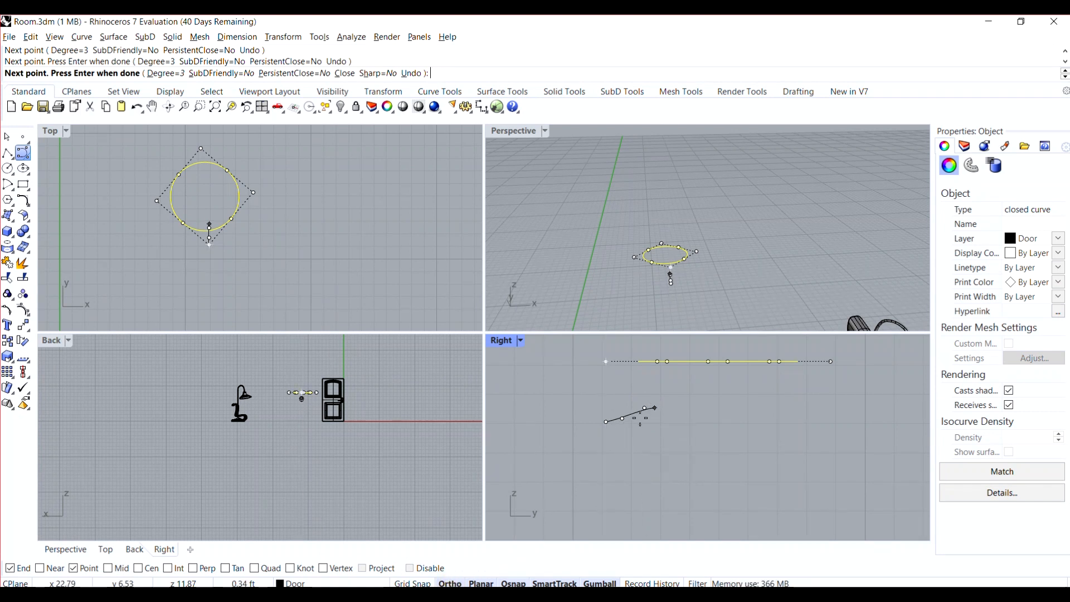
pyautogui.scroll(3, 662, 394)
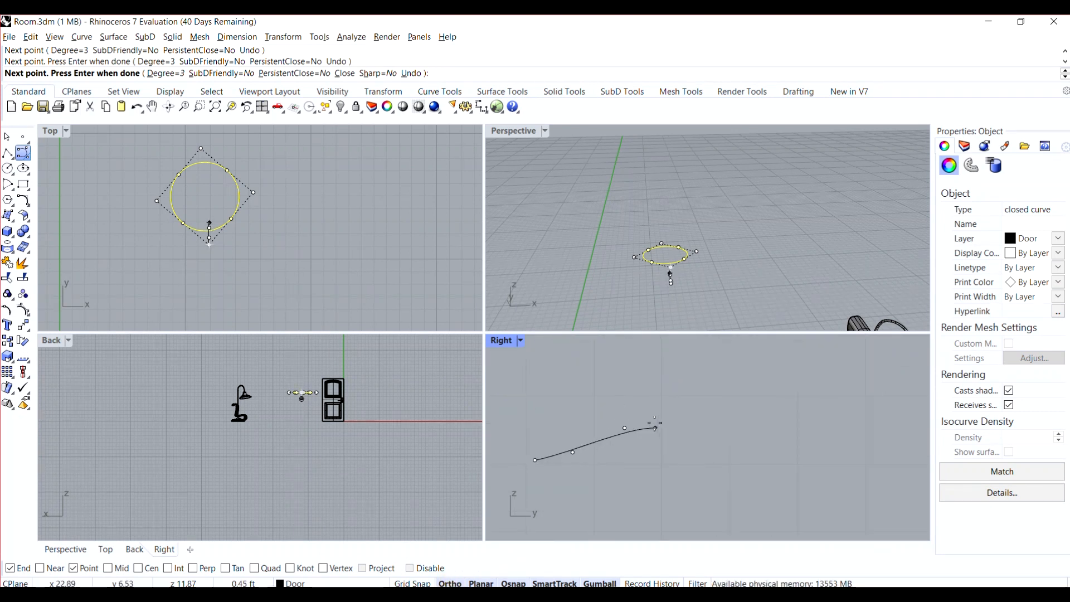
pyautogui.scroll(-3, 660, 384)
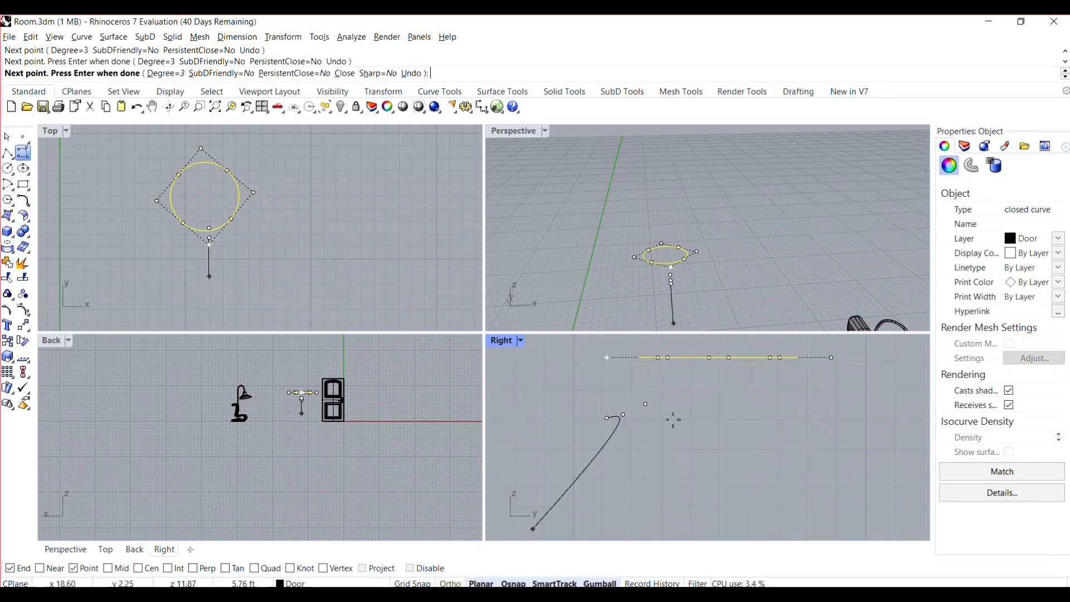
pyautogui.moveTo(654, 380); pyautogui.dragTo(656, 396, button='right')
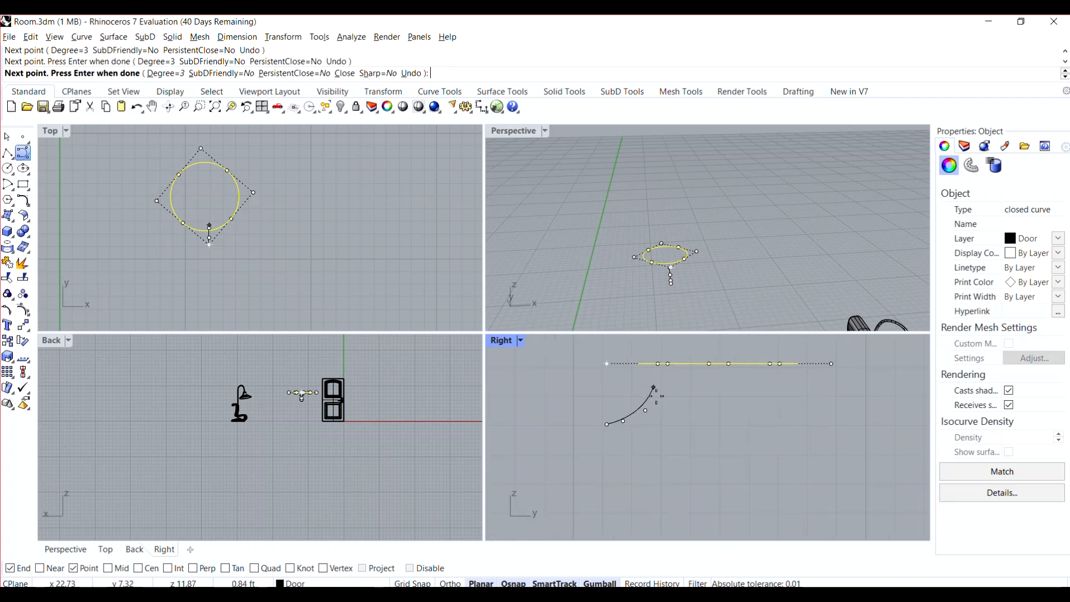
pyautogui.press('Escape')
pyautogui.press('Escape')
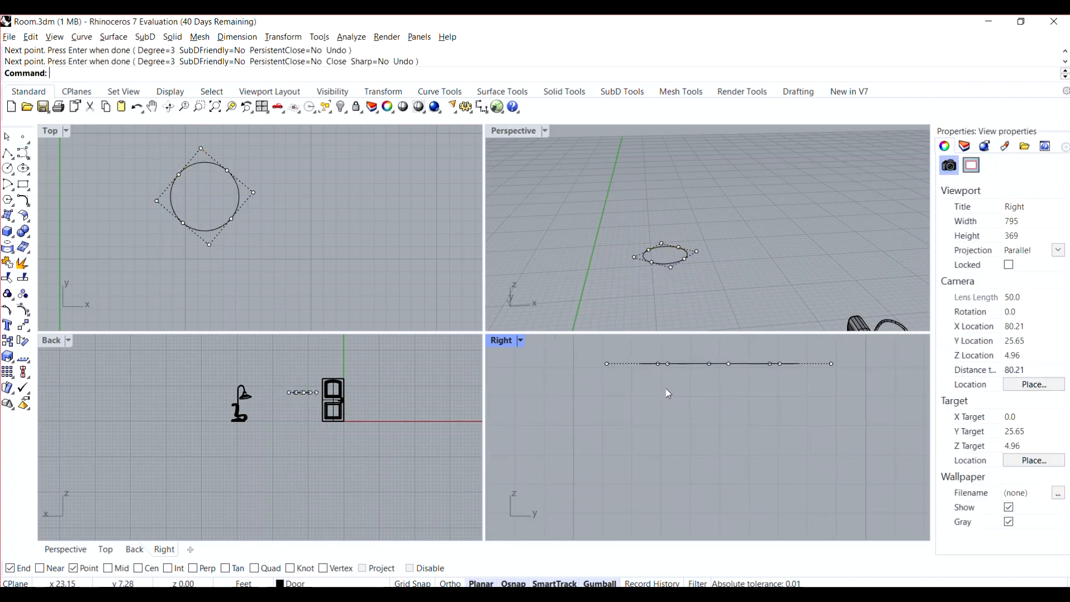
# - Maximize the Right viewport and start a degree-3 control-point curve directly below the circle's lowest-Y control point
pyautogui.scroll(-9, 670, 389)
pyautogui.scroll(5, 698, 324)
pyautogui.scroll(3, 691, 370)
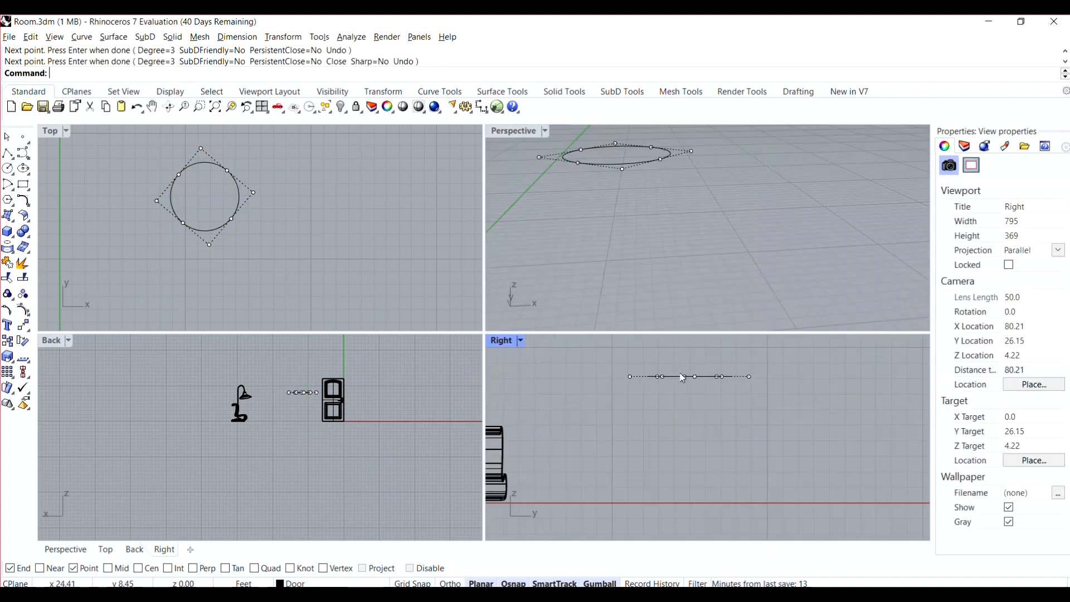
pyautogui.doubleClick(509, 344)
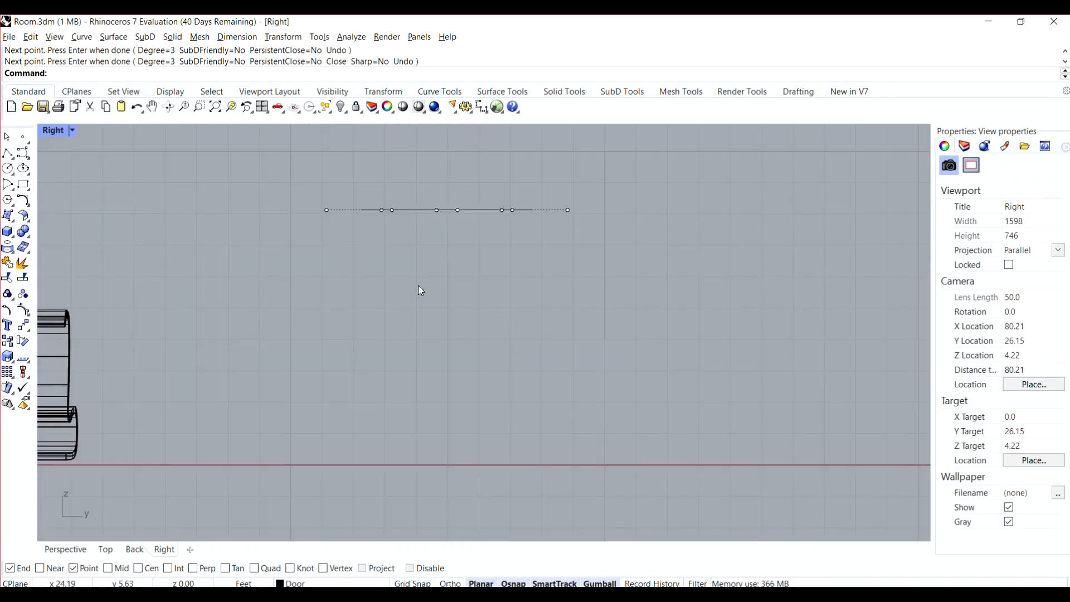
pyautogui.click(22, 153)
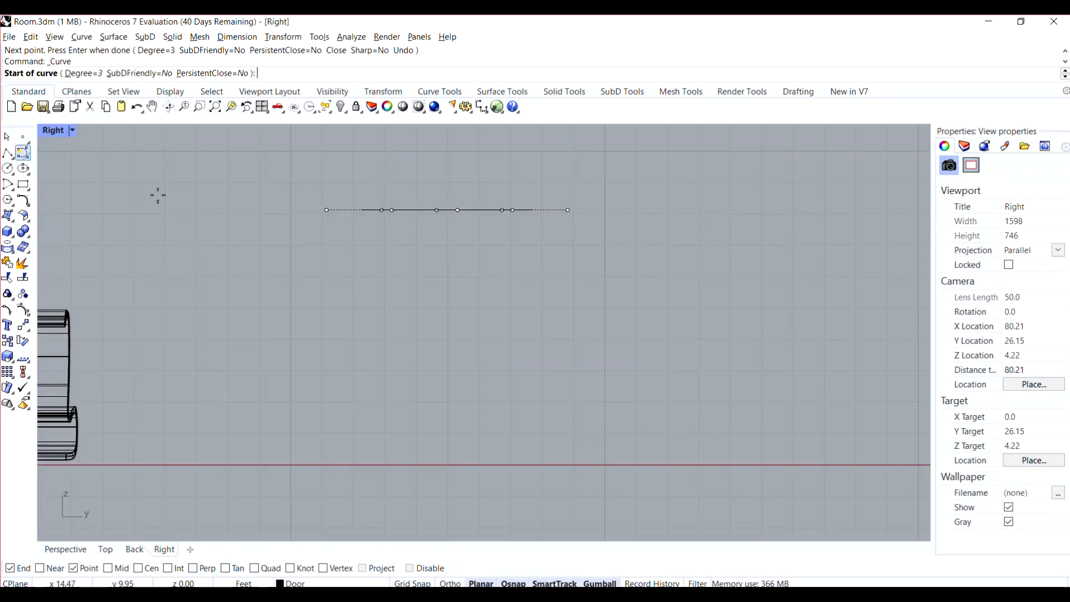
pyautogui.click(326, 211)
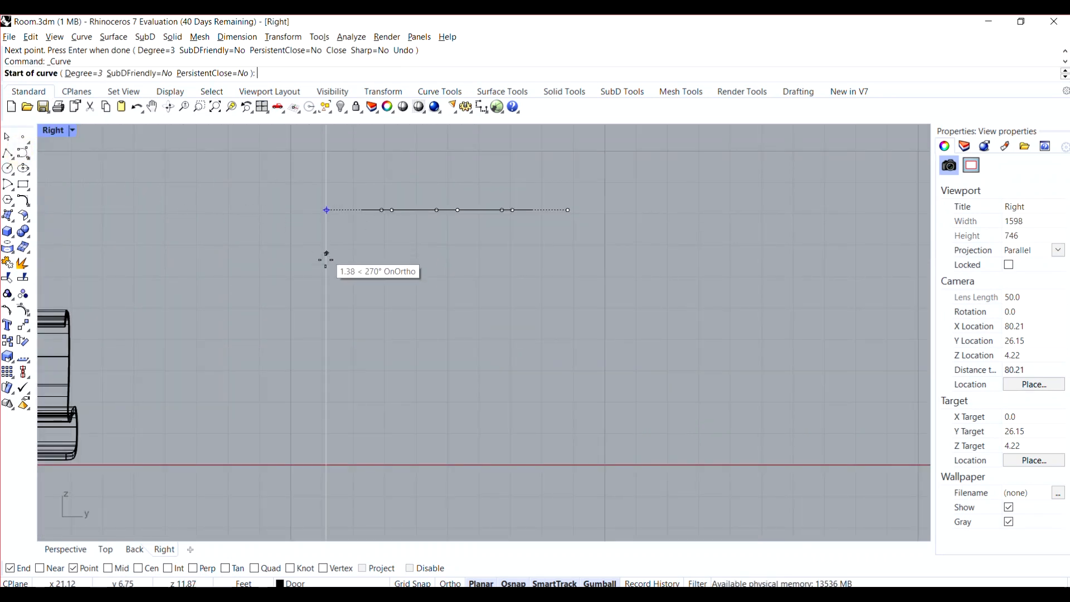
pyautogui.click(326, 284)
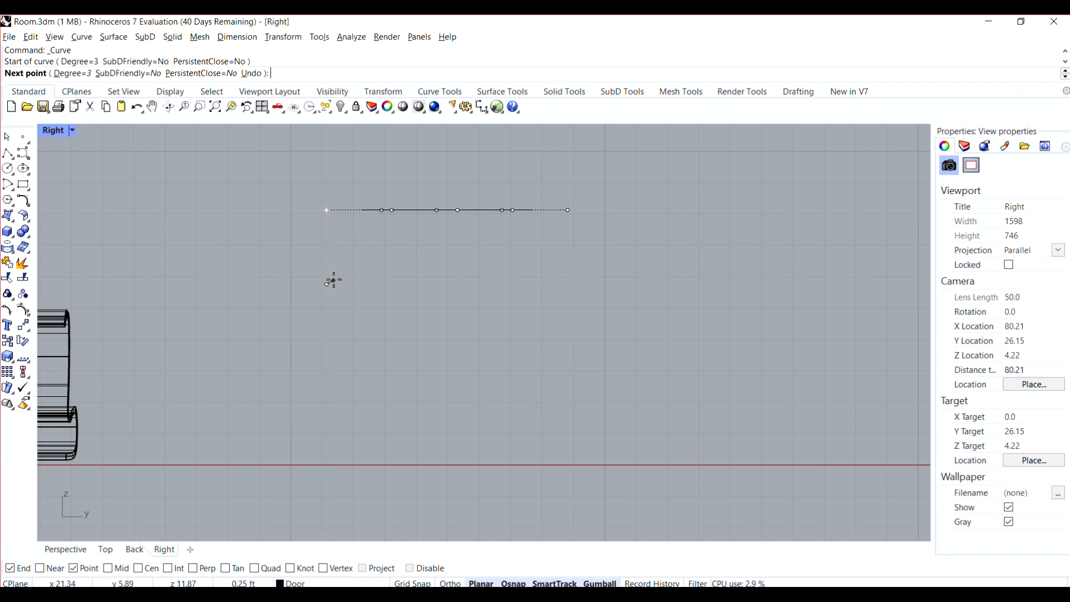
# - Draw the curve as a wave with a crest above the circle, a trough below it and a final rise past its far side
pyautogui.click(348, 281)
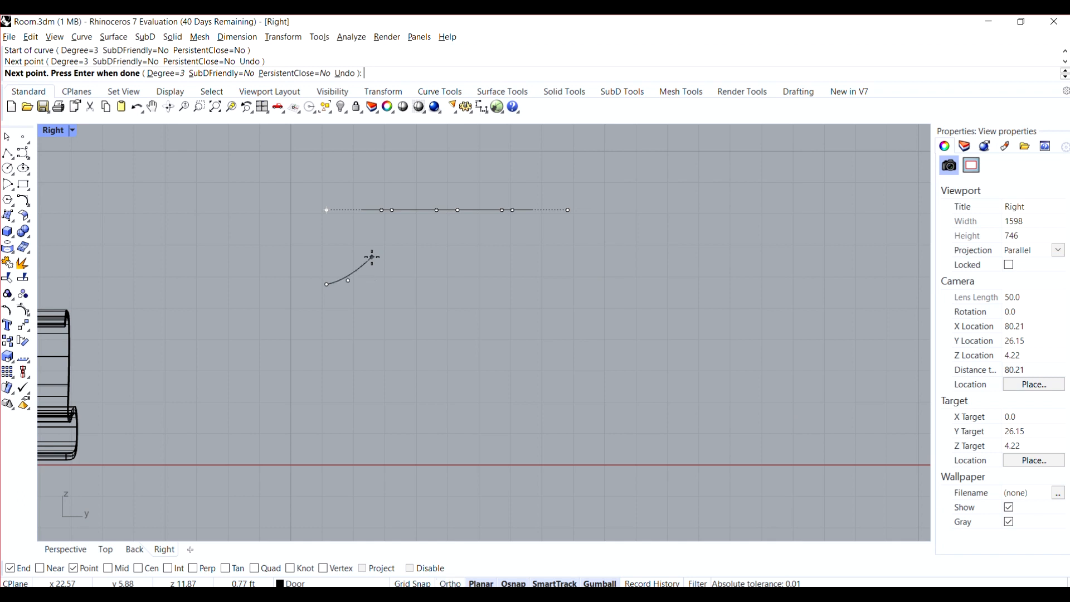
pyautogui.click(370, 259)
pyautogui.click(379, 238)
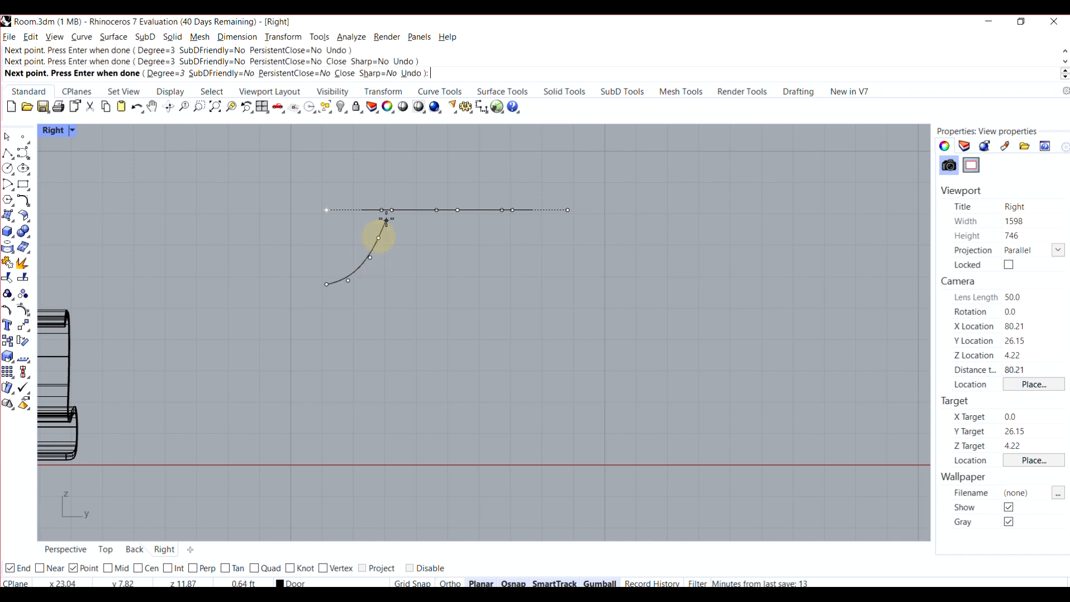
pyautogui.scroll(3, 383, 215)
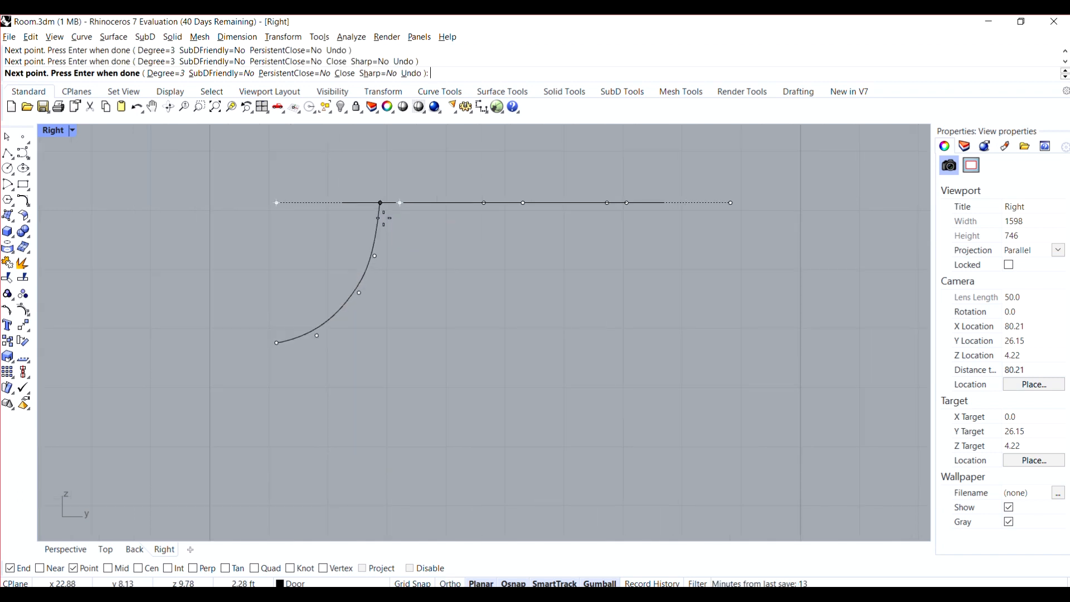
pyautogui.click(390, 184)
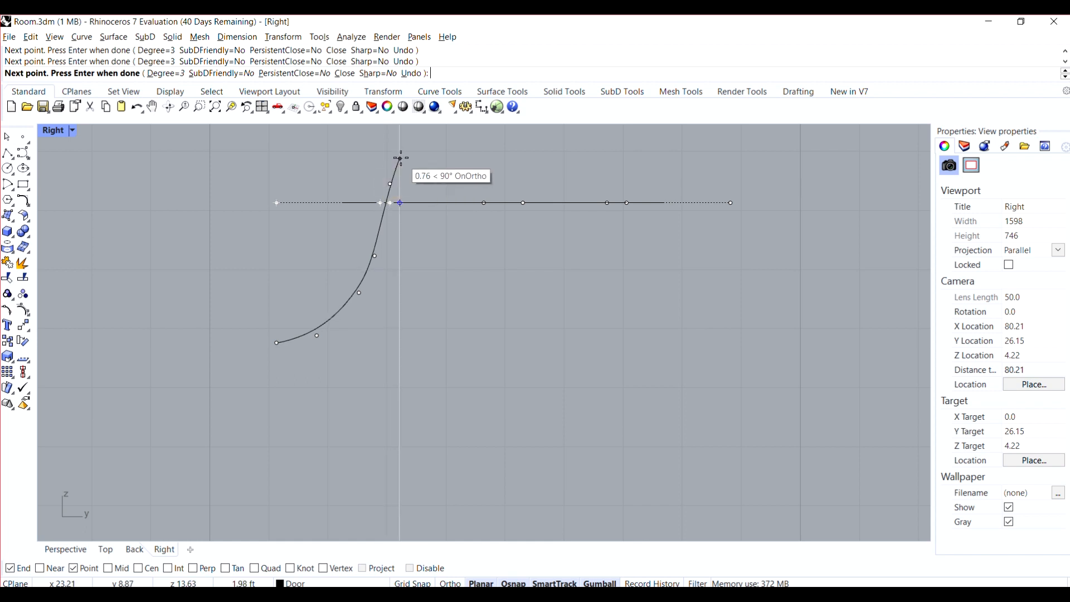
pyautogui.click(400, 158)
pyautogui.click(422, 153)
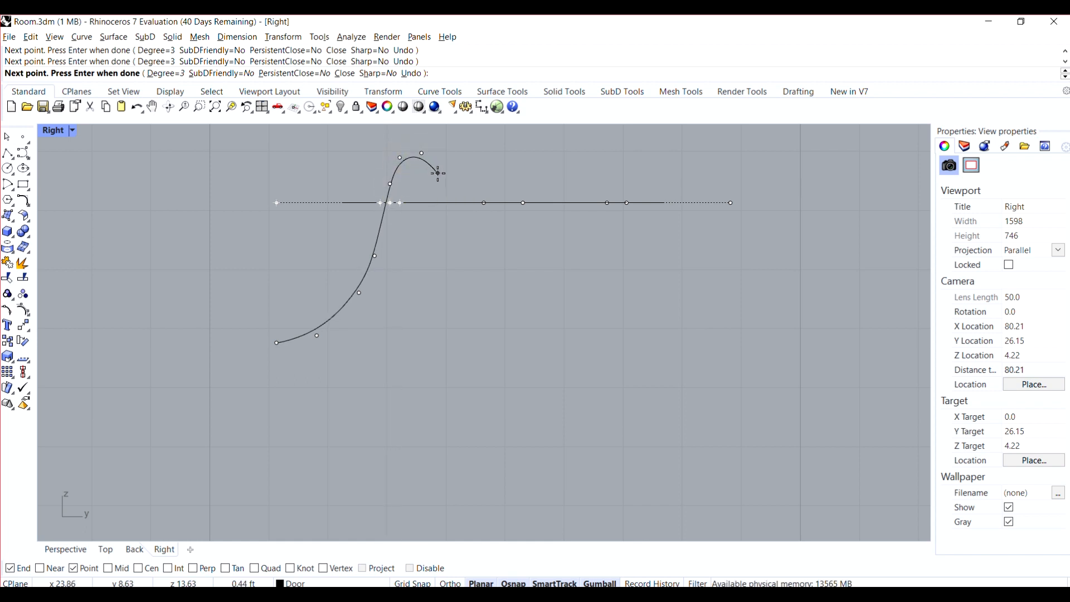
pyautogui.click(442, 258)
pyautogui.click(456, 290)
pyautogui.click(498, 289)
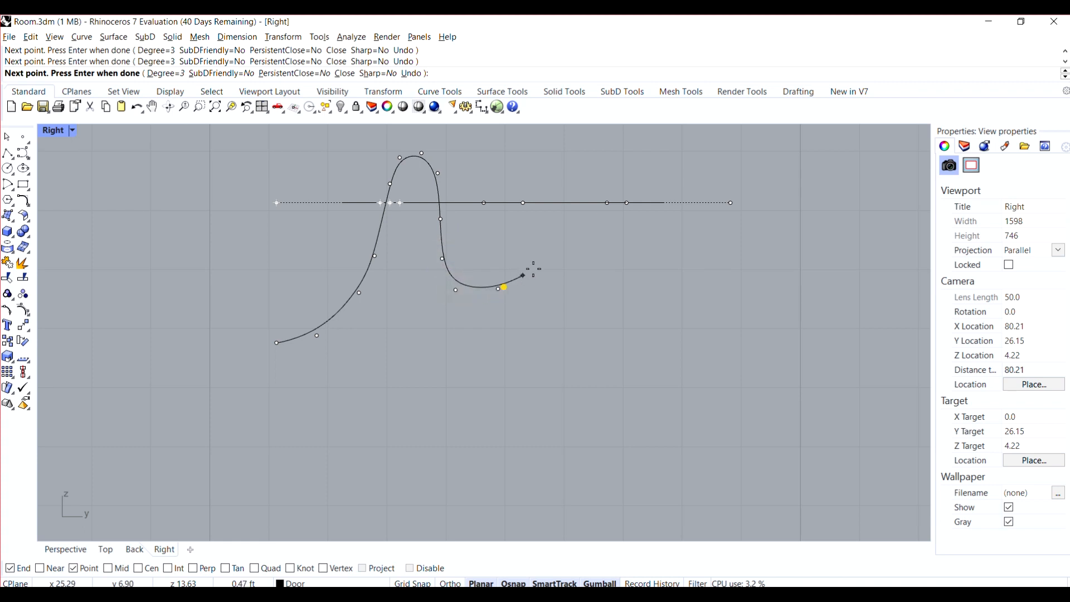
pyautogui.click(551, 246)
pyautogui.click(565, 214)
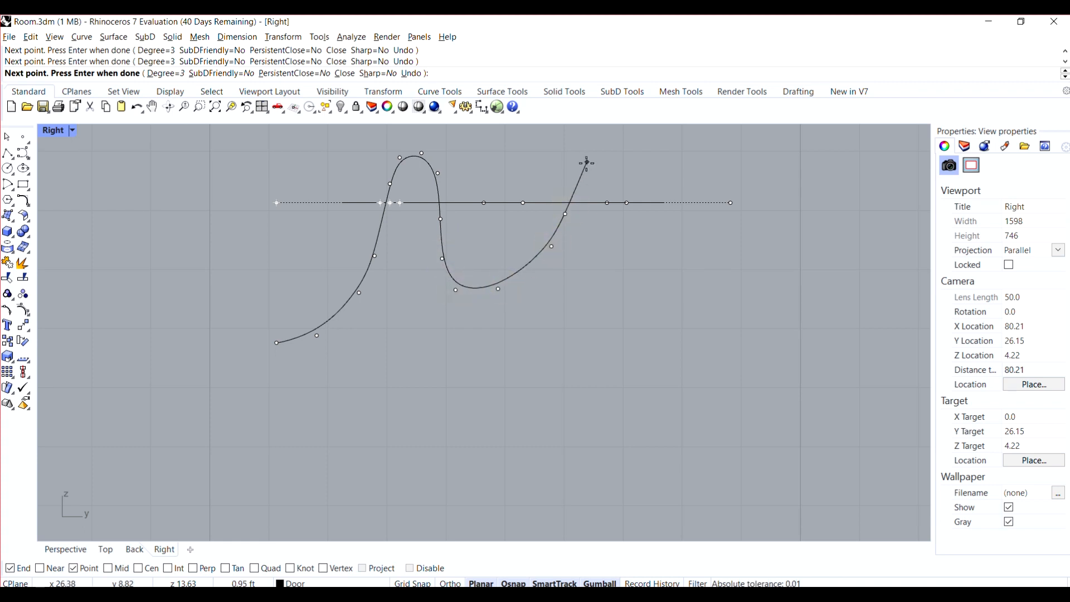
pyautogui.scroll(-5, 616, 136)
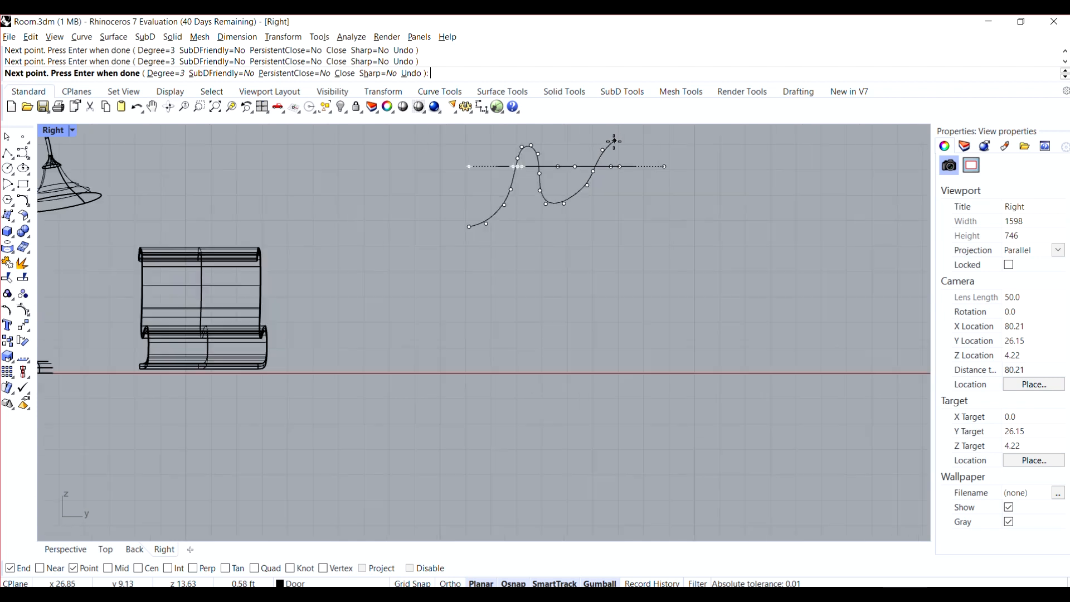
pyautogui.click(670, 127)
pyautogui.press('Return')
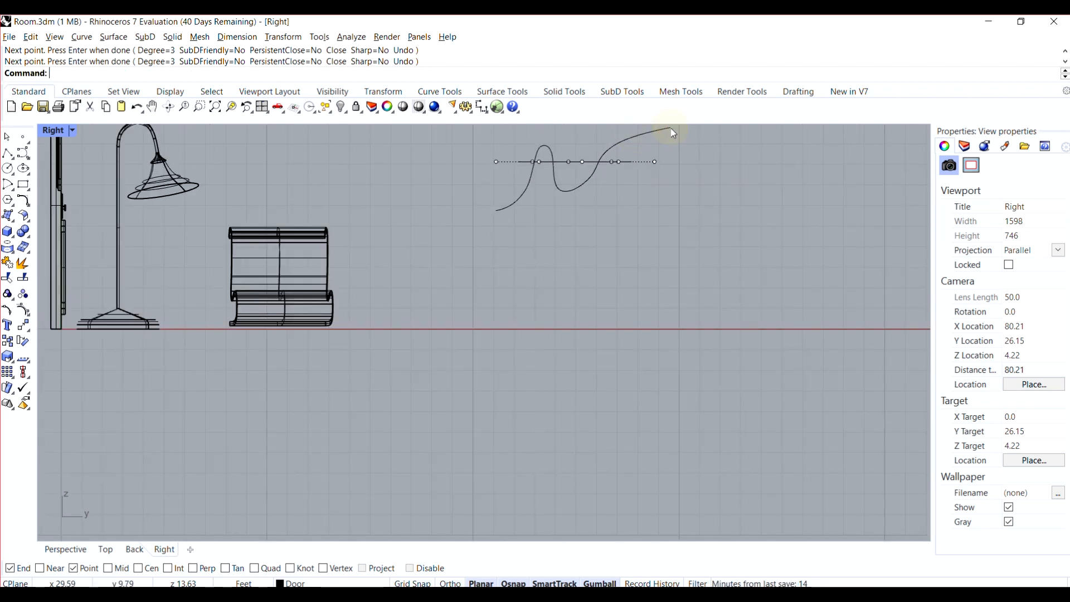
# - Restore the four-viewport layout, check the new wavy curve against the circle in perspective and delete the curve
pyautogui.doubleClick(53, 134)
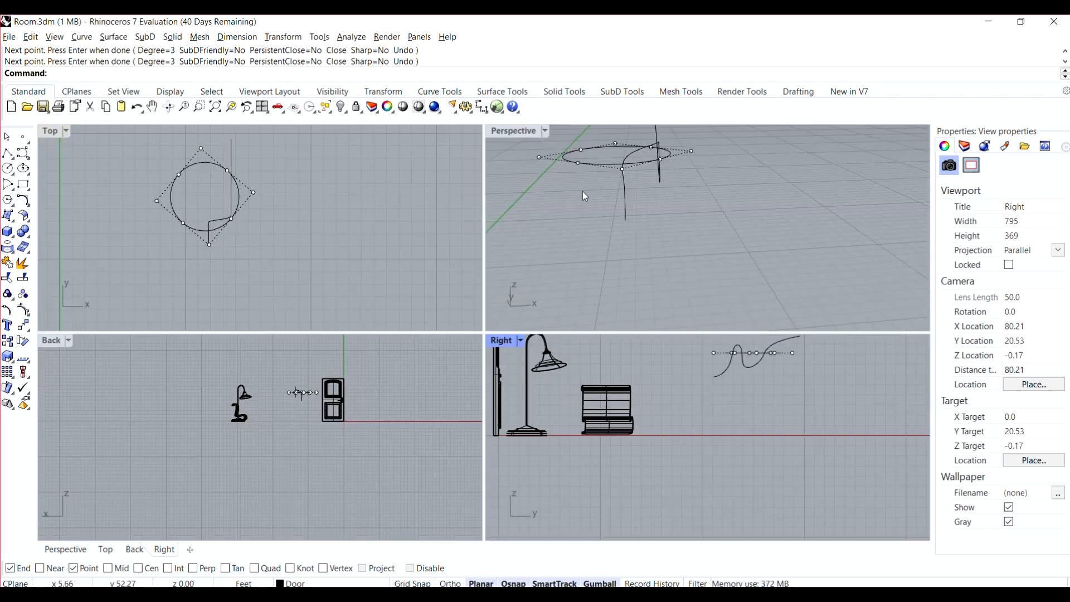
pyautogui.click(650, 170)
pyautogui.scroll(5, 640, 146)
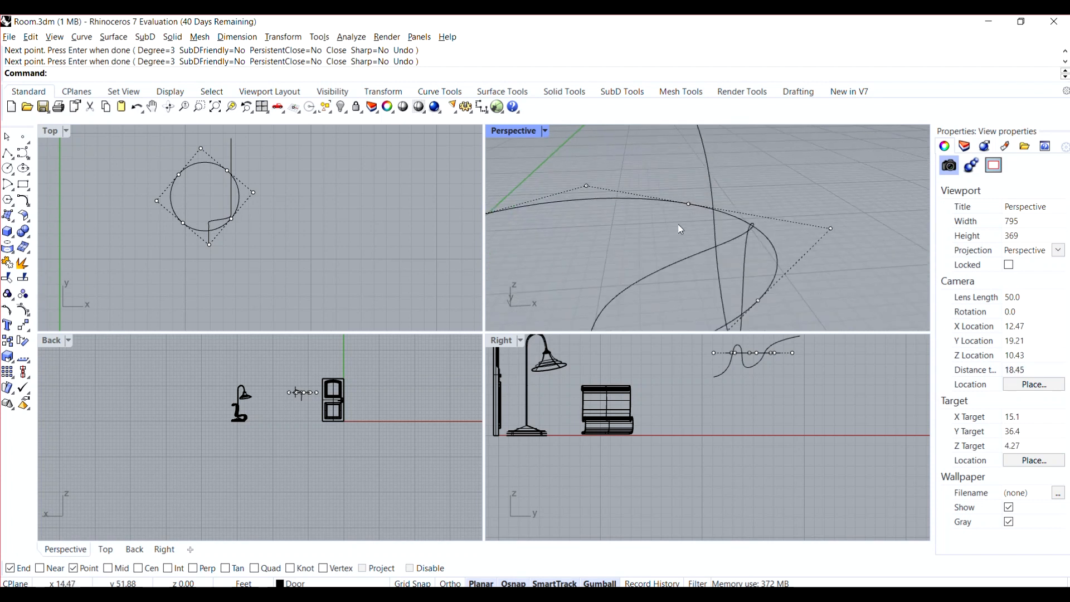
pyautogui.click(700, 259)
pyautogui.press('Delete')
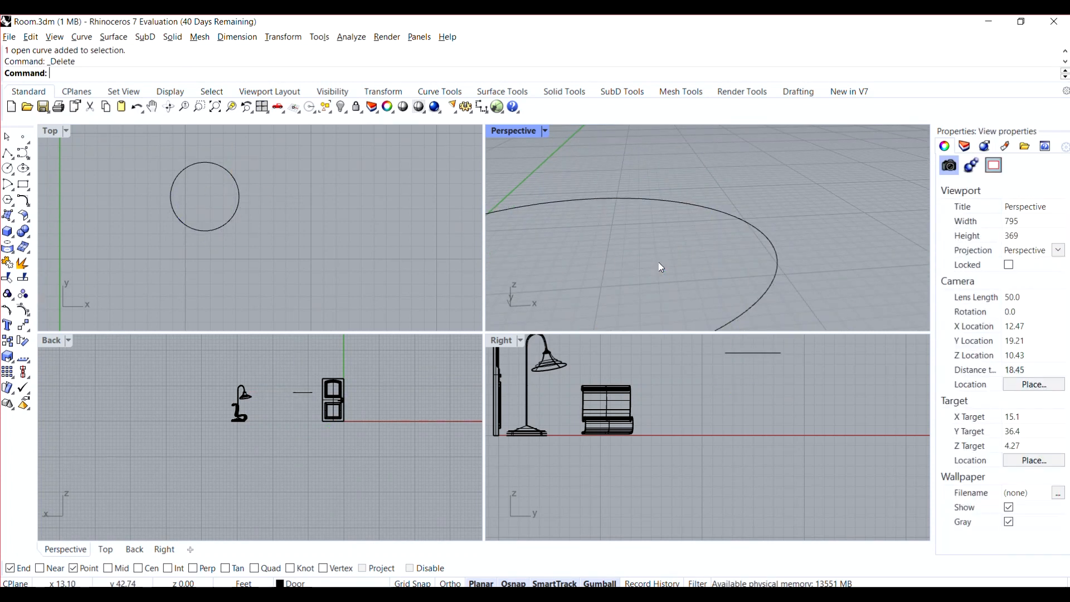
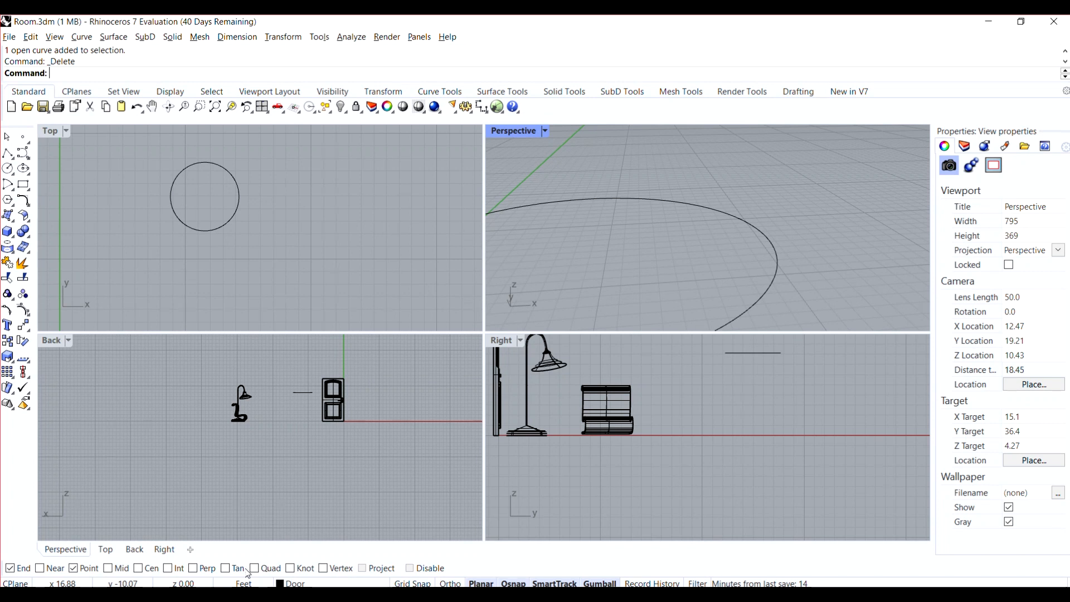
# - Turn on the Perp and Quad object snaps
pyautogui.click(195, 568)
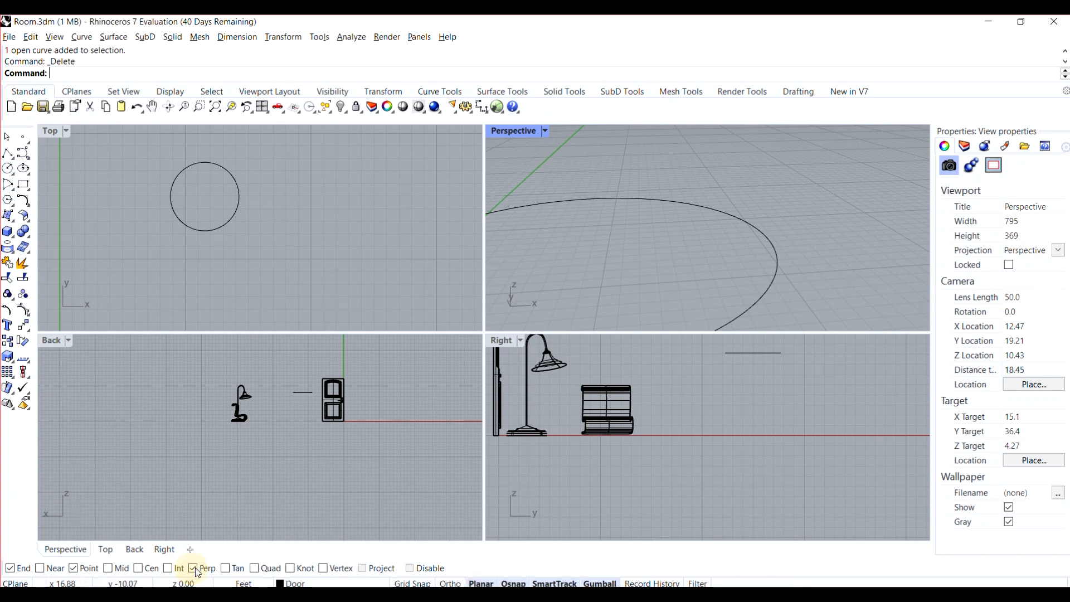
pyautogui.click(256, 568)
pyautogui.scroll(-5, 769, 239)
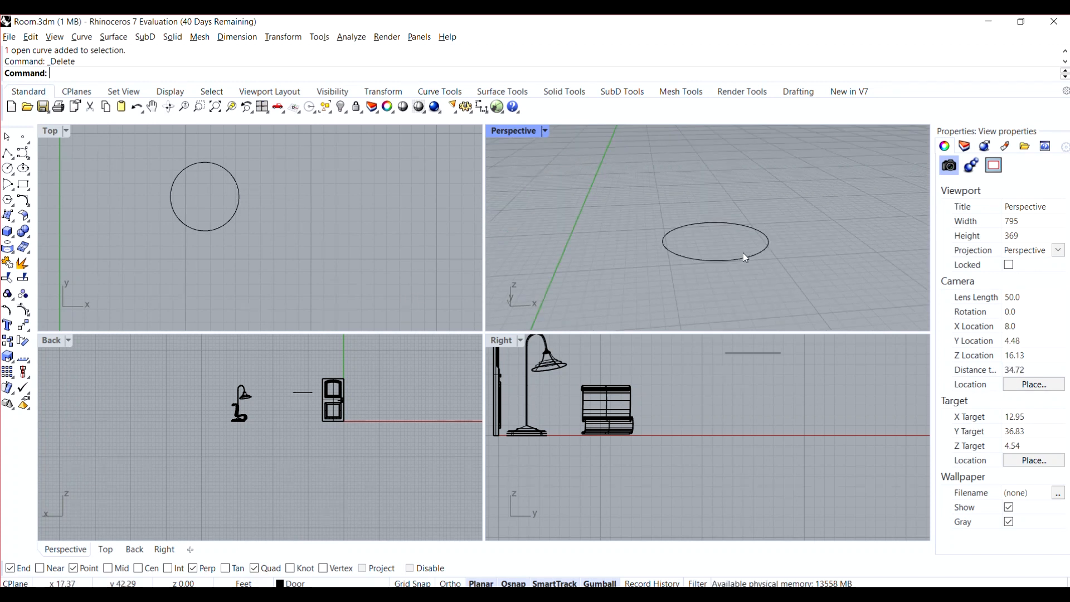
pyautogui.scroll(2, 746, 258)
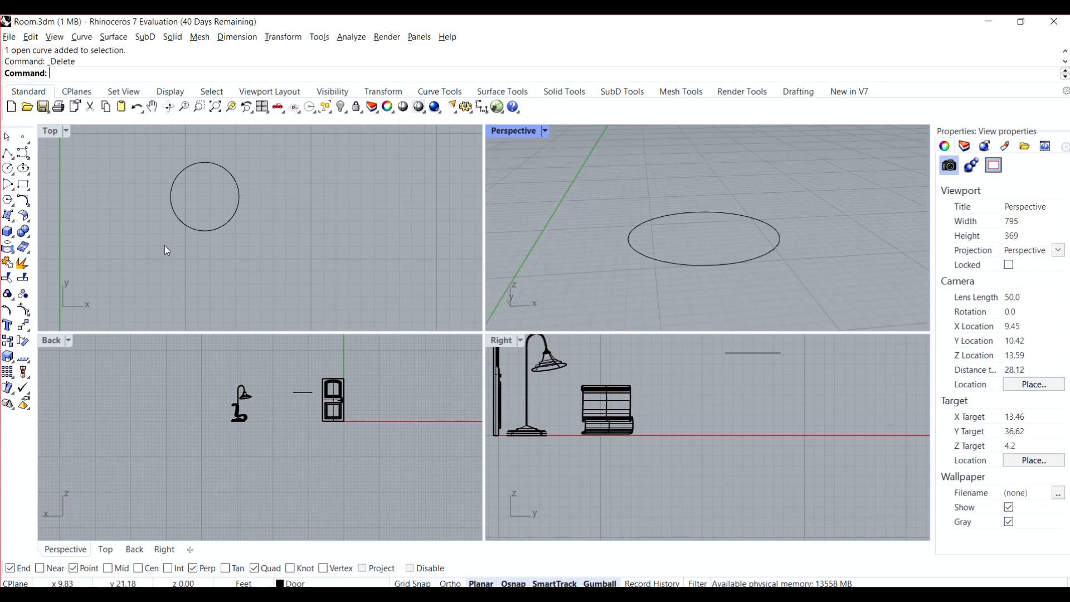
pyautogui.click(24, 152)
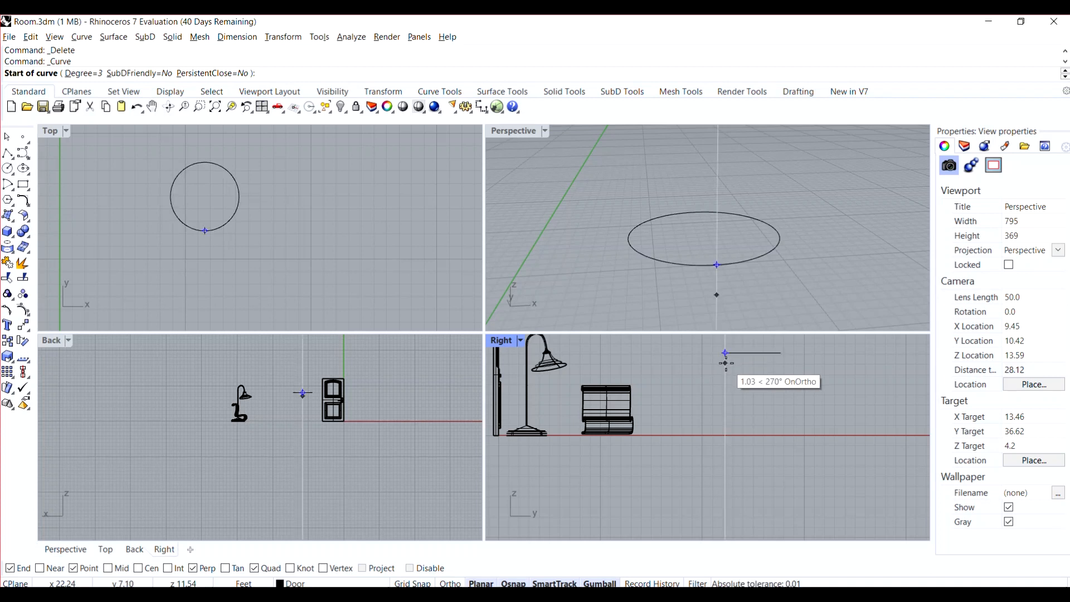
pyautogui.scroll(2, 721, 390)
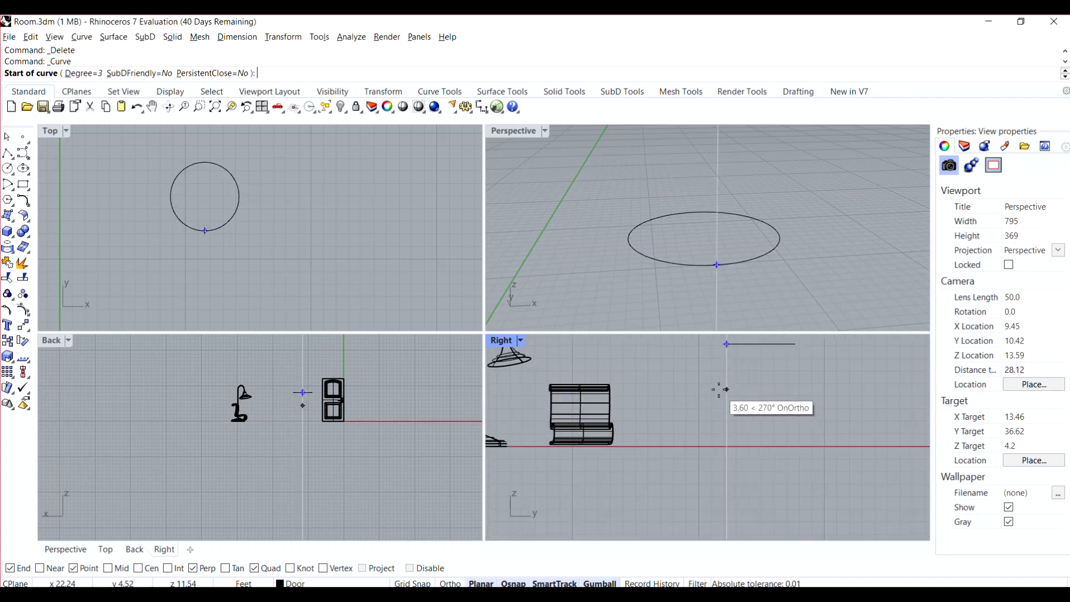
pyautogui.press('Escape')
pyautogui.scroll(-4, 714, 418)
pyautogui.scroll(3, 761, 361)
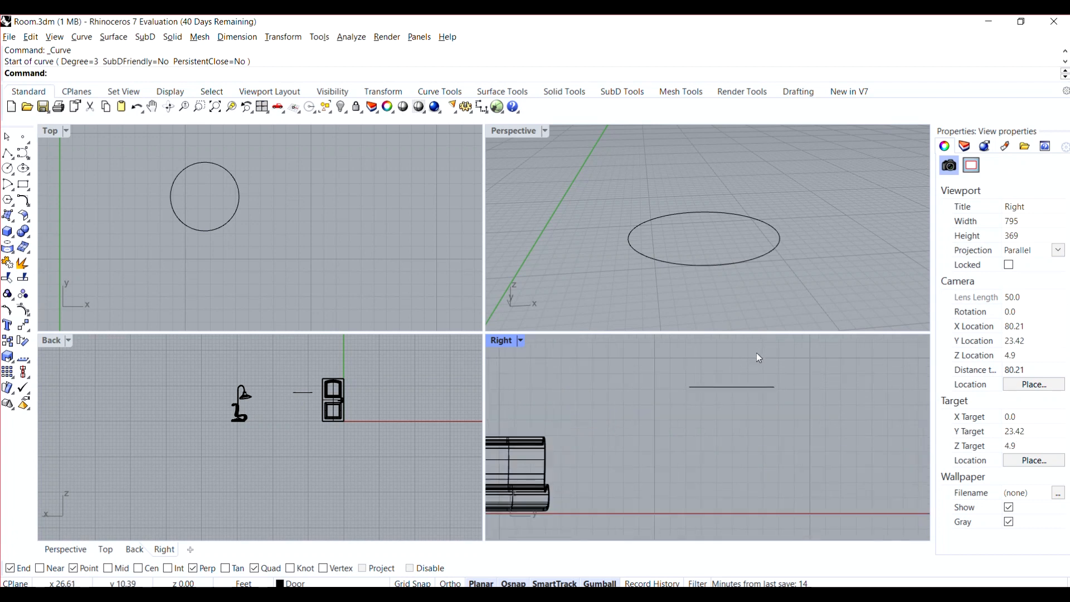
# - Show the circle's control points and start a new degree-3 curve in the Right view directly below its lowest-Y control point
pyautogui.click(736, 386)
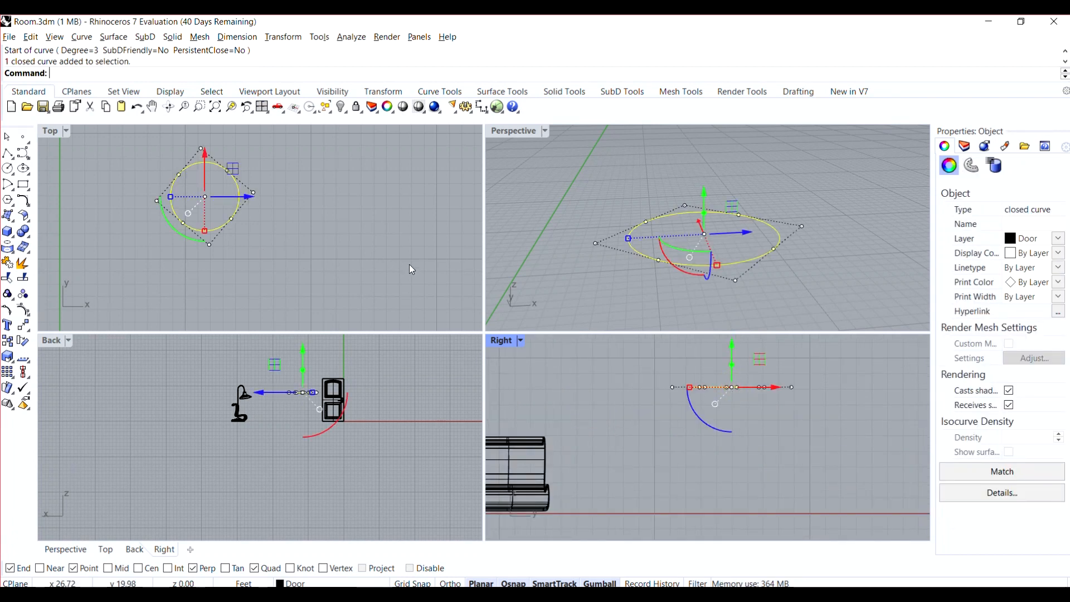
pyautogui.press('Return')
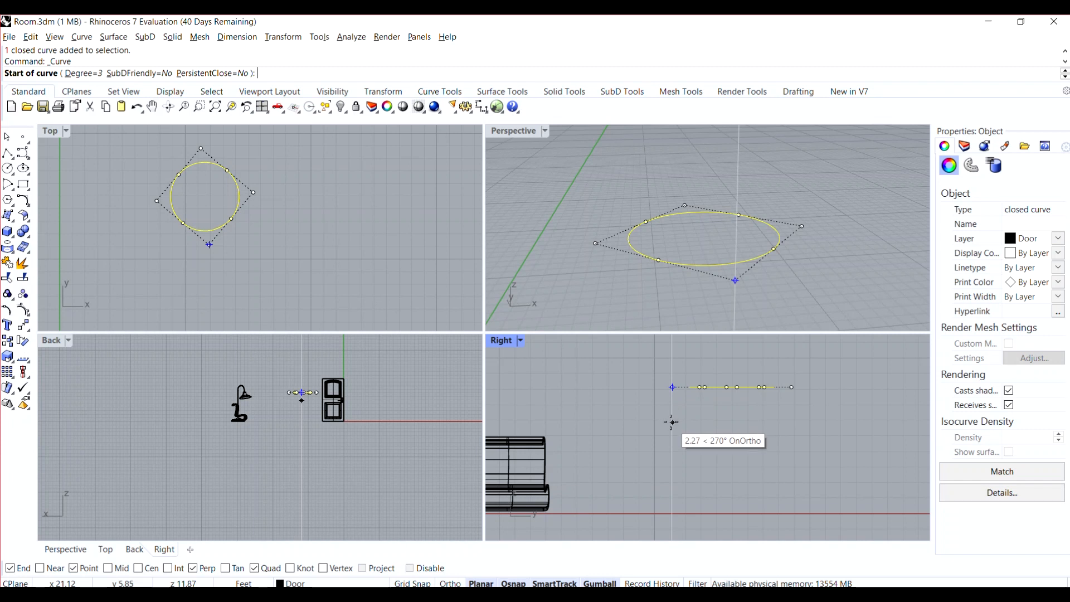
pyautogui.click(672, 414)
pyautogui.scroll(2, 677, 413)
pyautogui.scroll(-4, 676, 412)
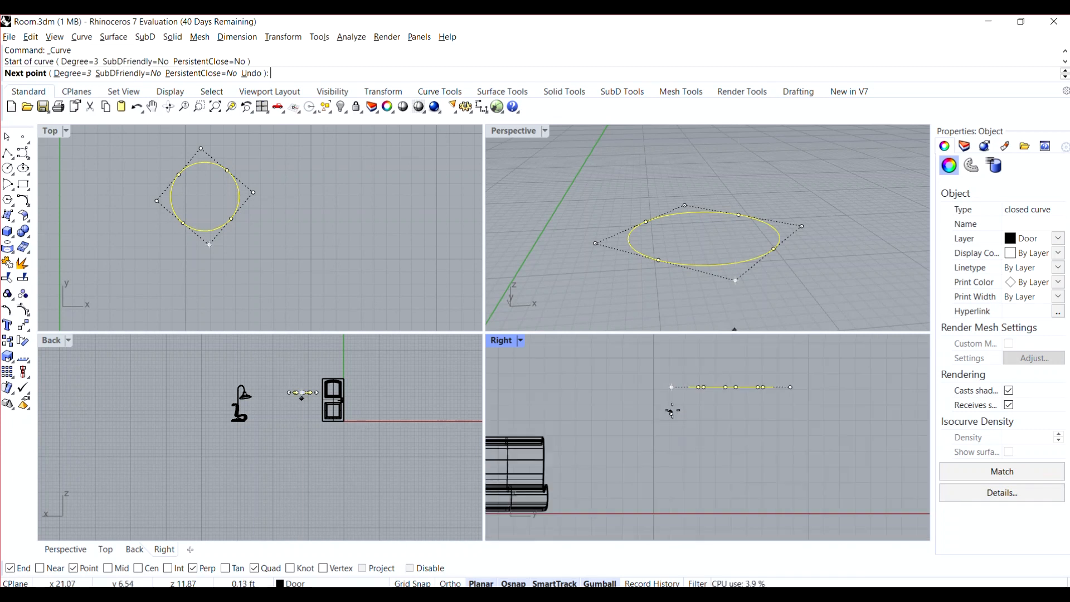
pyautogui.scroll(4, 707, 395)
pyautogui.scroll(-6, 695, 407)
pyautogui.scroll(6, 694, 413)
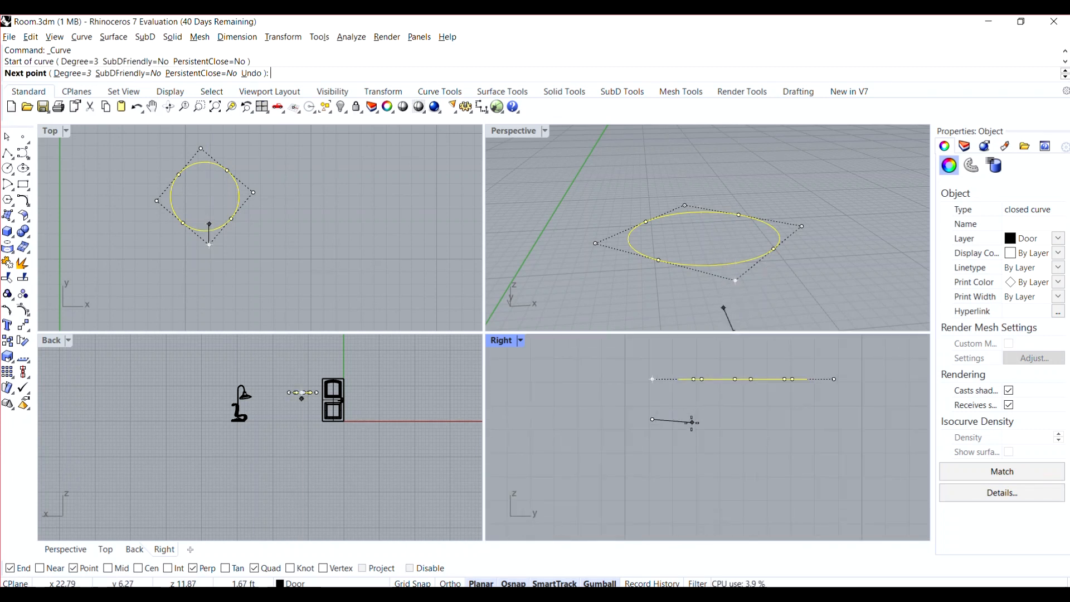
pyautogui.scroll(-5, 694, 414)
pyautogui.scroll(8, 700, 421)
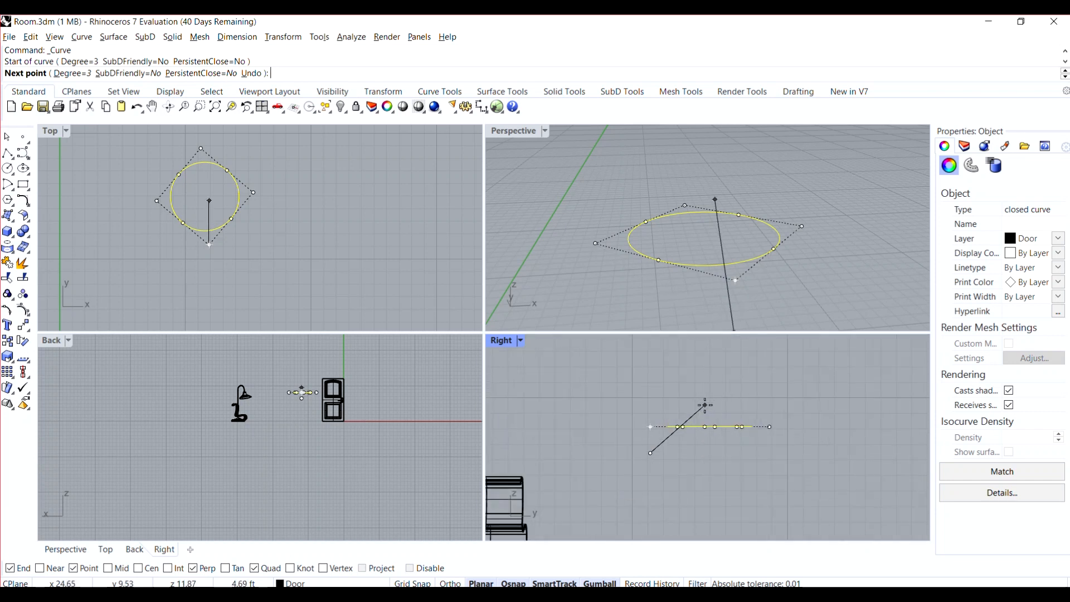
# - Draw the curve's first part rising through the circle's level to a rounded crest above it and starting back down
pyautogui.click(600, 519)
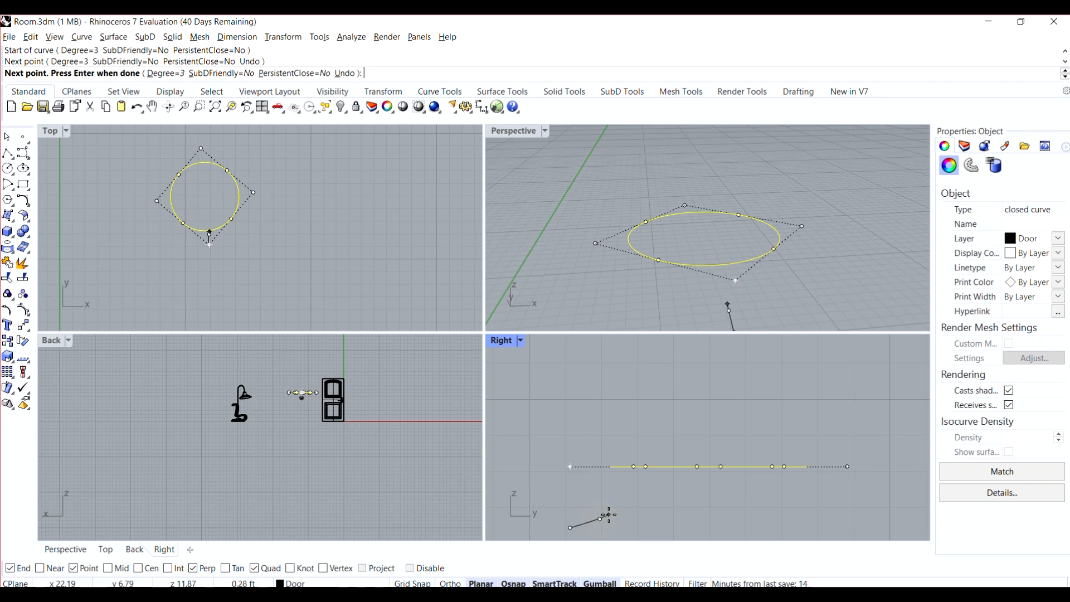
pyautogui.click(614, 508)
pyautogui.click(628, 485)
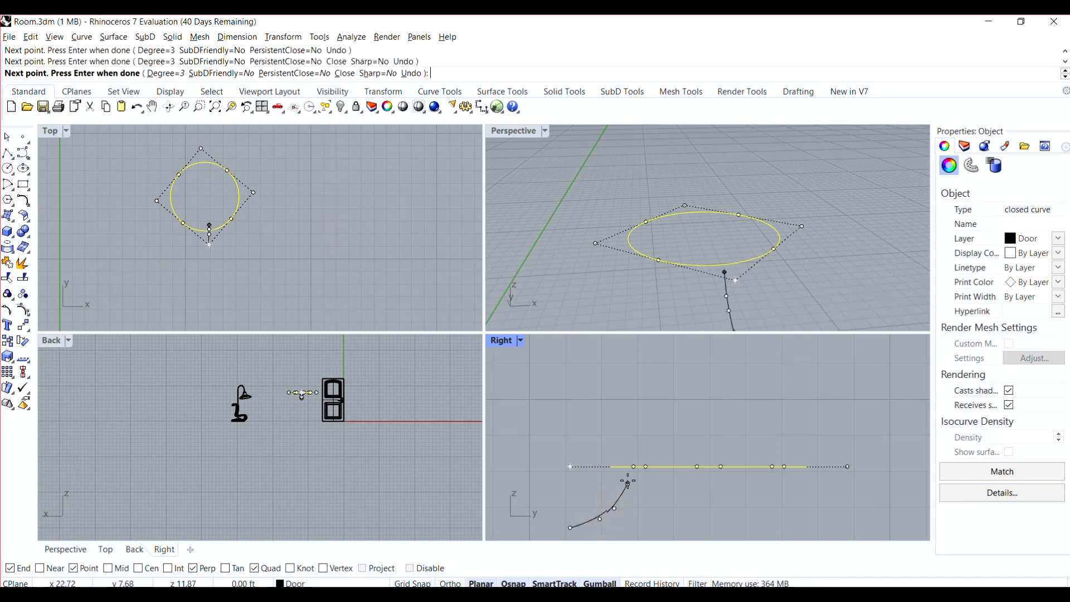
pyautogui.click(636, 452)
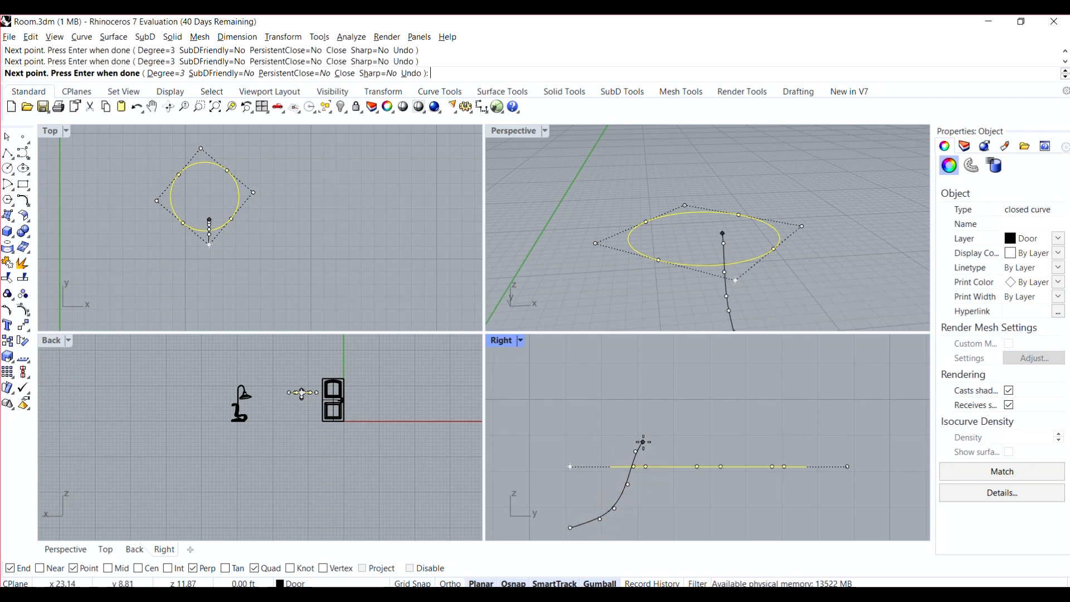
pyautogui.click(644, 442)
pyautogui.click(659, 442)
pyautogui.click(665, 455)
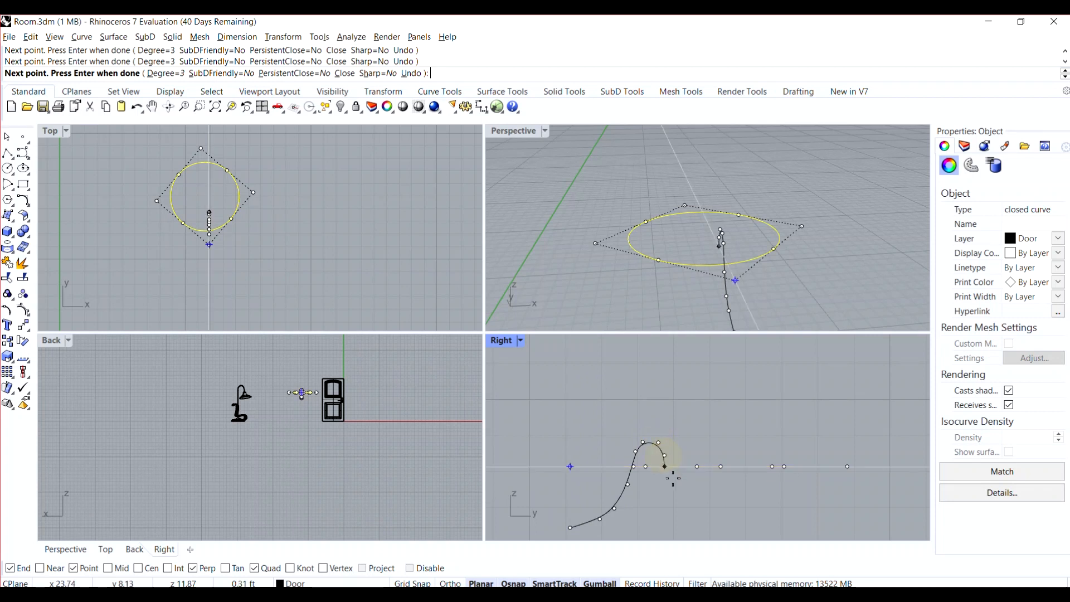
# - Continue the curve through a trough below the circle and finish it with a long rise to near the far control point
pyautogui.click(675, 480)
pyautogui.click(686, 490)
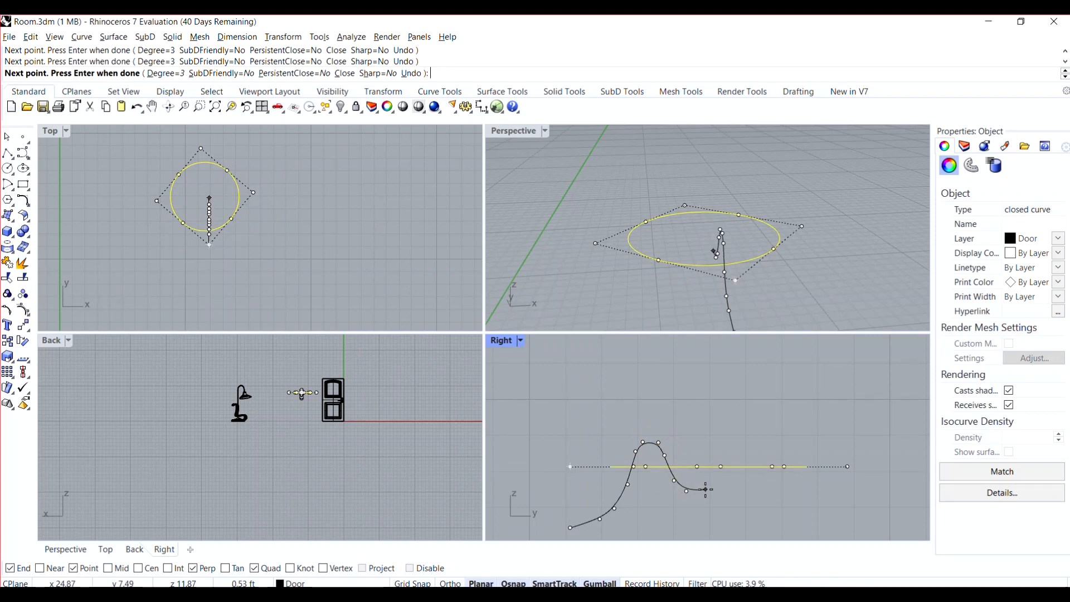
pyautogui.click(722, 482)
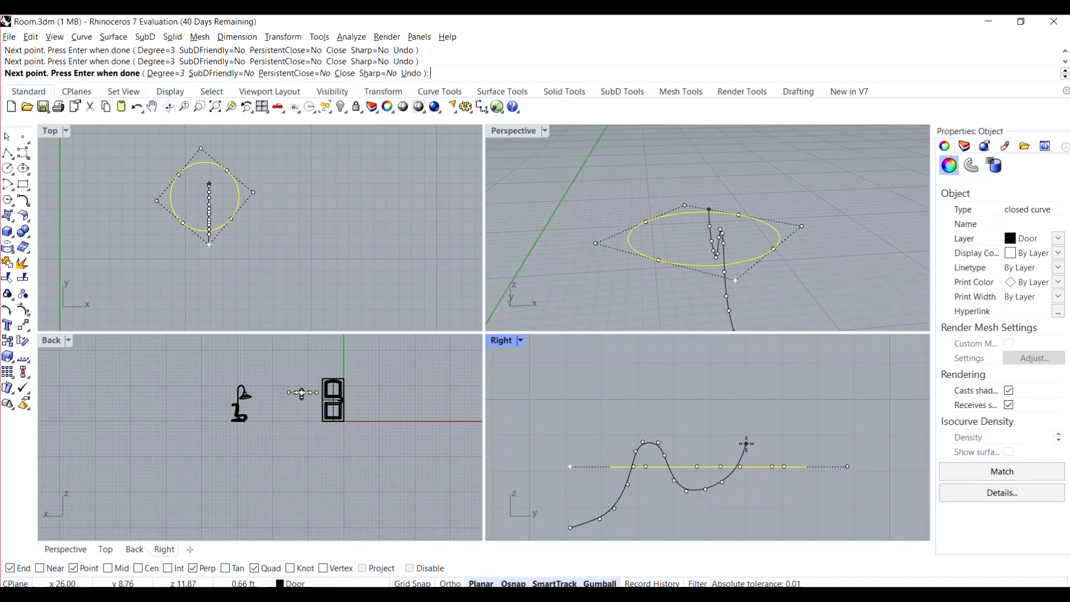
pyautogui.click(747, 443)
pyautogui.click(761, 421)
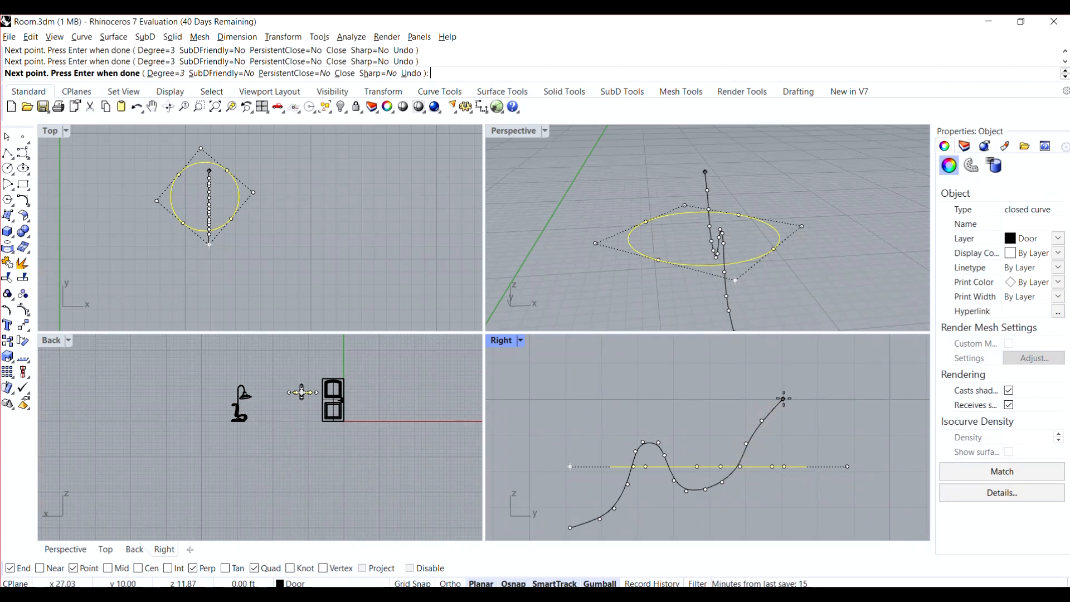
pyautogui.click(842, 379)
pyautogui.press('Return')
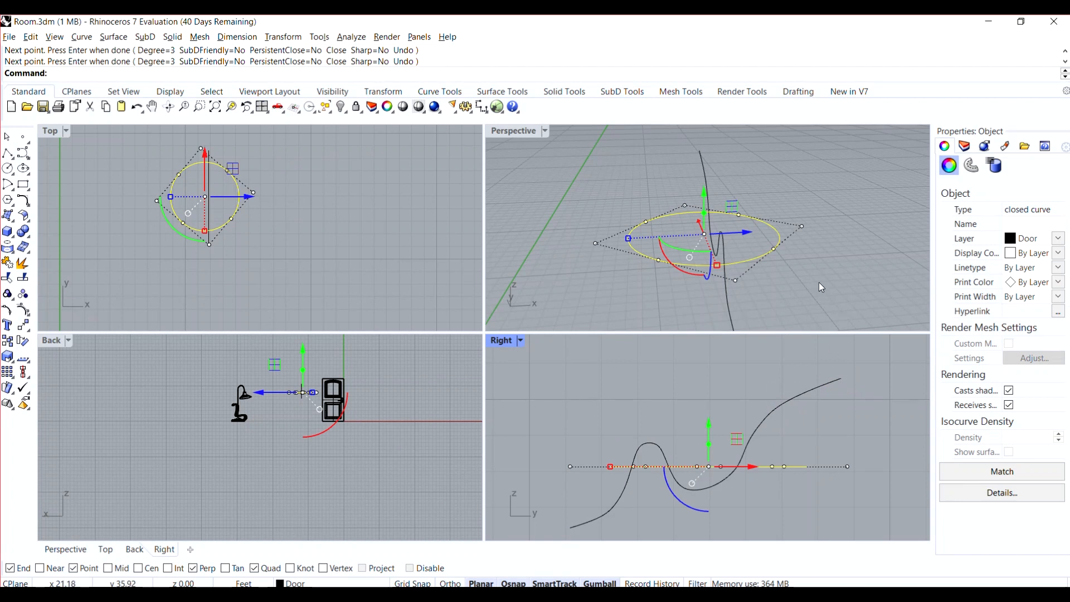
# - Combine the circle and the wavy curve into a 3D curve with Crv2View
pyautogui.click(273, 287)
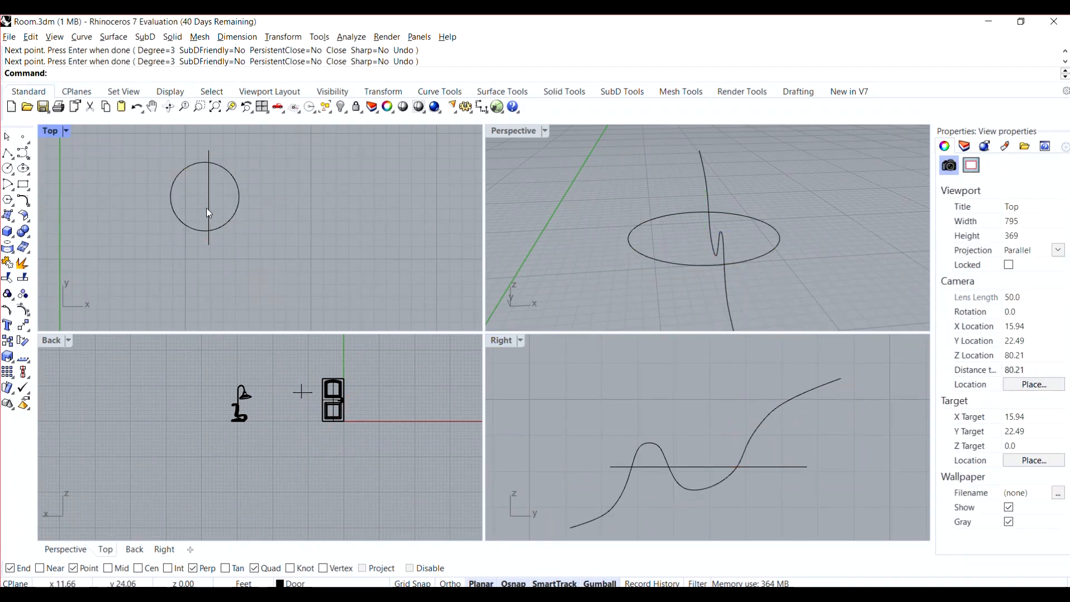
pyautogui.click(207, 209)
pyautogui.click(374, 249)
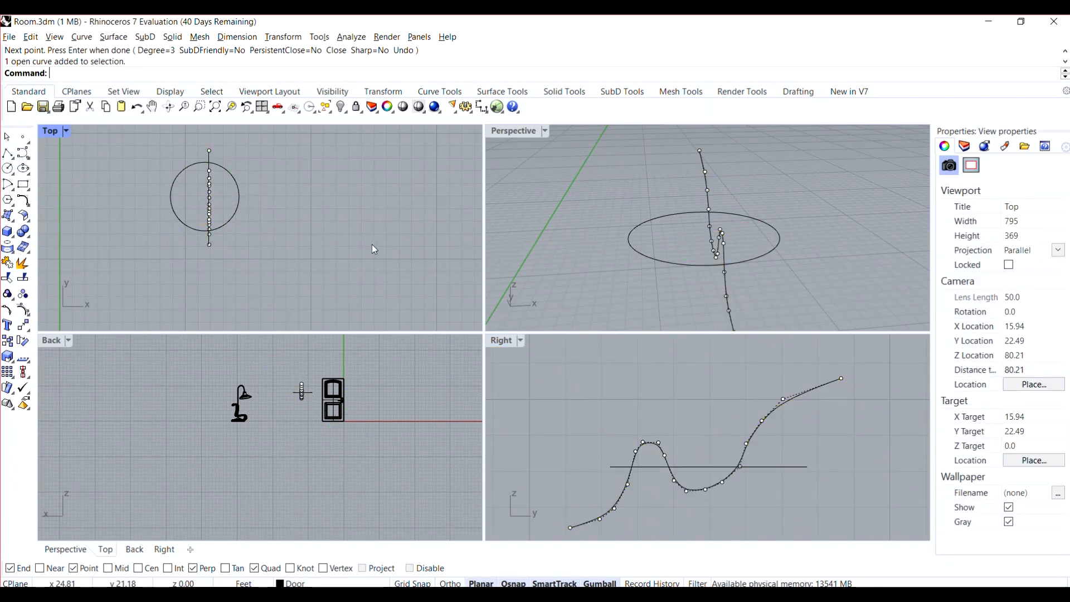
pyautogui.write('Cr')
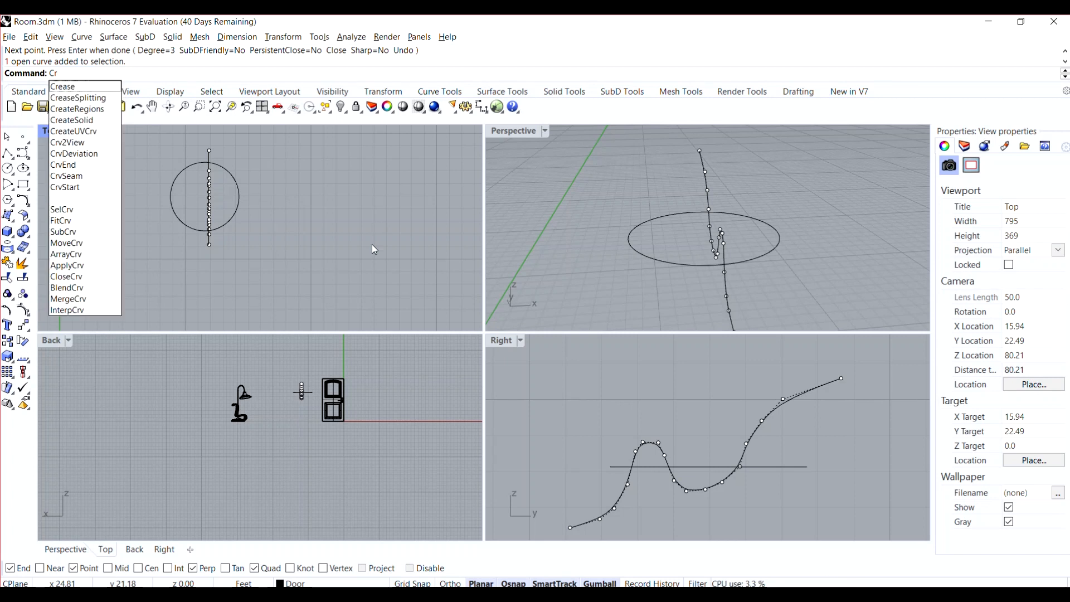
pyautogui.write('v2View')
pyautogui.press('Return')
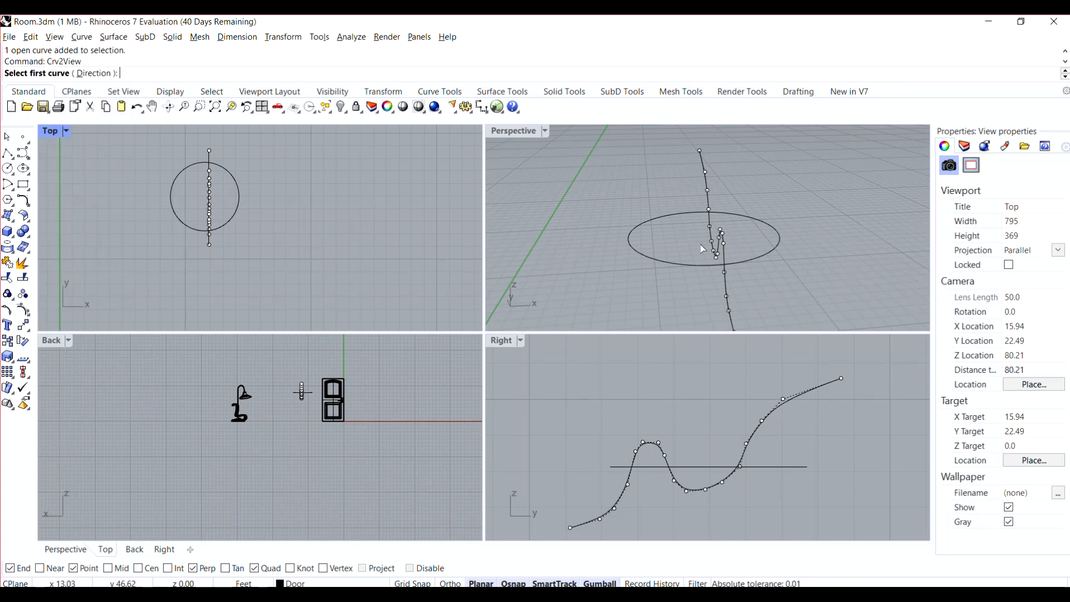
pyautogui.click(758, 257)
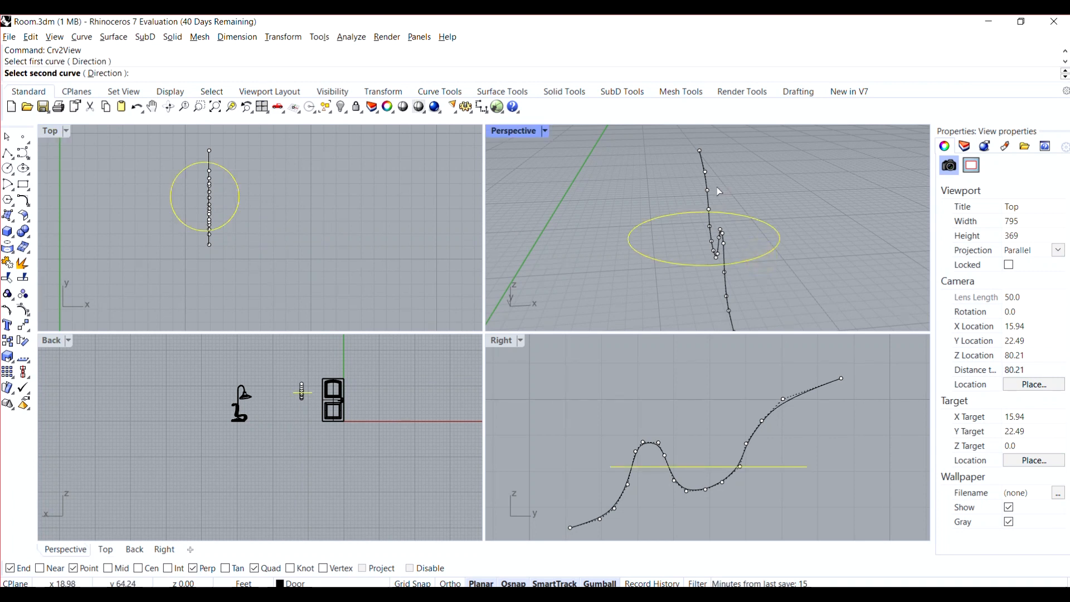
pyautogui.click(703, 162)
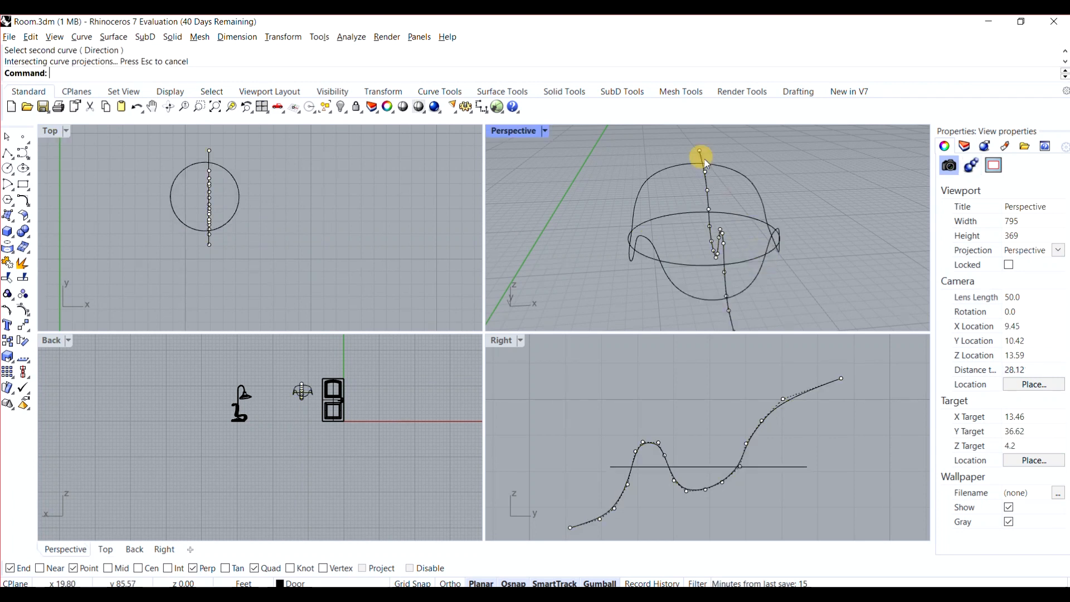
# - Examine the combined 3D curve against the circle and the wavy curve from several angles in perspective
pyautogui.moveTo(772, 279); pyautogui.dragTo(750, 271, button='right')
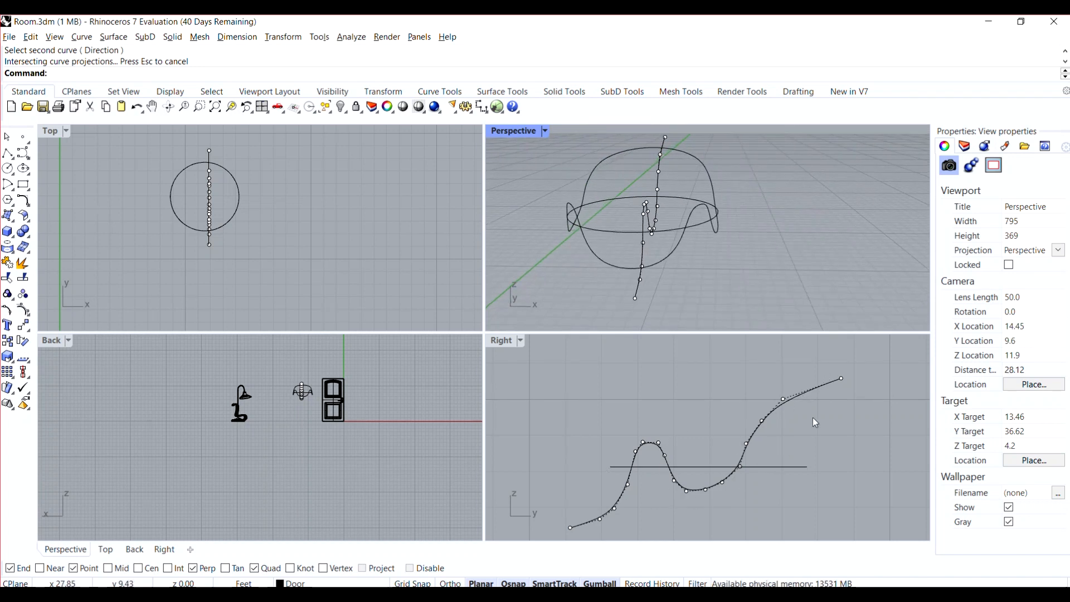
pyautogui.moveTo(745, 281); pyautogui.dragTo(753, 267, button='right')
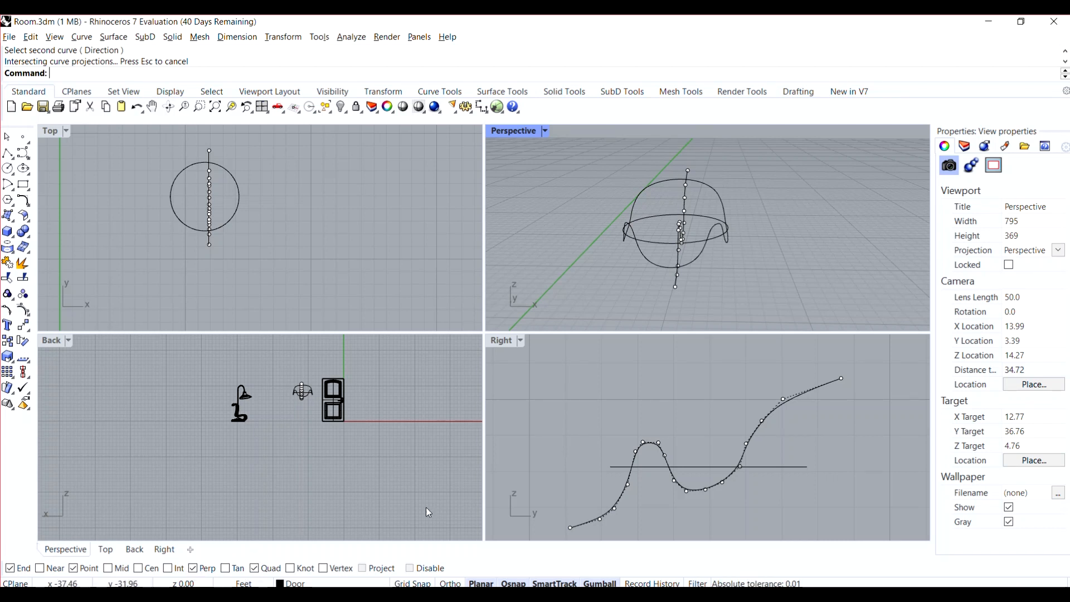
pyautogui.moveTo(878, 186); pyautogui.dragTo(784, 218, button='right')
pyautogui.scroll(-3, 785, 217)
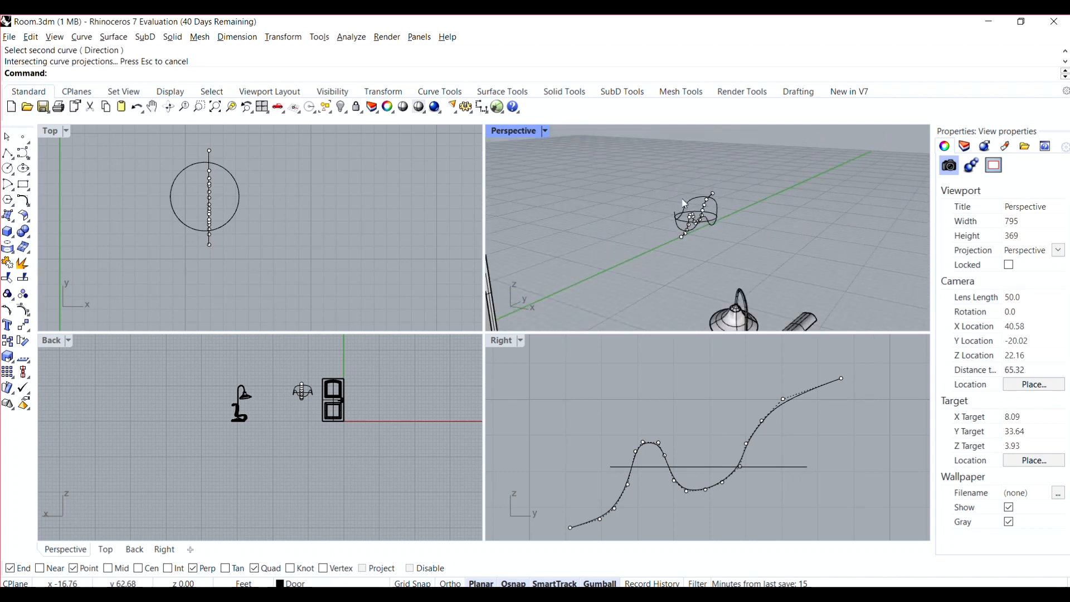
pyautogui.scroll(6, 683, 202)
pyautogui.click(632, 193)
pyautogui.moveTo(812, 284); pyautogui.dragTo(613, 267, button='right')
pyautogui.scroll(3, 613, 266)
pyautogui.scroll(2, 621, 278)
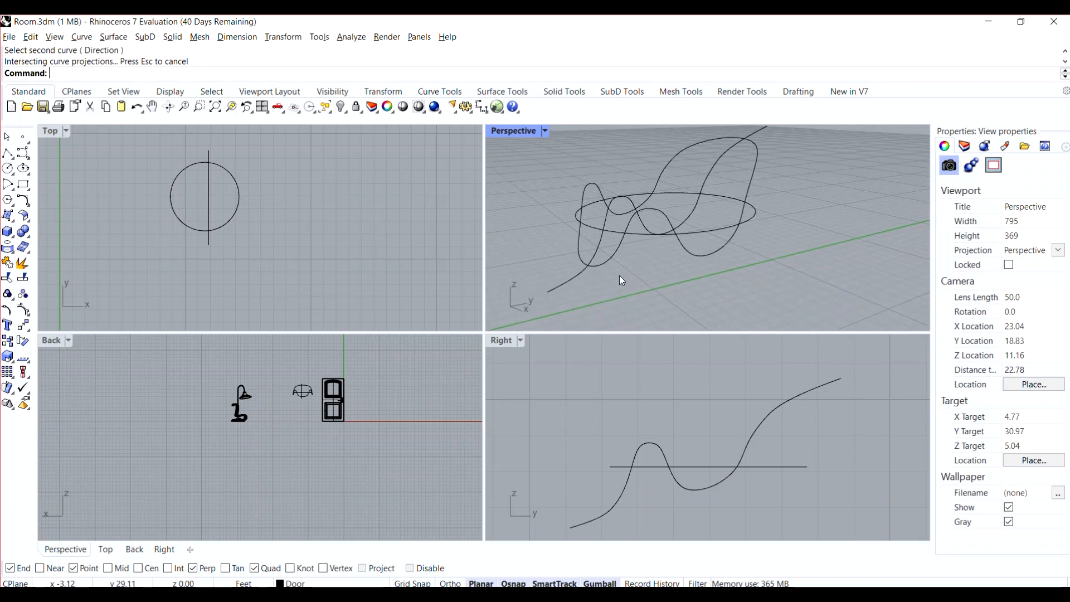
pyautogui.moveTo(641, 279); pyautogui.dragTo(649, 281, button='right')
pyautogui.scroll(-2, 650, 281)
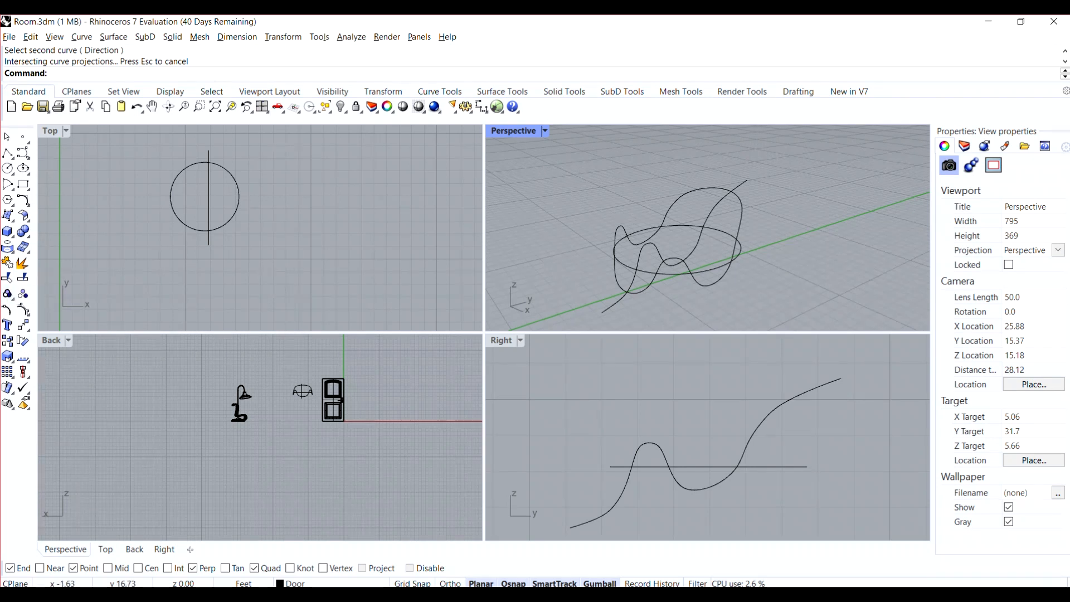
# - Trim both ends of the wavy curve that extend past the 3D curve, using the 3D curve as the cutting object
pyautogui.click(7, 277)
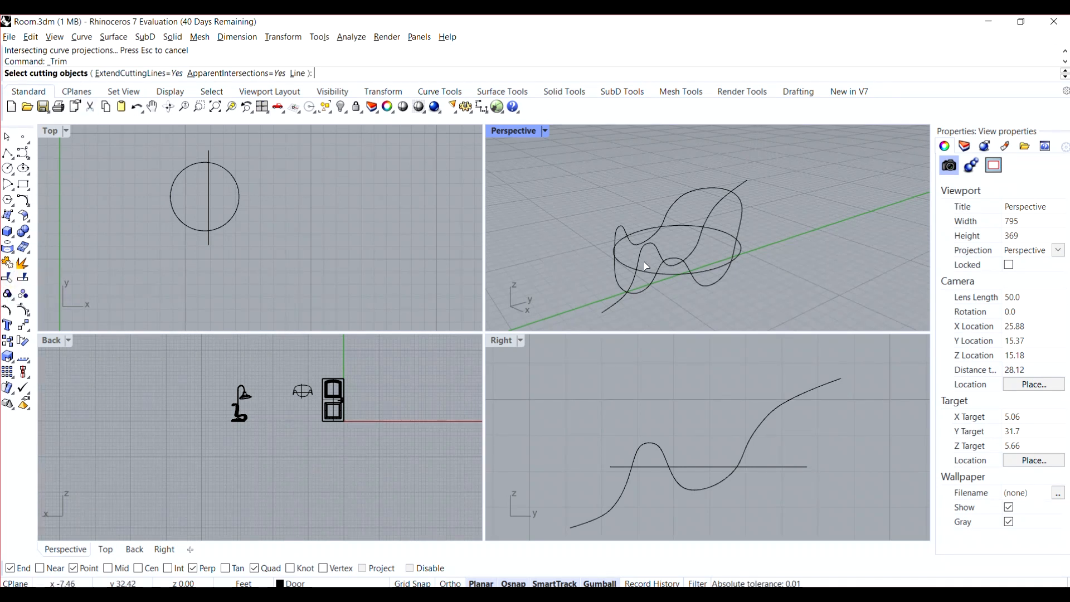
pyautogui.click(640, 294)
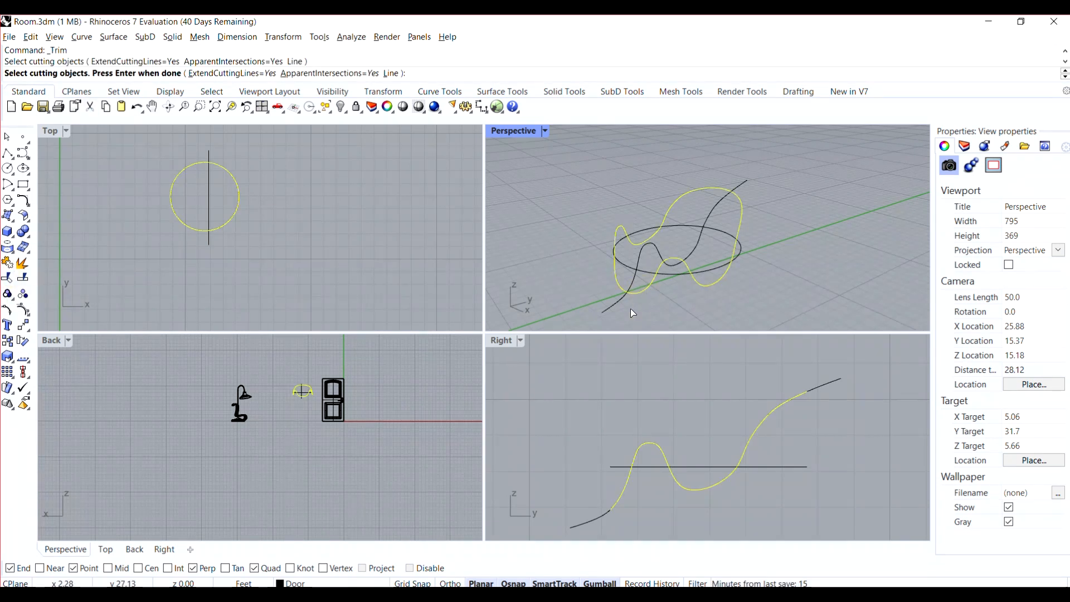
pyautogui.press('Return')
pyautogui.click(618, 300)
pyautogui.click(742, 186)
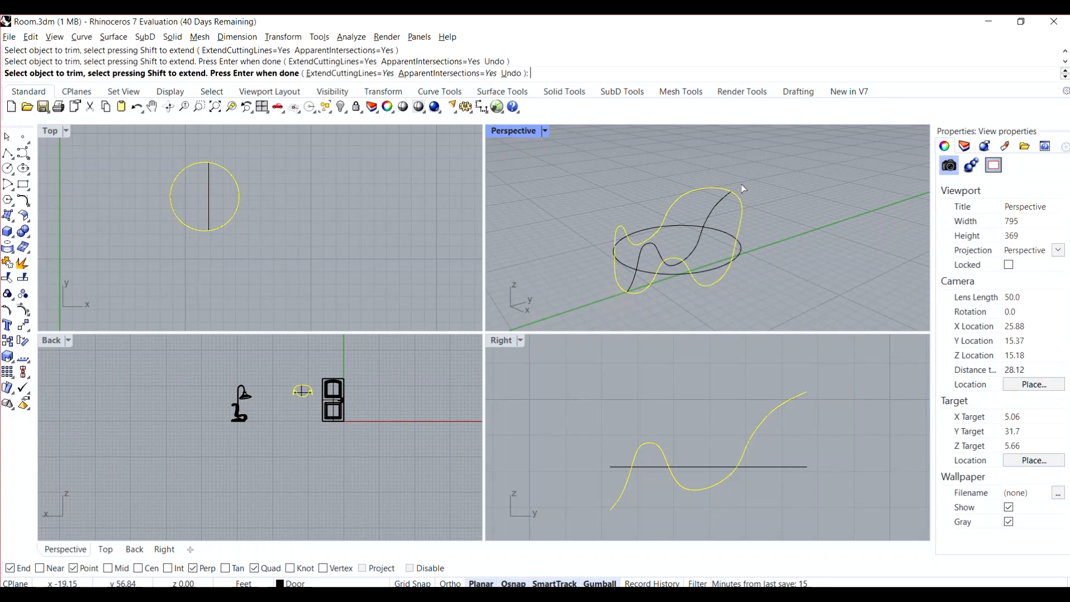
pyautogui.moveTo(779, 244); pyautogui.dragTo(781, 247, button='right')
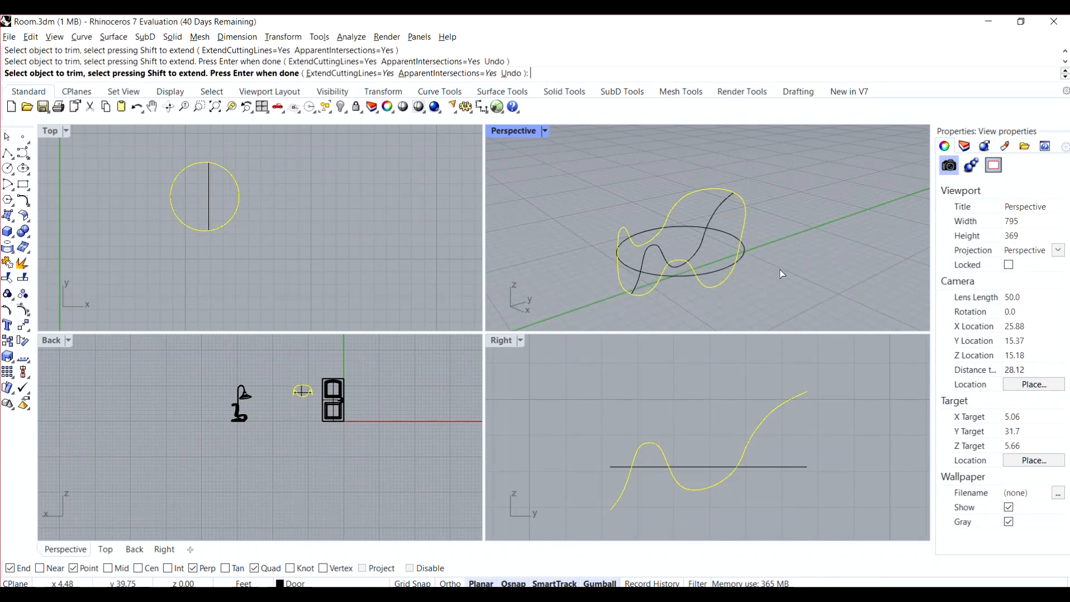
pyautogui.press('Return')
# - Move the flat circle to the hidden Crvs layer
pyautogui.click(744, 254)
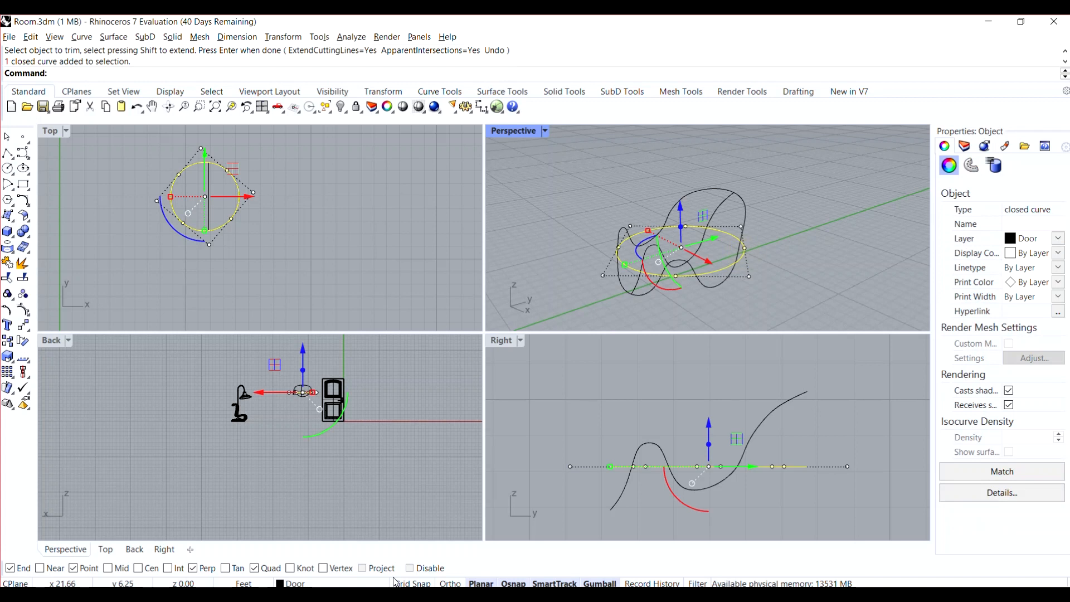
pyautogui.click(332, 583)
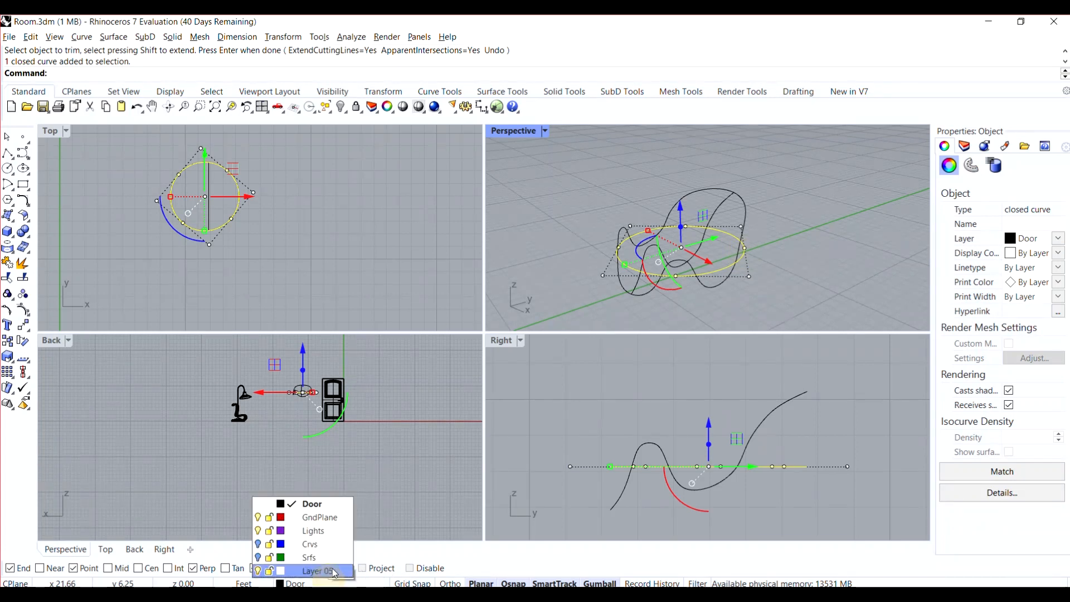
pyautogui.click(330, 545)
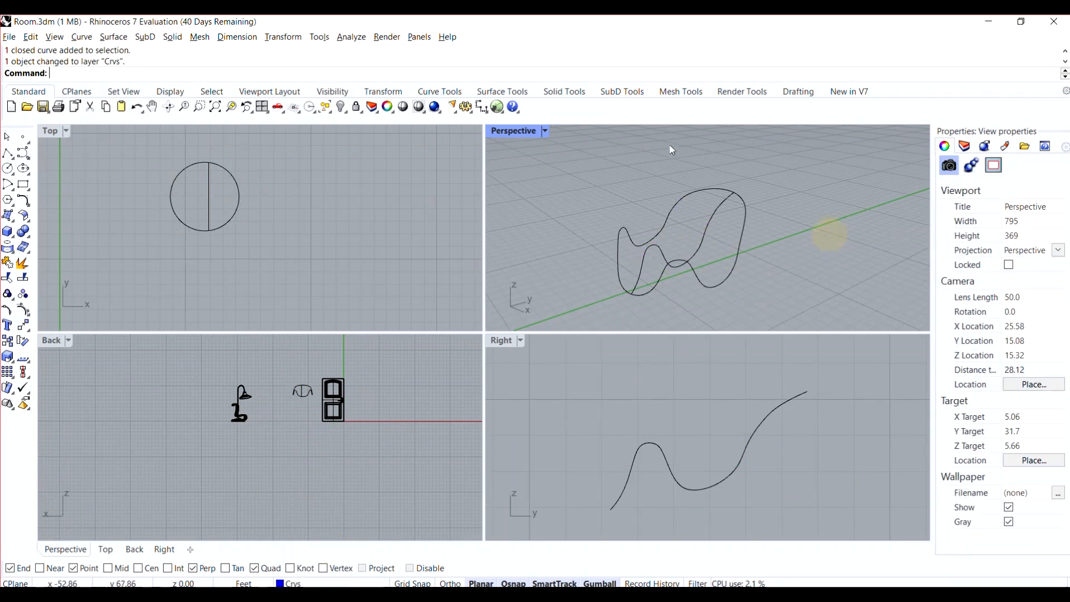
# - Create a Patch surface through the trimmed wavy curve and the 3D curve with 5 U spans, 5 V spans and stiffness 2
pyautogui.press('Return')
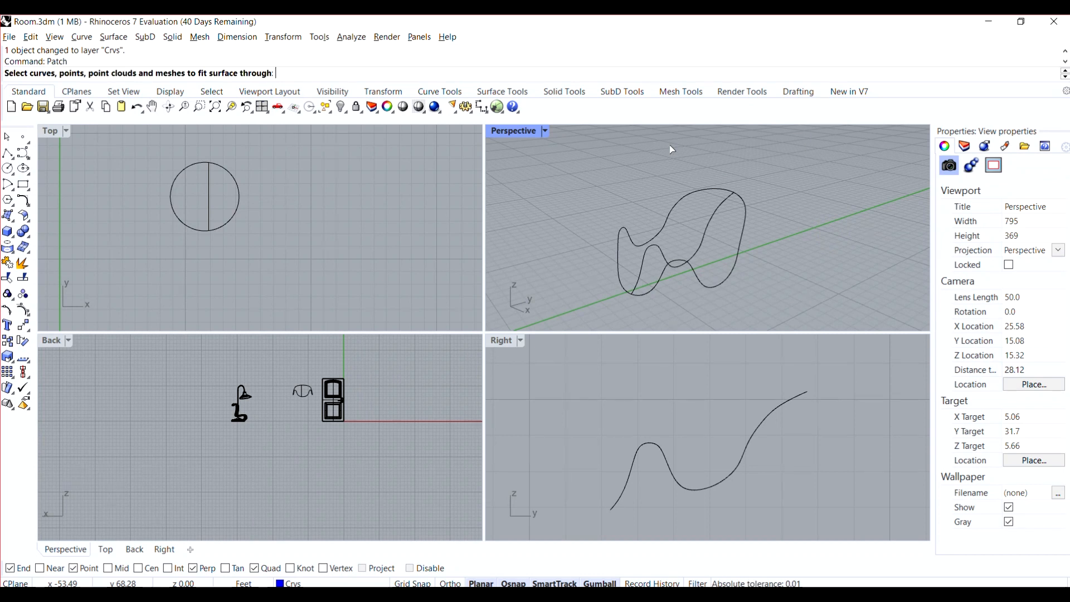
pyautogui.click(705, 231)
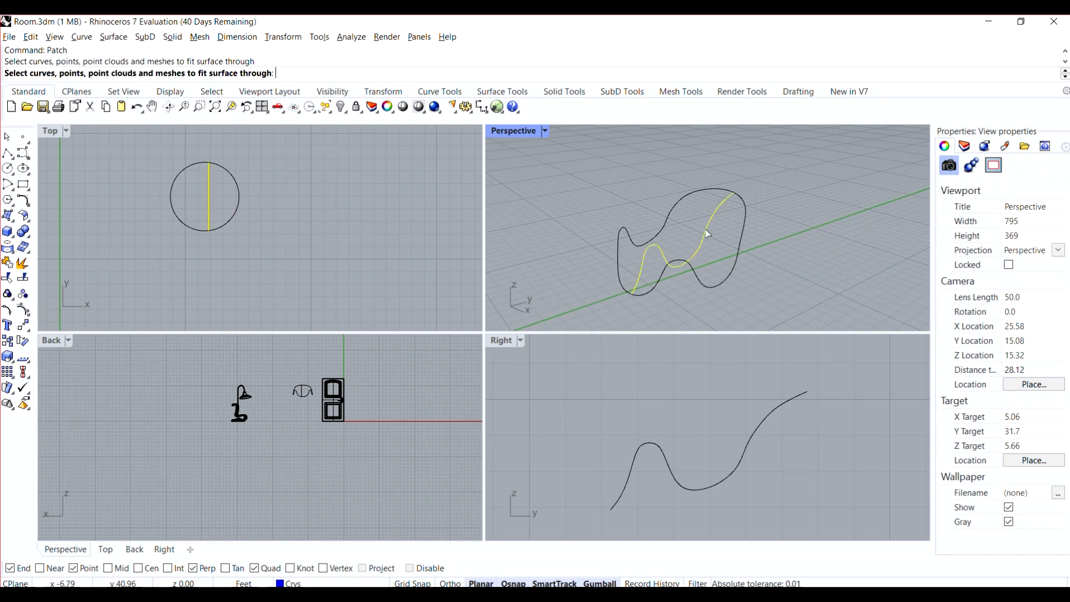
pyautogui.click(741, 237)
pyautogui.press('Return')
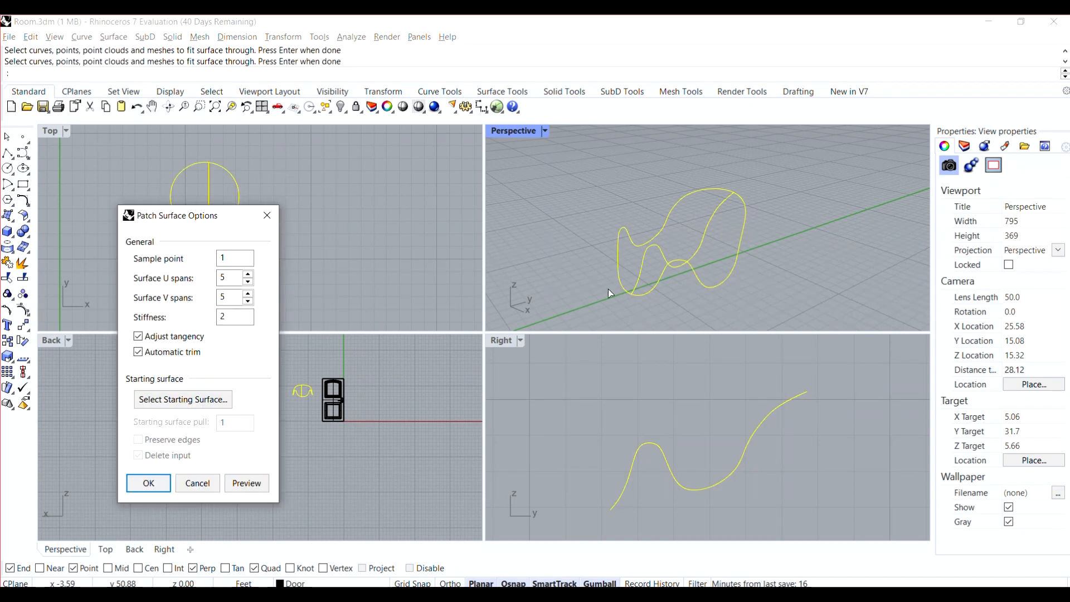
pyautogui.click(161, 484)
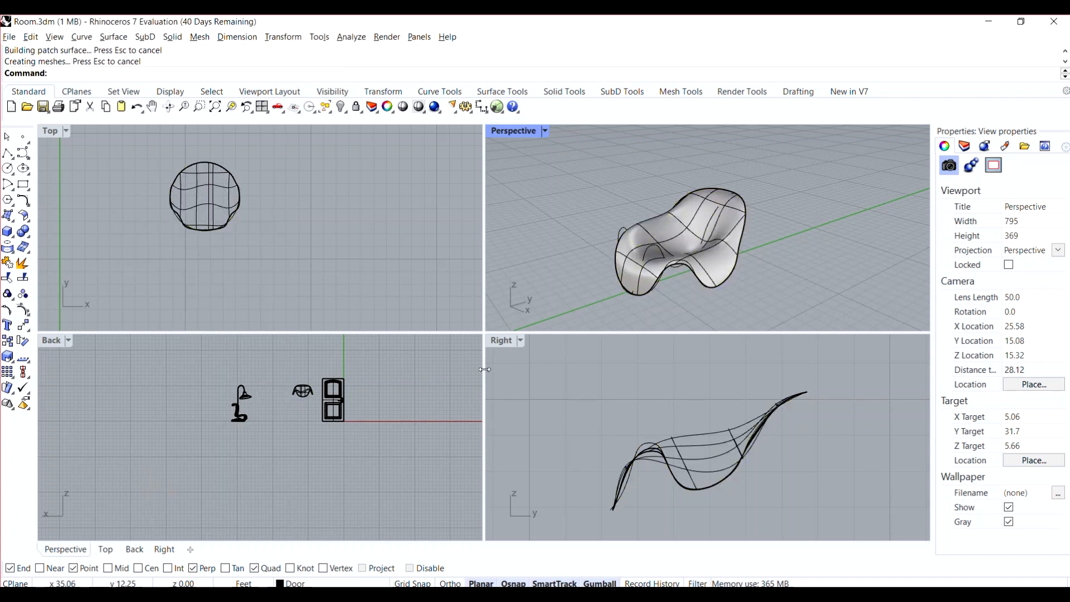
# - Show the wavy curve's control points within the patch surface and delete the one near its trough
pyautogui.moveTo(536, 258); pyautogui.dragTo(581, 241, button='right')
pyautogui.scroll(4, 675, 242)
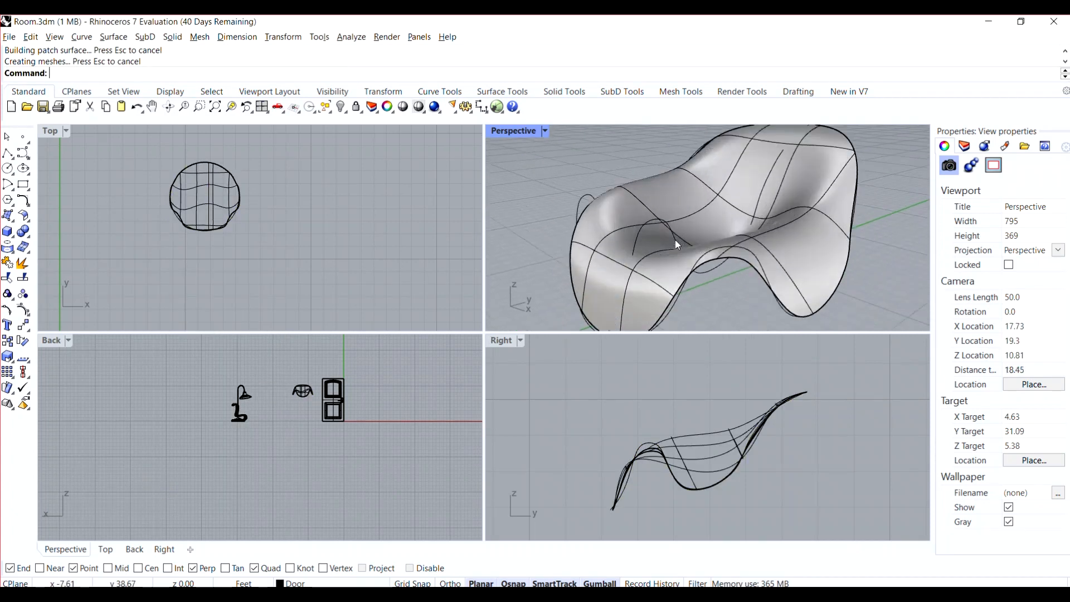
pyautogui.click(673, 235)
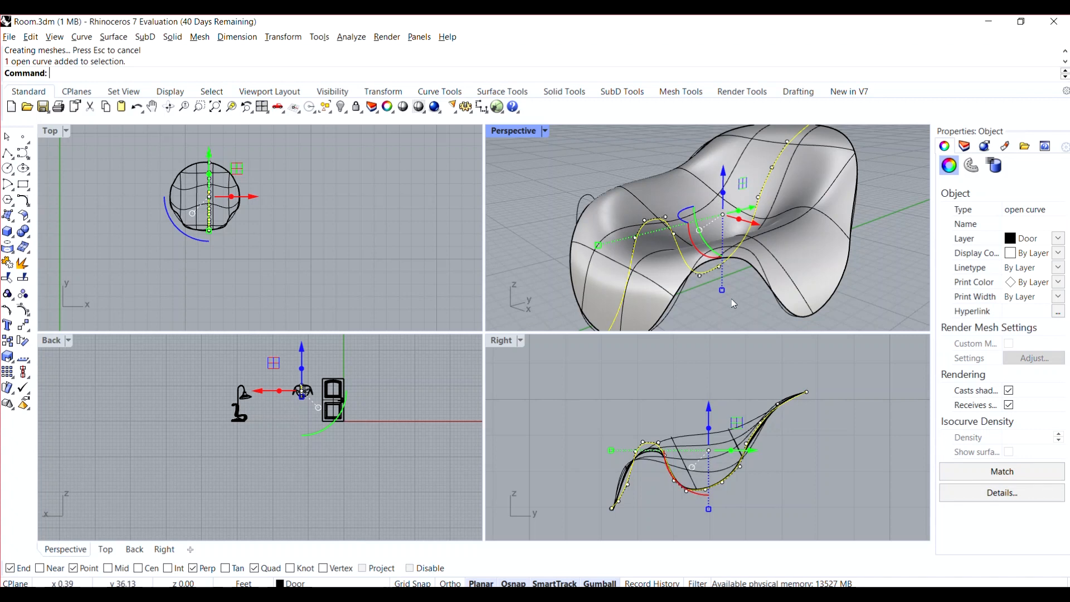
pyautogui.moveTo(700, 276); pyautogui.dragTo(703, 236)
pyautogui.press('Delete')
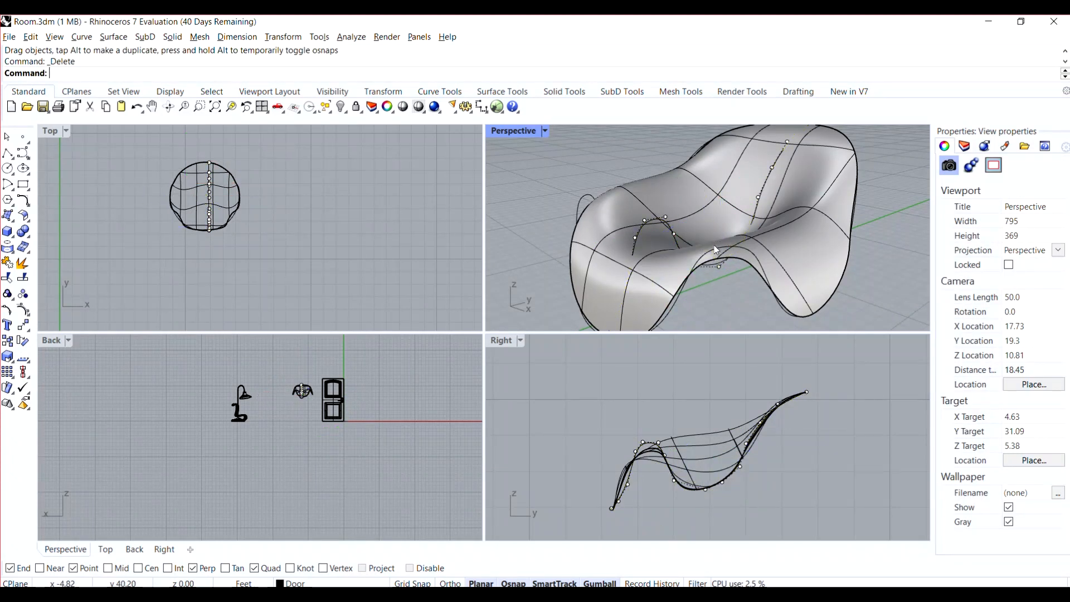
pyautogui.click(668, 229)
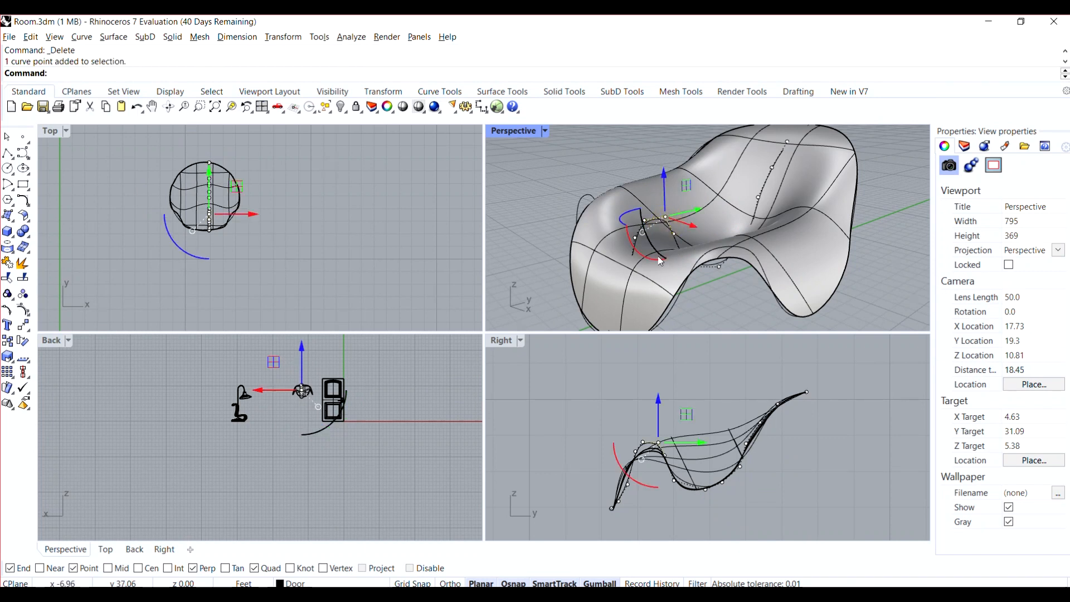
pyautogui.click(735, 299)
pyautogui.scroll(3, 633, 243)
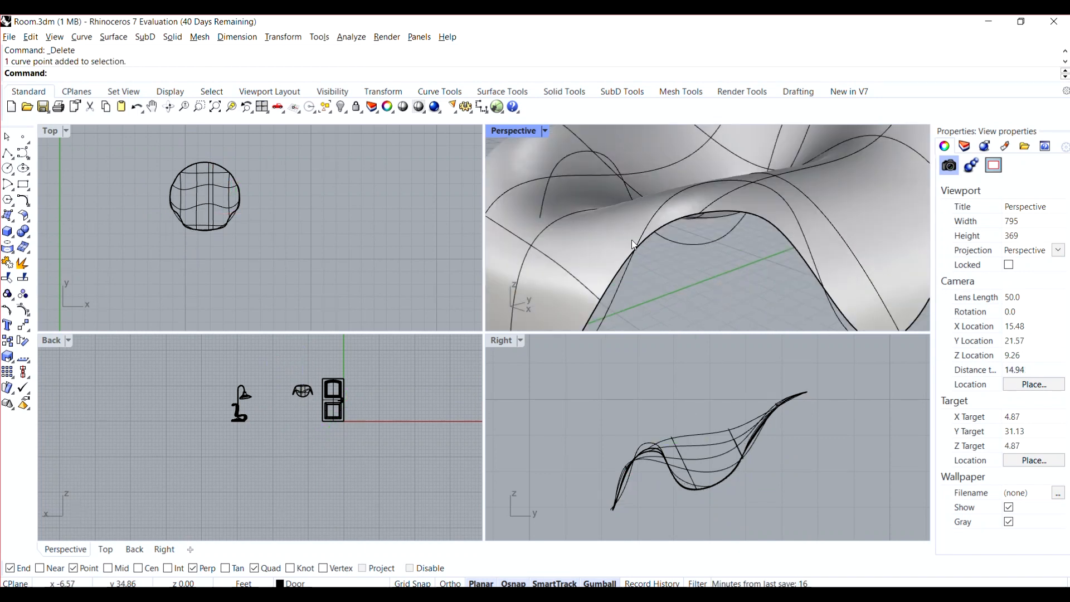
# - Delete the wavy curve running through the middle of the patched seat surface
pyautogui.click(596, 157)
pyautogui.scroll(-5, 694, 272)
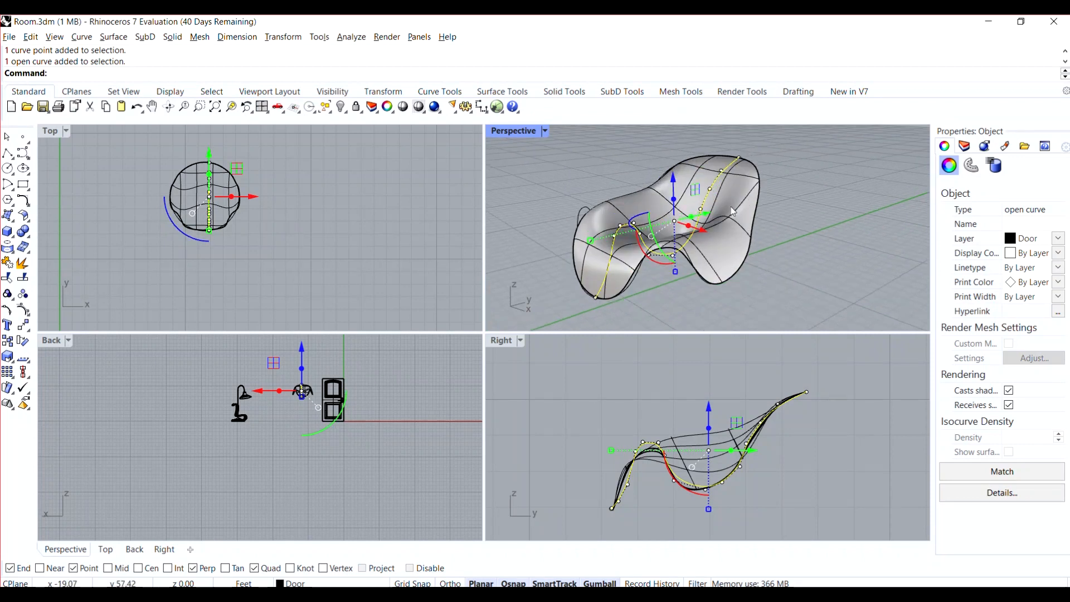
pyautogui.press('Delete')
pyautogui.moveTo(680, 268); pyautogui.dragTo(657, 257, button='right')
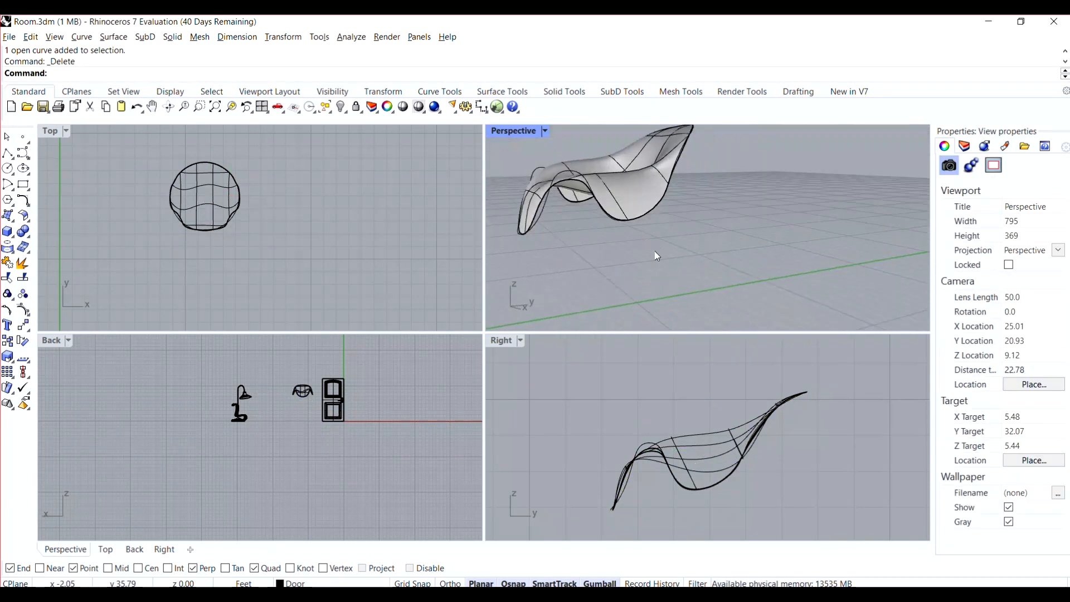
pyautogui.scroll(4, 570, 247)
pyautogui.scroll(-6, 569, 243)
pyautogui.scroll(4, 563, 203)
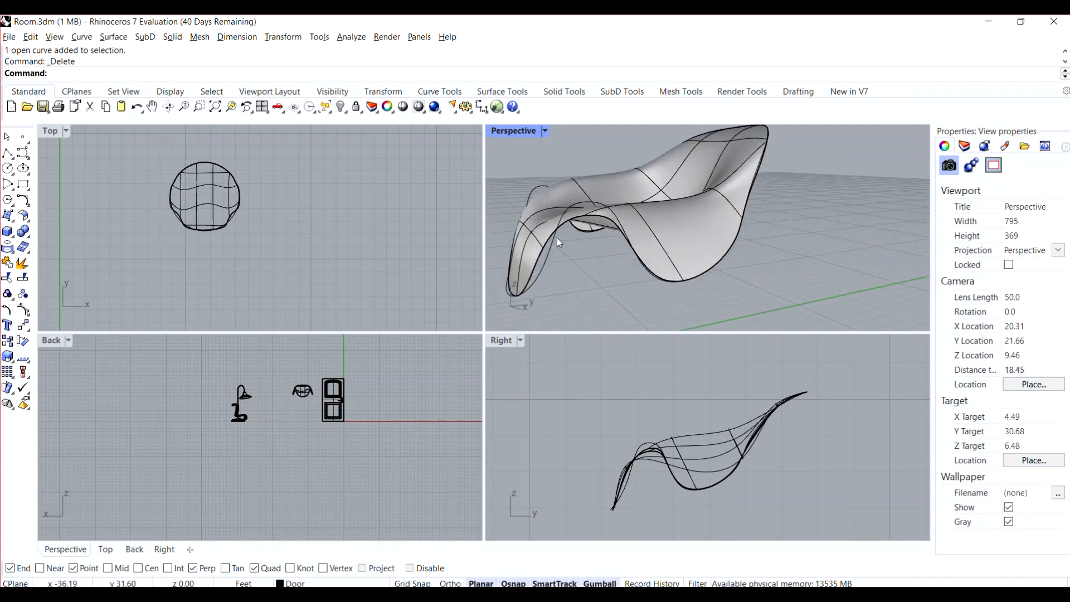
# - Move the closed 3D curve around the seat's edge to the hidden Crvs layer
pyautogui.click(551, 245)
pyautogui.click(567, 259)
pyautogui.click(547, 260)
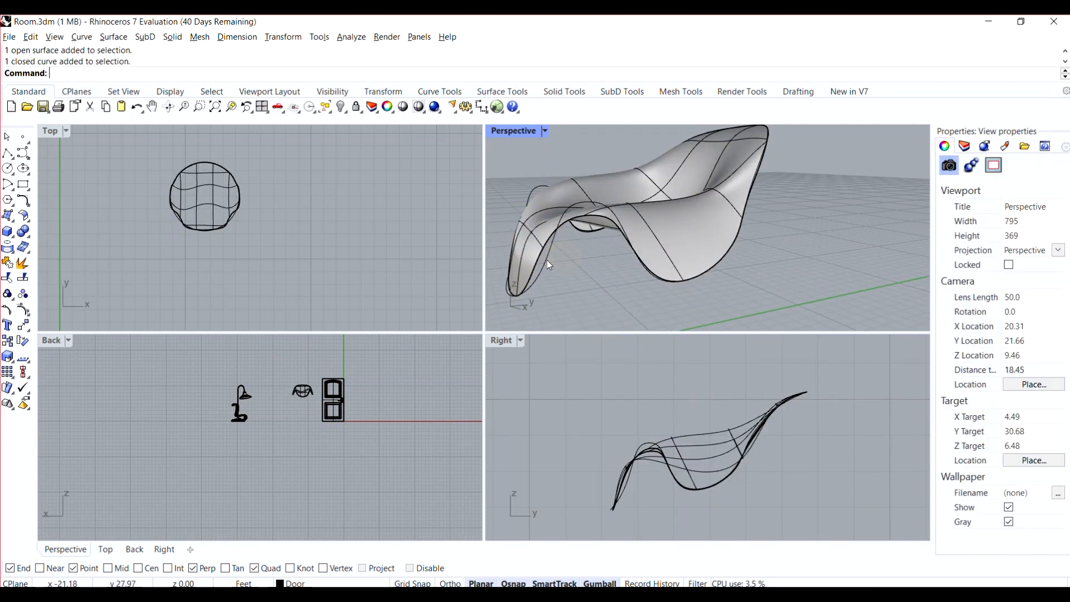
pyautogui.click(326, 583)
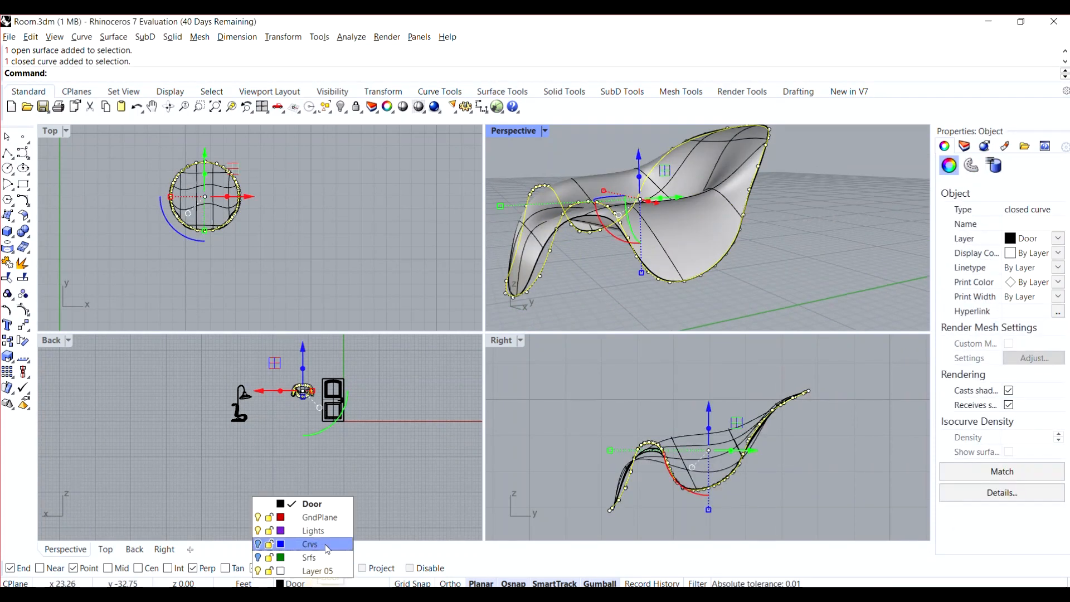
pyautogui.click(384, 511)
pyautogui.scroll(-2, 606, 269)
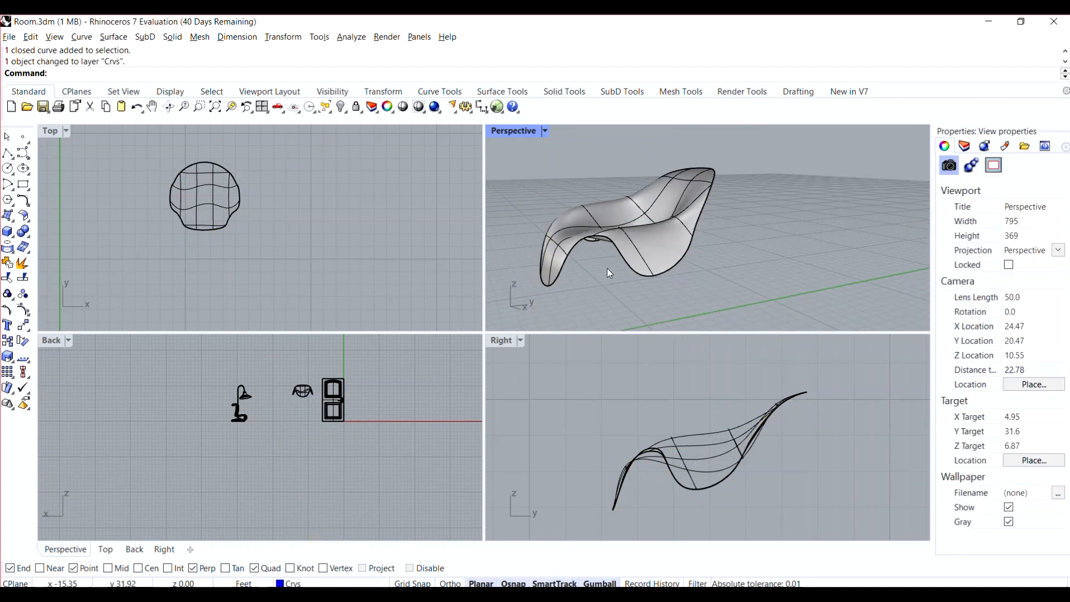
pyautogui.scroll(6, 593, 203)
pyautogui.scroll(-3, 598, 212)
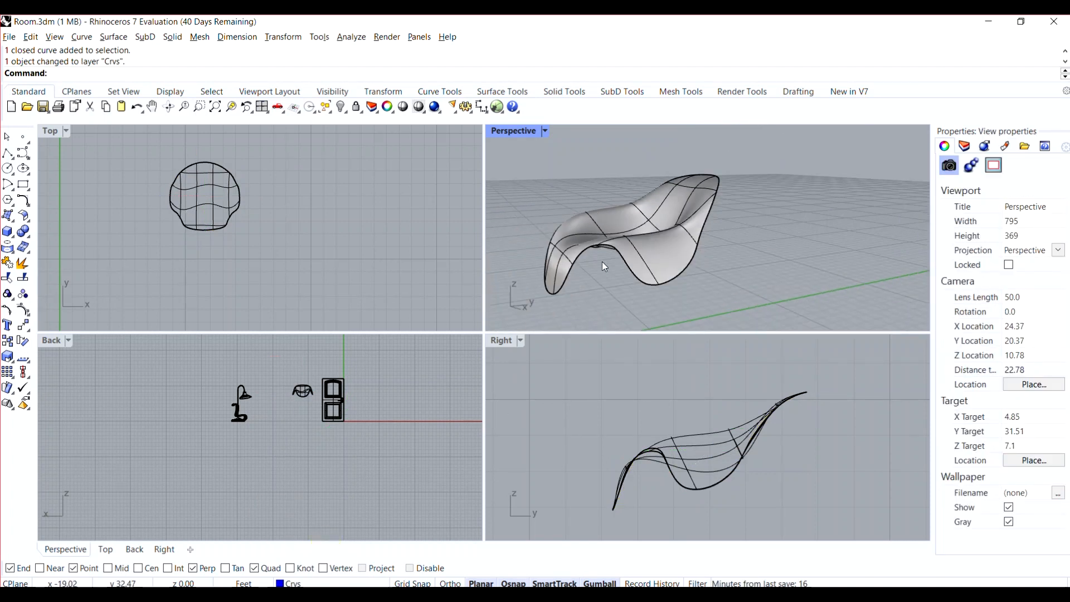
# - Select the seat surface and show the hidden room objects
pyautogui.click(647, 238)
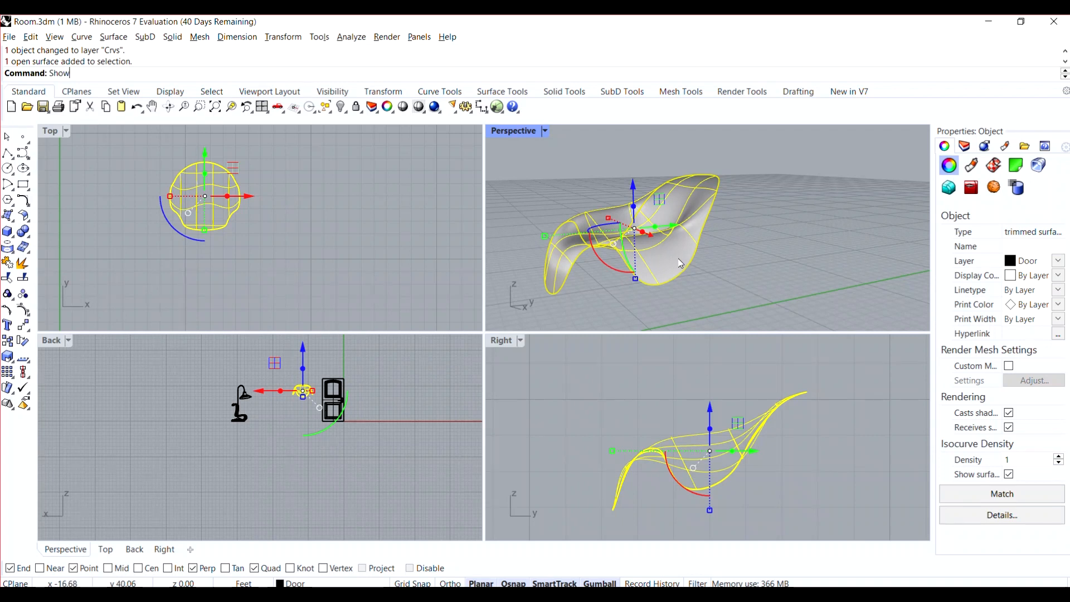
pyautogui.write('Show')
pyautogui.press('Return')
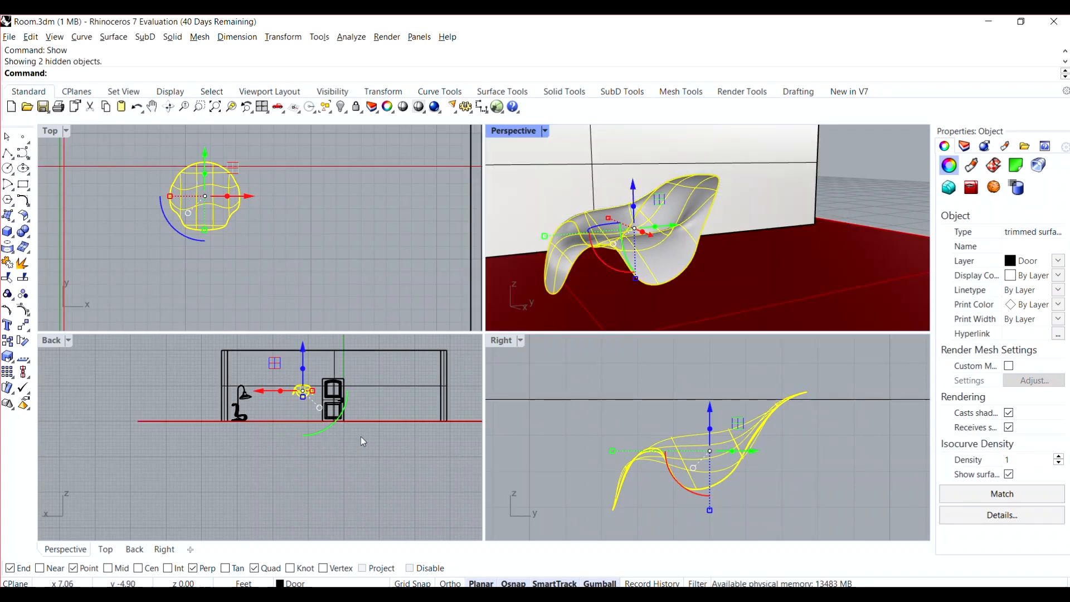
# - Lower the seat surface vertically until it sits just above the floor plane in the Back view
pyautogui.scroll(3, 315, 389)
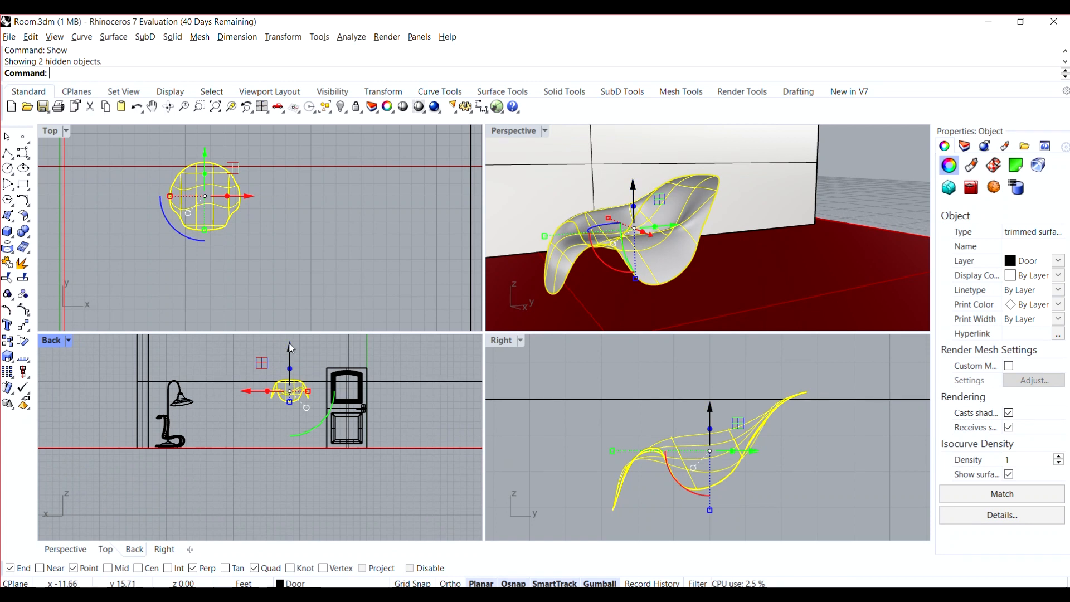
pyautogui.moveTo(290, 350); pyautogui.dragTo(288, 386)
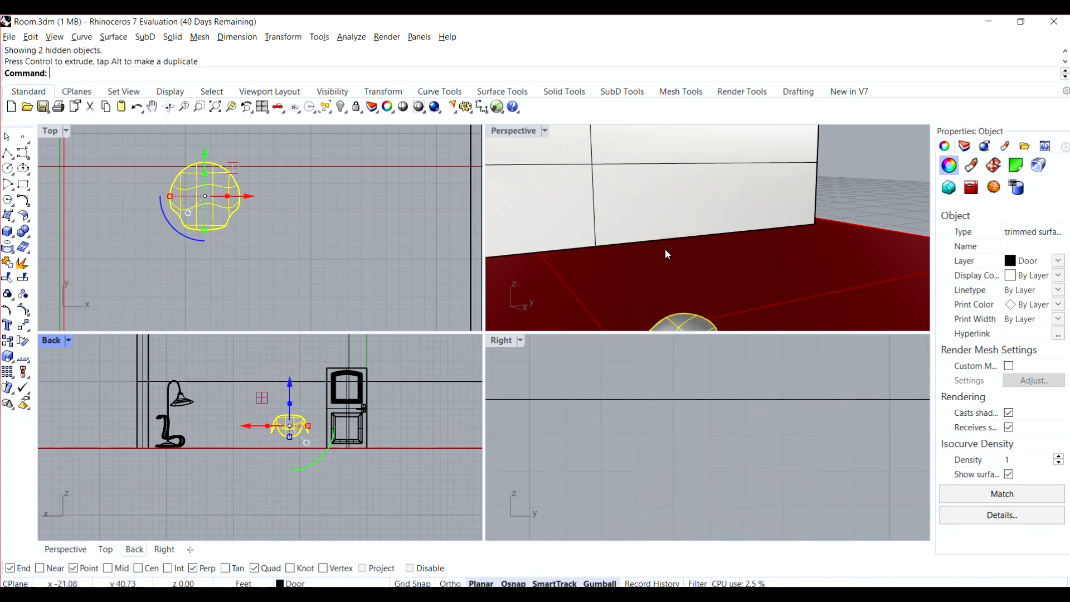
pyautogui.scroll(-10, 665, 248)
pyautogui.scroll(8, 617, 449)
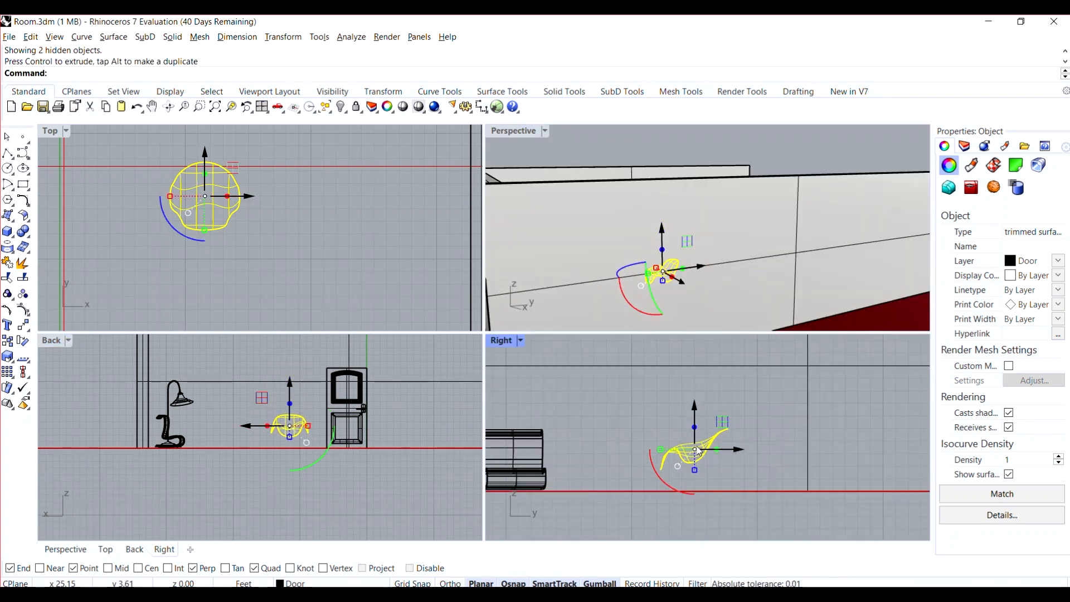
pyautogui.click(641, 458)
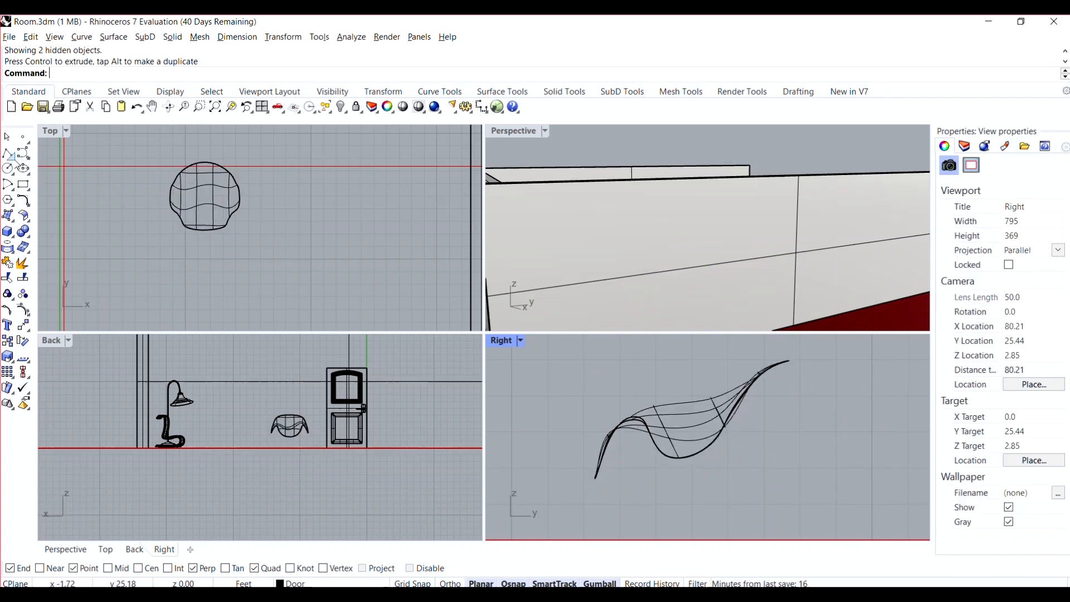
pyautogui.click(11, 157)
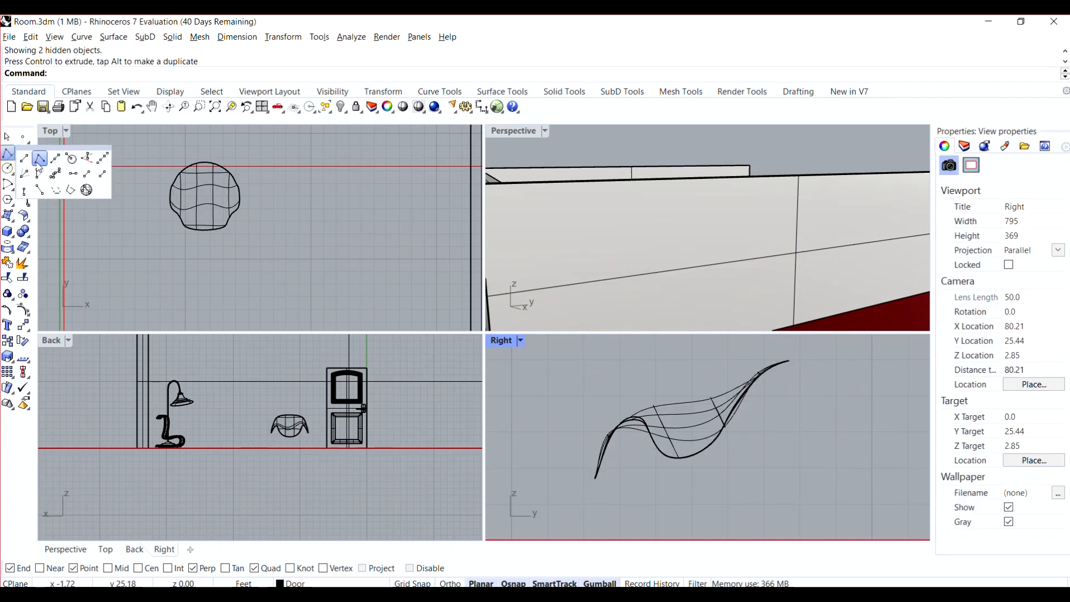
pyautogui.click(24, 160)
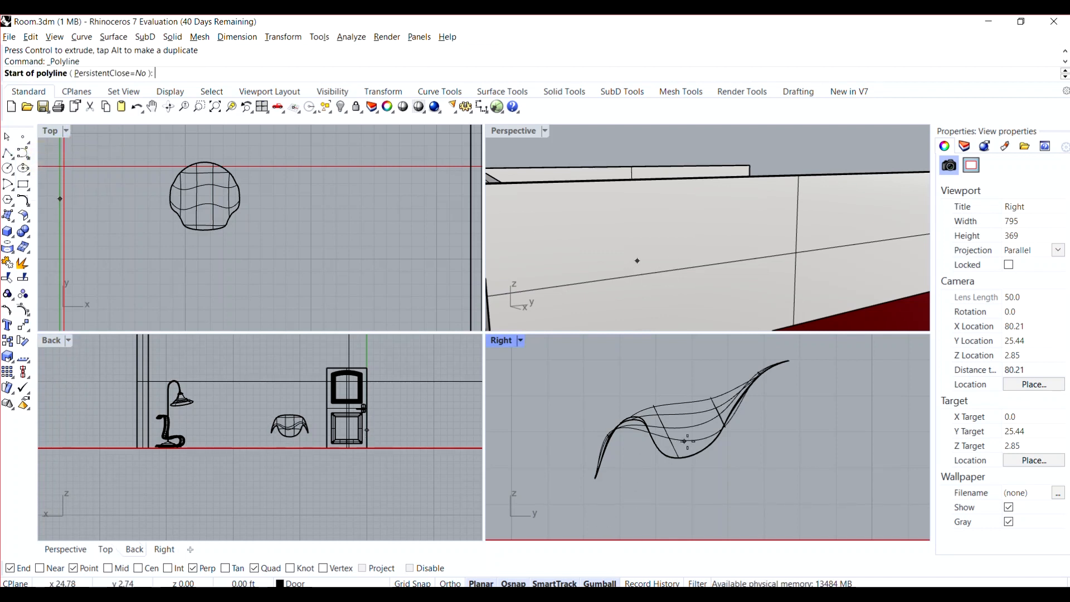
pyautogui.click(730, 441)
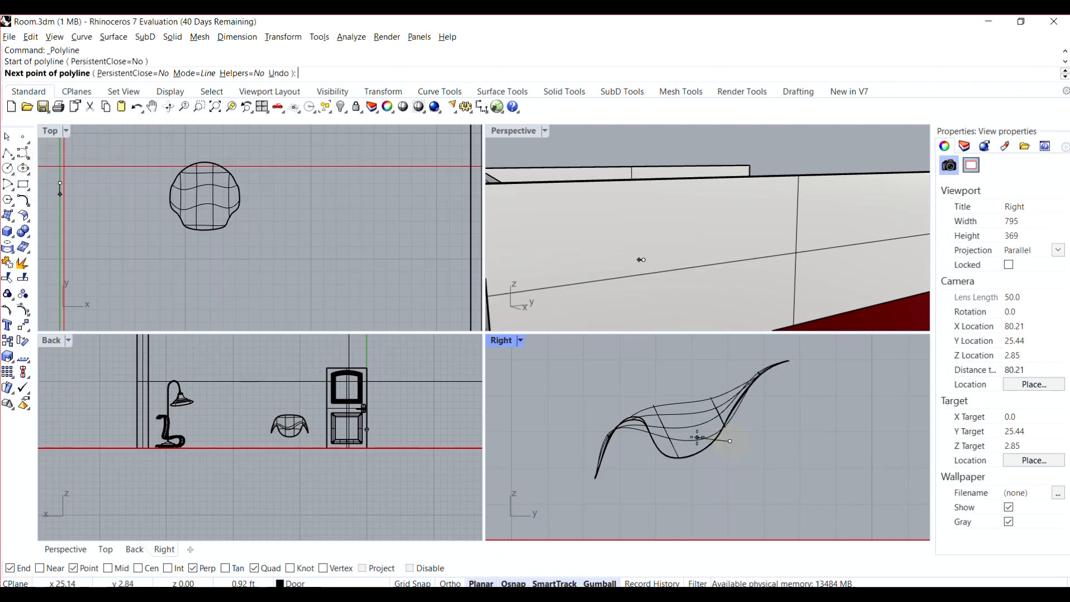
pyautogui.rightClick(714, 276)
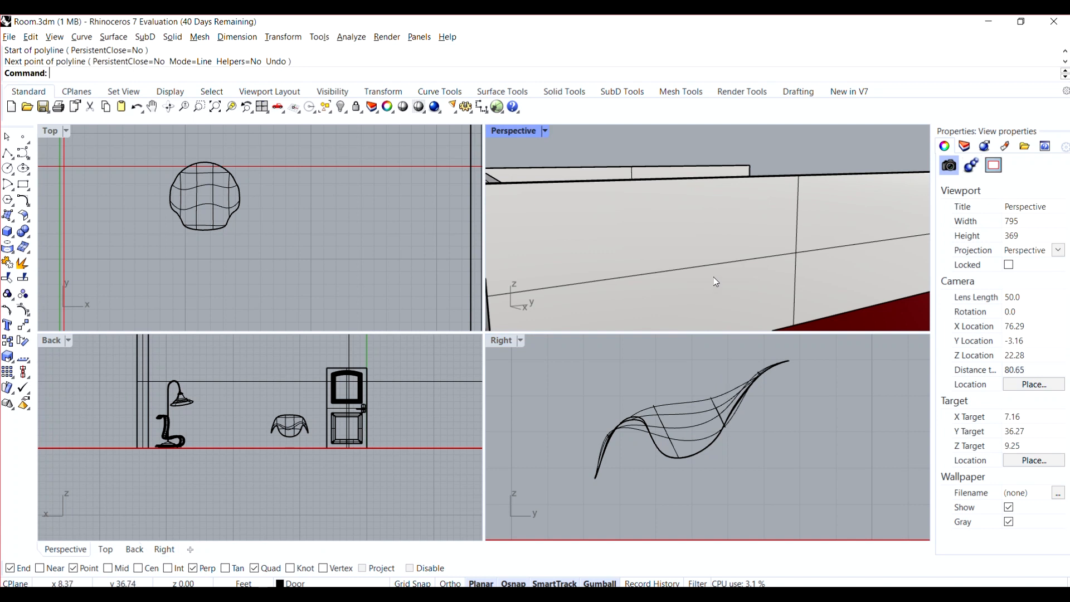
# - Hide the room's wall polysurface that blocks the chair in the Perspective view
pyautogui.click(714, 276)
pyautogui.write('Hide')
pyautogui.press('Return')
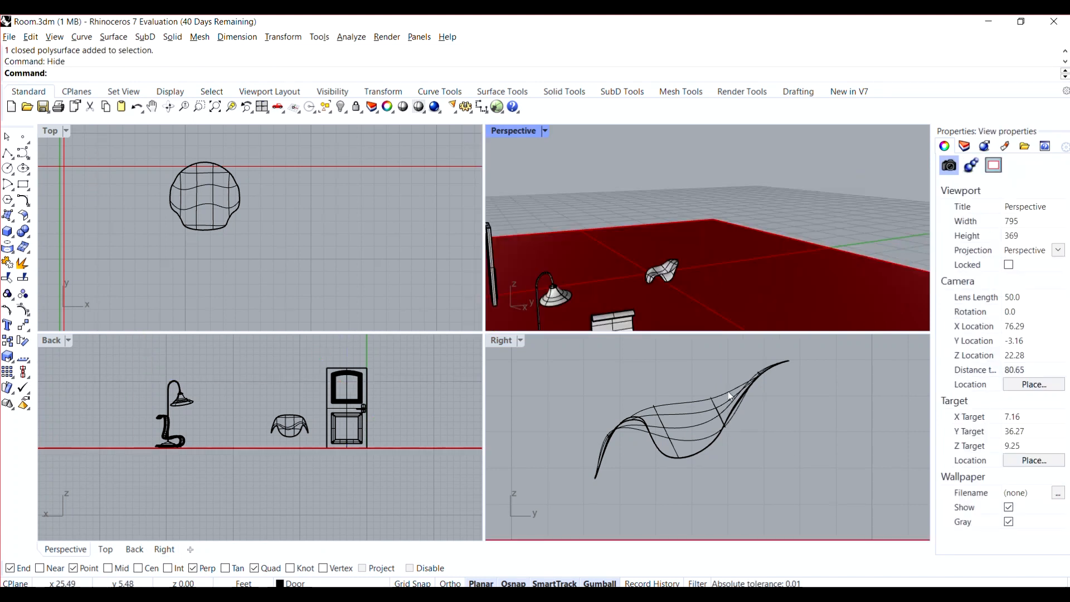
# - Try to draw a closed four-sided polyline for the base beneath the seat in the Right view
pyautogui.moveTo(789, 454); pyautogui.dragTo(797, 442, button='right')
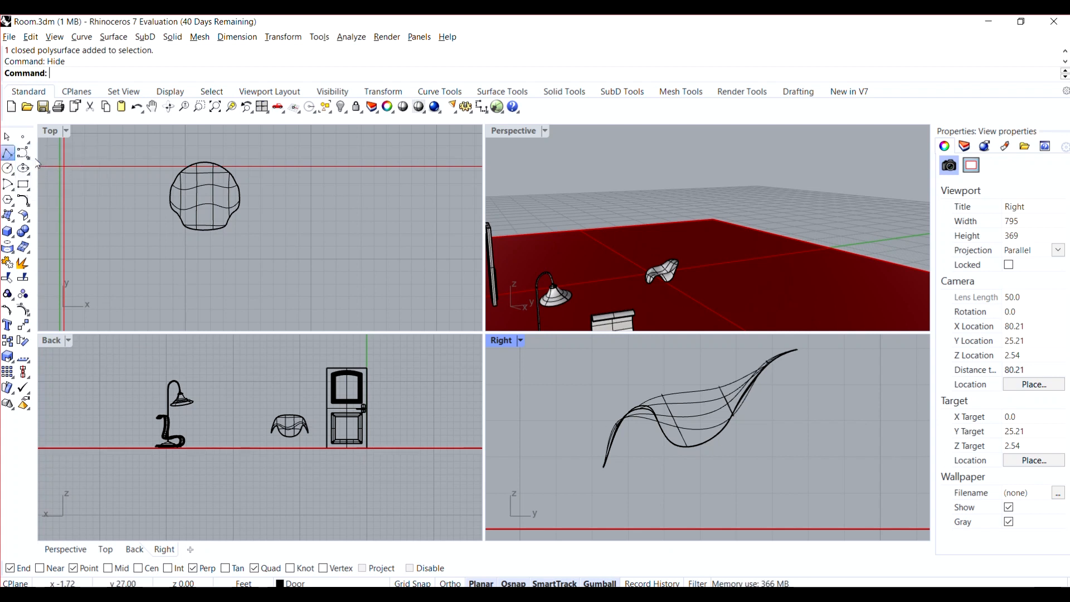
pyautogui.click(7, 154)
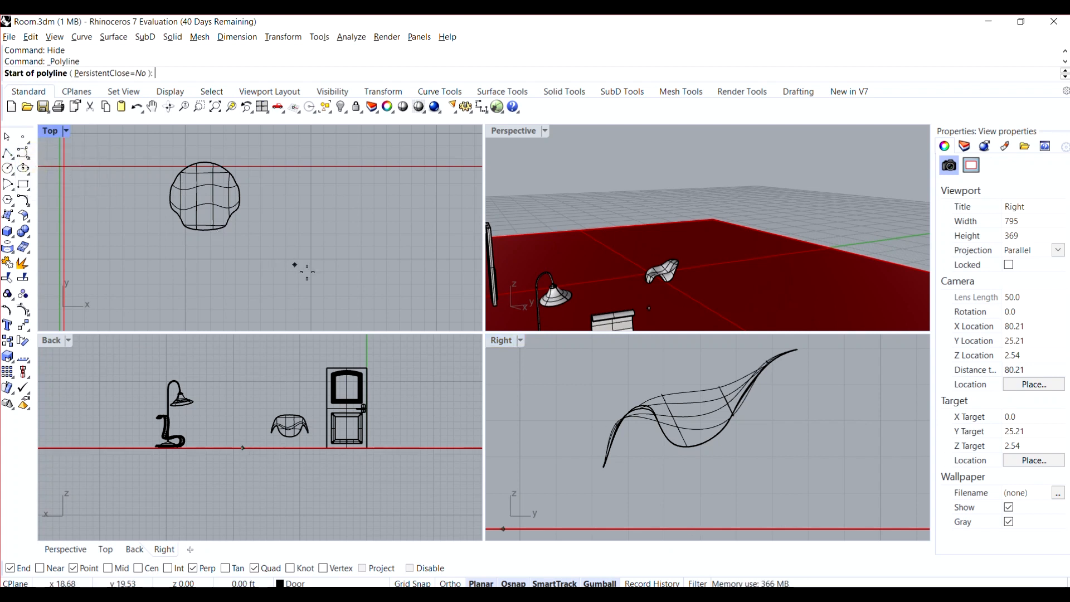
pyautogui.click(729, 435)
pyautogui.scroll(3, 649, 417)
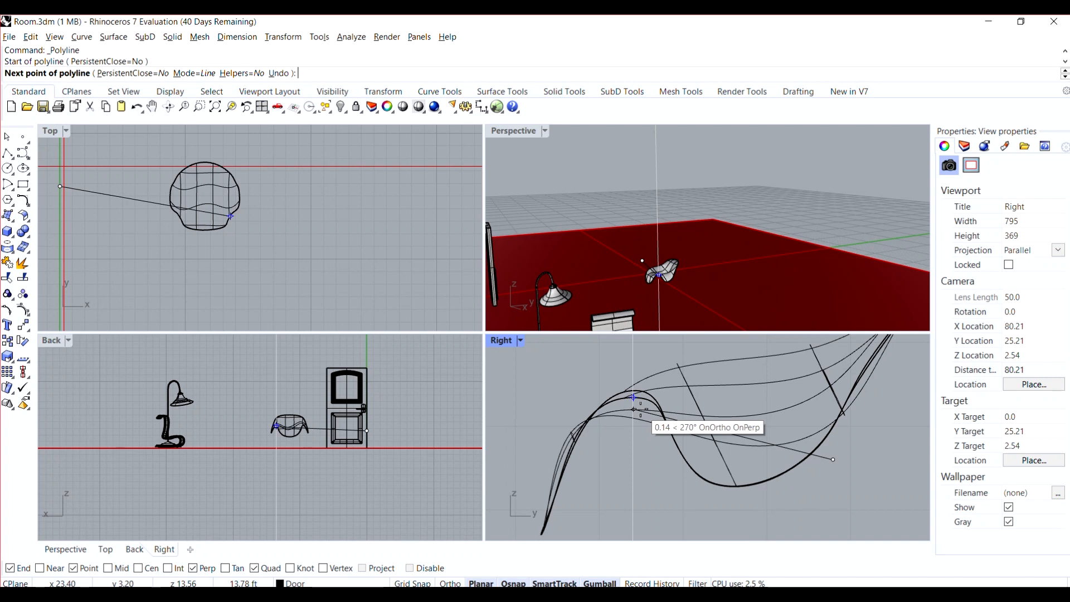
pyautogui.click(634, 410)
pyautogui.scroll(-3, 635, 413)
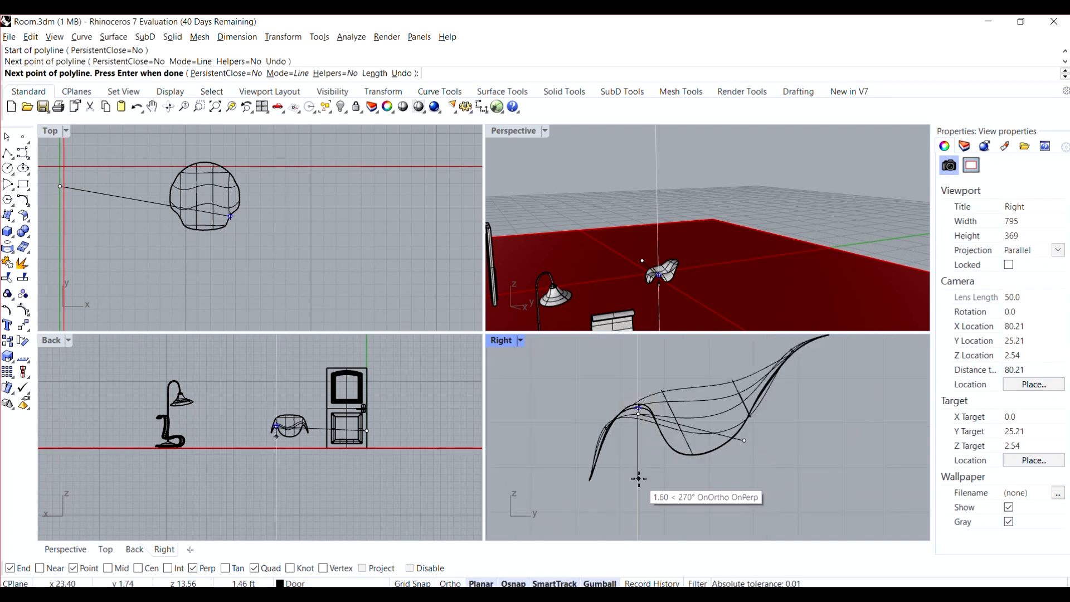
pyautogui.press('shift')
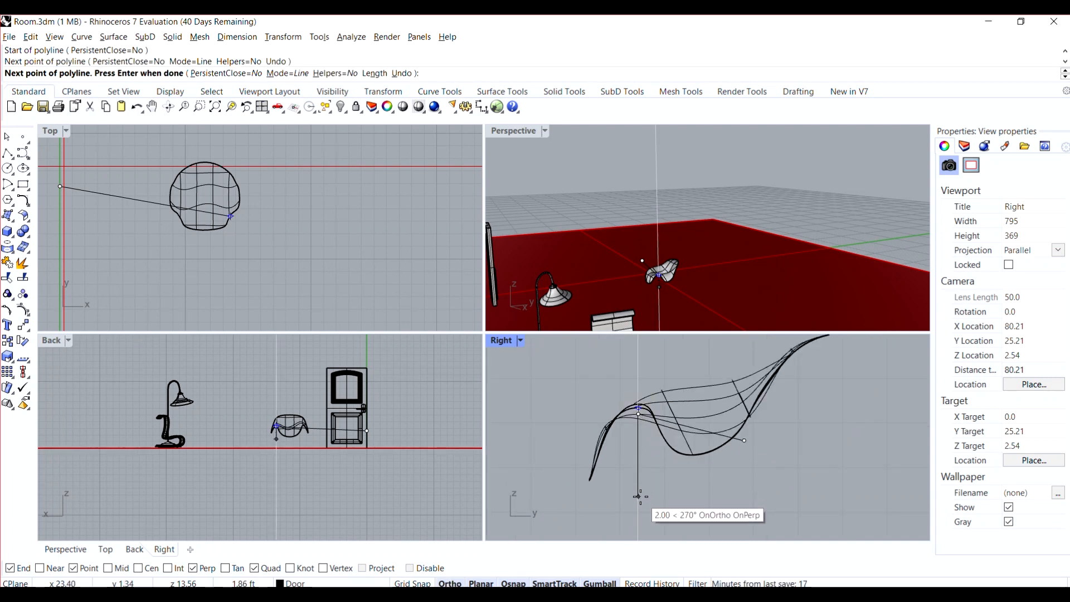
pyautogui.click(641, 496)
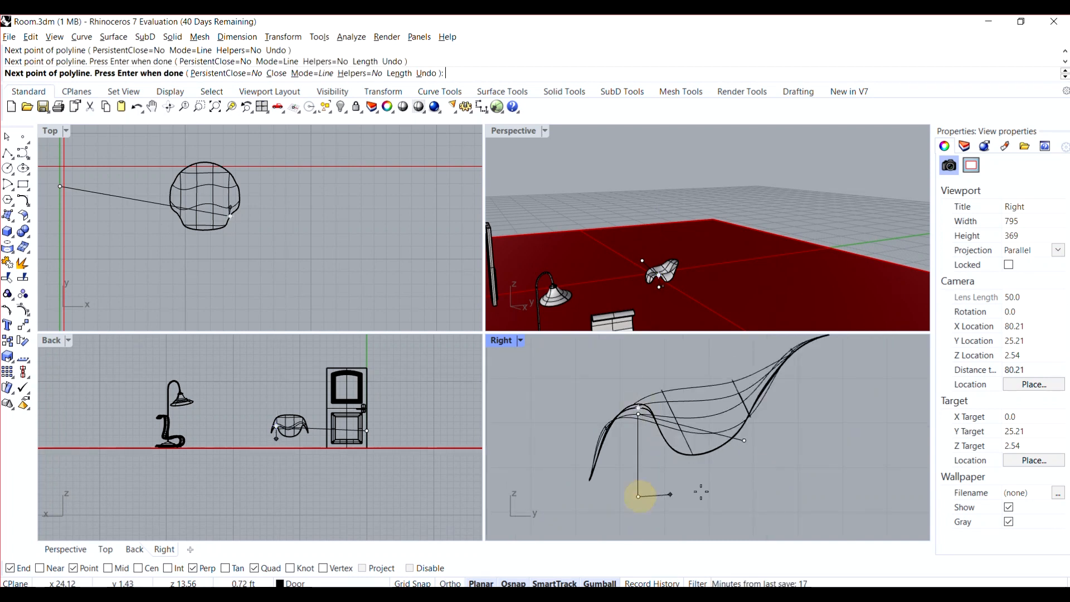
pyautogui.click(774, 496)
pyautogui.click(745, 440)
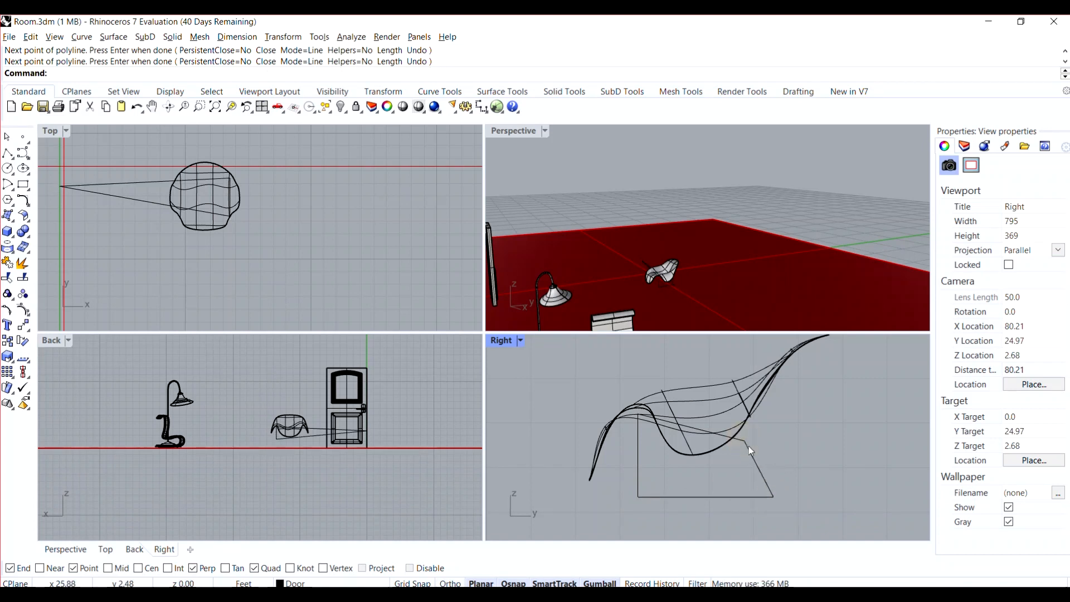
# - Check the closed base polyline against the seat in the Perspective view and delete it
pyautogui.click(751, 451)
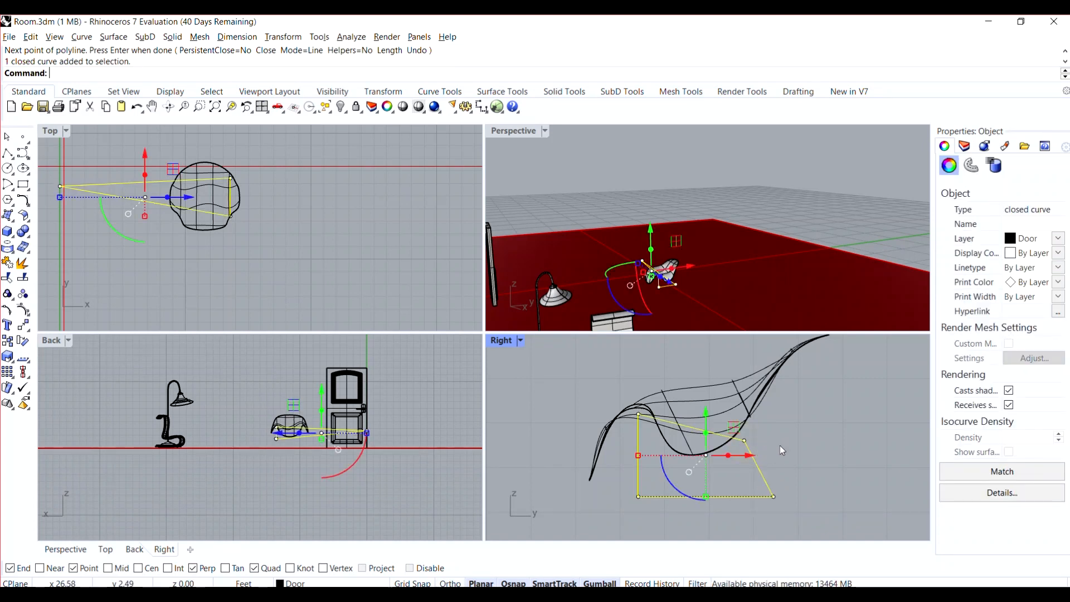
pyautogui.scroll(6, 707, 282)
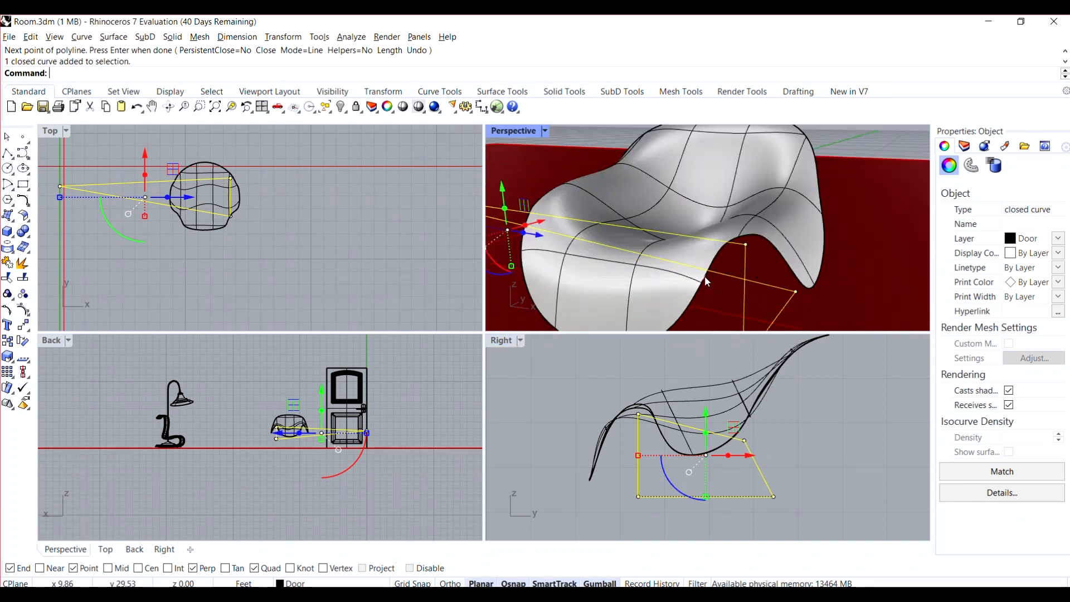
pyautogui.scroll(-6, 708, 280)
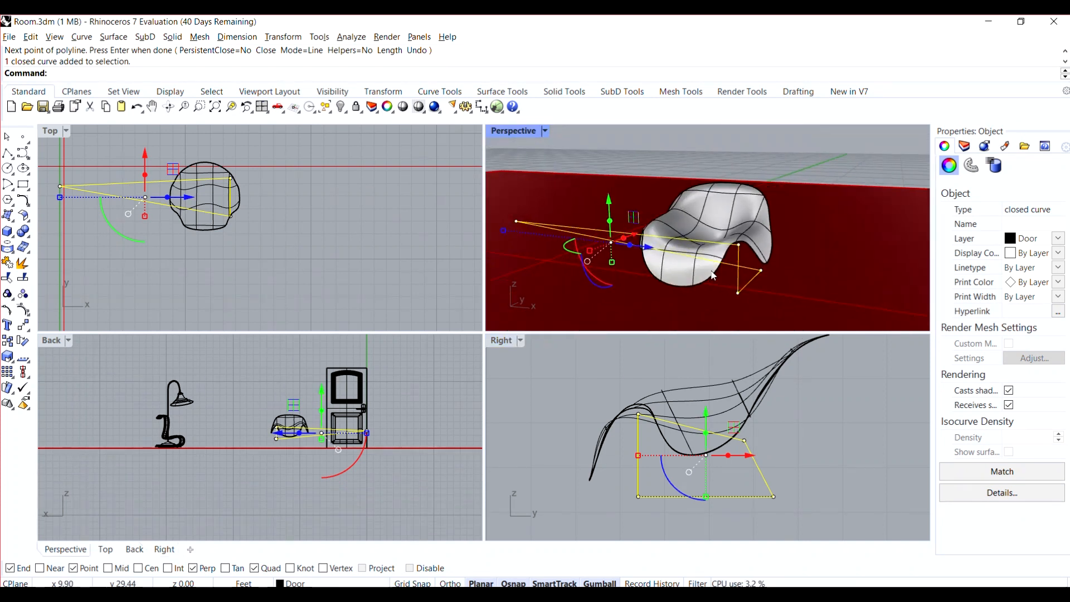
pyautogui.press('Delete')
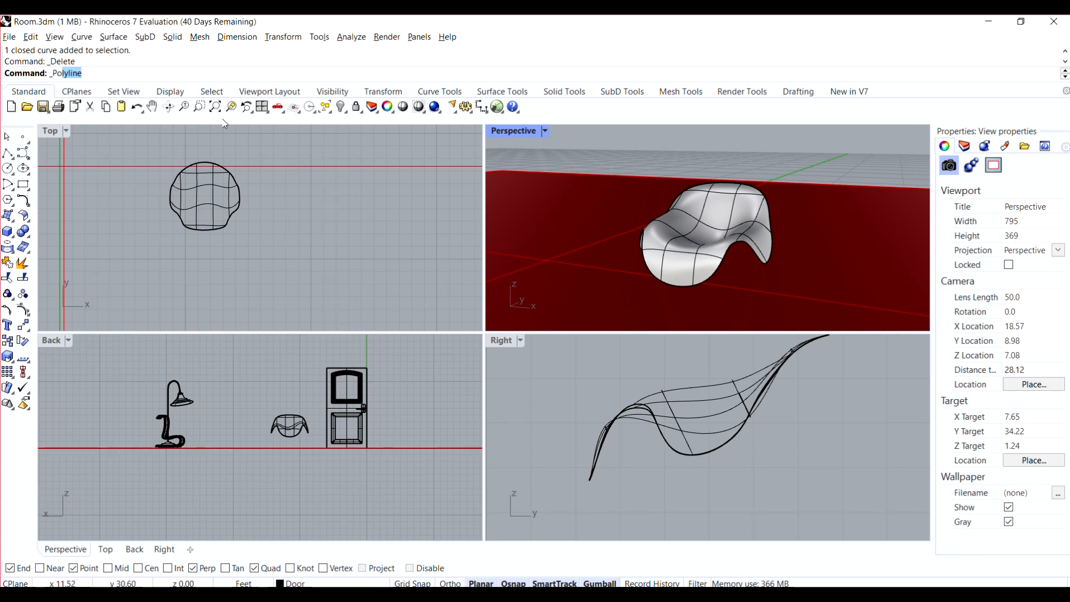
# - Draw a closed four-sided polyline beneath the seat in the Right view, with a vertical front, flat bottom and slanted rear side
pyautogui.press('Return')
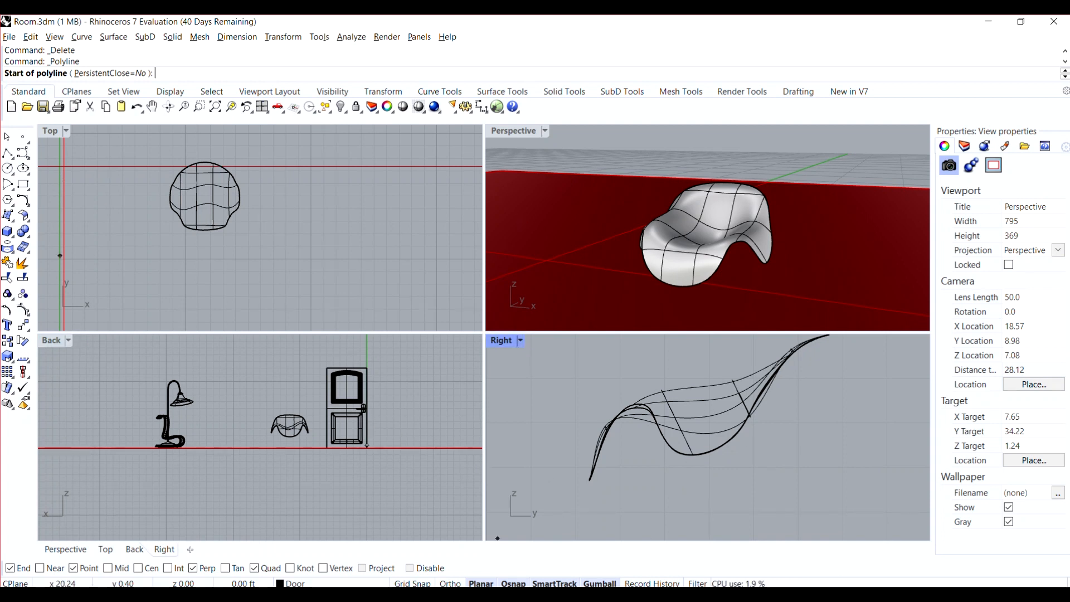
pyautogui.press('F9')
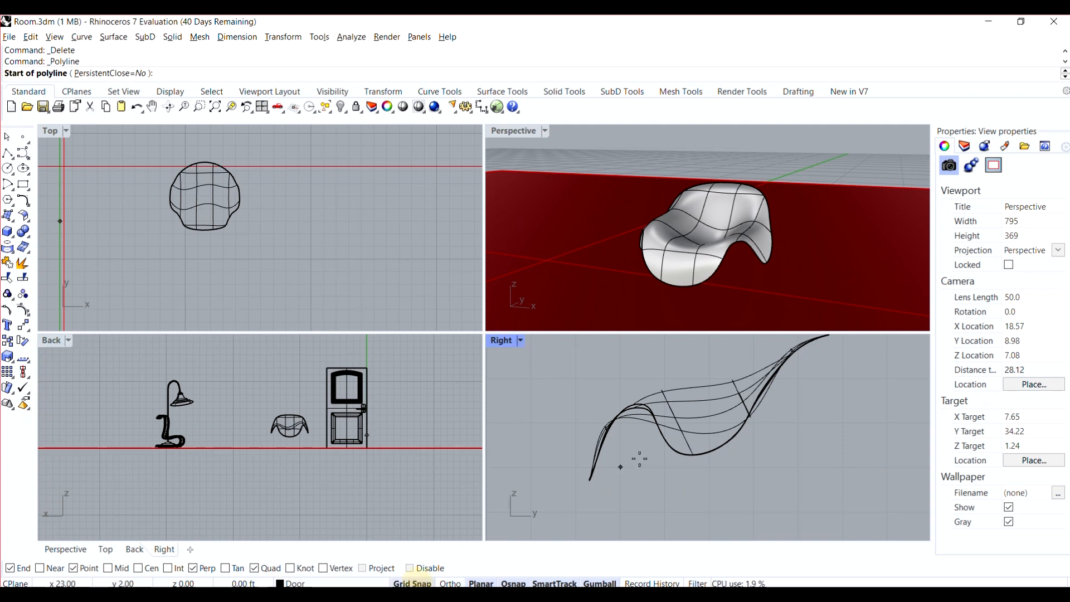
pyautogui.click(665, 423)
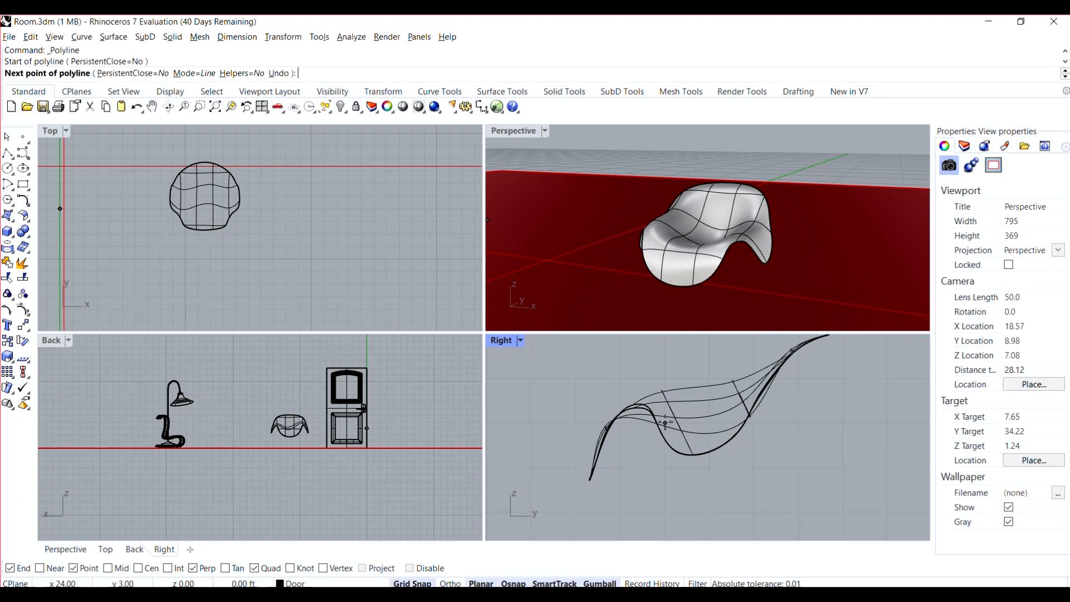
pyautogui.click(666, 511)
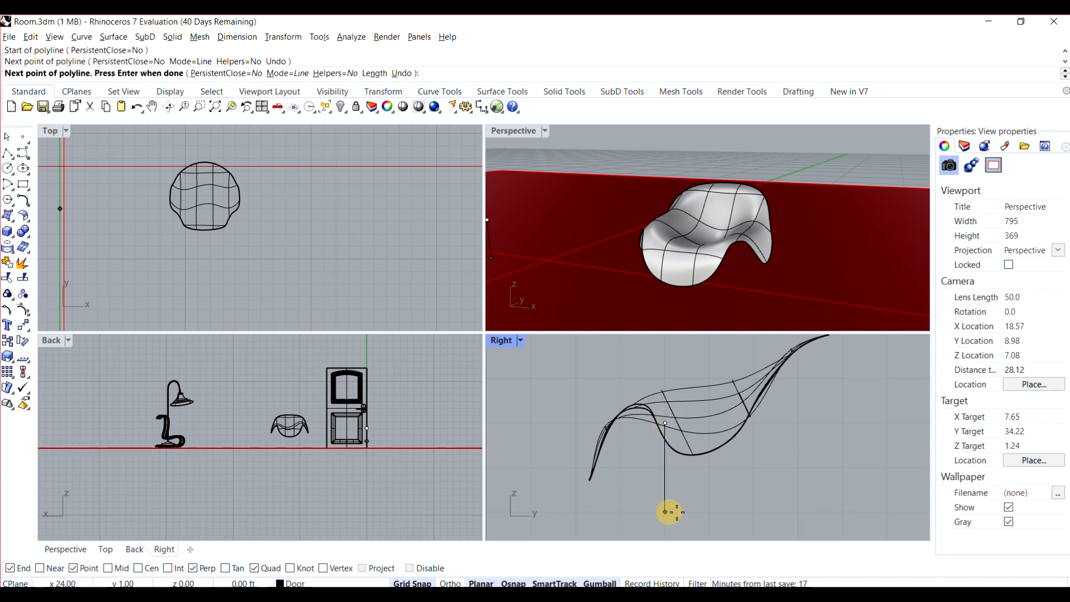
pyautogui.press('F8')
pyautogui.click(798, 511)
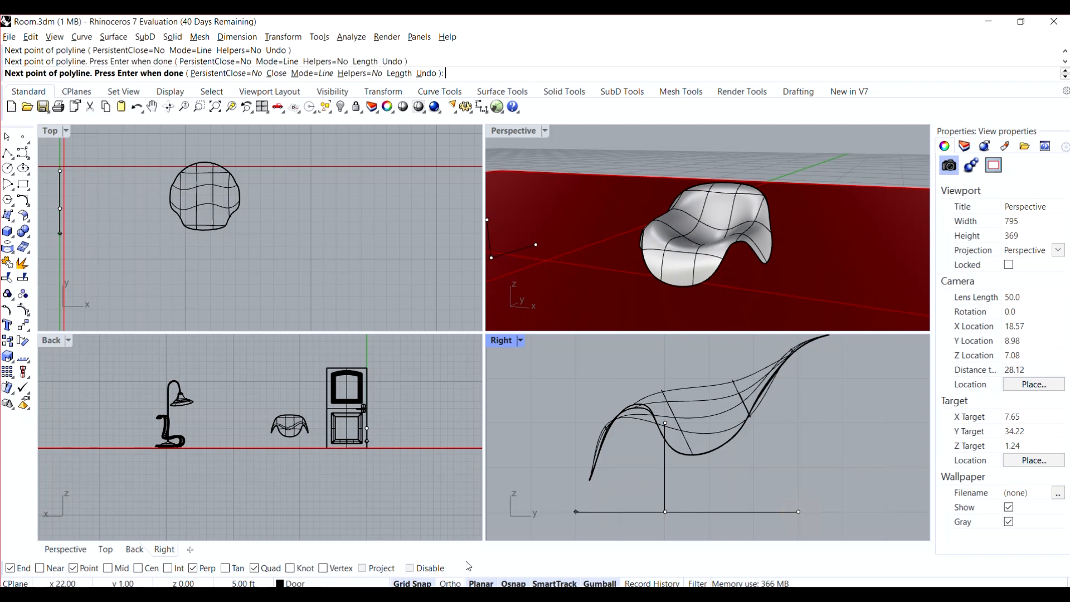
pyautogui.click(412, 584)
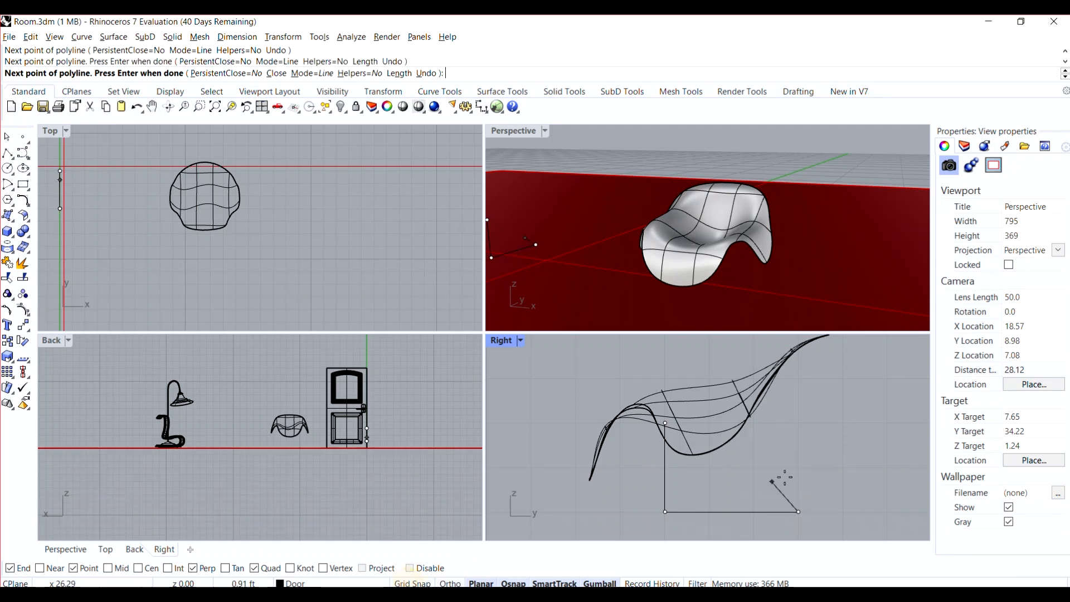
pyautogui.click(765, 428)
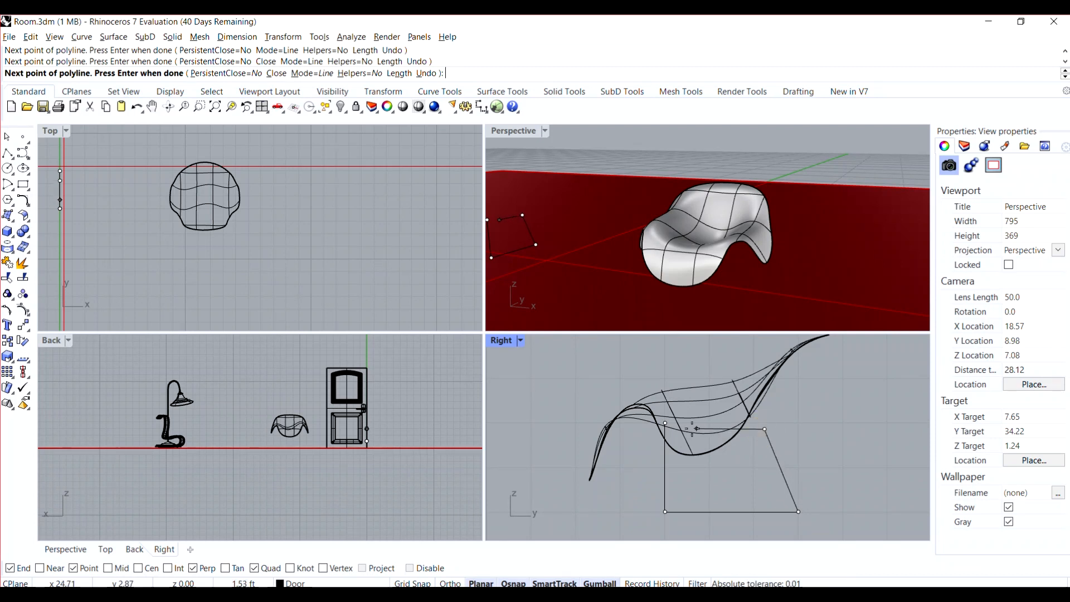
pyautogui.click(669, 424)
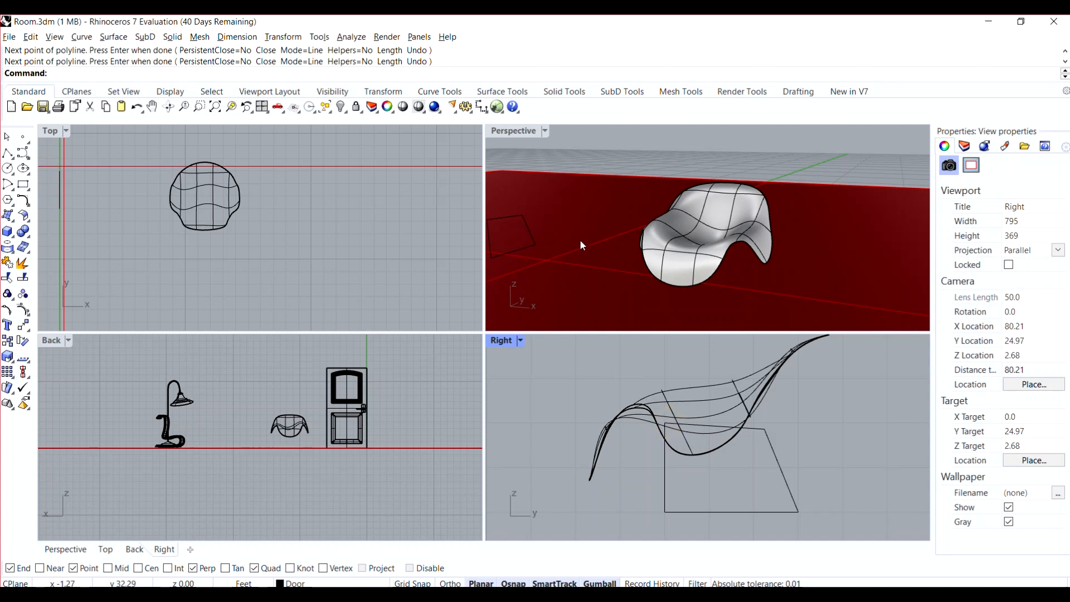
# - Move the closed polyline along X in the Top view to the side edge of the seat
pyautogui.moveTo(580, 239); pyautogui.dragTo(603, 252, button='right')
pyautogui.click(542, 255)
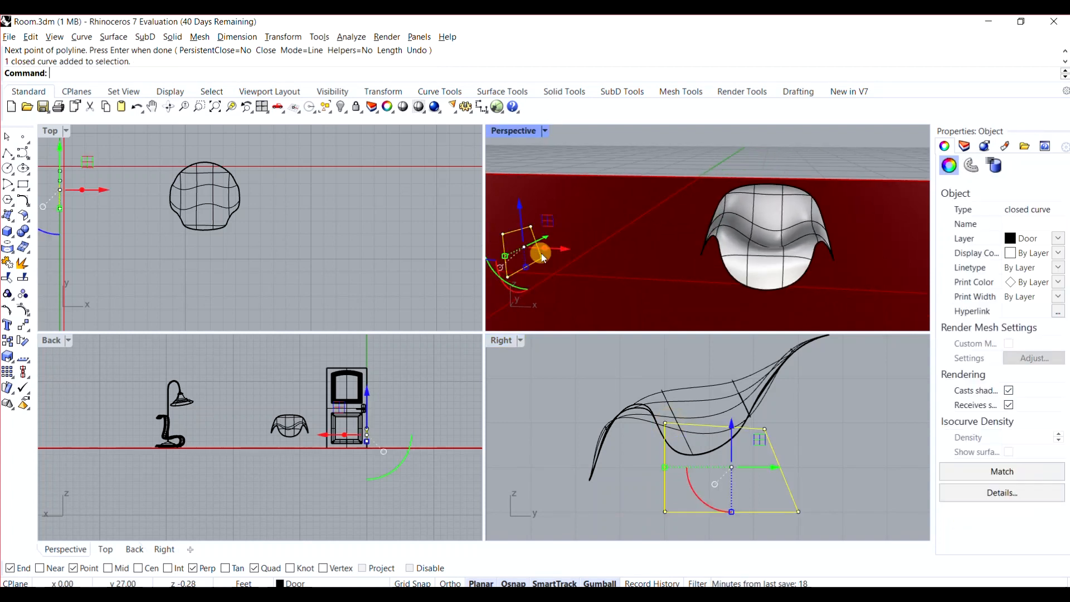
pyautogui.moveTo(112, 189); pyautogui.dragTo(276, 195)
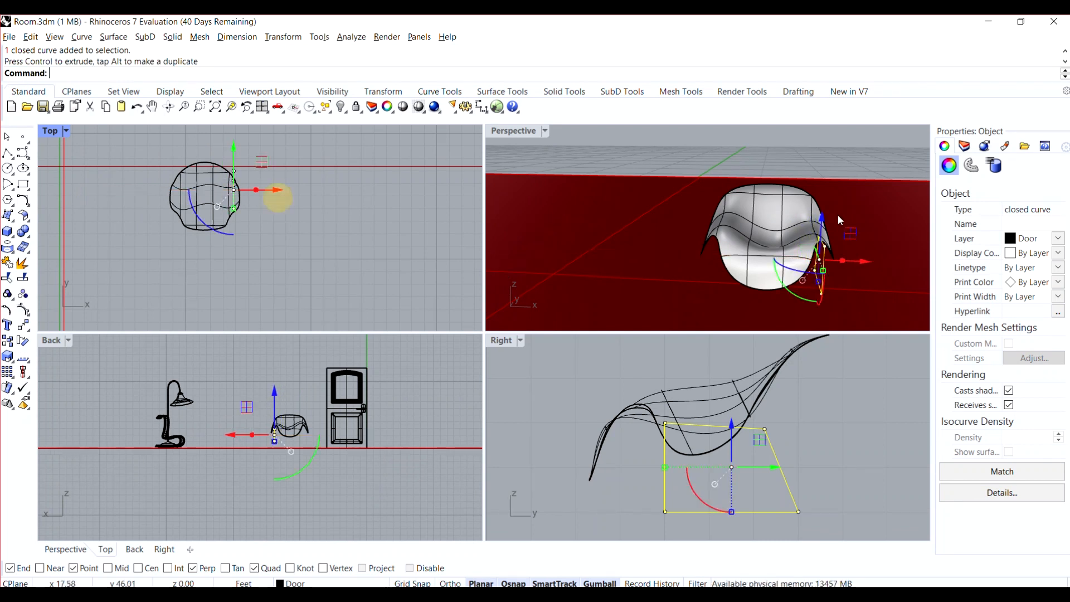
pyautogui.moveTo(833, 256); pyautogui.dragTo(815, 242, button='right')
pyautogui.scroll(5, 782, 201)
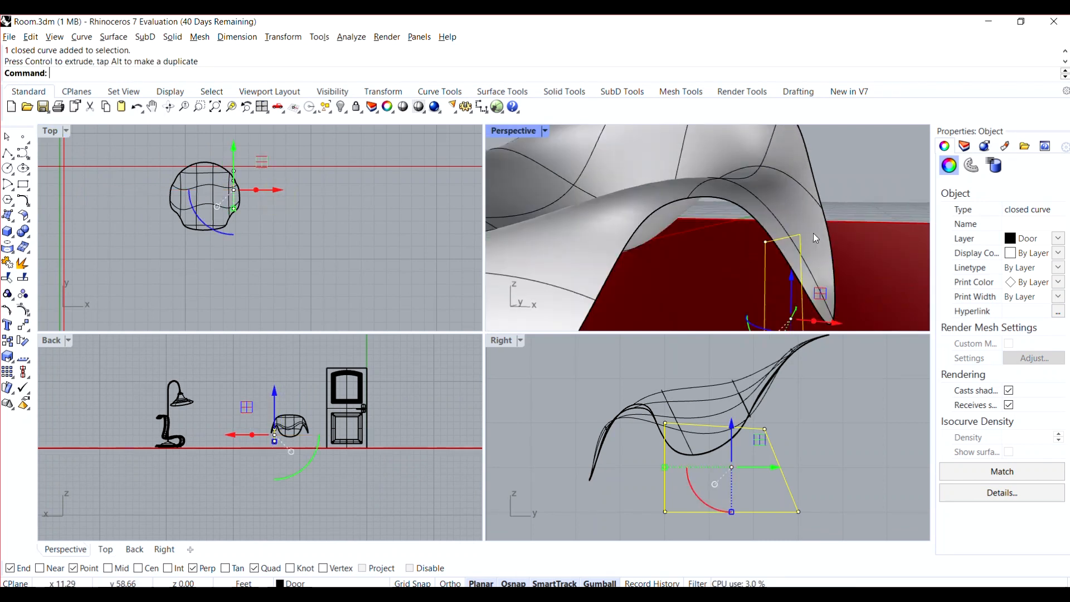
# - Nudge the polyline slightly inward and adjust its height so its upper side meets the underside of the seat's arched edge
pyautogui.scroll(-5, 816, 238)
pyautogui.moveTo(864, 281); pyautogui.dragTo(851, 277)
pyautogui.moveTo(807, 230); pyautogui.dragTo(807, 204)
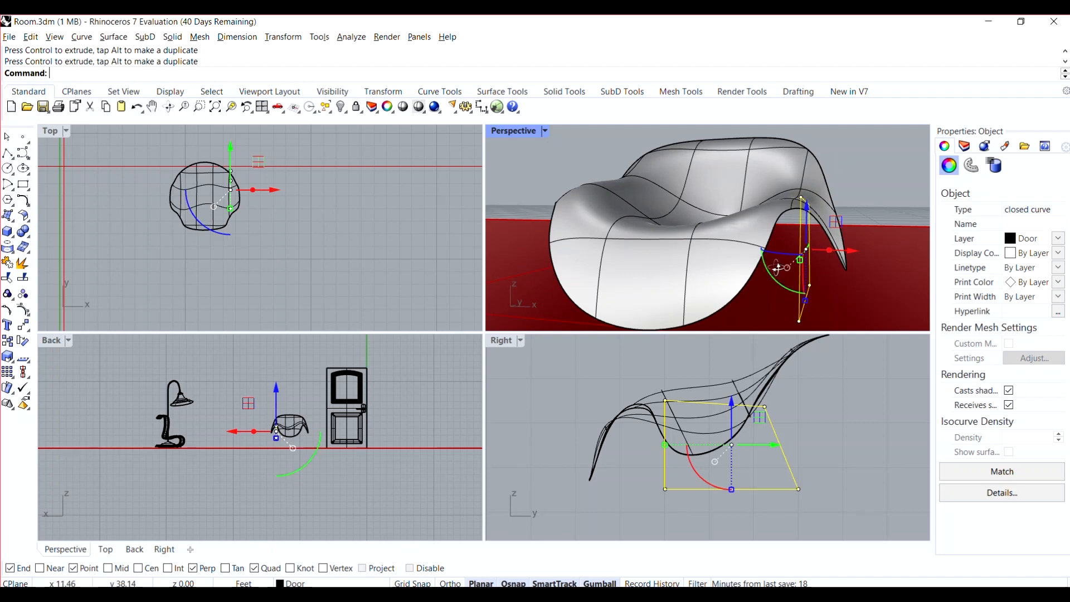
pyautogui.moveTo(777, 267); pyautogui.dragTo(747, 270, button='right')
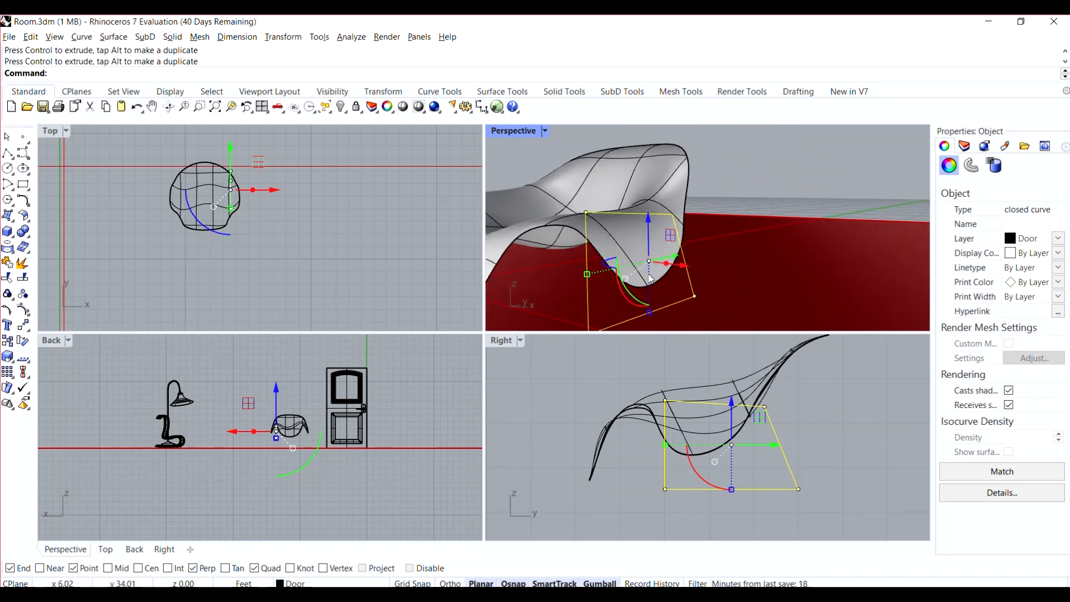
pyautogui.moveTo(651, 279); pyautogui.dragTo(681, 283, button='right')
pyautogui.moveTo(784, 272); pyautogui.dragTo(783, 277)
pyautogui.moveTo(740, 225); pyautogui.dragTo(740, 233)
pyautogui.moveTo(740, 233); pyautogui.dragTo(605, 205, button='right')
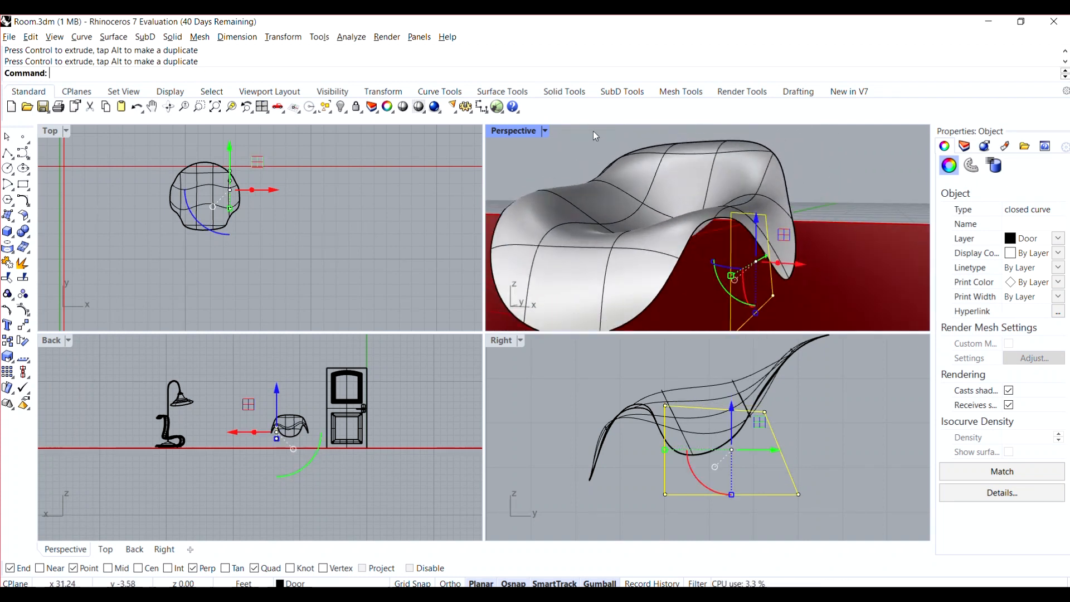
# - Create a closed pipe with a radius of 0.08 along the polyline and nudge the rail curve slightly down
pyautogui.press('Return')
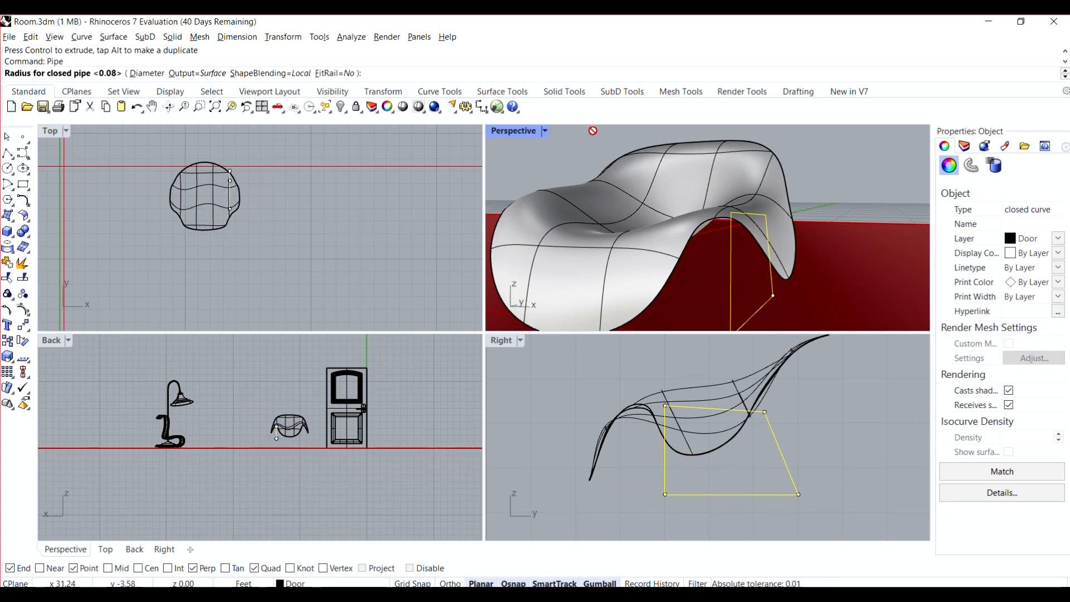
pyautogui.press('Return')
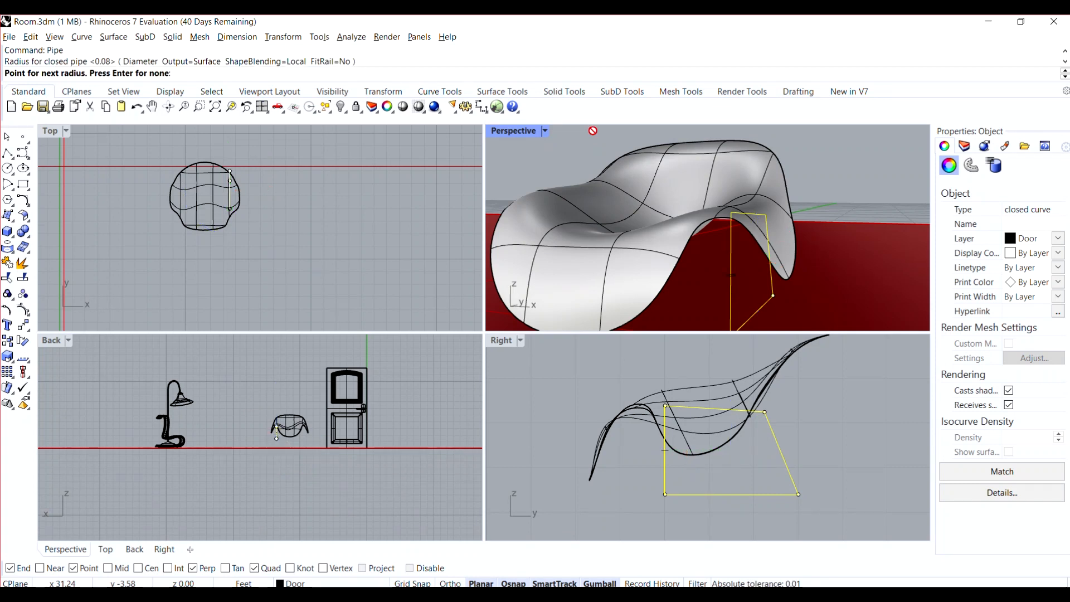
pyautogui.press('Return')
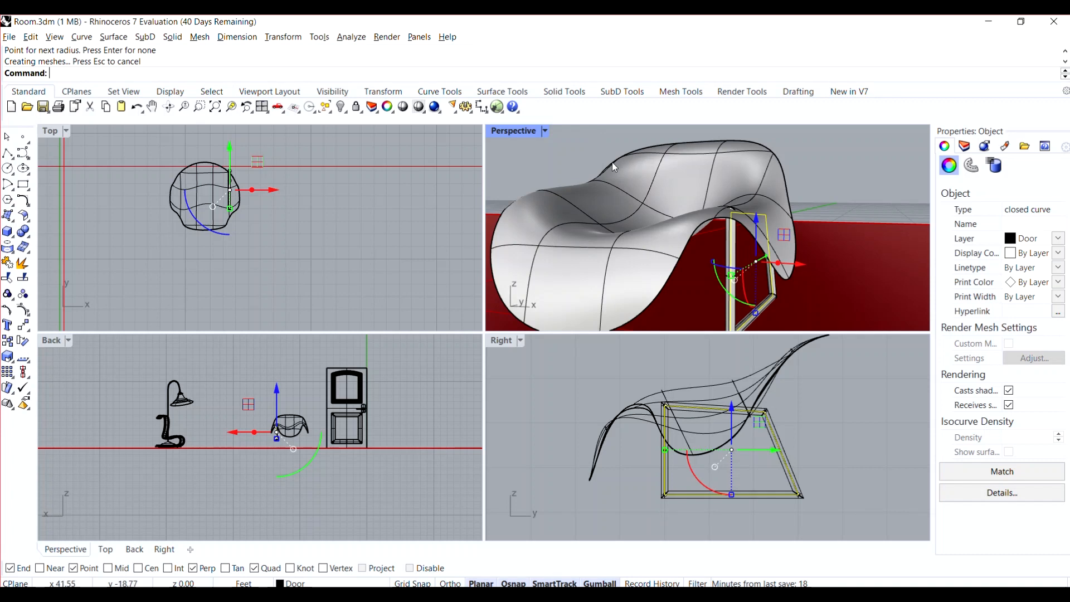
pyautogui.scroll(3, 733, 226)
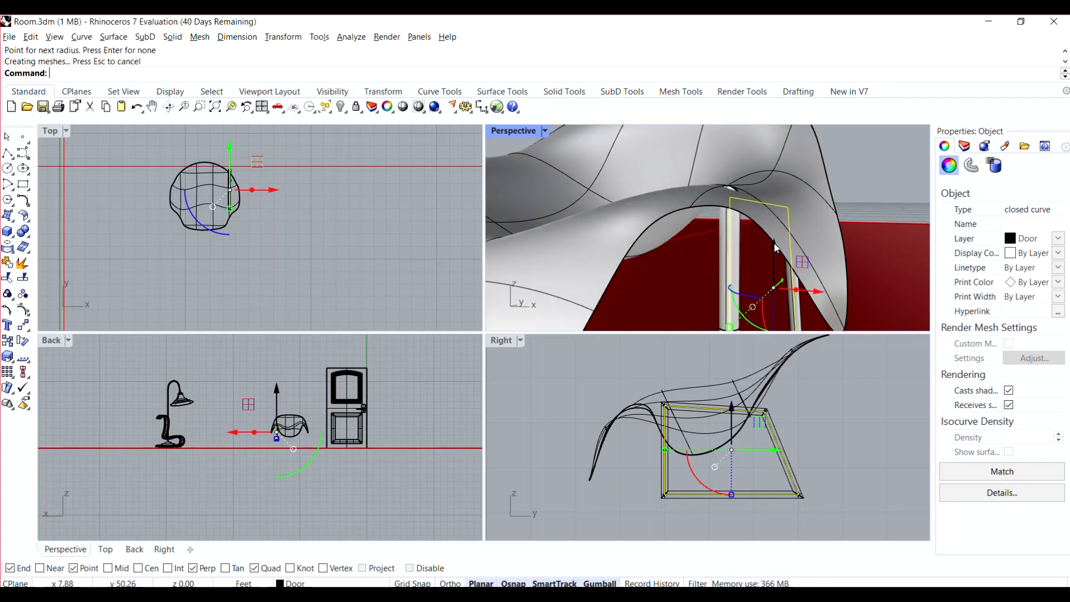
pyautogui.moveTo(772, 242); pyautogui.dragTo(770, 245)
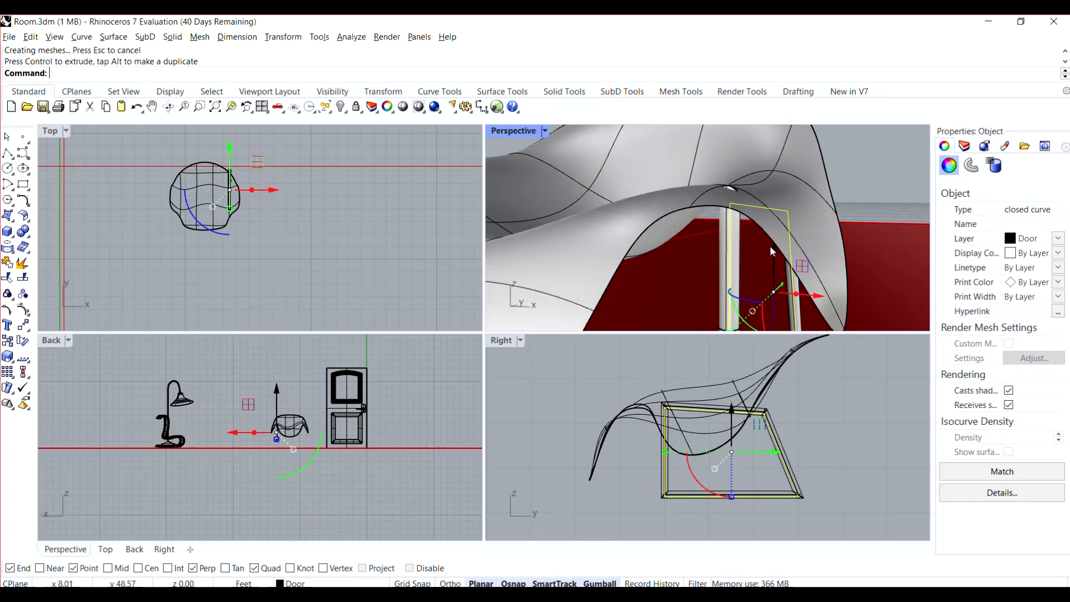
pyautogui.click(731, 259)
pyautogui.click(662, 272)
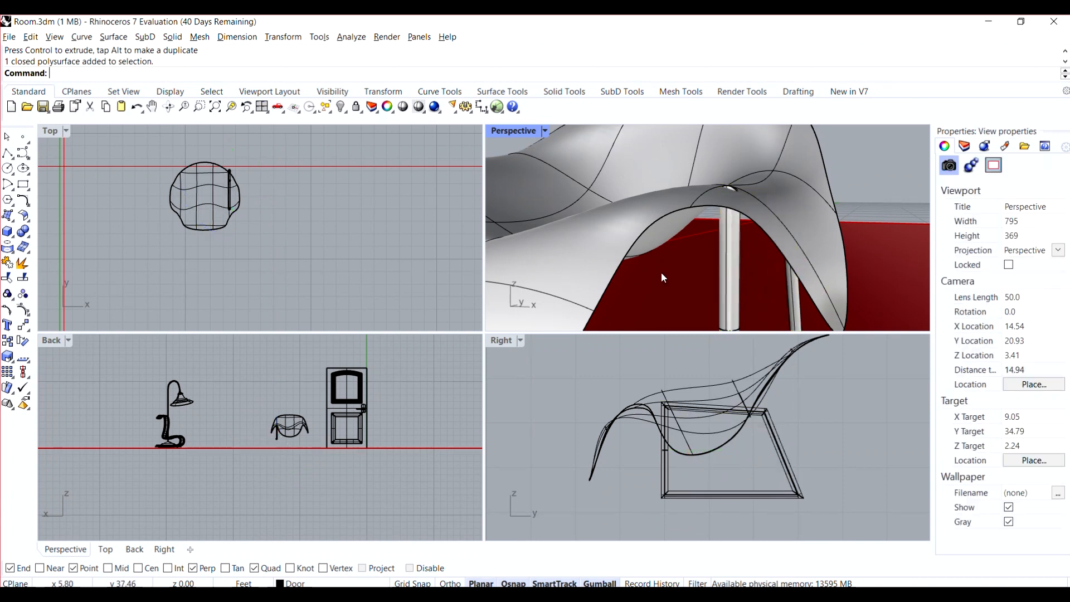
pyautogui.rightClick(663, 272)
pyautogui.press('Escape')
pyautogui.click(666, 242)
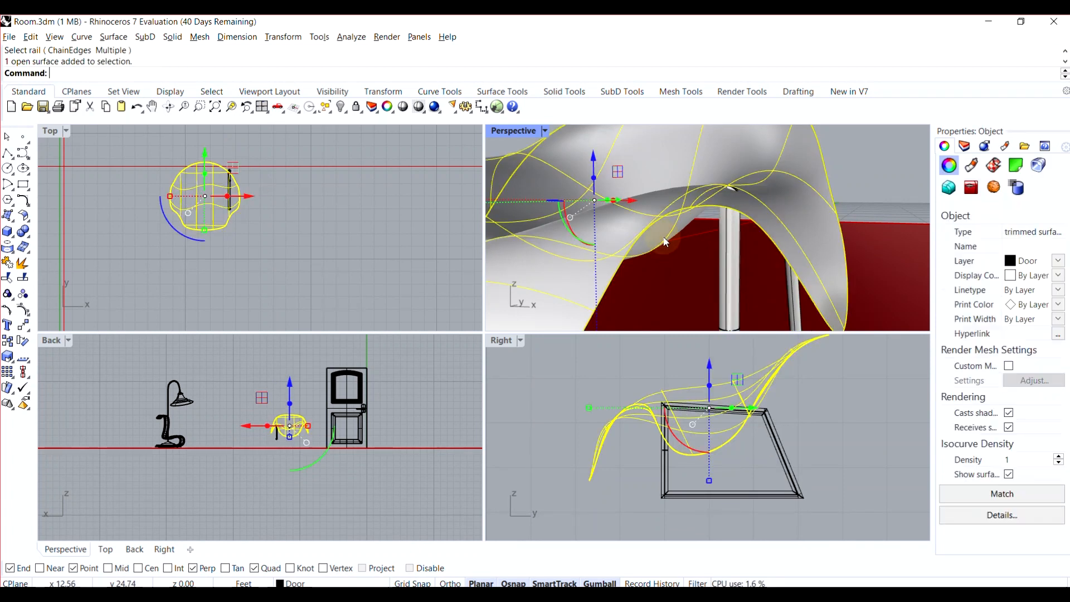
pyautogui.press('Escape')
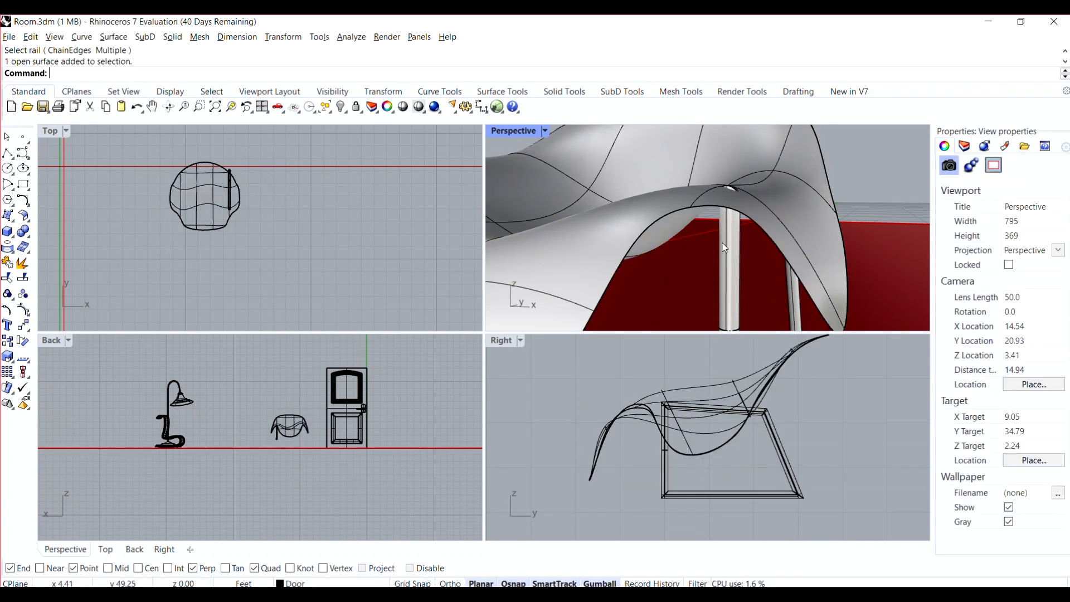
# - Lower the pipe frame slightly beneath the seat in the Perspective view
pyautogui.click(721, 242)
pyautogui.moveTo(775, 244); pyautogui.dragTo(776, 250)
pyautogui.moveTo(677, 263); pyautogui.dragTo(717, 230, button='right')
# - Thicken the seat surface into a closed solid
pyautogui.click(718, 228)
pyautogui.scroll(-8, 718, 229)
pyautogui.scroll(8, 660, 214)
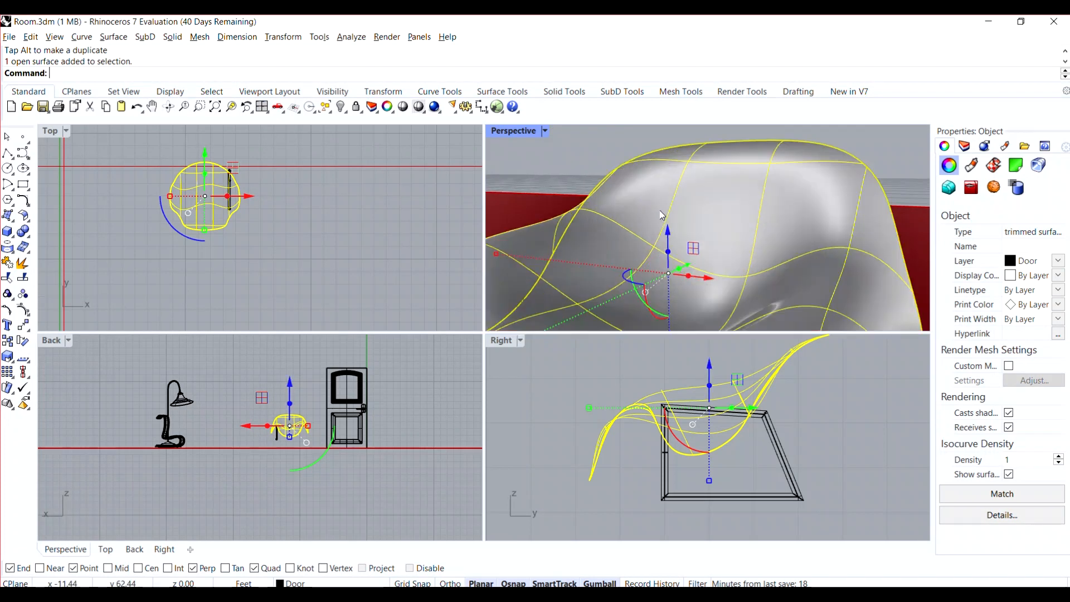
pyautogui.moveTo(670, 256); pyautogui.dragTo(672, 263)
pyautogui.moveTo(672, 263); pyautogui.dragTo(678, 246, button='right')
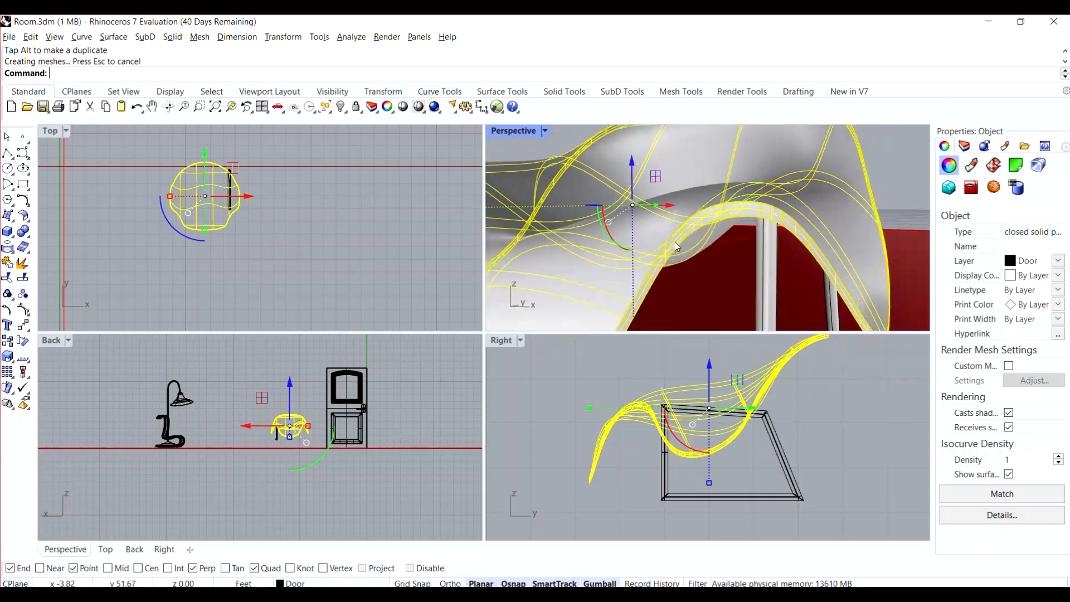
# - Raise the pipe frame slightly to meet the thickened seat edge and check the fit from several sides
pyautogui.click(770, 262)
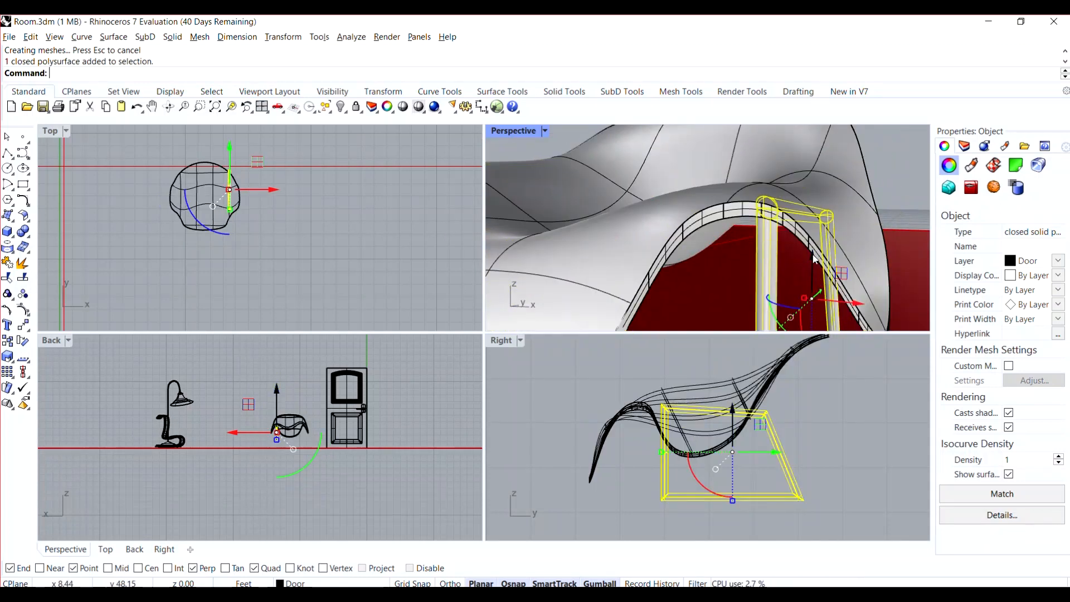
pyautogui.moveTo(814, 258); pyautogui.dragTo(814, 256)
pyautogui.moveTo(814, 256); pyautogui.dragTo(706, 225, button='right')
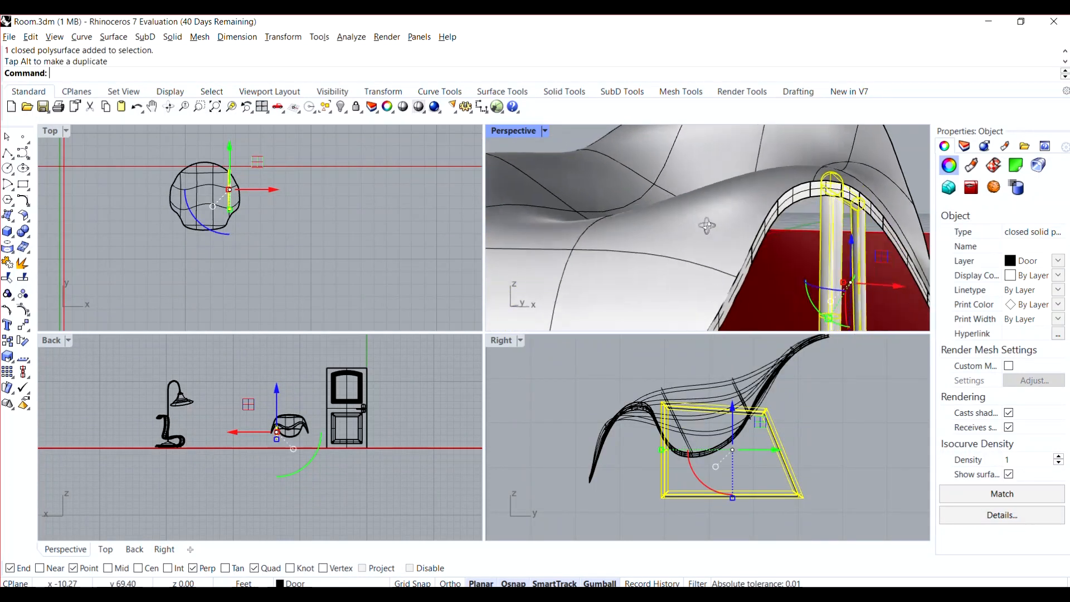
pyautogui.scroll(-8, 706, 224)
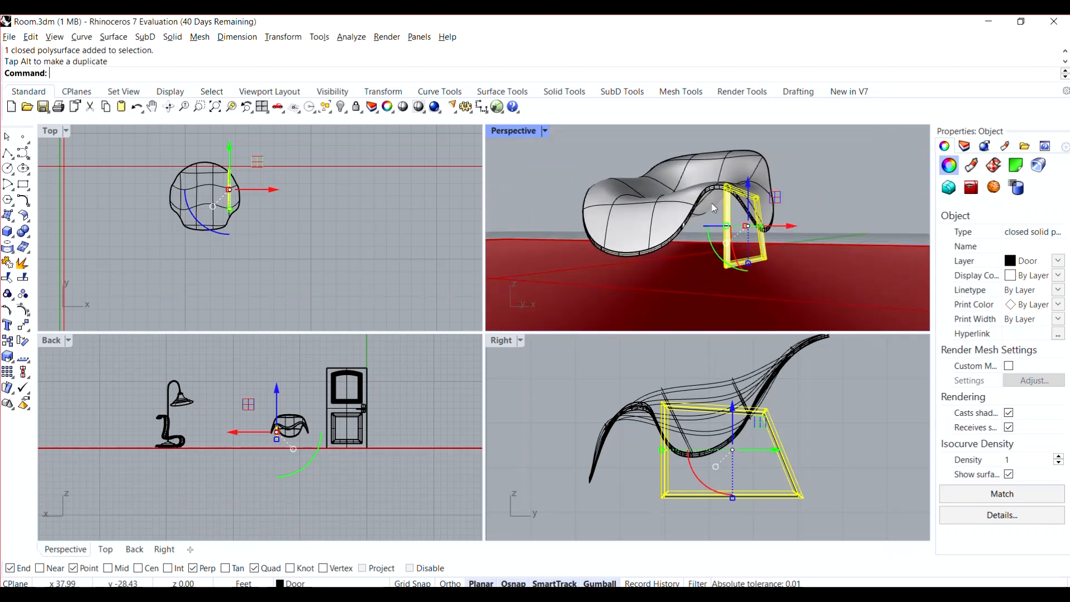
pyautogui.scroll(6, 714, 206)
pyautogui.scroll(-2, 719, 198)
pyautogui.moveTo(720, 195)
pyautogui.mouseDown(button='right')
pyautogui.moveTo(732, 182)
pyautogui.moveTo(706, 192)
pyautogui.mouseUp(button='right')
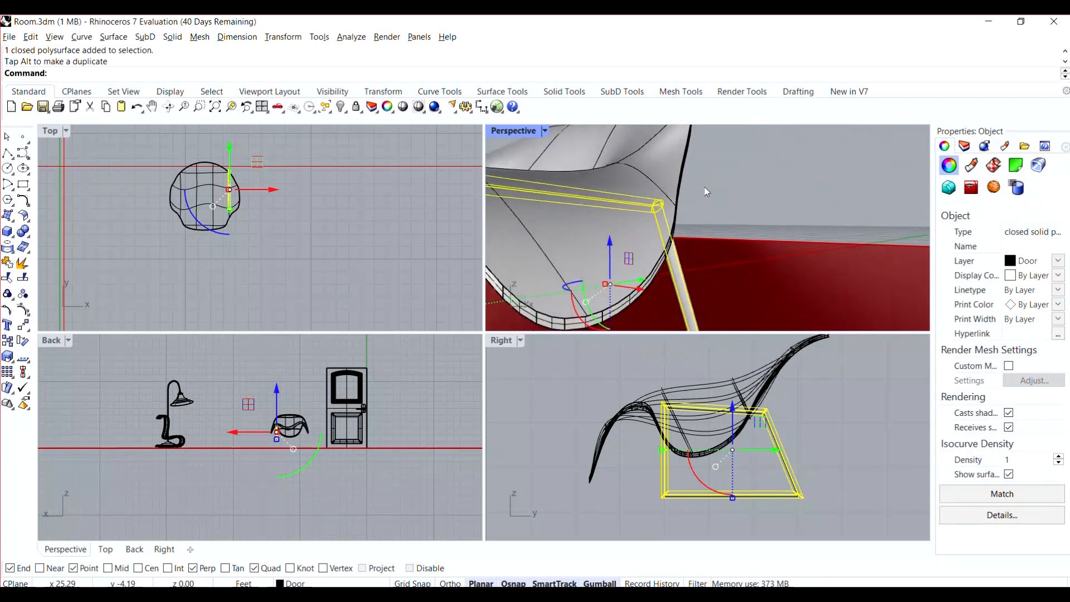
pyautogui.scroll(-4, 708, 206)
pyautogui.scroll(3, 685, 192)
# - Tilt the solid seat slightly backward in the Right view and shift it along Y over the pipe frame
pyautogui.click(683, 191)
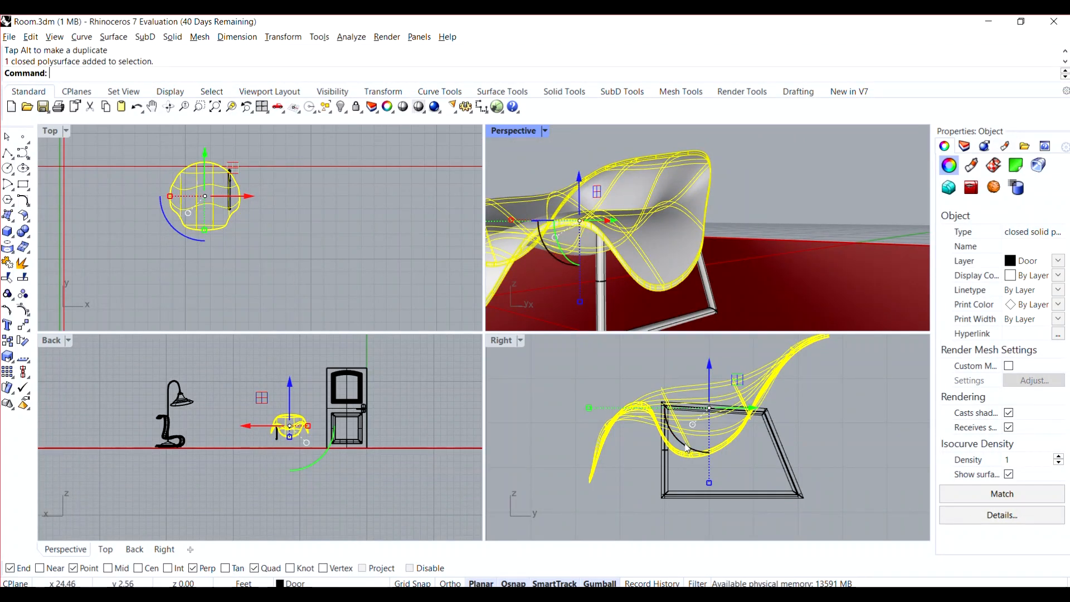
pyautogui.moveTo(686, 445); pyautogui.dragTo(681, 441)
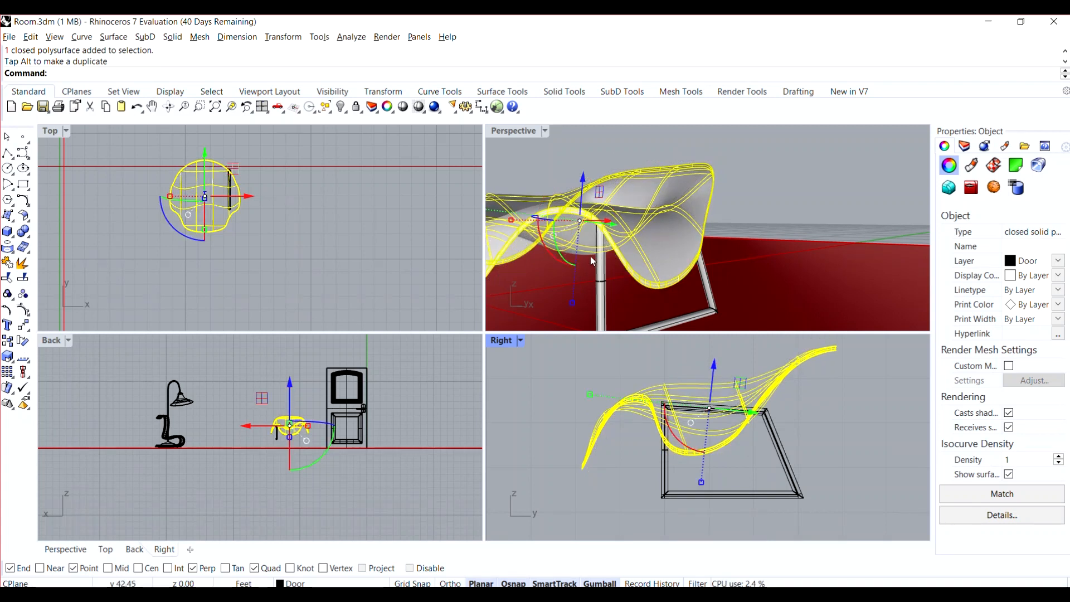
pyautogui.moveTo(646, 231); pyautogui.dragTo(720, 330, button='right')
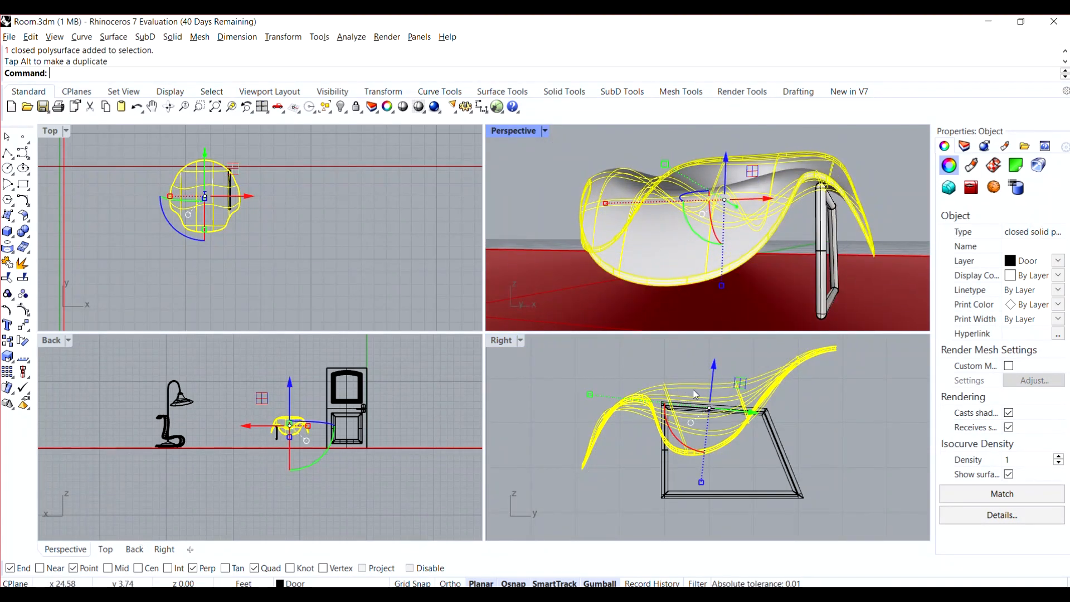
pyautogui.moveTo(757, 412); pyautogui.dragTo(778, 414)
pyautogui.moveTo(810, 255); pyautogui.dragTo(739, 290, button='right')
# - Raise the pipe leg frame slightly in the Back view so its upper tube meets the underside of the seat
pyautogui.click(710, 280)
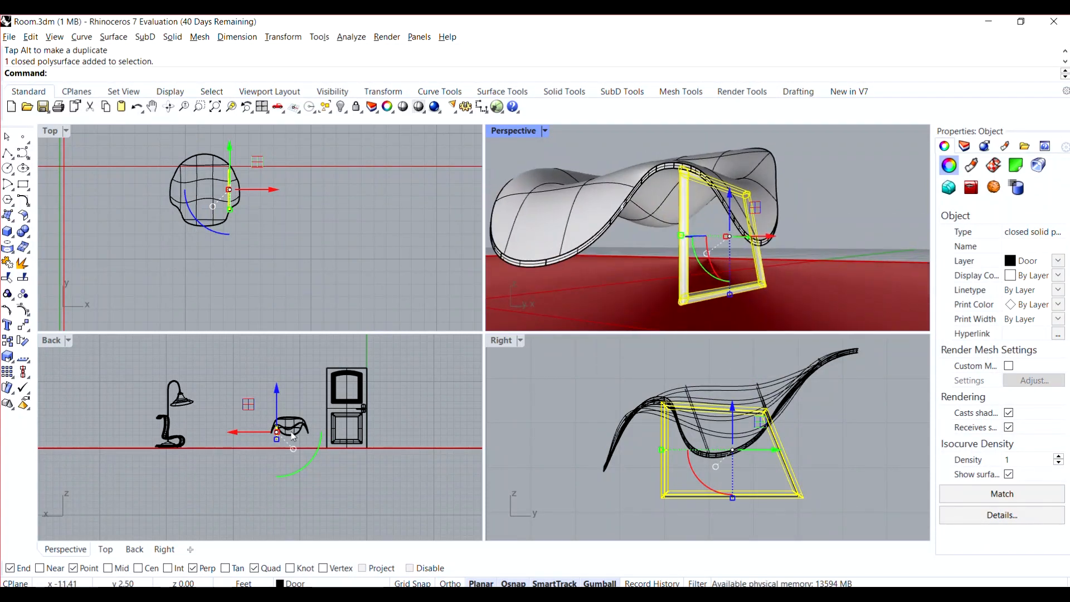
pyautogui.scroll(6, 293, 437)
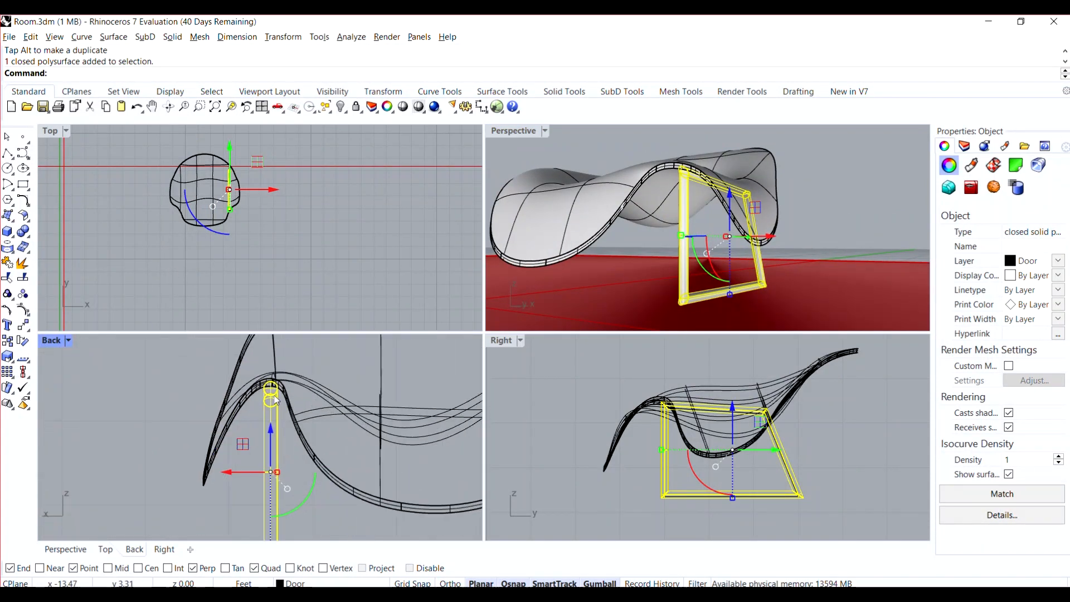
pyautogui.scroll(6, 275, 398)
pyautogui.click(301, 376)
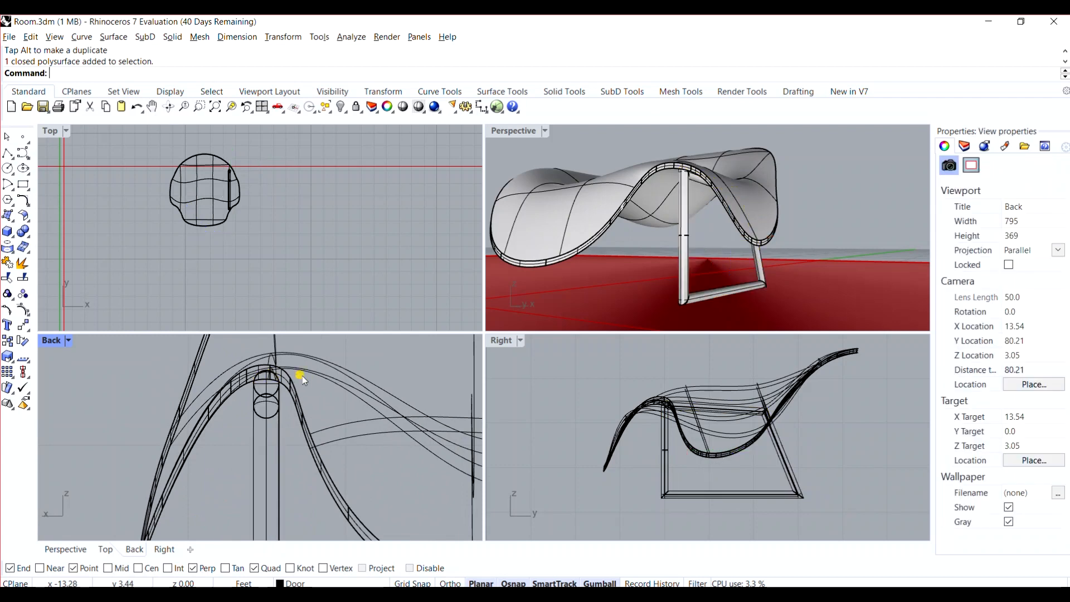
pyautogui.click(305, 417)
pyautogui.click(271, 445)
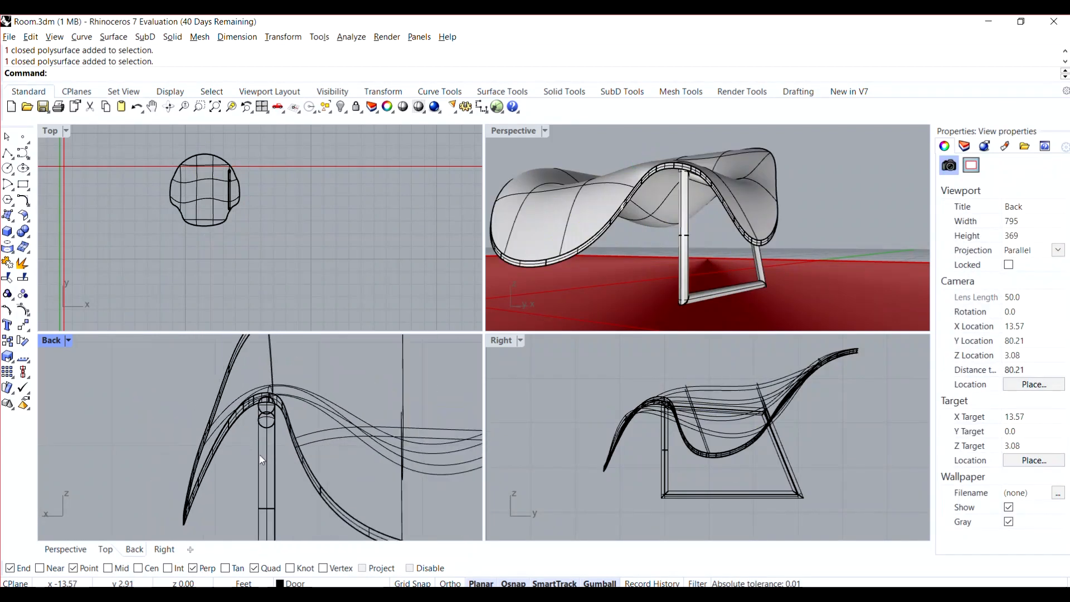
pyautogui.click(260, 460)
pyautogui.moveTo(267, 462); pyautogui.dragTo(266, 463)
pyautogui.click(170, 394)
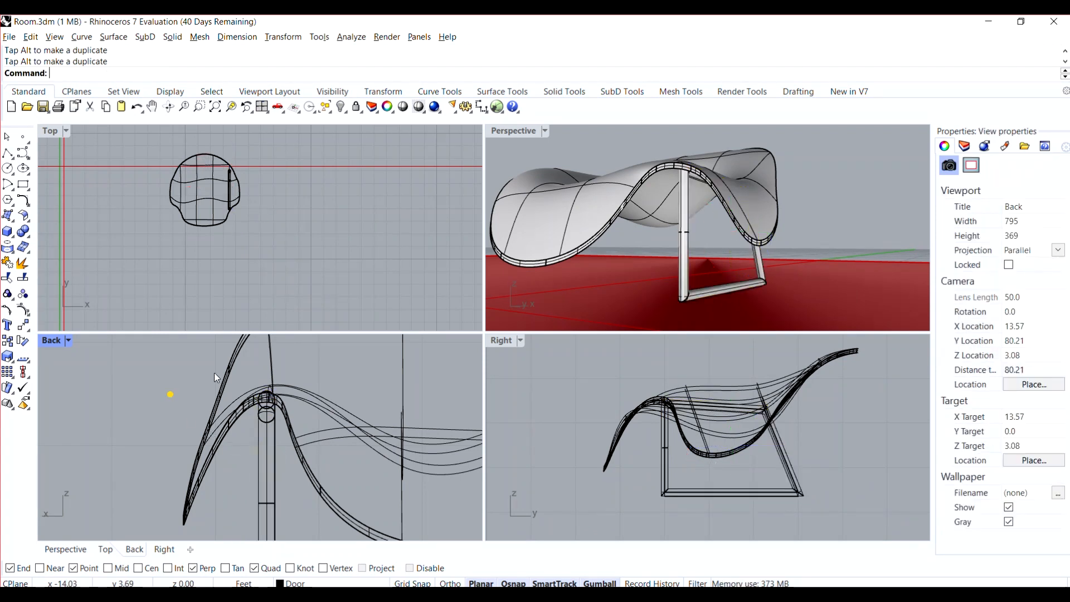
# - Mirror a copy of the leg frame across a vertical plane through the middle of the seat in the Back view
pyautogui.scroll(4, 720, 188)
pyautogui.moveTo(727, 182); pyautogui.dragTo(733, 182, button='right')
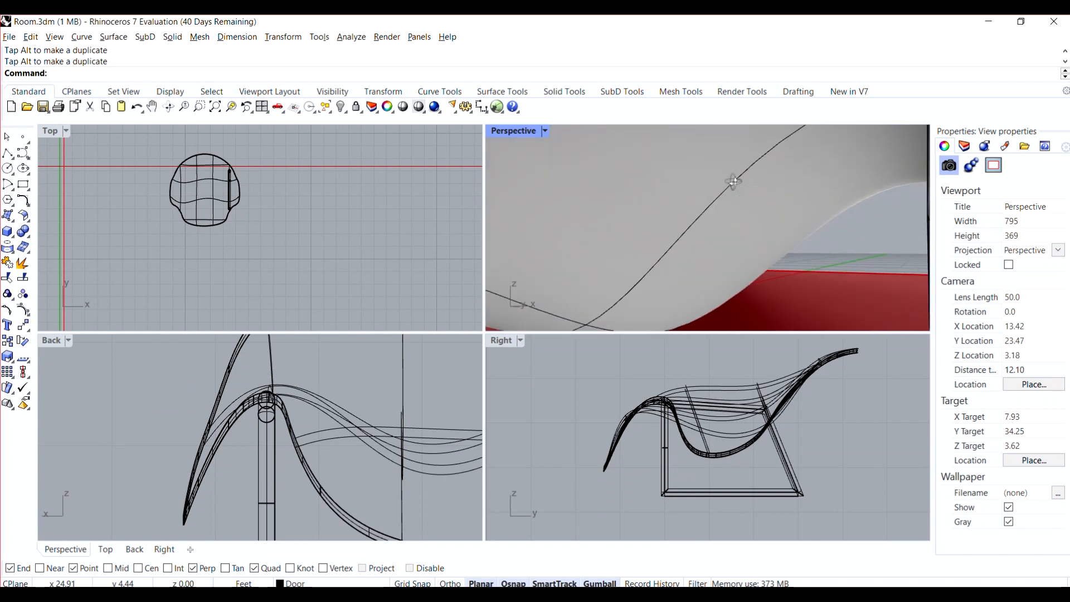
pyautogui.scroll(-4, 732, 182)
pyautogui.scroll(5, 774, 199)
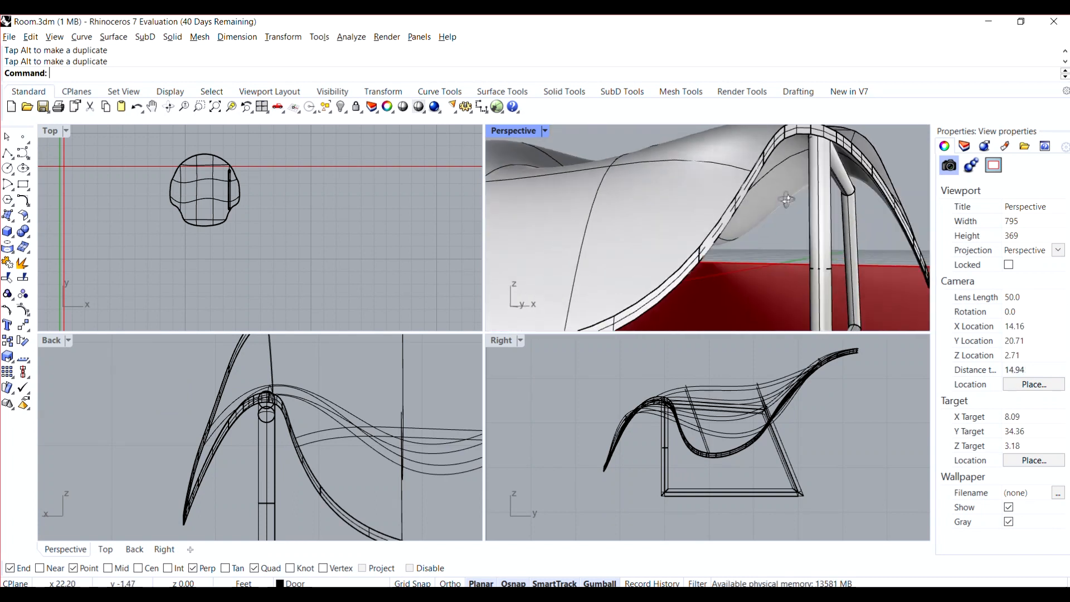
pyautogui.scroll(-4, 777, 200)
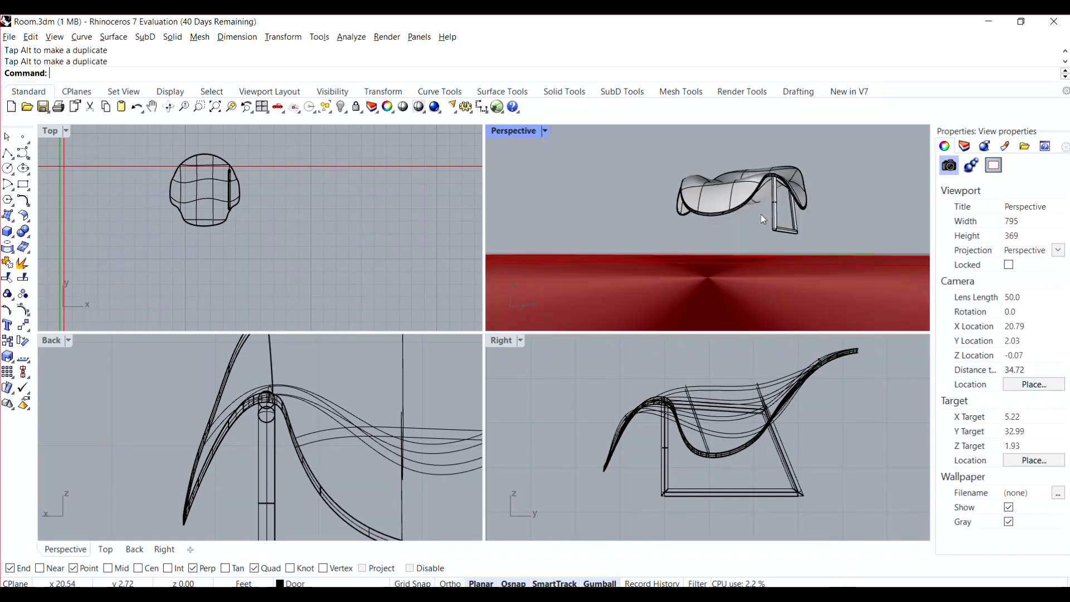
pyautogui.scroll(-4, 328, 409)
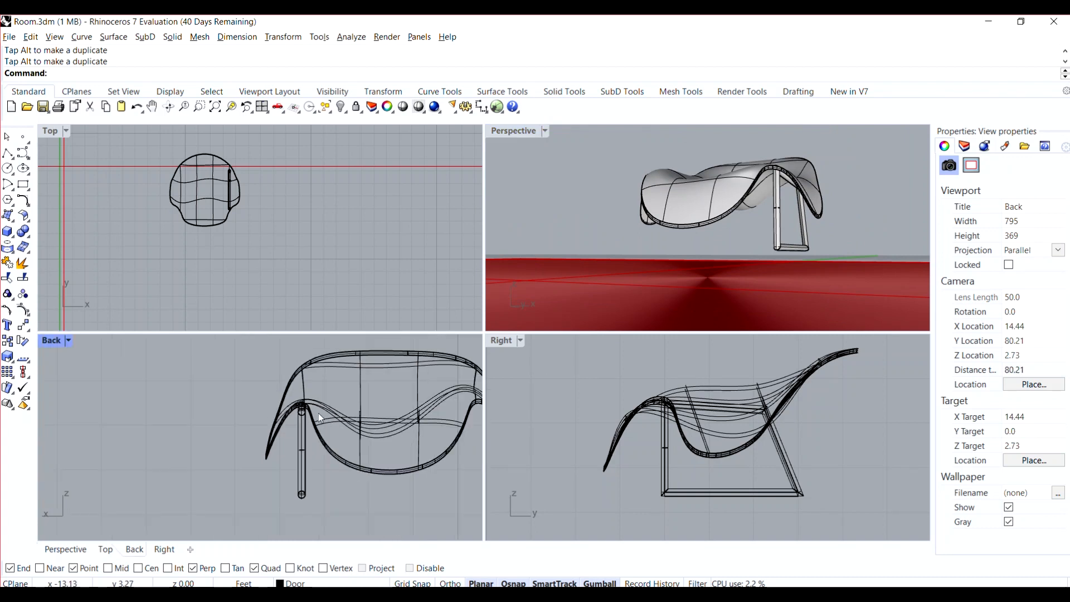
pyautogui.scroll(2, 351, 422)
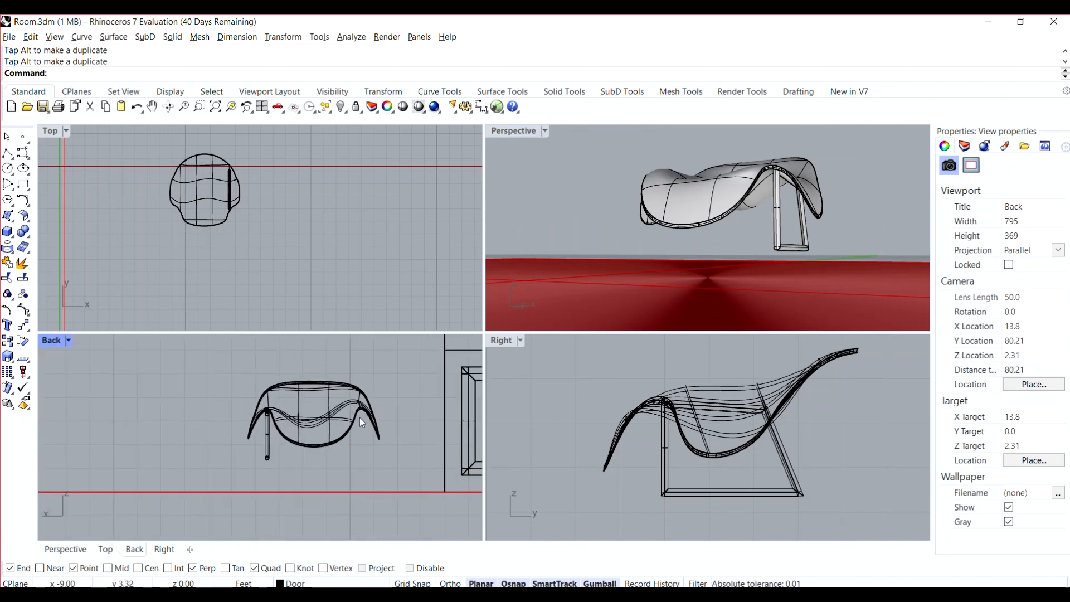
pyautogui.click(269, 443)
pyautogui.write('Mirror')
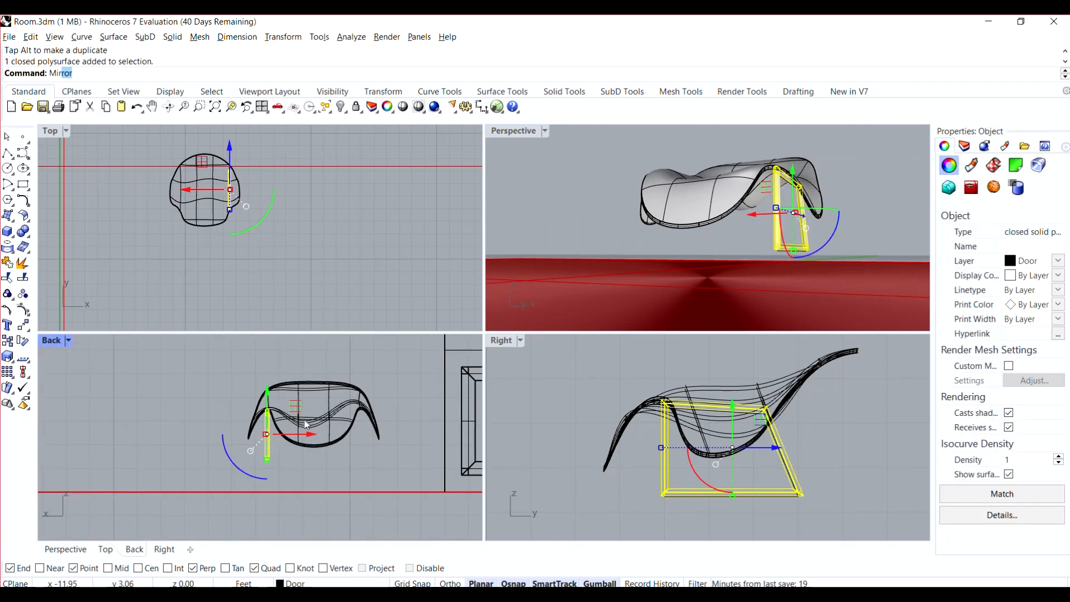
pyautogui.press('Return')
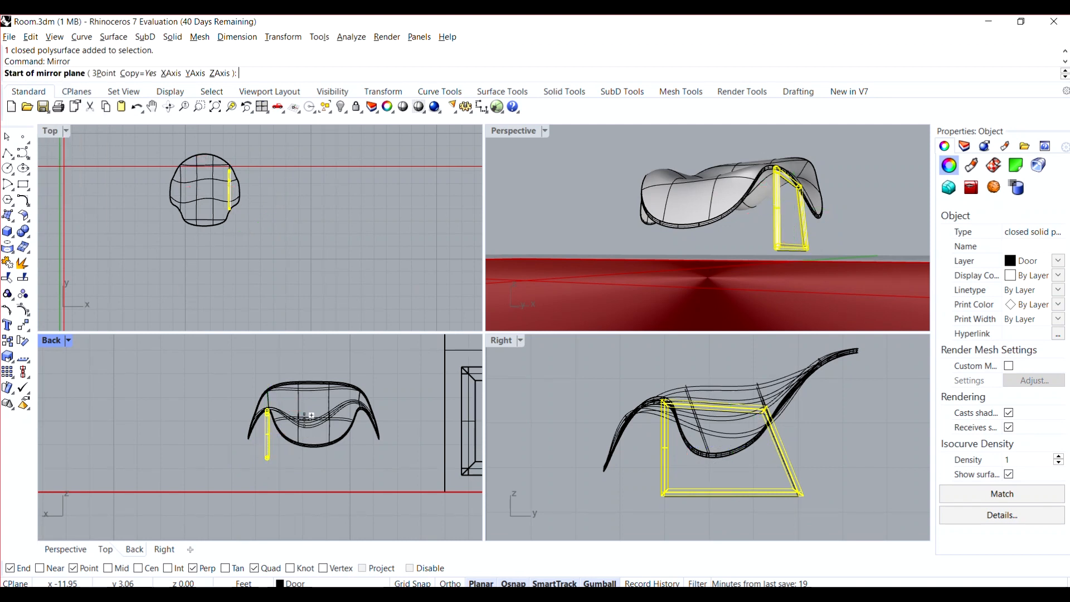
pyautogui.click(316, 457)
pyautogui.click(319, 421)
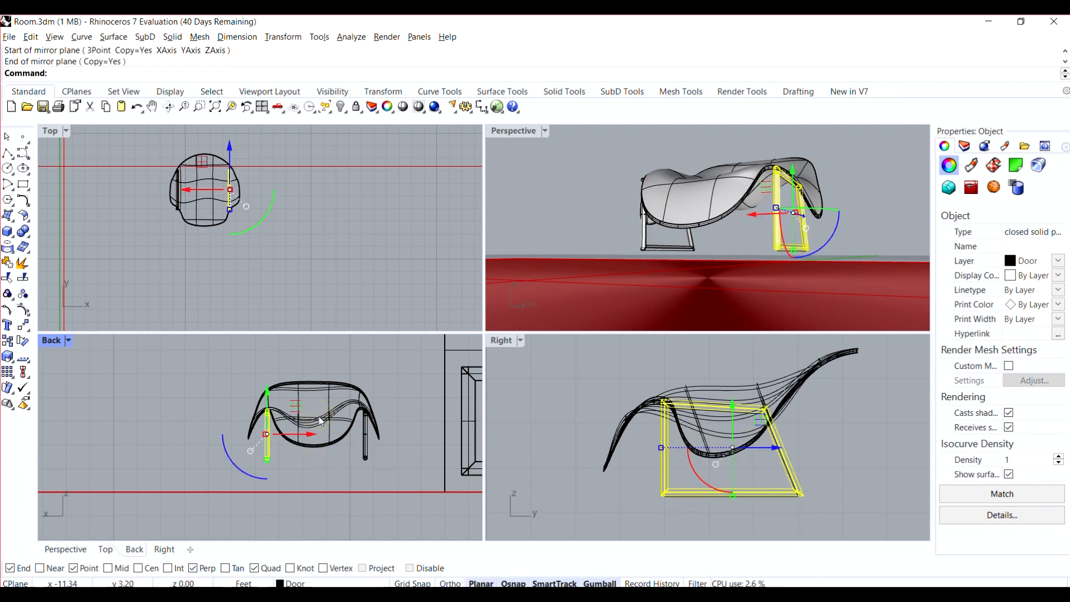
# - Shift the mirrored leg frame slightly inward toward the seat's centre and check the chair in the maximized Perspective view
pyautogui.click(378, 440)
pyautogui.click(366, 444)
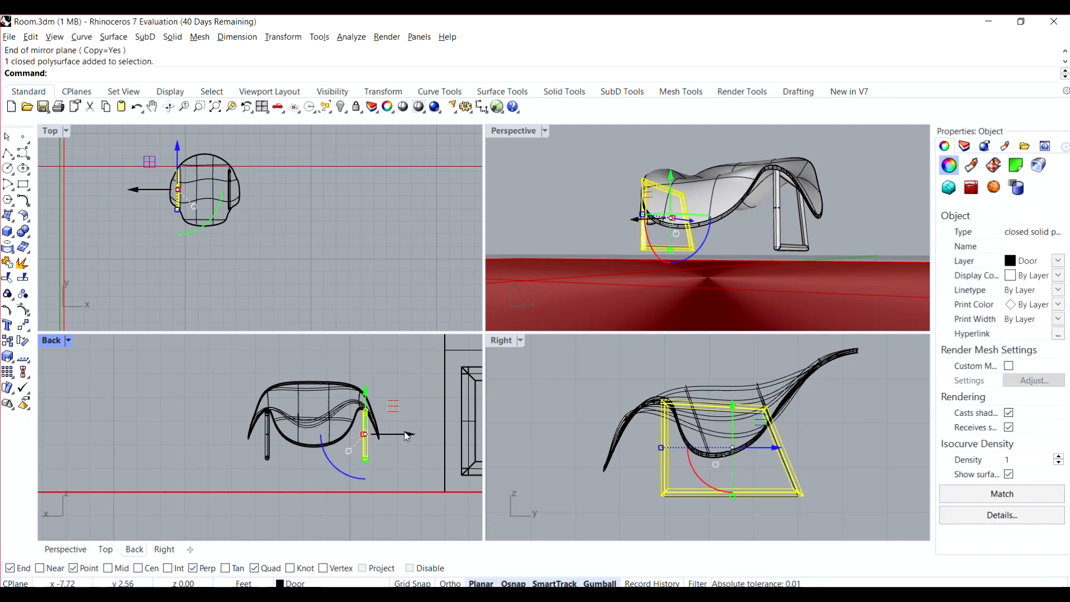
pyautogui.moveTo(407, 435); pyautogui.dragTo(403, 435)
pyautogui.click(407, 464)
pyautogui.scroll(6, 366, 430)
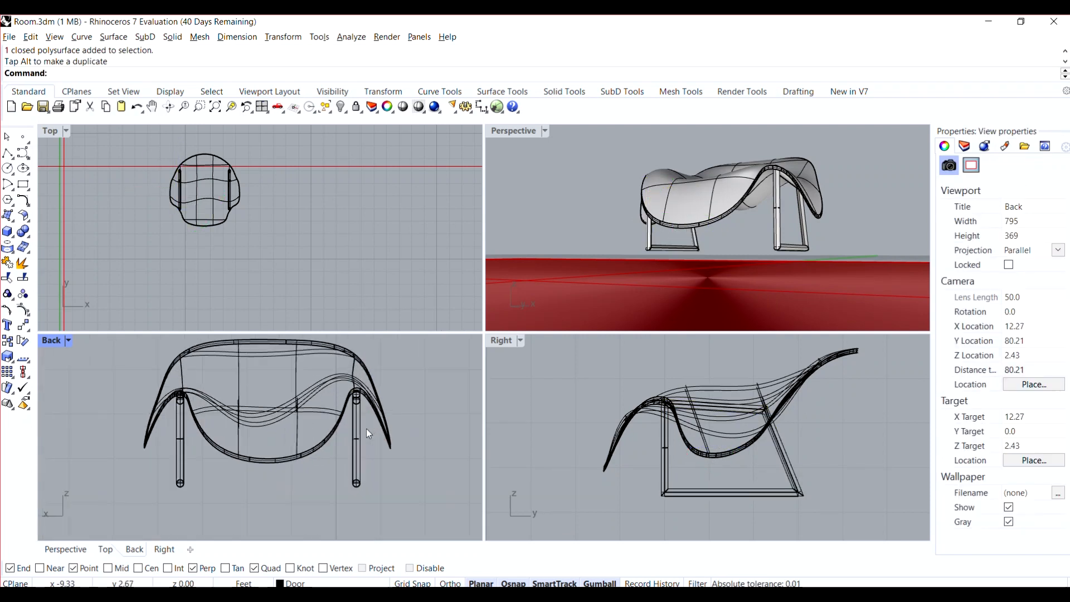
pyautogui.scroll(2, 367, 432)
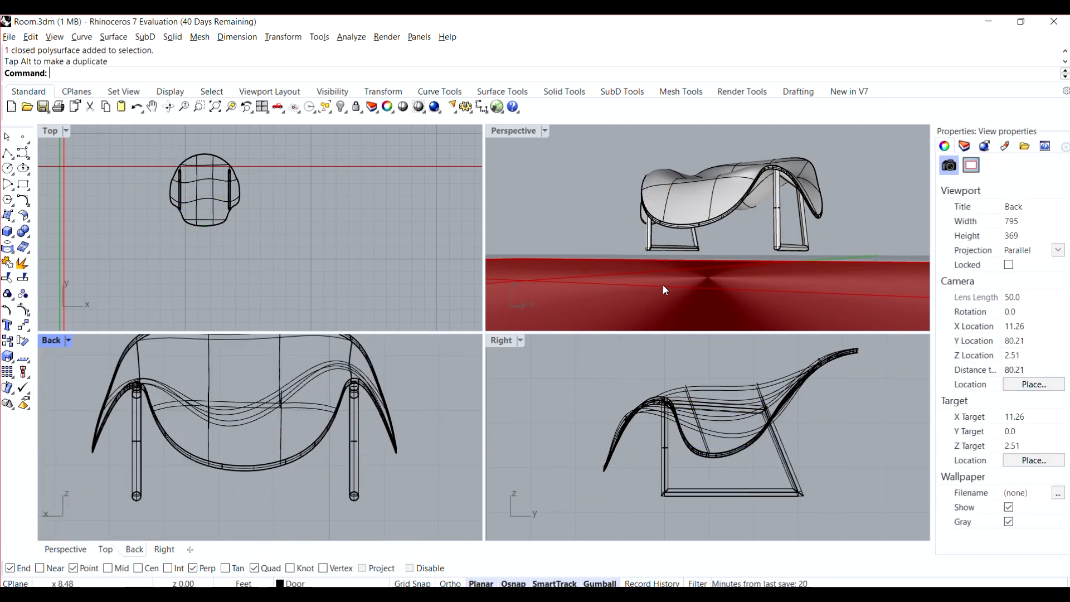
pyautogui.doubleClick(516, 130)
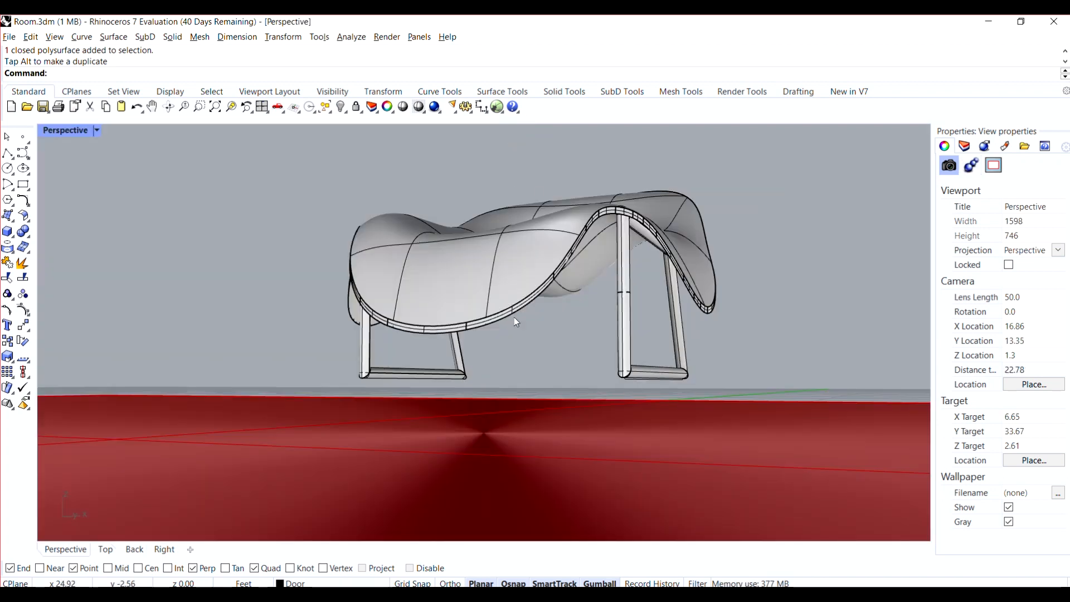
pyautogui.moveTo(514, 317); pyautogui.dragTo(481, 324, button='right')
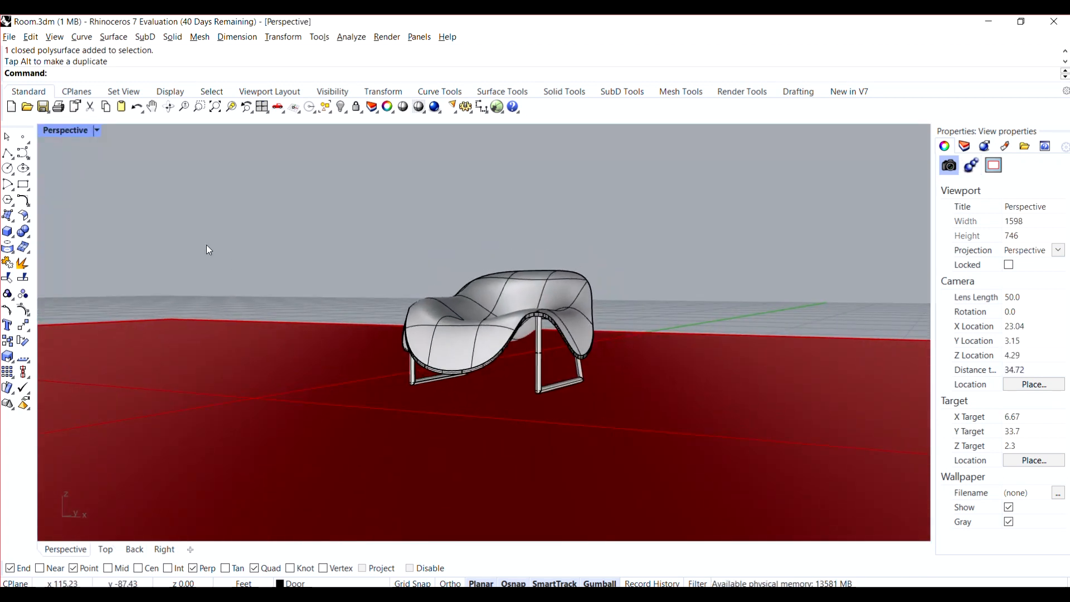
pyautogui.doubleClick(70, 129)
pyautogui.scroll(-4, 716, 235)
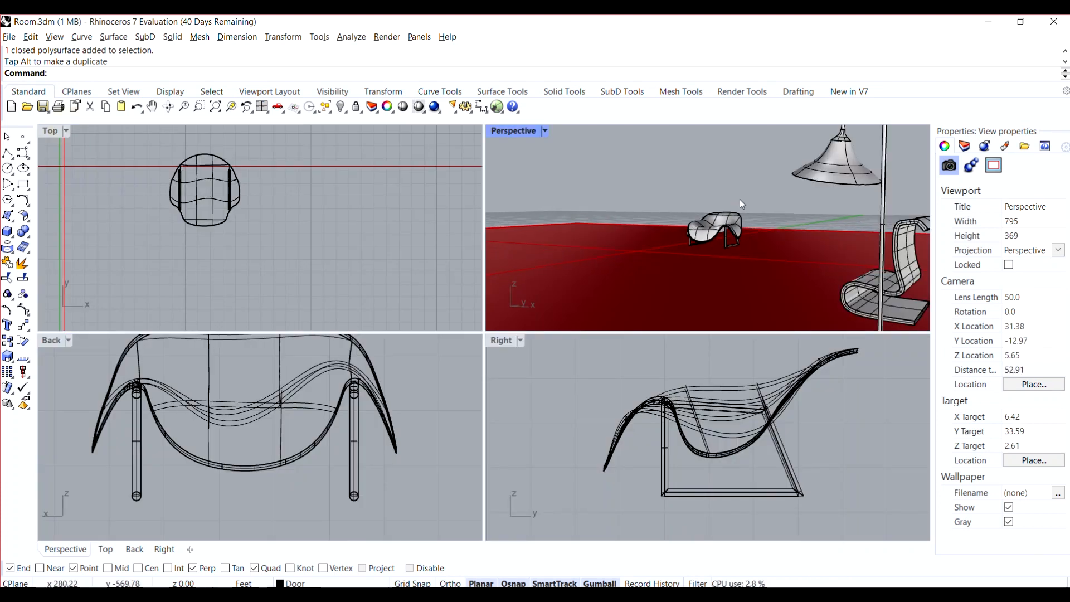
pyautogui.scroll(4, 741, 200)
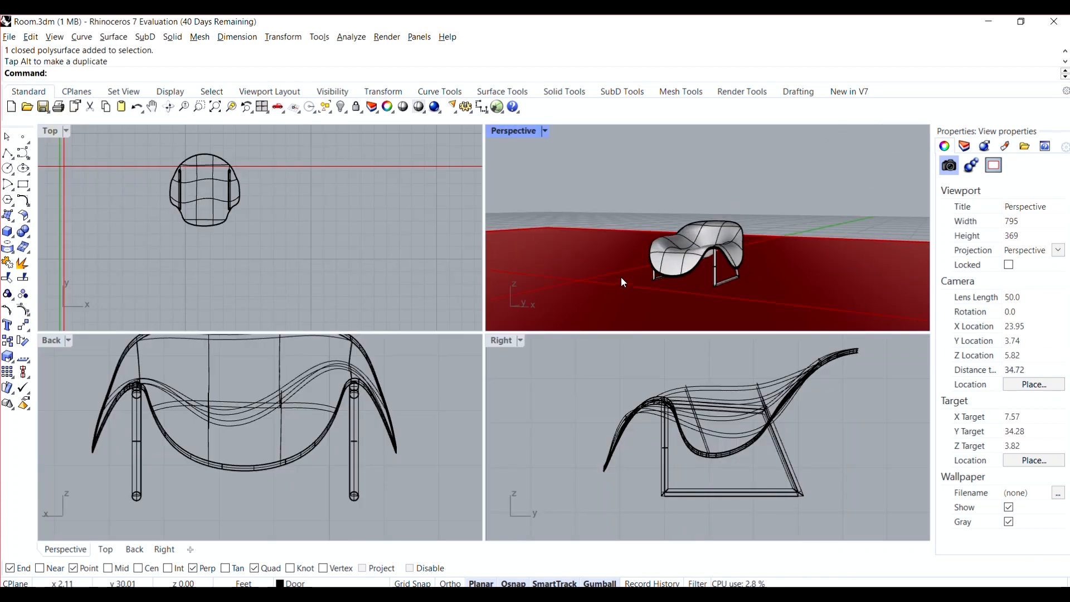
# - Show the hidden room walls again and view the chair from above in the Perspective view
pyautogui.write('show')
pyautogui.press('Return')
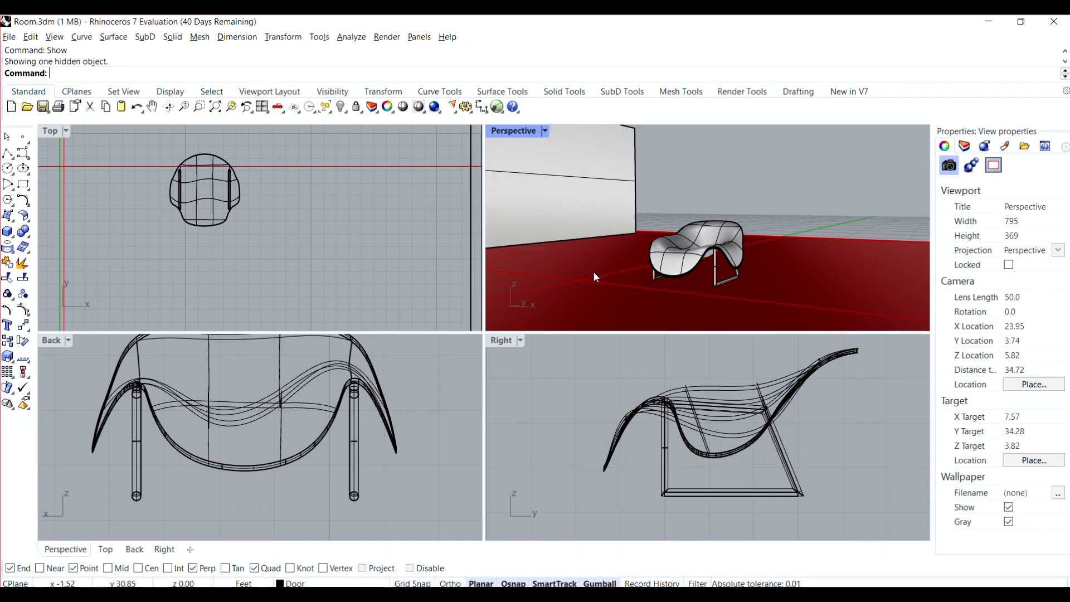
pyautogui.moveTo(570, 294); pyautogui.dragTo(637, 252, button='right')
pyautogui.moveTo(679, 260)
pyautogui.mouseDown(button='right')
pyautogui.moveTo(612, 252)
pyautogui.moveTo(544, 280)
pyautogui.moveTo(665, 270)
pyautogui.mouseUp(button='right')
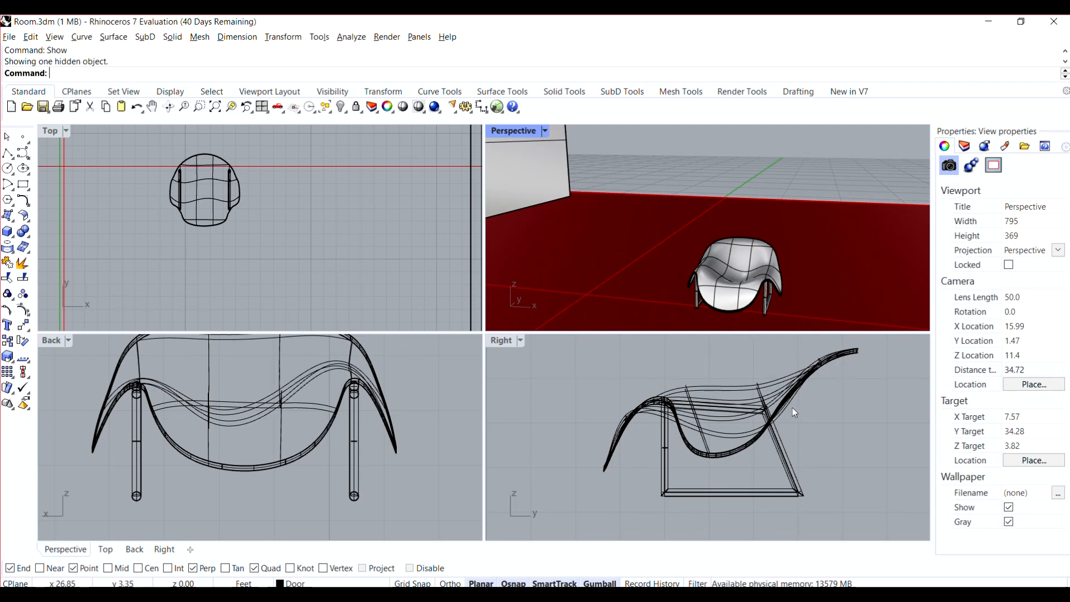
# - Select the seat and both leg frames and move them along X in the Back view toward the floor lamp
pyautogui.click(758, 262)
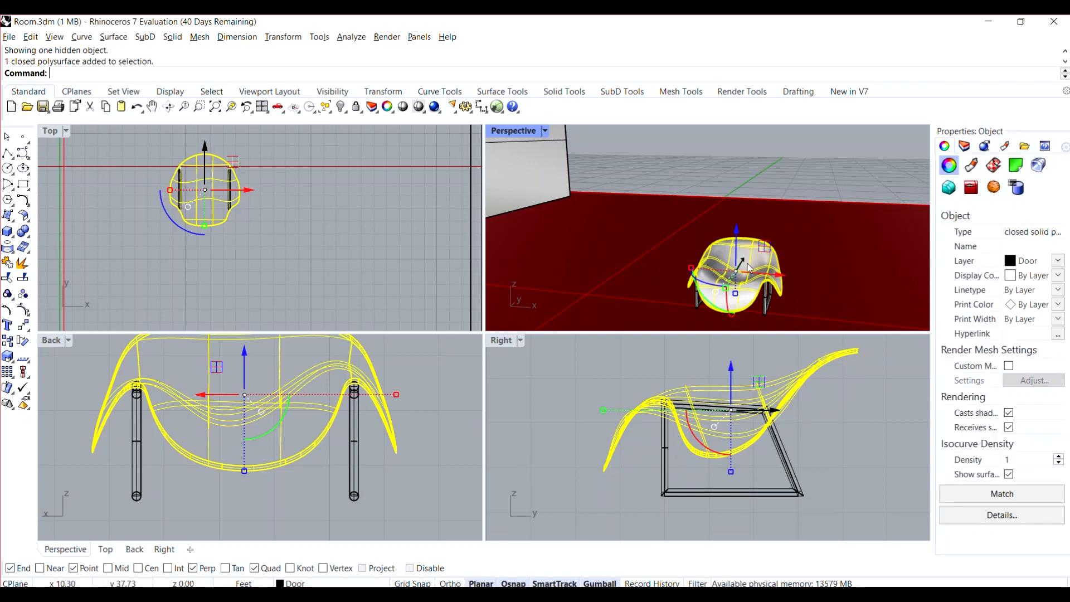
pyautogui.scroll(4, 767, 314)
pyautogui.click(766, 314)
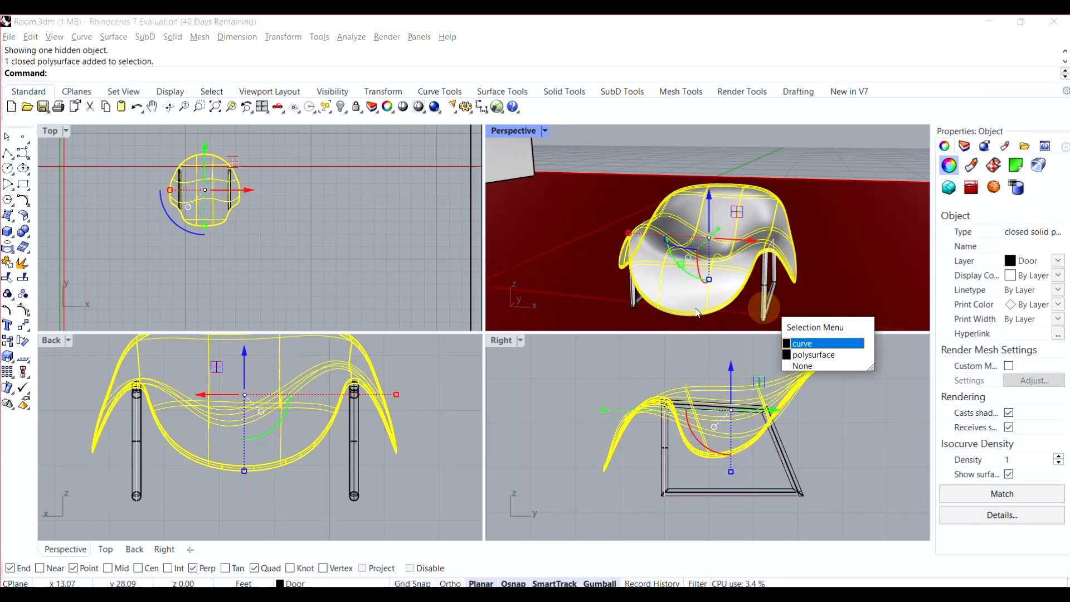
pyautogui.click(837, 364)
pyautogui.keyDown('shift'); pyautogui.click(765, 302); pyautogui.keyUp('shift')
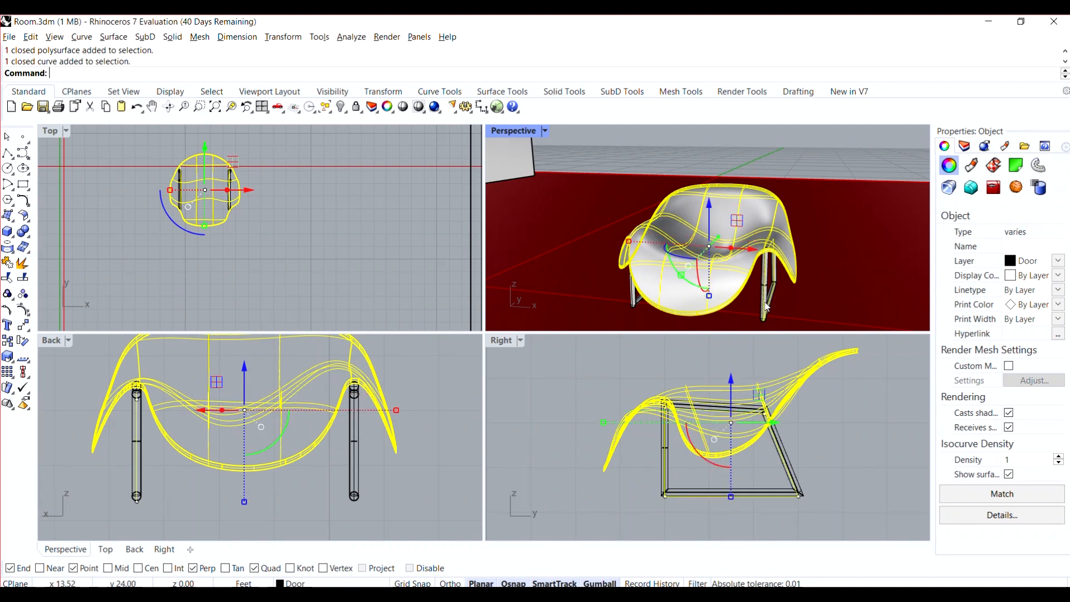
pyautogui.keyDown('shift'); pyautogui.click(637, 298); pyautogui.keyUp('shift')
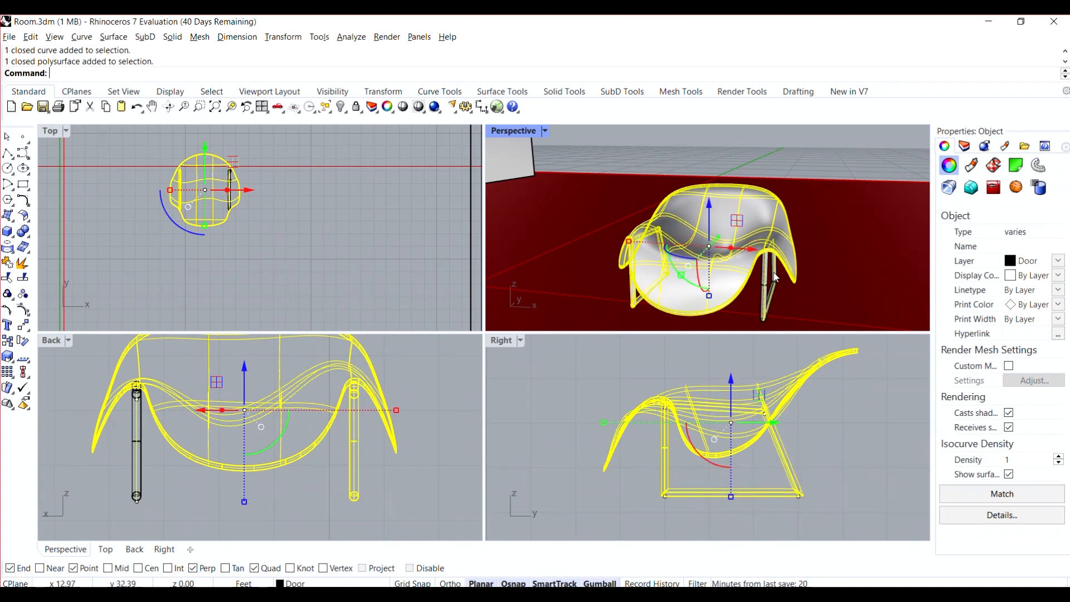
pyautogui.keyDown('shift'); pyautogui.click(773, 273); pyautogui.keyUp('shift')
pyautogui.scroll(3, 769, 299)
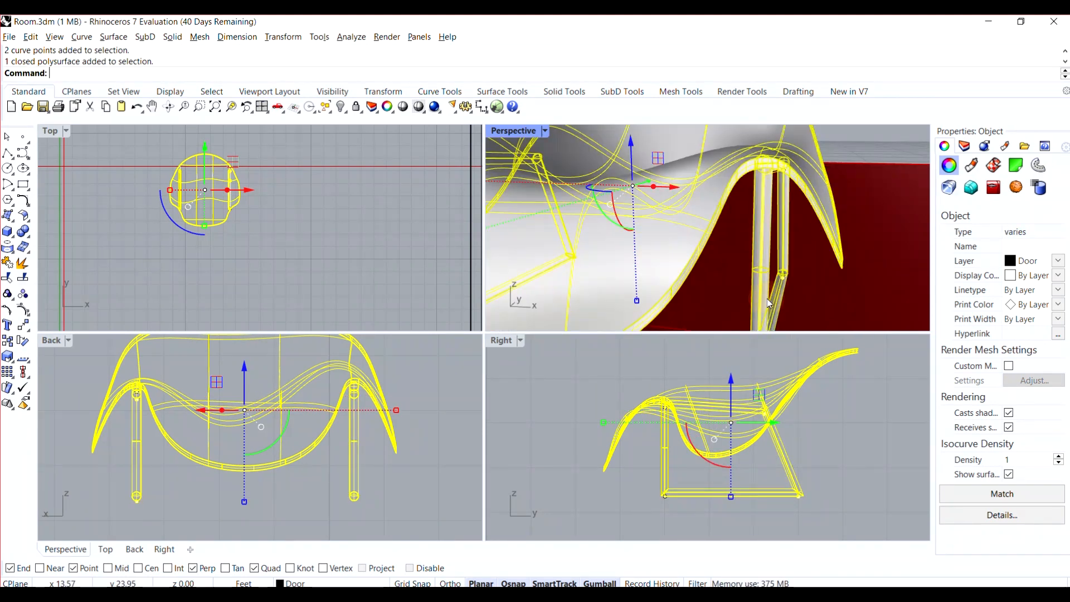
pyautogui.scroll(-5, 767, 299)
pyautogui.scroll(-4, 357, 443)
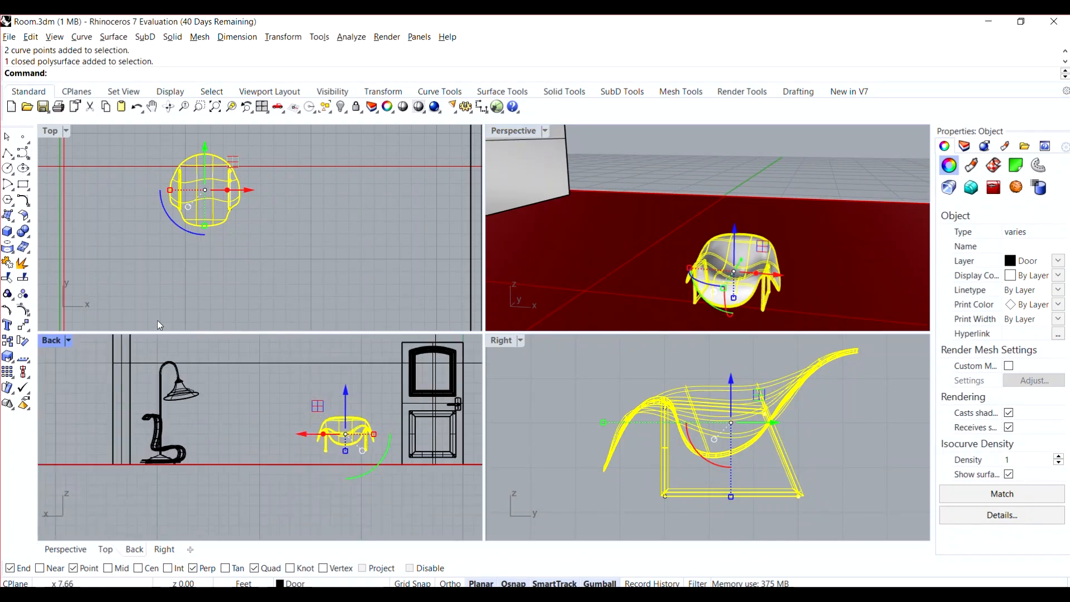
pyautogui.moveTo(301, 434); pyautogui.dragTo(204, 434)
pyautogui.scroll(-5, 182, 186)
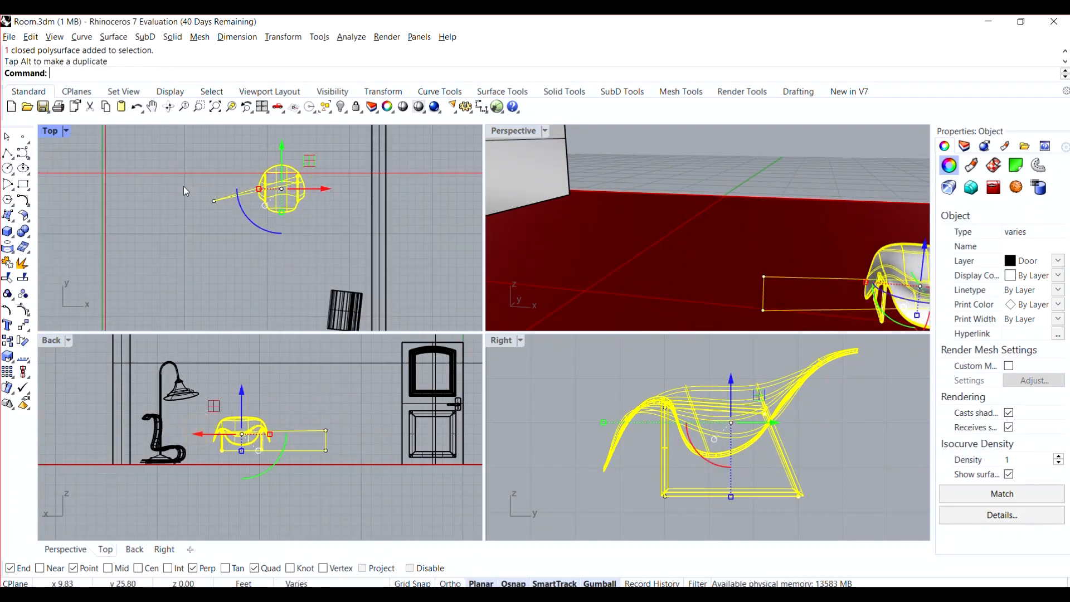
# - Reset the viewports to the default four-view layout and bring the room outline into the Top view
pyautogui.click(262, 107)
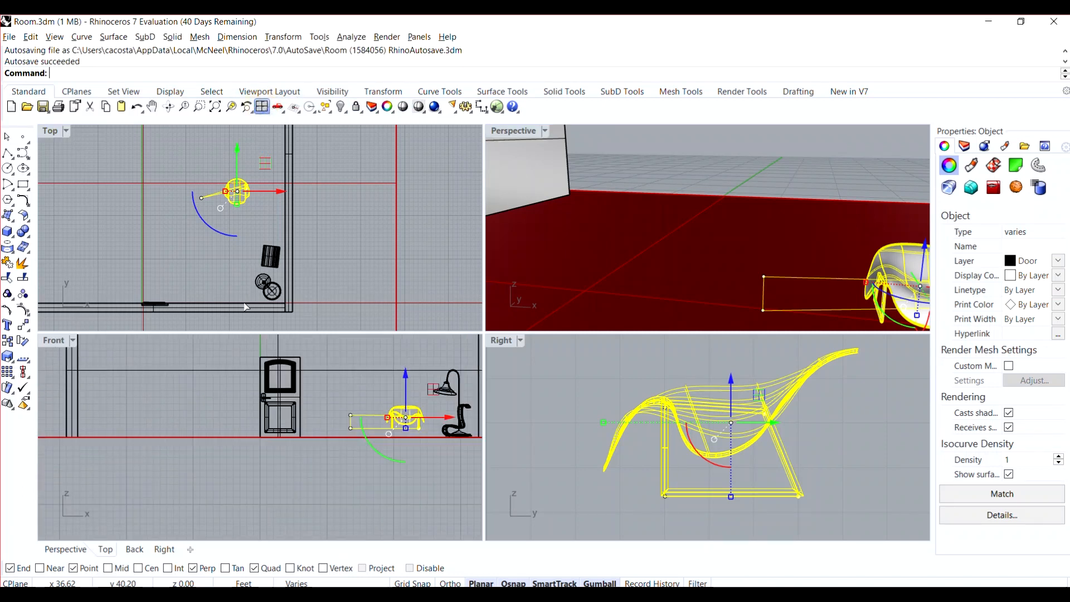
pyautogui.scroll(-3, 324, 175)
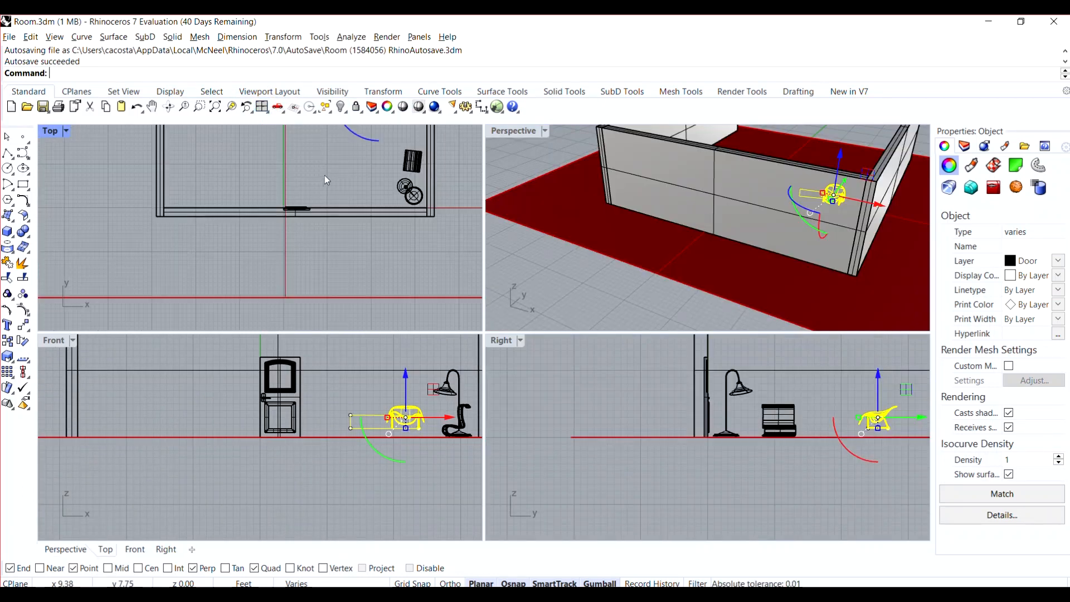
pyautogui.scroll(-3, 324, 175)
pyautogui.scroll(-3, 396, 136)
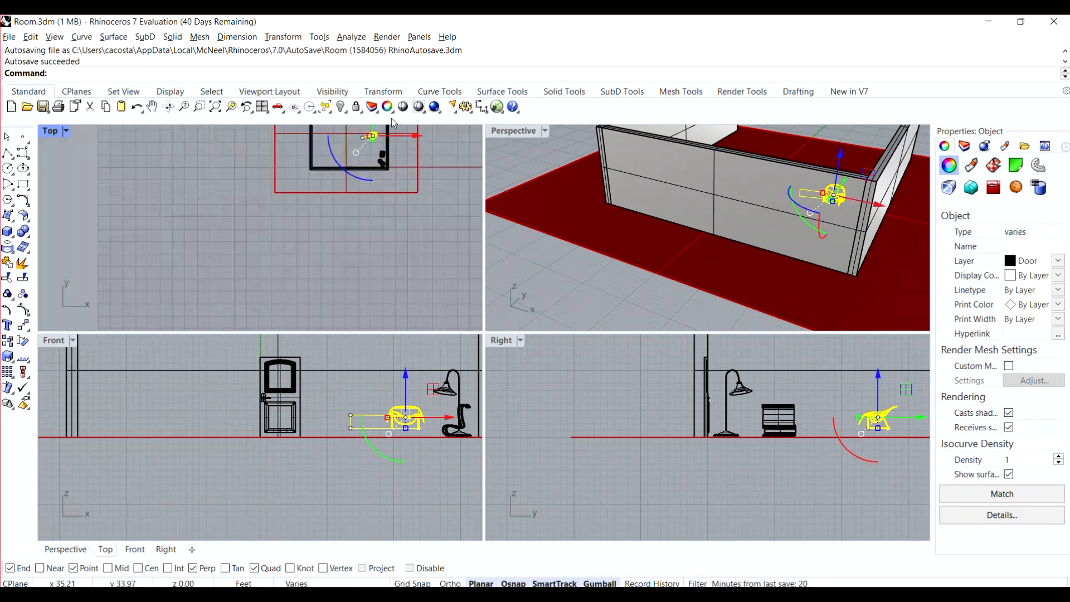
pyautogui.scroll(6, 389, 151)
pyautogui.scroll(-6, 378, 171)
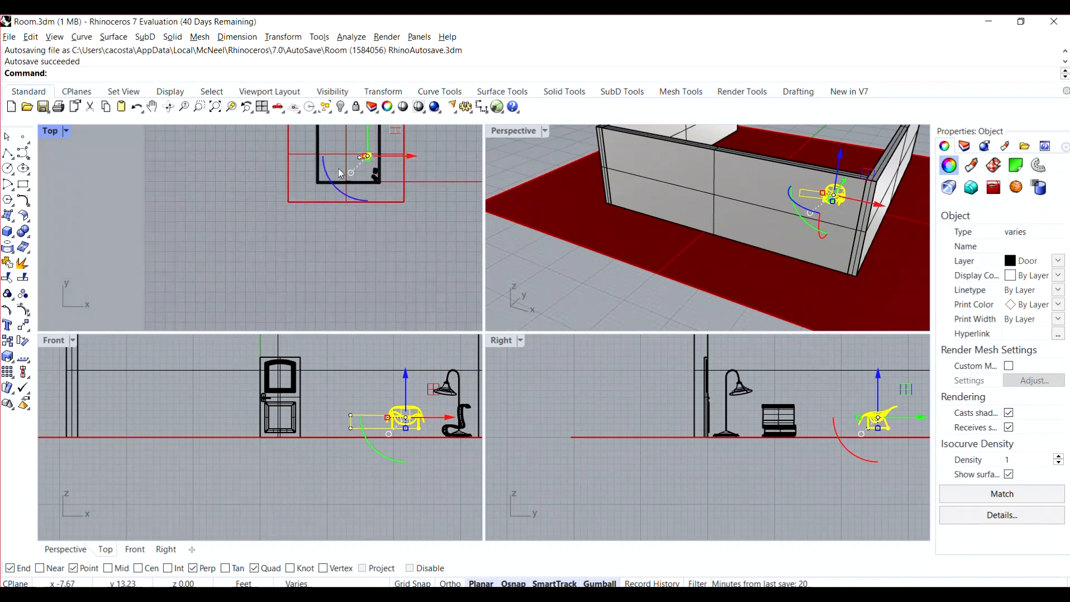
# - Move the selected chair along Y in the maximized Top view so it sits beside the floor lamp and the other chair
pyautogui.doubleClick(51, 132)
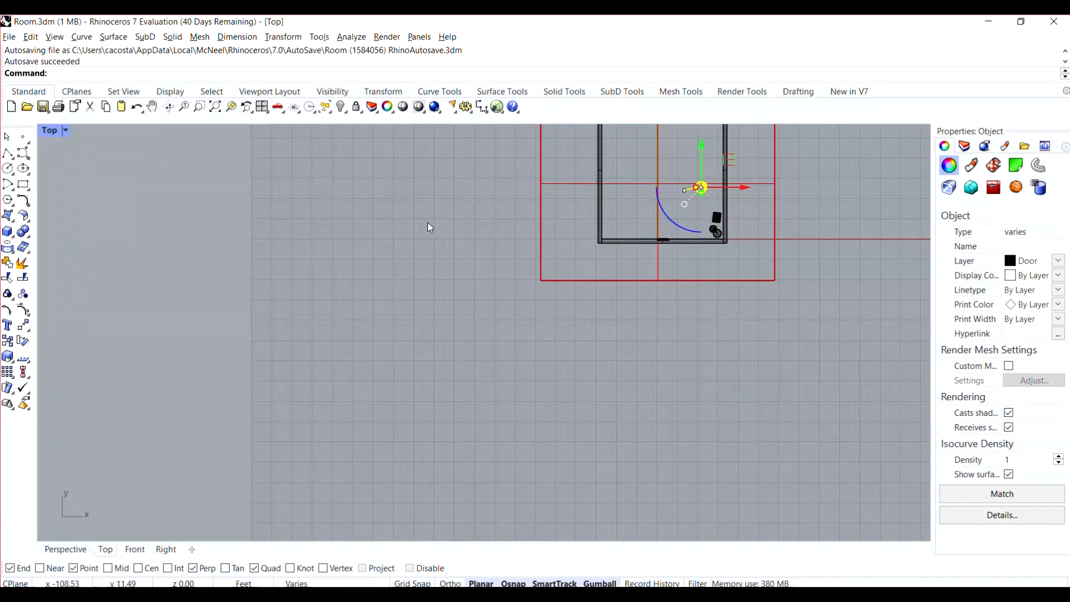
pyautogui.moveTo(706, 150); pyautogui.dragTo(707, 185)
pyautogui.scroll(2, 743, 229)
pyautogui.scroll(4, 740, 223)
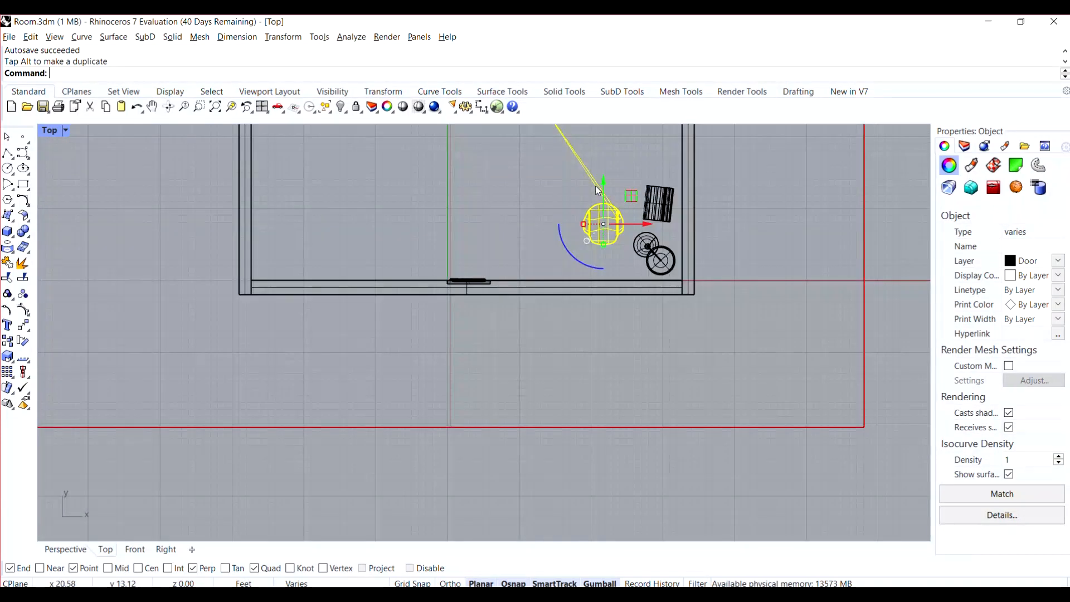
# - Move the curved chair closer to the door wall, rotate it slightly in the Top view, and turn the other chair slightly
pyautogui.moveTo(605, 188); pyautogui.dragTo(605, 200)
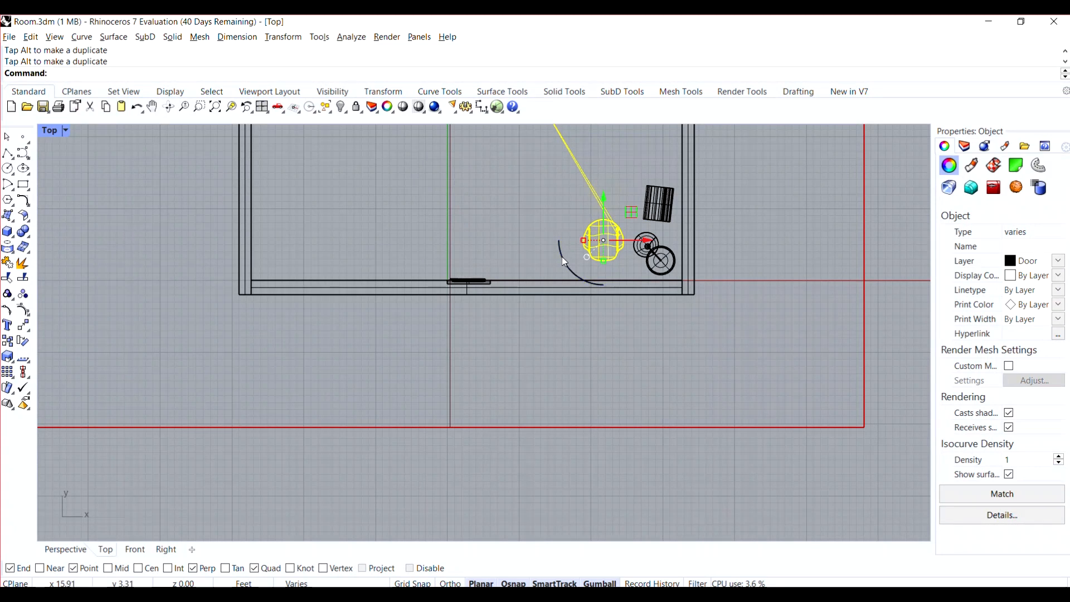
pyautogui.moveTo(562, 256)
pyautogui.mouseDown()
pyautogui.moveTo(578, 263)
pyautogui.moveTo(552, 254)
pyautogui.mouseUp()
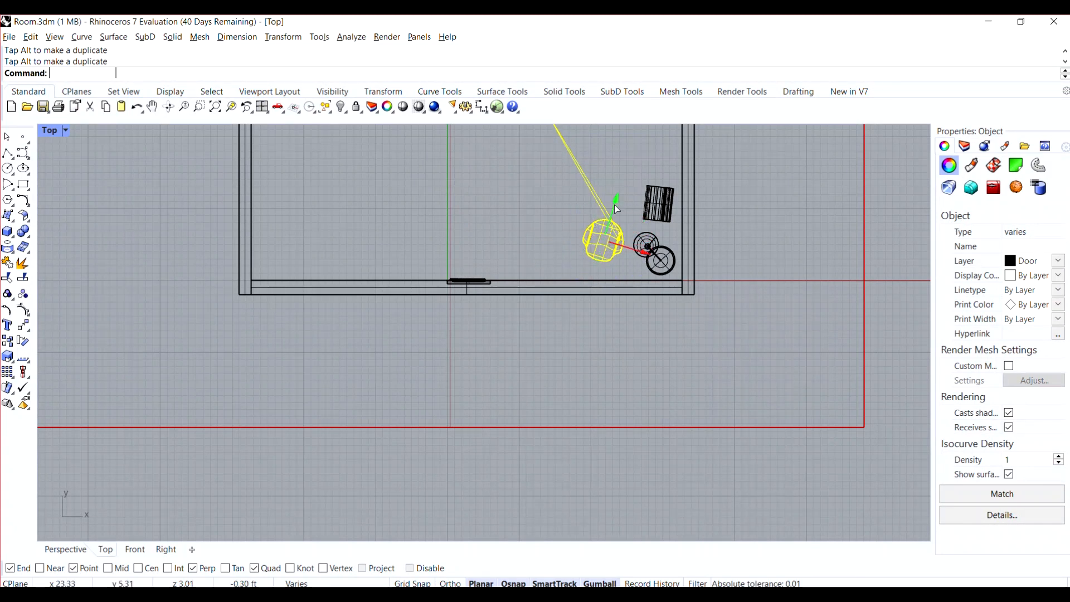
pyautogui.moveTo(614, 204); pyautogui.dragTo(669, 254)
pyautogui.click(647, 214)
pyautogui.click(739, 251)
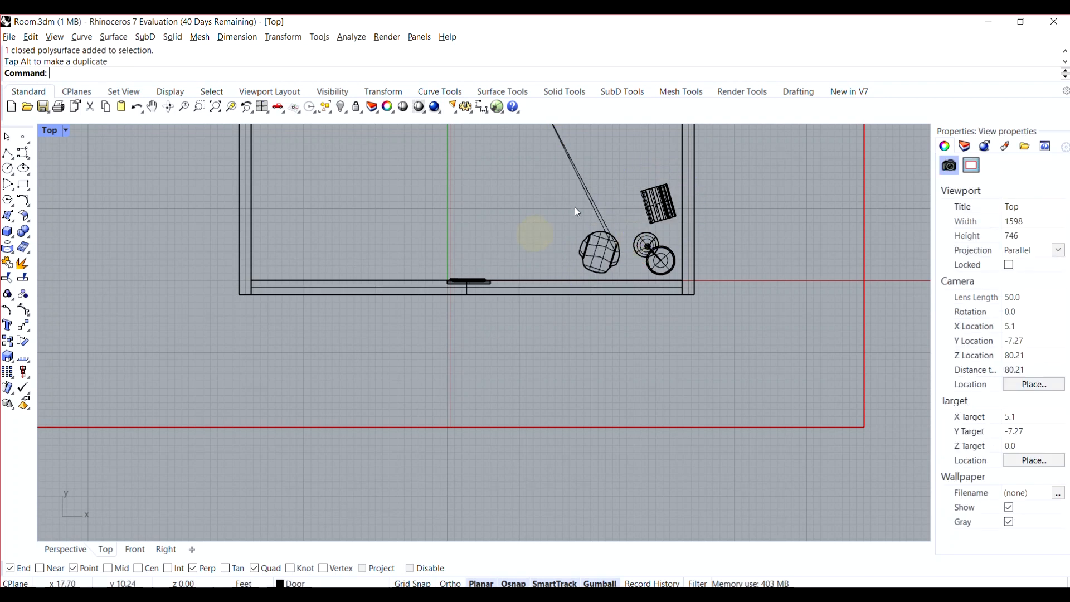
# - Delete the leftover closed construction curve that extends from the curved chair into the room
pyautogui.click(594, 212)
pyautogui.scroll(-2, 592, 252)
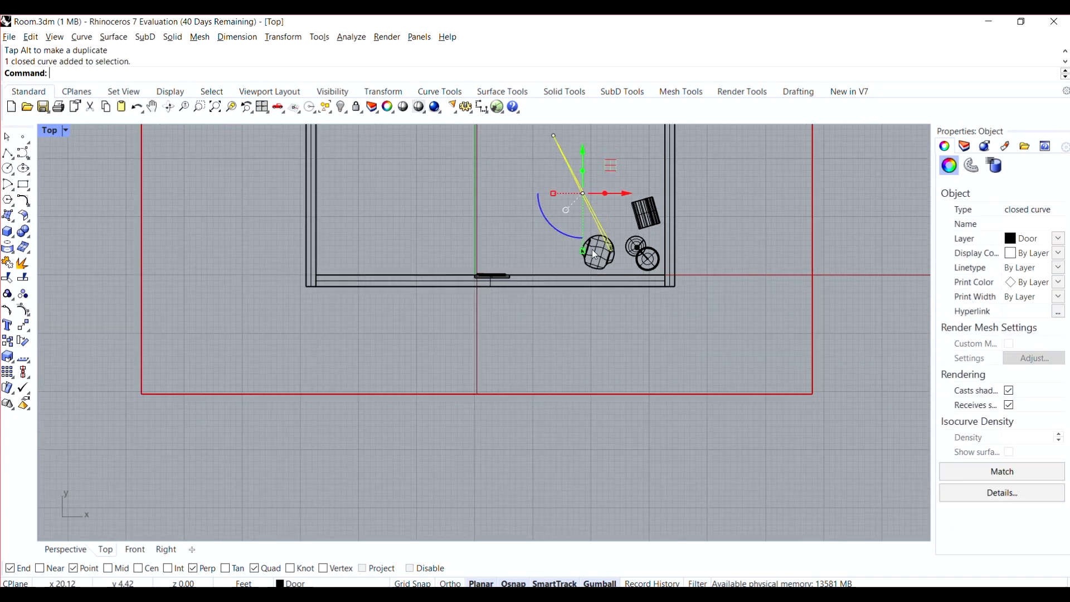
pyautogui.doubleClick(50, 131)
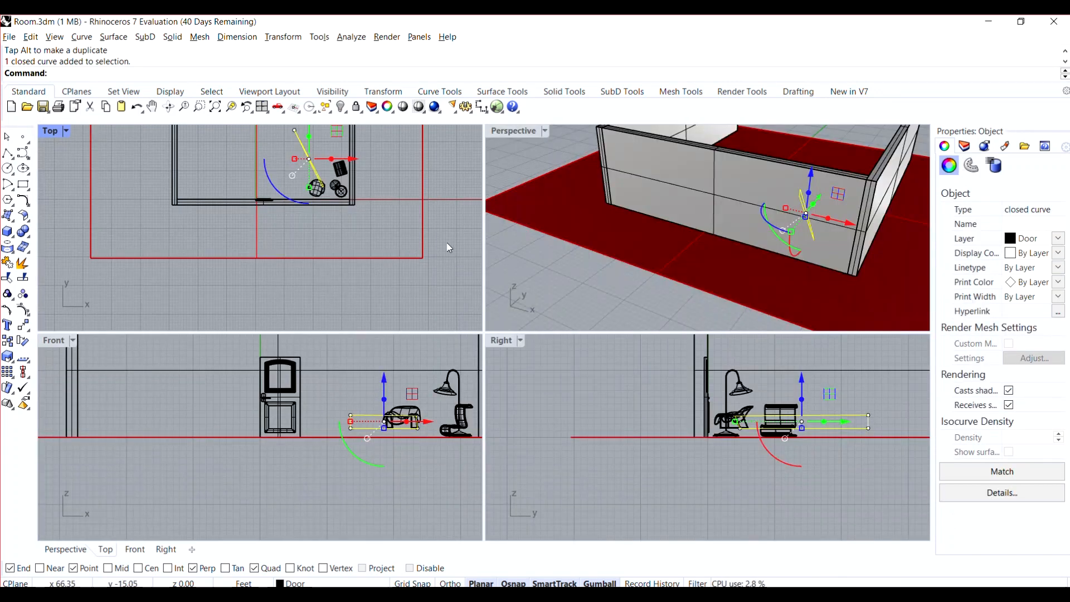
pyautogui.scroll(-4, 448, 244)
pyautogui.moveTo(749, 238); pyautogui.dragTo(535, 249, button='right')
pyautogui.press('Delete')
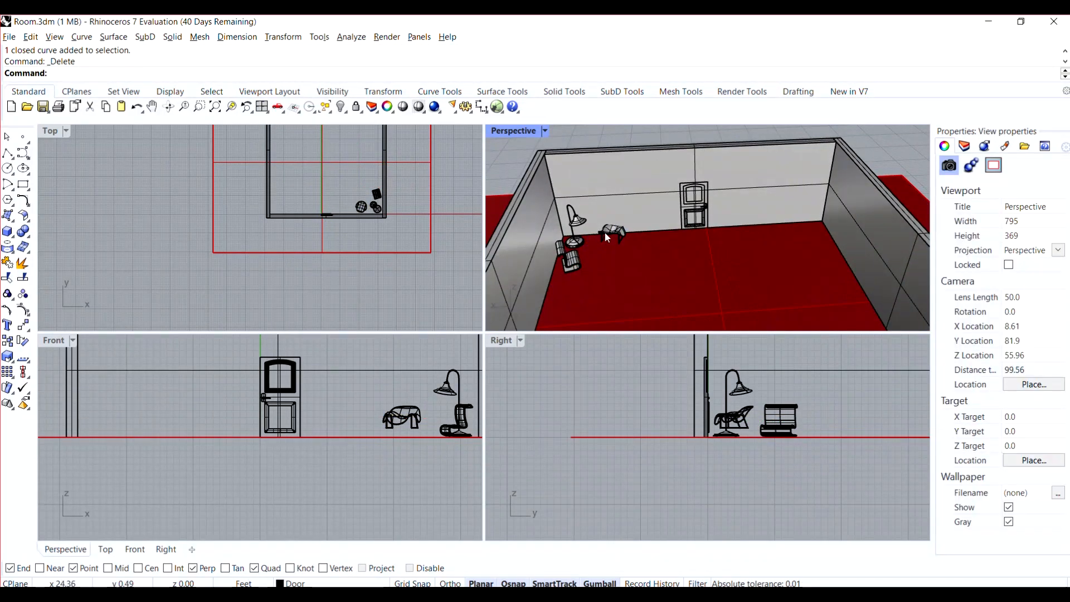
# - Select the curved chair's seat and both leg frames and rotate them about the vertical axis to face into the room
pyautogui.scroll(5, 610, 223)
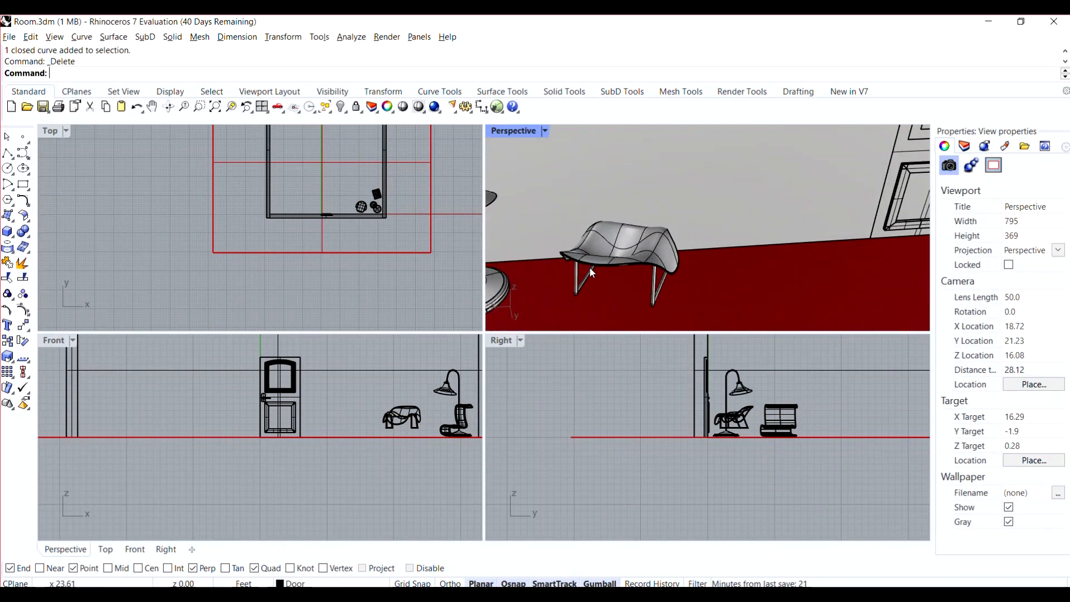
pyautogui.moveTo(605, 254); pyautogui.dragTo(514, 228, button='right')
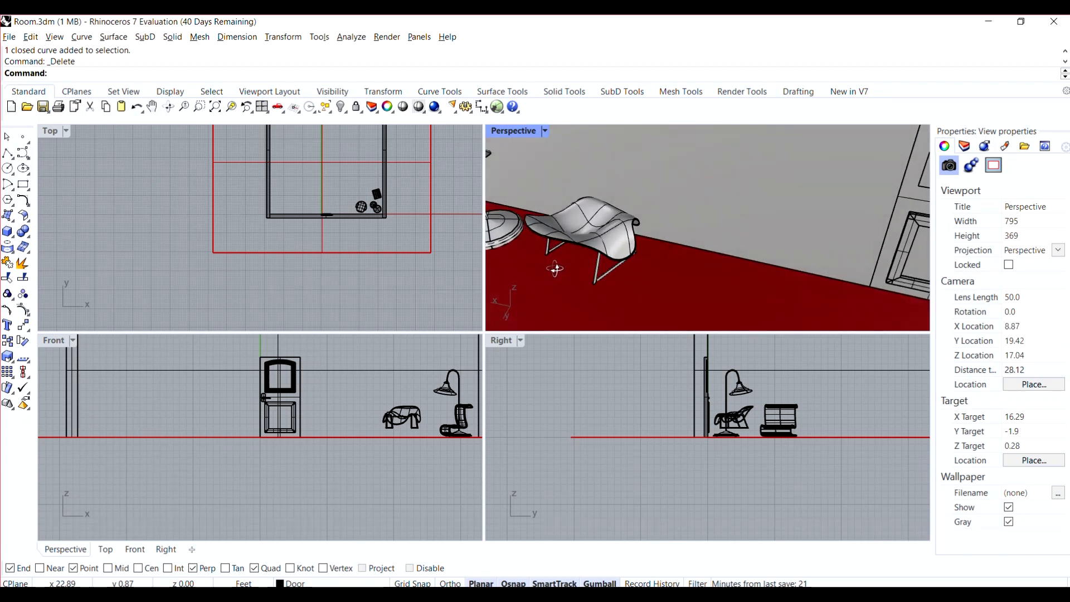
pyautogui.click(609, 272)
pyautogui.keyDown('shift'); pyautogui.click(554, 247); pyautogui.keyUp('shift')
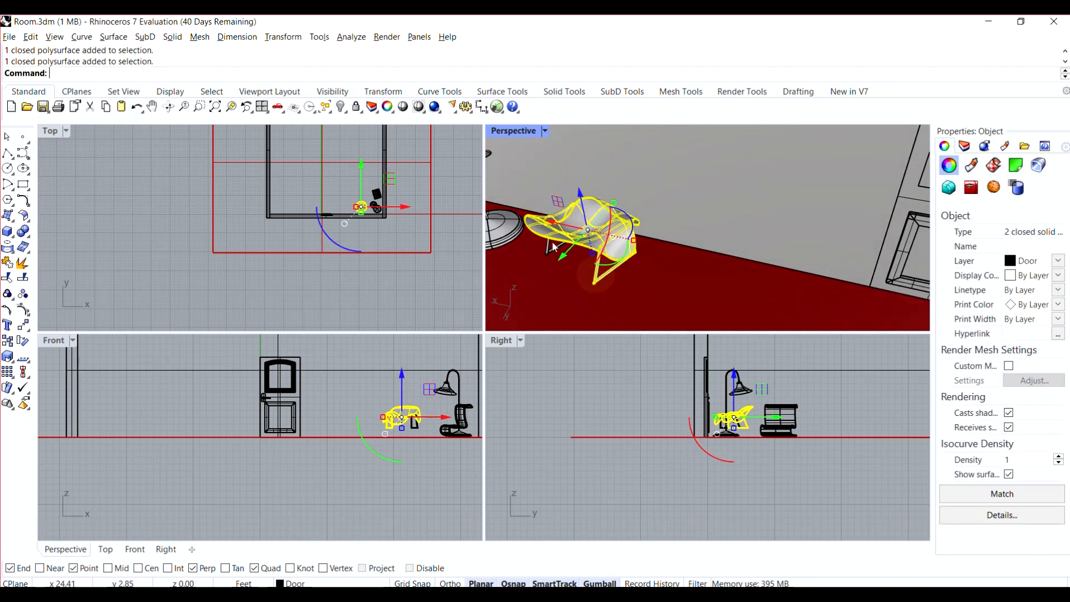
pyautogui.keyDown('shift'); pyautogui.click(547, 251); pyautogui.keyUp('shift')
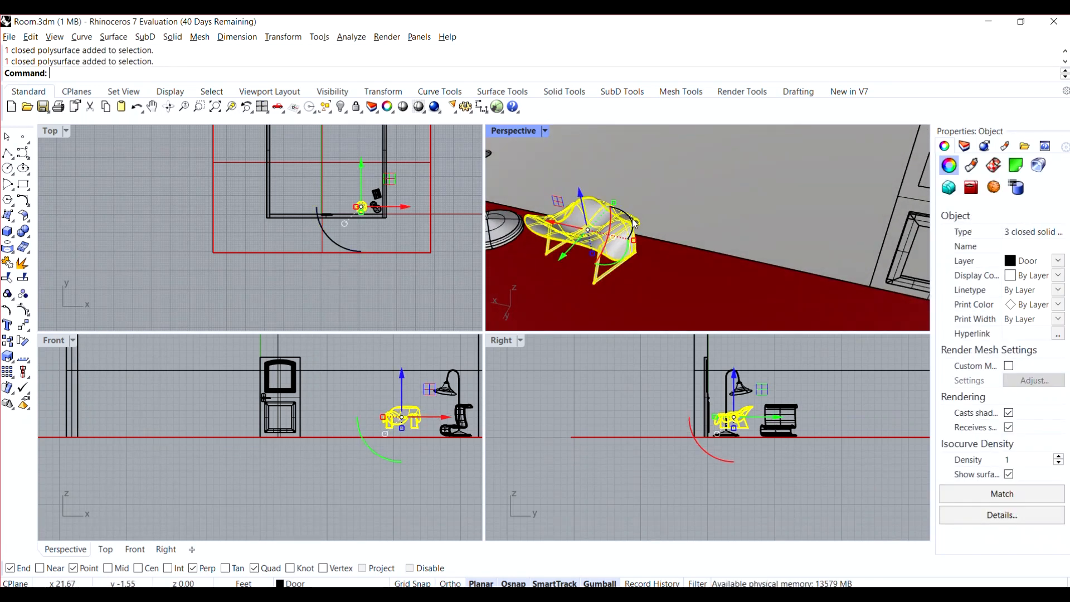
pyautogui.moveTo(631, 219); pyautogui.dragTo(524, 260)
pyautogui.click(608, 286)
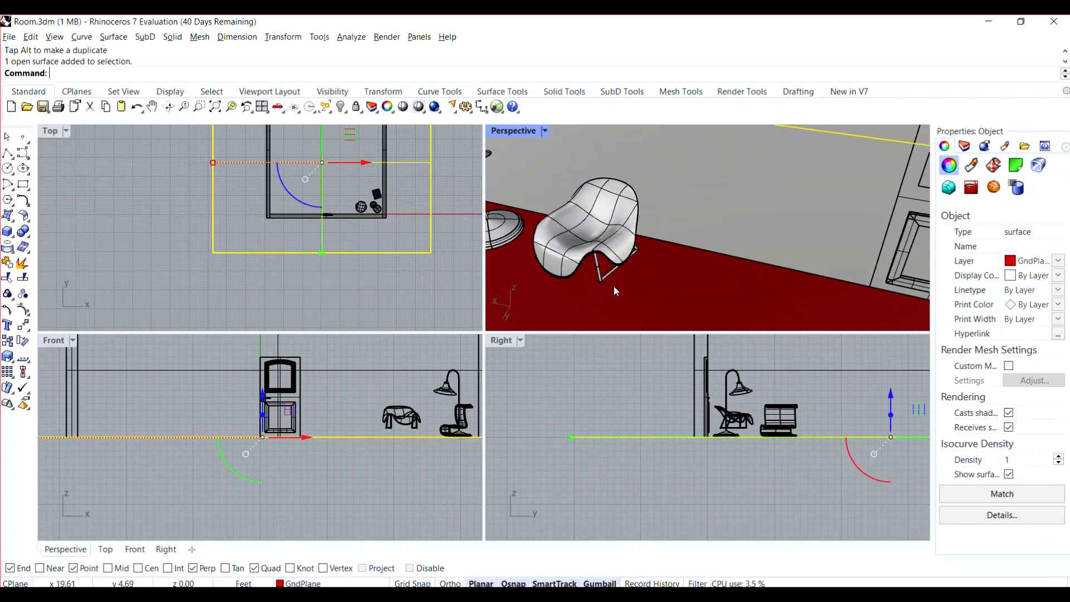
# - Examine the arrangement of both chairs and the floor lamp in the maximized Perspective view, then return to four viewports
pyautogui.moveTo(614, 286); pyautogui.dragTo(628, 247, button='right')
pyautogui.scroll(-5, 676, 227)
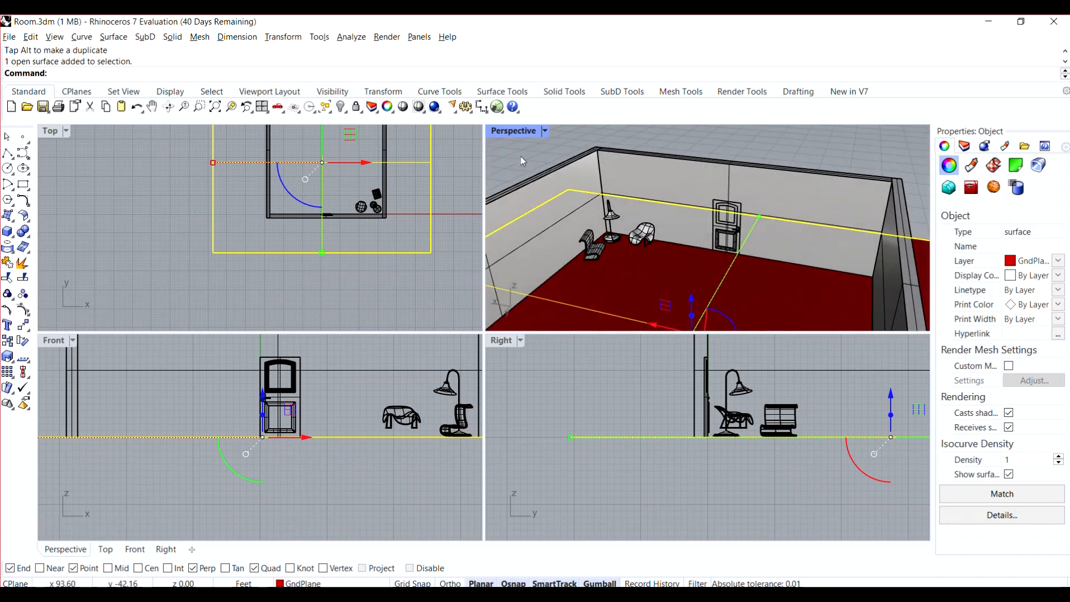
pyautogui.doubleClick(521, 131)
pyautogui.scroll(7, 274, 352)
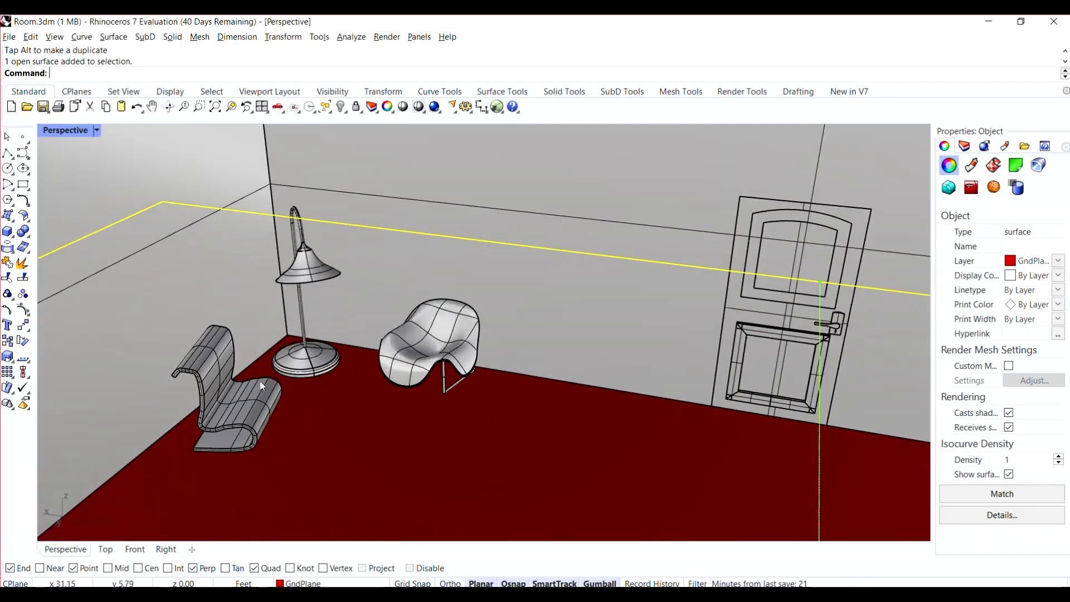
pyautogui.moveTo(263, 385); pyautogui.dragTo(270, 362, button='right')
pyautogui.scroll(2, 423, 344)
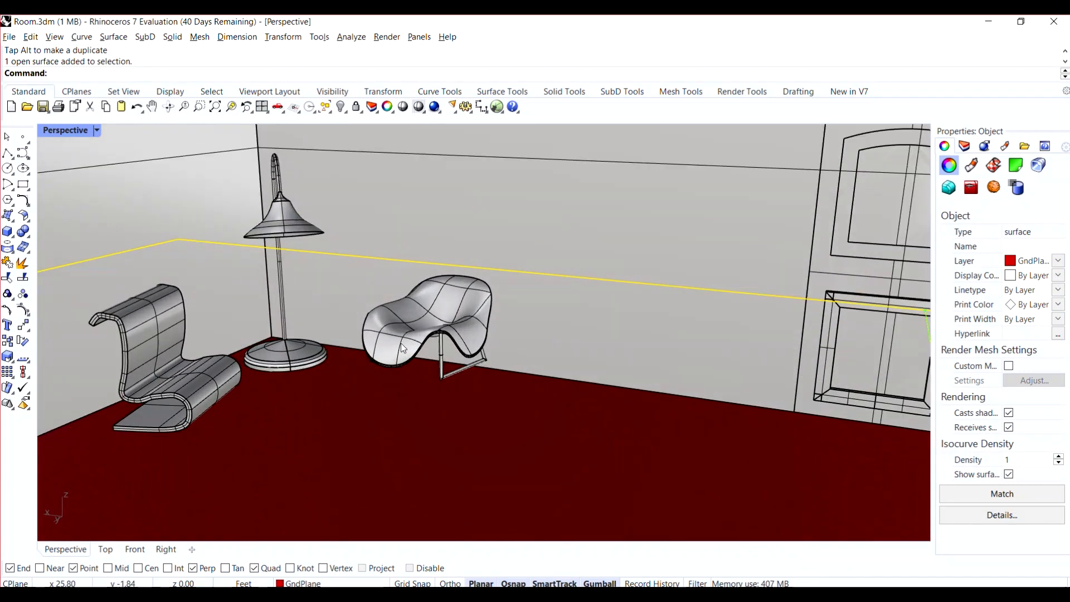
pyautogui.doubleClick(81, 133)
# - Select the curved chair's seat and both leg frames in the Front view and lower them onto the floor line
pyautogui.scroll(3, 416, 427)
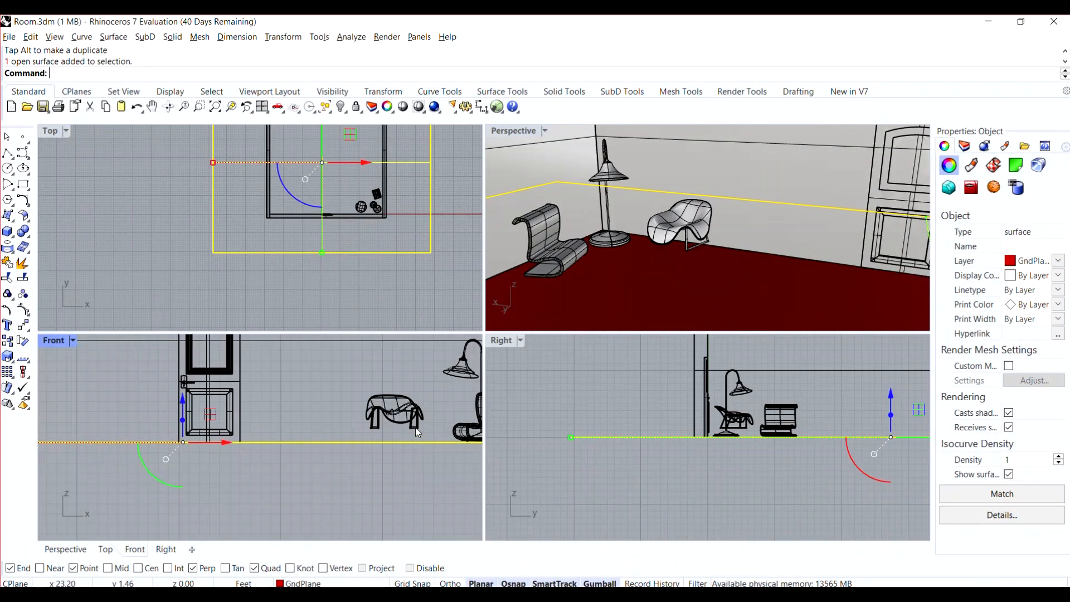
pyautogui.click(415, 424)
pyautogui.keyDown('shift'); pyautogui.click(377, 428); pyautogui.keyUp('shift')
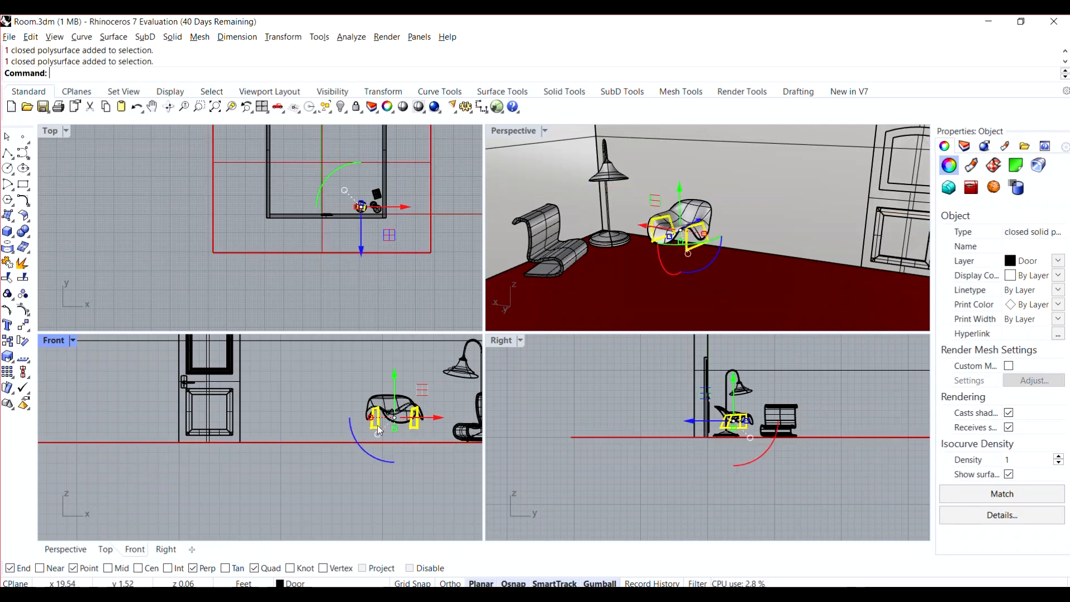
pyautogui.keyDown('shift'); pyautogui.click(389, 398); pyautogui.keyUp('shift')
pyautogui.moveTo(395, 365); pyautogui.dragTo(395, 390)
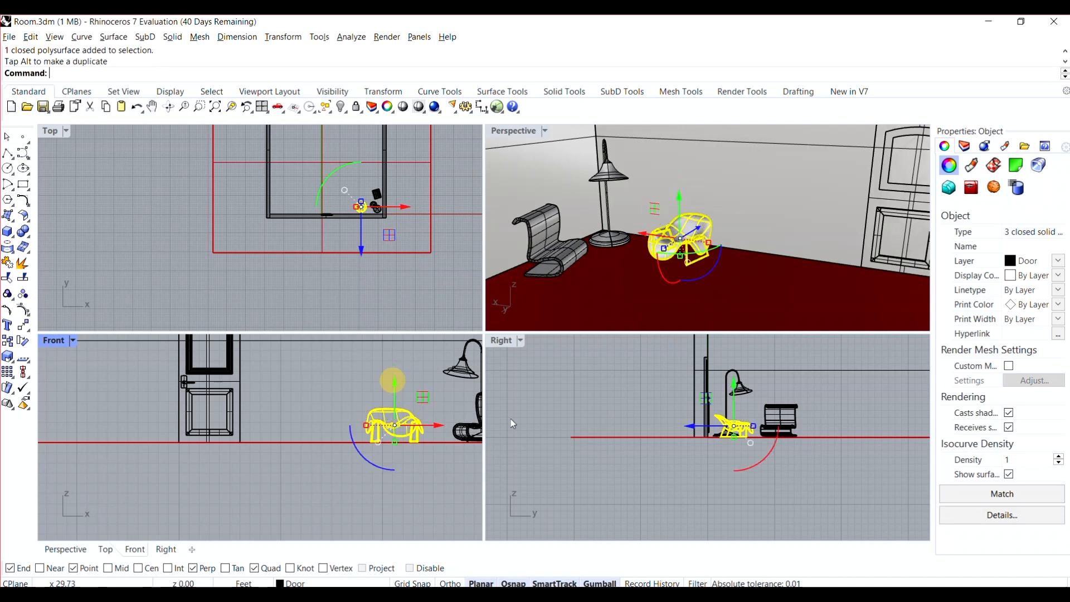
pyautogui.click(573, 396)
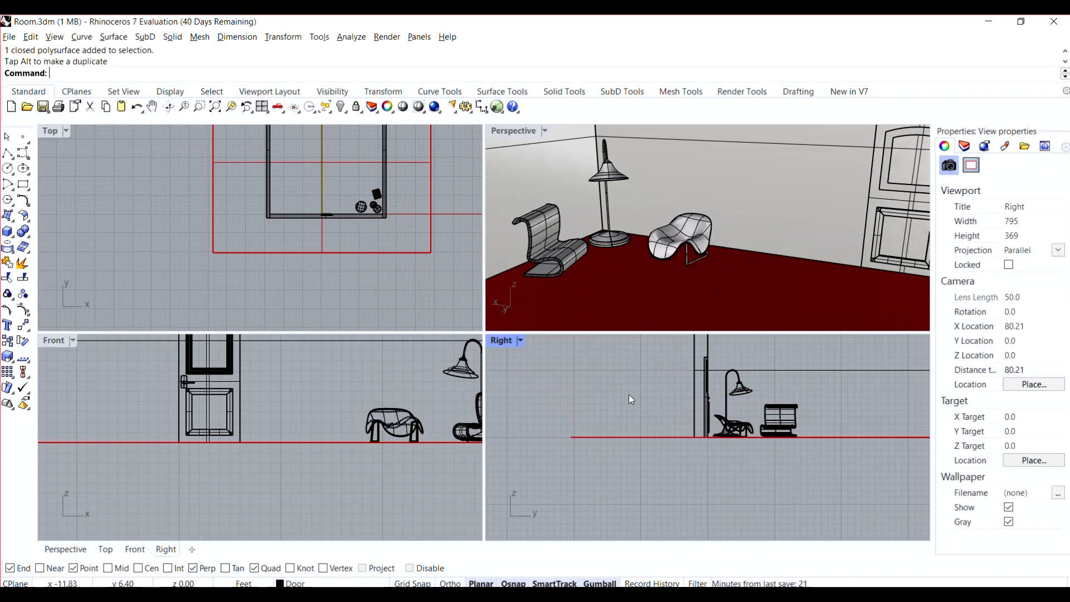
pyautogui.moveTo(631, 403); pyautogui.dragTo(641, 399, button='right')
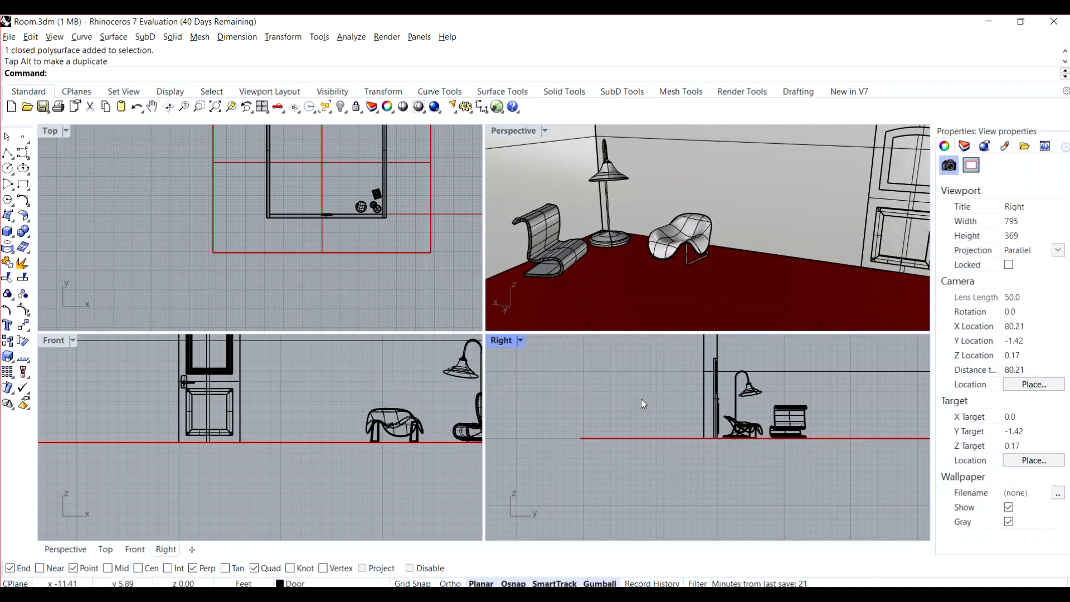
pyautogui.moveTo(640, 263)
pyautogui.mouseDown(button='right')
pyautogui.moveTo(669, 229)
pyautogui.moveTo(648, 248)
pyautogui.mouseUp(button='right')
pyautogui.scroll(-4, 646, 247)
pyautogui.scroll(-3, 646, 246)
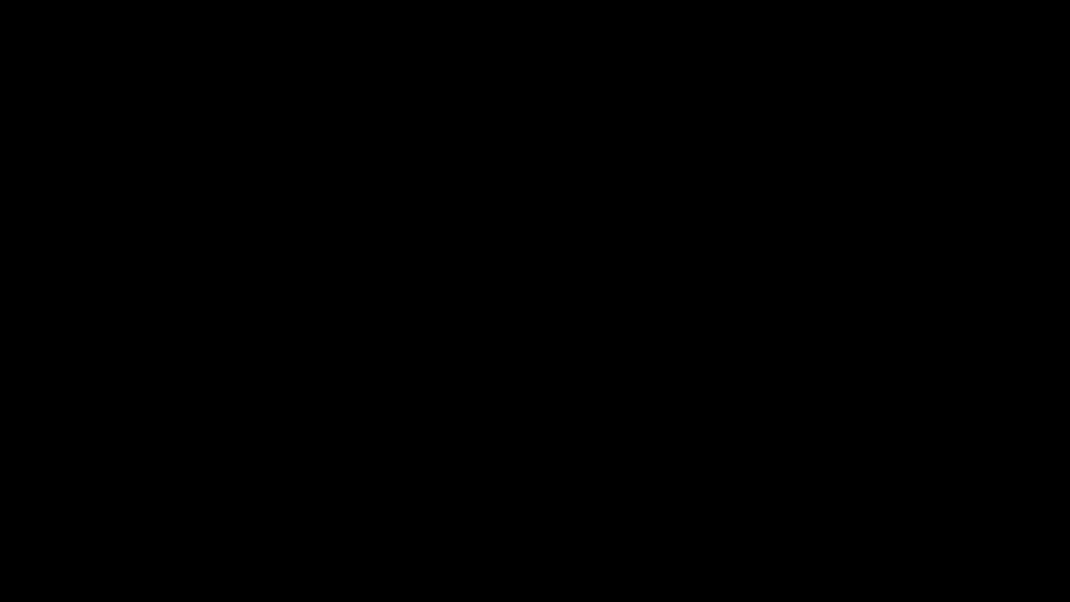